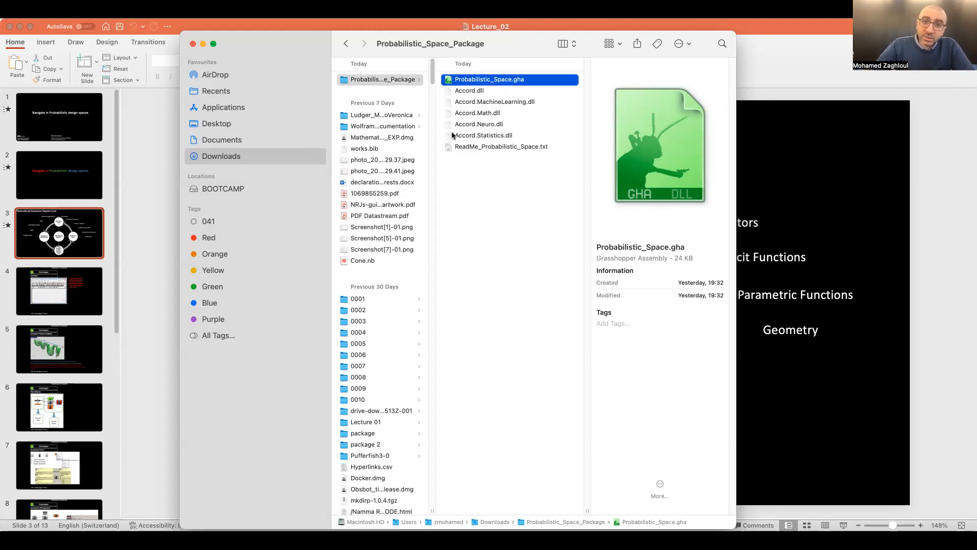
Examine the Accord.dll and Accord.Statistics.dll files in the Probabilistic_Space_Package folder
click(482, 91)
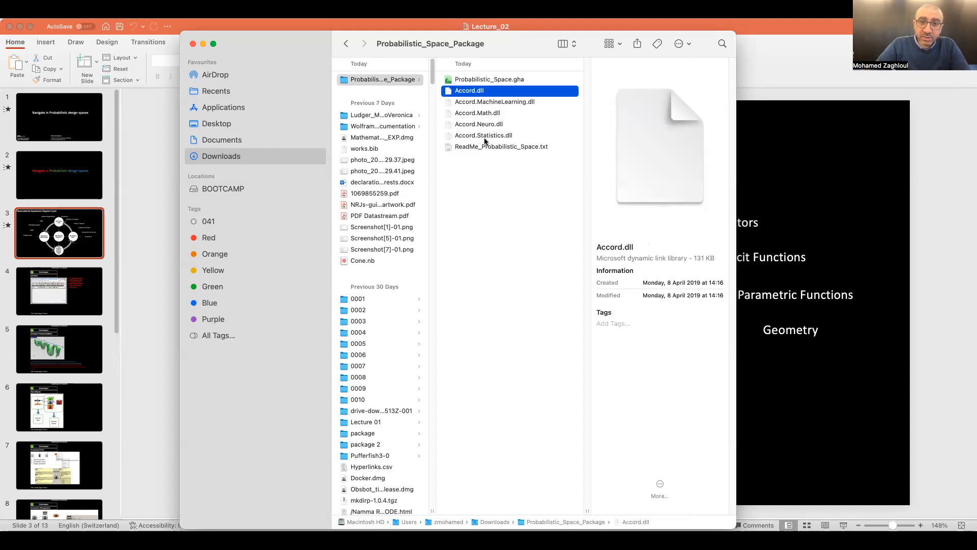
click(485, 136)
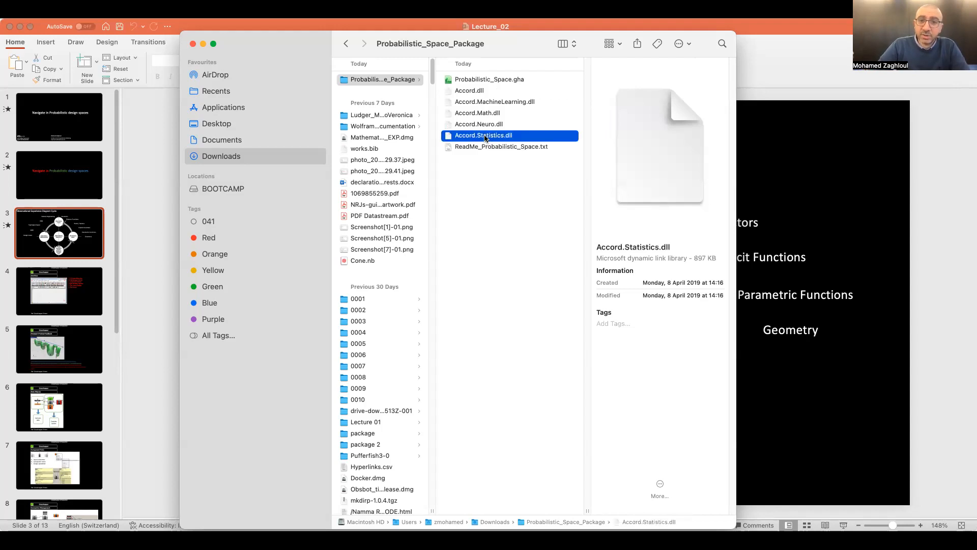
click(481, 193)
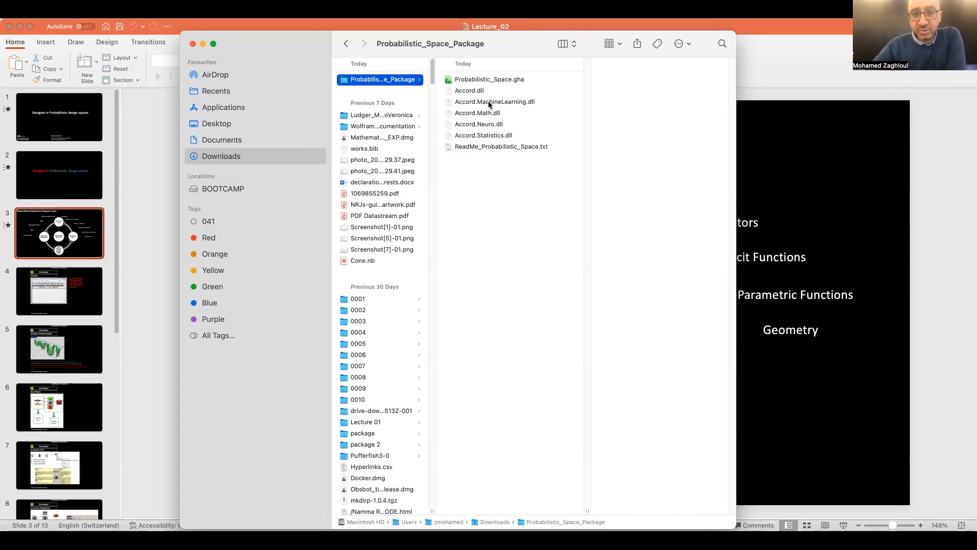
Switch to Rhino and open Grasshopper's Components folder with the GrasshopperFolders command
key(ctrl+Right)
key(ctrl+Left)
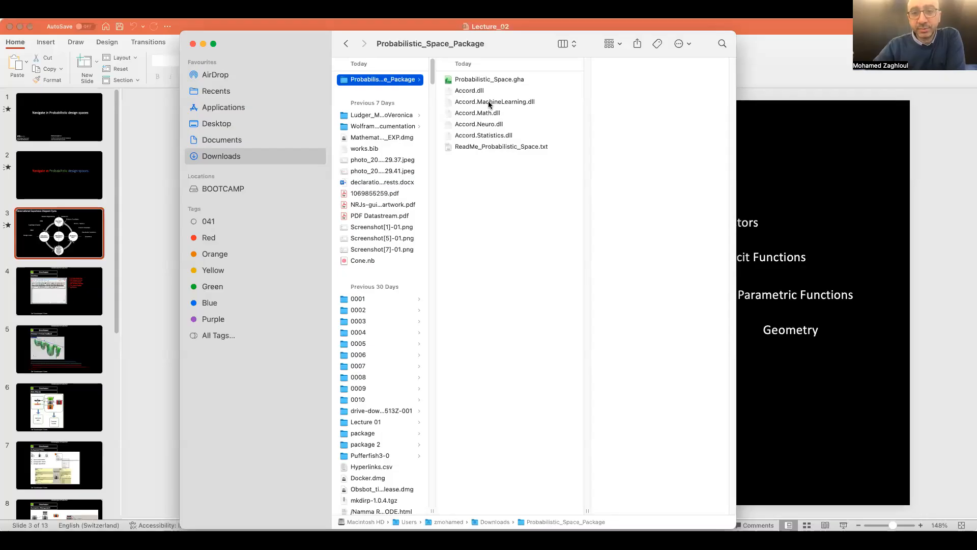
key(ctrl+Right)
key(ctrl+Right)
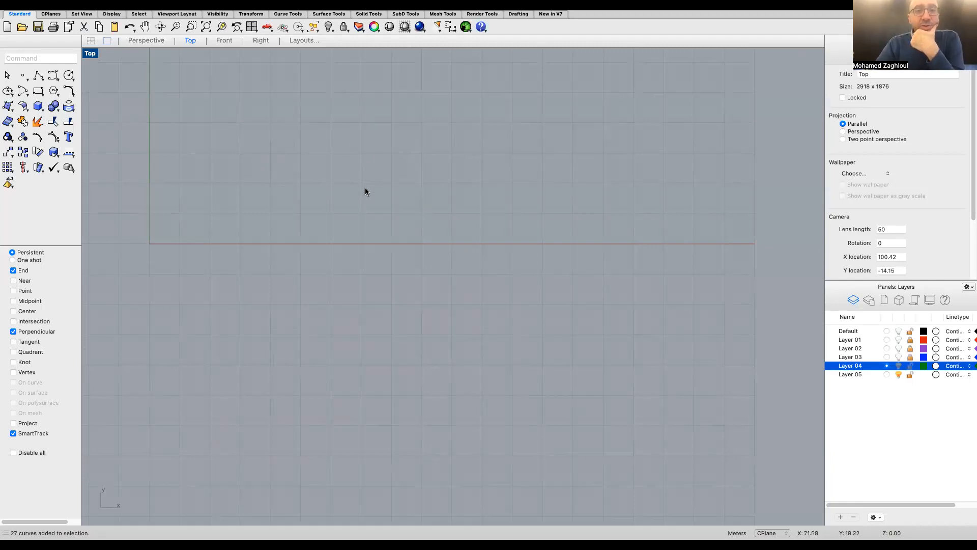
click(480, 101)
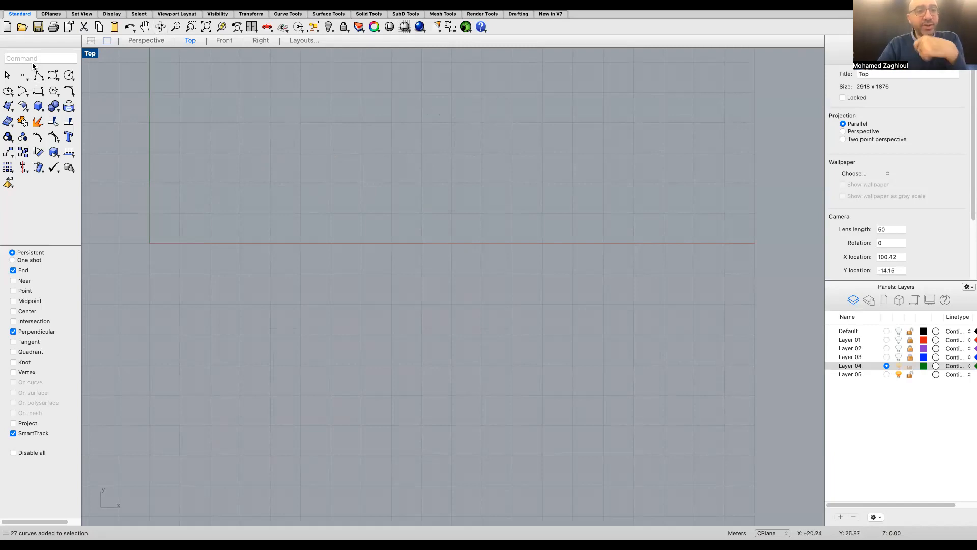
text(Gr)
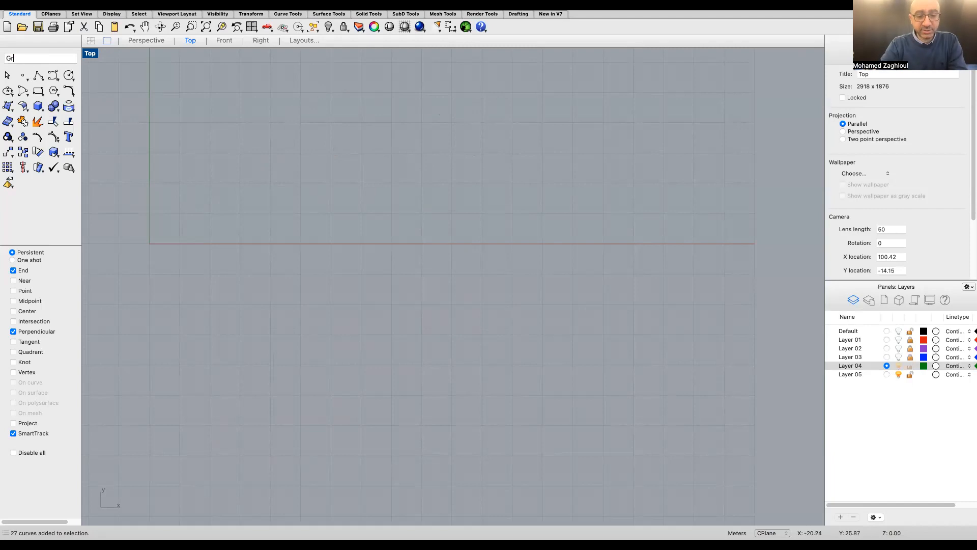
key(Down)
key(Down)
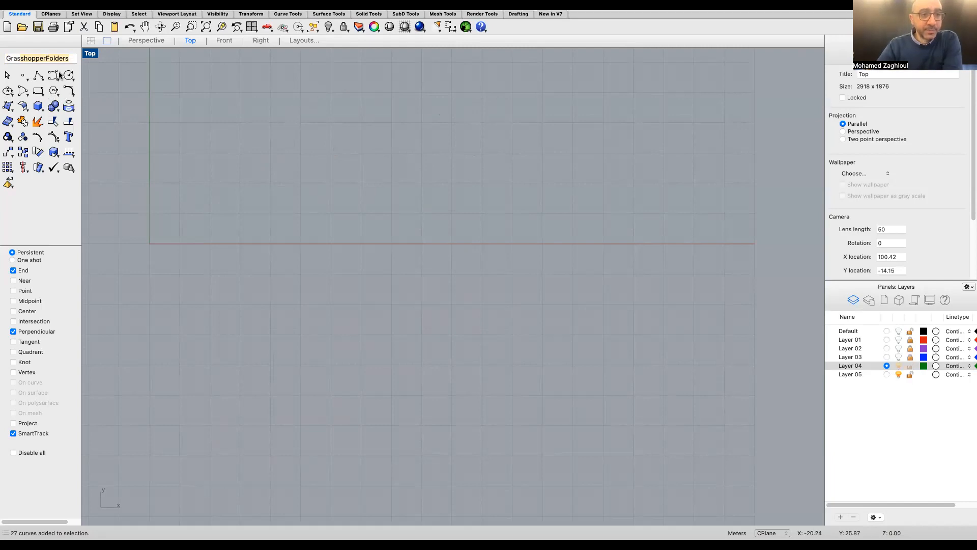
key(Return)
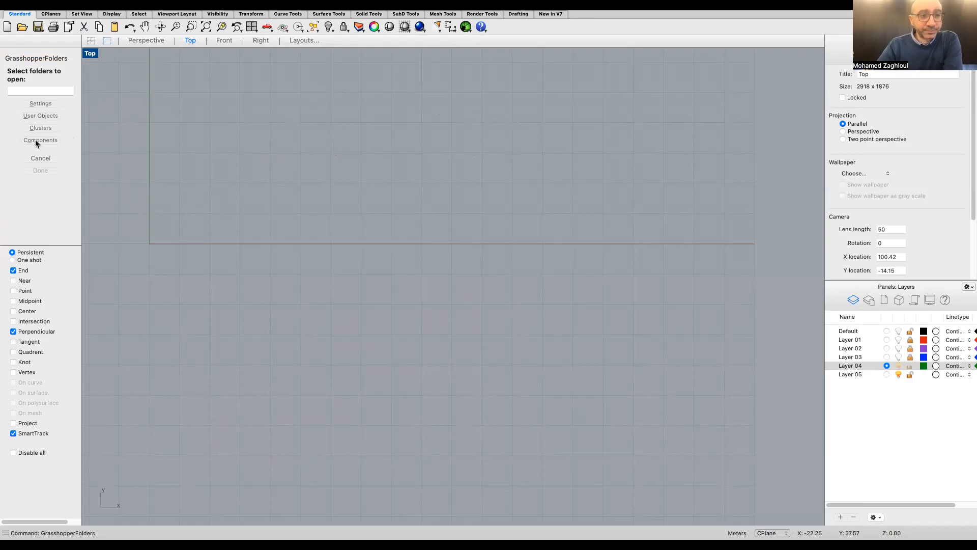
click(36, 140)
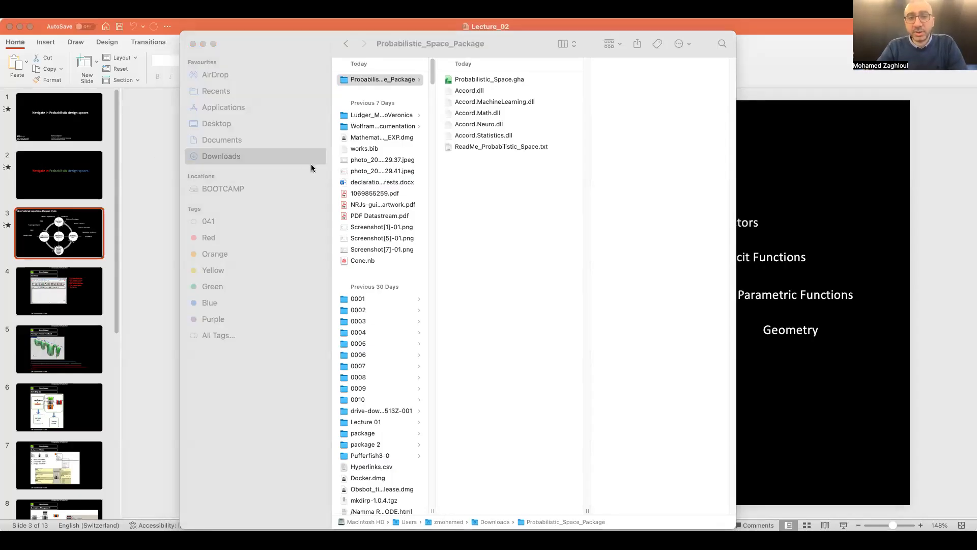
Switch to the booleans.3dm model with Grasshopper and widen the Grasshopper window to show the P plugin's Tools components
click(709, 39)
click(512, 82)
click(544, 169)
key(super+Tab)
key(Return)
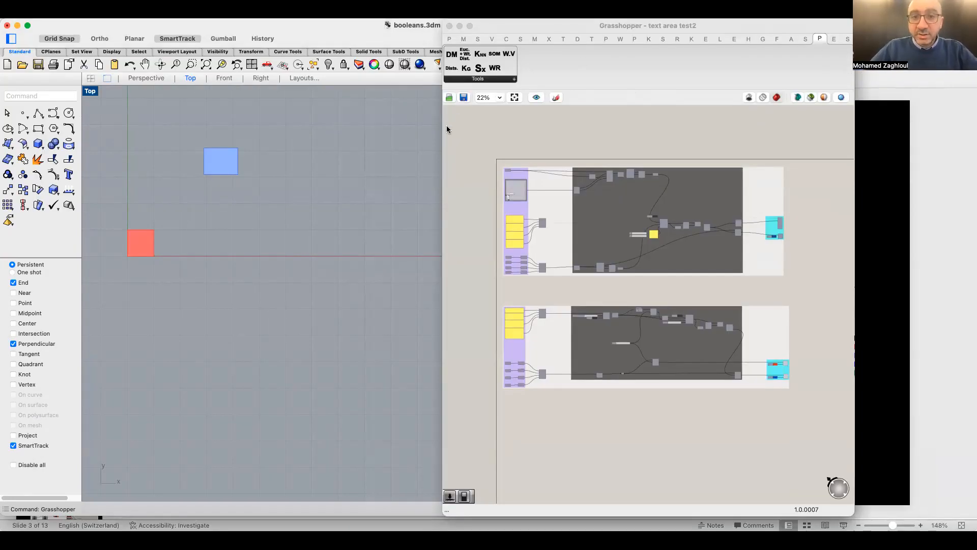
drag(346, 128, 169, 126)
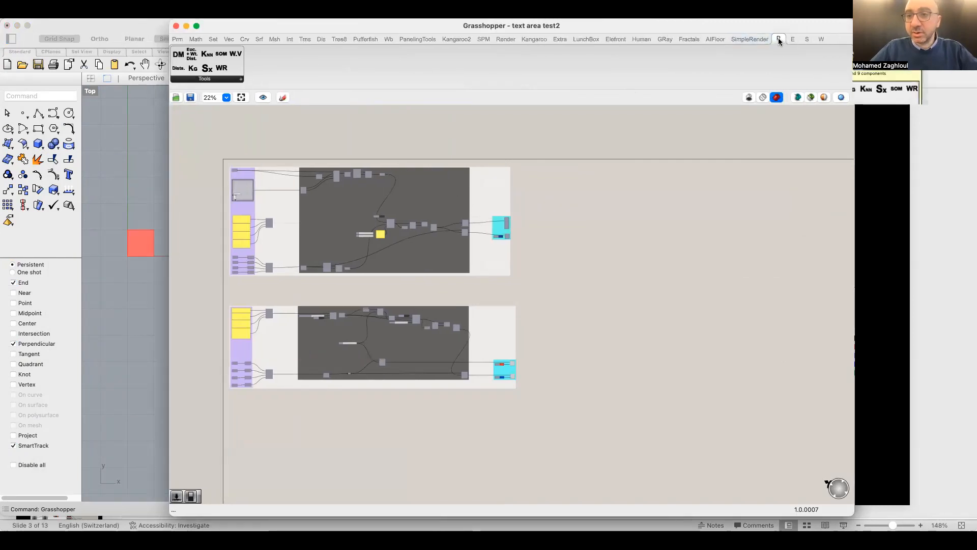
click(779, 40)
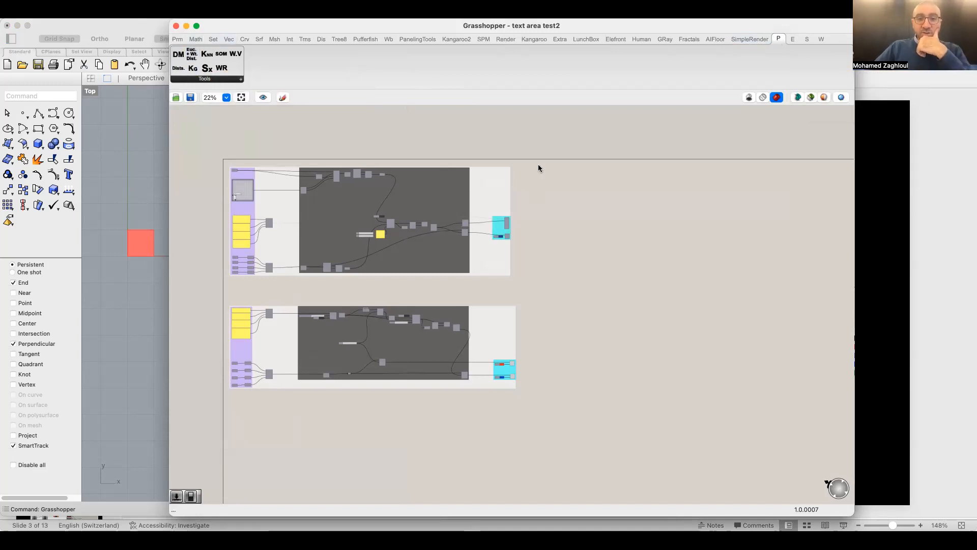
Narrow and lower the Grasshopper window to uncover the Rhino layers, and make the Default layer visible
drag(539, 162, 585, 100)
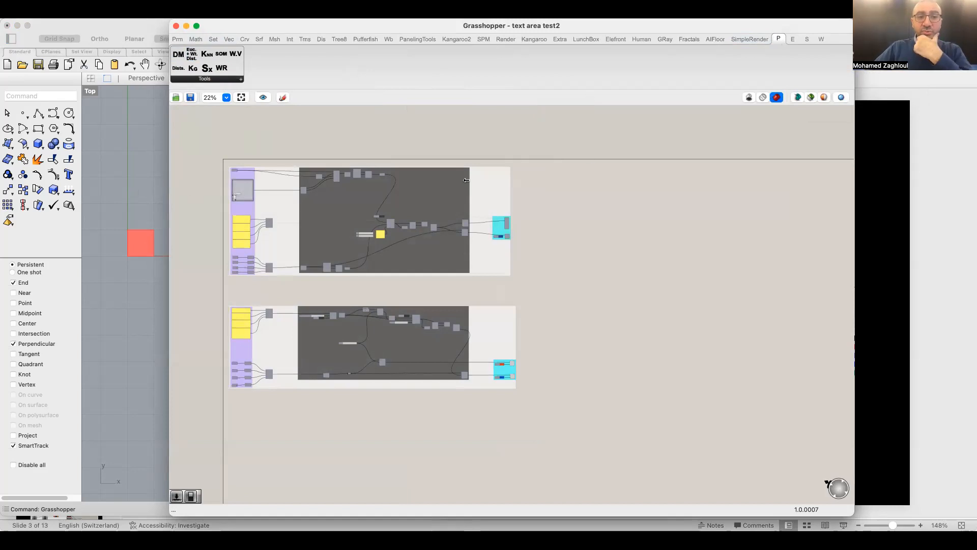
drag(466, 180, 468, 180)
right_drag(243, 248, 222, 277)
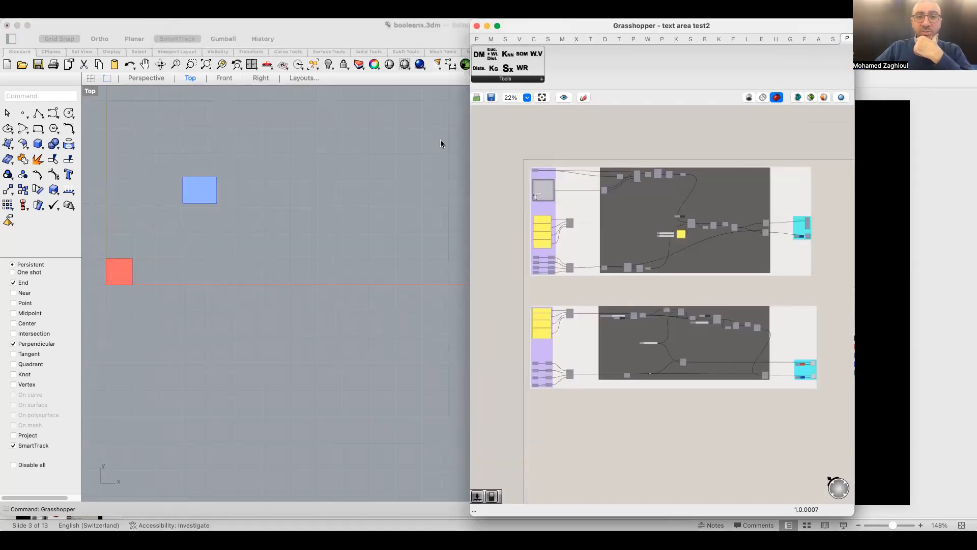
drag(755, 32, 754, 128)
click(496, 123)
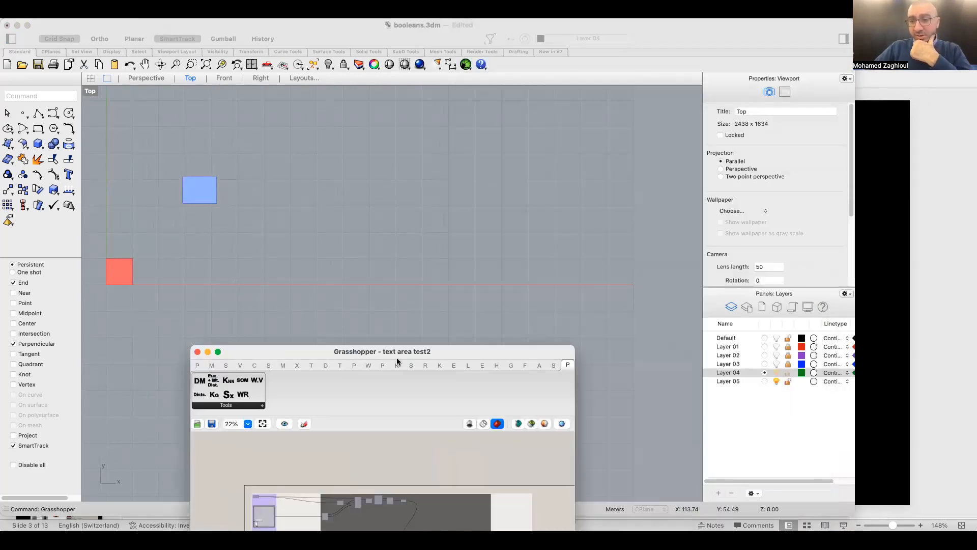
click(776, 338)
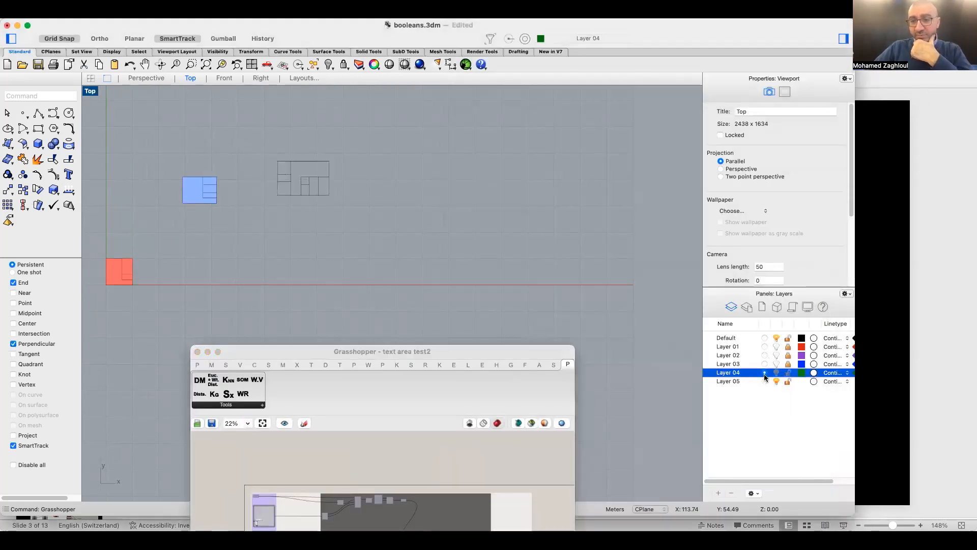
Move the lowest floor plan up to the X axis line below the upper plan, and set the Grasshopper window aside
right_drag(483, 251, 506, 235)
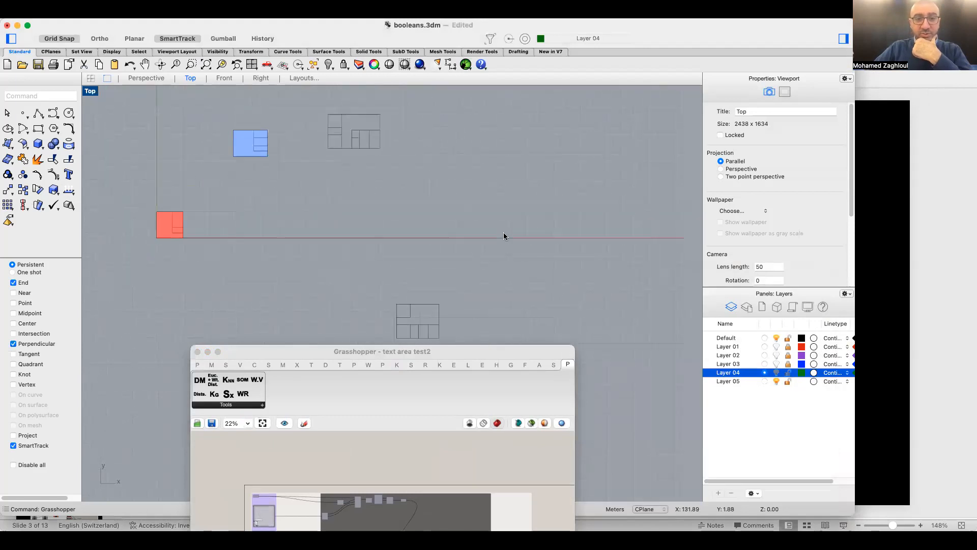
click(424, 331)
drag(432, 328, 358, 236)
drag(387, 352, 669, 159)
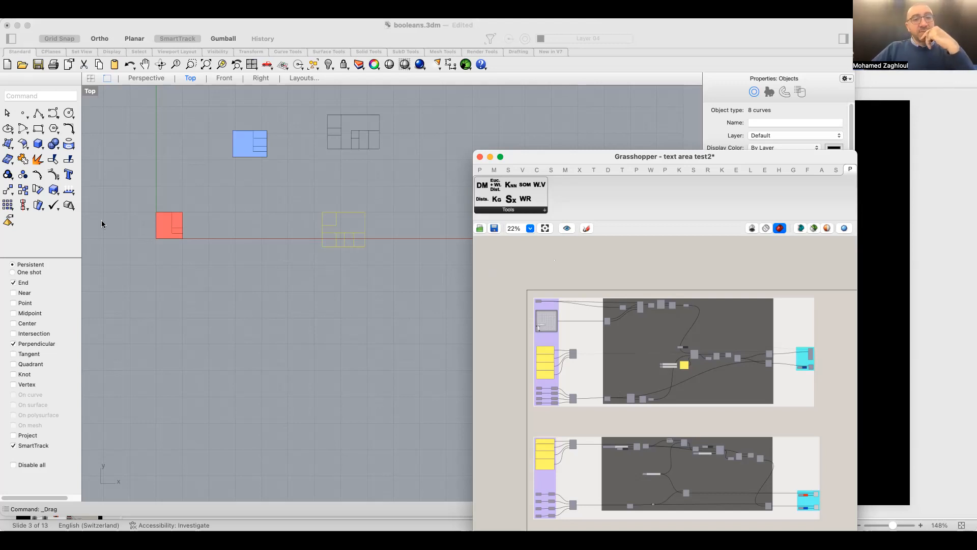
click(154, 248)
Select the curves of the red, blue and upper black layouts one after another to examine them
right_drag(196, 207, 167, 247)
scroll(203, 227, up, 6)
scroll(167, 246, down, 2)
drag(180, 268, 100, 337)
drag(310, 143, 235, 196)
drag(473, 105, 323, 230)
Move the lower black floor plan closer to the red square, just above the X axis line
drag(453, 261, 351, 336)
drag(425, 302, 321, 276)
scroll(268, 278, up, 8)
scroll(340, 275, down, 8)
Select the four curves of the red square's layout to examine how it is subdivided
right_drag(288, 312, 349, 313)
scroll(250, 290, up, 10)
right_drag(292, 290, 364, 290)
drag(354, 204, 85, 428)
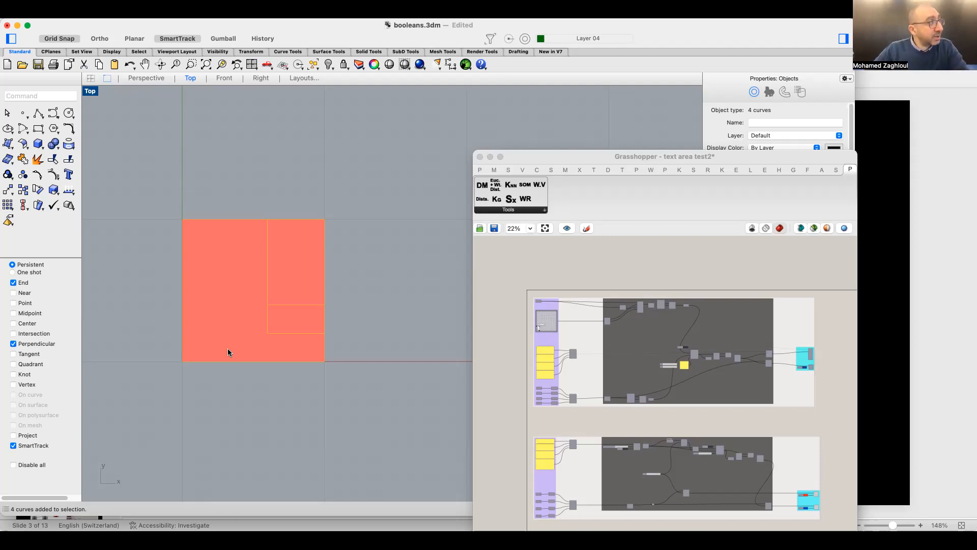
scroll(282, 293, down, 2)
scroll(282, 294, down, 3)
right_drag(318, 288, 253, 270)
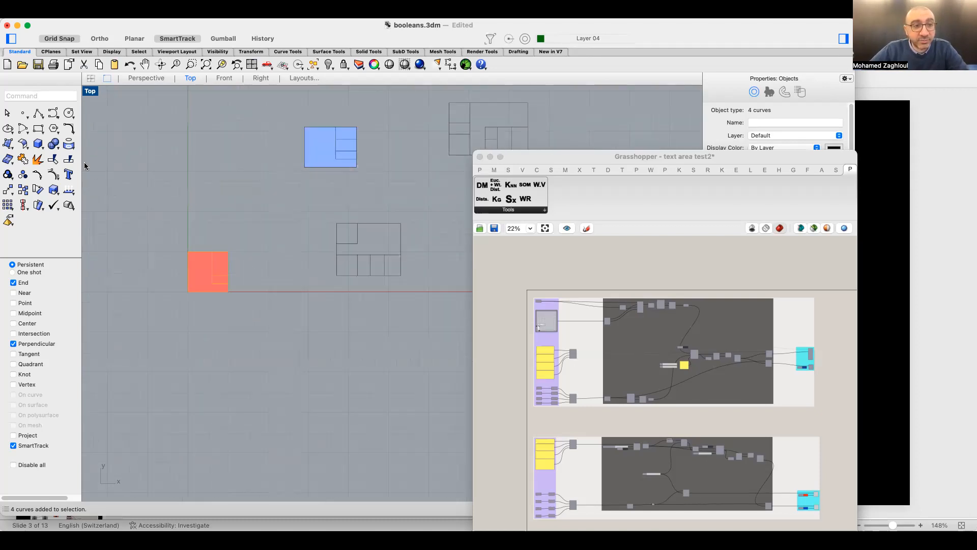
click(39, 129)
click(260, 311)
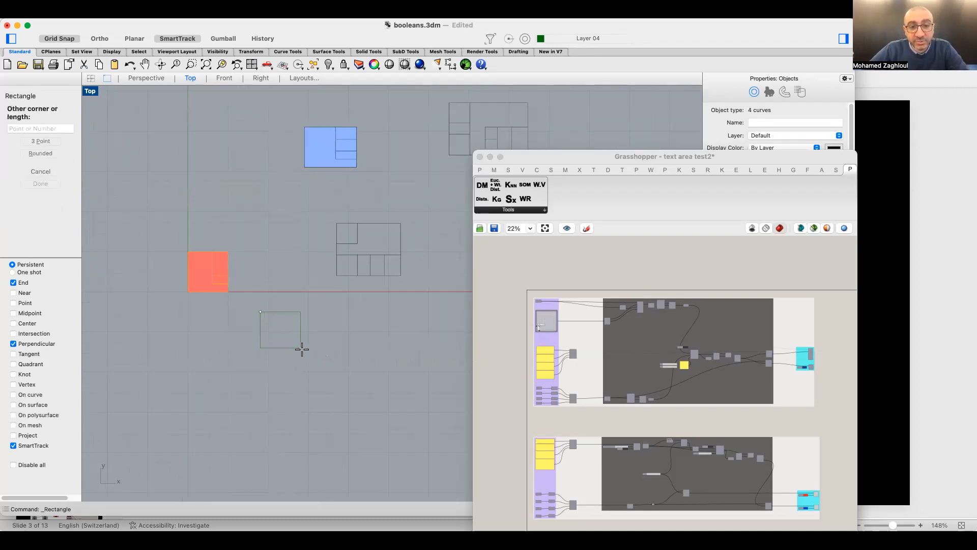
click(309, 356)
click(308, 346)
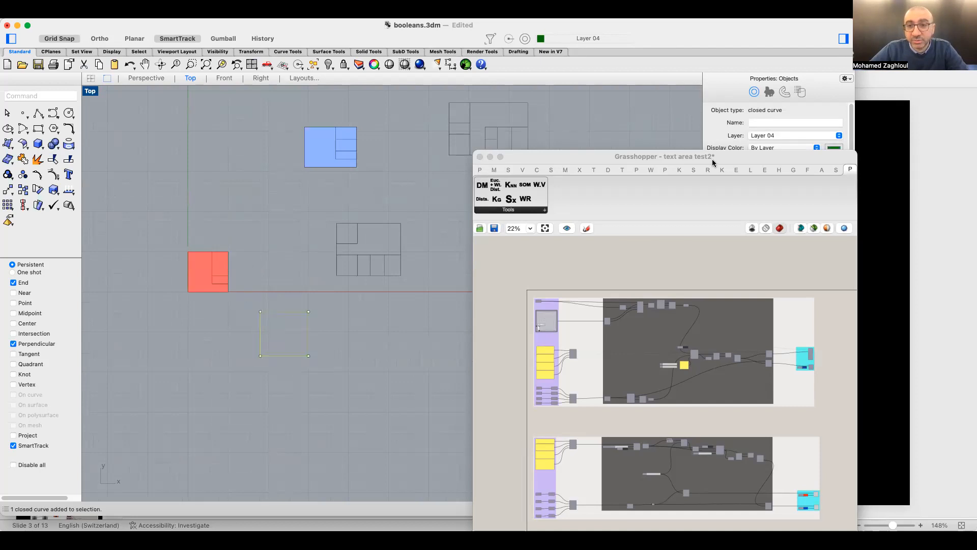
Lower the Grasshopper window to uncover the layer list, and select the Default layer
drag(713, 161, 632, 455)
click(750, 339)
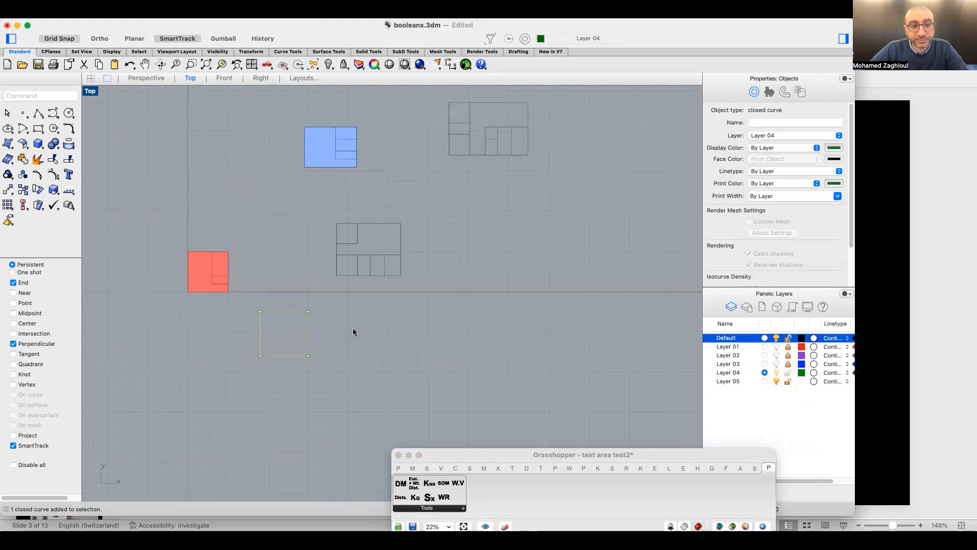
right_drag(365, 314, 356, 316)
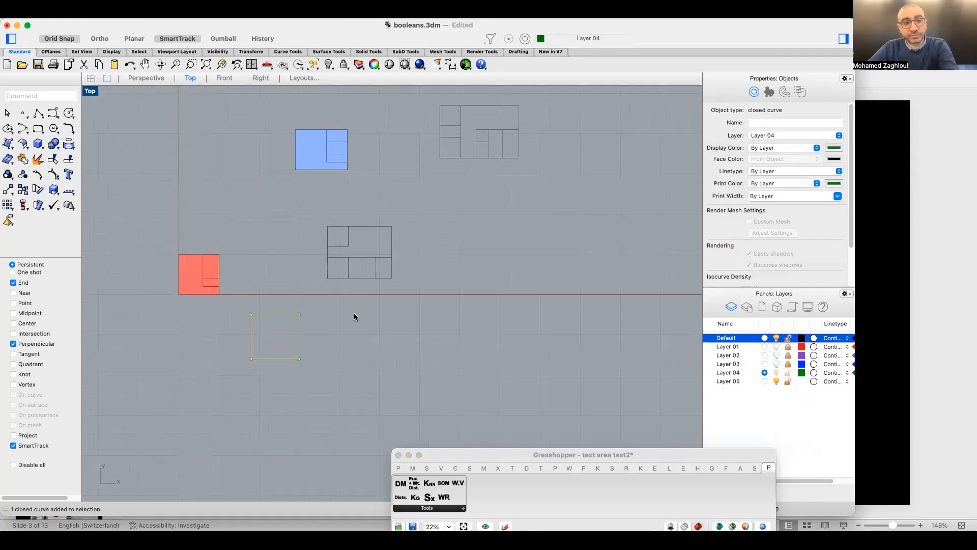
key(Delete)
click(38, 129)
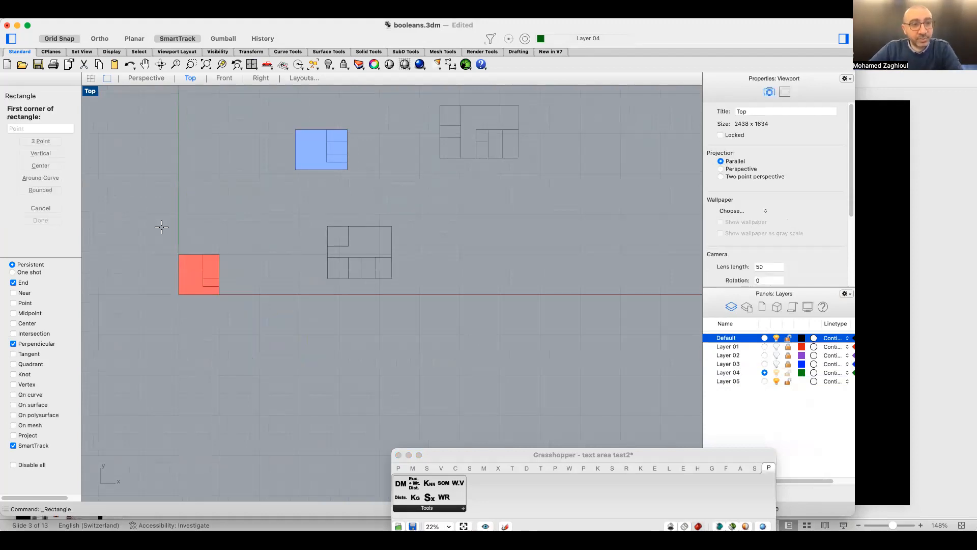
click(243, 306)
click(291, 350)
right_click(316, 340)
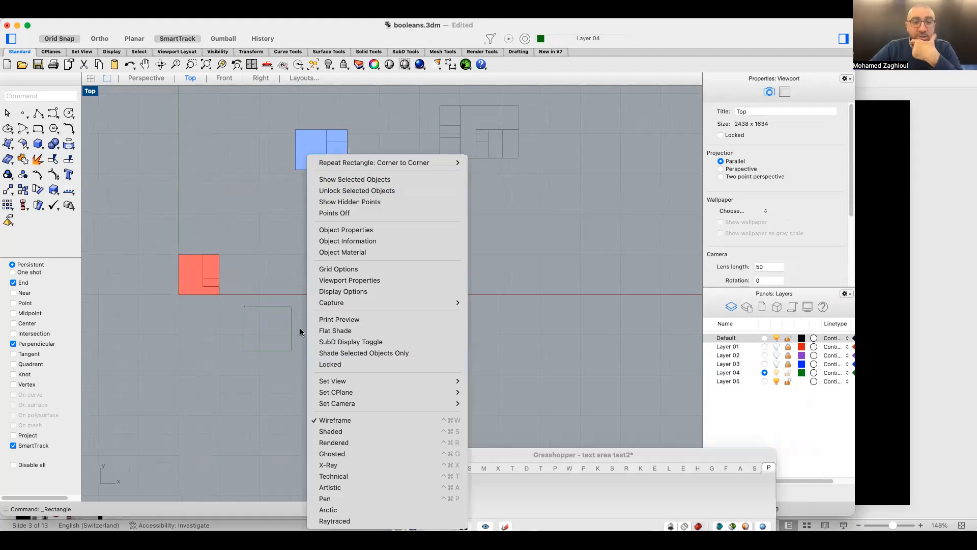
click(291, 336)
drag(291, 335, 316, 314)
key(Delete)
Make Default the current layer and draw a rectangle just beside the red square, across the X axis line
click(765, 338)
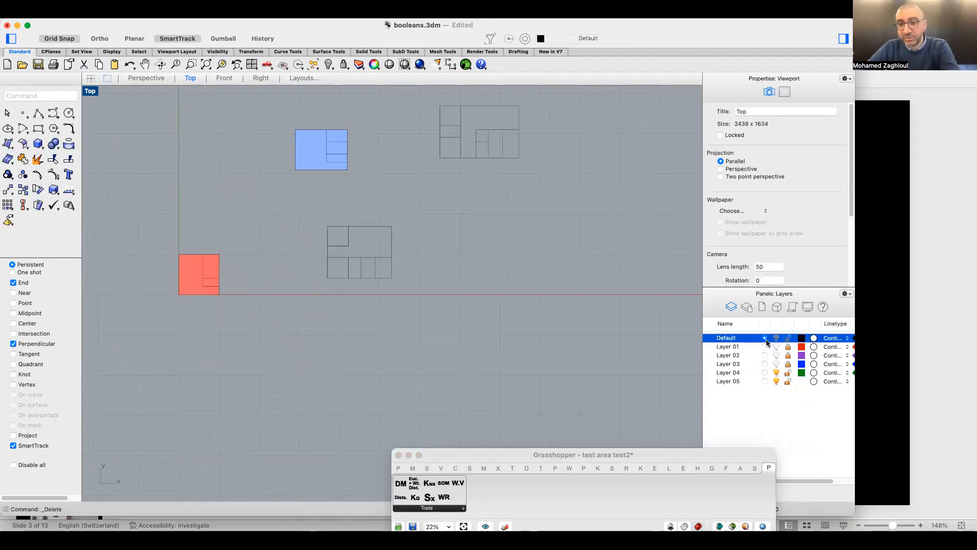
click(39, 129)
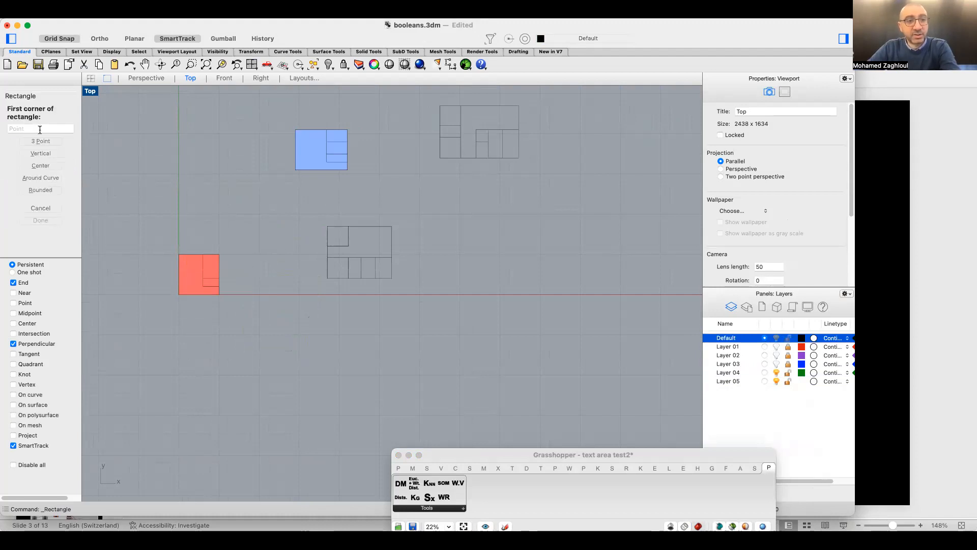
click(252, 292)
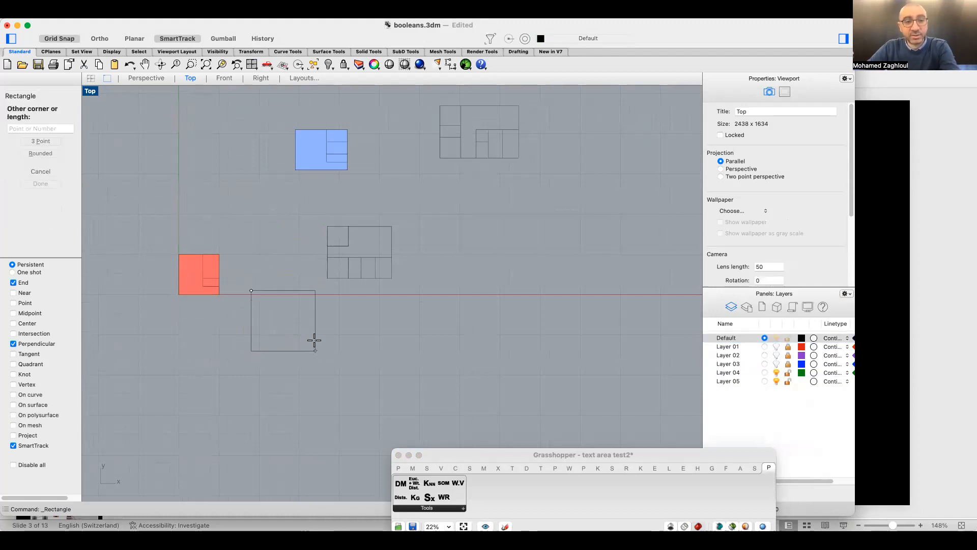
click(307, 339)
drag(481, 459, 351, 399)
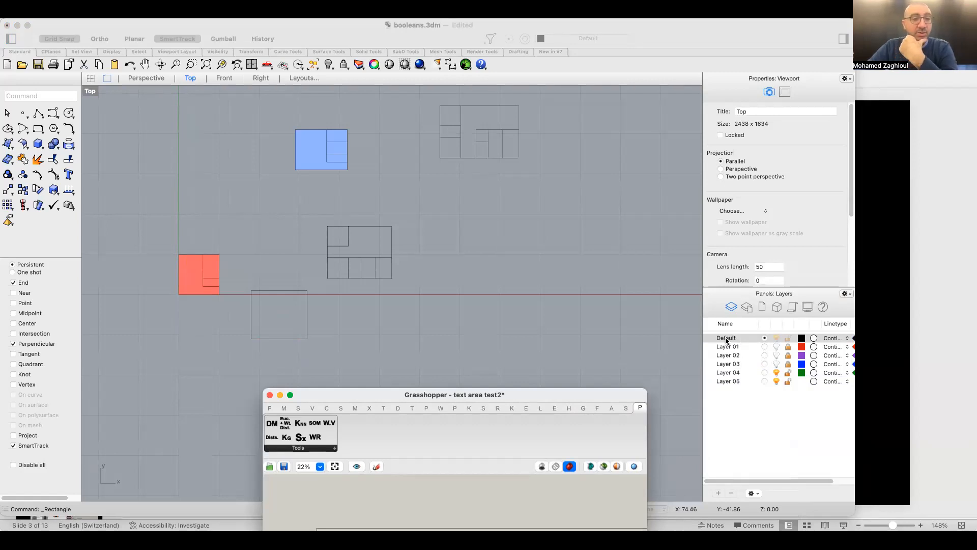
Move the new rectangle up into the free space above the red square
click(301, 277)
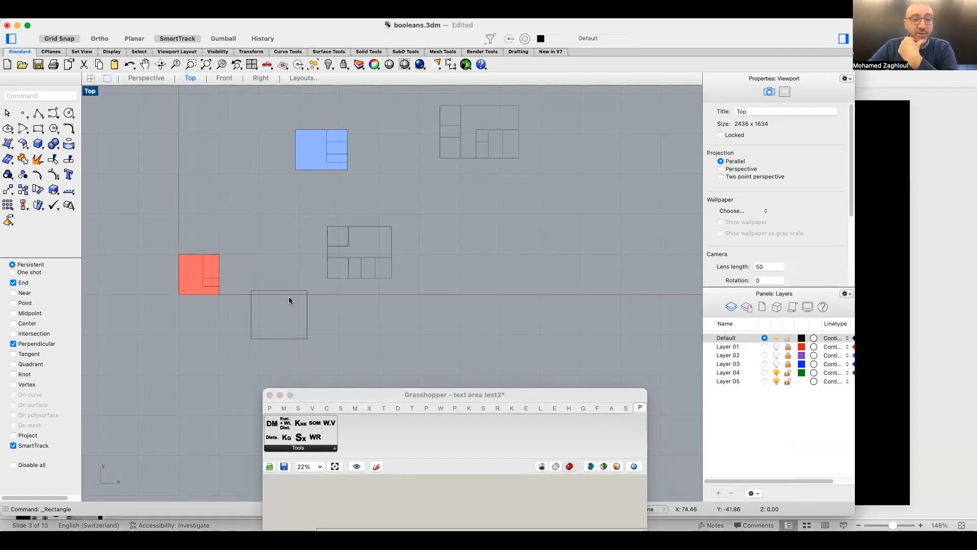
drag(307, 318, 263, 245)
scroll(174, 258, up, 4)
drag(157, 240, 270, 345)
click(297, 305)
drag(300, 263, 306, 202)
scroll(333, 283, up, 3)
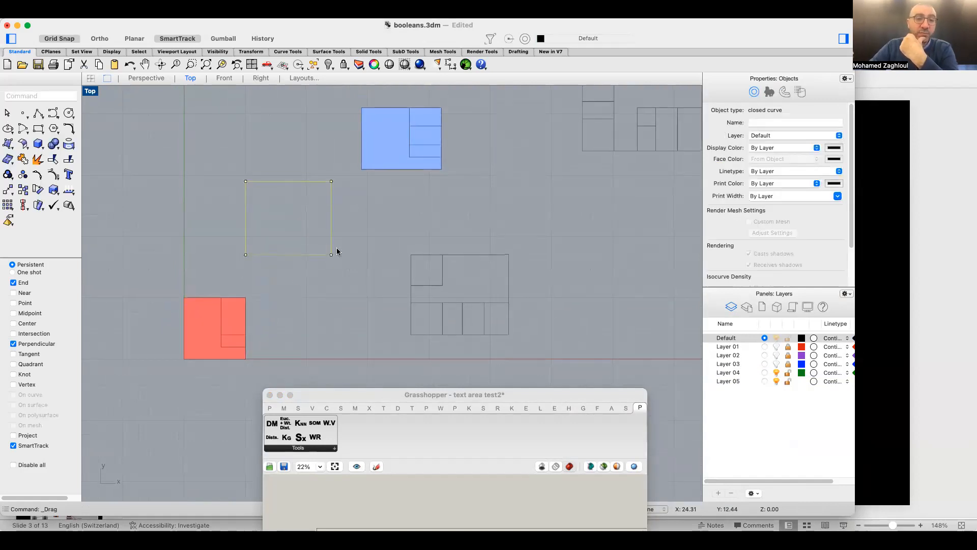
Compare the rectangle with the blue square by laying it over it, and place it back between the two coloured shapes
drag(332, 230, 442, 159)
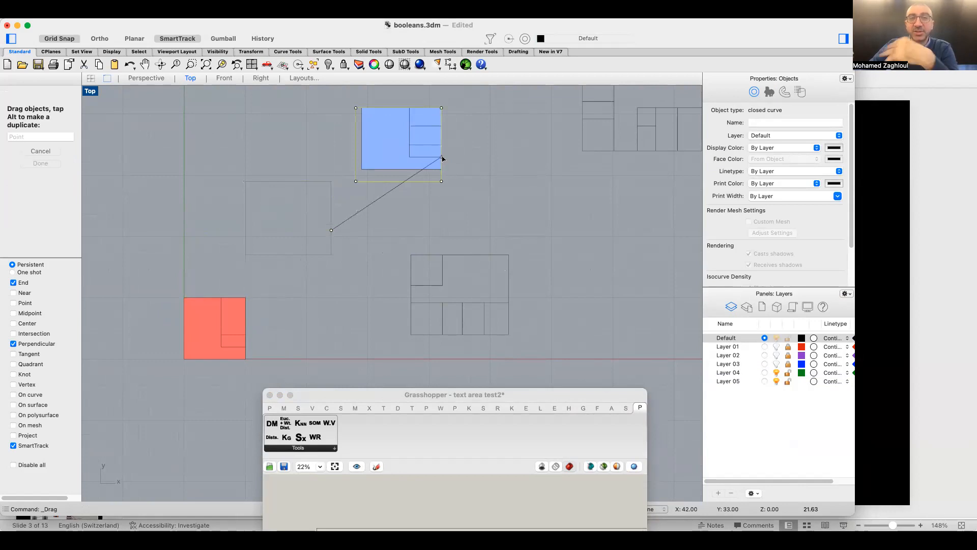
drag(443, 159, 315, 228)
click(384, 219)
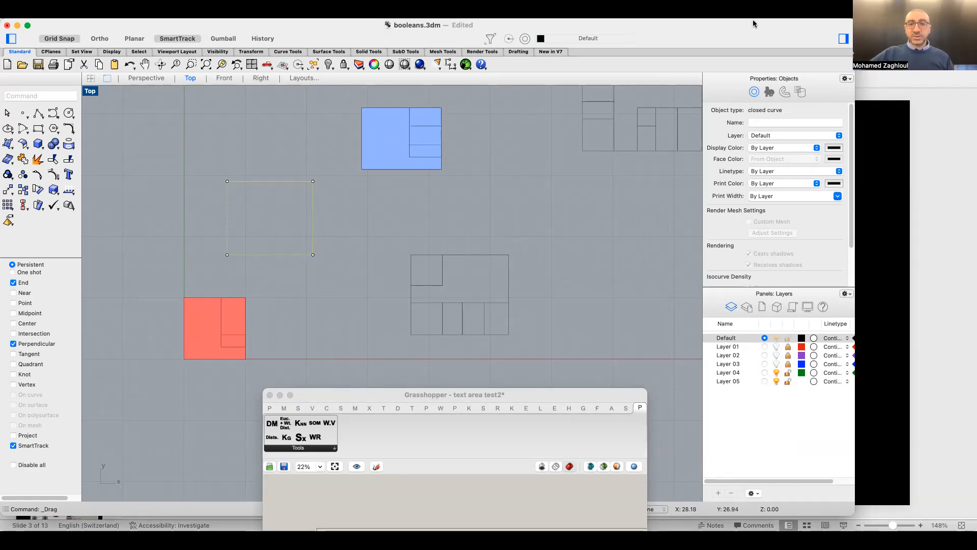
Highlight all the room layouts around the blue shape together, and select only the upper uncoloured layout farthest from the origin
right_drag(616, 113, 576, 153)
scroll(575, 153, down, 2)
drag(677, 113, 346, 341)
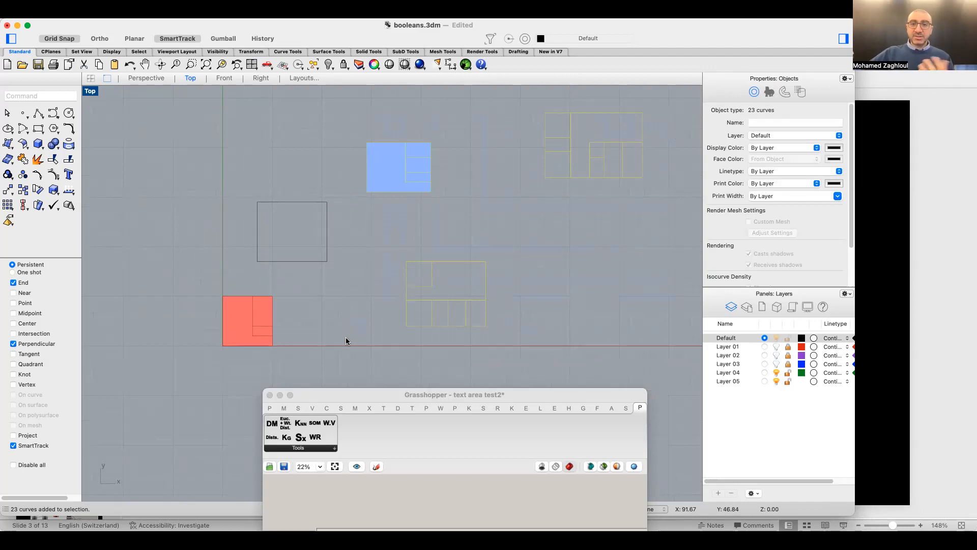
scroll(600, 204, up, 2)
right_drag(600, 204, 556, 247)
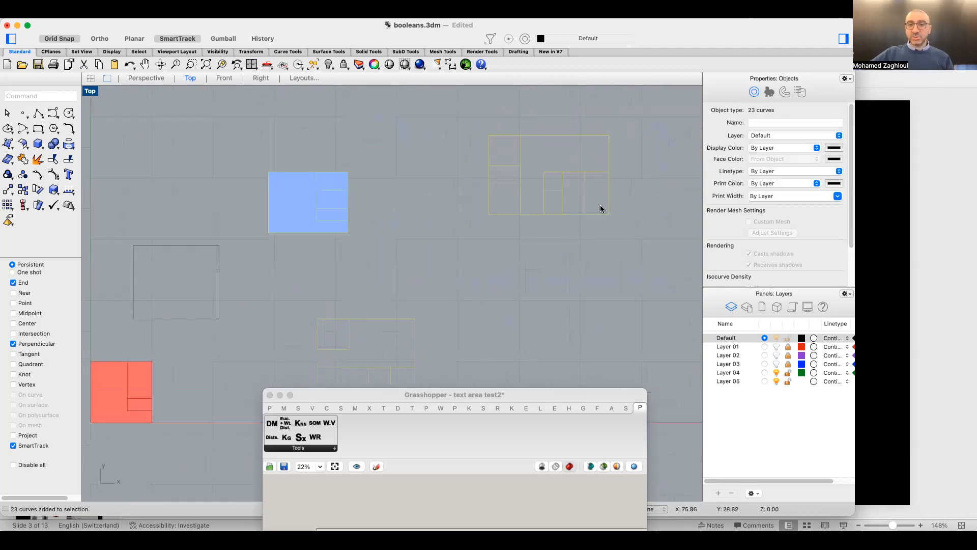
click(630, 142)
drag(631, 108, 461, 242)
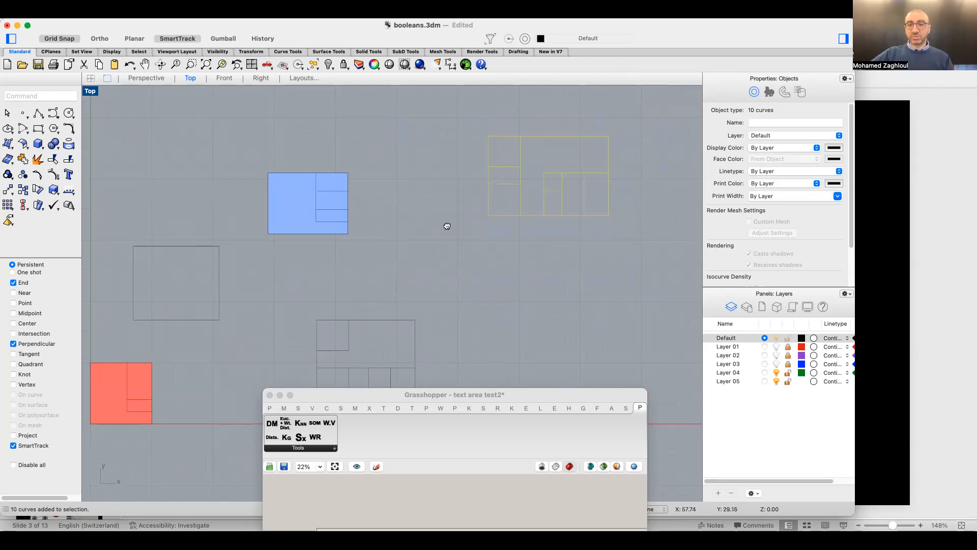
Move the lower uncoloured layout up beside the blue shape and back down, and shift the Grasshopper window aside
right_drag(447, 225, 451, 194)
drag(438, 254, 338, 370)
drag(408, 334, 463, 236)
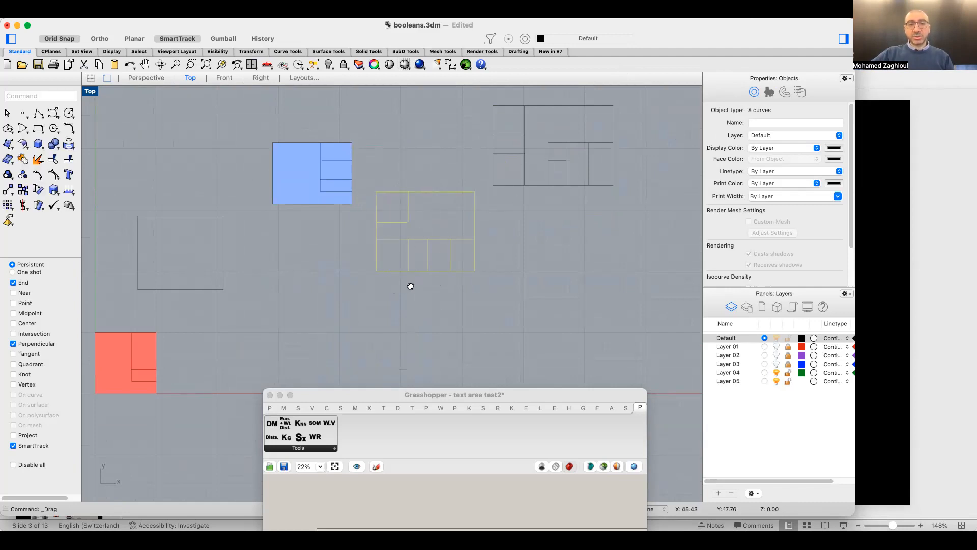
right_drag(383, 259, 449, 263)
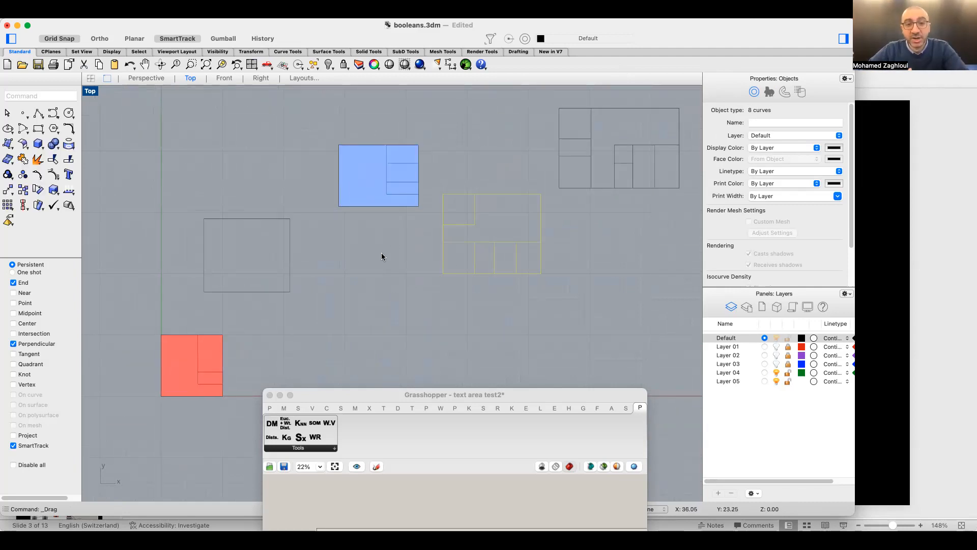
drag(534, 243, 521, 338)
drag(525, 396, 787, 81)
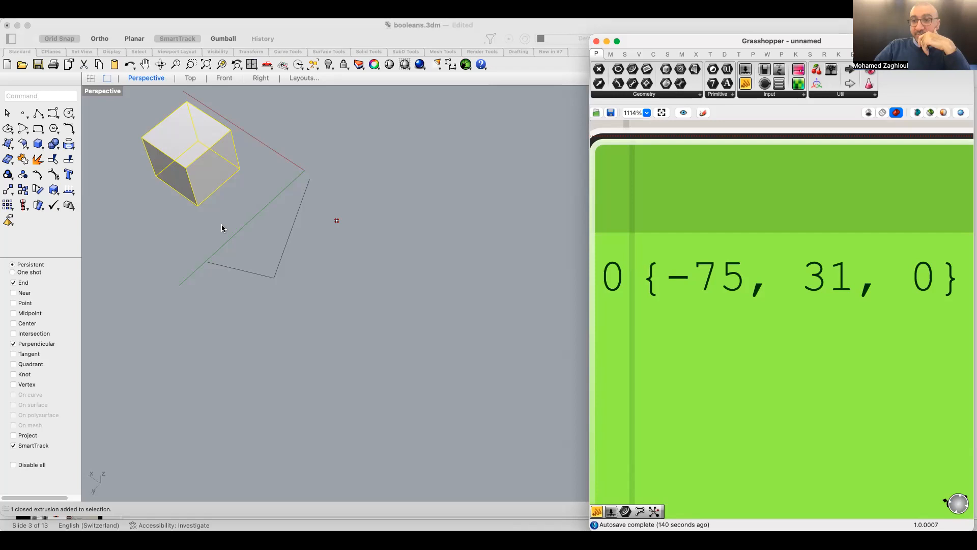
Select the extruded box and the open curve in the perspective view and delete both
mouse_move(404, 291)
right_down()
mouse_move(327, 257)
mouse_move(406, 246)
mouse_move(344, 290)
mouse_move(416, 289)
right_up()
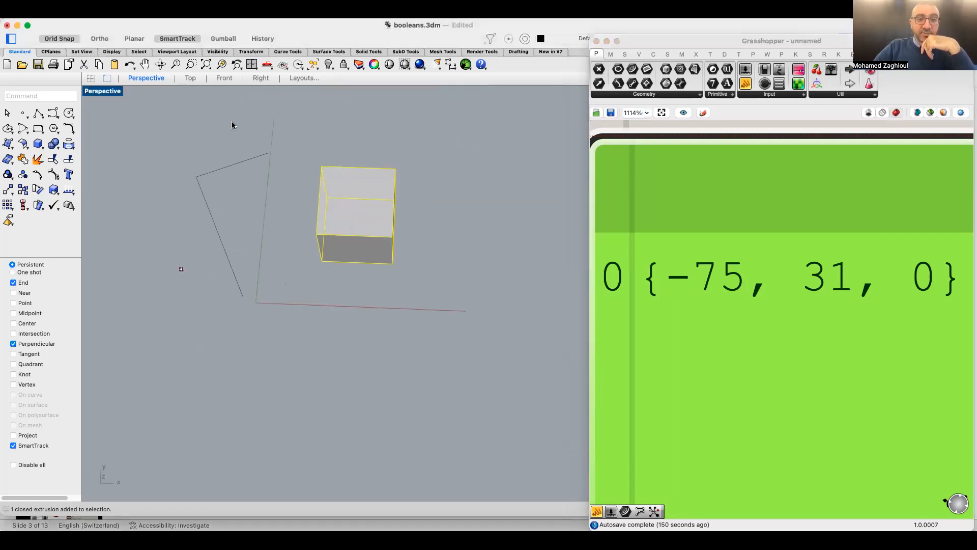
drag(432, 138, 222, 327)
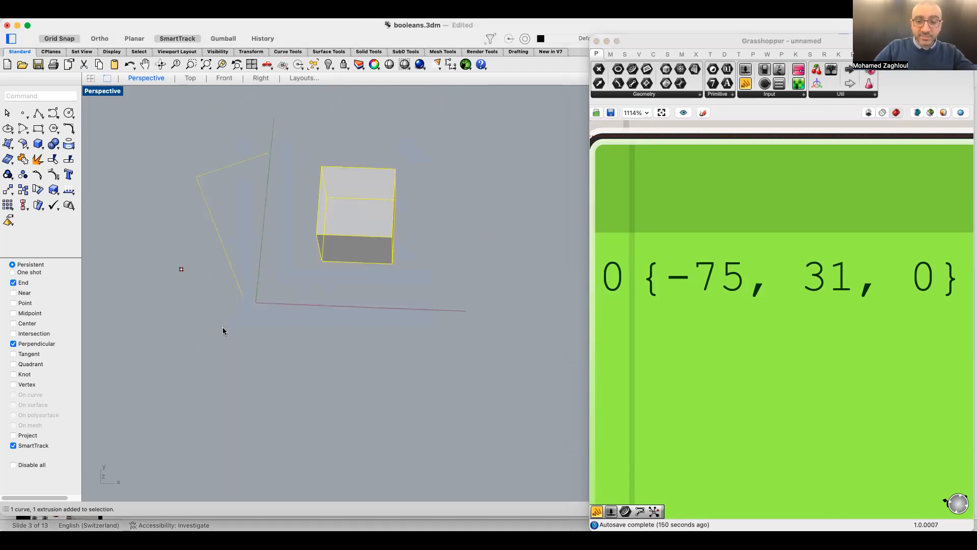
key(Delete)
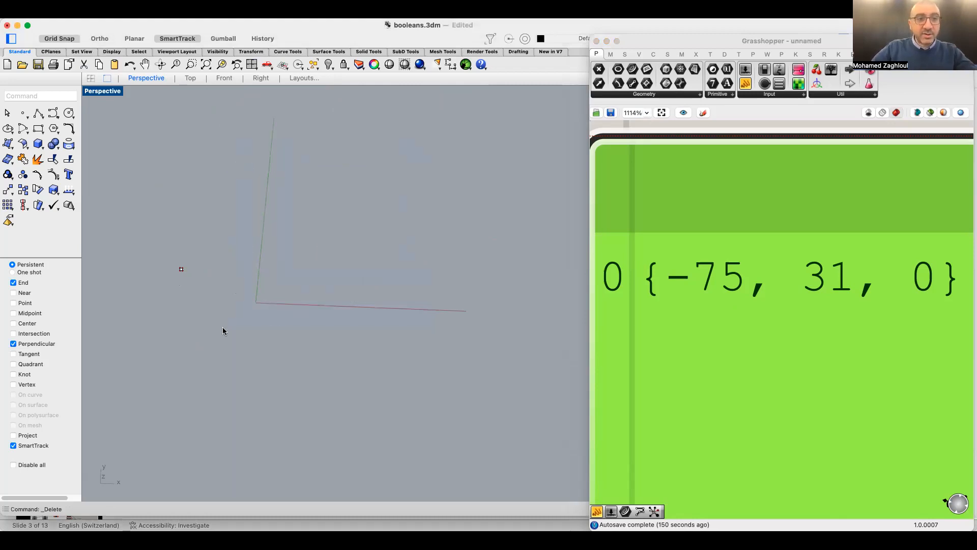
Draw a closed square polyline in the Top view, filling one major grid cell with a corner at the origin
click(190, 78)
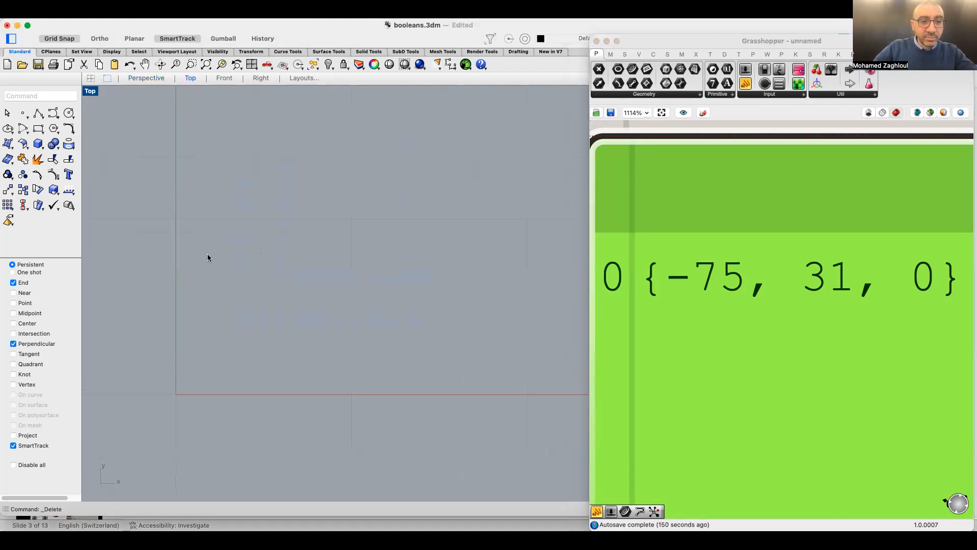
click(39, 113)
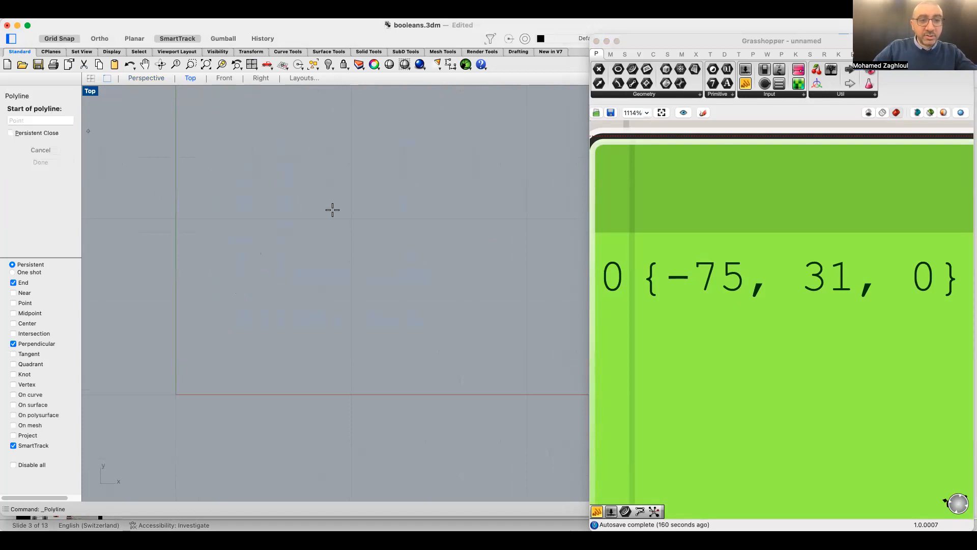
click(351, 220)
click(351, 395)
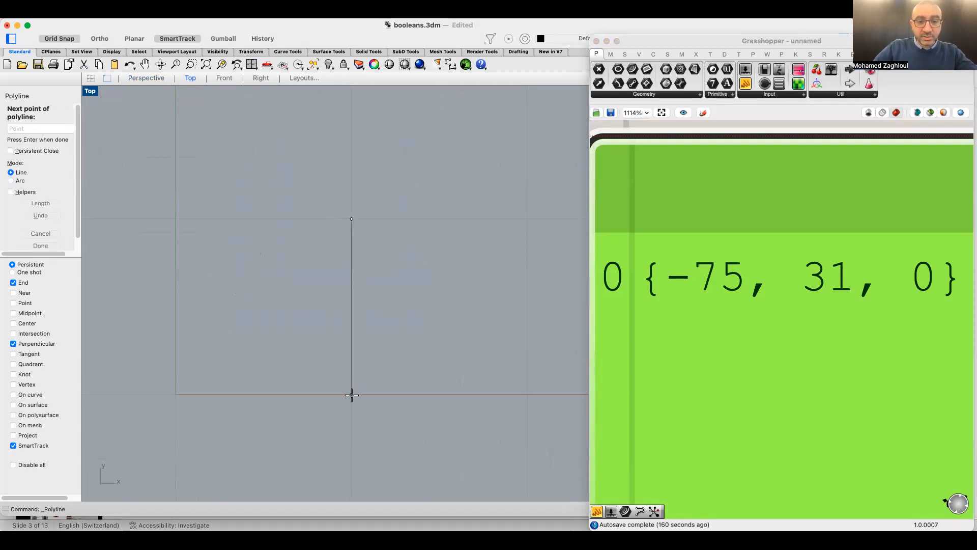
click(177, 394)
click(176, 218)
text(c)
key(Return)
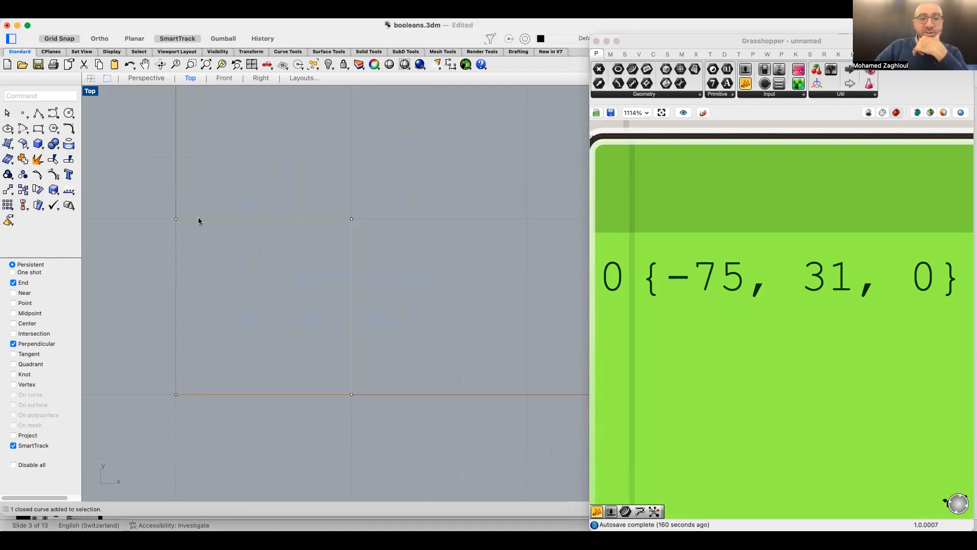
click(374, 410)
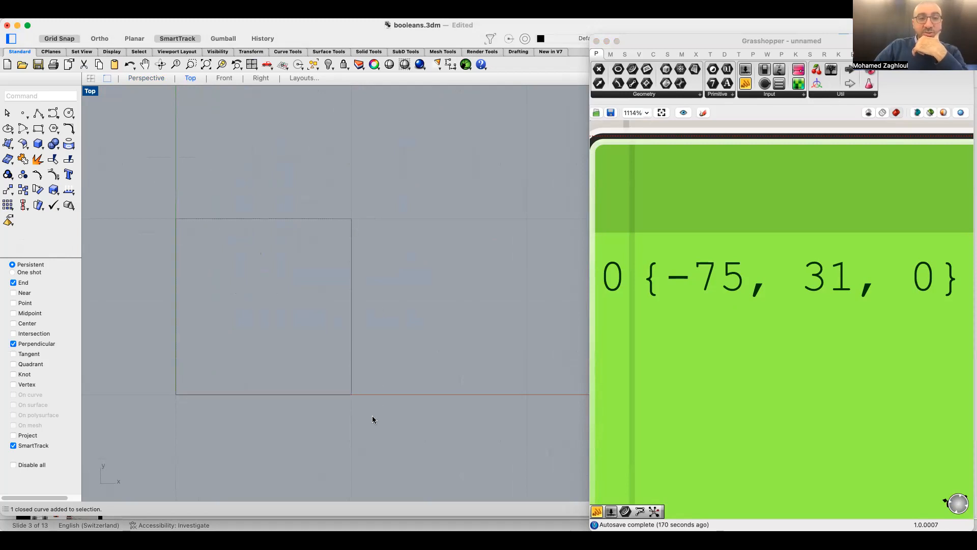
Draw an L-shaped partition polyline from the square's right edge to its top edge, enclosing the upper-right corner as a room
click(42, 117)
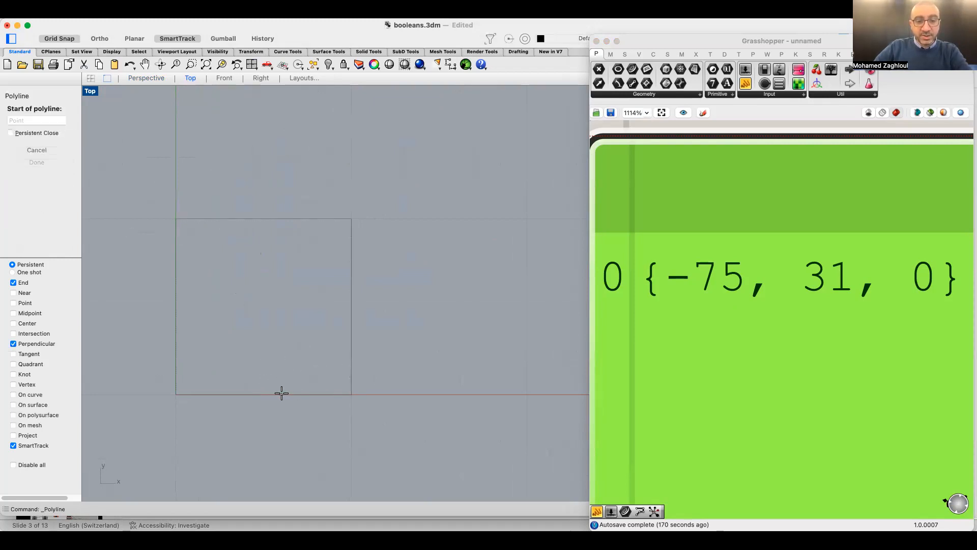
click(350, 342)
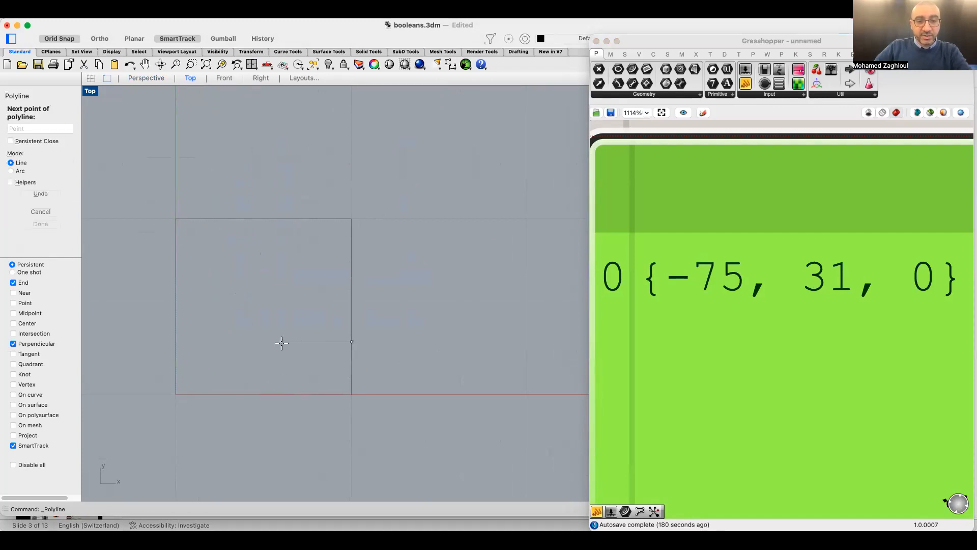
click(281, 341)
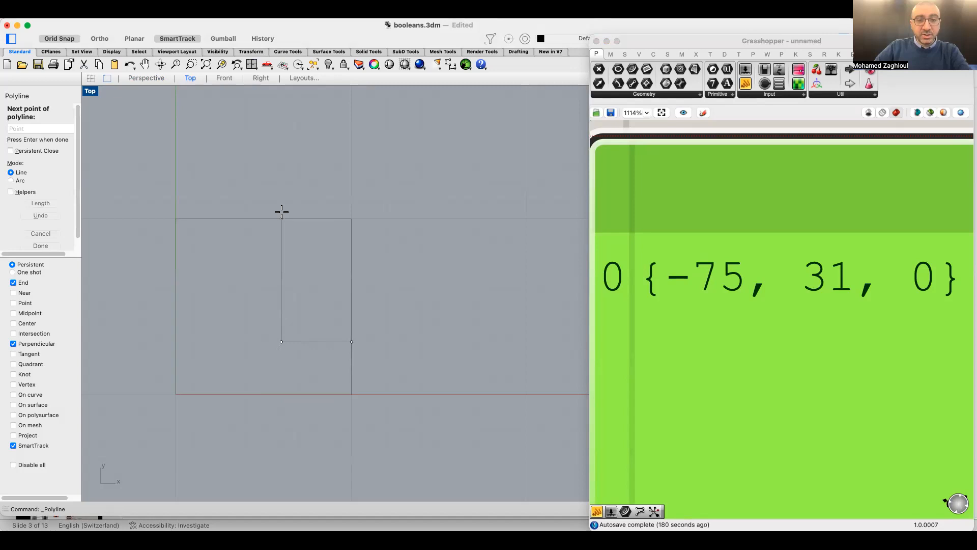
click(281, 218)
key(Return)
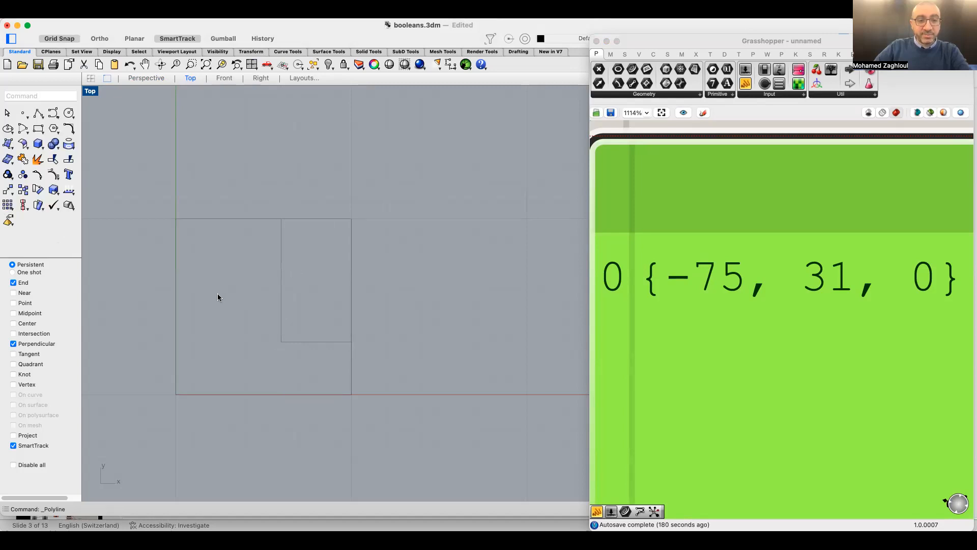
right_click(253, 277)
click(240, 266)
Draw a horizontal dividing line across the corner room and move it slightly down towards the room's lower edge
click(39, 114)
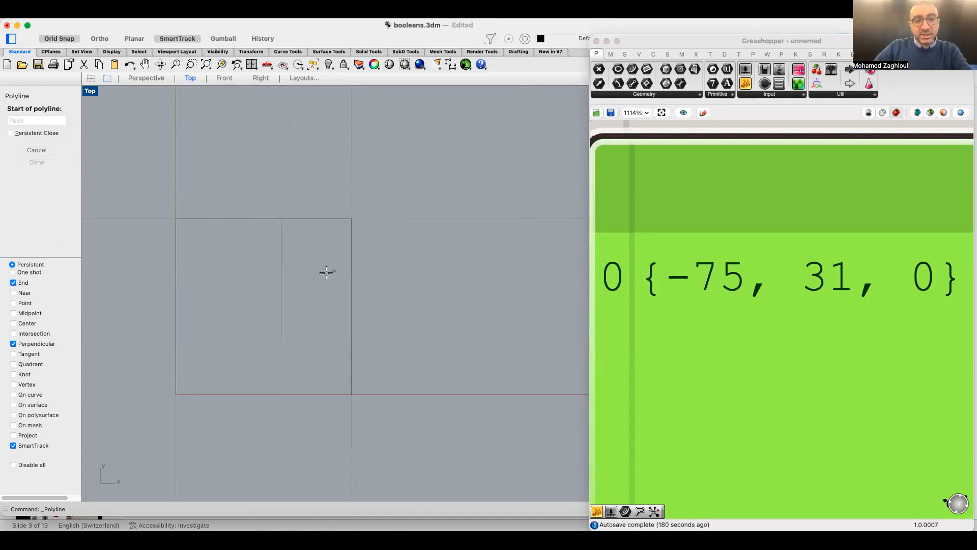
click(281, 290)
click(351, 289)
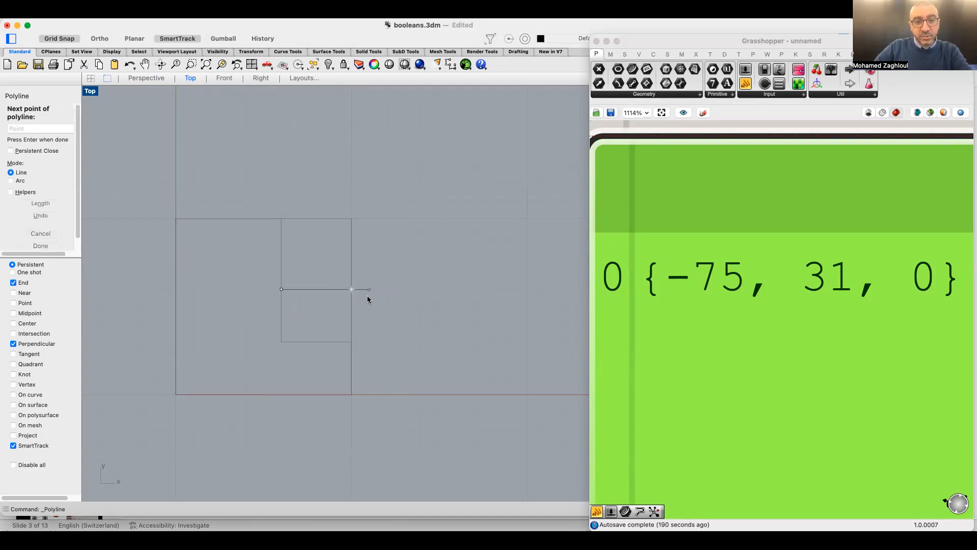
key(Return)
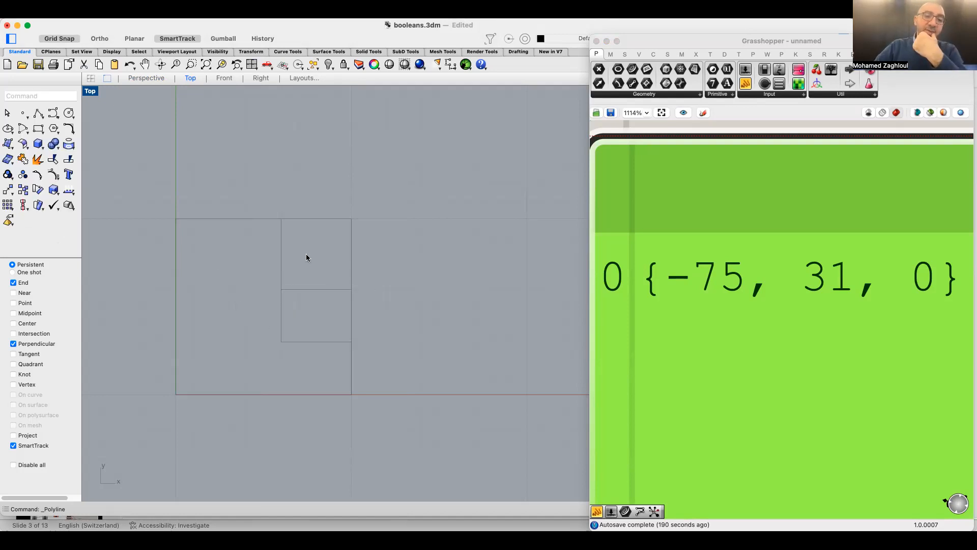
drag(319, 292, 318, 309)
click(401, 317)
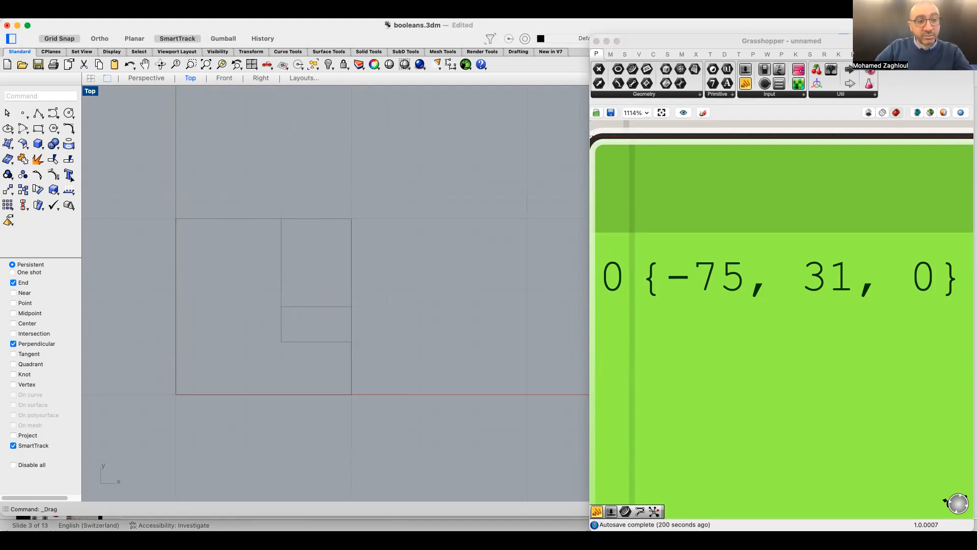
click(69, 174)
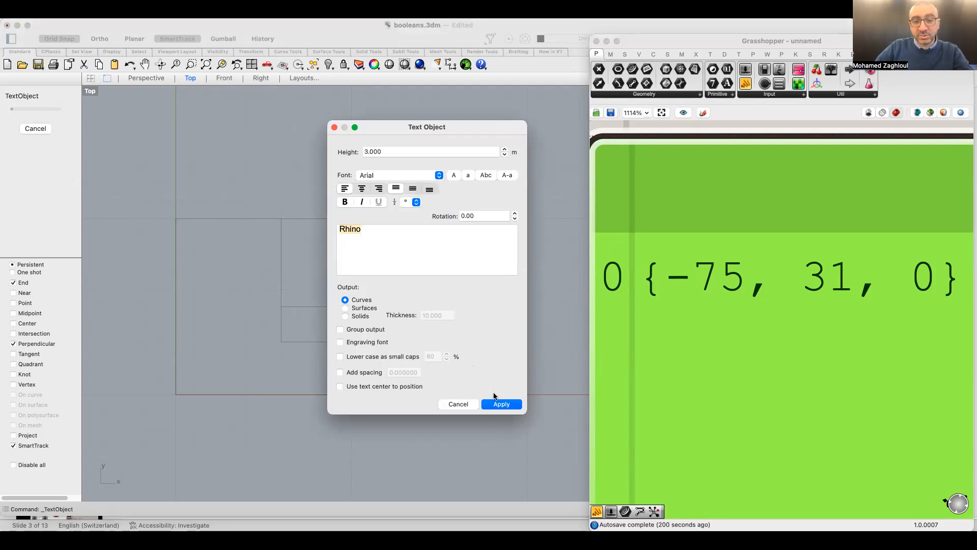
click(501, 404)
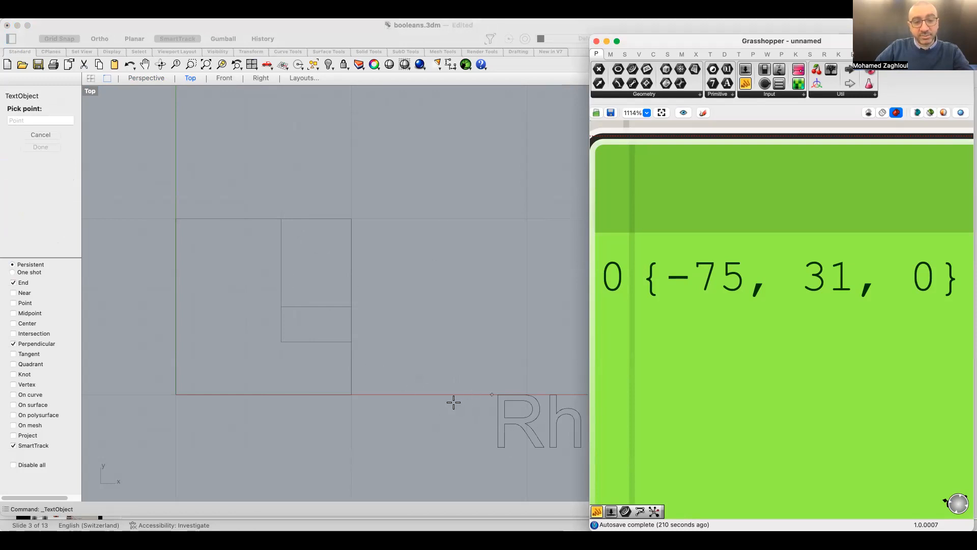
key(Escape)
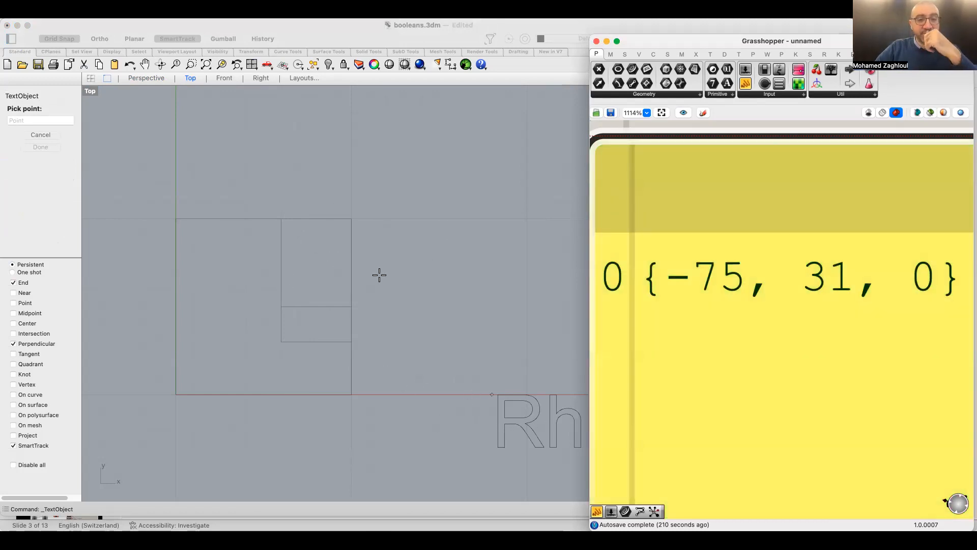
key(Escape)
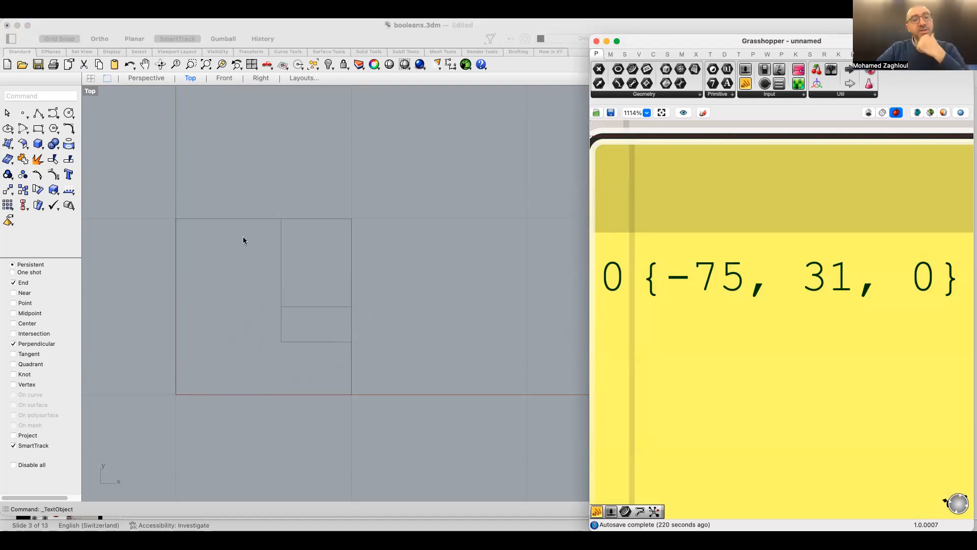
Draw a wide rectangle on the X axis to the right of the subdivided square, with the same height as the square
right_drag(296, 262, 249, 263)
scroll(249, 262, down, 2)
scroll(249, 265, down, 1)
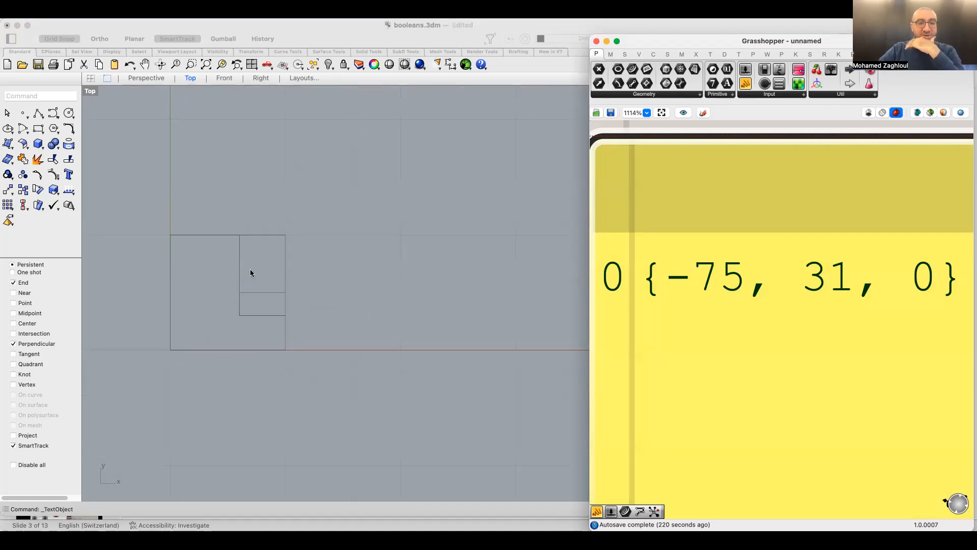
click(39, 130)
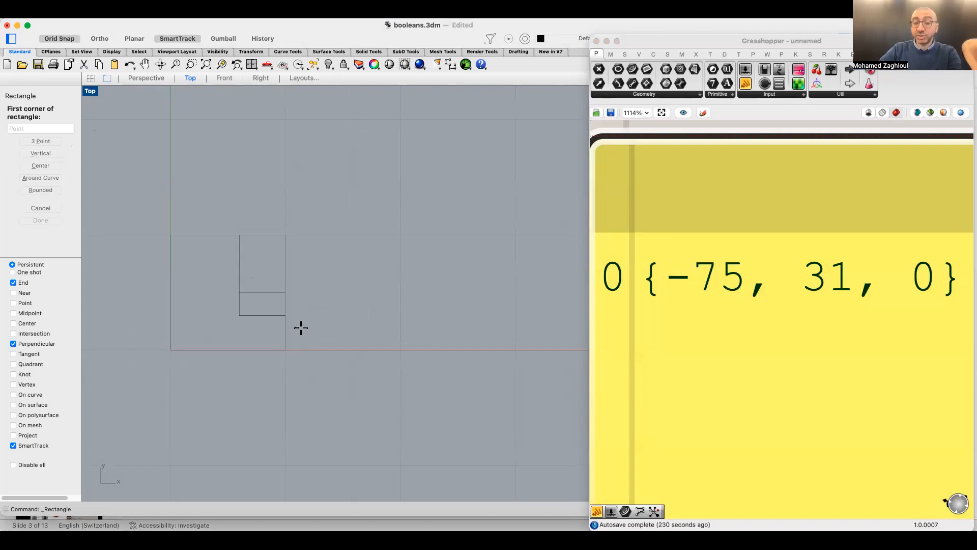
right_drag(336, 330, 328, 334)
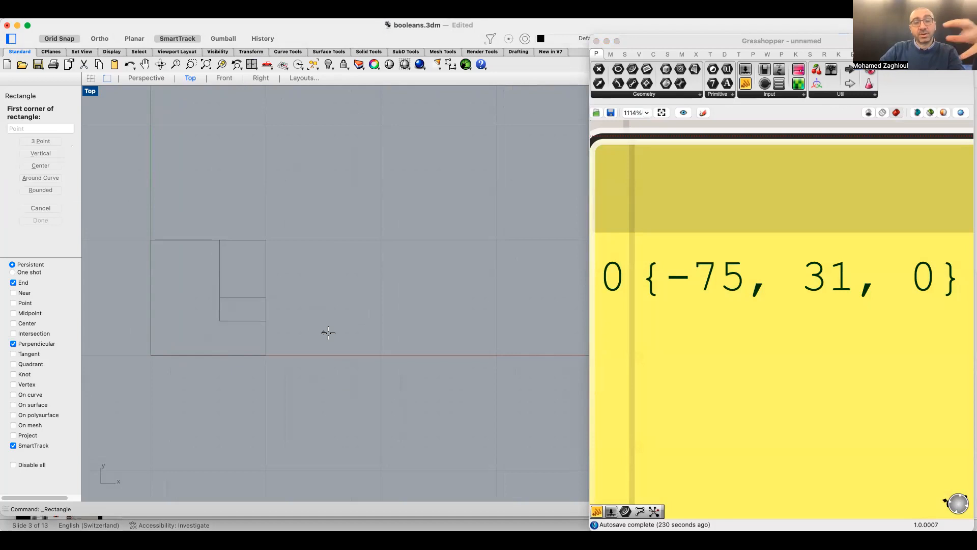
right_drag(351, 306, 307, 308)
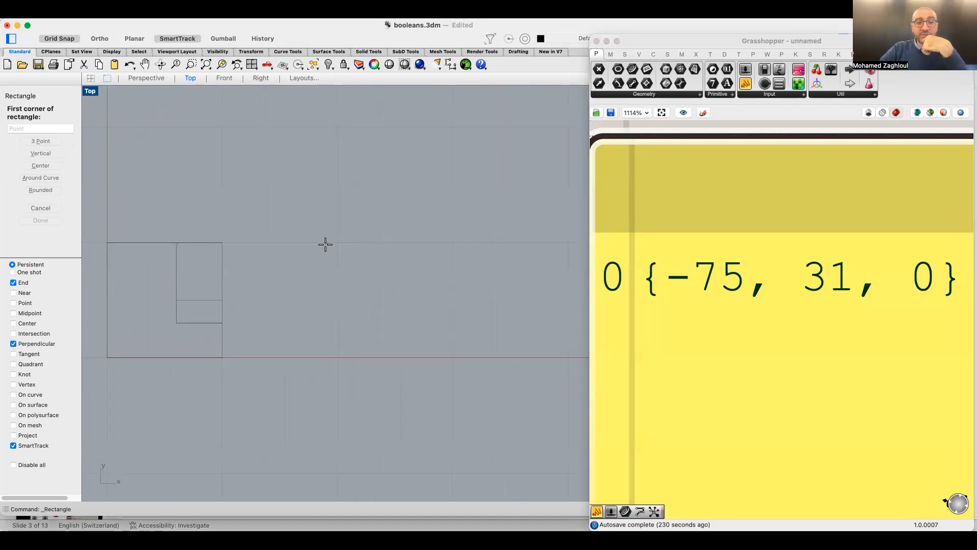
click(337, 358)
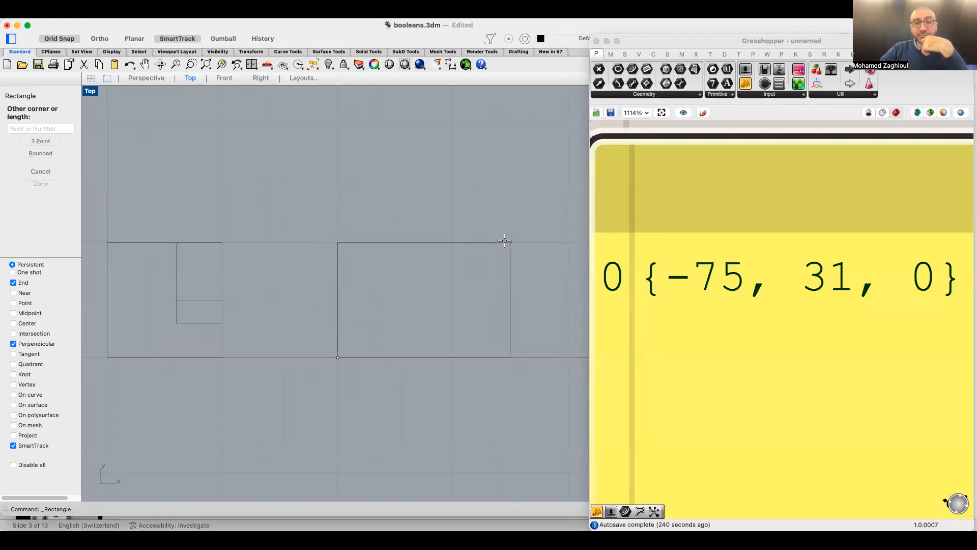
click(499, 243)
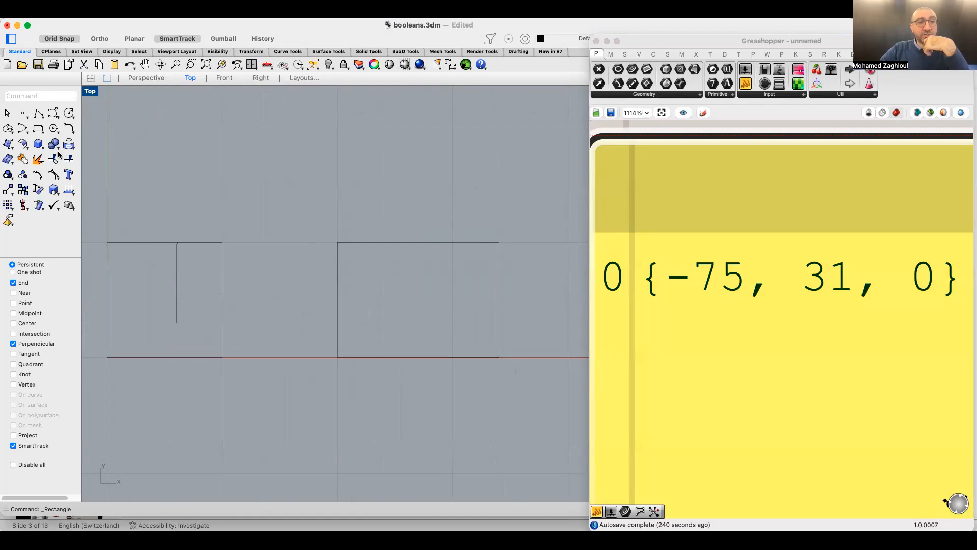
Draw a second, slightly taller rectangle above the gap between the subdivided square and the first rectangle
click(39, 129)
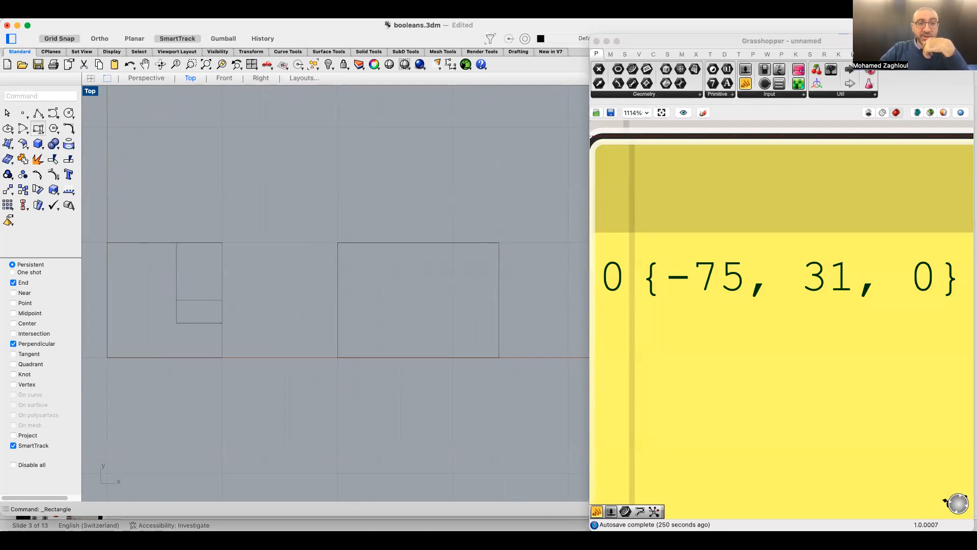
click(267, 219)
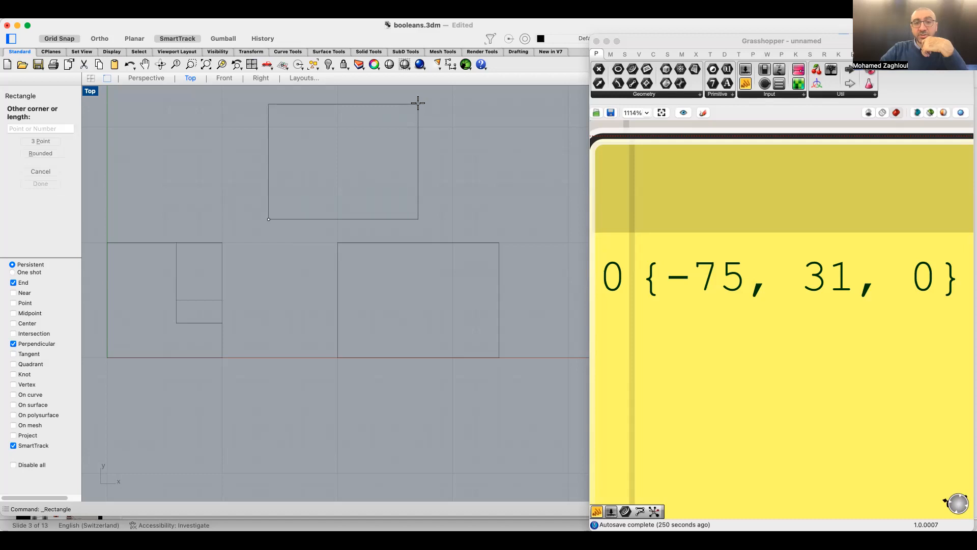
click(430, 92)
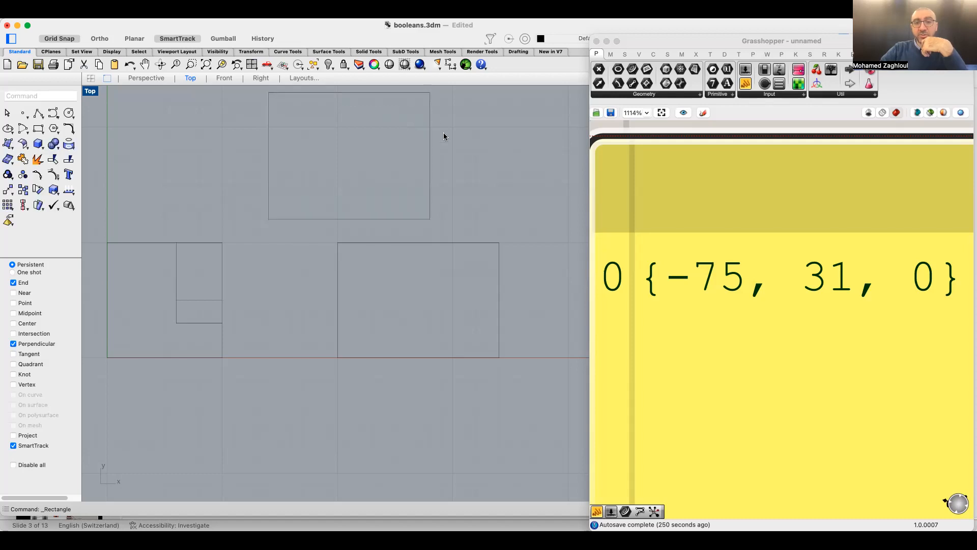
Draw an L-shaped partition polyline from the wide lower rectangle's right edge to its top edge, enclosing its upper-right corner
scroll(433, 278, down, 3)
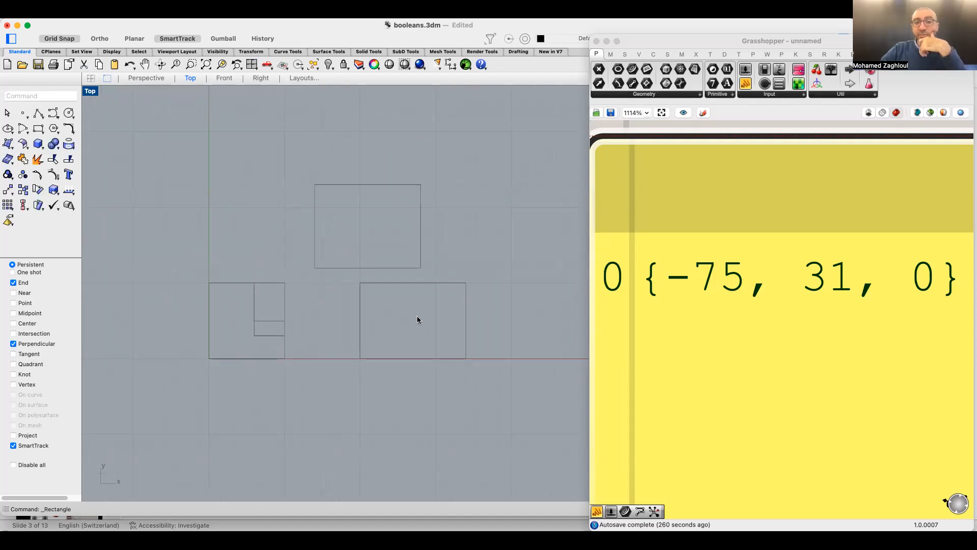
scroll(423, 314, up, 3)
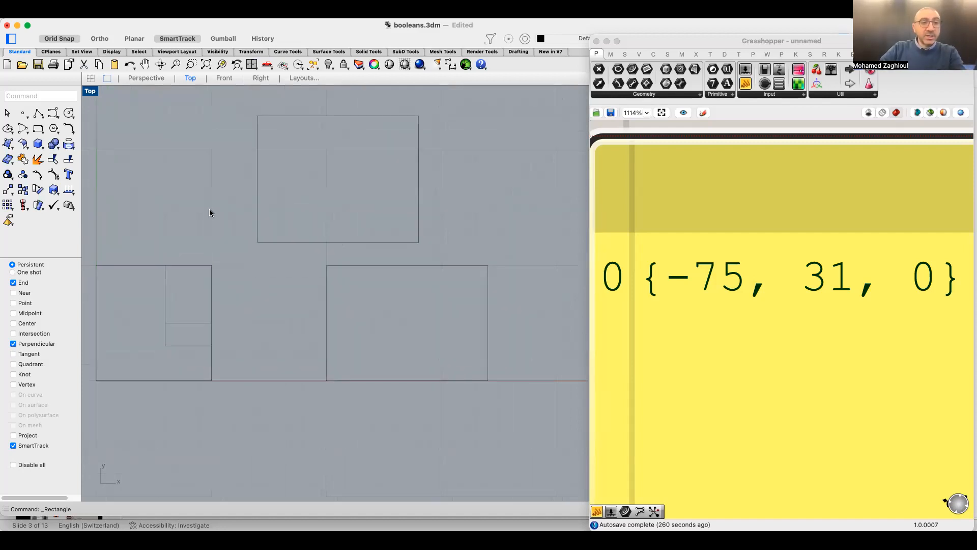
click(38, 112)
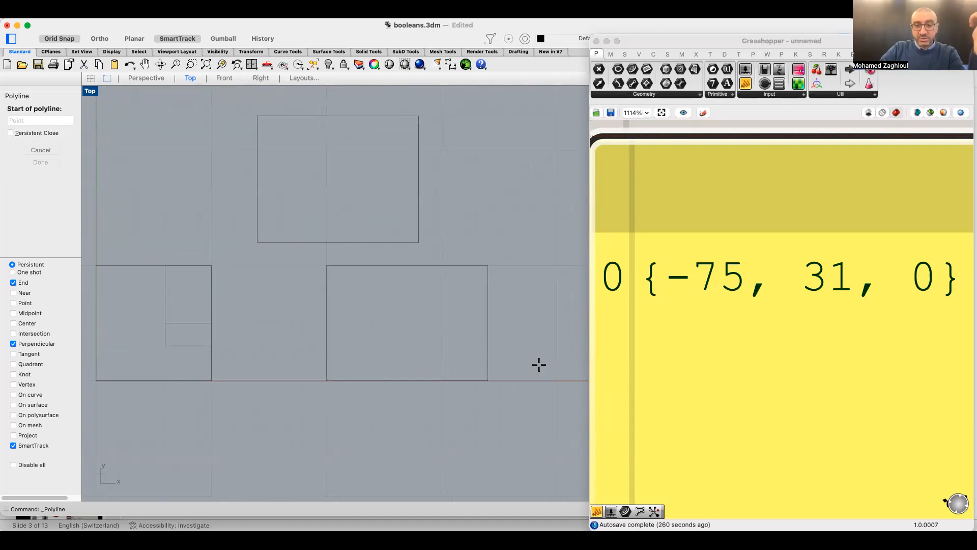
click(487, 346)
click(407, 345)
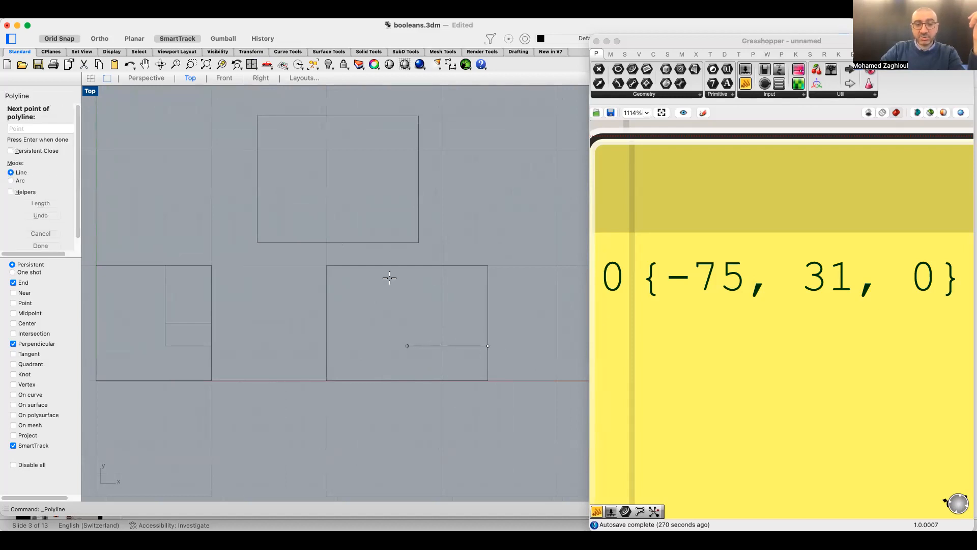
click(407, 265)
key(Return)
right_click(421, 311)
click(414, 305)
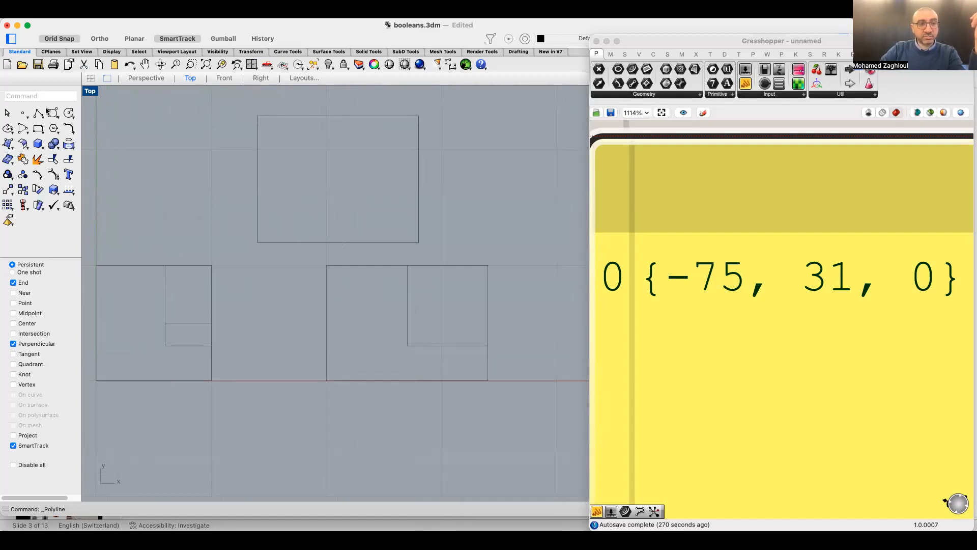
Divide the wide rectangle's corner room with a horizontal line, and split the part below it with a short vertical line
click(41, 111)
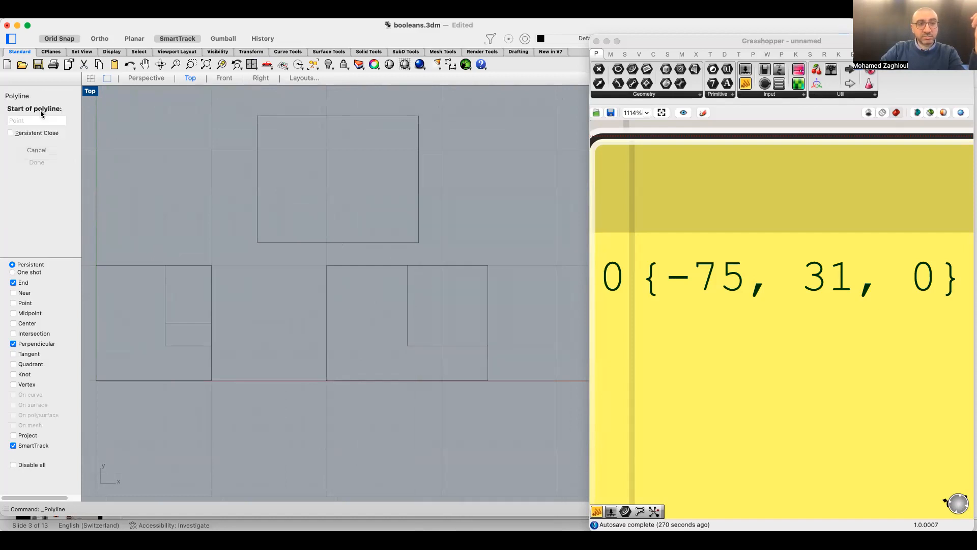
click(407, 310)
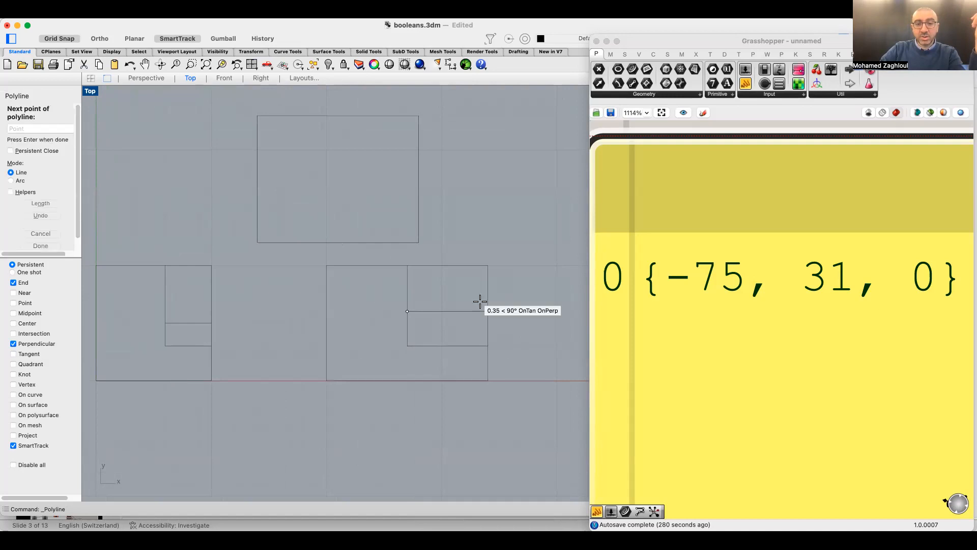
right_click(452, 307)
click(438, 311)
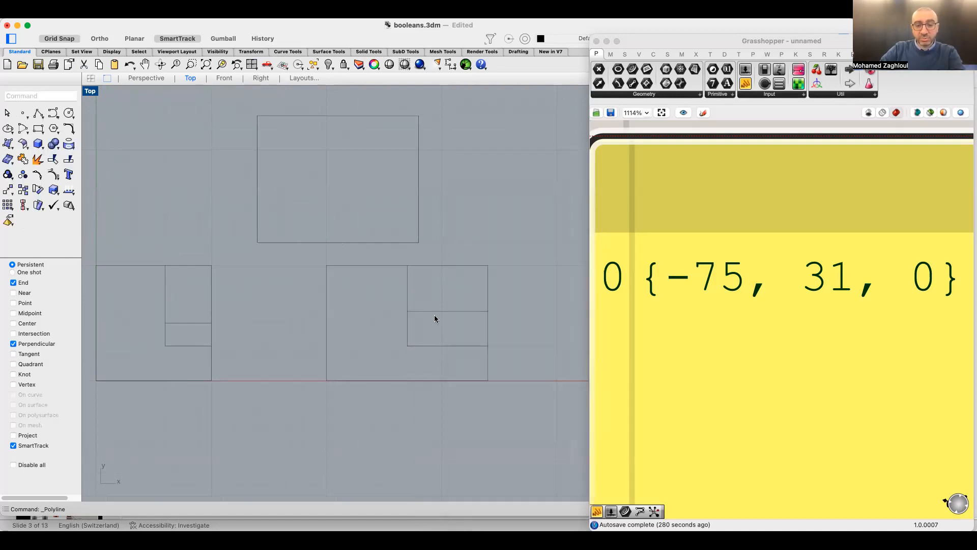
right_click(434, 315)
click(430, 310)
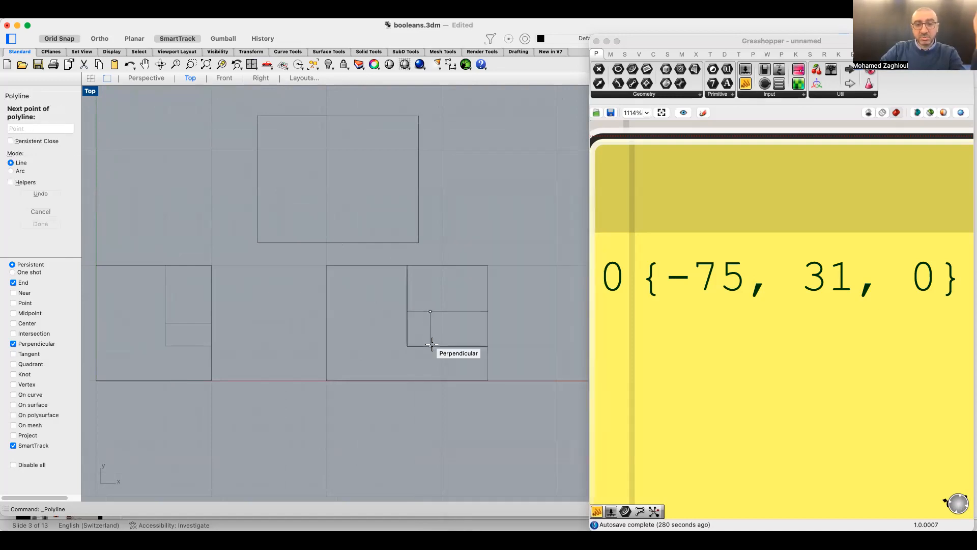
click(431, 345)
right_click(427, 343)
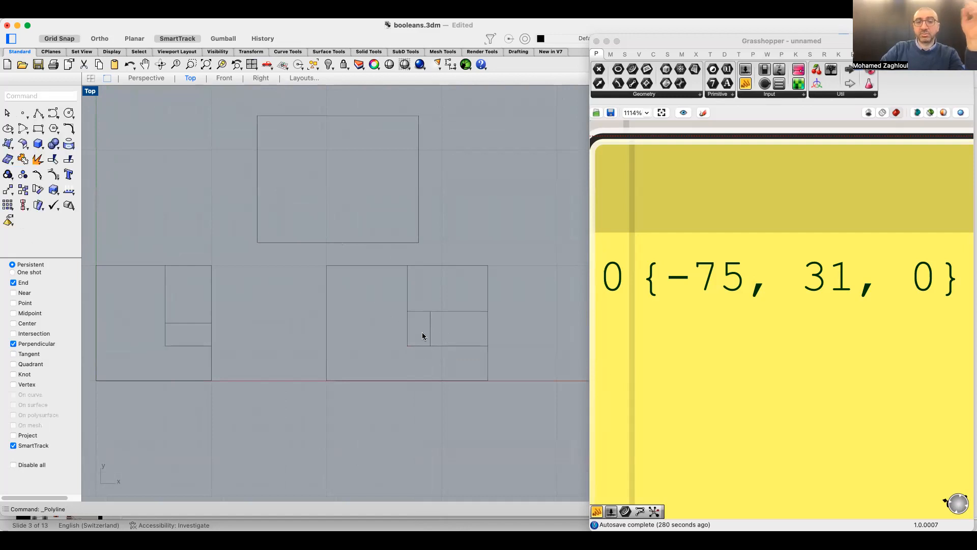
right_drag(440, 304, 414, 321)
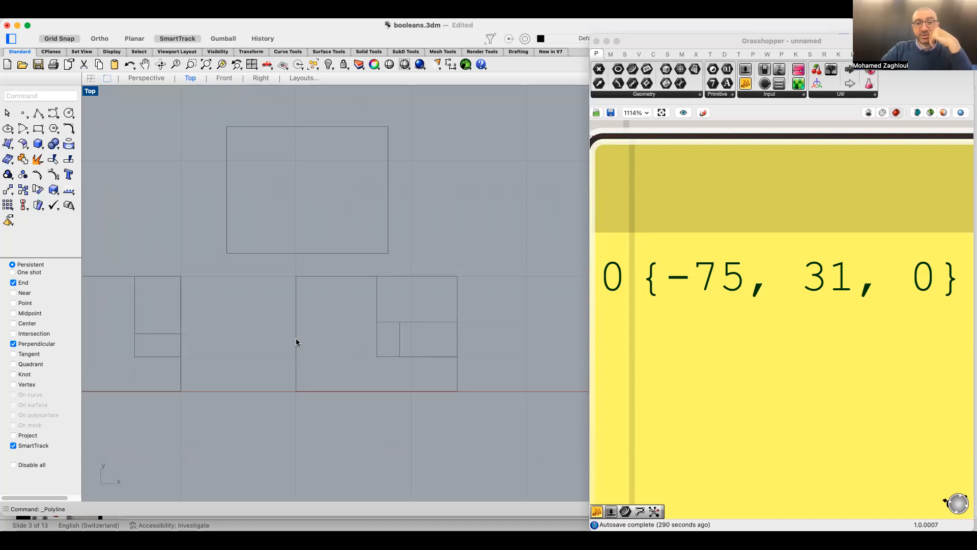
right_drag(374, 389, 407, 393)
scroll(351, 300, down, 3)
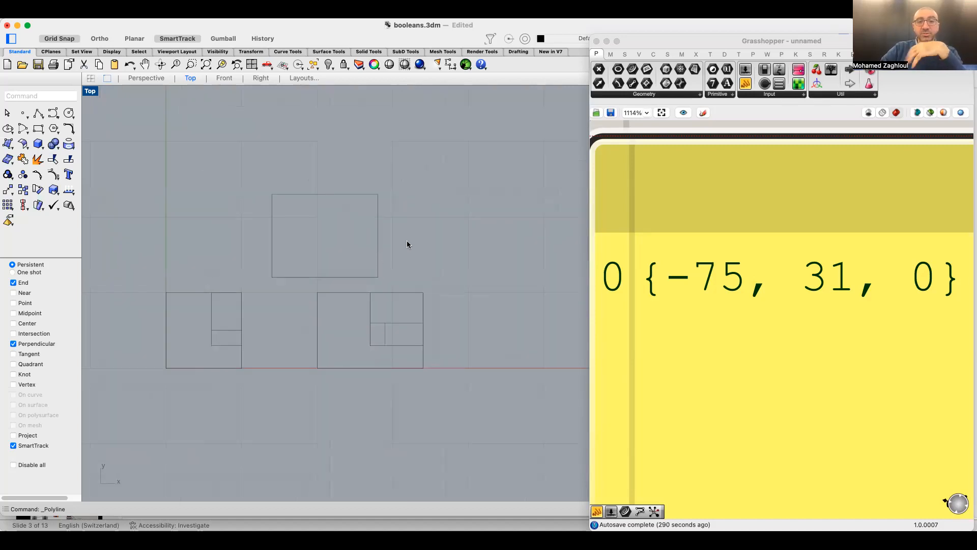
drag(410, 240, 365, 267)
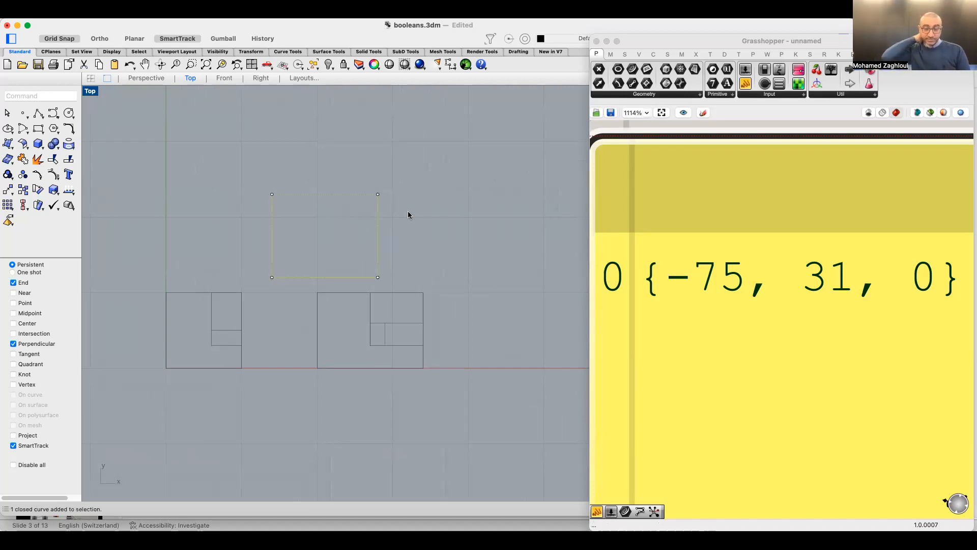
scroll(367, 238, down, 3)
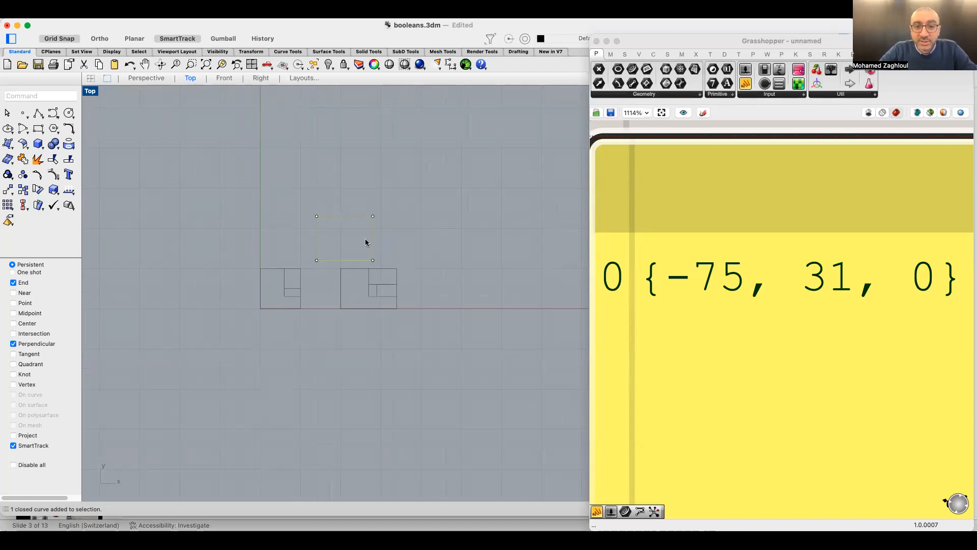
click(401, 252)
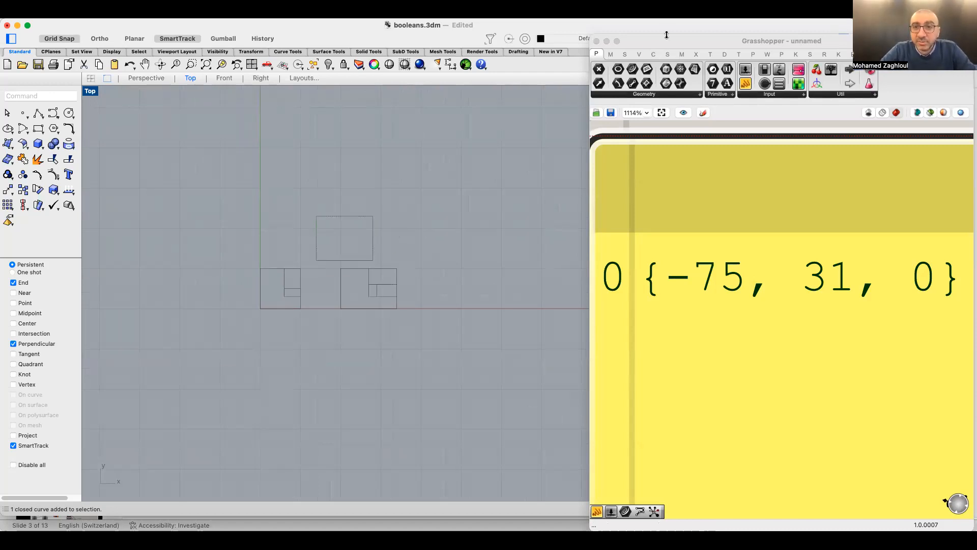
Move the Grasshopper window down to uncover the Rhino layer list and make Layer 04 the current layer
drag(664, 47, 565, 431)
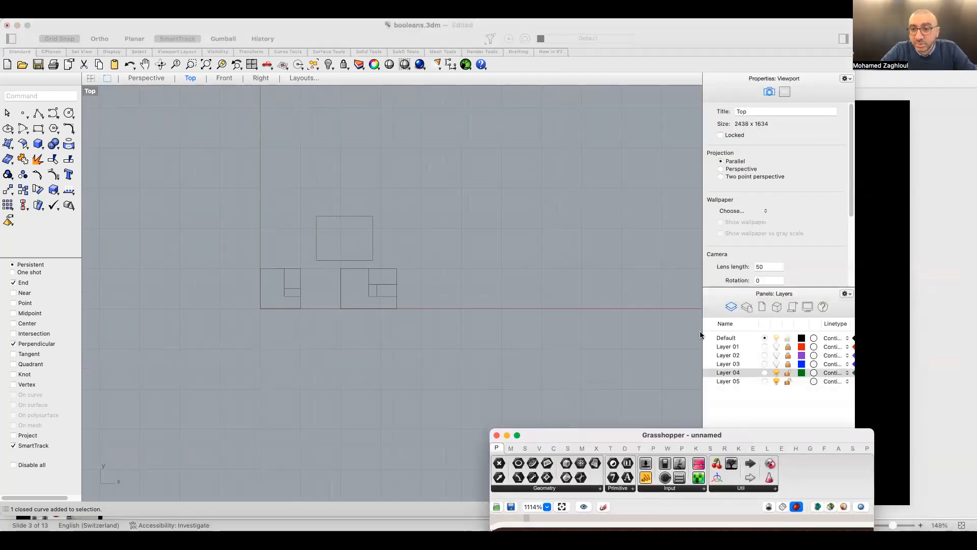
click(776, 341)
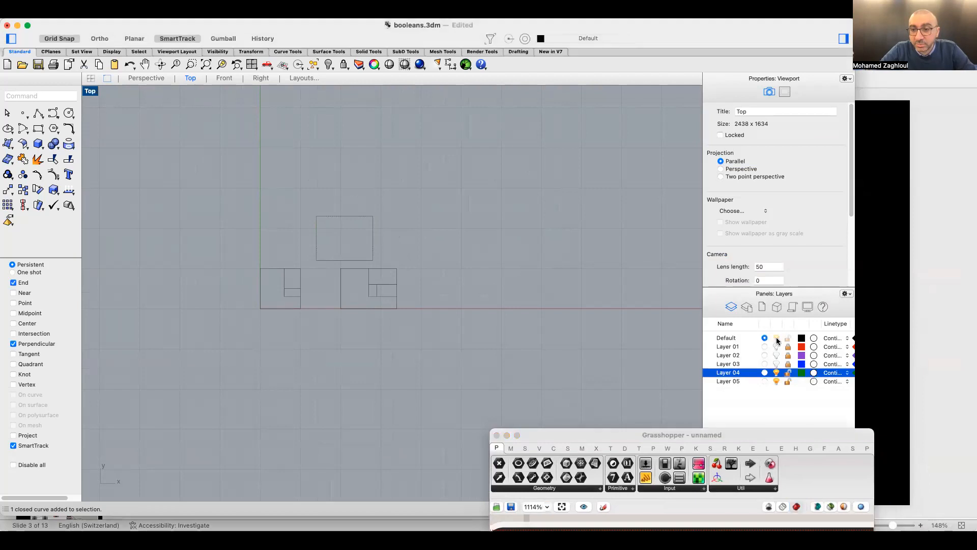
click(748, 340)
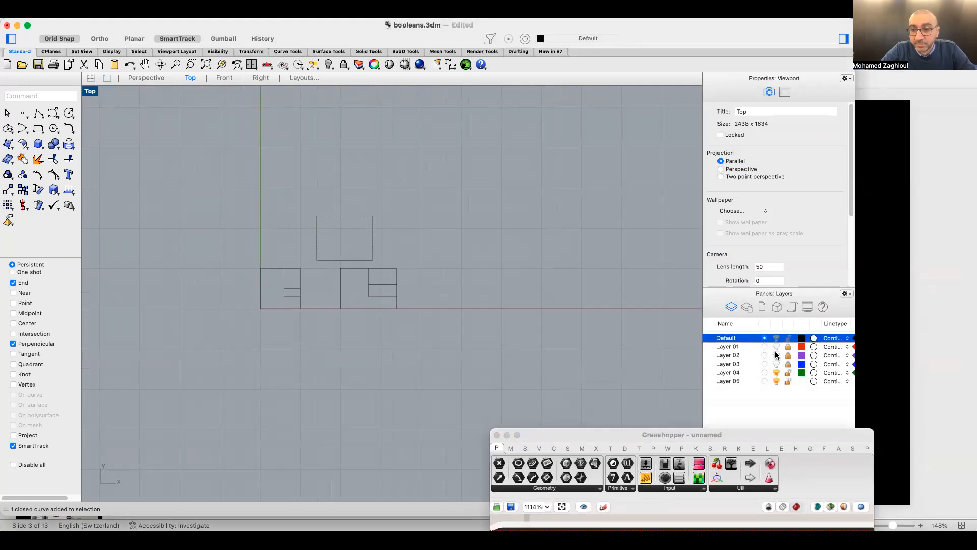
click(743, 374)
click(765, 374)
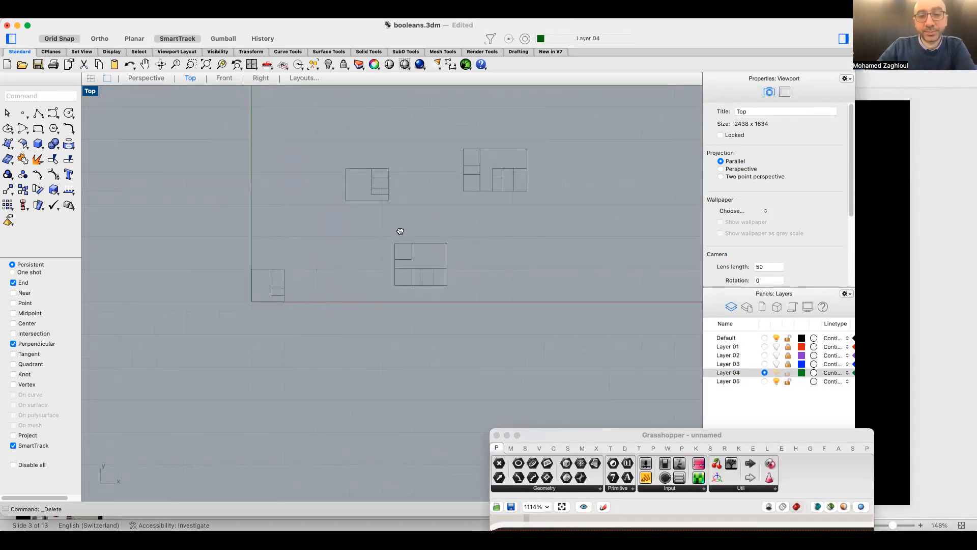
Move the Grasshopper window back up beside the room layouts, with its point components readable
right_drag(399, 231, 373, 242)
drag(591, 434, 614, 108)
right_drag(395, 216, 344, 189)
scroll(326, 212, down, 4)
right_drag(307, 225, 289, 241)
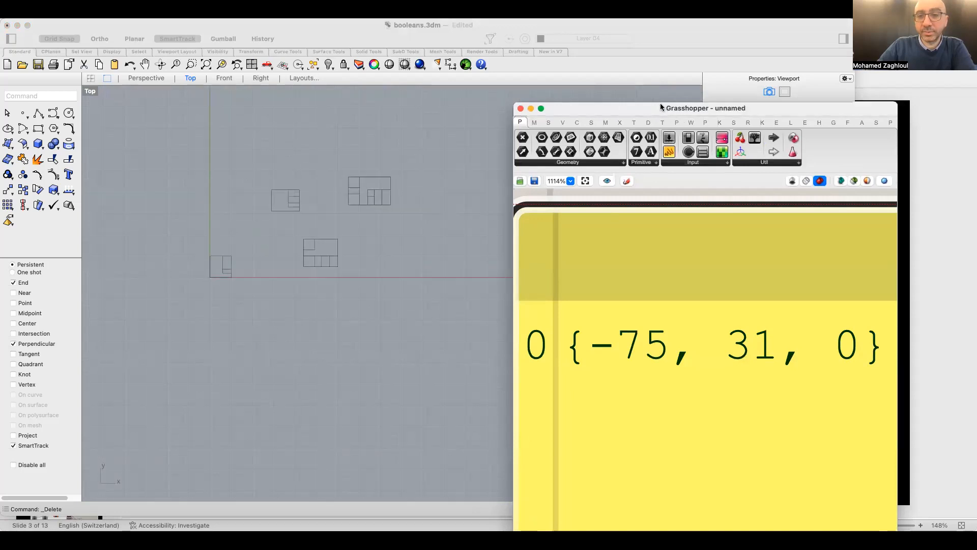
drag(662, 109, 694, 47)
scroll(658, 165, down, 3)
scroll(692, 208, down, 12)
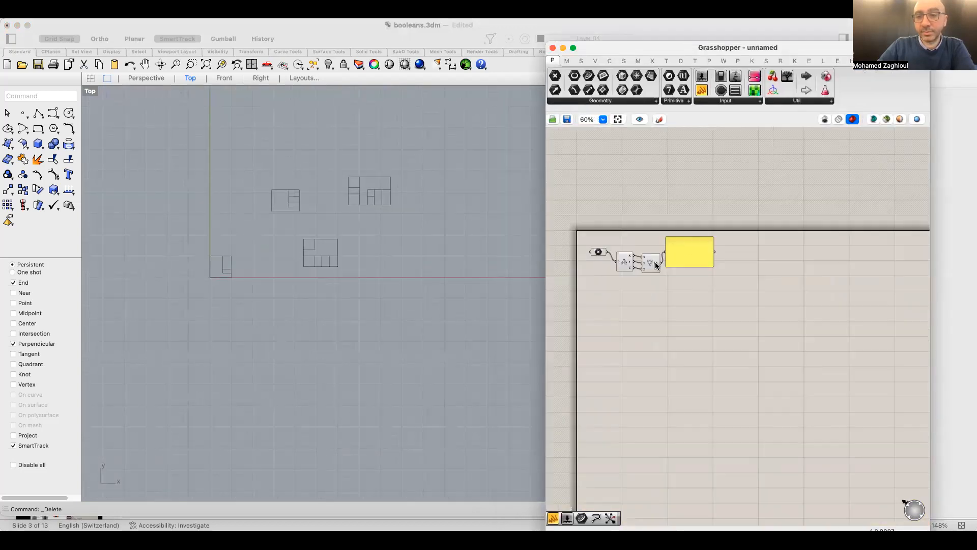
scroll(641, 257, up, 4)
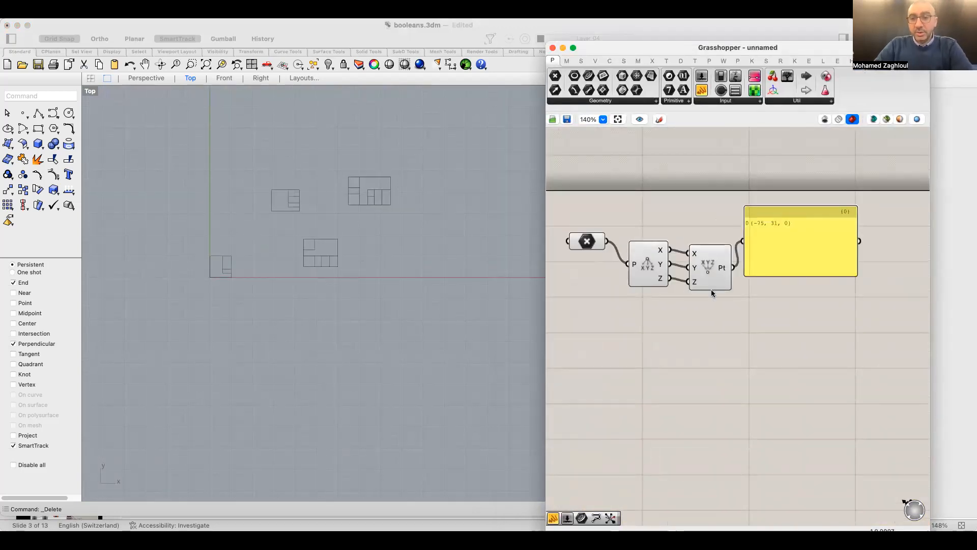
Add a Curve parameter below the point components and reference all curves of the subdivided square at the origin in it
scroll(305, 228, up, 5)
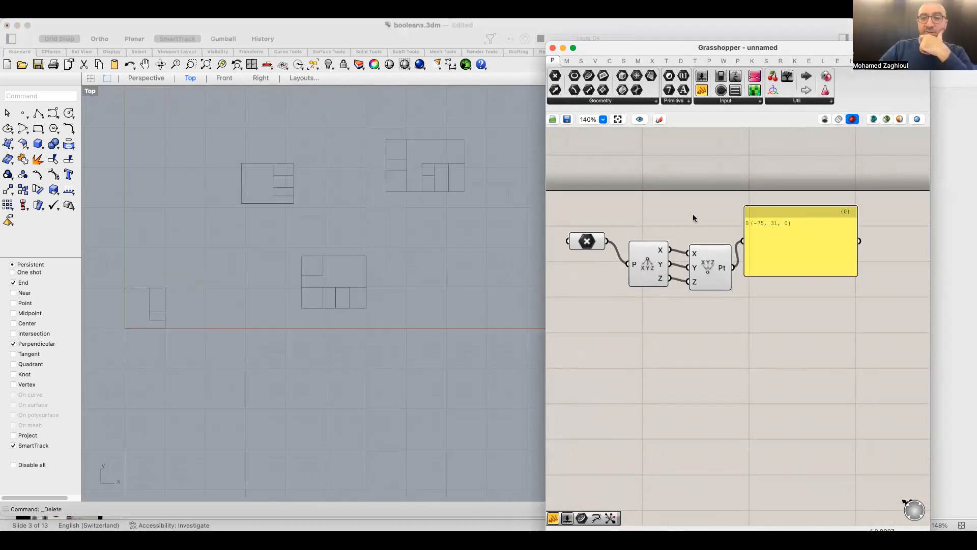
scroll(242, 302, left, 2)
click(118, 343)
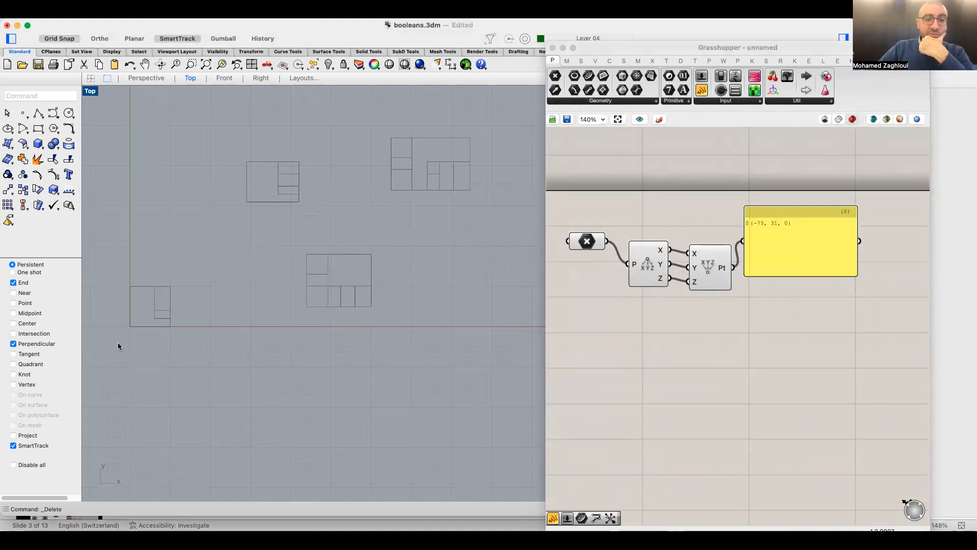
drag(198, 263, 130, 351)
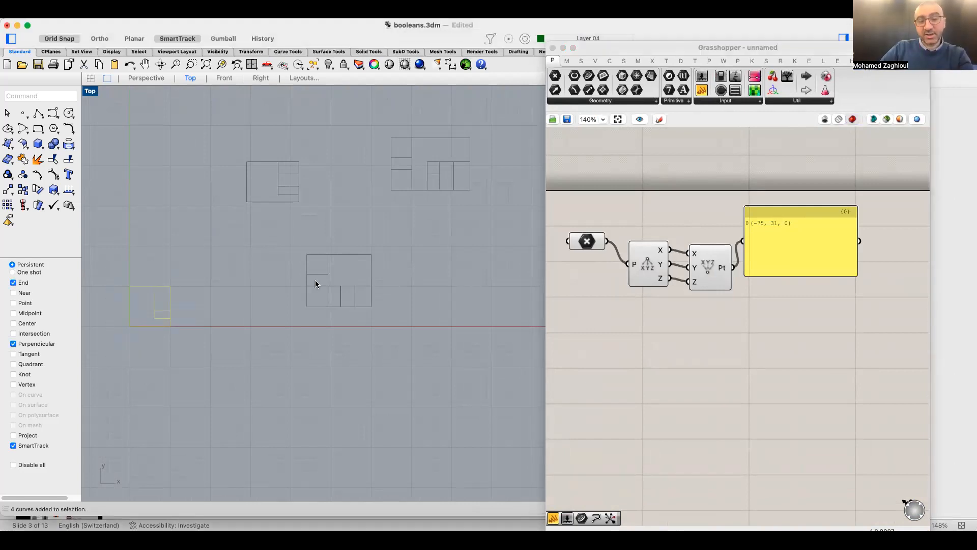
click(590, 76)
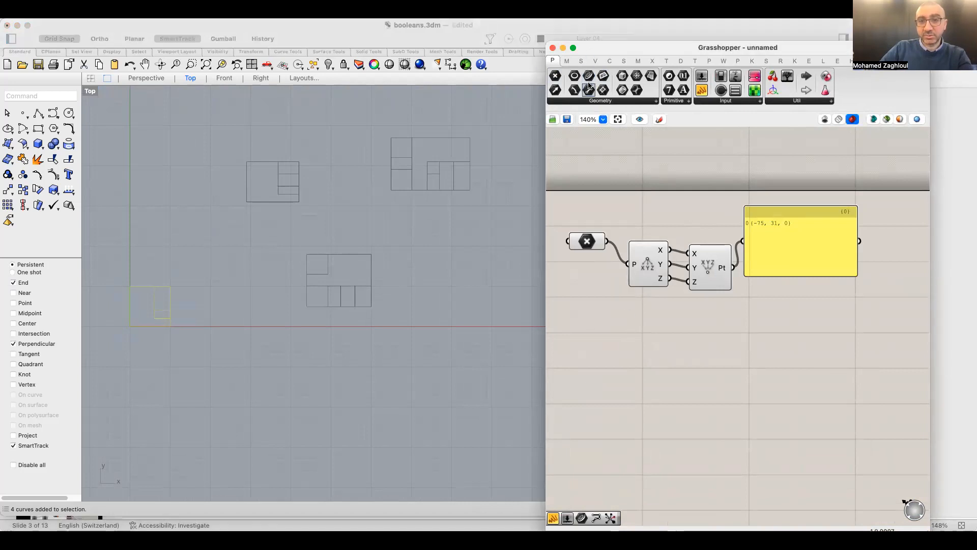
click(636, 357)
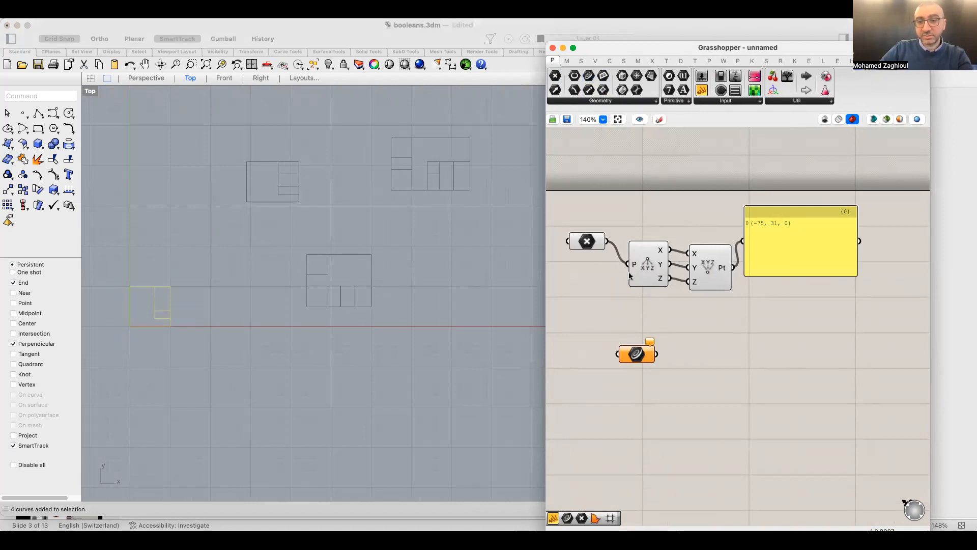
right_click(634, 356)
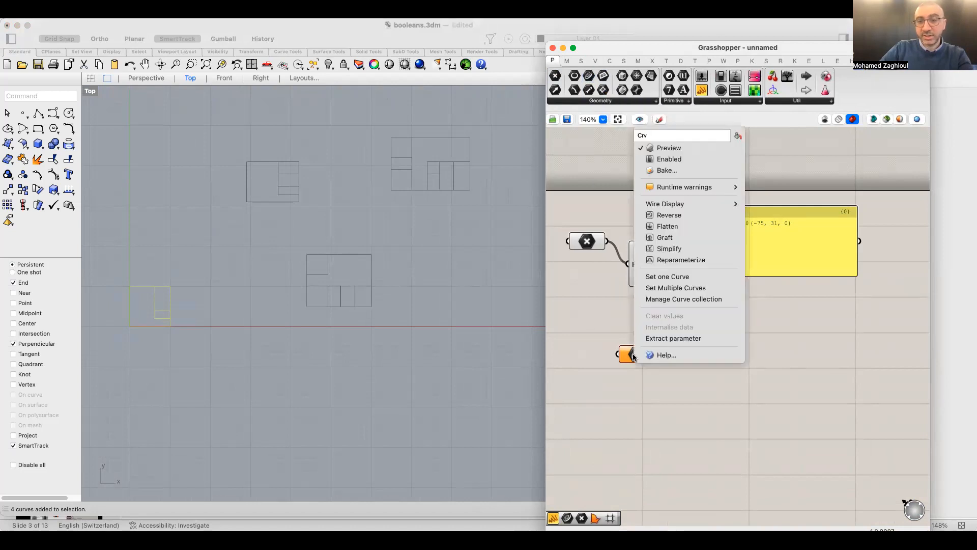
click(686, 286)
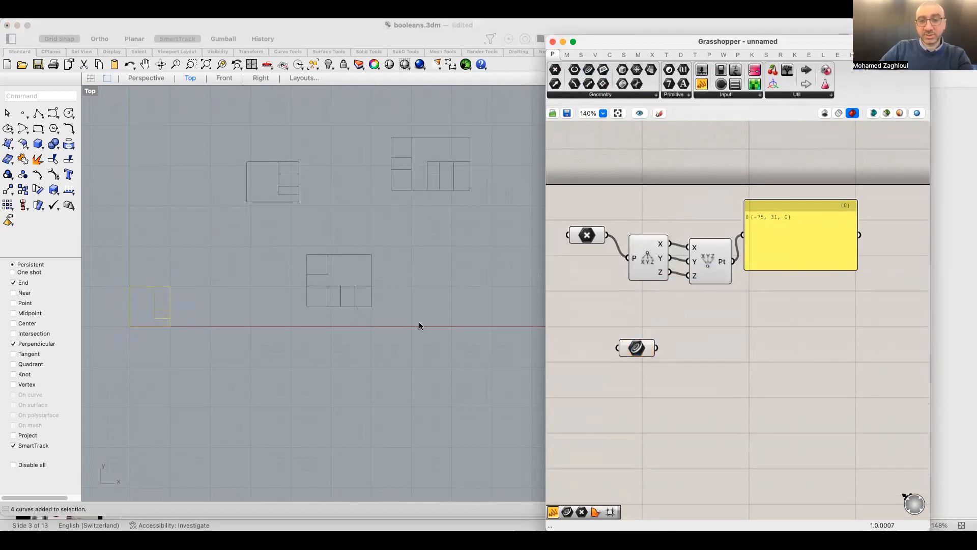
drag(641, 348, 638, 326)
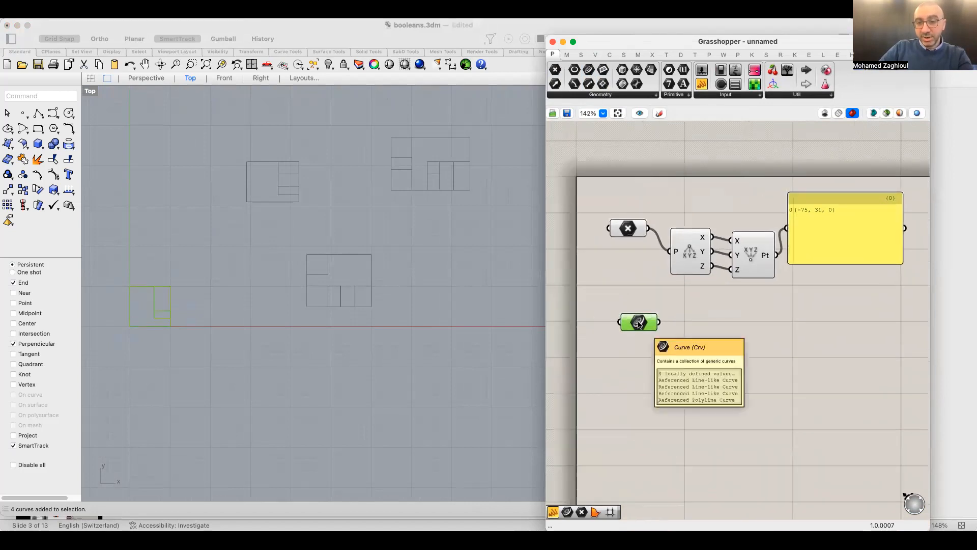
Rename the Curve parameter "1st proposal" and display its name instead of its icon
right_click(639, 325)
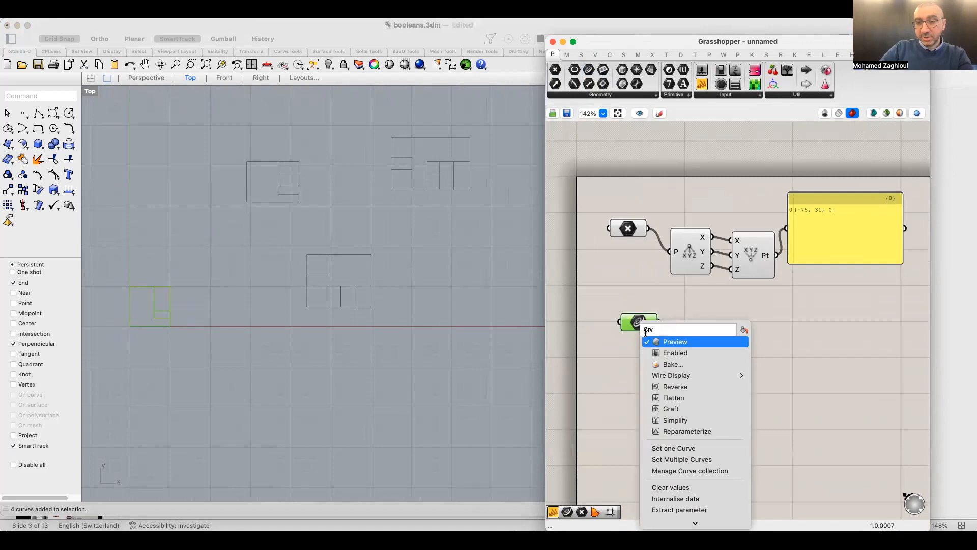
scroll(626, 331, up, 3)
scroll(626, 333, up, 3)
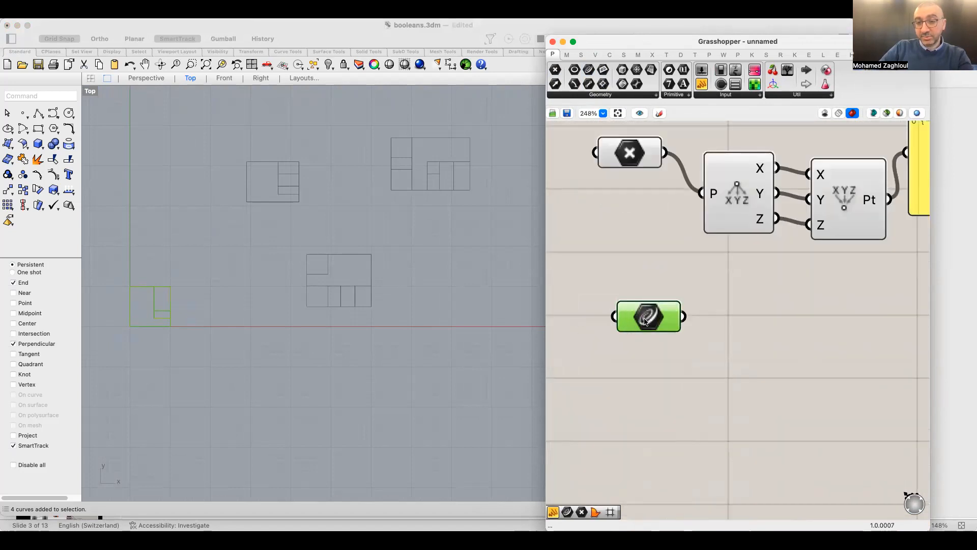
right_click(655, 320)
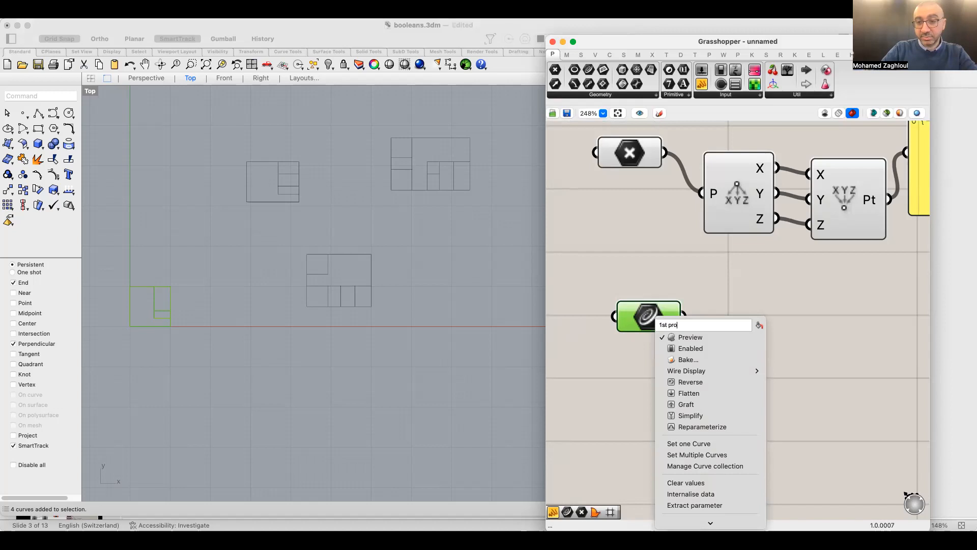
text(1st proposal)
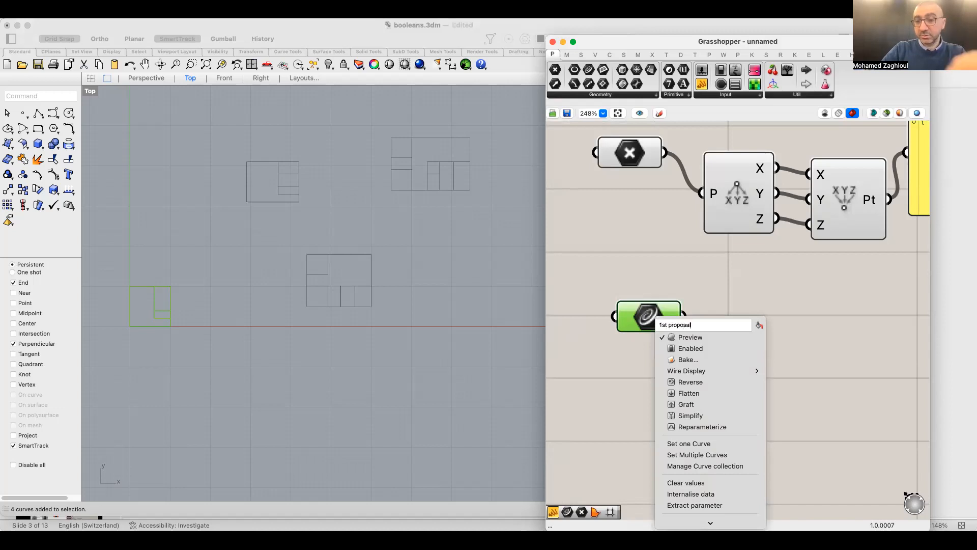
click(759, 325)
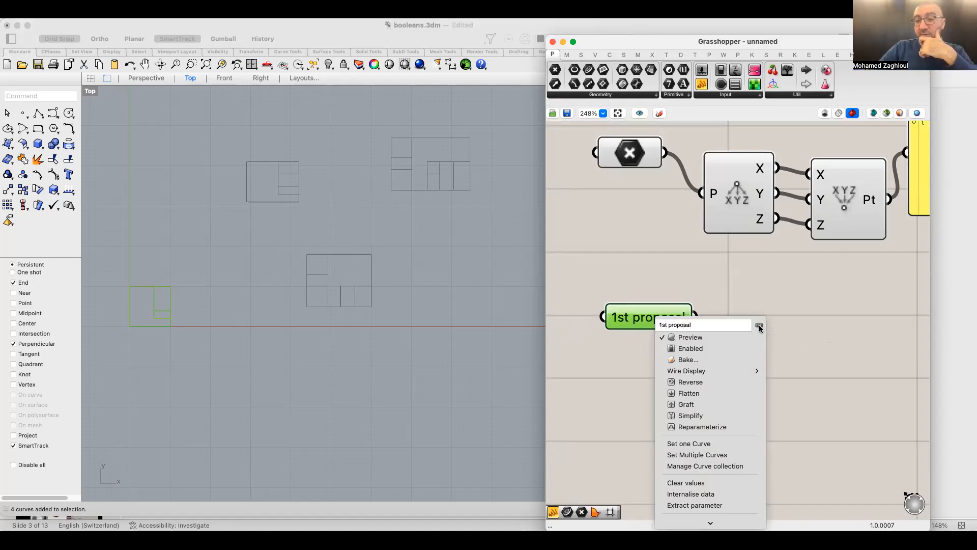
Keep the 1st proposal parameter displayed by name and align it in a column with the Point parameter above it
click(758, 326)
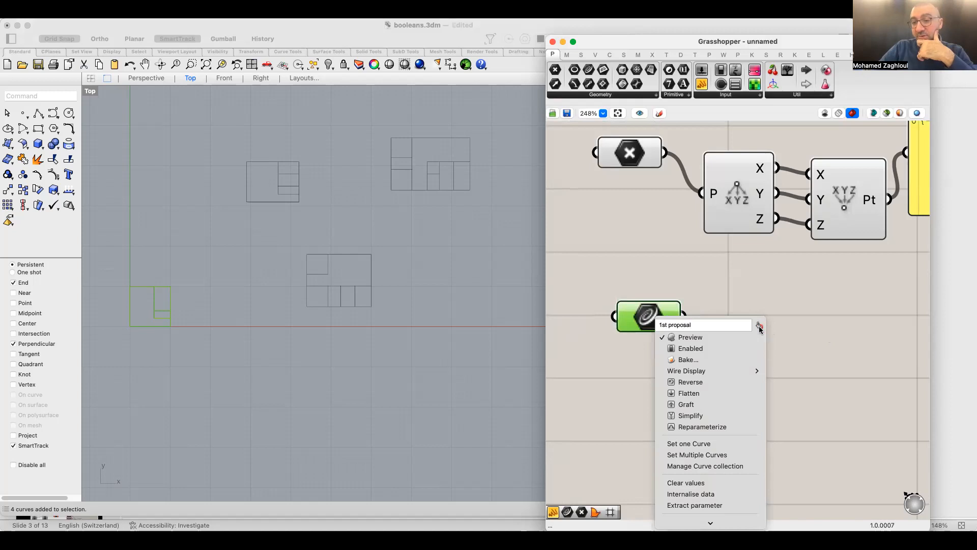
click(758, 325)
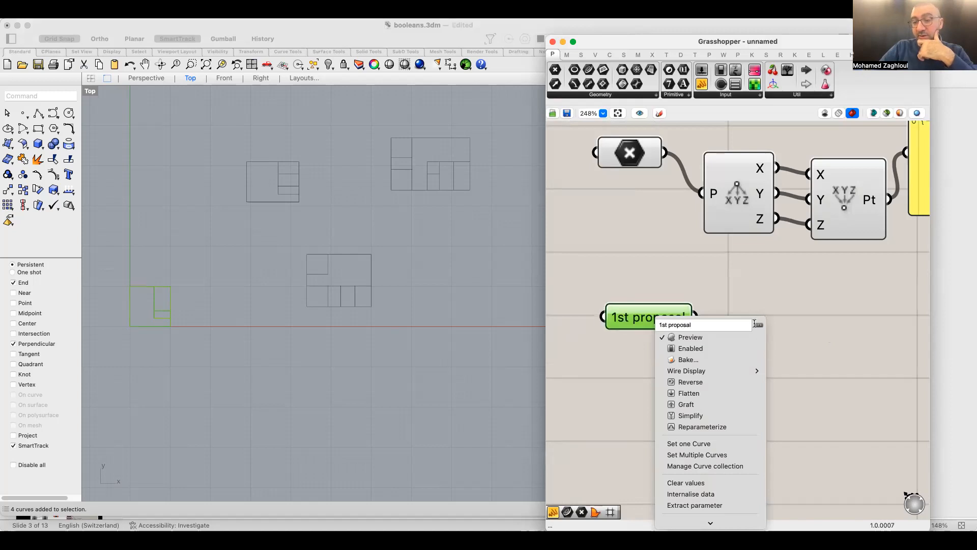
click(708, 289)
drag(636, 316, 615, 322)
drag(627, 163, 626, 203)
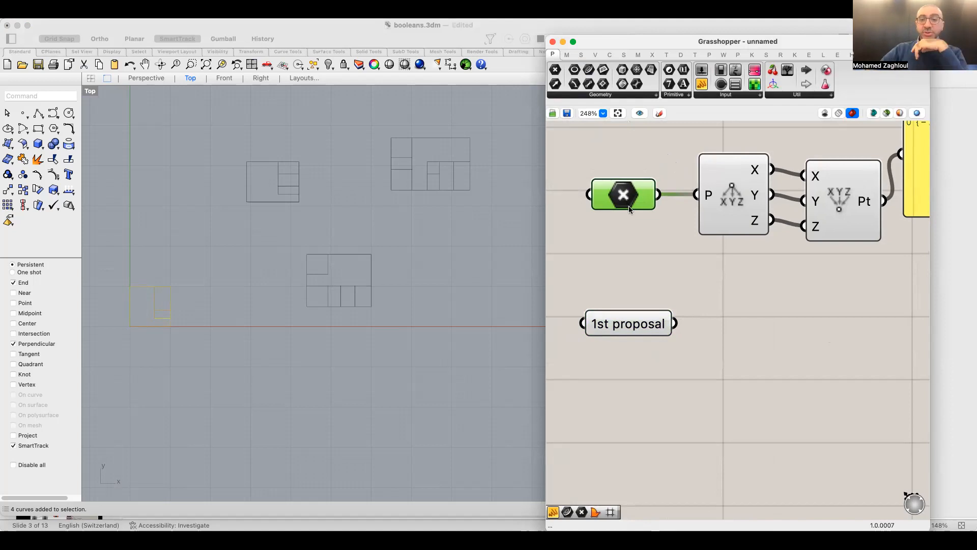
right_click(615, 326)
click(681, 263)
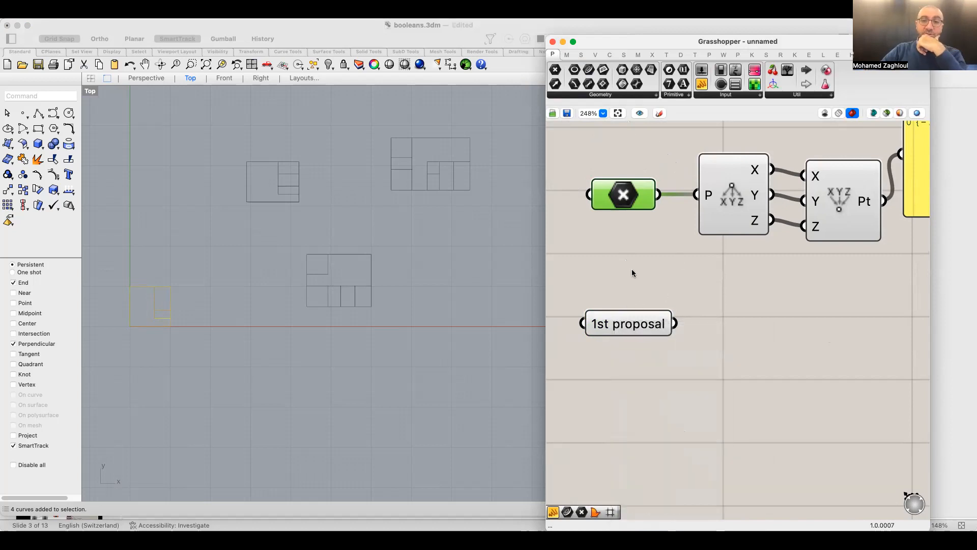
Add a Curve parameter below 1st proposal and reference all curves of the lower middle room layout in it
click(589, 70)
click(637, 391)
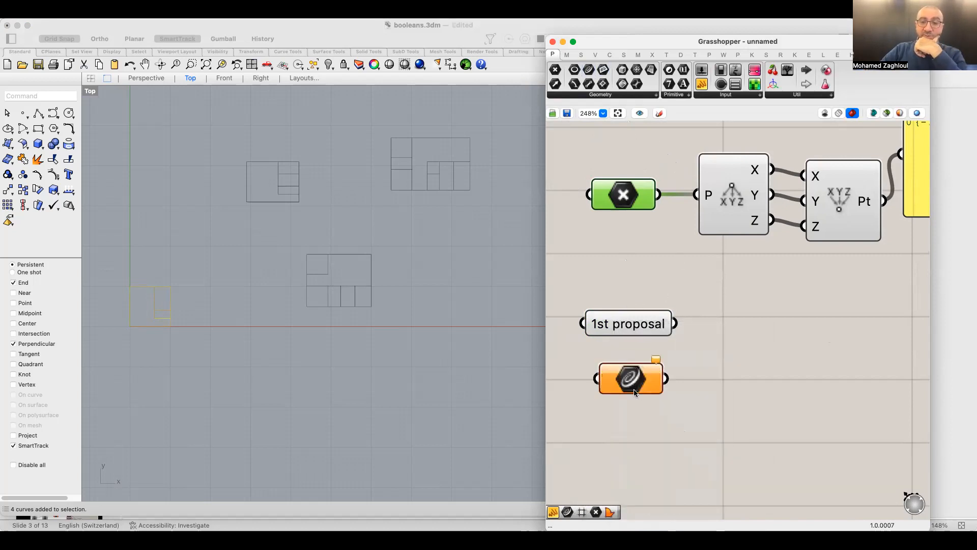
right_click(642, 386)
click(355, 320)
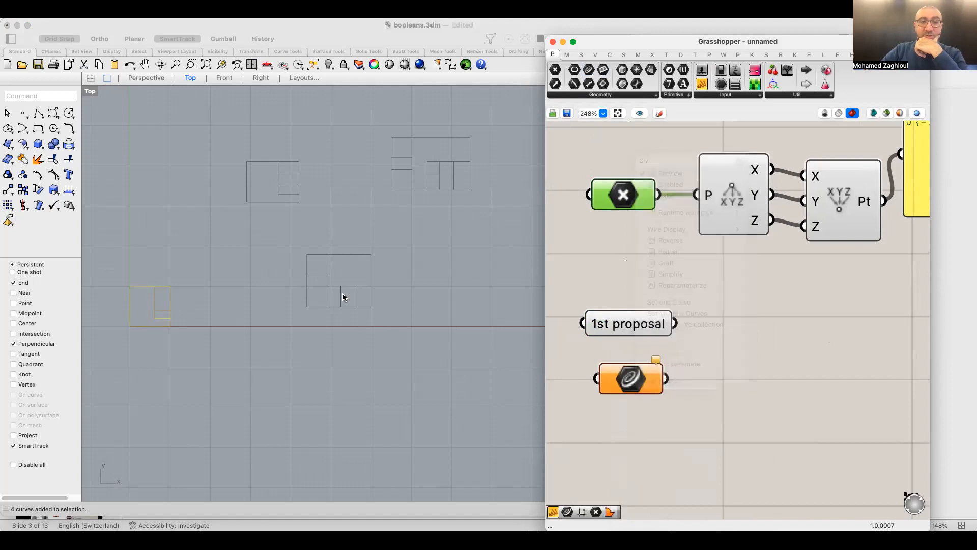
drag(282, 237, 402, 329)
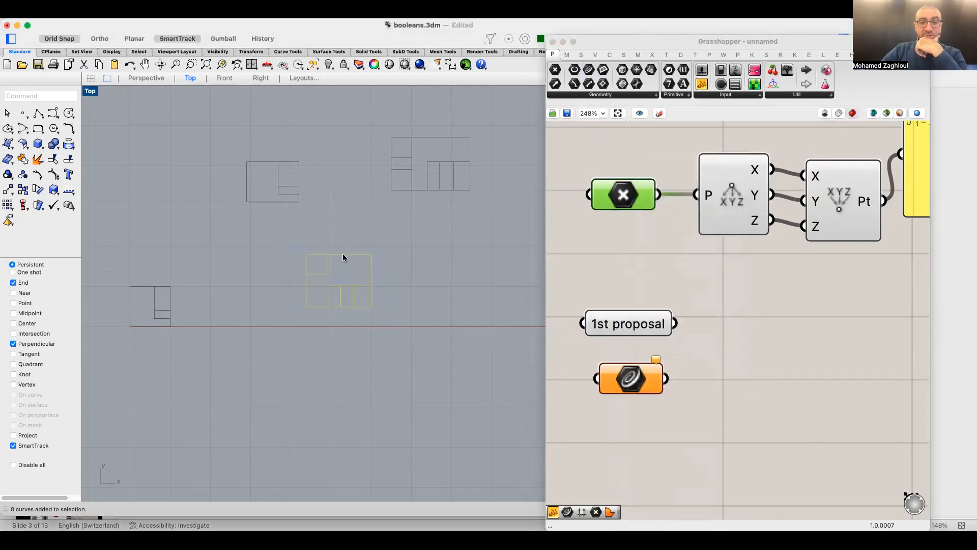
right_click(622, 380)
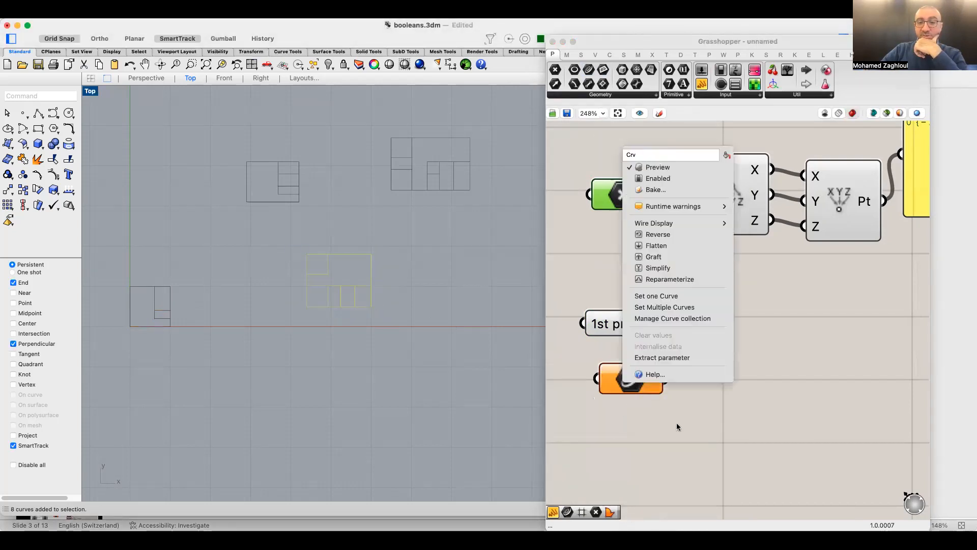
click(685, 307)
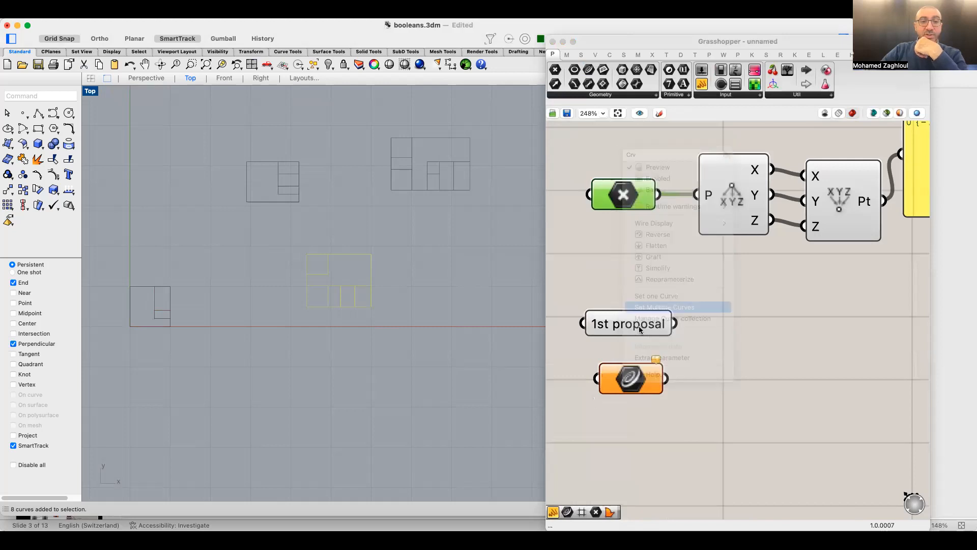
Rename the new Curve parameter "2nd proposal" and display its name instead of its icon
right_click(642, 378)
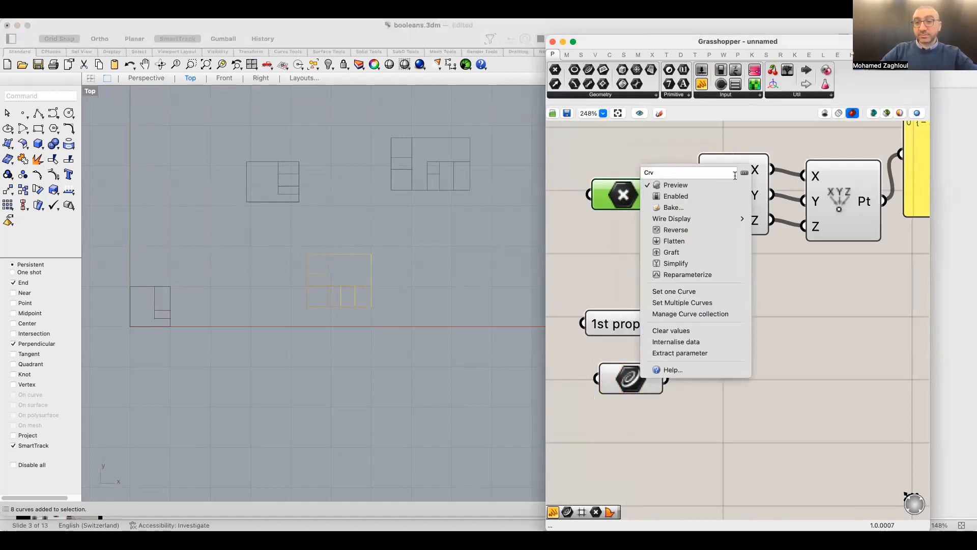
click(744, 173)
text(2nd proposal)
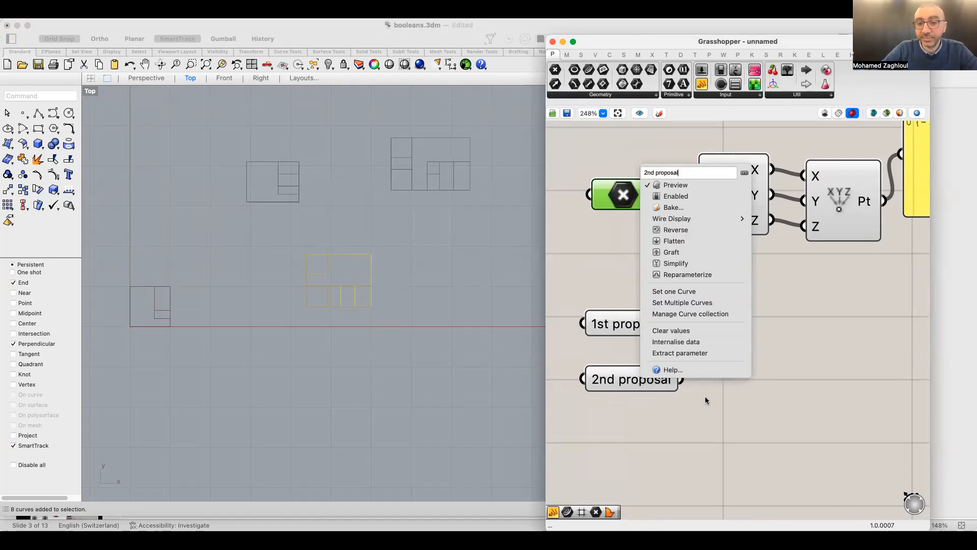
click(706, 453)
Duplicate the 2nd proposal parameter twice and stack the copies below it in the same column
click(613, 372)
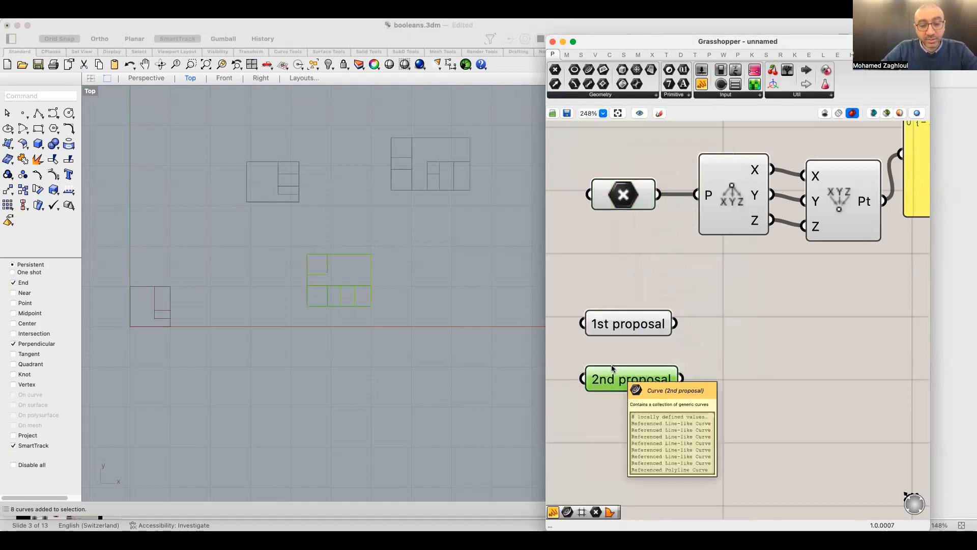
key(super+v)
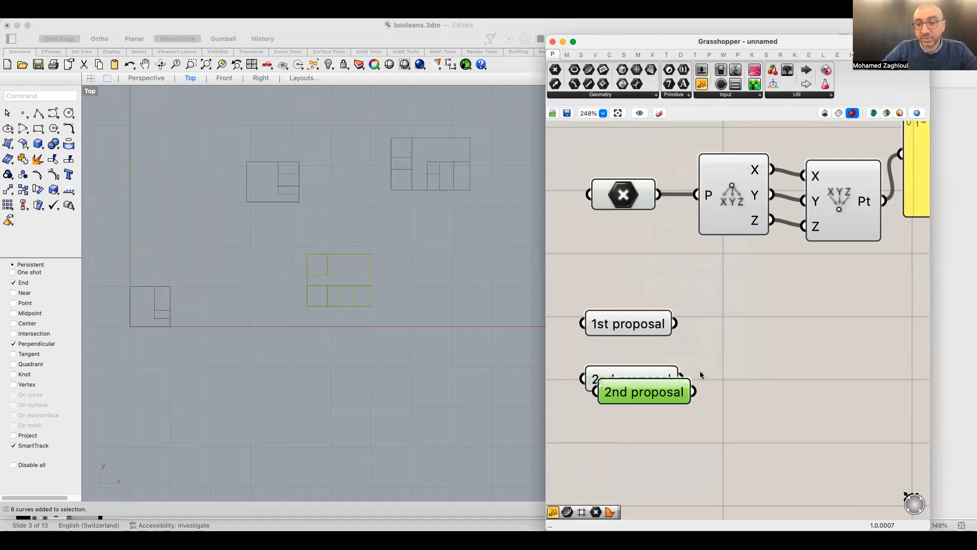
right_drag(700, 371, 701, 308)
drag(660, 333, 638, 447)
key(super+v)
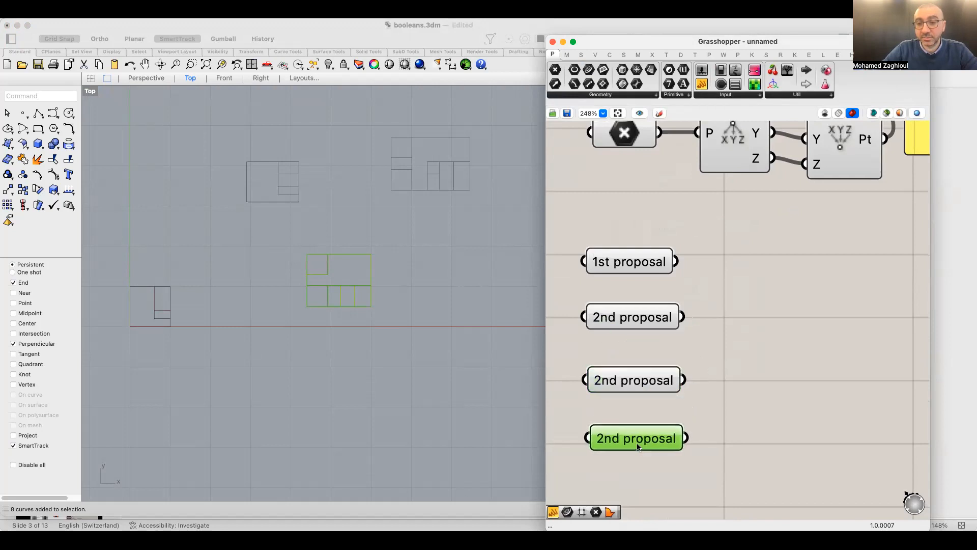
click(722, 391)
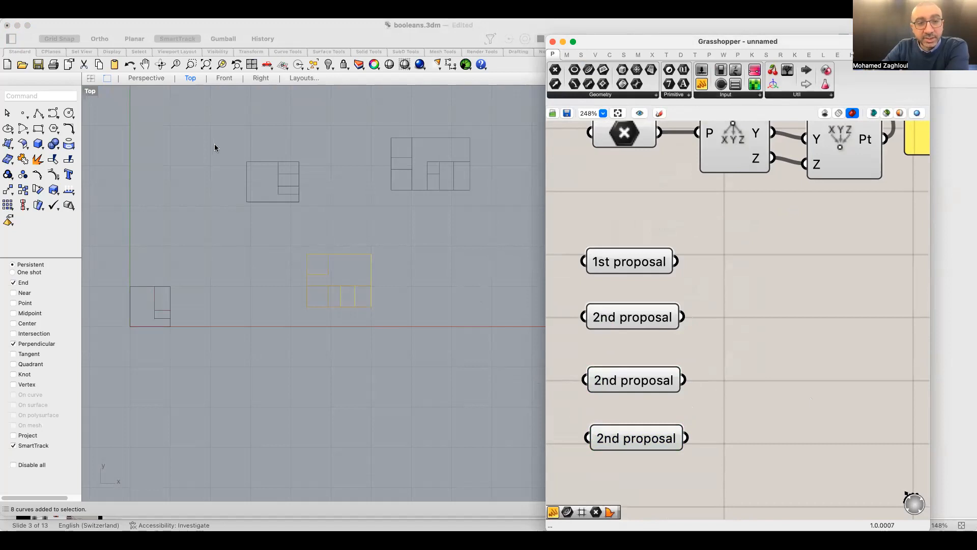
Reference all curves of the upper-left room layout in the third proposal parameter of the column
click(292, 223)
drag(203, 139, 336, 238)
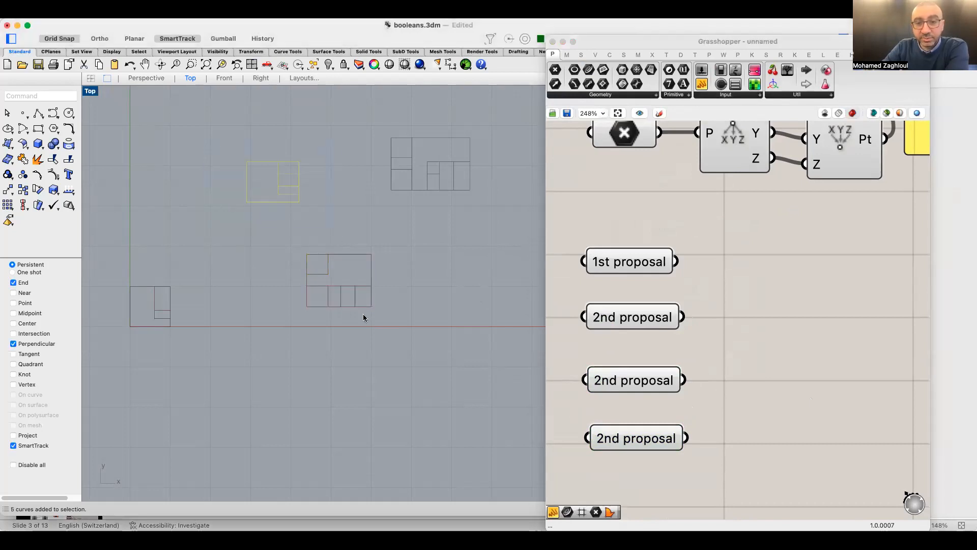
right_click(636, 385)
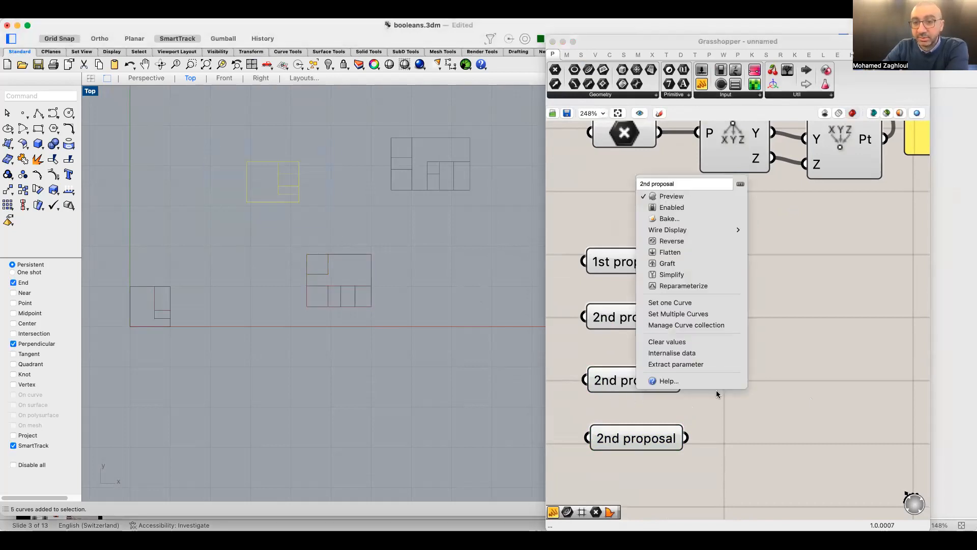
click(691, 315)
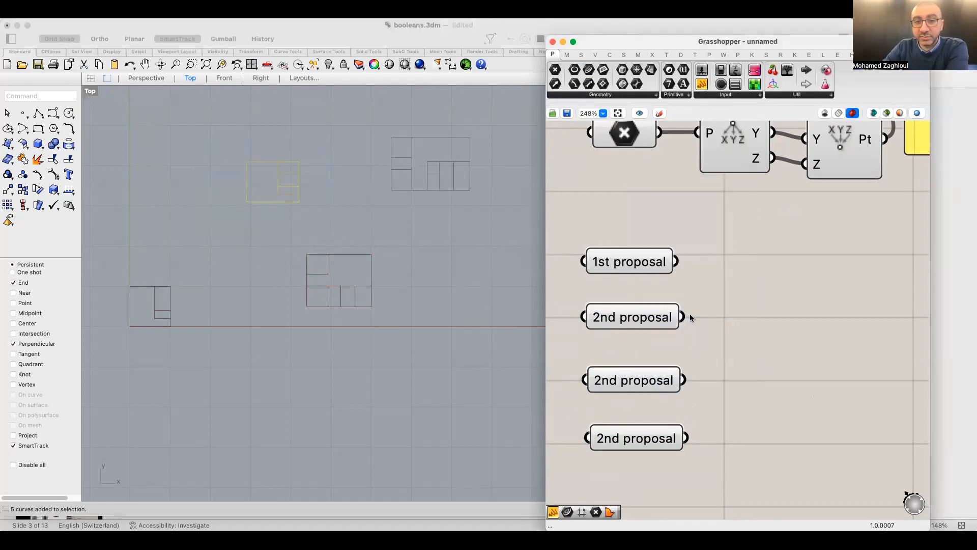
Reference all curves of the upper-right room layout in the lowest proposal parameter of the column
drag(371, 127, 518, 228)
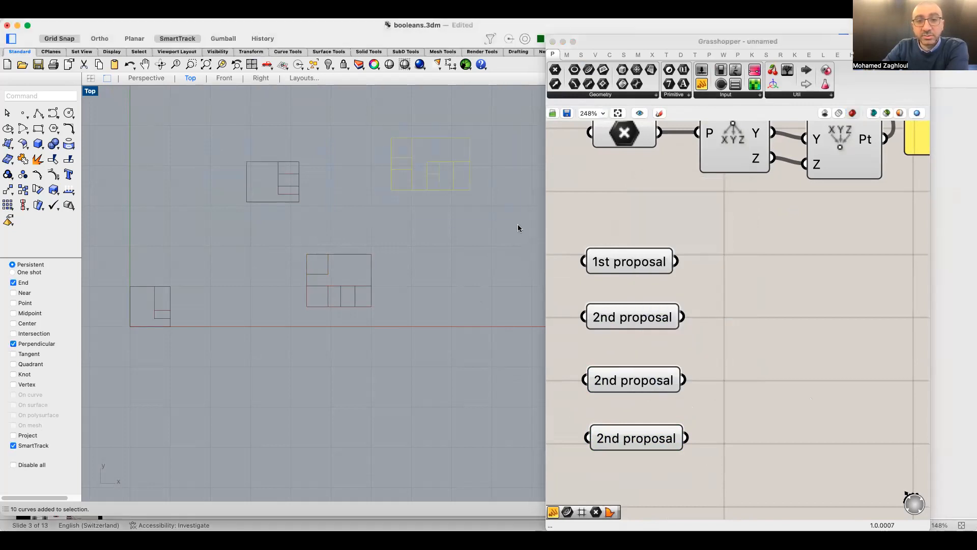
right_click(650, 444)
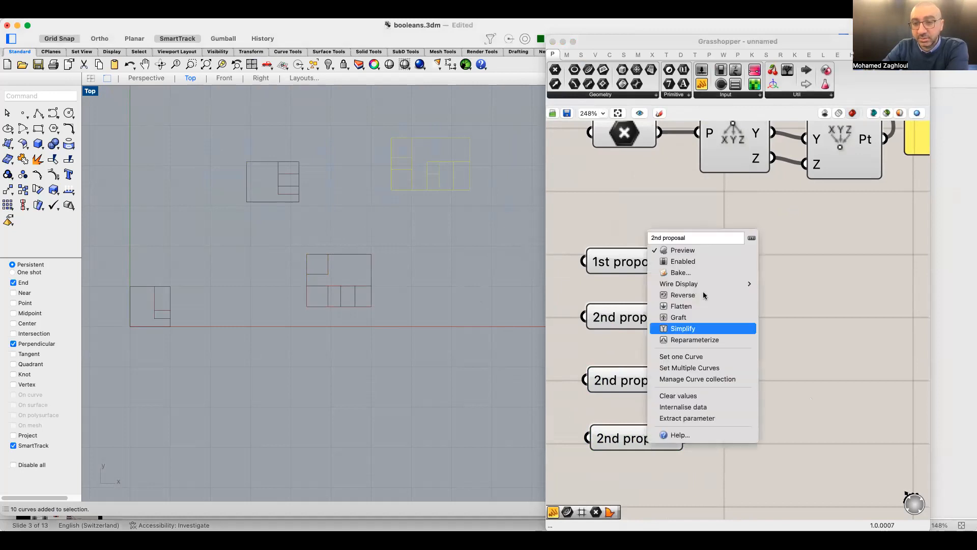
click(708, 372)
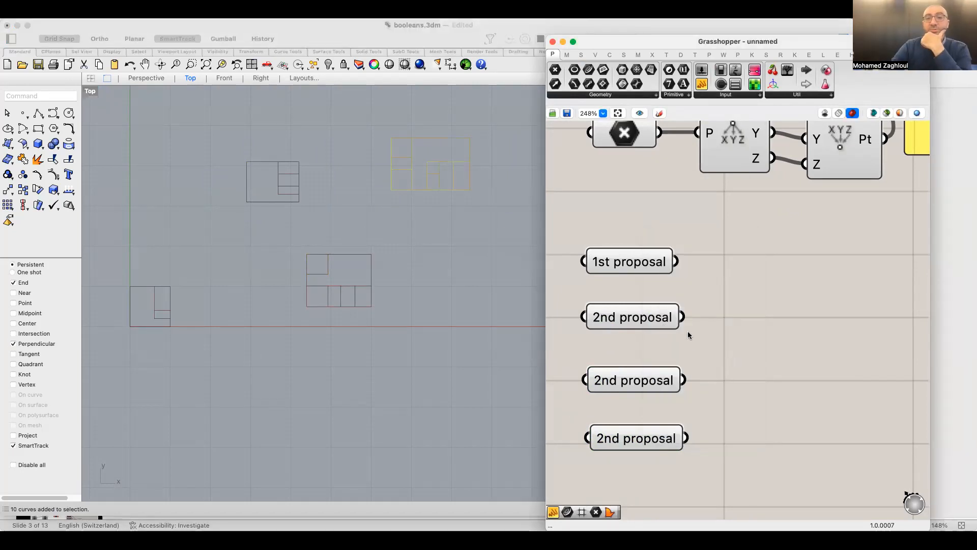
Select the four proposal parameters one after another to check which room layout each one references
click(641, 267)
click(635, 316)
click(647, 379)
click(652, 437)
click(754, 326)
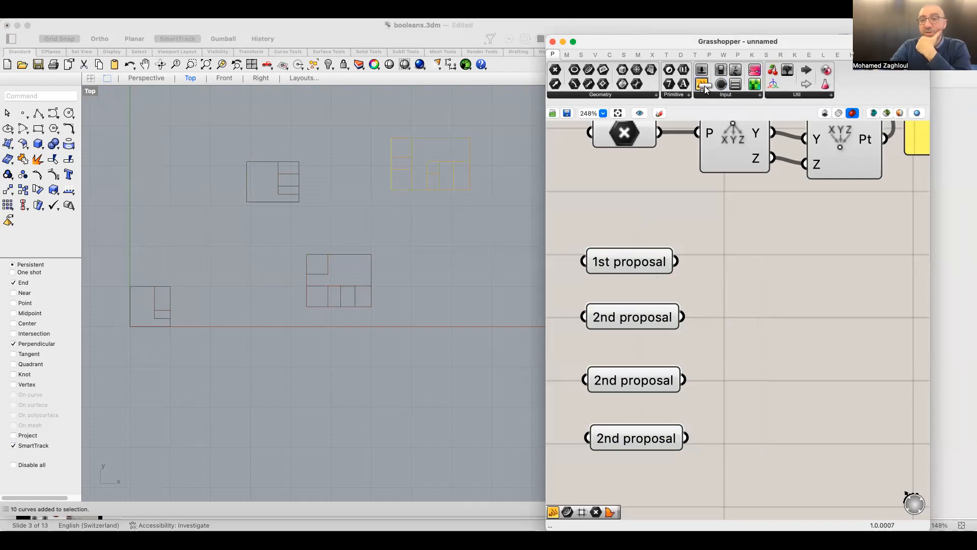
Add a Panel beside the proposal parameters and connect the 1st proposal parameter to it
drag(702, 84, 765, 283)
drag(676, 262, 708, 284)
right_drag(823, 348, 743, 312)
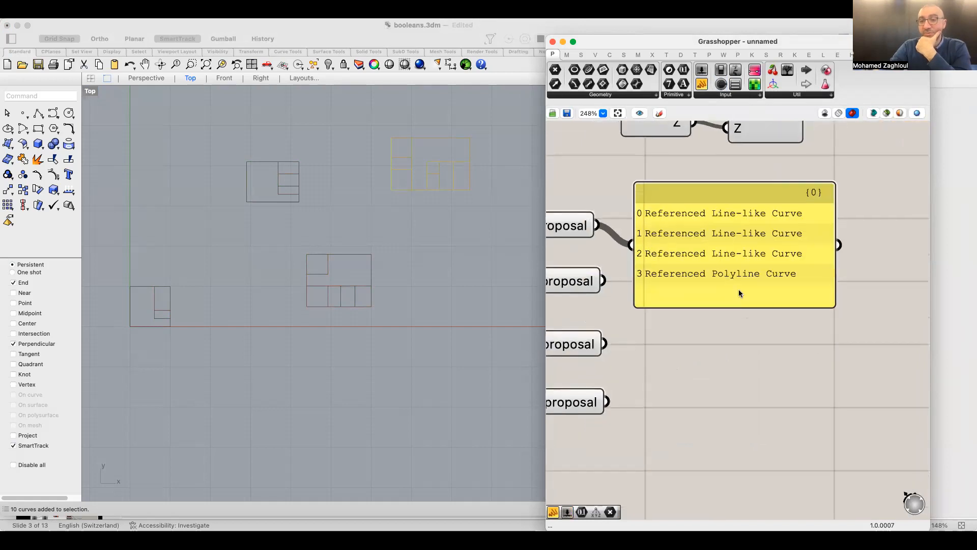
drag(703, 241, 744, 228)
Enlarge the Panel and rewire it to the second, third and fourth proposal parameters in turn to list their curves
drag(603, 280, 670, 231)
drag(760, 293, 737, 400)
right_drag(690, 344, 727, 358)
drag(640, 357, 711, 297)
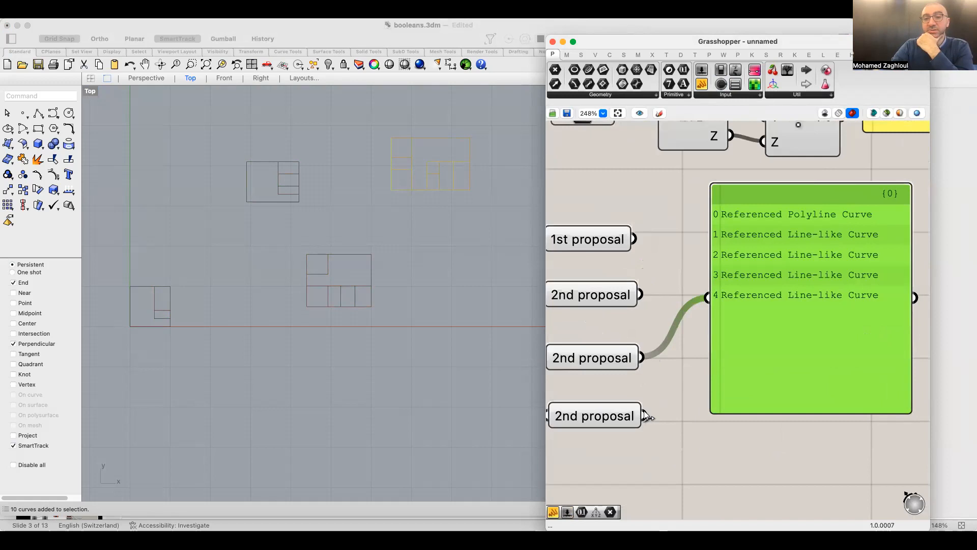
drag(645, 413, 710, 308)
drag(677, 377, 708, 298)
right_drag(653, 418, 682, 368)
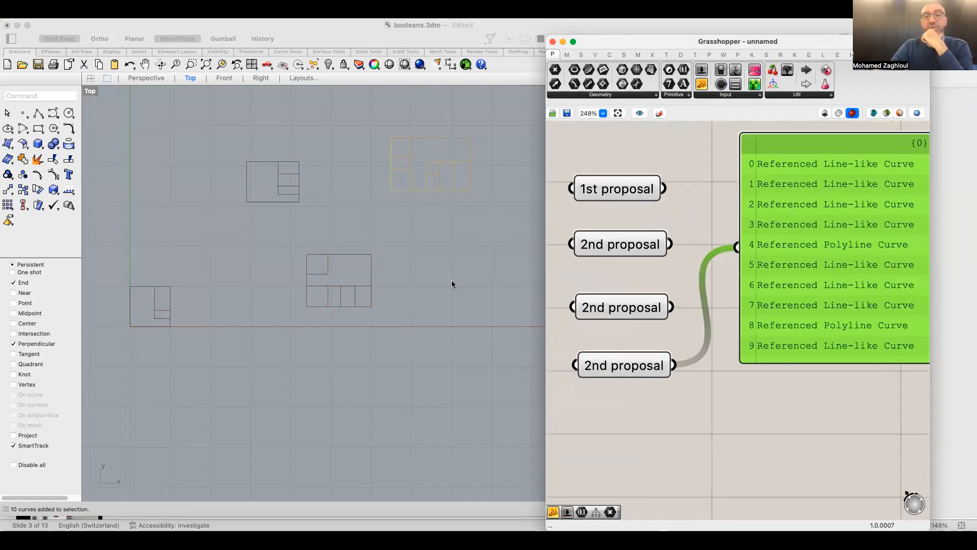
Clear the curve selection in Rhino and rename the third proposal parameter "3rdproposal"
click(436, 278)
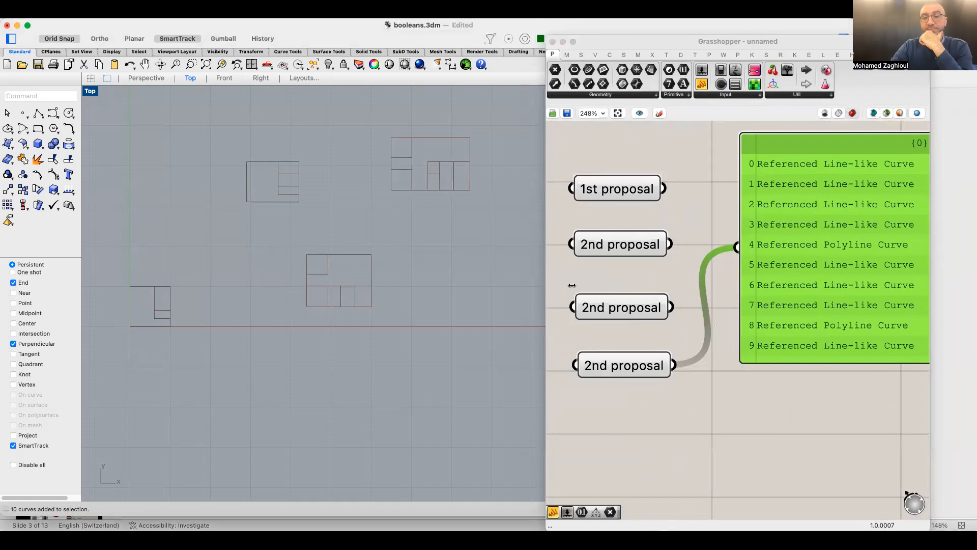
right_click(615, 309)
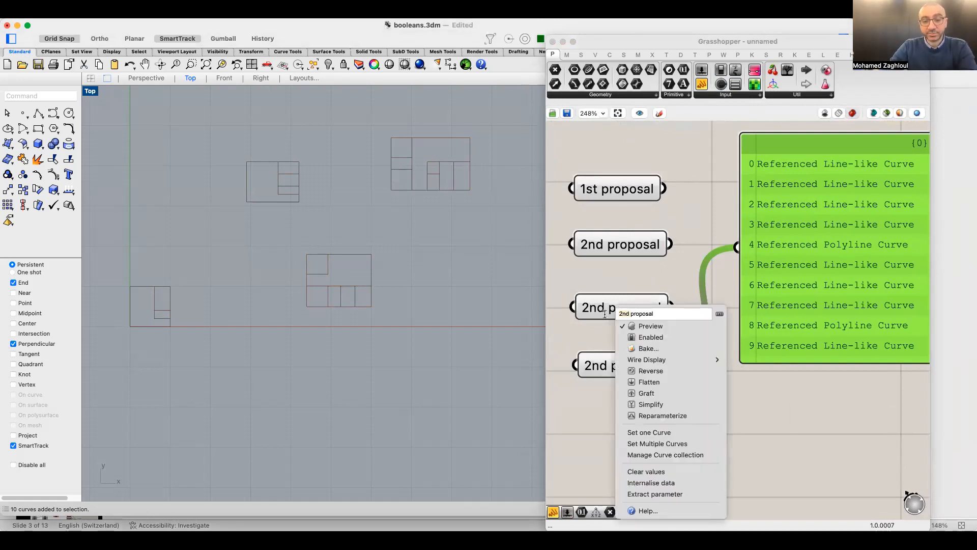
text(3rd)
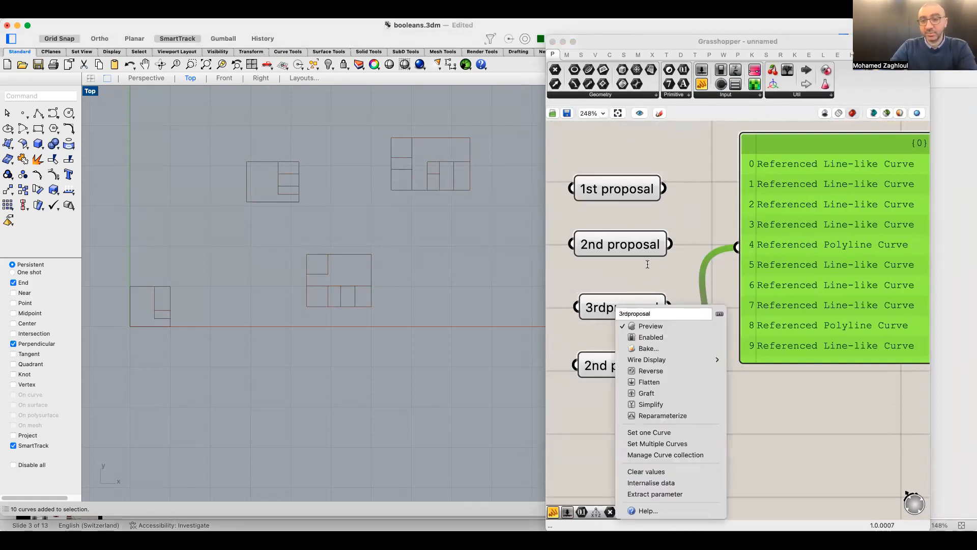
key(Return)
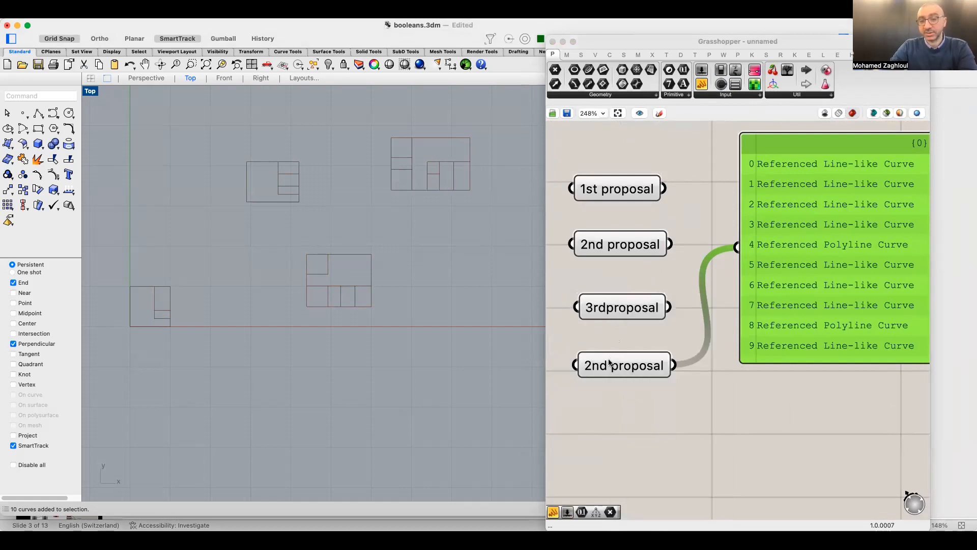
Rename the lowest proposal parameter in the column "4th proposal"
right_click(619, 374)
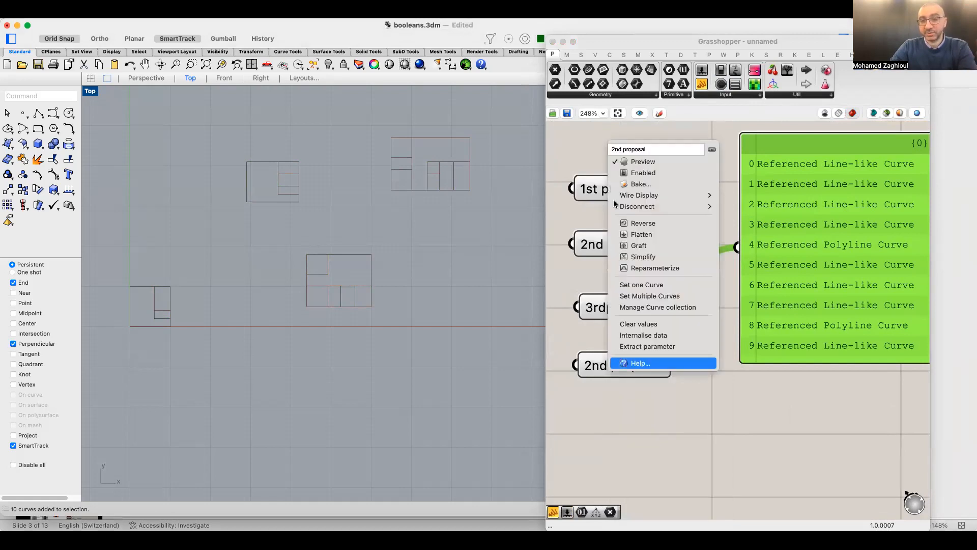
double_click(614, 149)
text(4th)
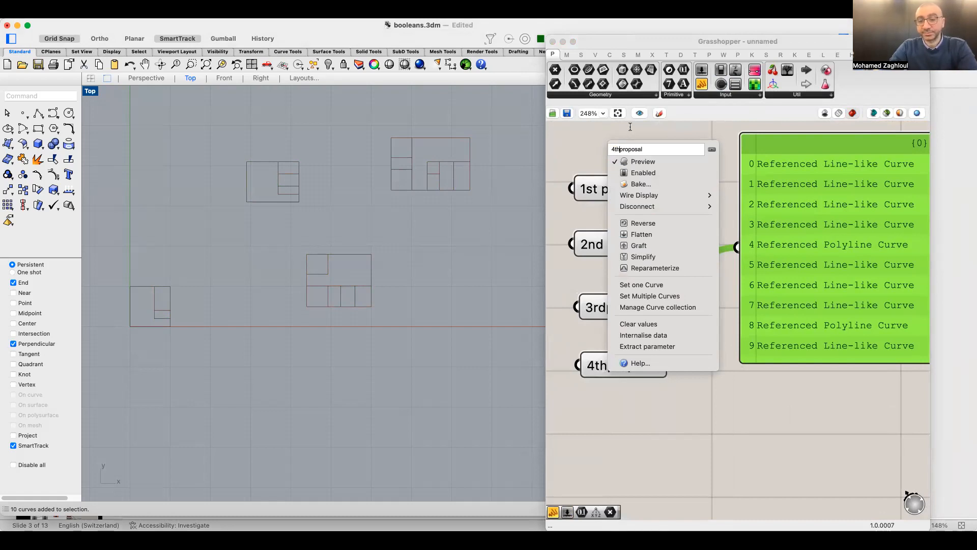
key(Return)
click(858, 410)
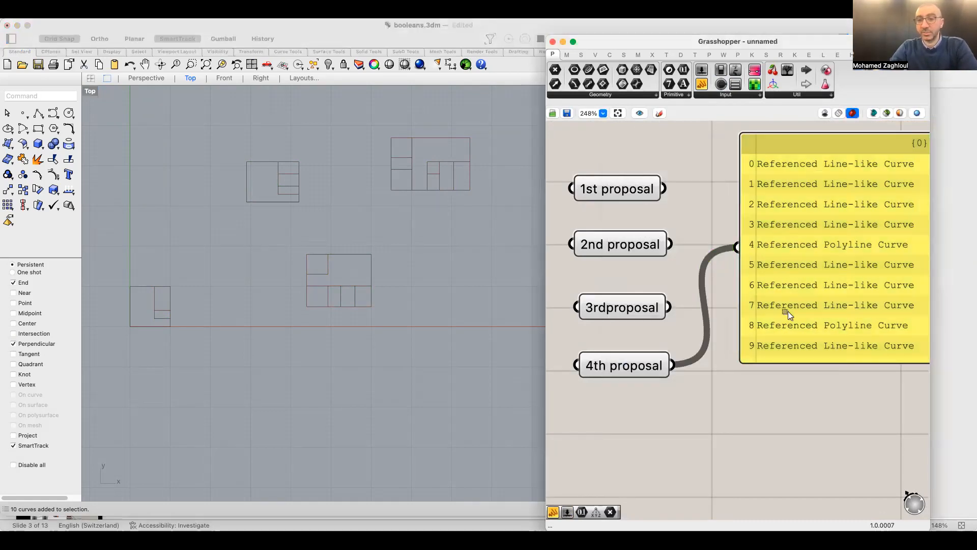
Add a Group component beside the 1st proposal parameter, connect that parameter to it, and move the Panel clear
click(770, 278)
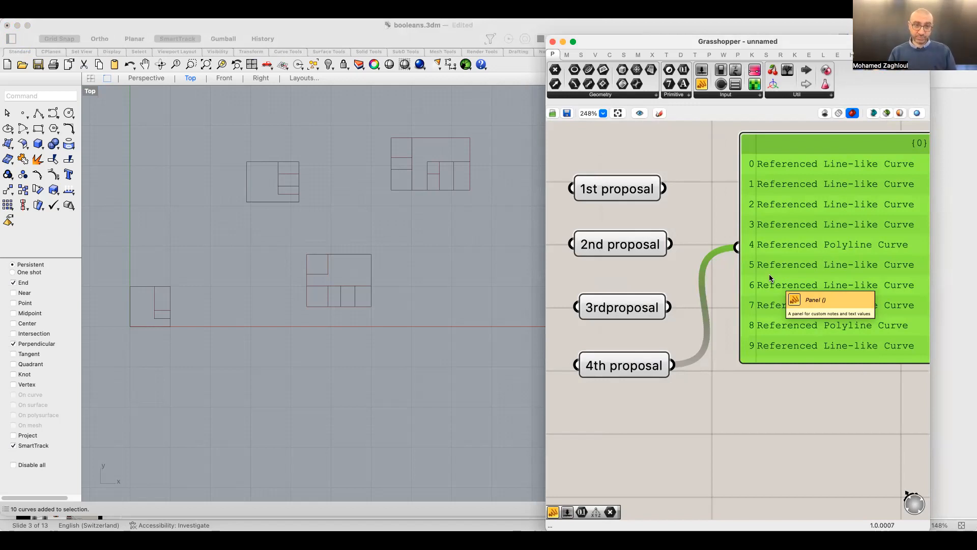
double_click(709, 212)
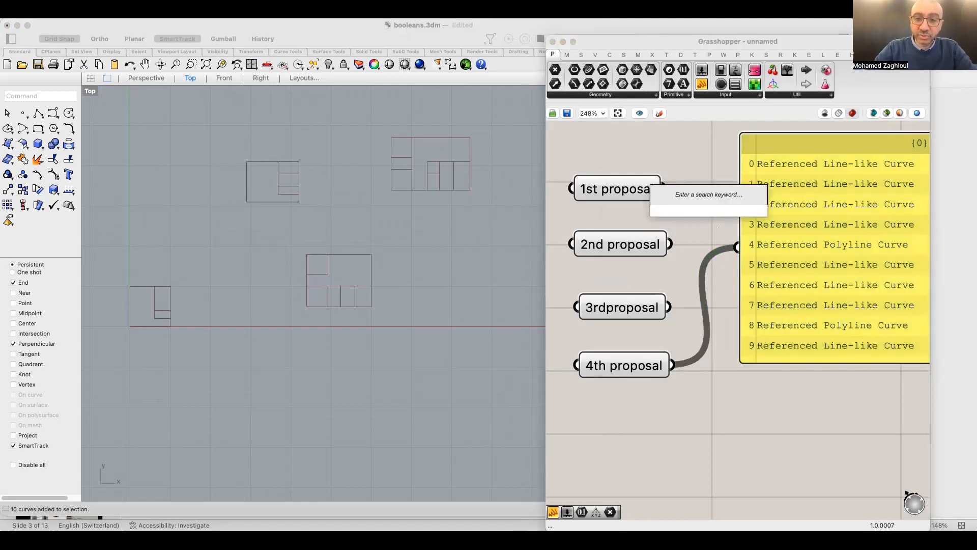
text(group)
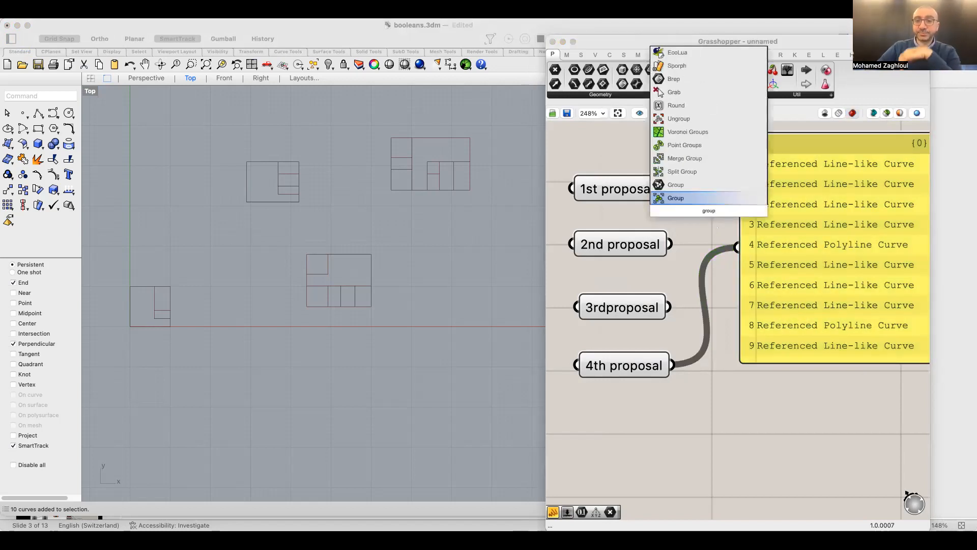
click(711, 200)
right_drag(709, 253, 643, 254)
drag(725, 249, 810, 250)
drag(642, 213, 674, 187)
drag(599, 190, 637, 194)
Rewire the Panel to the Group component's output and line the Group up with the 1st proposal parameter
scroll(642, 239, right, 3)
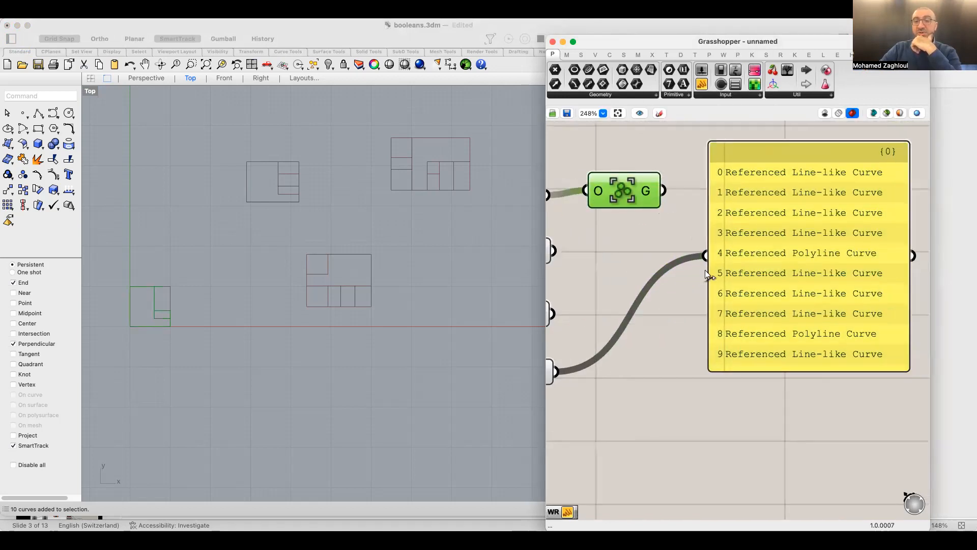
drag(704, 256, 663, 190)
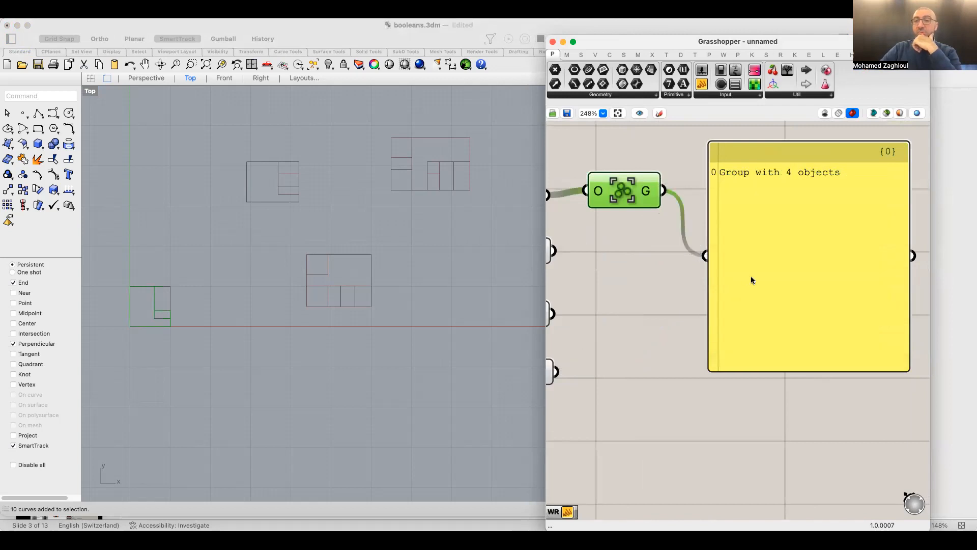
drag(749, 276, 766, 275)
scroll(691, 292, up, 3)
drag(664, 226, 667, 231)
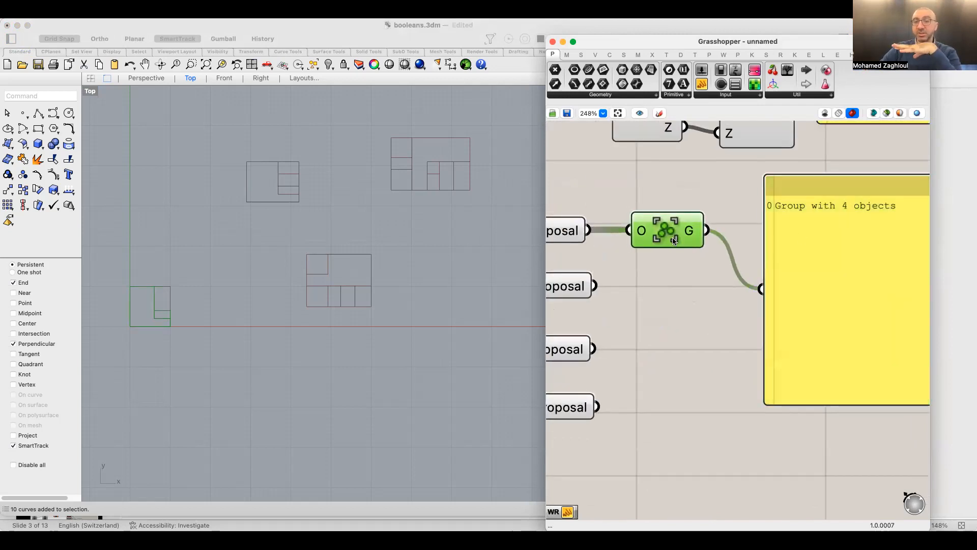
drag(831, 298, 837, 293)
scroll(746, 293, left, 3)
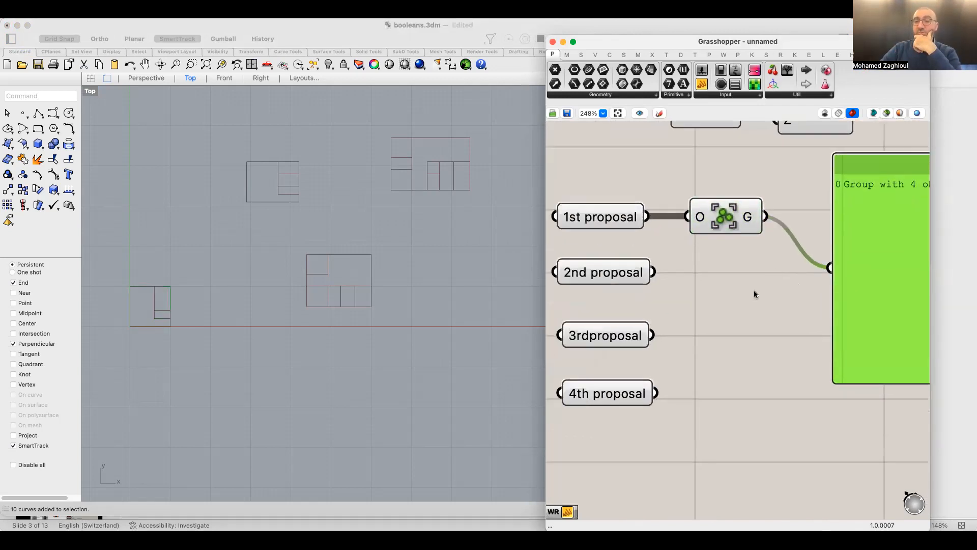
click(741, 300)
double_click(741, 298)
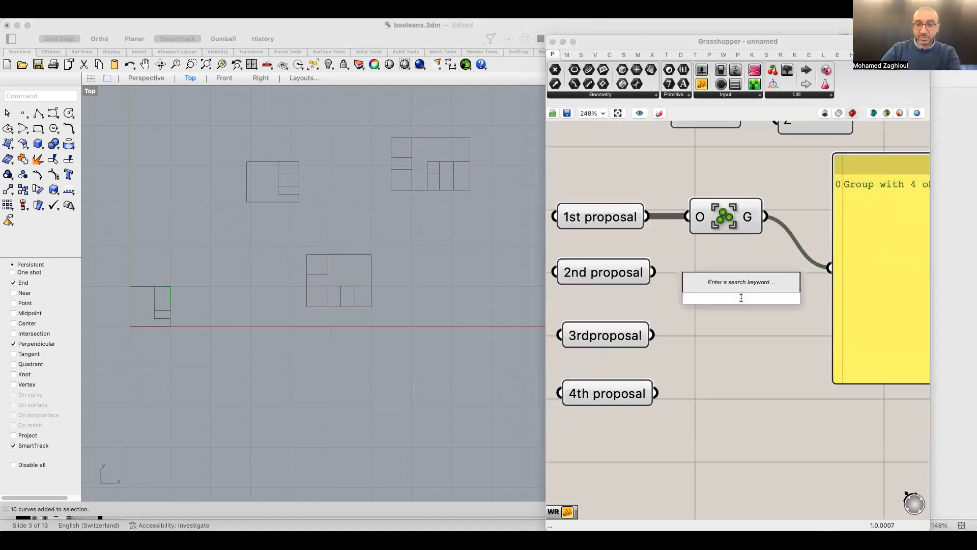
double_click(726, 325)
key(Escape)
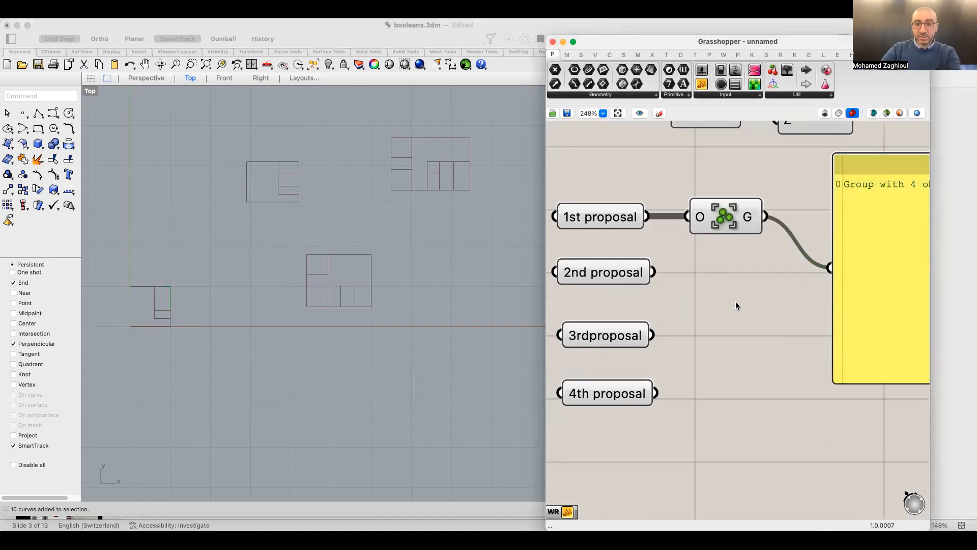
Add a second Group component beside the 2nd proposal parameter and connect that parameter to it
double_click(736, 304)
text(group)
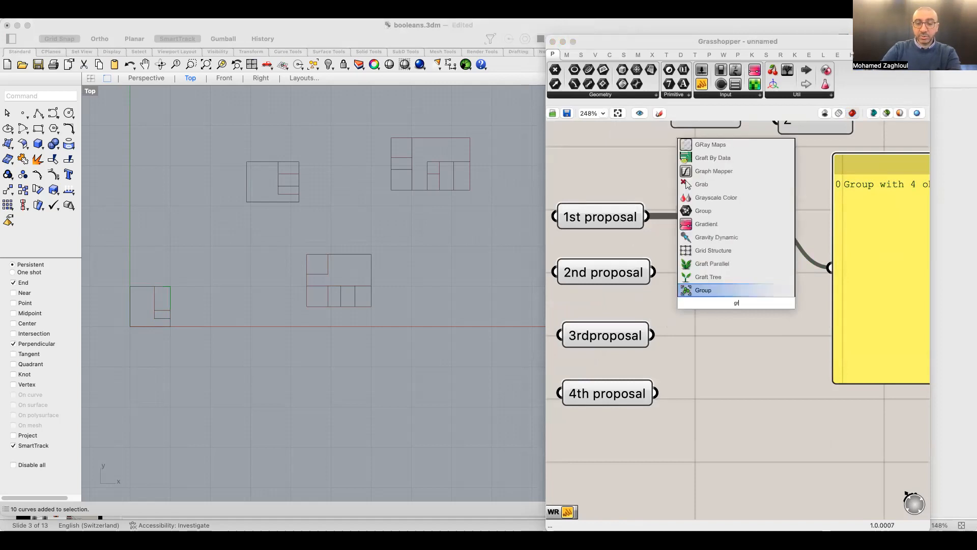
click(691, 292)
drag(740, 316, 733, 289)
drag(660, 276, 695, 336)
Duplicate the Group component for the third and 4th proposals, wire each copy to its parameter, and align them
key(super+v)
drag(742, 308, 724, 405)
click(710, 414)
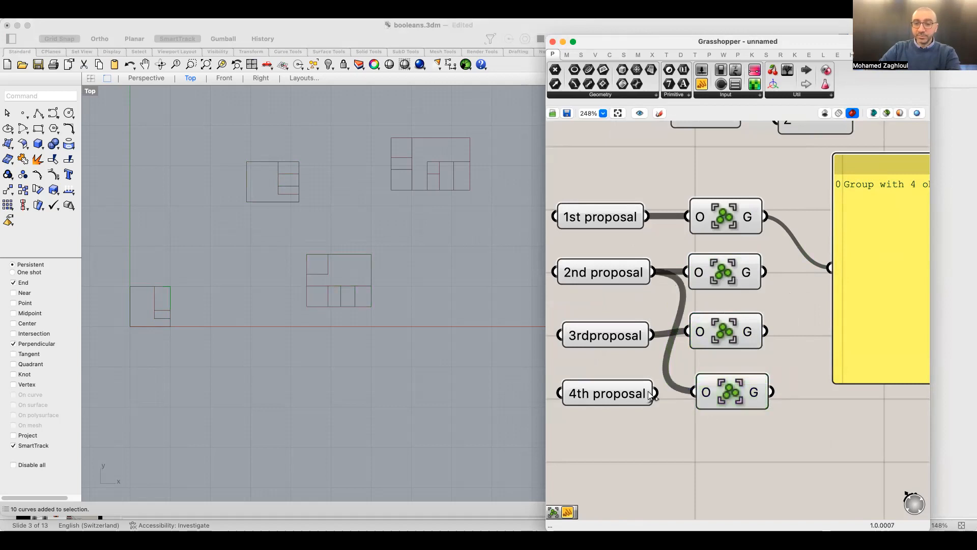
drag(655, 393, 693, 391)
drag(732, 332, 733, 335)
click(729, 391)
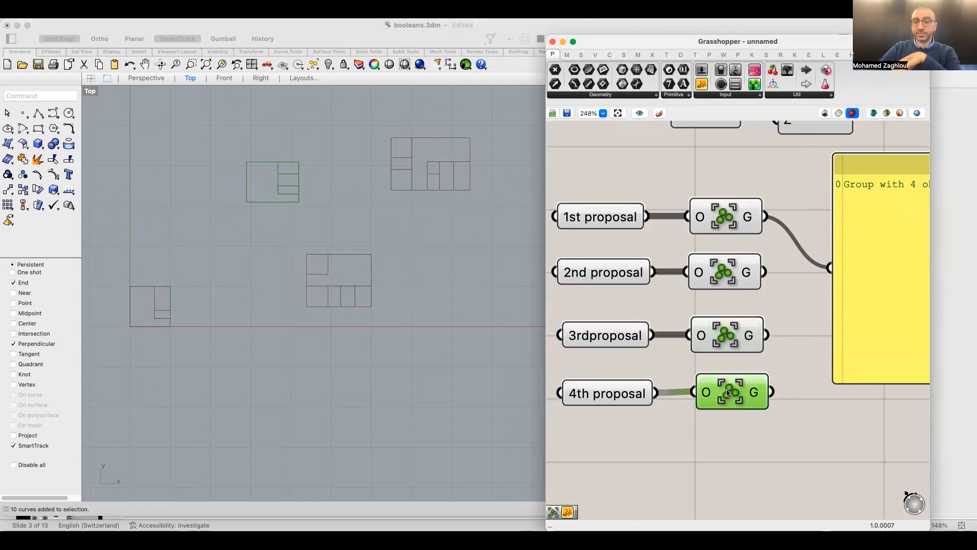
click(774, 413)
Delete the Panel and select the four Group components in turn to highlight their layouts in Rhino
scroll(813, 279, down, 2)
click(813, 279)
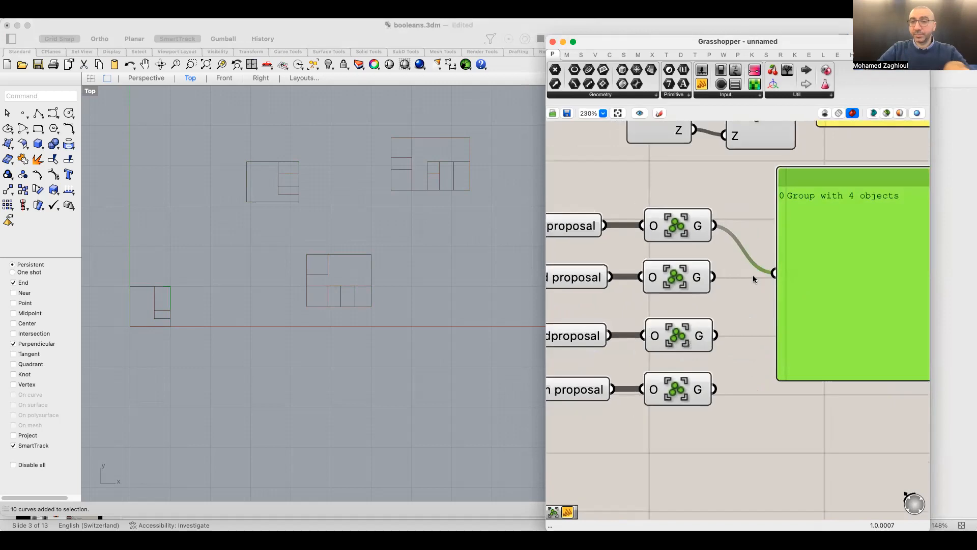
scroll(754, 279, down, 3)
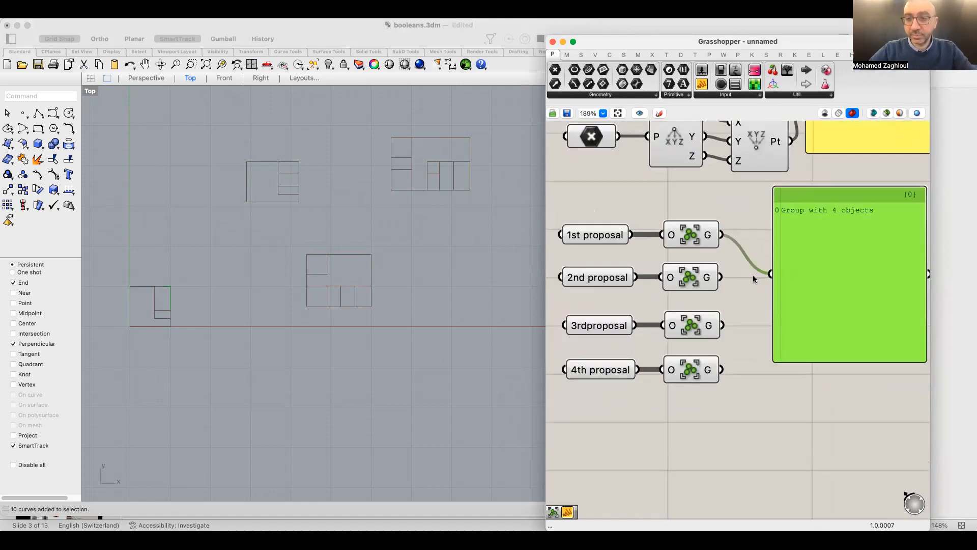
key(Delete)
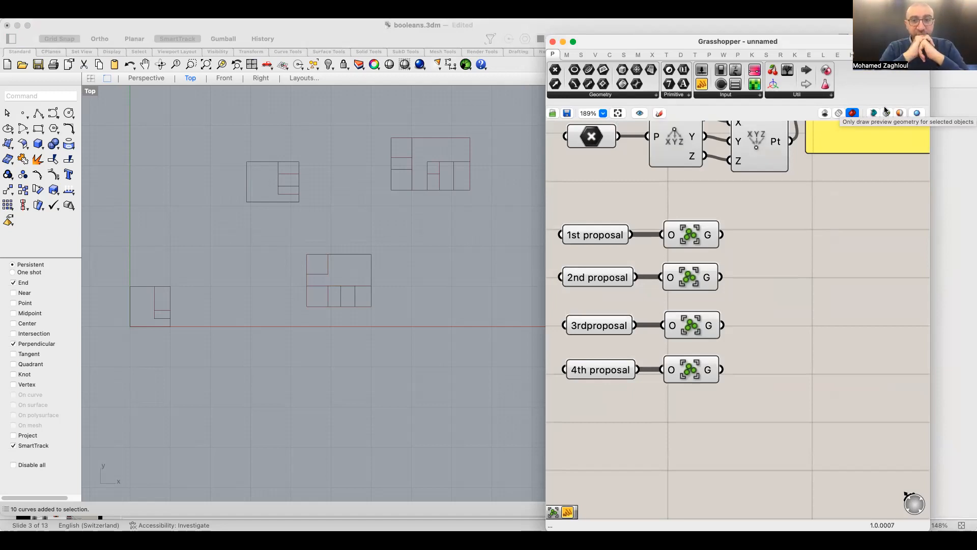
click(689, 238)
click(688, 278)
click(687, 329)
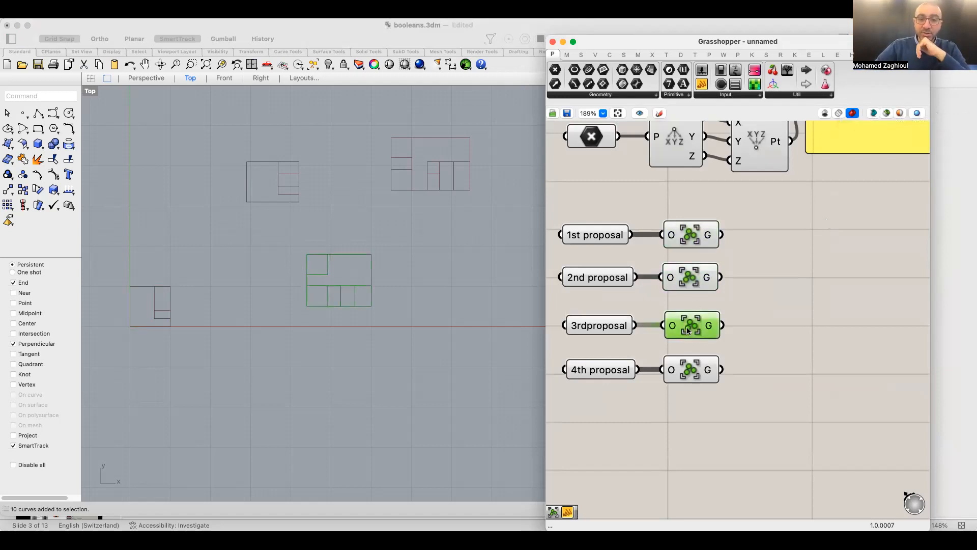
click(695, 373)
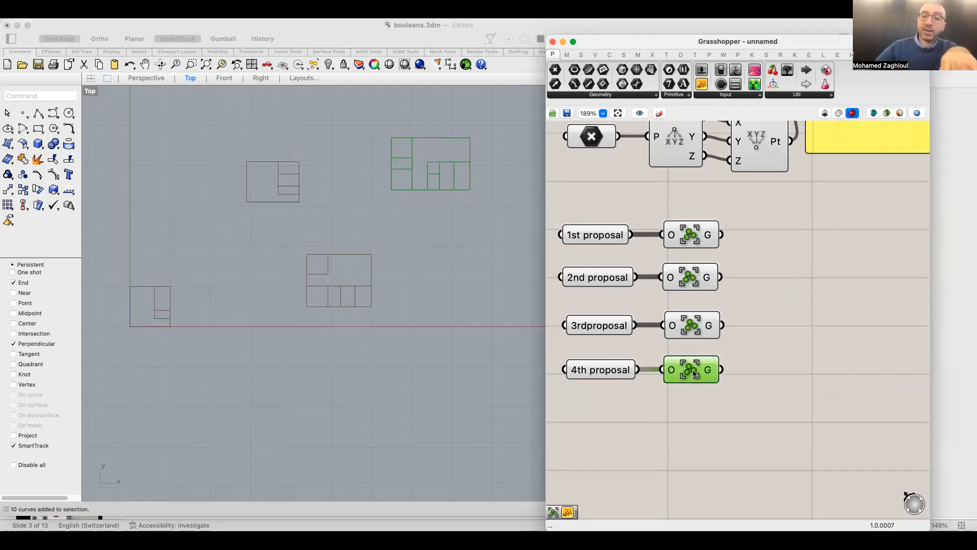
Add a Bounding Box component and connect the 1st proposal's Group output to its content input
scroll(782, 212, right, 2)
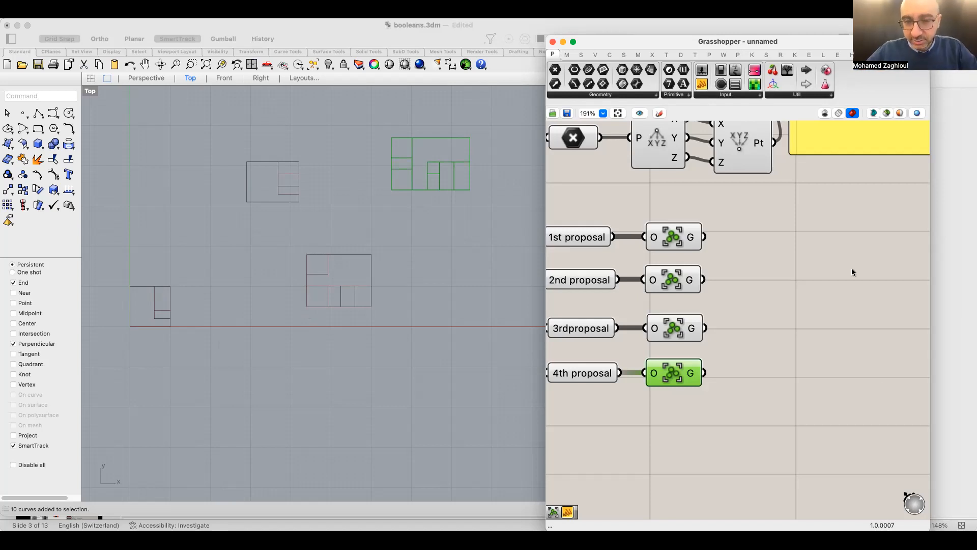
double_click(804, 249)
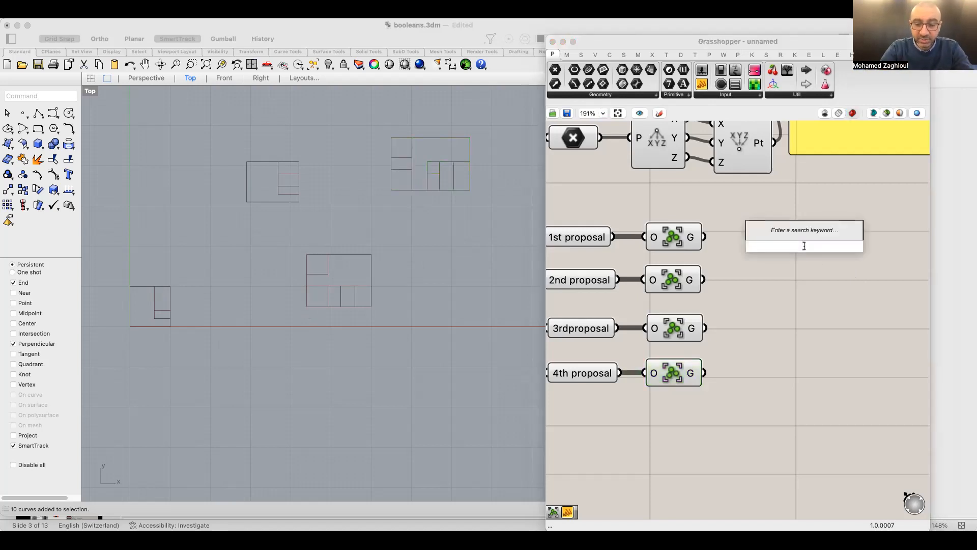
text(bounding)
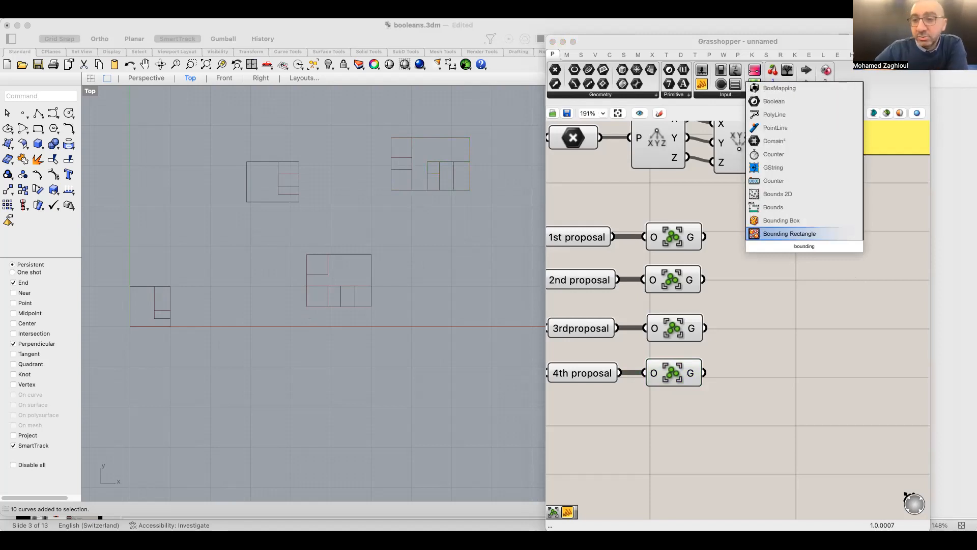
click(792, 221)
drag(704, 237, 782, 238)
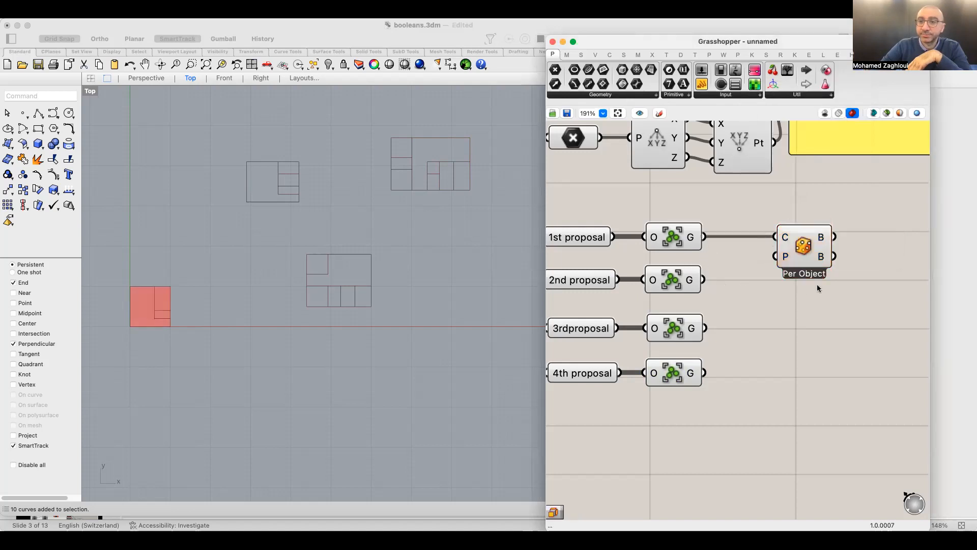
Duplicate the Bounding Box for the other three Groups, wire each copy to its Group, and select all four to highlight them
click(800, 251)
alt+drag(800, 250, 704, 280)
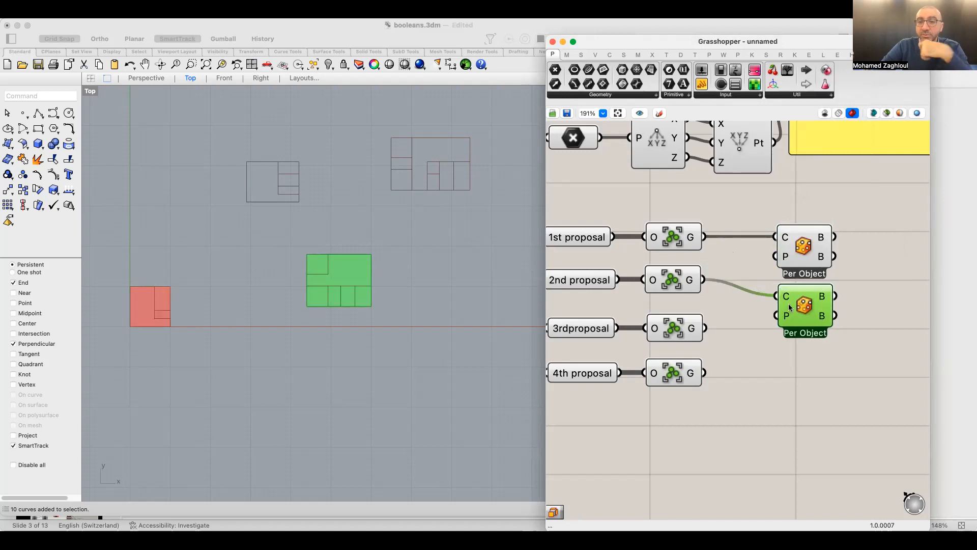
alt+drag(795, 308, 710, 332)
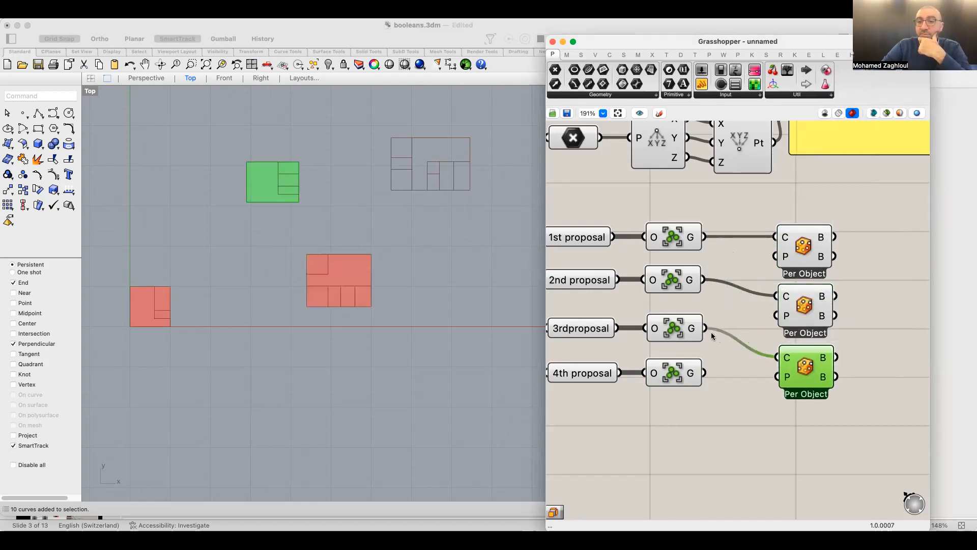
alt+drag(802, 367, 800, 429)
drag(743, 399, 706, 374)
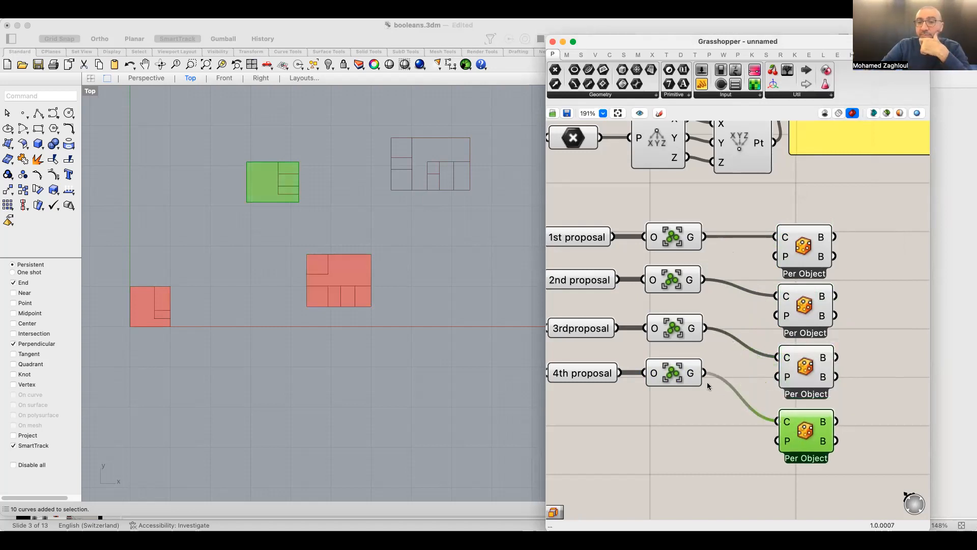
scroll(860, 366, right, 5)
drag(747, 321, 716, 466)
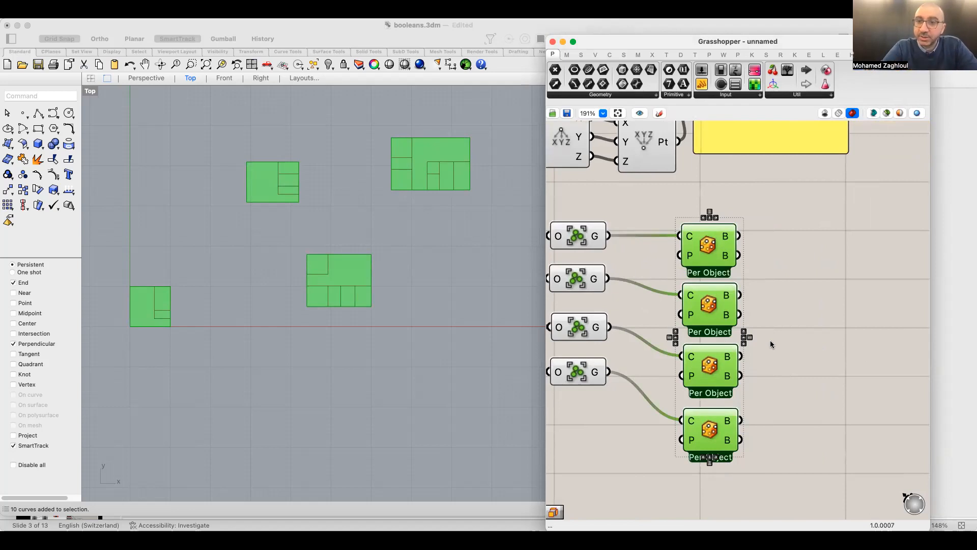
Delete the leftover point components and their Panel above the proposal definition
right_drag(762, 263, 835, 293)
scroll(821, 280, down, 1)
scroll(835, 293, down, 2)
drag(856, 208, 571, 123)
key(Delete)
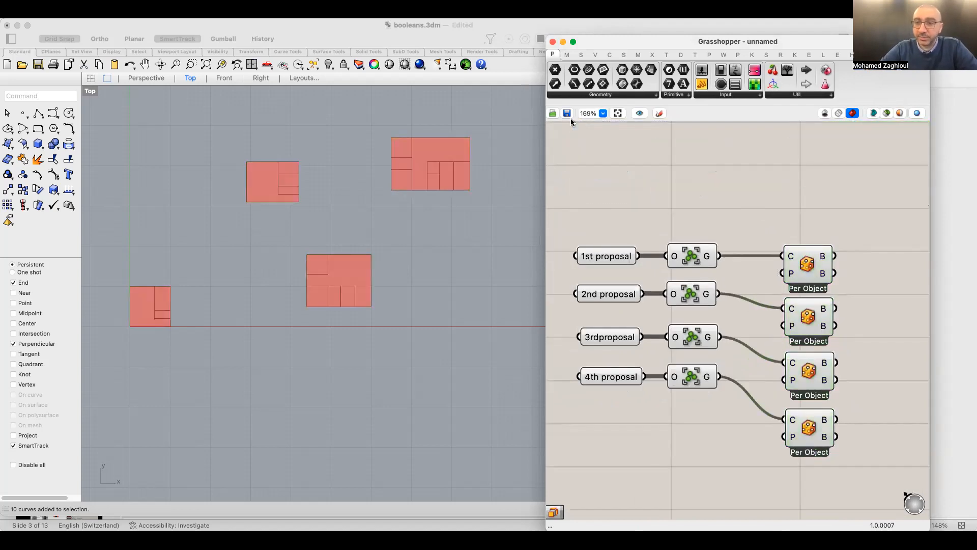
Add a Panel beside the Bounding Box components and connect the second Bounding Box's box output to it
right_drag(744, 294, 717, 249)
right_drag(829, 250, 663, 221)
scroll(637, 224, up, 1)
mouse_move(641, 225)
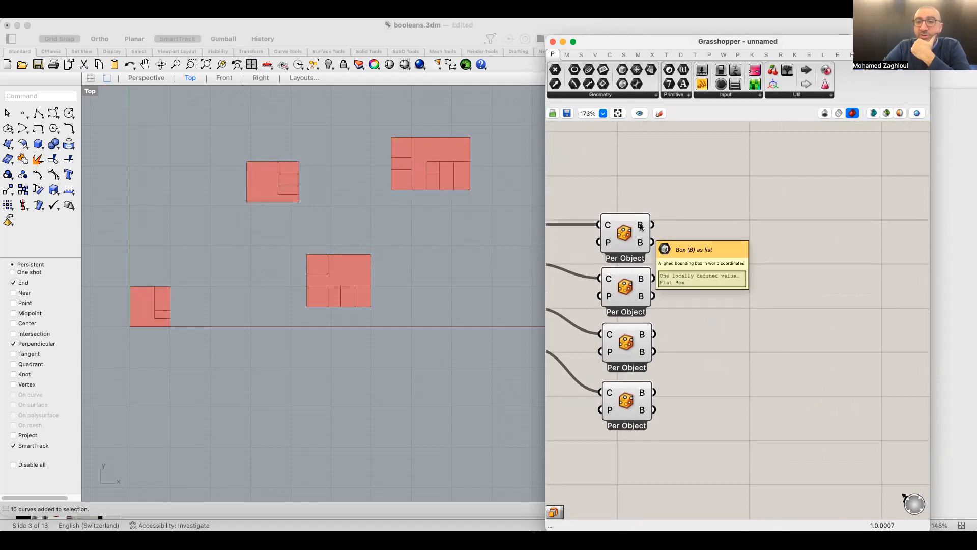
drag(702, 84, 743, 218)
drag(667, 220, 670, 219)
drag(653, 278, 671, 218)
drag(783, 179, 863, 270)
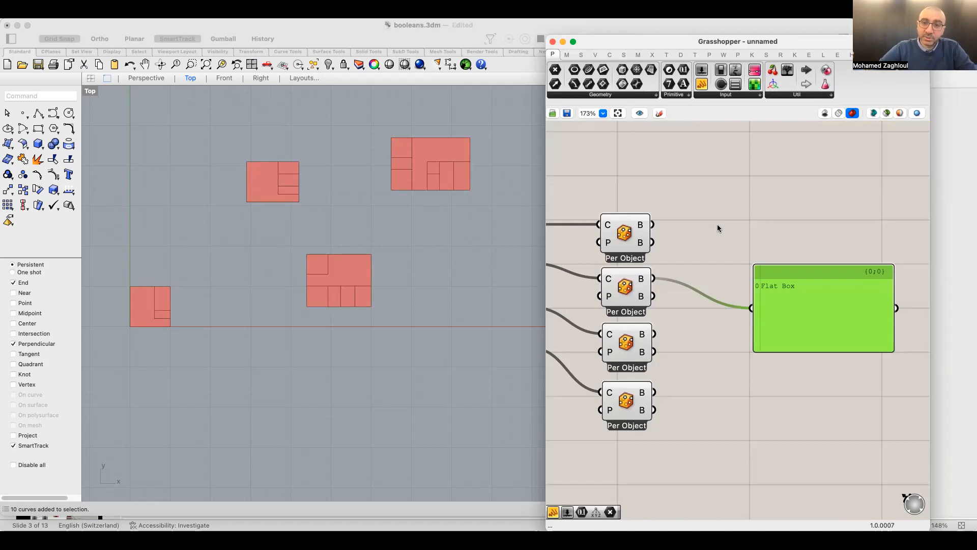
Add a Deconstruct Box component beside the first Bounding Box
double_click(717, 227)
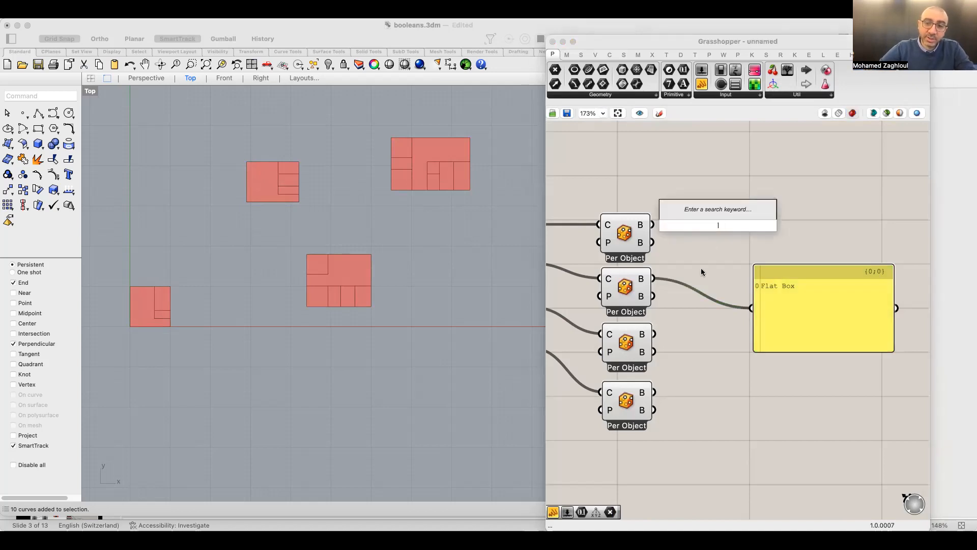
text(de)
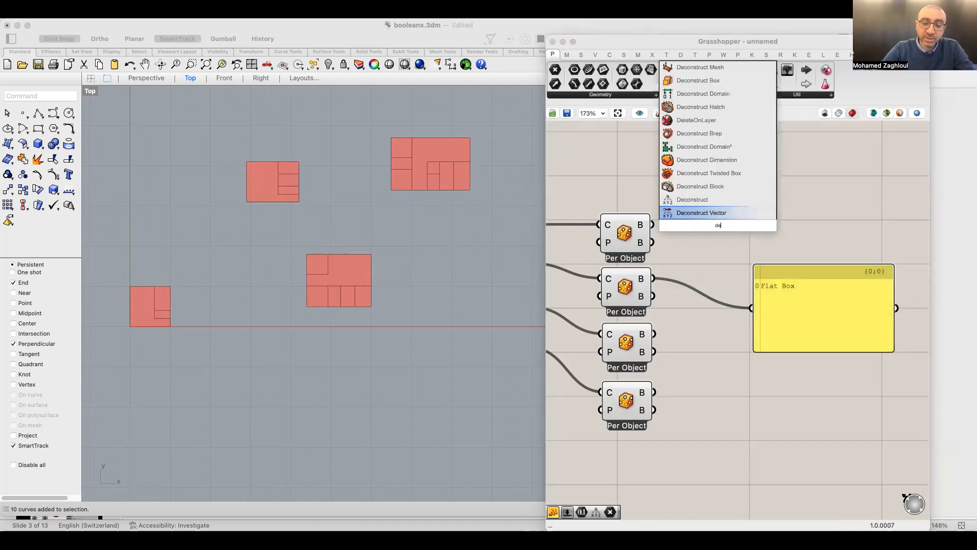
text(construct)
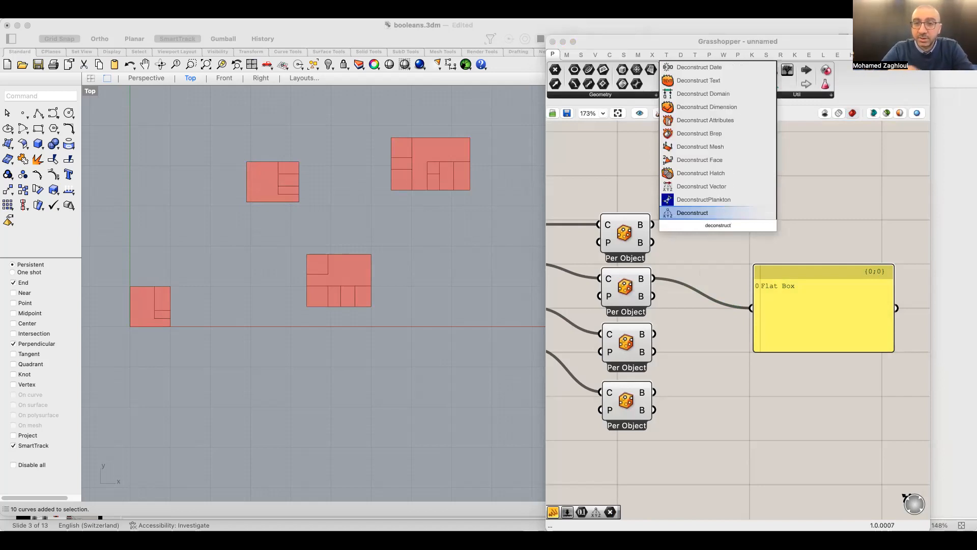
text( box)
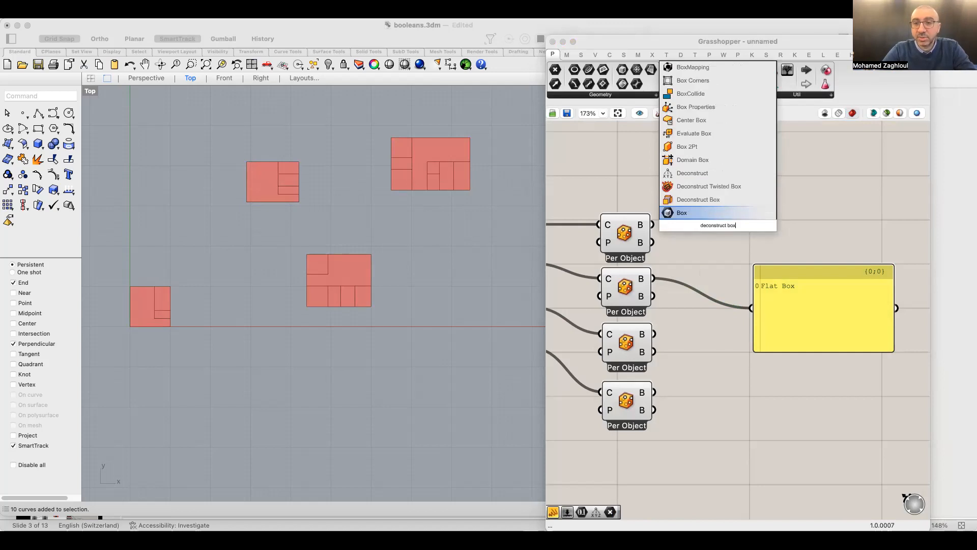
key(Up)
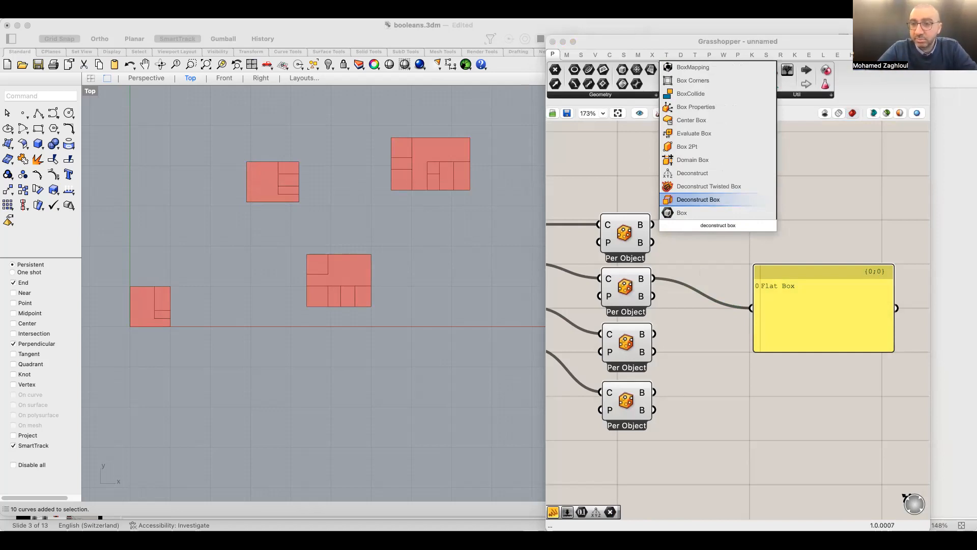
key(Return)
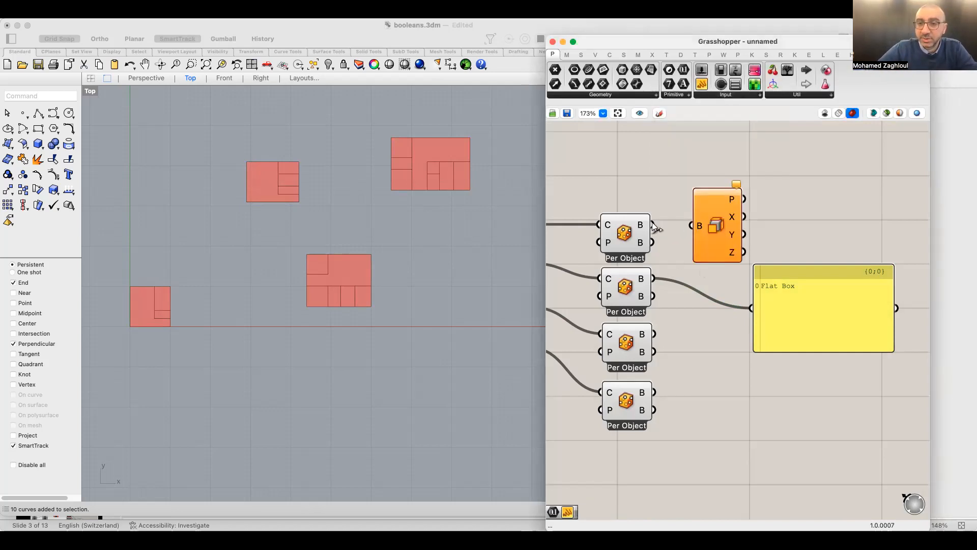
Connect the first Bounding Box's box output to Deconstruct Box and move the Panel farther away from the components
drag(682, 220, 691, 226)
drag(788, 264, 846, 197)
drag(796, 307, 860, 260)
right_drag(706, 237, 754, 233)
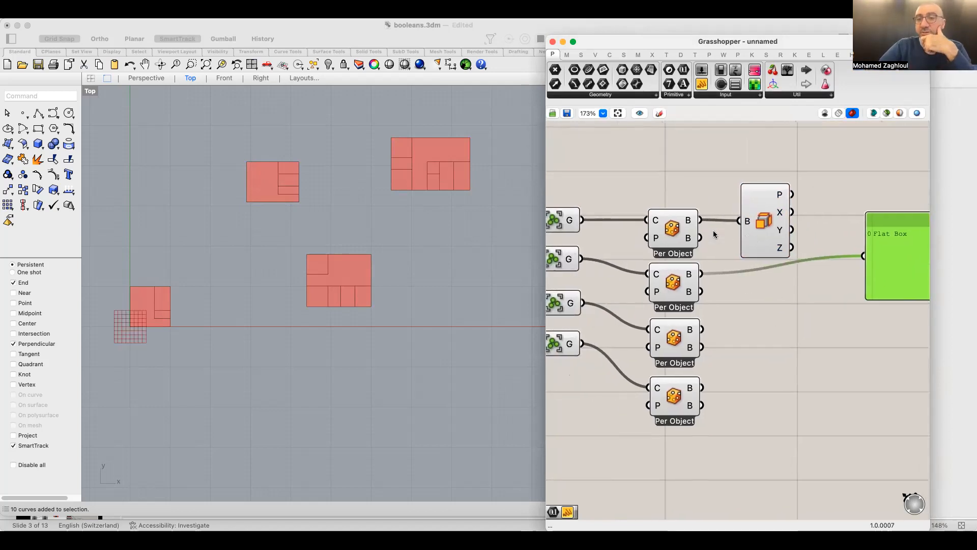
Connect the first Deconstruct Box's X output to the Panel and place the Panel close beside the component
click(672, 229)
click(670, 280)
click(676, 229)
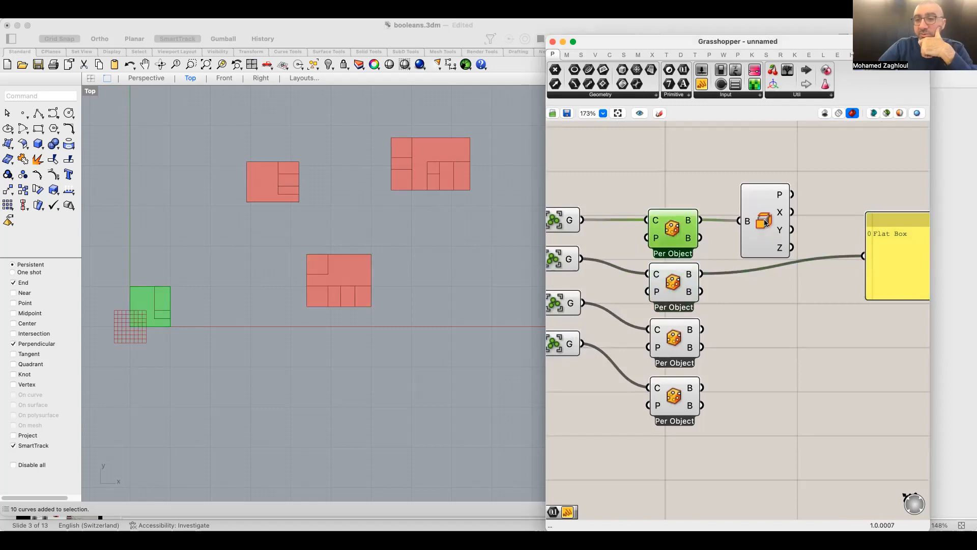
right_drag(813, 256, 747, 259)
drag(726, 215, 797, 260)
drag(838, 252, 801, 210)
scroll(802, 211, up, 1)
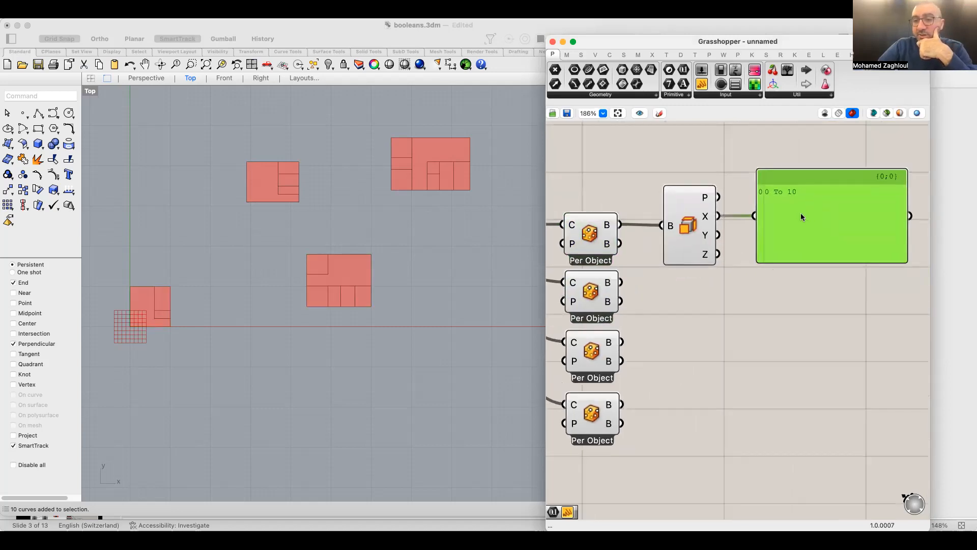
Replace the Panel's source with the first Deconstruct Box's Y output and lower the Panel to align with it
scroll(735, 214, up, 3)
right_drag(680, 247, 628, 262)
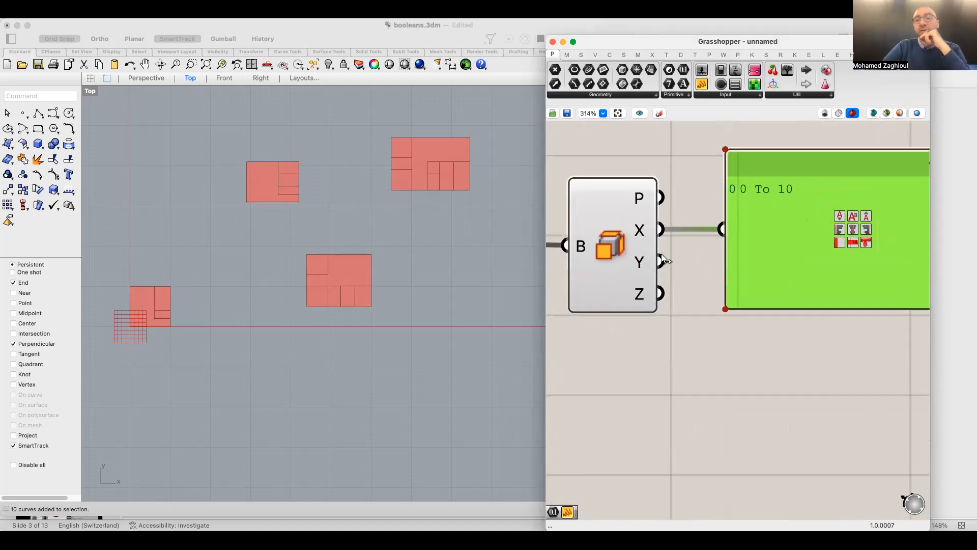
drag(662, 262, 722, 229)
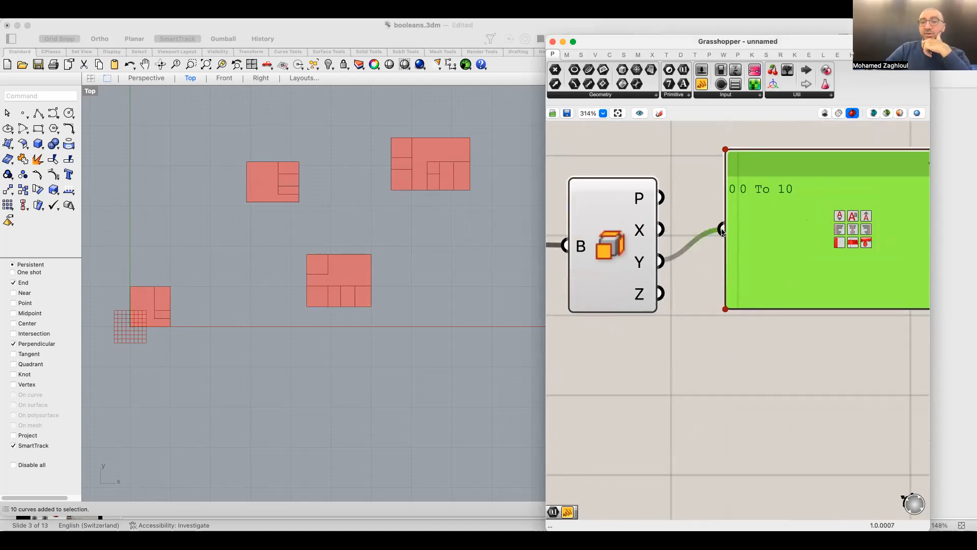
drag(783, 250, 785, 281)
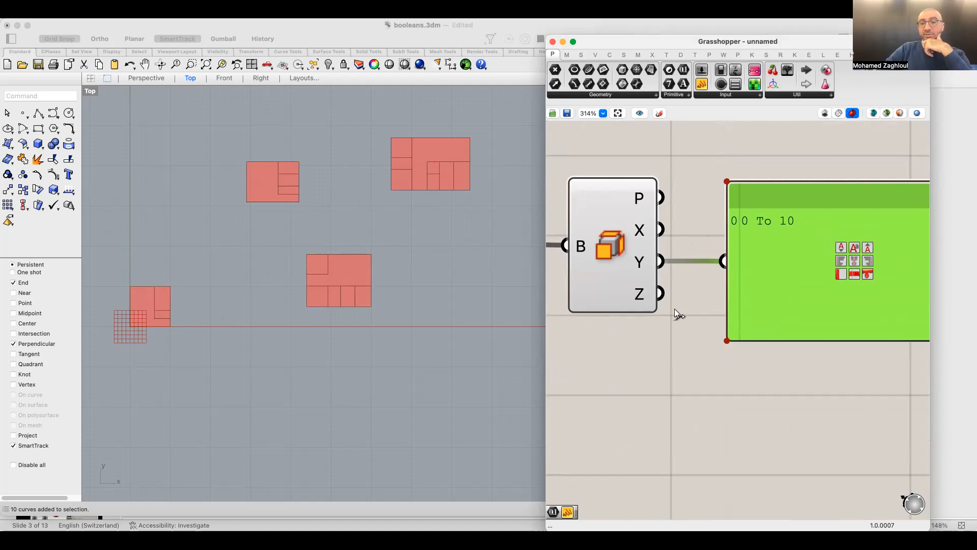
Duplicate the Deconstruct Box below the original and feed it the second Bounding Box's box output
right_drag(674, 308, 767, 257)
scroll(768, 258, down, 1)
click(695, 211)
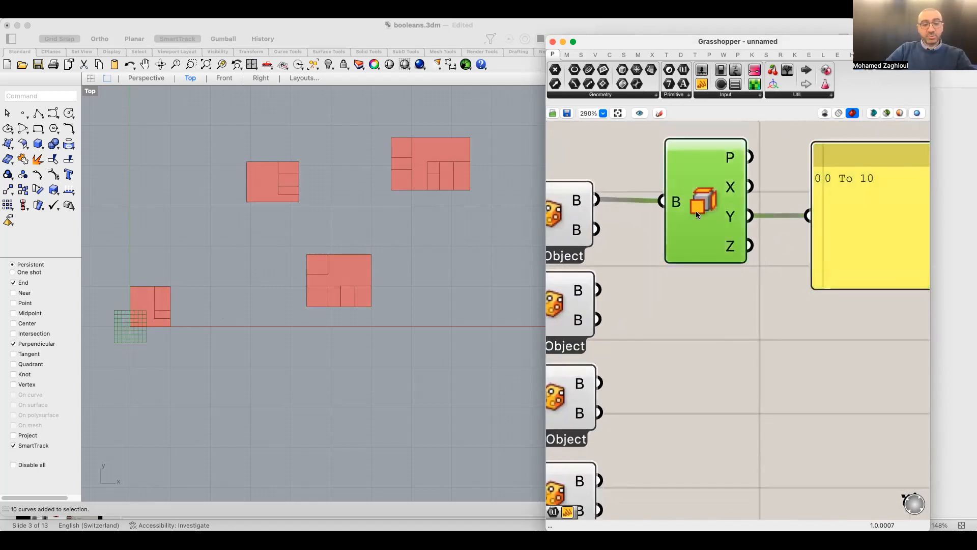
alt+drag(695, 210, 602, 291)
Inspect the second Deconstruct Box's X domain and its Y domain by connecting each output to the Panel
right_drag(785, 326, 728, 318)
drag(693, 308, 797, 330)
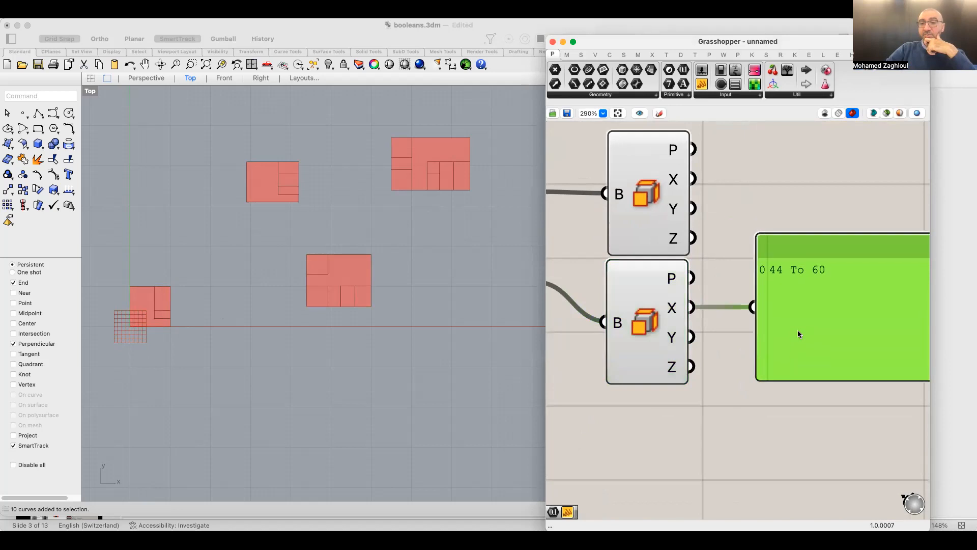
drag(695, 338, 753, 307)
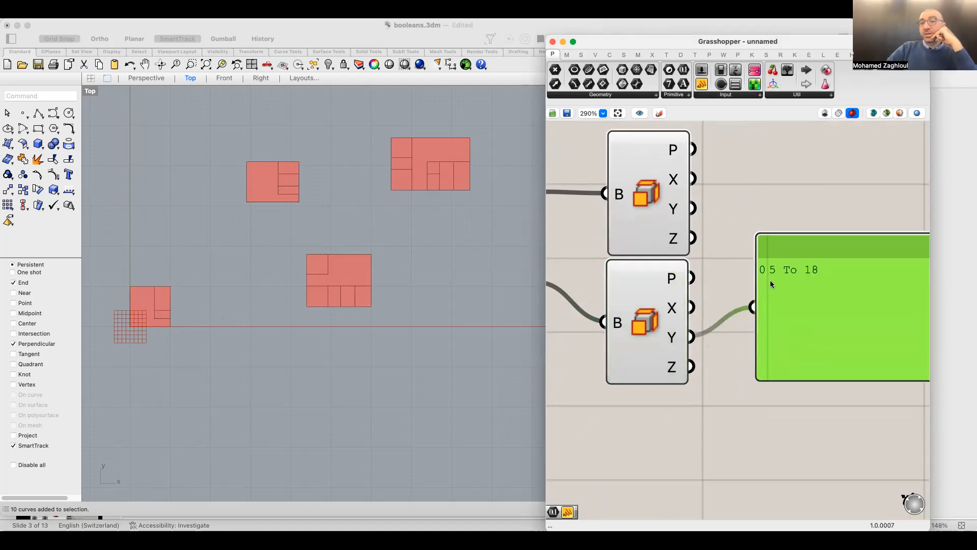
Duplicate the Deconstruct Box twice more and feed the copies from the third and fourth Bounding Box components
scroll(712, 384, down, 5)
scroll(707, 262, up, 3)
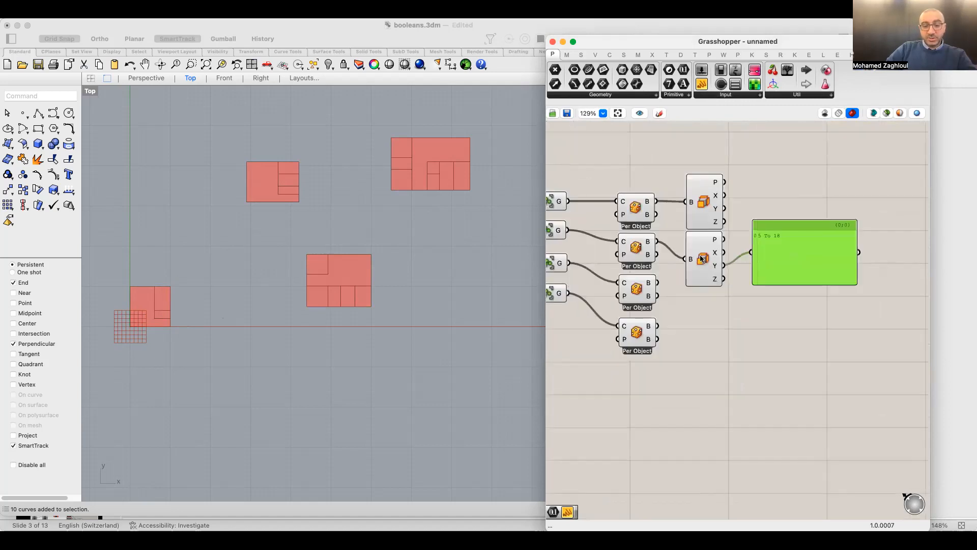
click(706, 261)
alt+drag(706, 261, 681, 336)
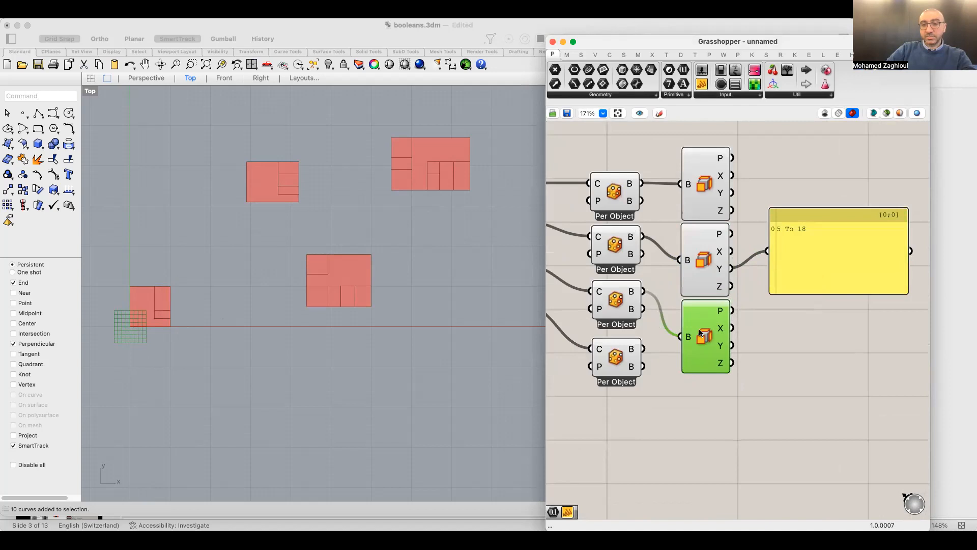
key(super+v)
drag(723, 276, 716, 407)
drag(712, 413, 713, 412)
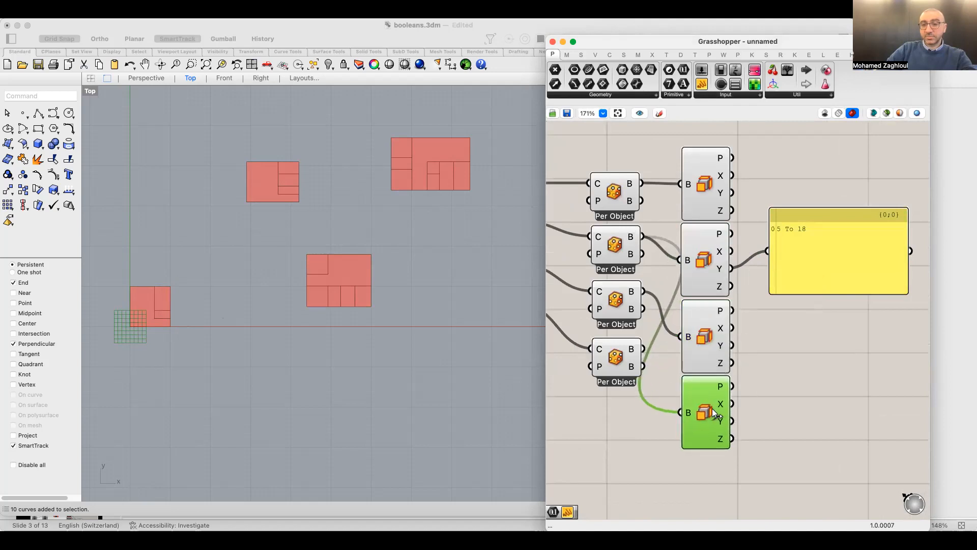
shift+drag(643, 349, 686, 411)
Reposition the Panel beside the first two Deconstruct Box components
right_drag(837, 346, 789, 329)
drag(780, 226, 787, 228)
right_drag(760, 265, 743, 322)
scroll(708, 235, up, 1)
scroll(708, 235, up, 5)
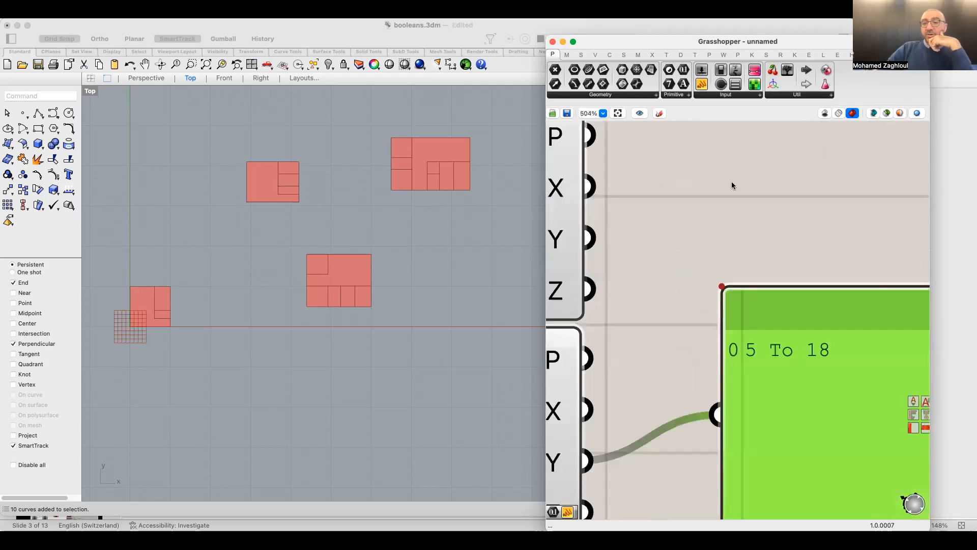
right_drag(737, 222, 849, 150)
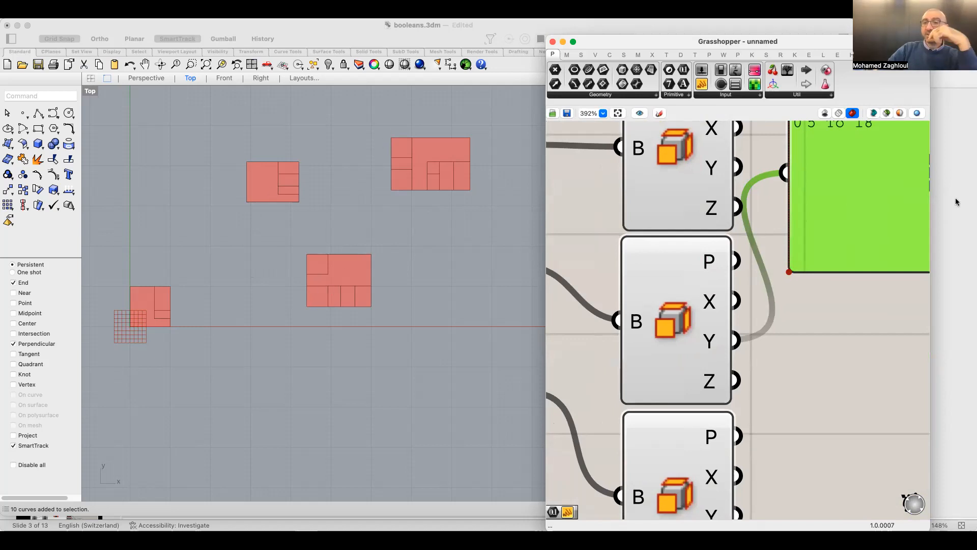
right_drag(878, 212, 791, 301)
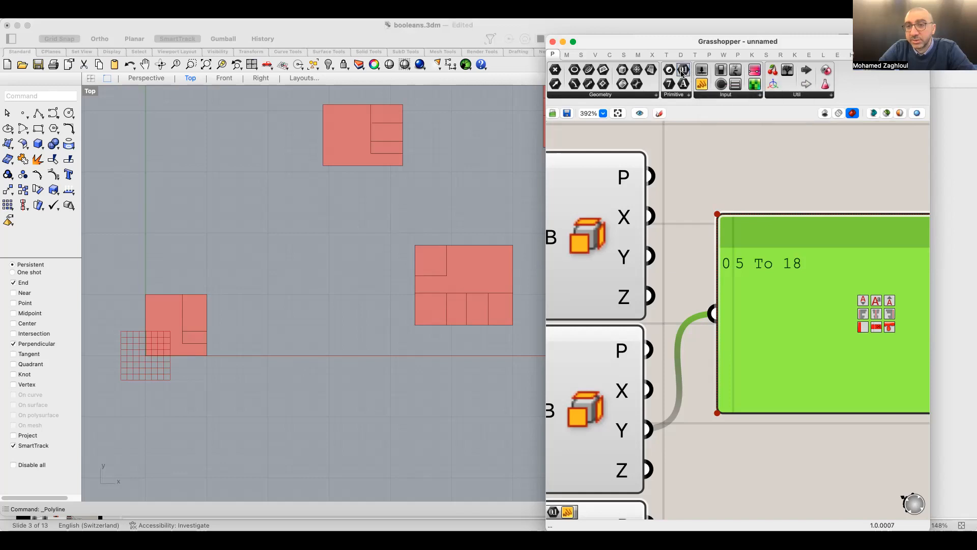
Add a Number parameter beside the first Deconstruct Box and connect that component's X output to it
drag(684, 72, 716, 208)
right_drag(689, 257, 654, 250)
drag(732, 266, 822, 182)
drag(748, 197, 763, 223)
drag(683, 205, 697, 163)
drag(616, 221, 769, 249)
drag(765, 172, 770, 234)
Connect the second Deconstruct Box's X output directly to the Panel
right_drag(755, 310, 691, 222)
scroll(690, 221, down, 1)
scroll(682, 197, up, 2)
scroll(683, 203, down, 1)
drag(617, 324, 712, 224)
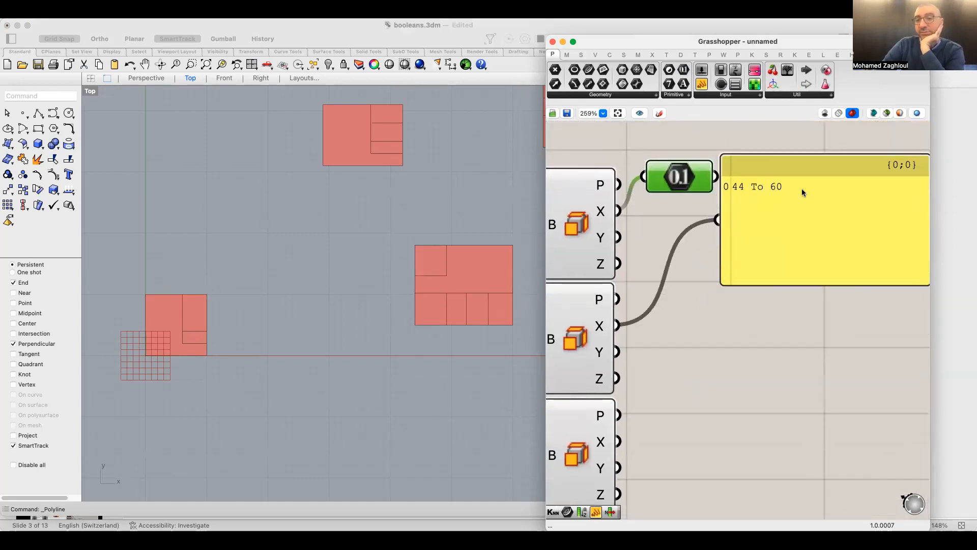
Feed the Number parameter from the second Deconstruct Box's Y output and connect it to the Panel, moved farther away
drag(644, 177, 617, 351)
drag(757, 222, 812, 222)
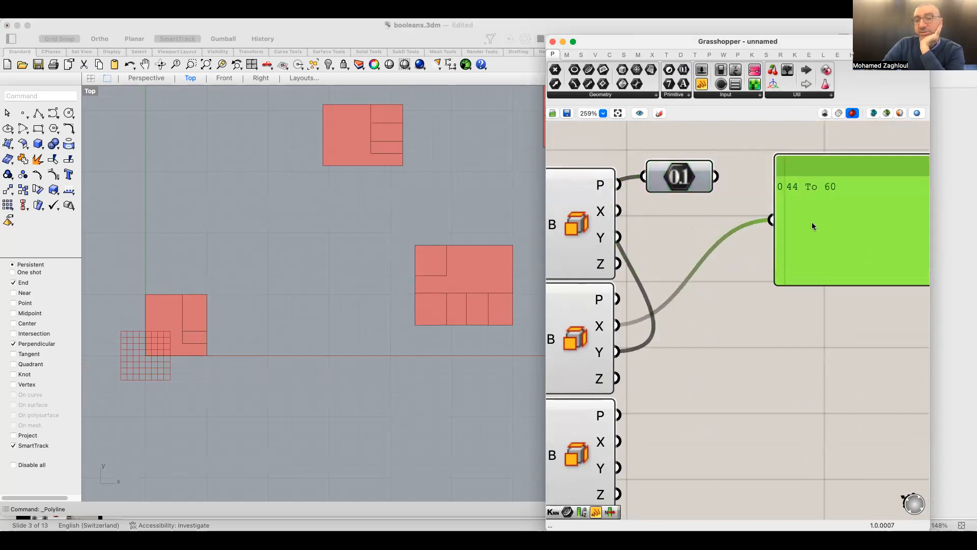
drag(716, 187, 771, 232)
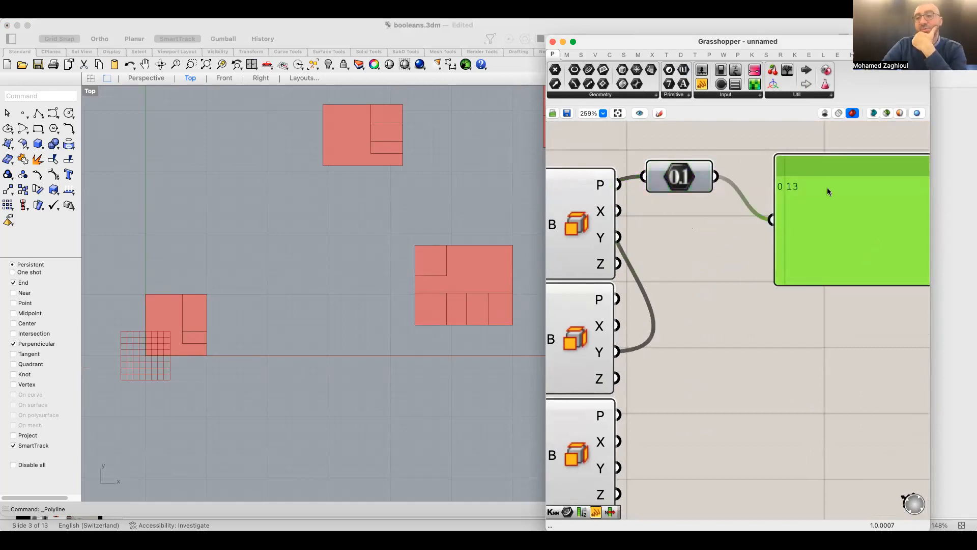
Lower the Number parameter and switch its source to the first Deconstruct Box, then to the second one's X output
drag(687, 174, 687, 217)
drag(624, 212, 644, 211)
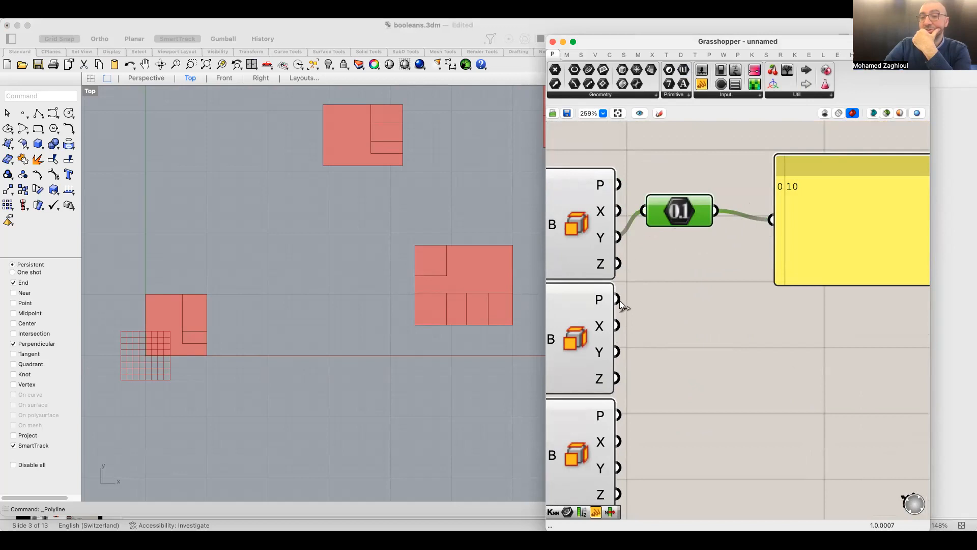
drag(621, 326, 643, 212)
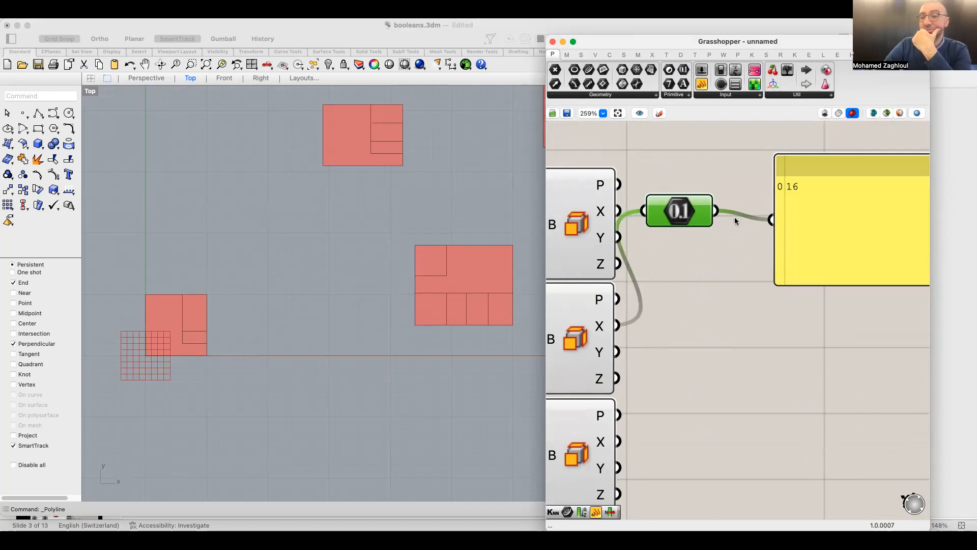
click(743, 264)
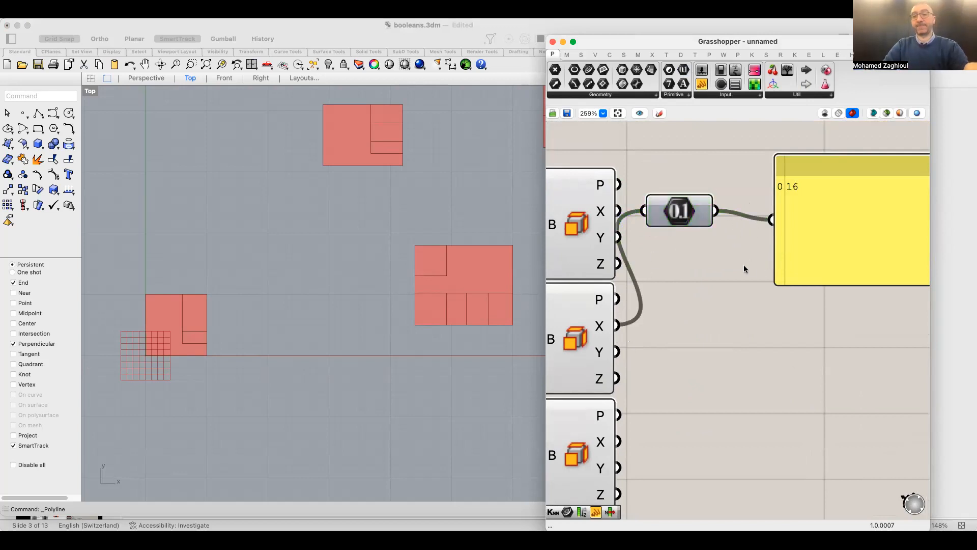
Connect the second, third and fourth proposals' Group outputs to the first Bounding Box's content input as additional sources
scroll(766, 253, down, 2)
scroll(765, 252, down, 8)
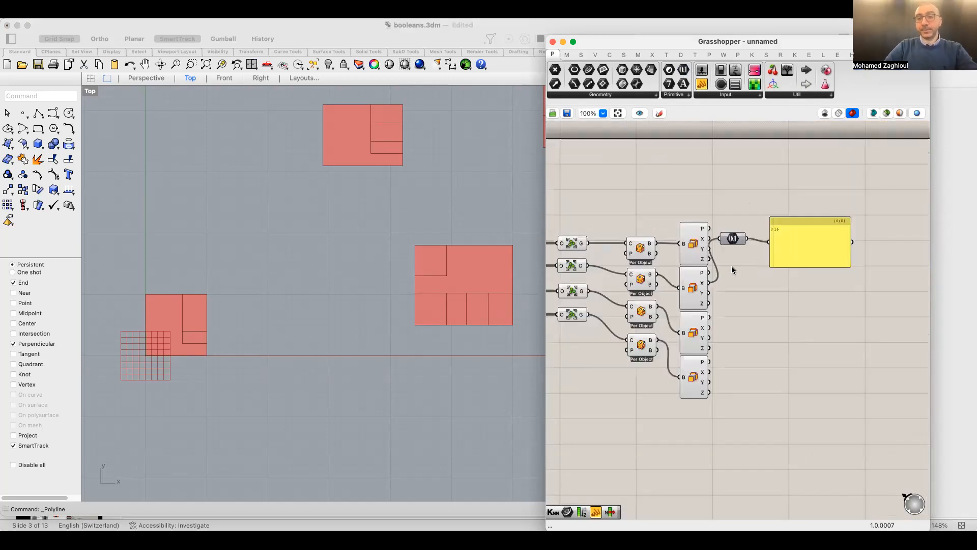
right_drag(731, 266, 759, 263)
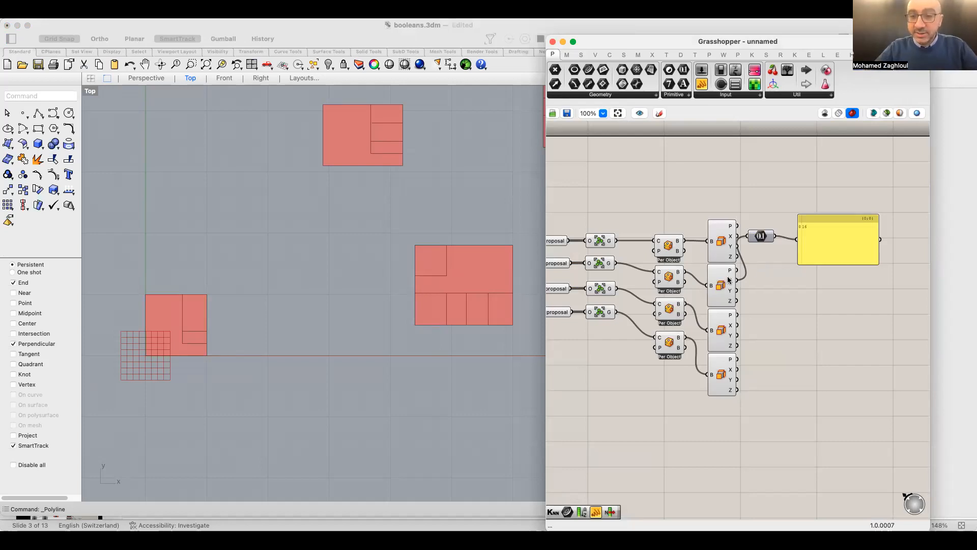
right_drag(678, 286, 692, 287)
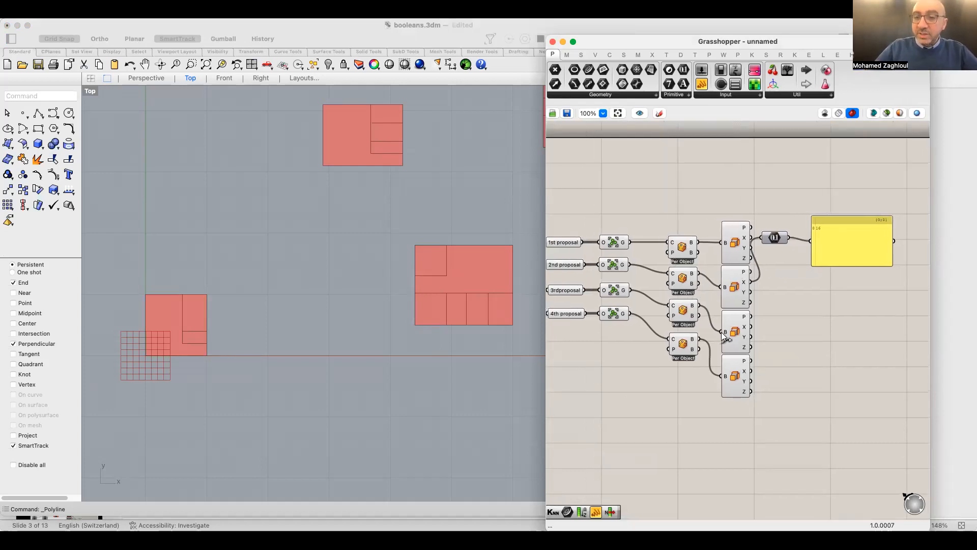
drag(775, 285, 670, 391)
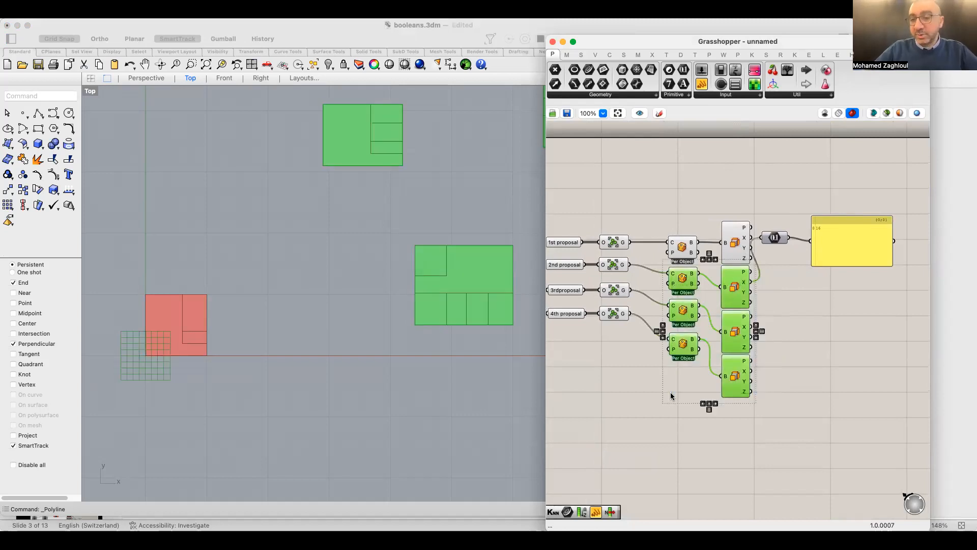
click(670, 391)
scroll(667, 274, up, 3)
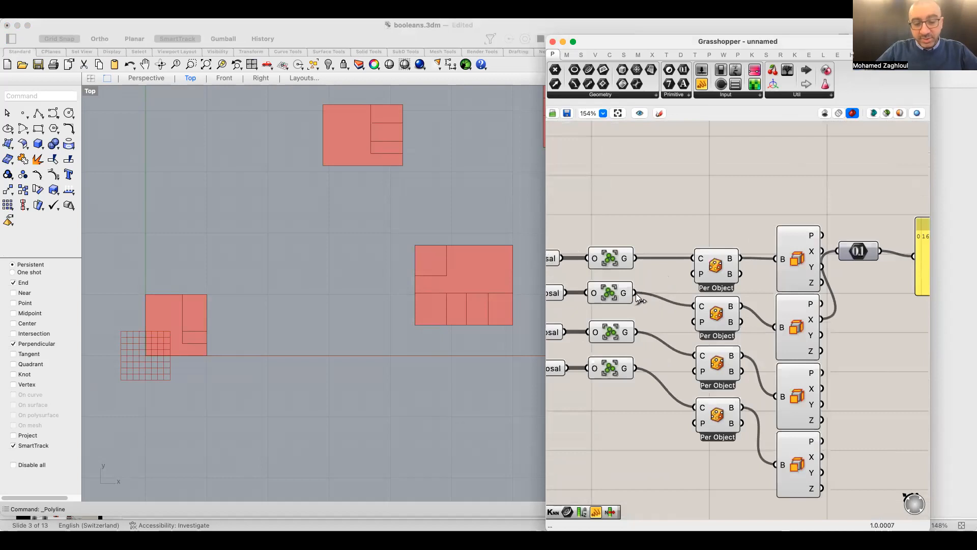
shift+drag(636, 293, 692, 260)
shift+drag(637, 332, 692, 258)
shift+drag(636, 367, 692, 260)
drag(633, 292, 664, 270)
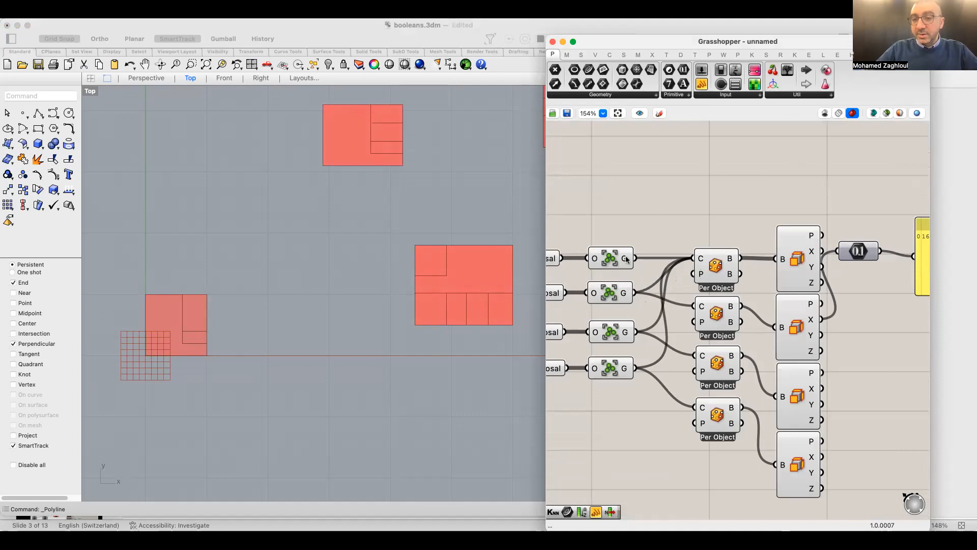
Delete the second, third and fourth Bounding Box components together with their Deconstruct Box components
right_drag(719, 321, 641, 263)
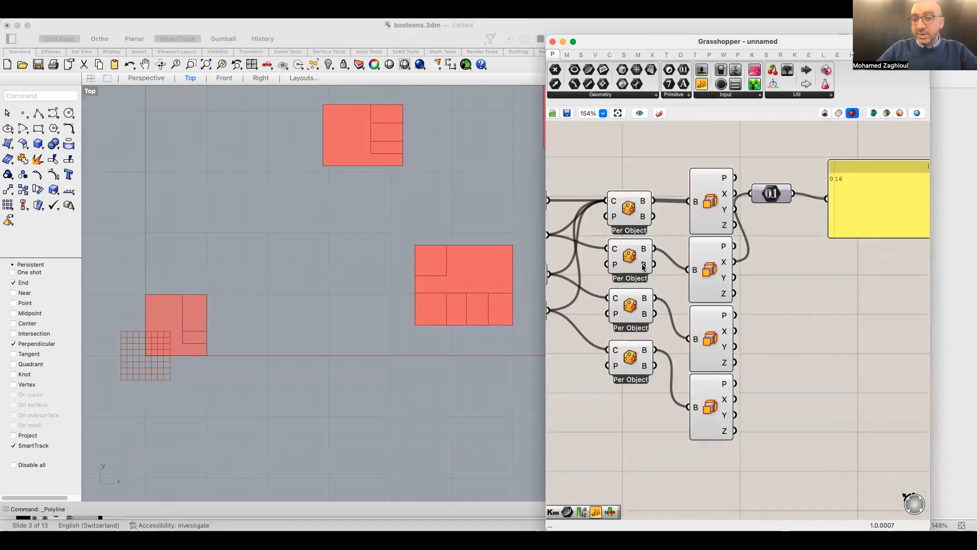
right_drag(590, 208, 624, 216)
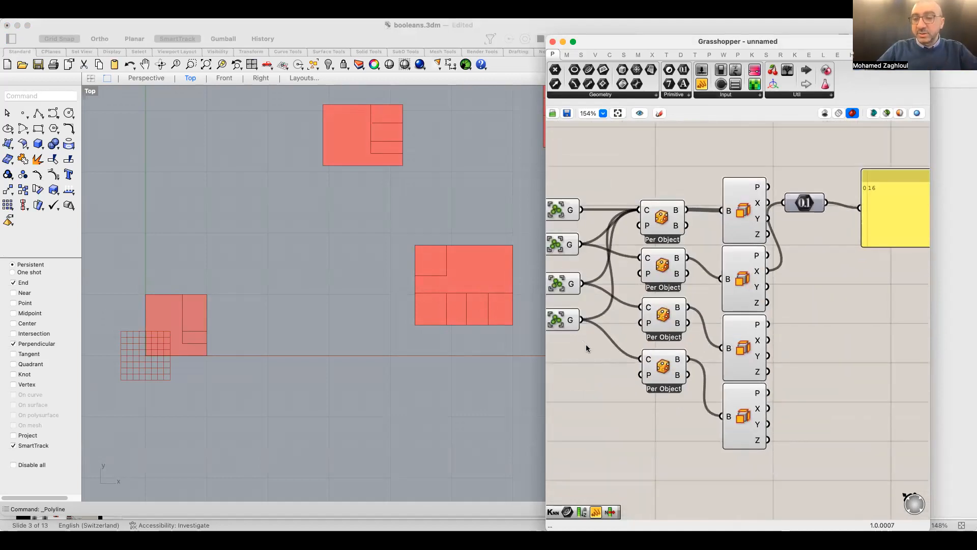
drag(806, 262, 600, 463)
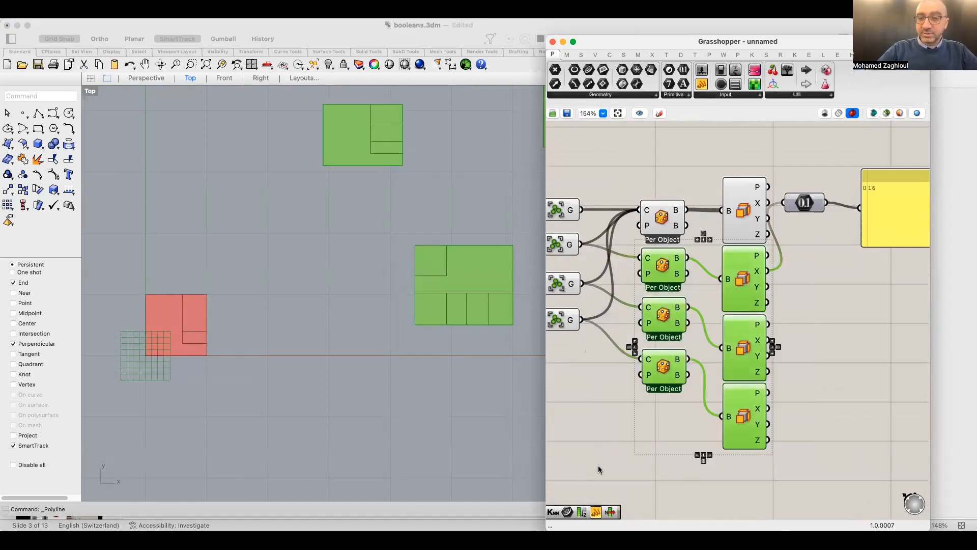
key(Delete)
right_drag(782, 322, 754, 328)
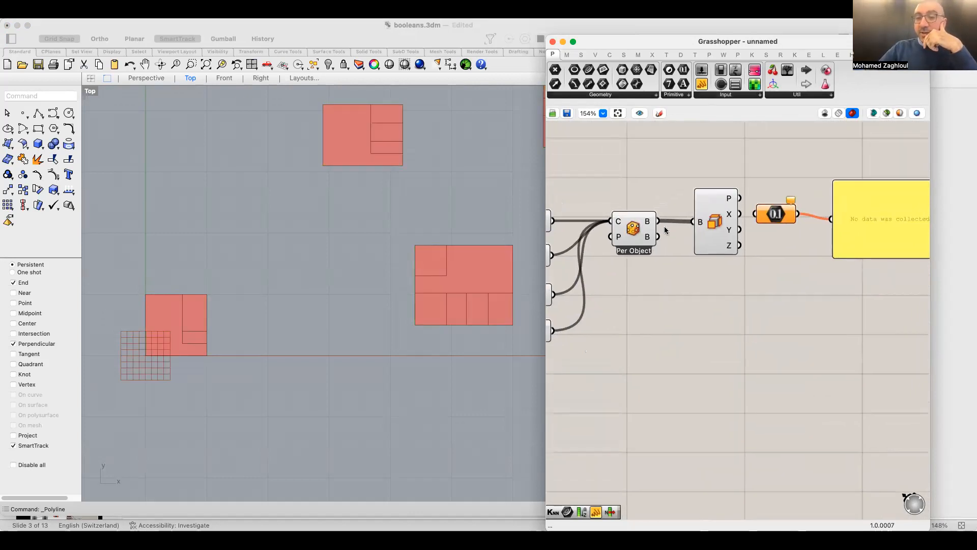
Inspect all proposals' lengths by connecting the remaining Deconstruct Box's X output, then its Y output, to the Number parameter
scroll(711, 231, up, 1)
drag(736, 213, 757, 213)
scroll(805, 222, up, 1)
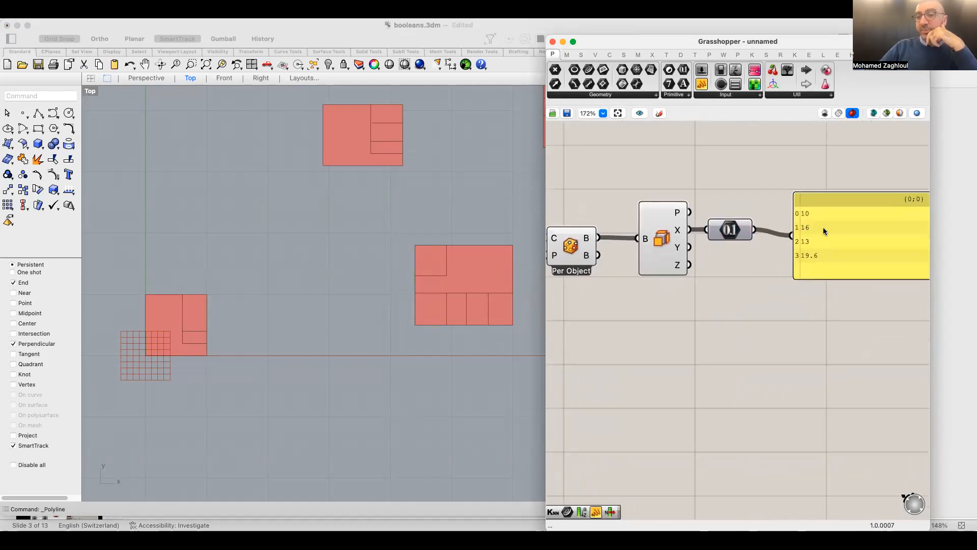
right_drag(758, 303, 789, 306)
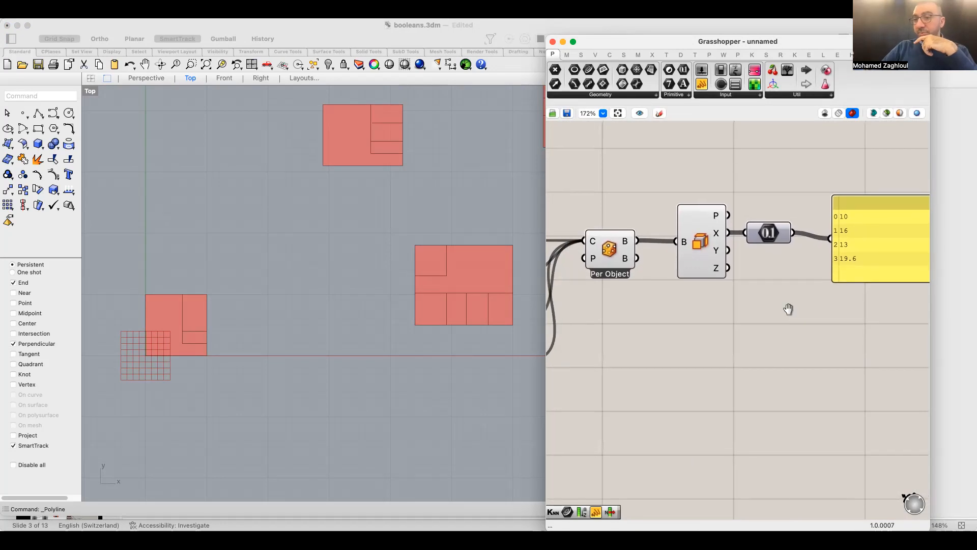
drag(729, 250, 746, 233)
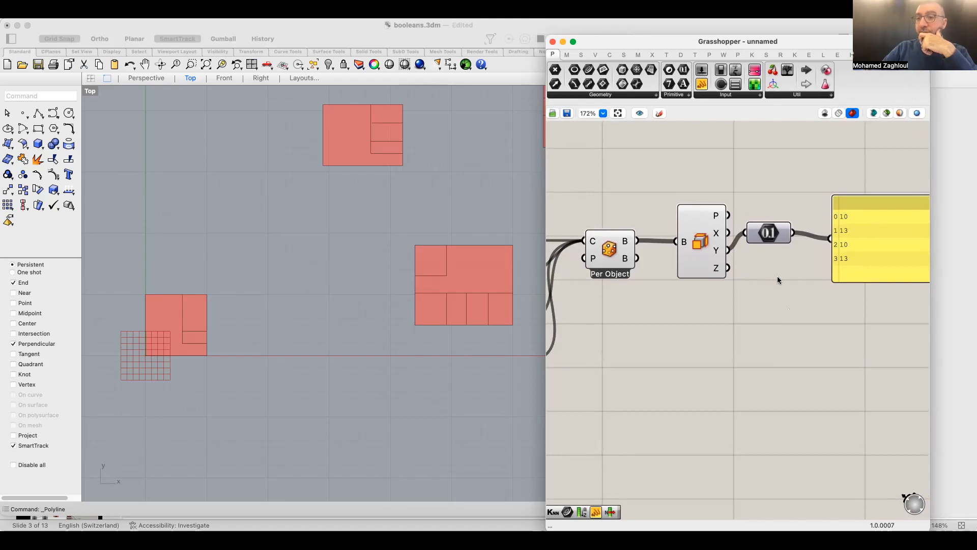
Delete the Number parameter and the Panel beside the Deconstruct Box
right_drag(779, 279, 705, 285)
drag(848, 321, 708, 174)
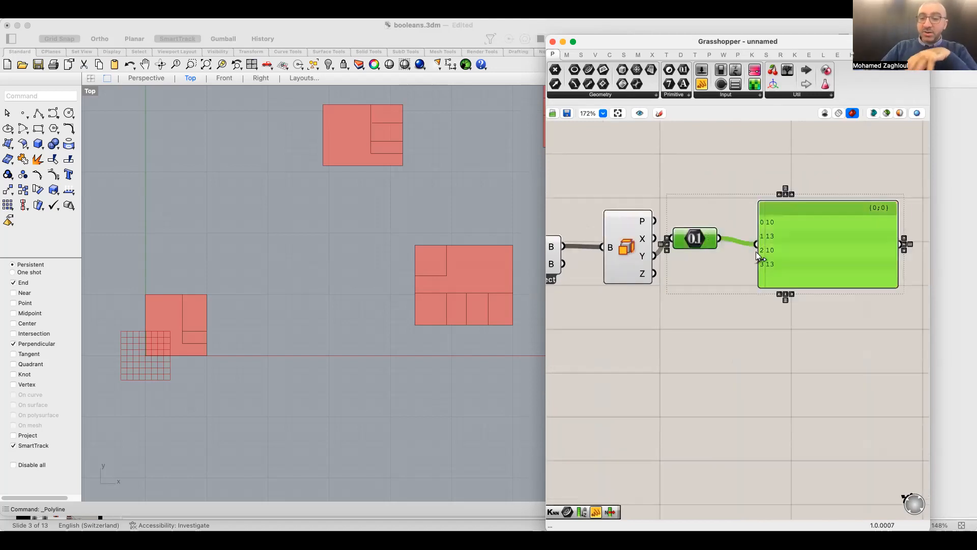
key(Delete)
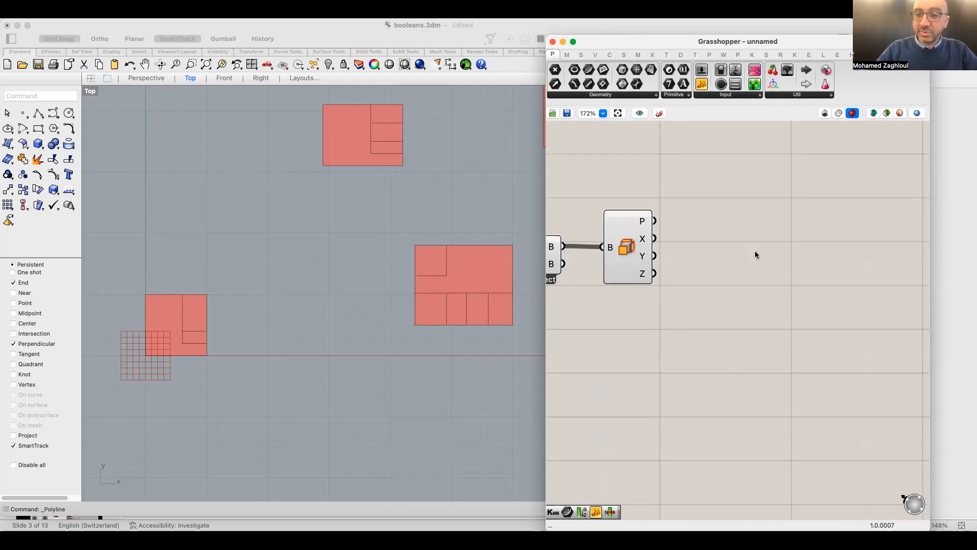
Add a Construct Point component and connect the Deconstruct Box's X and Y outputs to its X and Y inputs
double_click(718, 243)
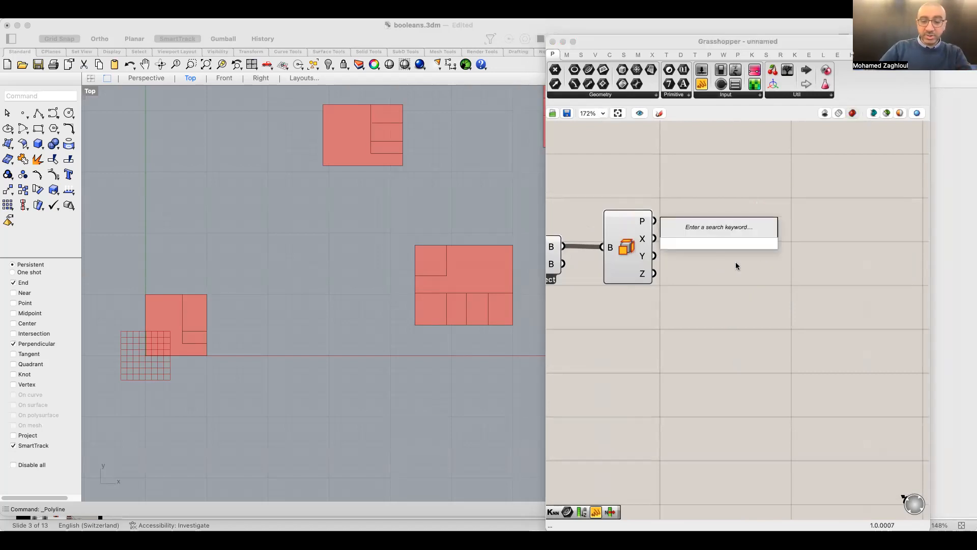
text(construc)
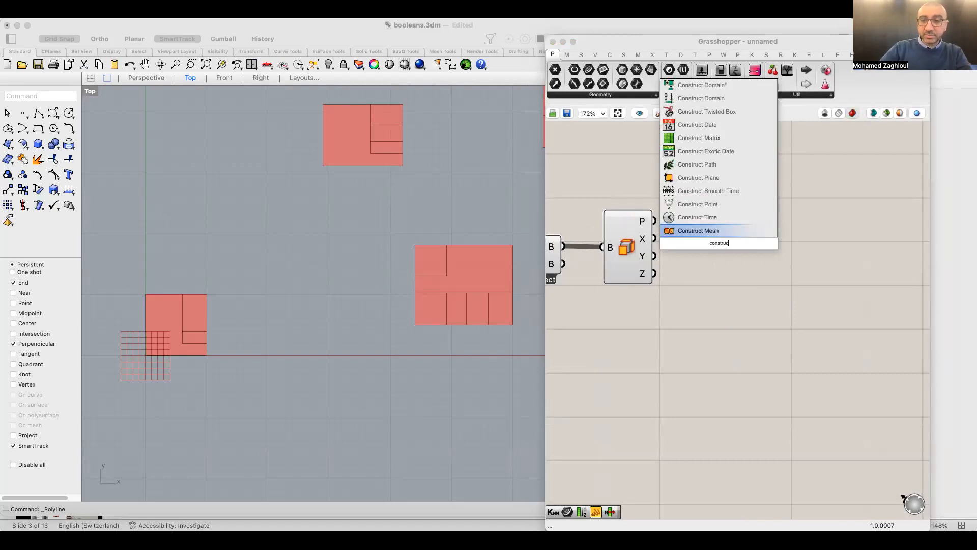
text(t)
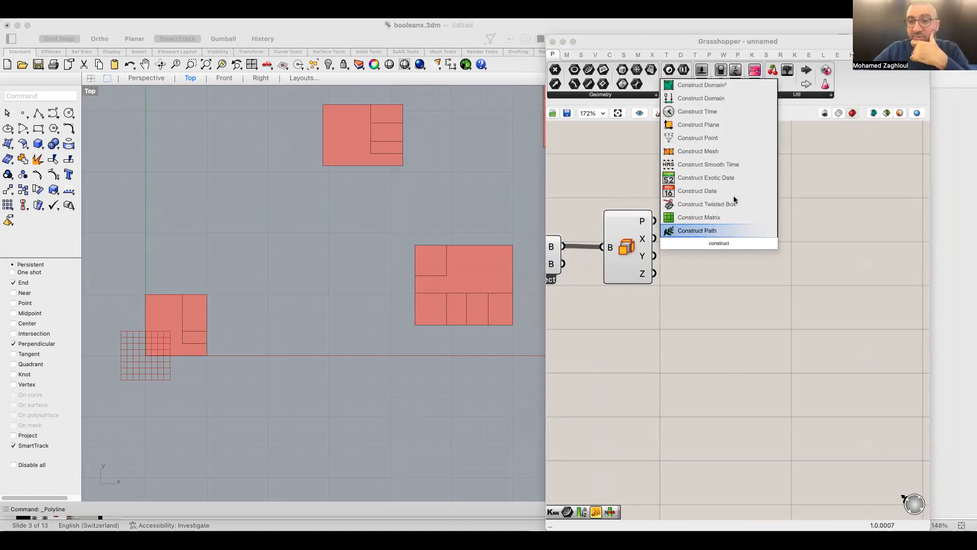
click(719, 139)
drag(706, 251, 701, 261)
scroll(678, 242, up, 1)
drag(652, 238, 688, 256)
scroll(374, 302, down, 4)
scroll(325, 293, up, 4)
scroll(274, 294, down, 2)
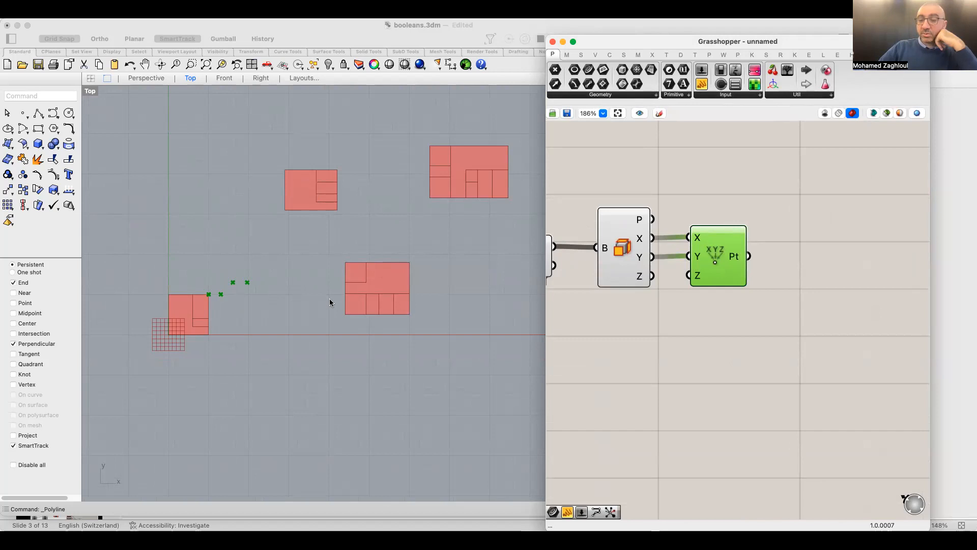
scroll(375, 303, up, 6)
right_drag(296, 270, 366, 245)
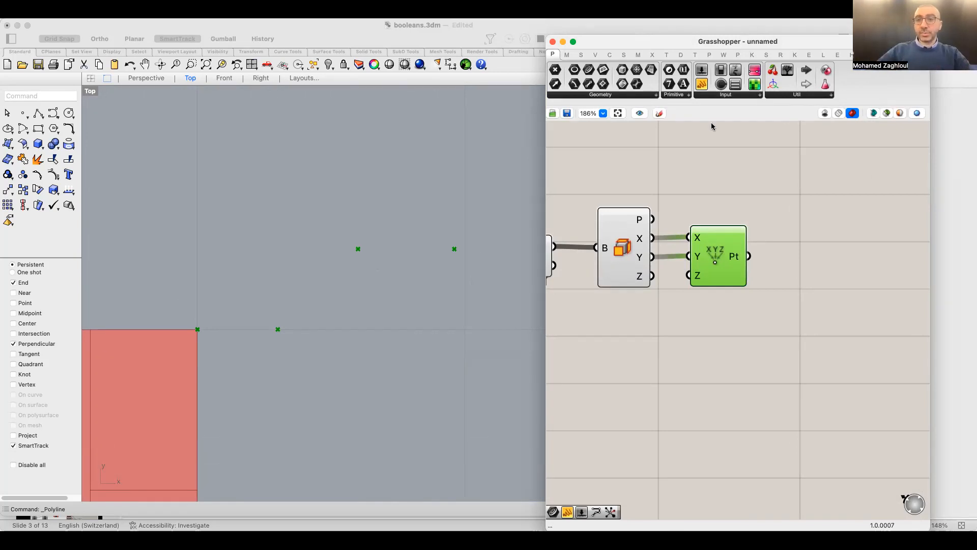
Place a Panel beside Construct Point and connect the Pt output to it to read the points' coordinates
drag(864, 262, 863, 261)
drag(749, 256, 786, 260)
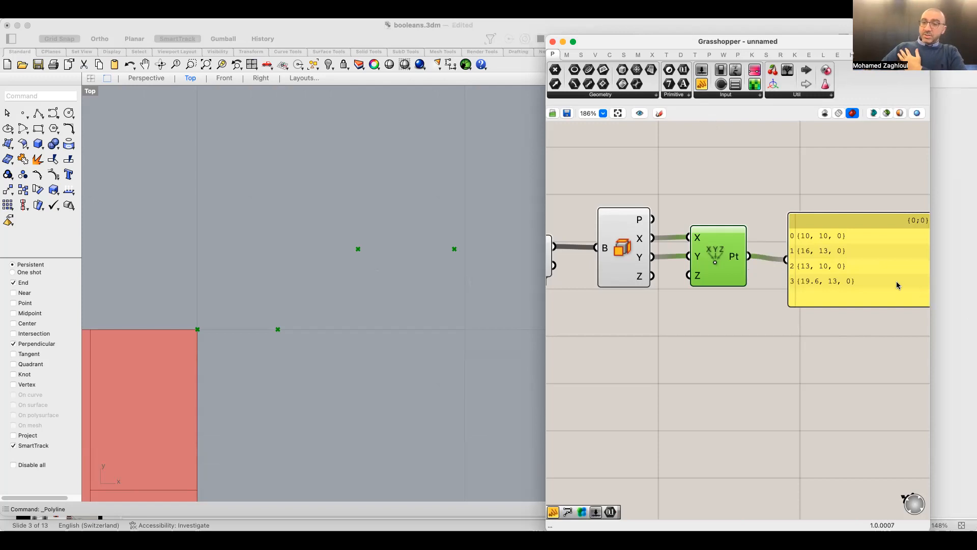
scroll(895, 274, up, 6)
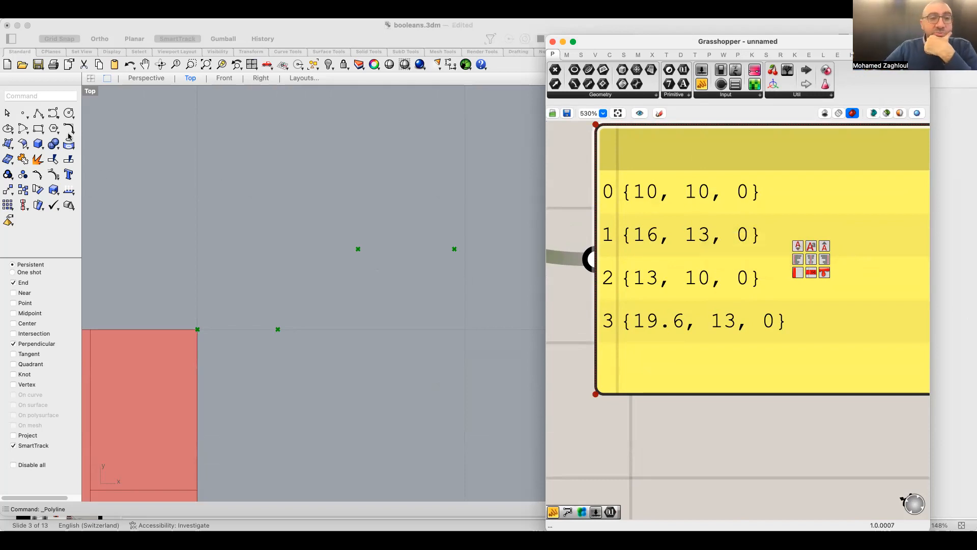
In Rhino's Top view, draw a rectangle about 5 by 4 units beside the first room layout
click(38, 128)
scroll(149, 217, down, 3)
click(285, 309)
click(343, 356)
click(342, 344)
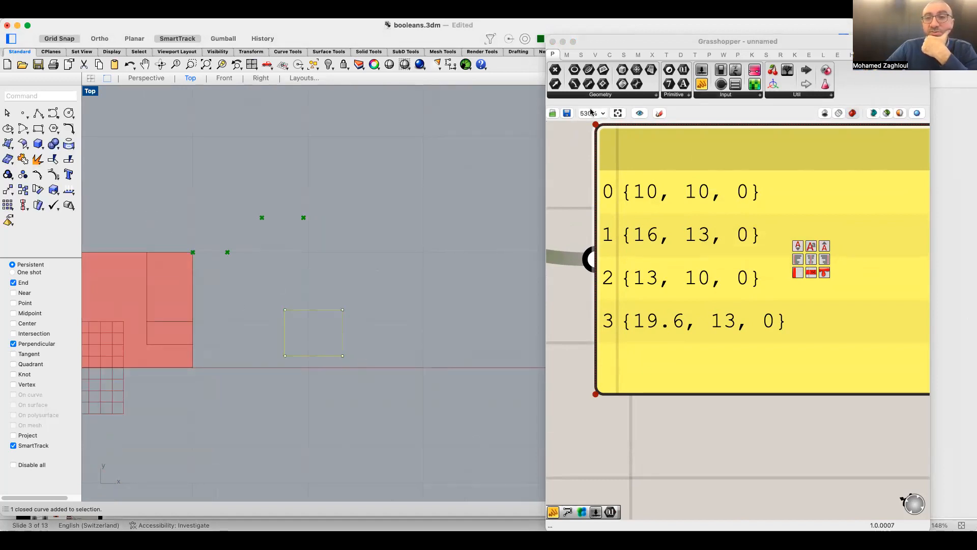
Add a Curve parameter below the proposals' component chain and reference the newly drawn rectangle in it
click(720, 278)
scroll(788, 206, down, 8)
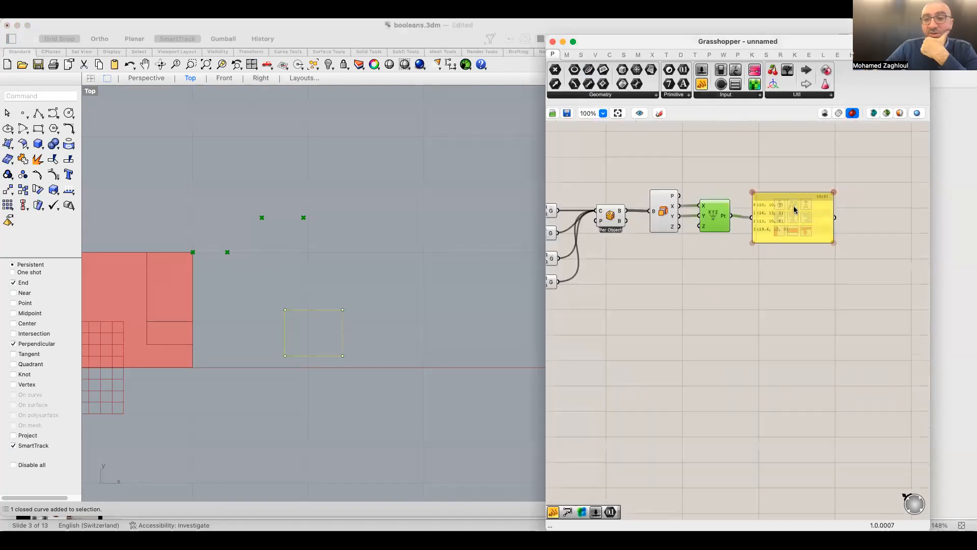
scroll(792, 206, down, 1)
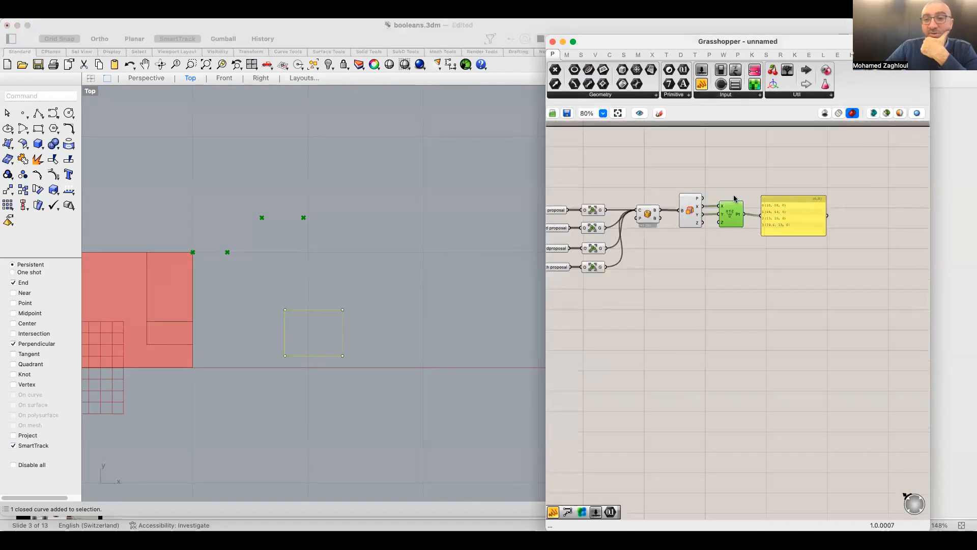
click(673, 319)
drag(587, 70, 678, 314)
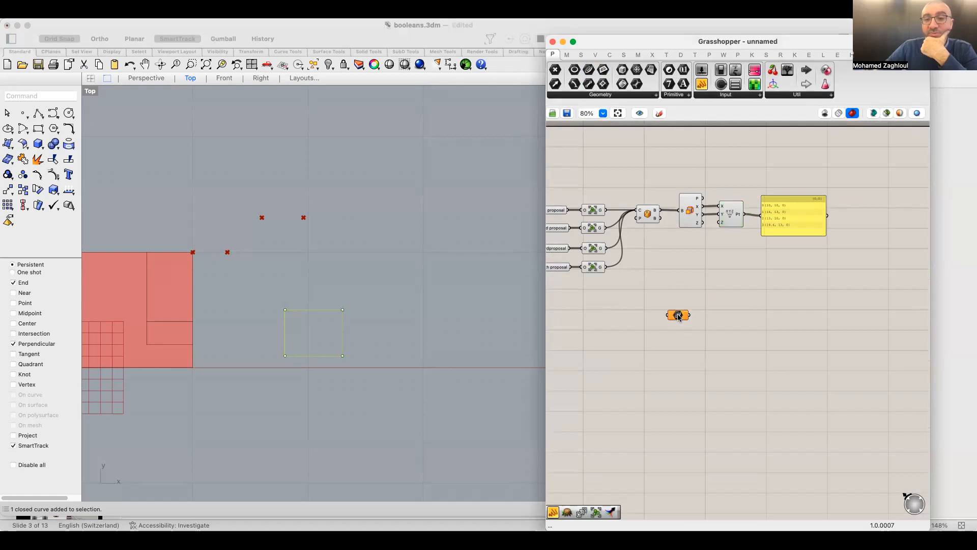
scroll(679, 324, up, 3)
right_click(678, 306)
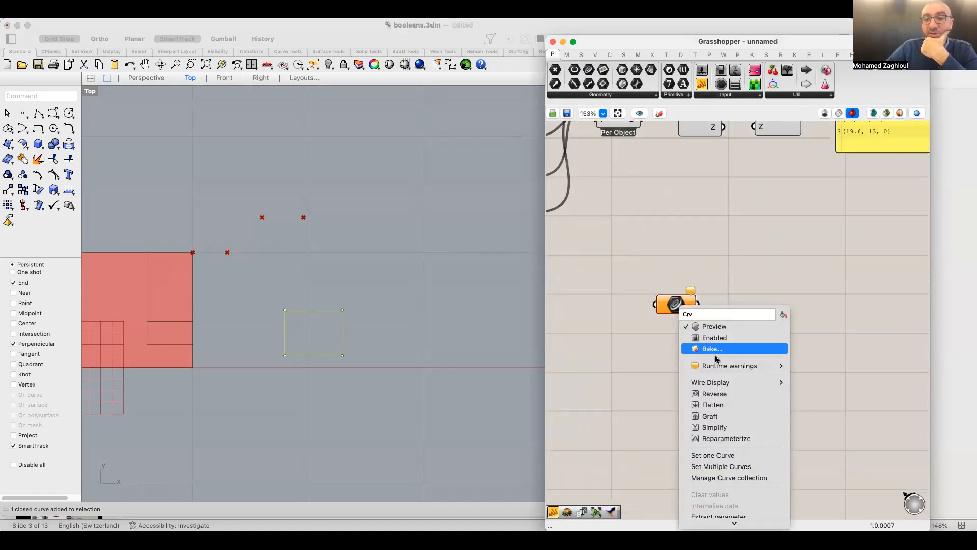
click(744, 467)
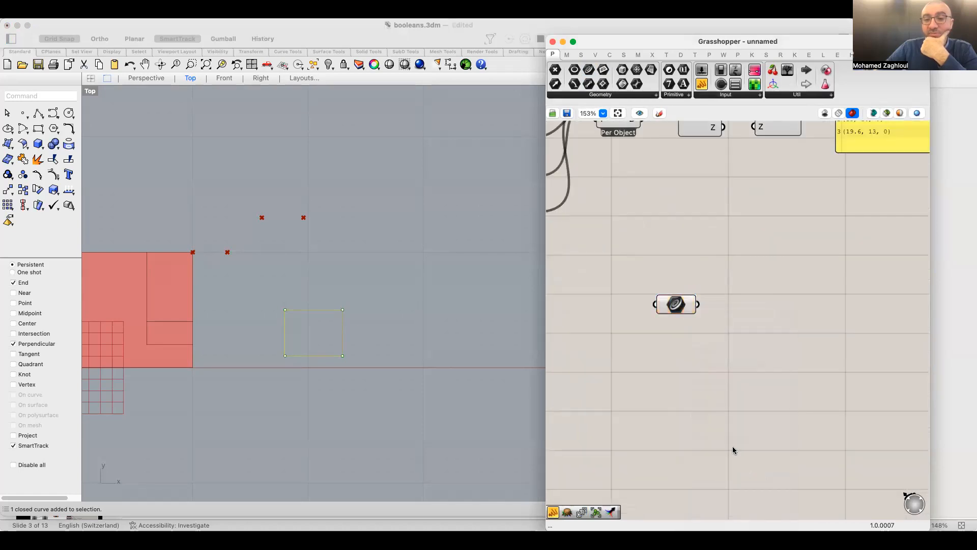
click(333, 338)
scroll(334, 338, up, 5)
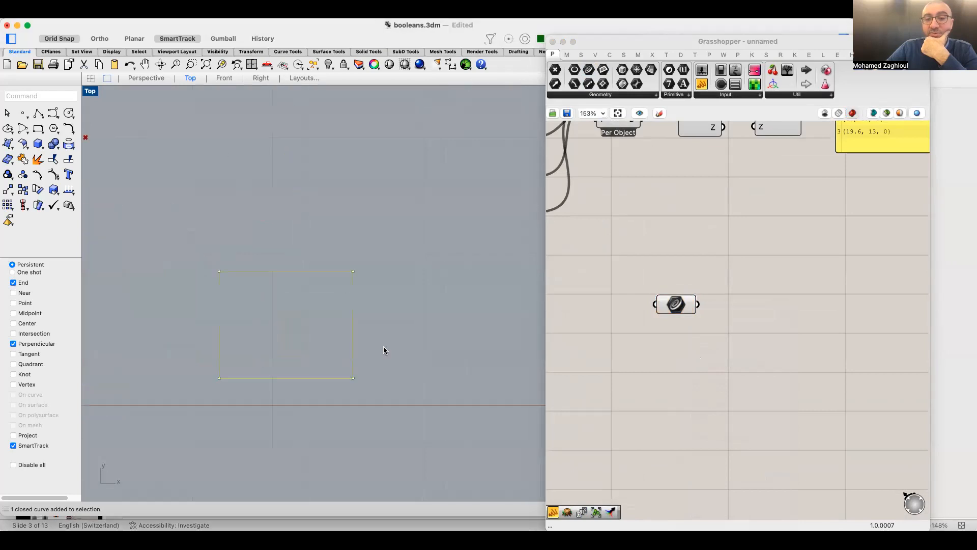
scroll(365, 300, down, 5)
Add a Bounding Box component and connect the rectangle's Curve parameter to its content input
click(761, 273)
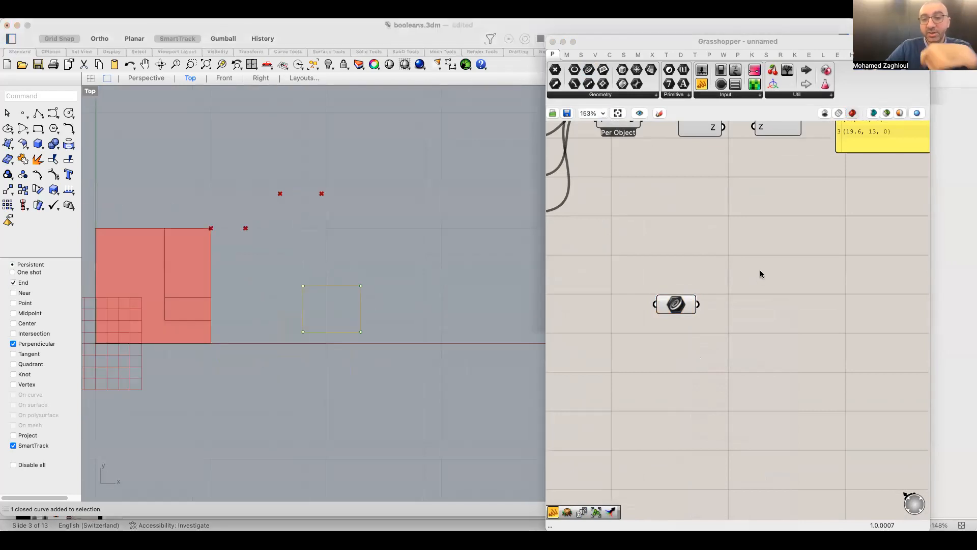
double_click(760, 270)
text(bounding)
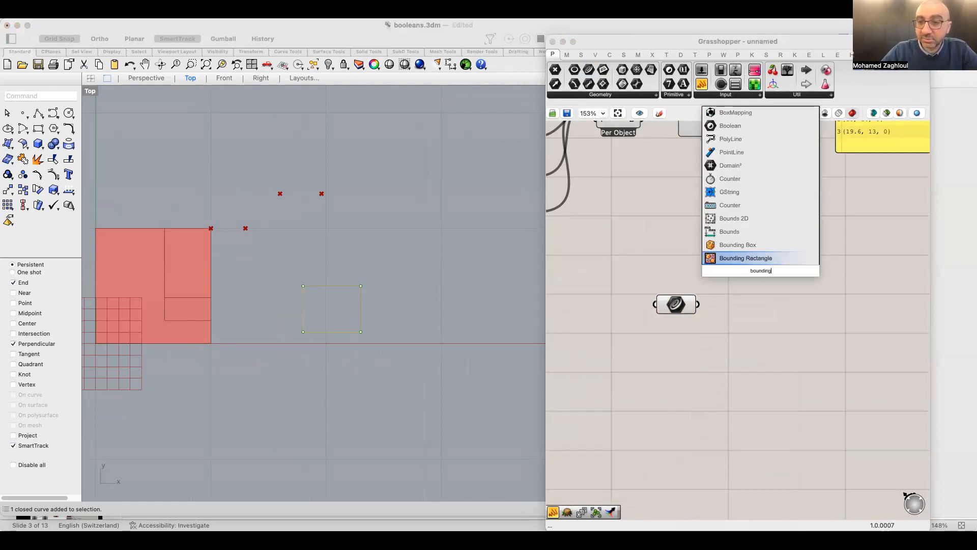
click(738, 245)
drag(683, 308, 707, 266)
click(762, 275)
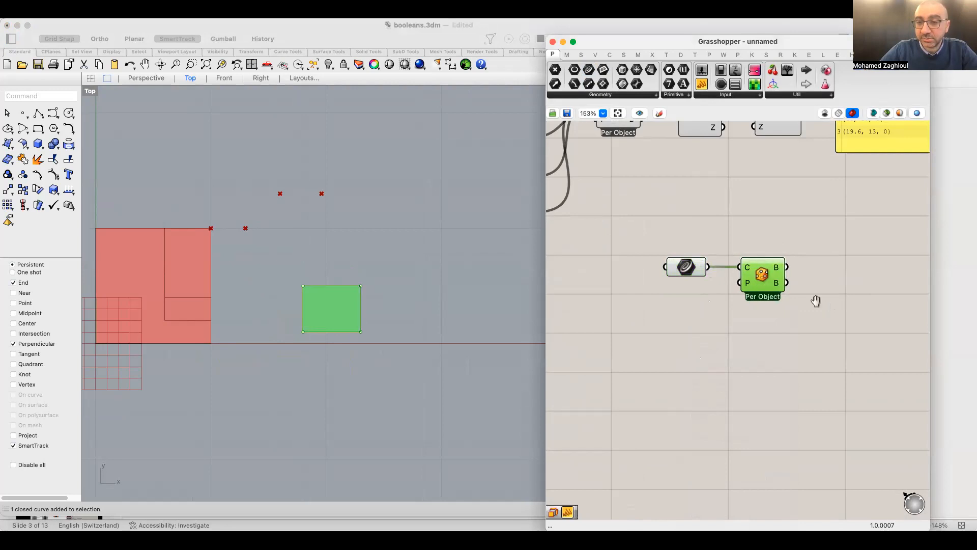
Add a Deconstruct Box component and connect the rectangle's bounding box to its B input
right_drag(812, 296, 731, 303)
click(774, 284)
double_click(773, 284)
text(decons)
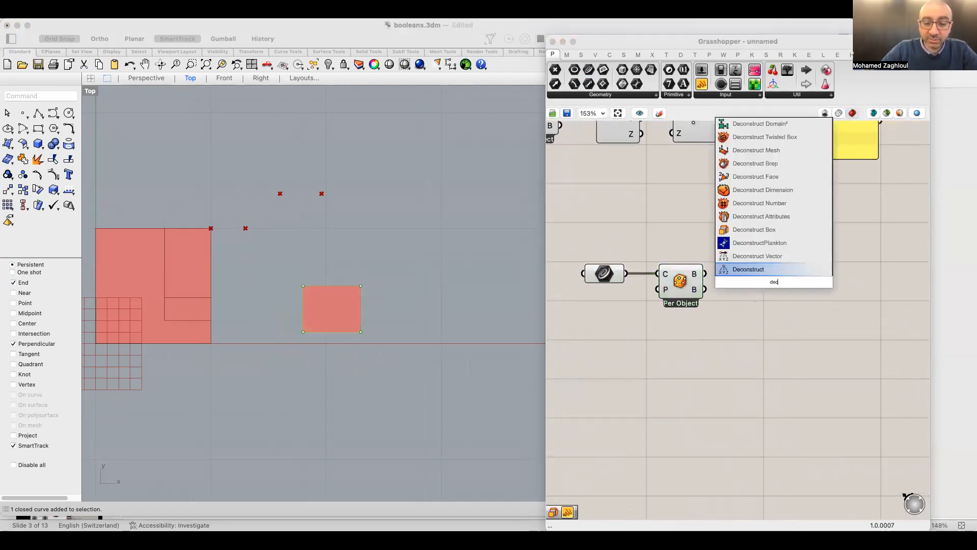
click(754, 229)
drag(773, 284, 750, 275)
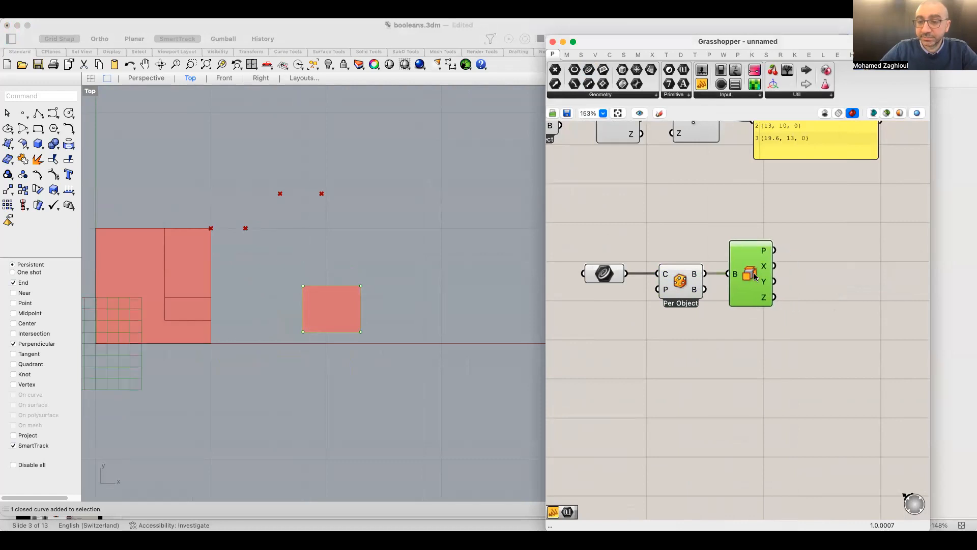
Add two Number parameters and feed them with the X and Y outputs of the rectangle's Deconstruct Box
right_drag(750, 265, 721, 281)
drag(687, 75, 774, 284)
drag(792, 161, 888, 192)
right_drag(874, 255, 856, 300)
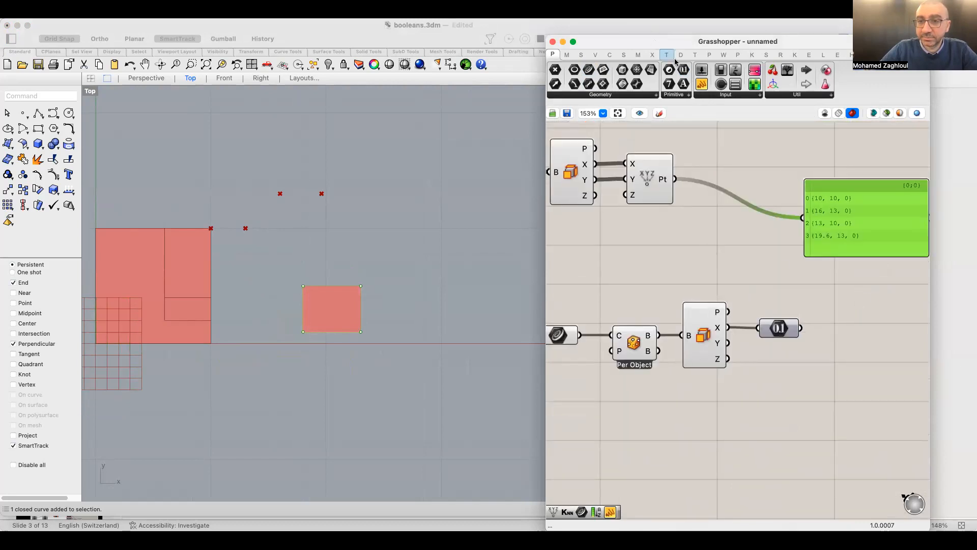
key(ctrl+v)
drag(729, 343, 778, 349)
Read the rectangle's dimensions by connecting the X Number parameter, then the Y Number parameter, to the Panel
right_drag(823, 242, 802, 244)
drag(803, 244, 824, 325)
scroll(834, 330, up, 3)
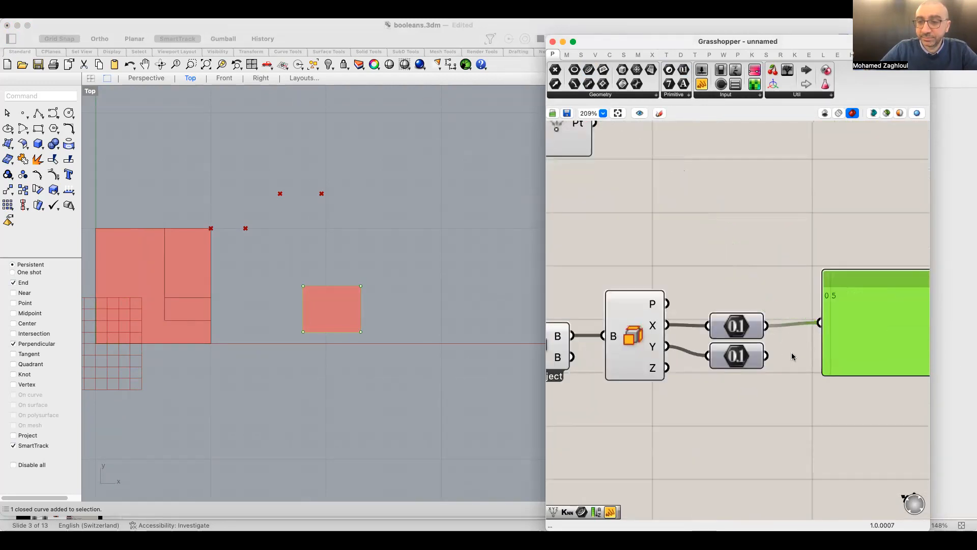
drag(766, 356, 825, 320)
Add a Construct Point fed by the two Number parameters as X and Y, and connect its Pt output to the Panel
right_drag(821, 378, 688, 365)
drag(760, 335, 861, 355)
double_click(700, 313)
text(poi)
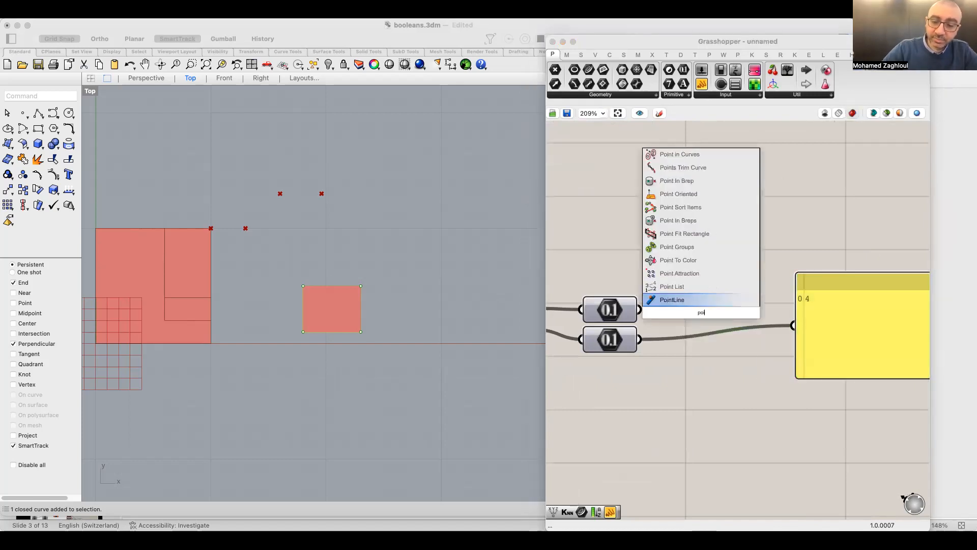
text(nt construct)
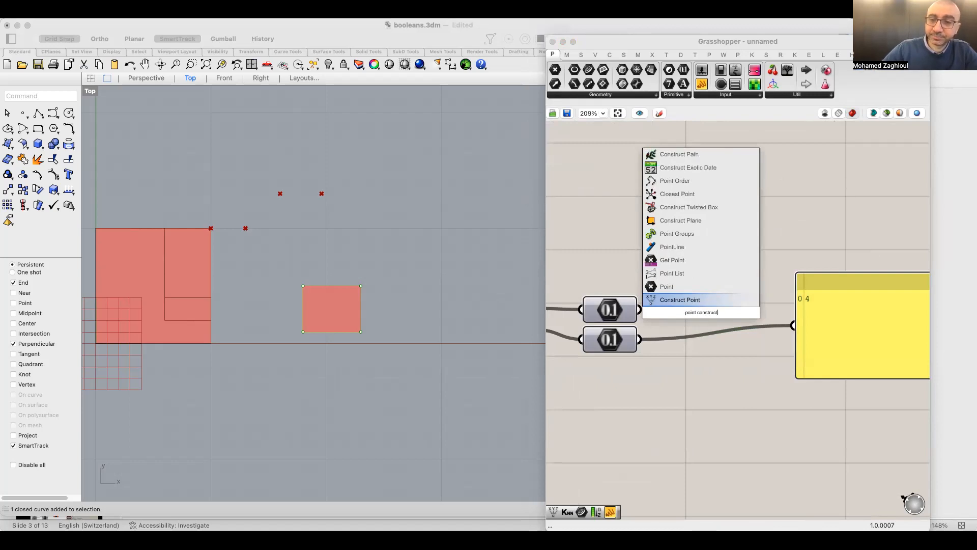
click(687, 301)
drag(690, 314, 694, 332)
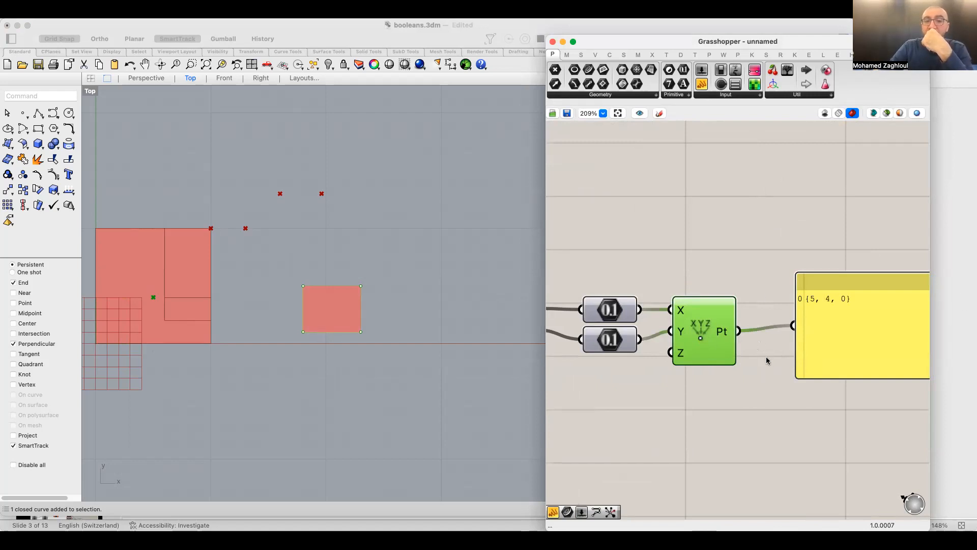
Enlarge the drawn rectangle in Rhino to 14 by 14 units and place it just below the x-axis, beyond the first layout
scroll(370, 305, down, 3)
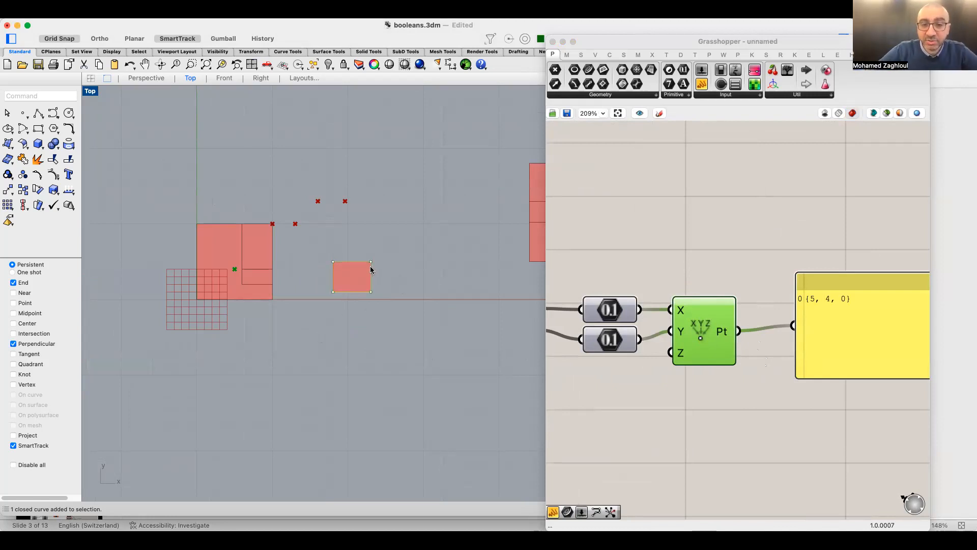
drag(392, 306, 367, 254)
drag(371, 291, 439, 292)
key(Escape)
drag(408, 187, 385, 322)
click(425, 353)
right_drag(475, 311, 362, 337)
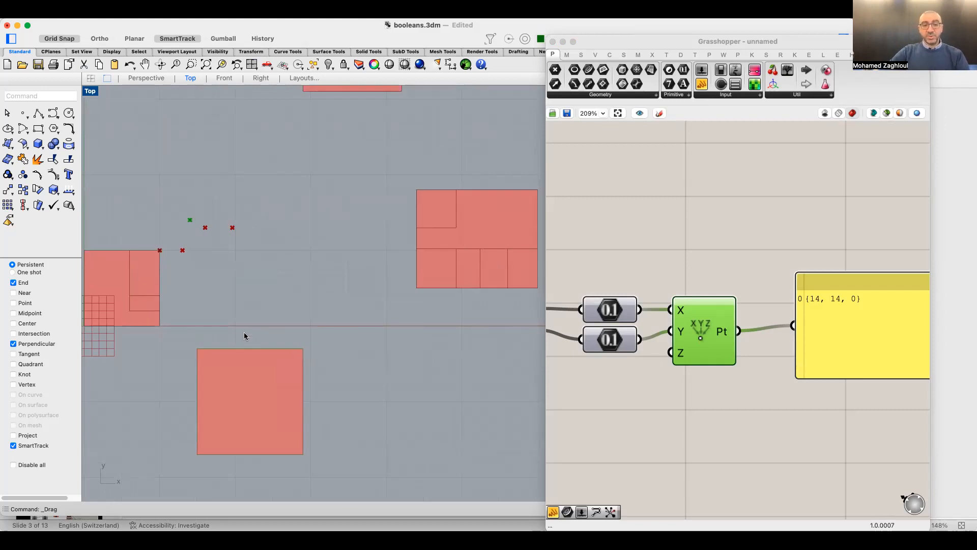
drag(286, 349, 305, 342)
scroll(288, 305, down, 5)
scroll(203, 301, up, 4)
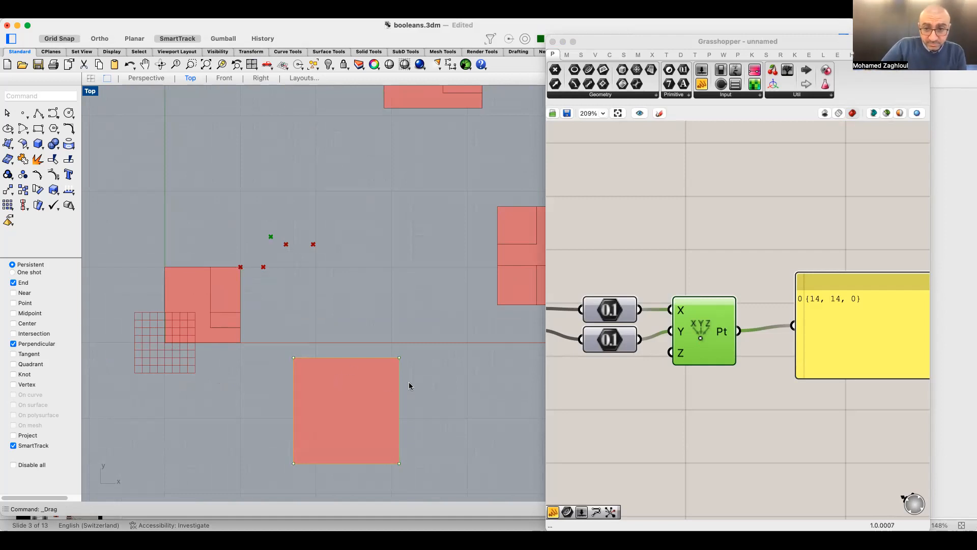
Select the rectangle's whole component chain and widen the Grasshopper window
right_drag(760, 269, 737, 337)
scroll(737, 337, down, 2)
right_drag(746, 407, 848, 391)
scroll(848, 410, down, 1)
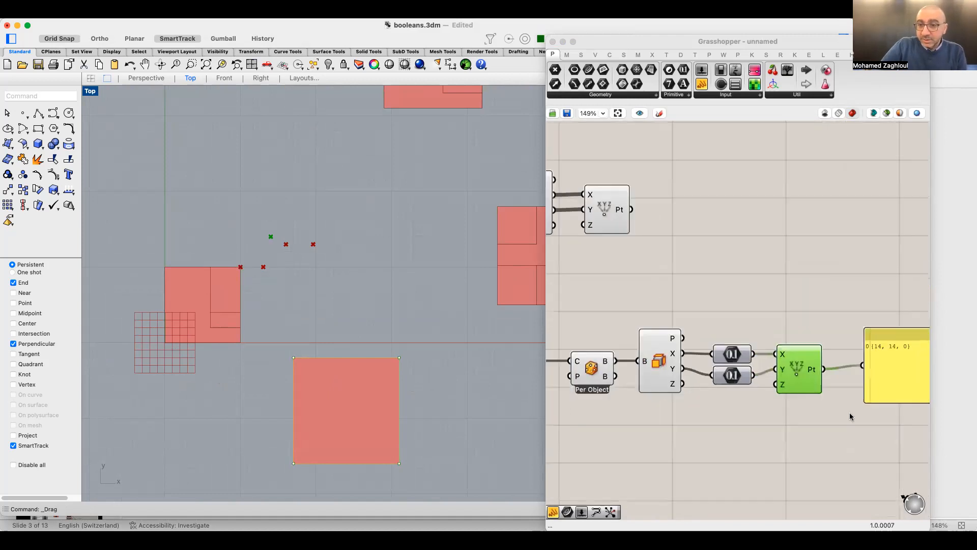
drag(882, 429, 517, 305)
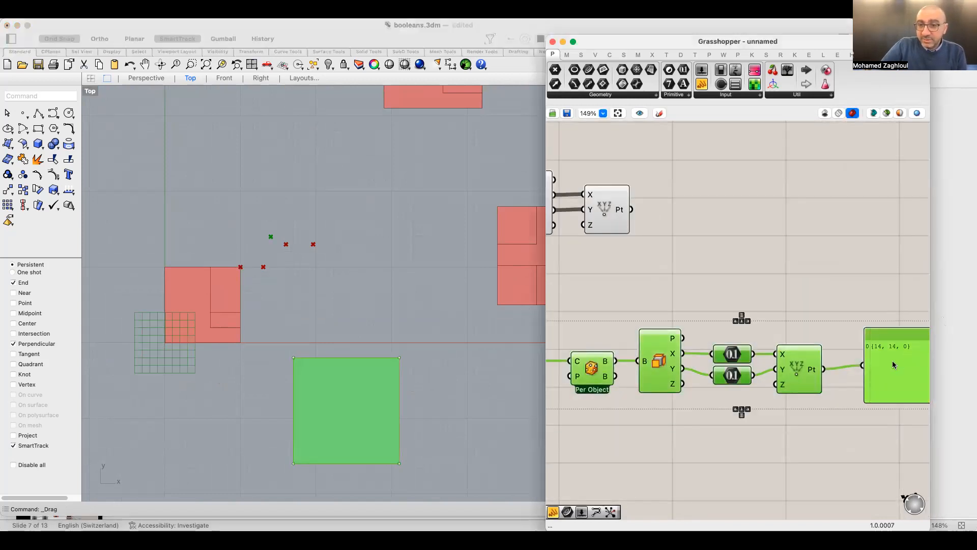
scroll(893, 360, down, 15)
scroll(891, 373, up, 10)
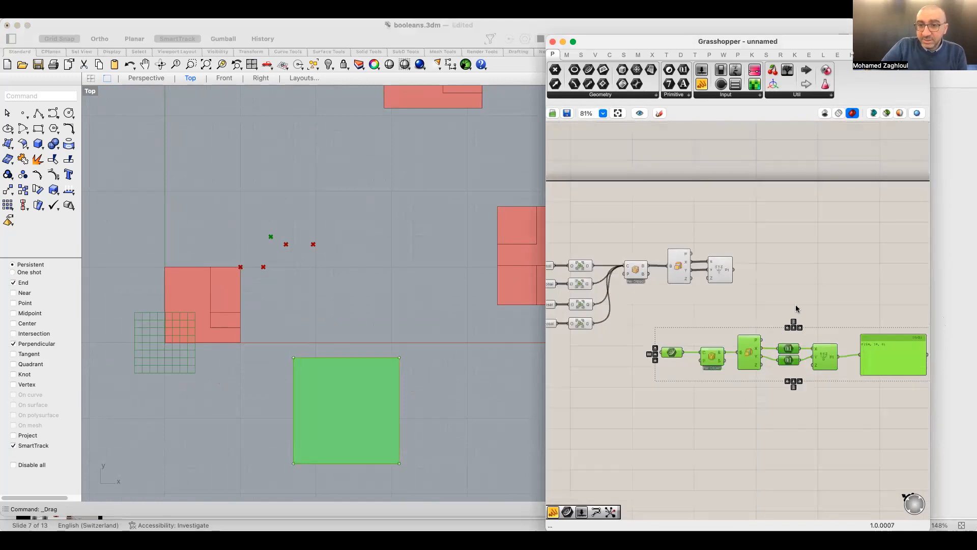
drag(545, 204, 438, 206)
Move the proposals' Construct Point component well to the right of its Deconstruct Box, leaving free space between them
scroll(631, 275, up, 8)
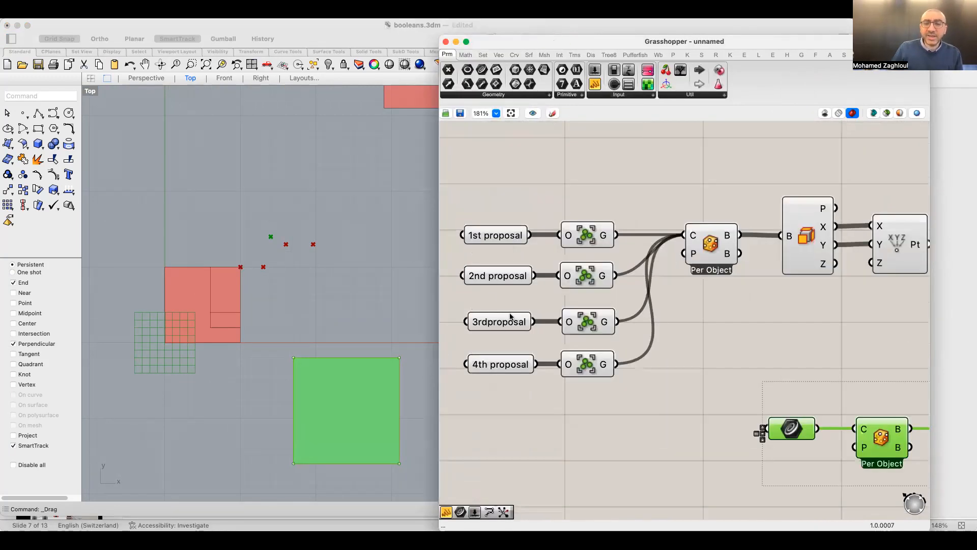
mouse_move(511, 316)
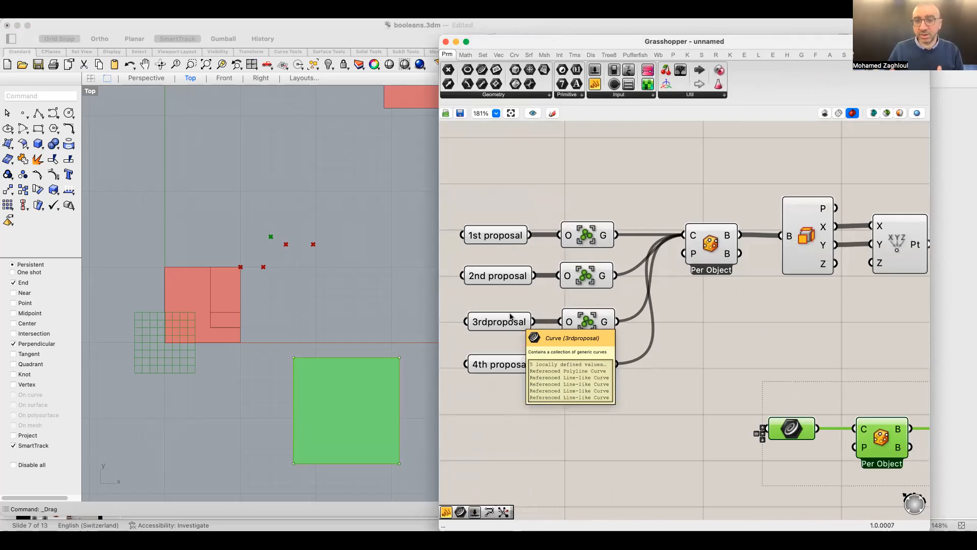
scroll(697, 224, right, 5)
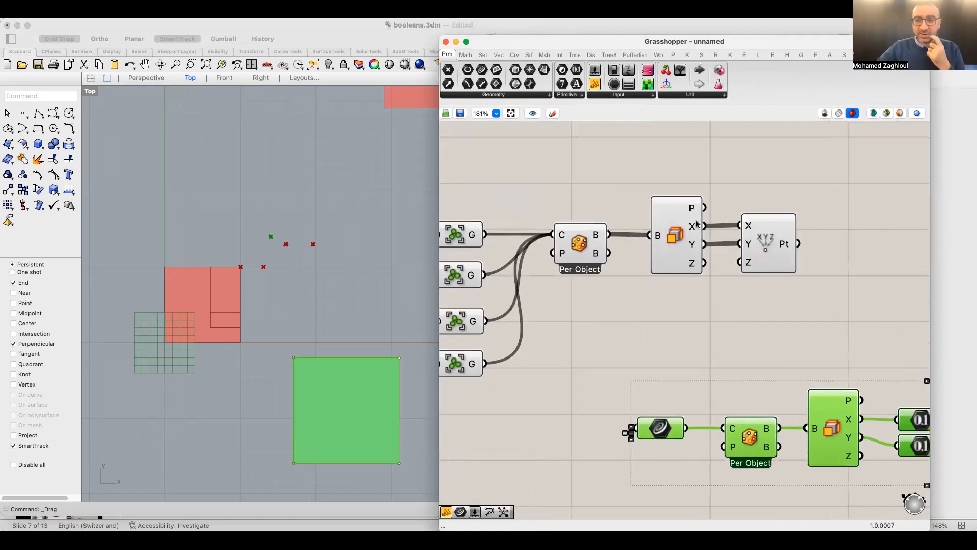
drag(670, 250, 674, 249)
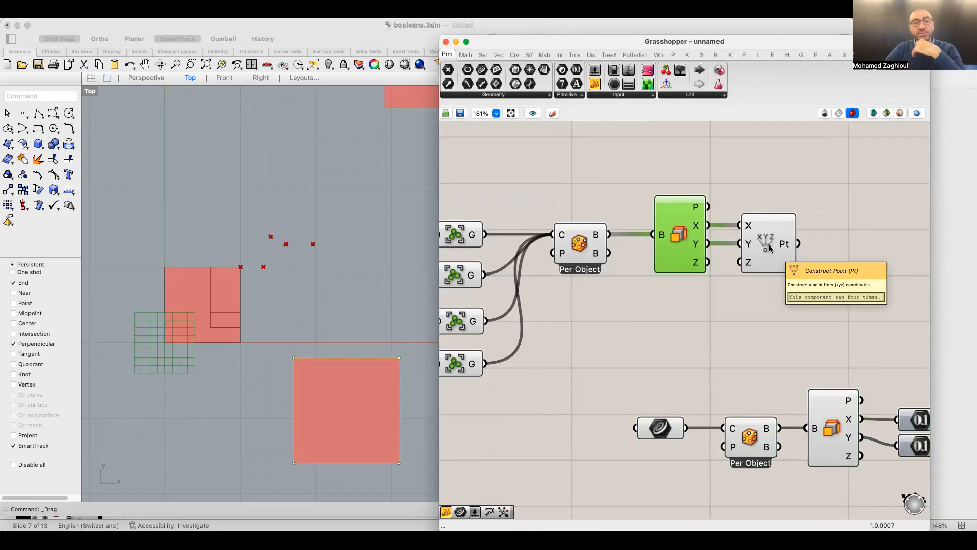
right_drag(822, 291, 633, 275)
scroll(802, 348, down, 1)
drag(593, 231, 801, 231)
right_drag(871, 356, 698, 348)
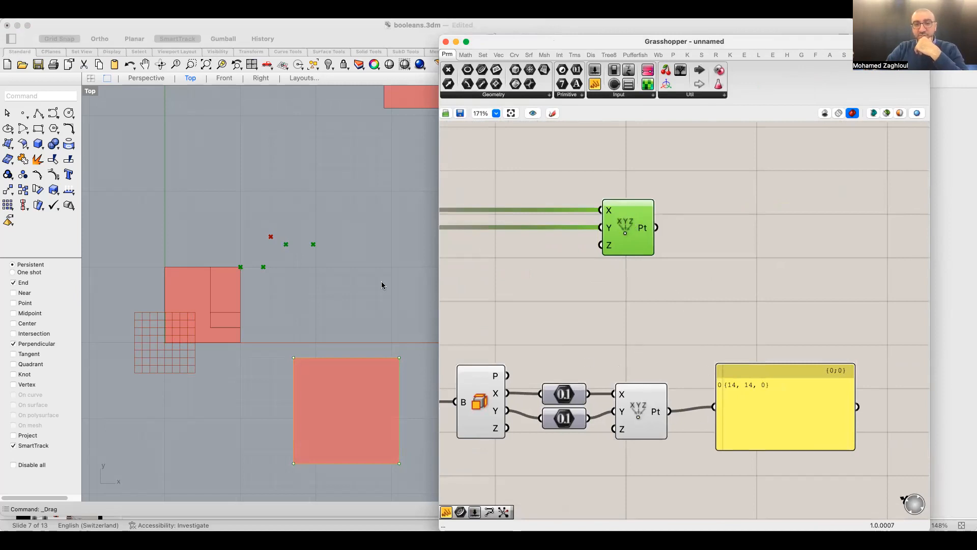
Add a Distance component on the canvas between the proposals' Construct Point and the rectangle's Panel
scroll(240, 283, down, 5)
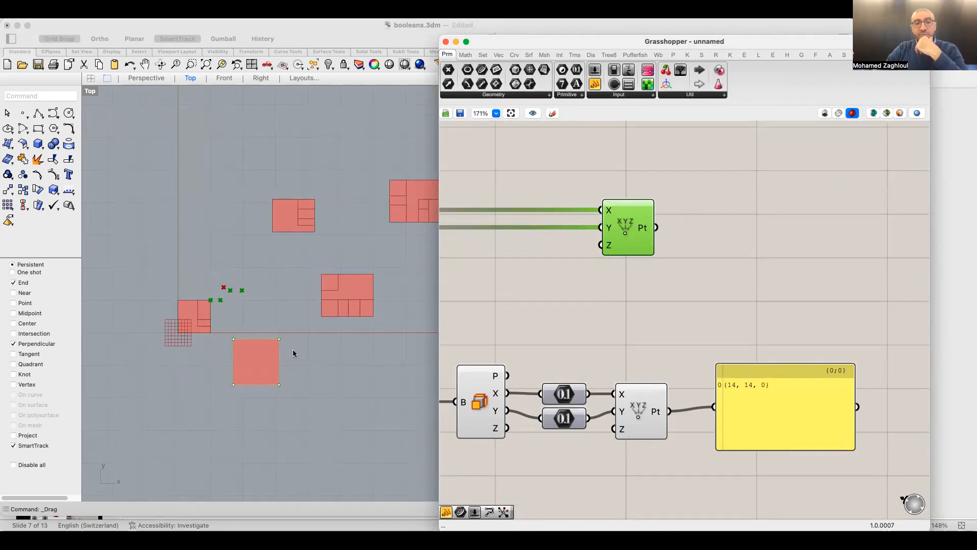
scroll(253, 353, up, 5)
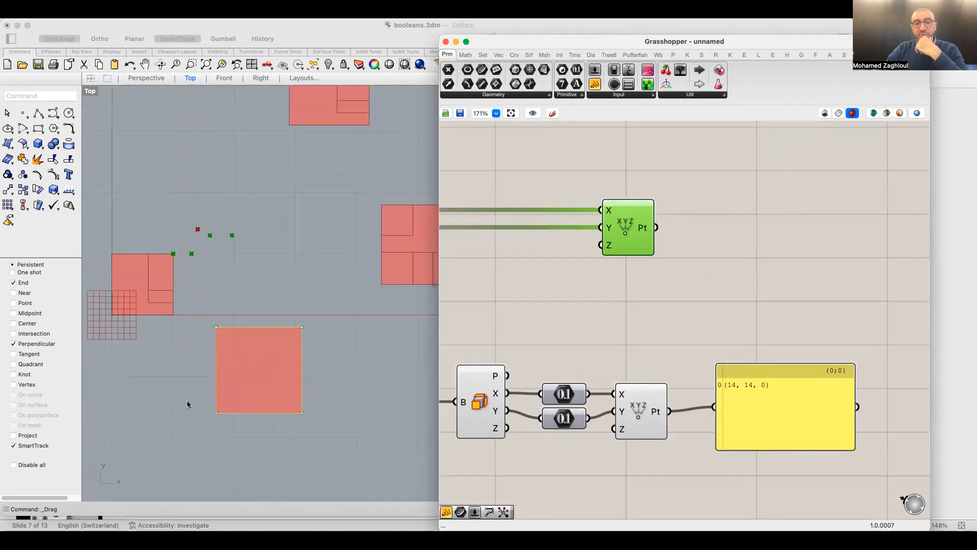
double_click(711, 315)
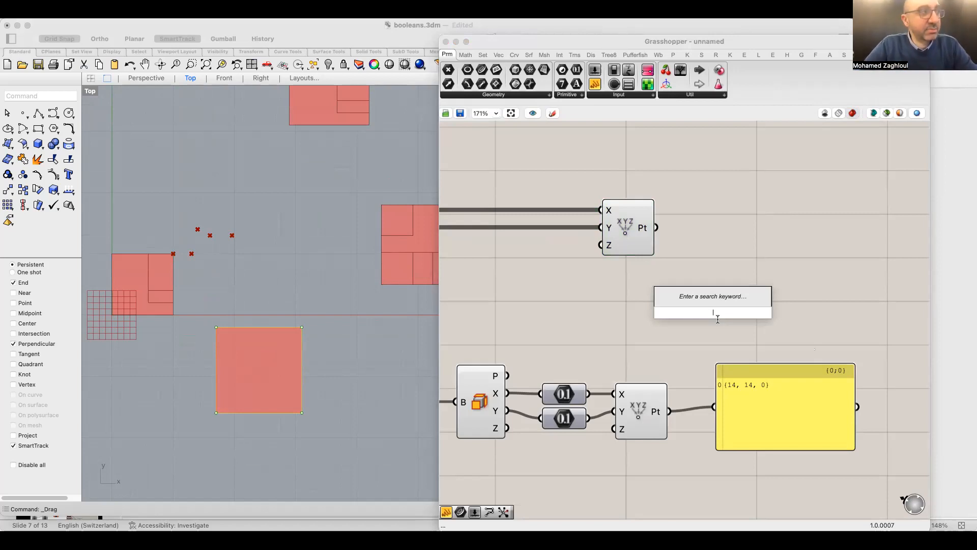
text(distance)
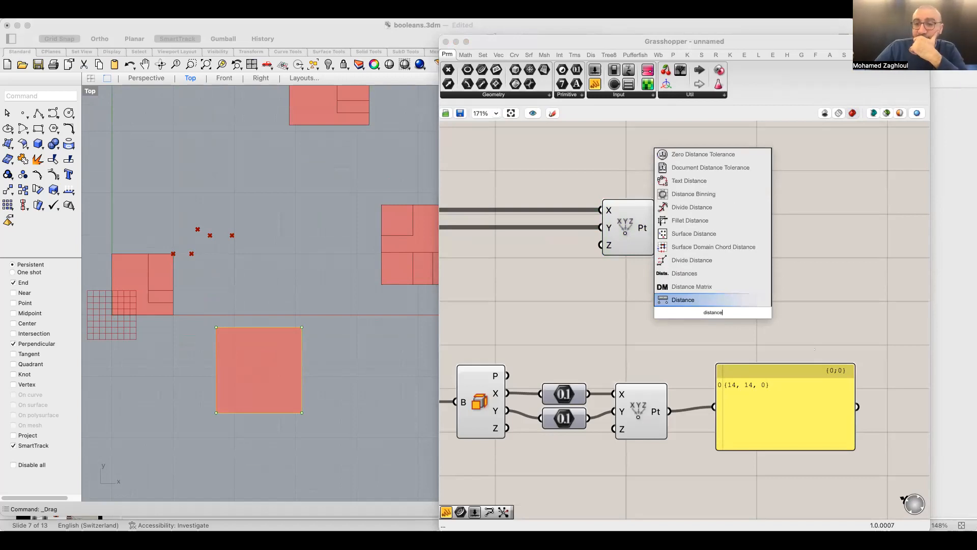
key(Escape)
double_click(724, 289)
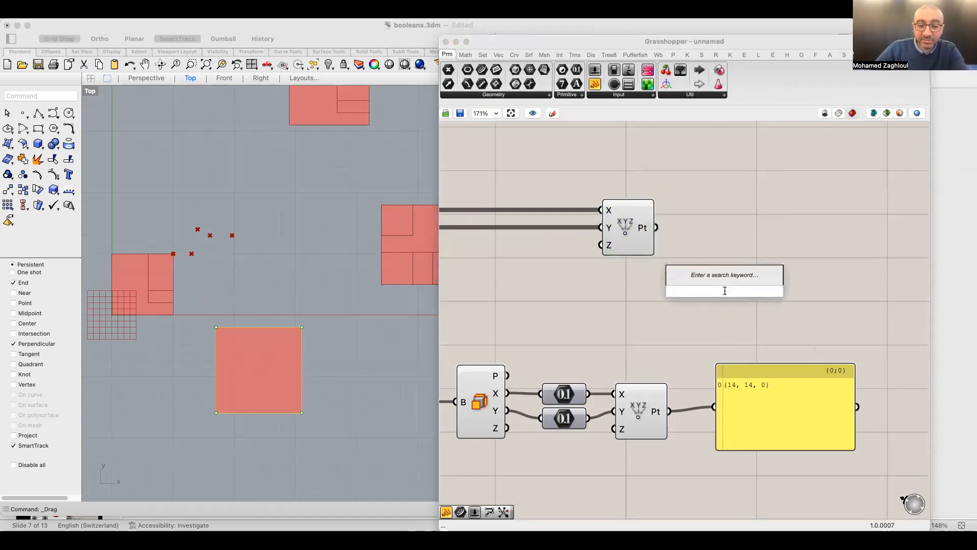
text(distance)
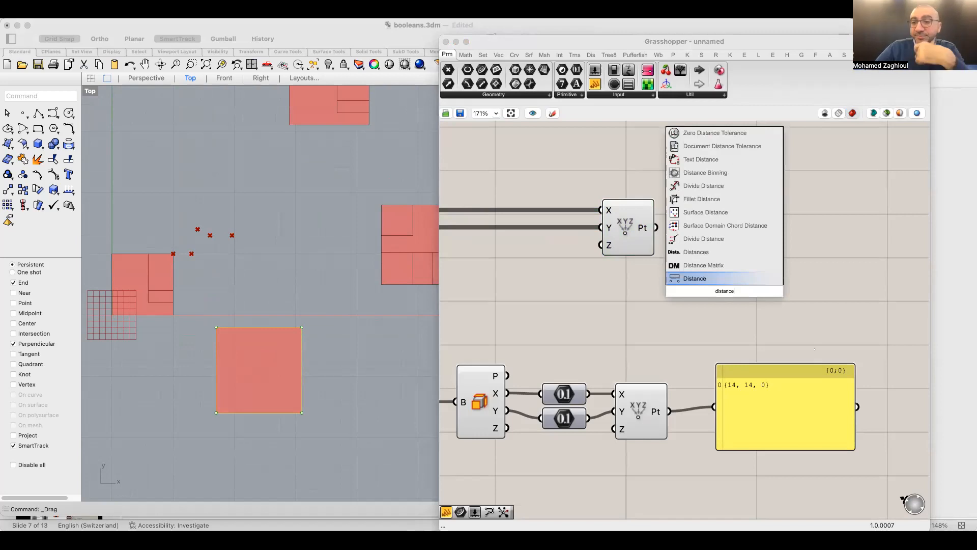
click(683, 279)
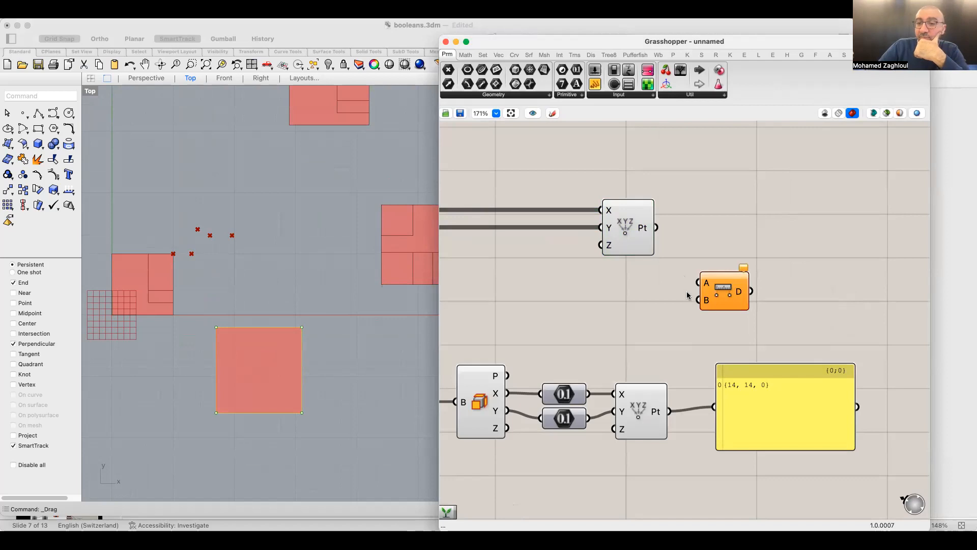
Connect the proposals' points to the Distance component's A input and the rectangle's point to its B input
drag(673, 249, 680, 265)
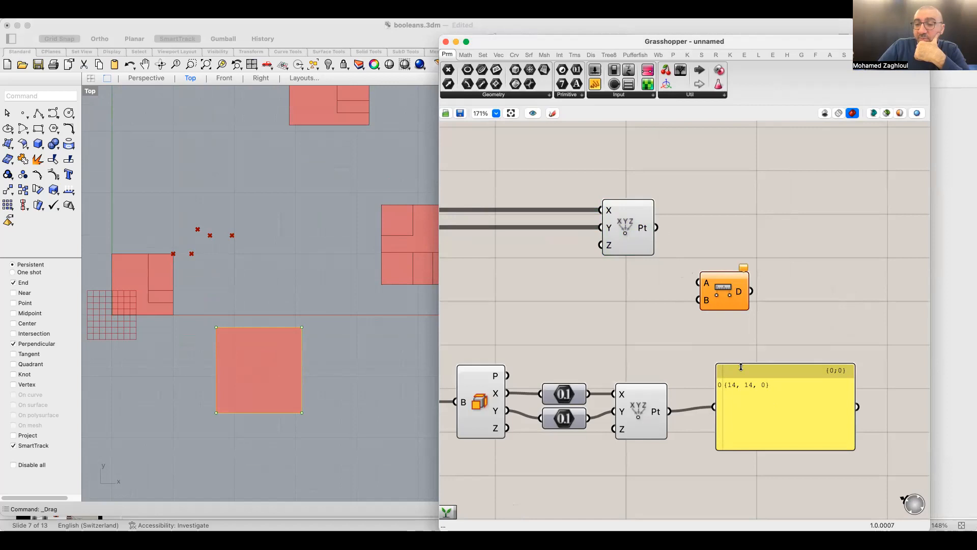
drag(670, 412, 698, 300)
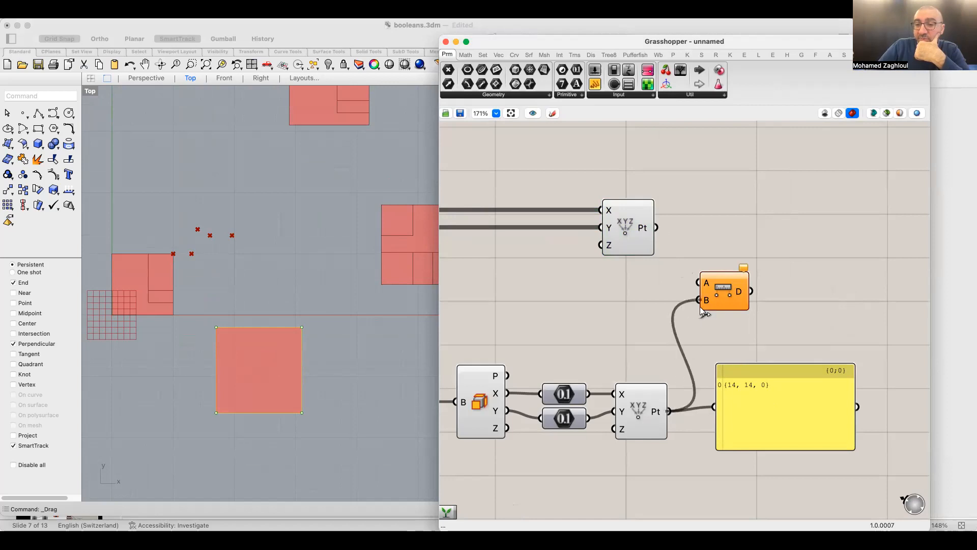
mouse_move(650, 230)
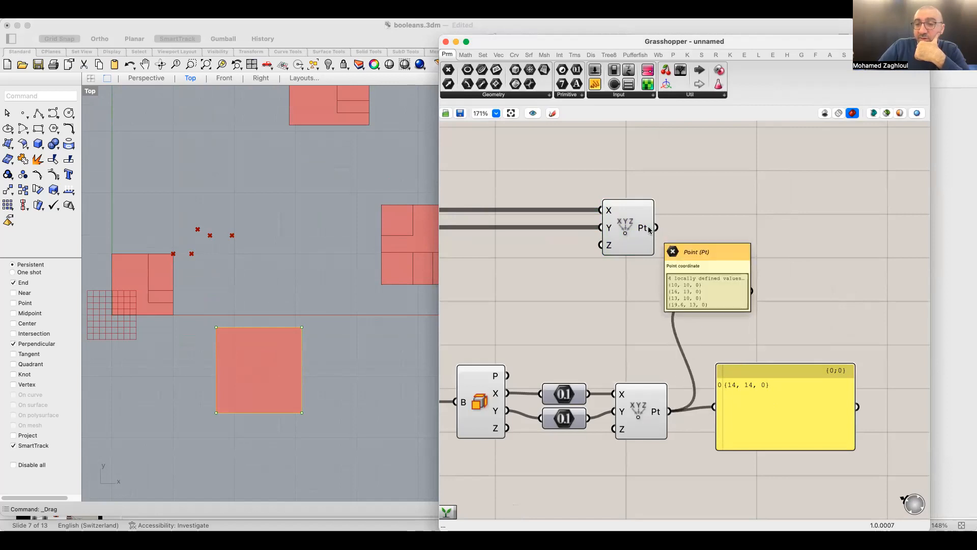
scroll(356, 255, down, 5)
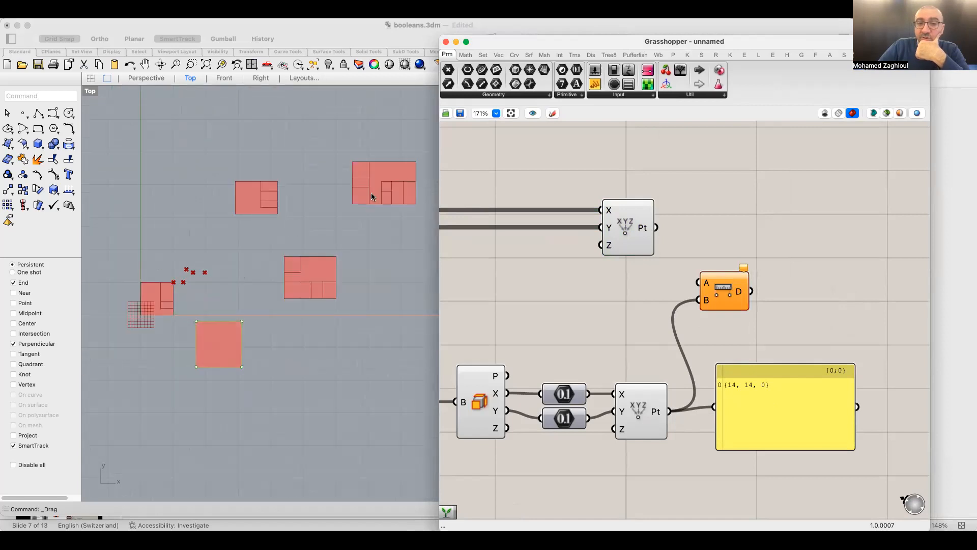
drag(657, 227, 698, 282)
Move the Panel up beside the Distance component and feed it the D output
drag(773, 383, 848, 274)
drag(751, 291, 800, 298)
scroll(809, 285, up, 2)
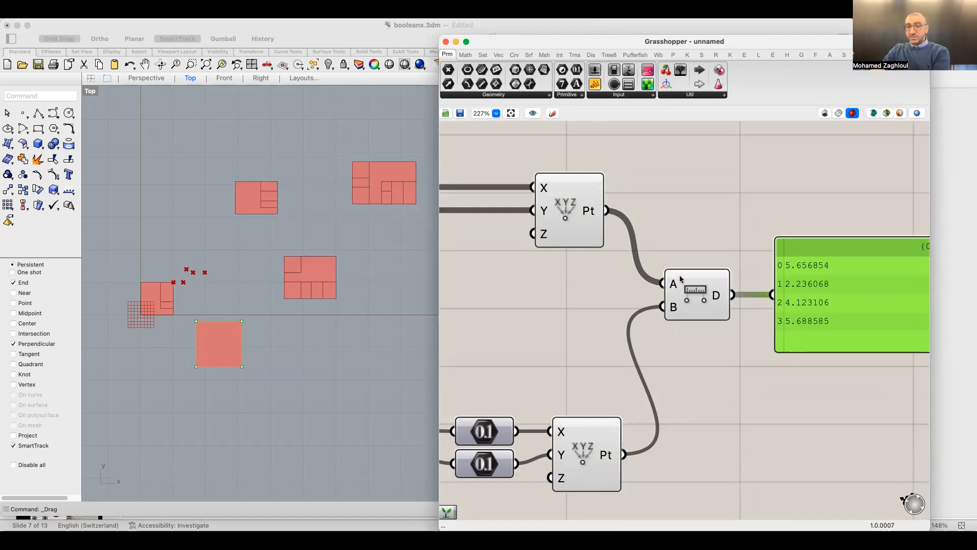
Highlight the 1st proposal by selecting its Grasshopper parameter and its layout curves in Rhino
scroll(680, 278, down, 10)
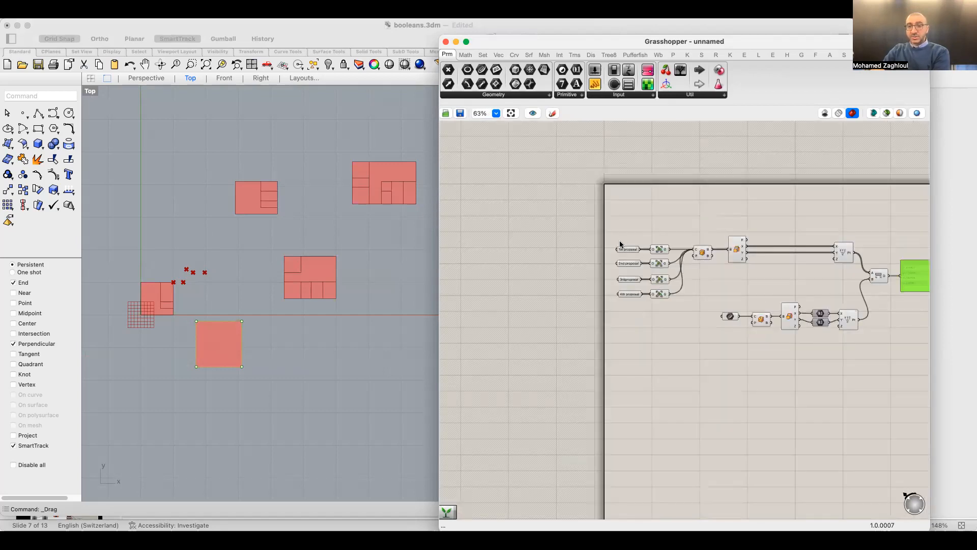
scroll(620, 244, up, 3)
click(620, 247)
click(148, 305)
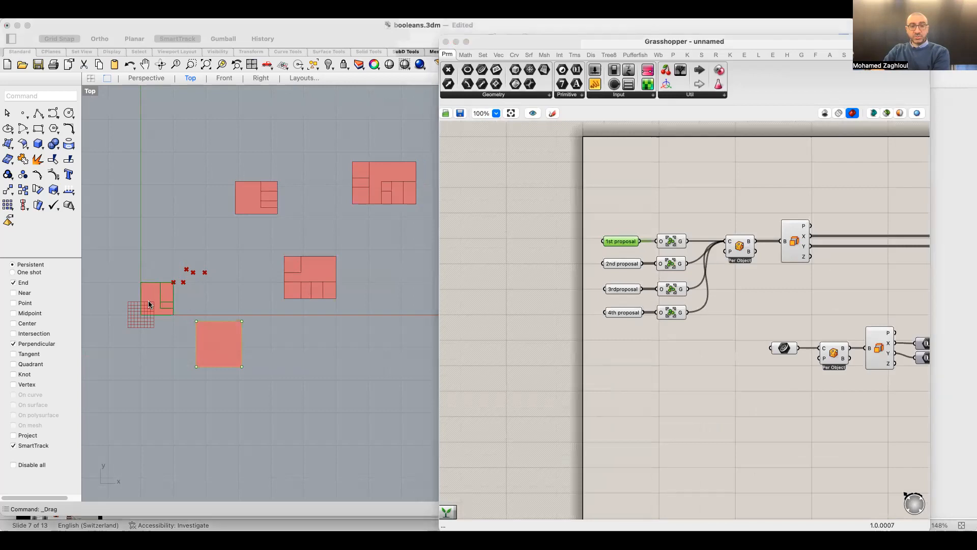
click(154, 309)
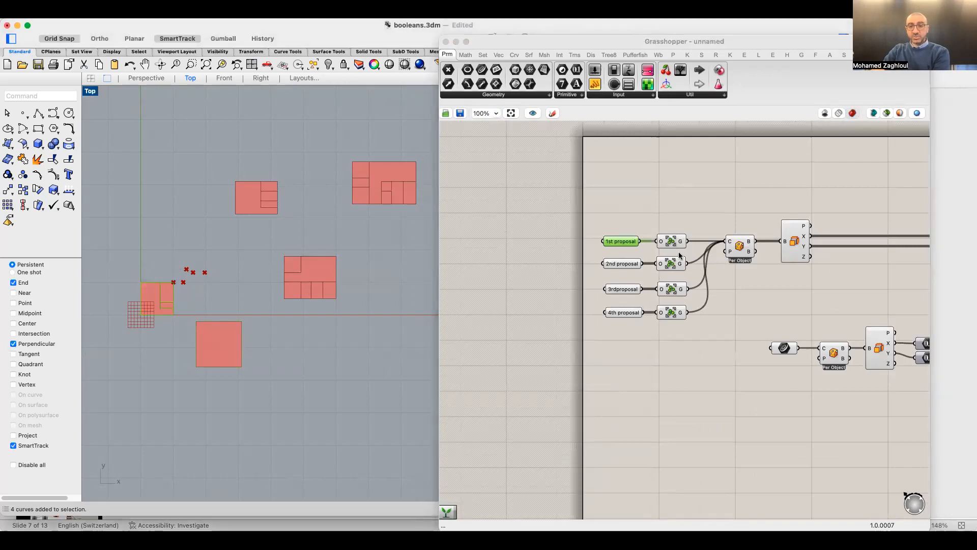
Highlight the 2nd proposal through its Grasshopper component, and select the two upper layouts' curves in Rhino one after the other
click(821, 283)
scroll(631, 264, up, 5)
click(721, 260)
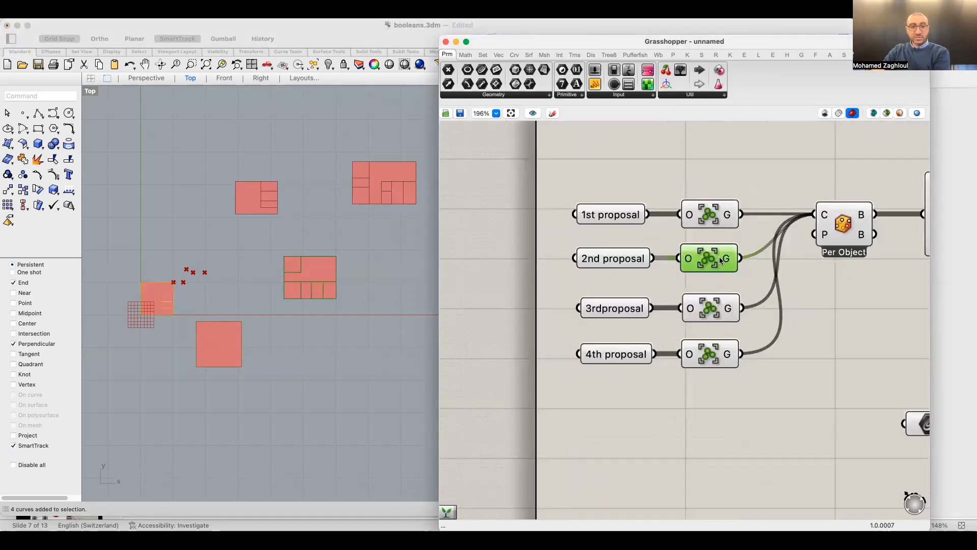
click(273, 302)
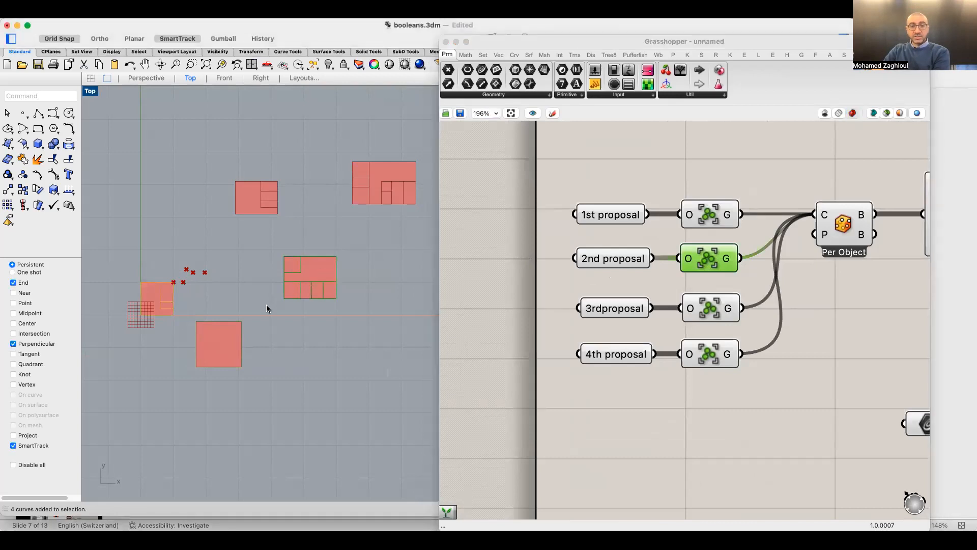
drag(307, 171, 212, 232)
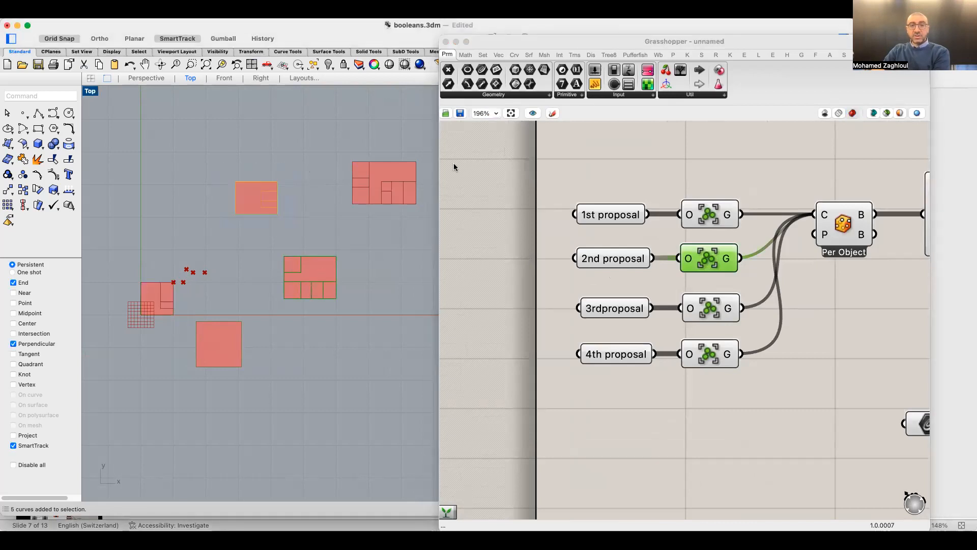
drag(426, 154, 341, 216)
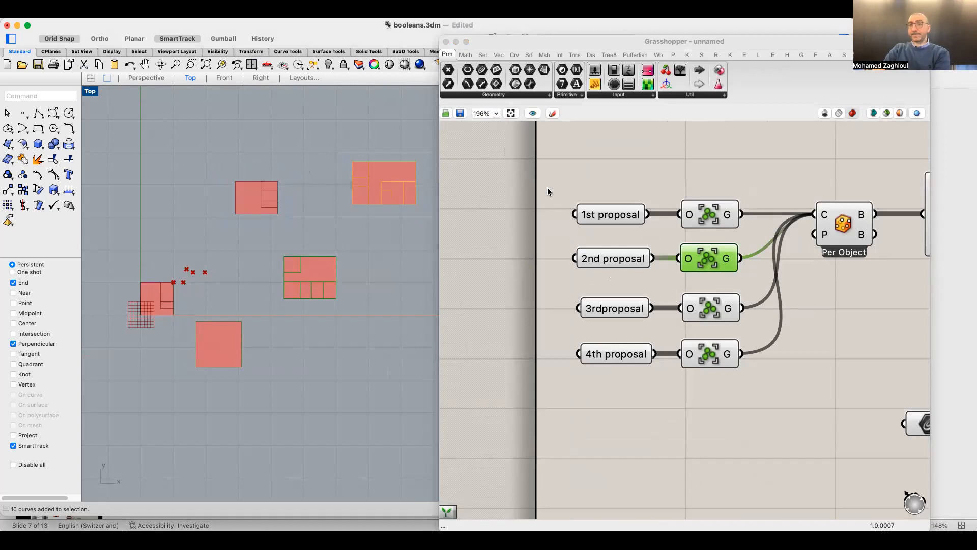
Examine the Panel's distance for each proposal and select the comparison rectangle in Rhino
scroll(547, 187, down, 2)
scroll(558, 193, down, 2)
right_drag(740, 257, 519, 267)
scroll(770, 239, up, 10)
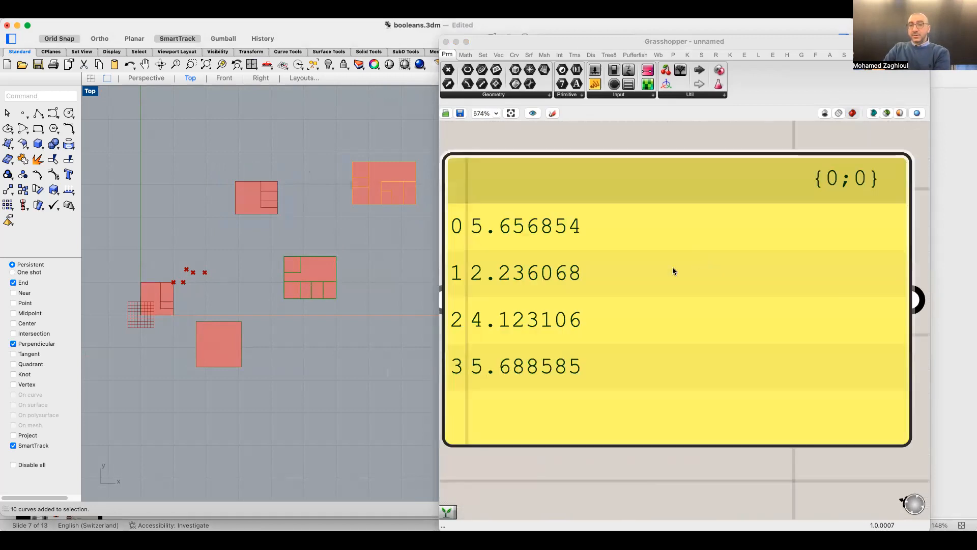
scroll(763, 267, down, 3)
scroll(643, 270, down, 1)
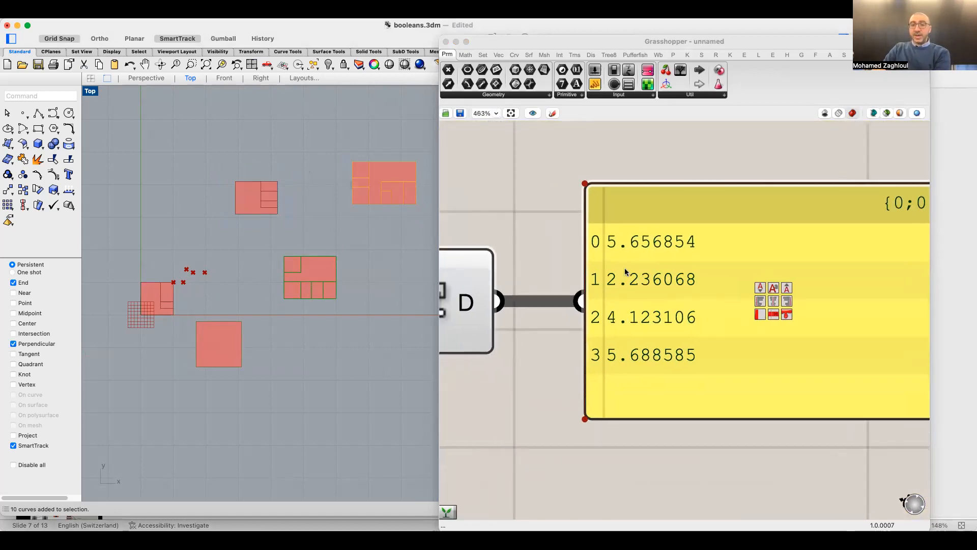
scroll(662, 269, down, 2)
scroll(712, 285, up, 3)
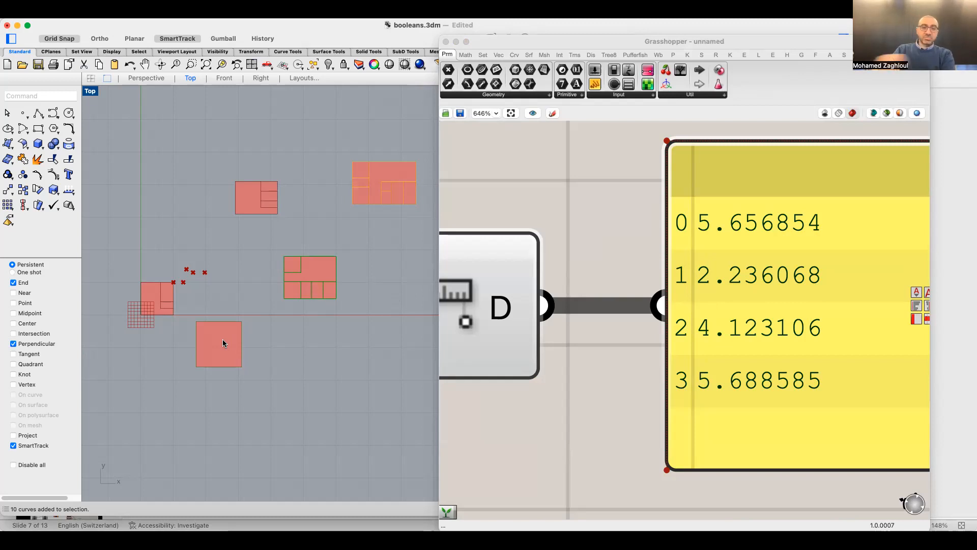
drag(256, 318, 192, 371)
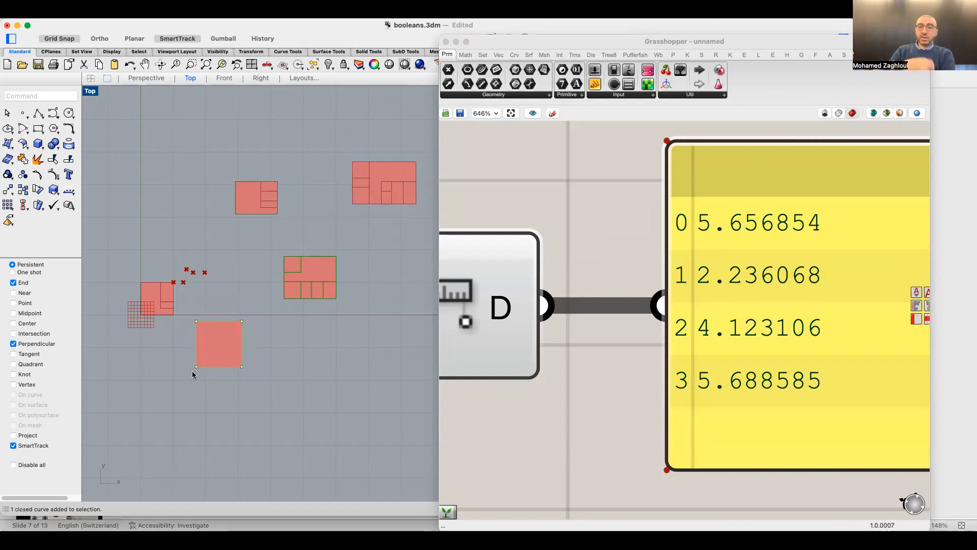
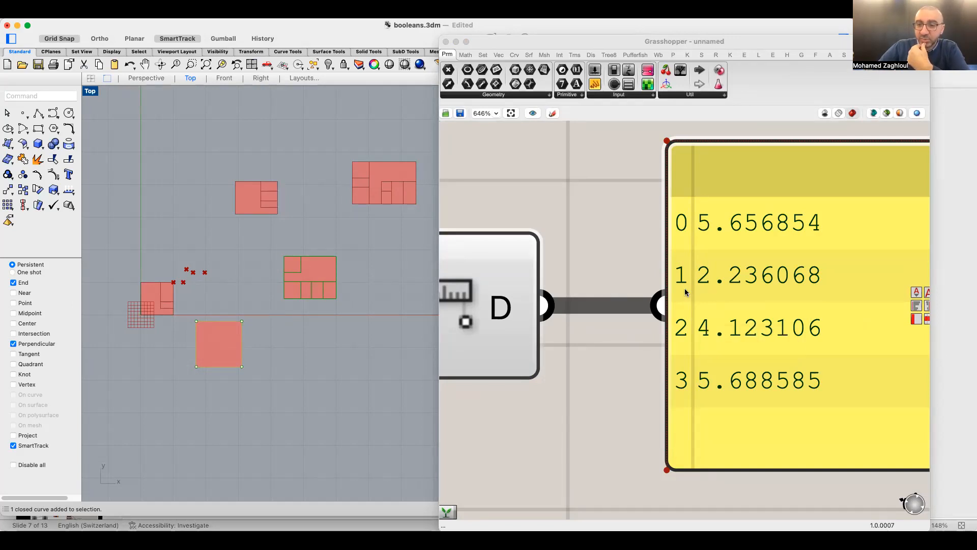
Move the distance Panel farther from the Distance component to leave room for another component between them
scroll(671, 298, down, 5)
scroll(671, 333, up, 3)
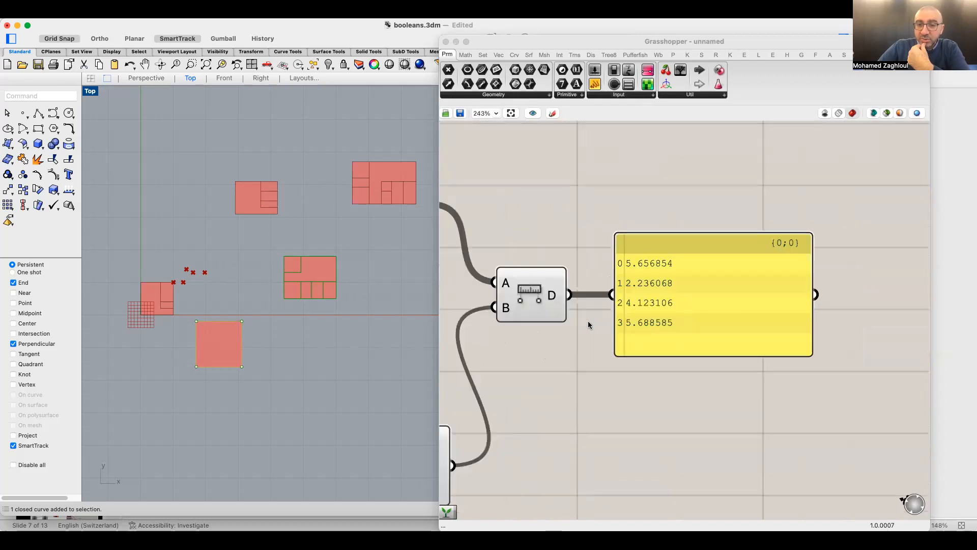
drag(670, 334, 749, 334)
scroll(718, 293, up, 1)
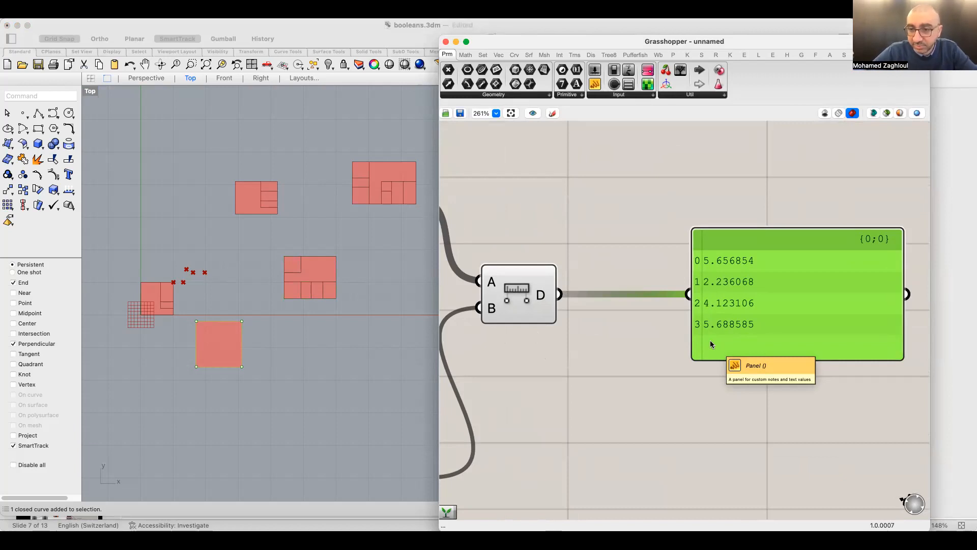
Add a Sort List component between Distance and the Panel, with D feeding its K input and its K output feeding the Panel
double_click(621, 349)
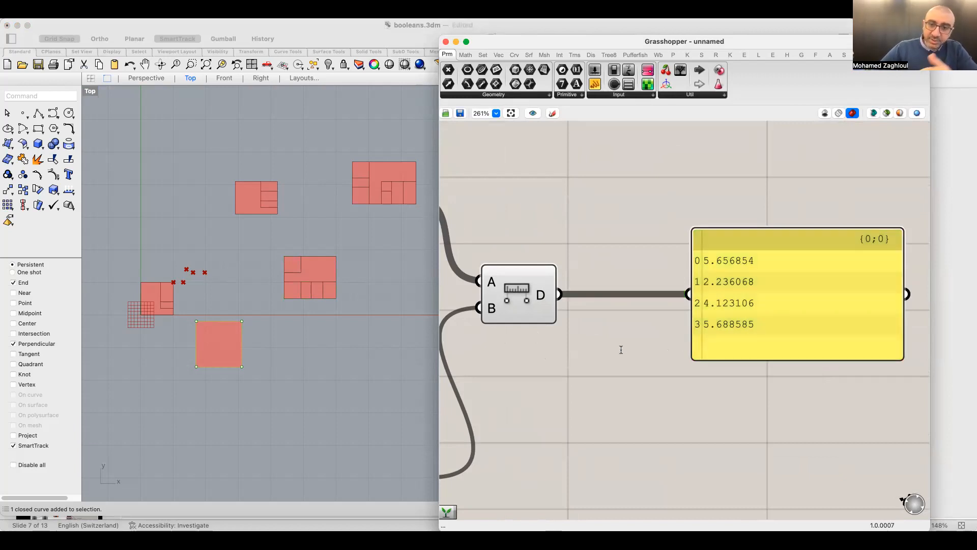
text(sort)
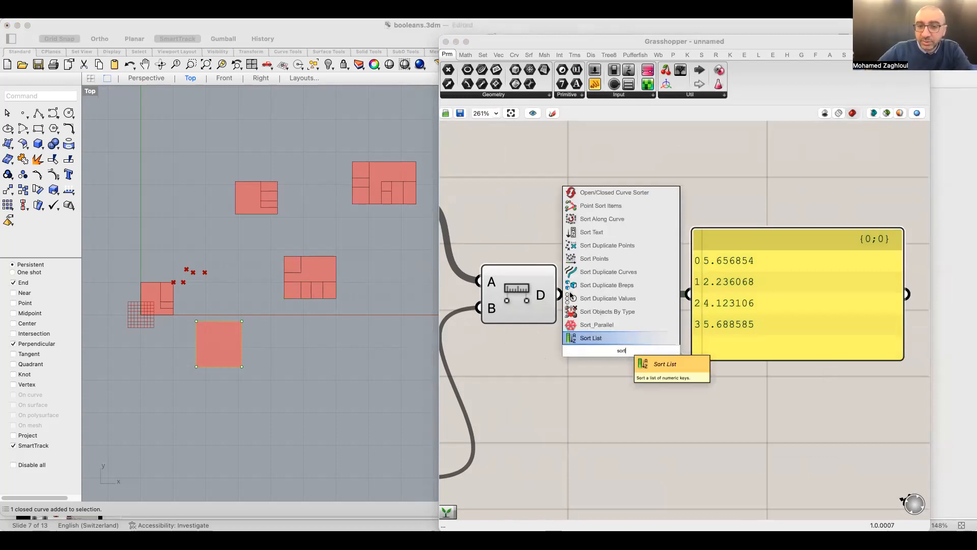
click(619, 339)
drag(561, 294, 634, 337)
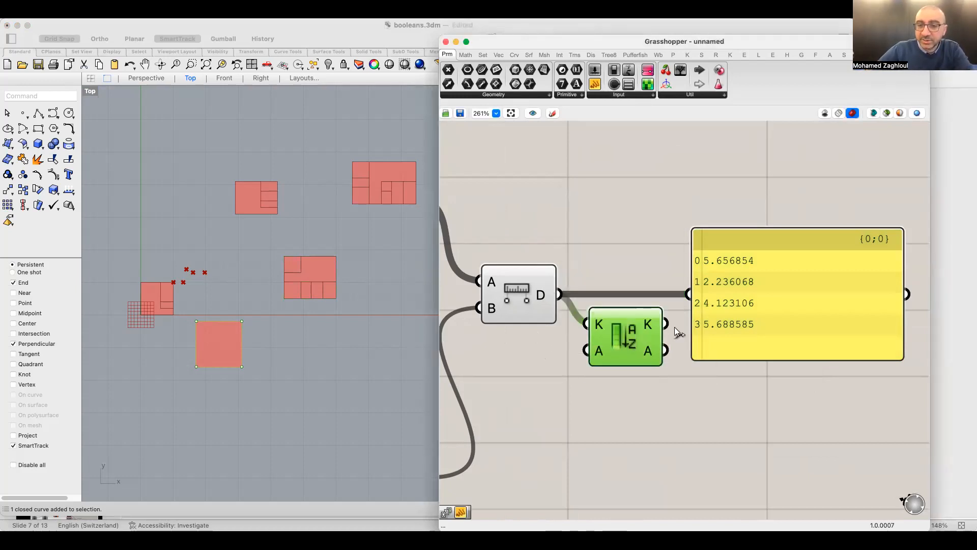
drag(689, 294, 641, 300)
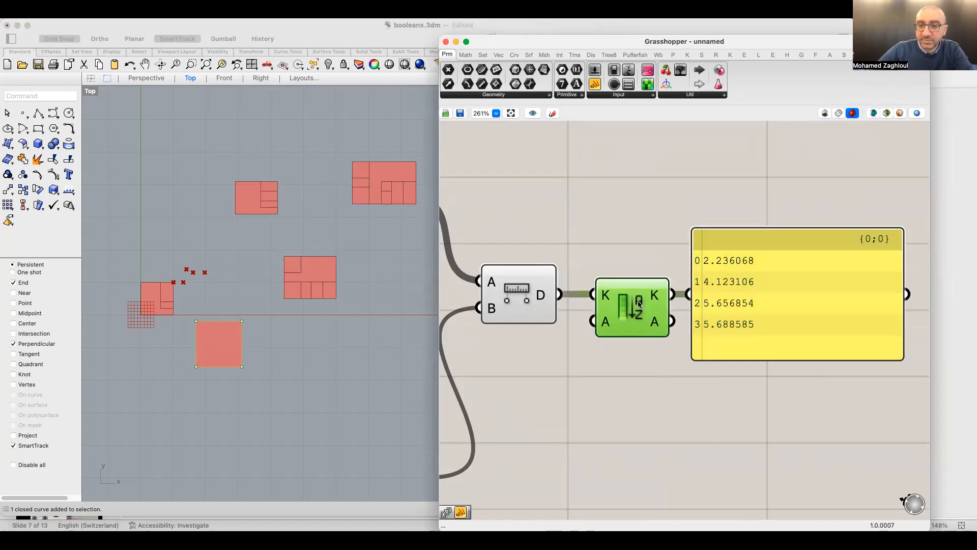
Spread the Sort List component and the Panel farther away from the Distance component
drag(777, 303, 902, 308)
drag(631, 308, 699, 308)
scroll(827, 262, up, 1)
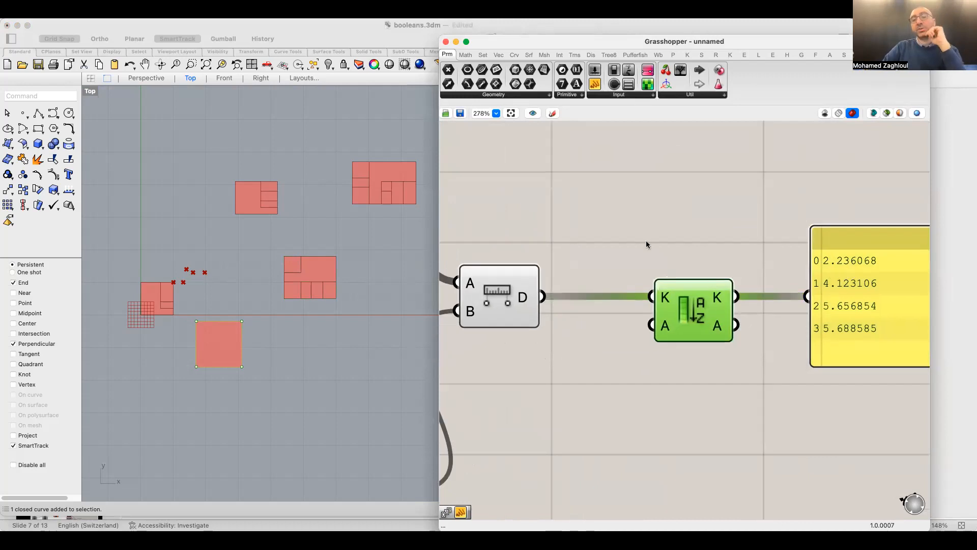
scroll(692, 337, up, 1)
scroll(691, 337, up, 1)
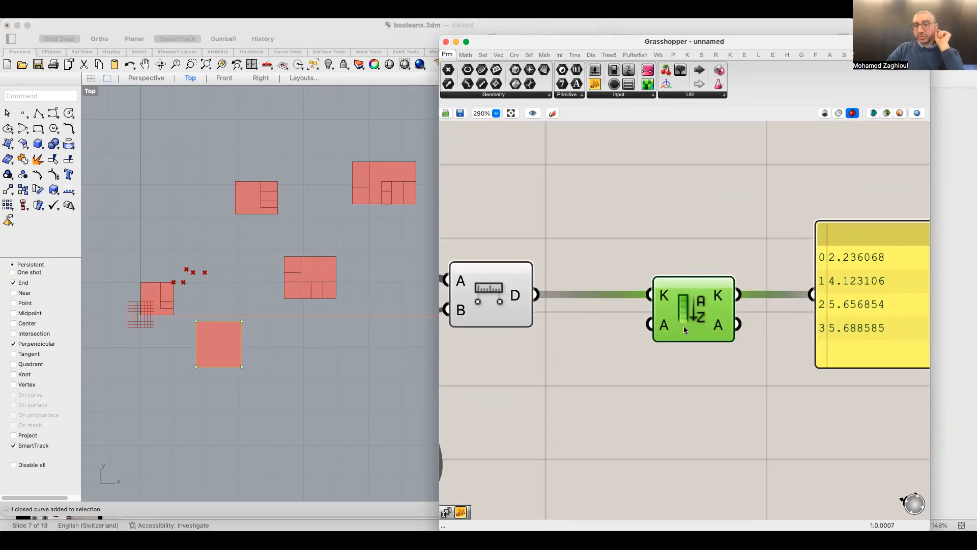
Add data inputs B, C and D to the Sort List component and realign it with the Distance component's wire
scroll(682, 328, up, 5)
click(666, 347)
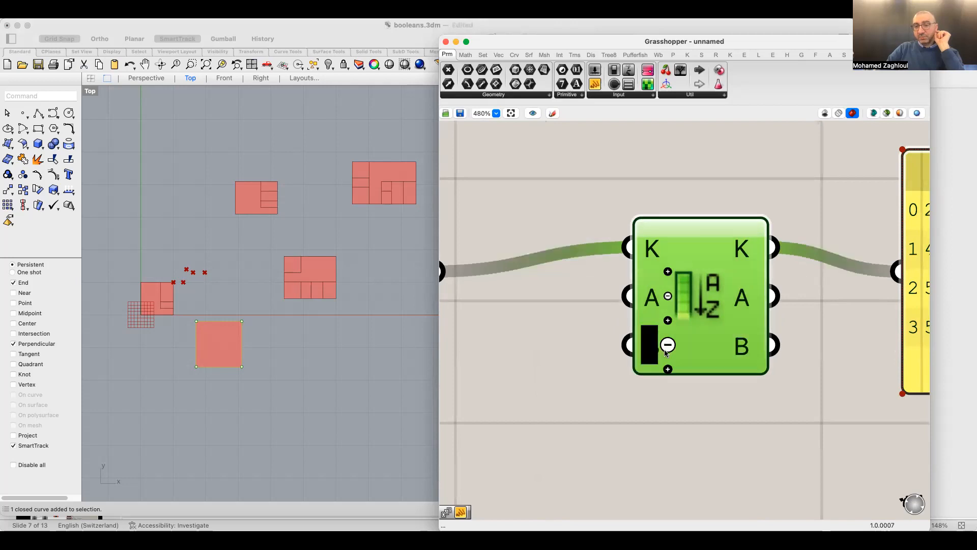
click(668, 369)
click(668, 394)
drag(697, 340, 701, 394)
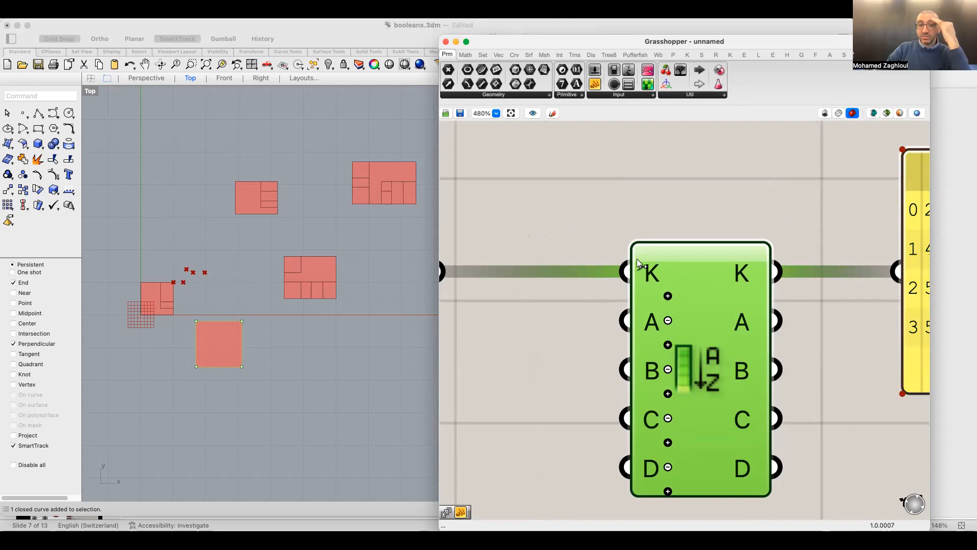
Place a new panel near the Distance component and feed it the unsorted distances from output D
scroll(500, 272, left, 5)
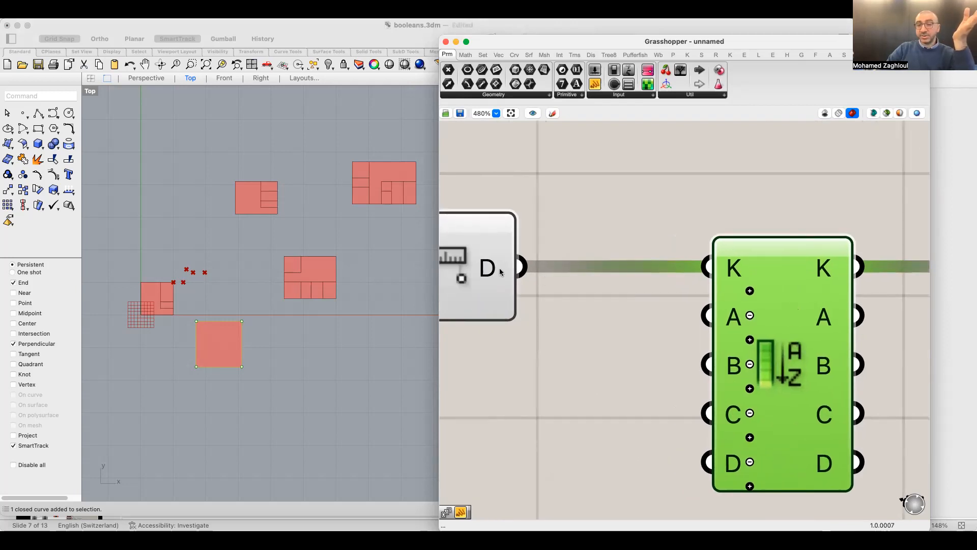
scroll(655, 245, down, 1)
drag(600, 89, 698, 164)
scroll(611, 306, up, 5)
drag(568, 328, 529, 377)
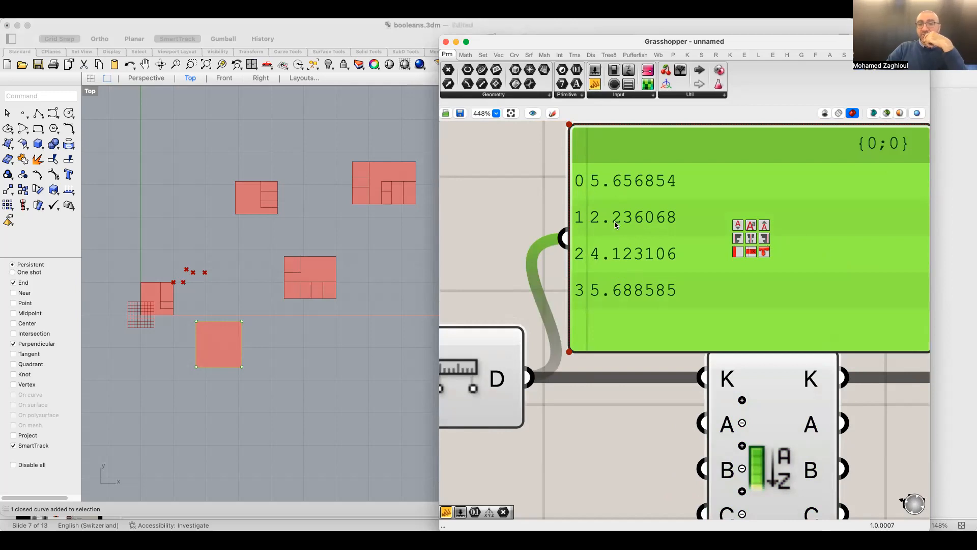
Position the unsorted-distances panel directly above the sorted-values panel so both lists can be compared
drag(614, 224, 764, 147)
right_drag(770, 275, 677, 330)
scroll(676, 336, down, 1)
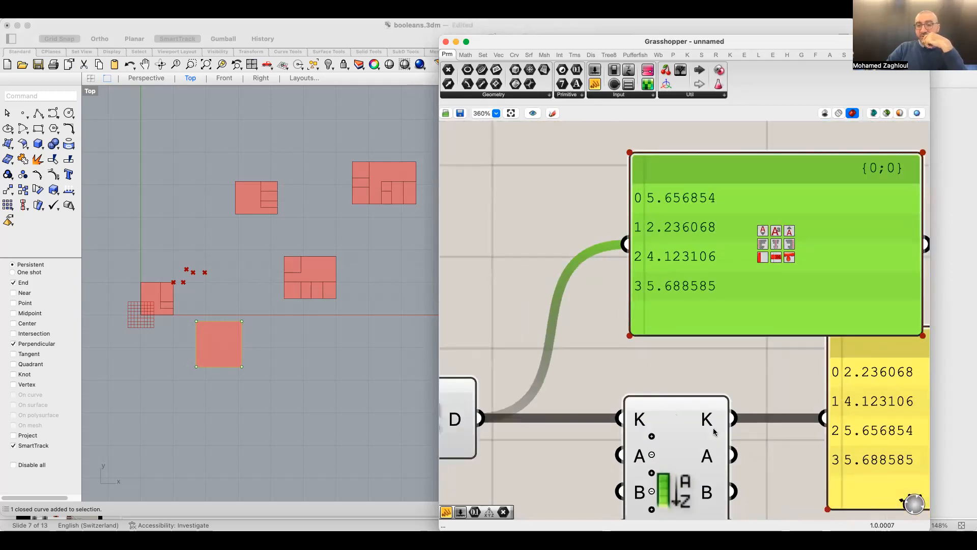
drag(768, 240, 899, 257)
drag(823, 247, 781, 239)
drag(858, 420, 828, 421)
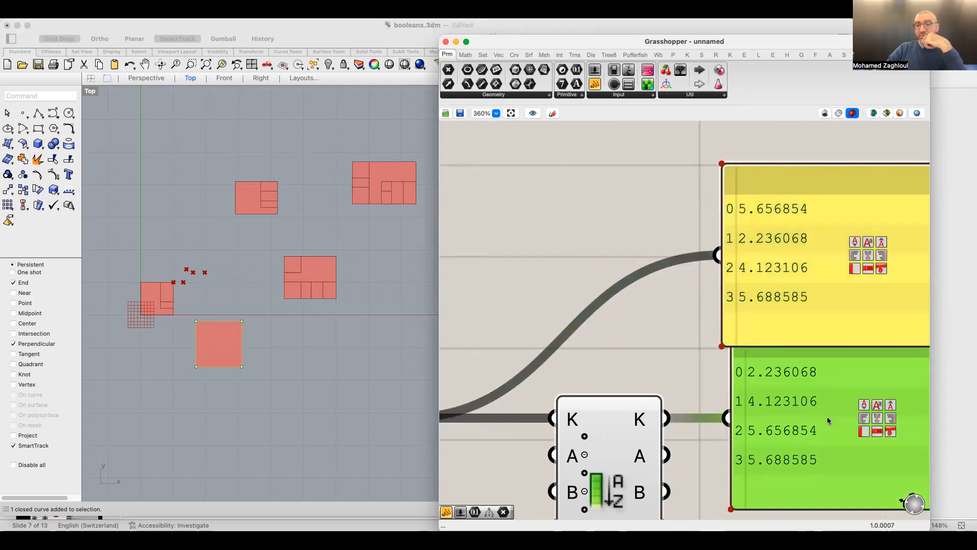
Connect the box output of the four proposals' Bounding Box component to the Sort List's A input
right_drag(587, 434, 690, 383)
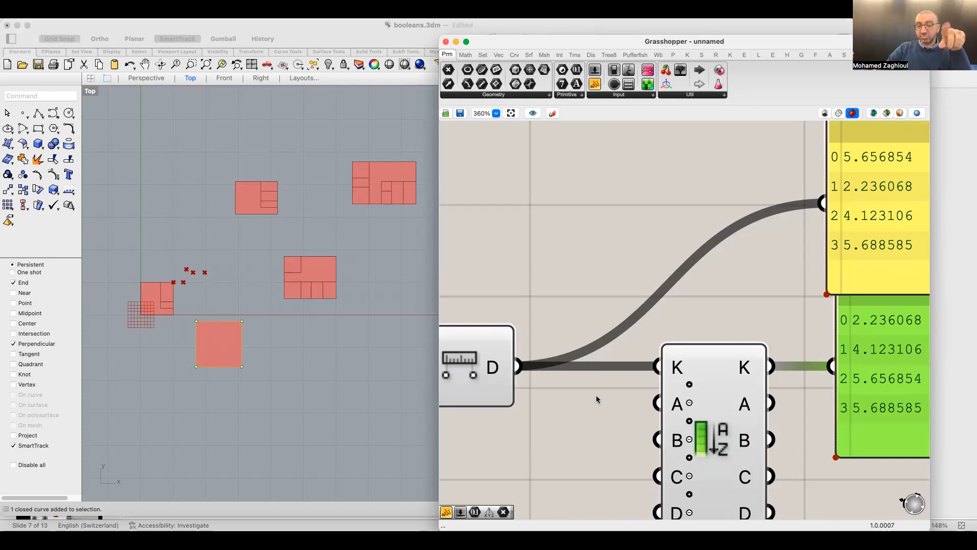
right_drag(811, 272, 807, 281)
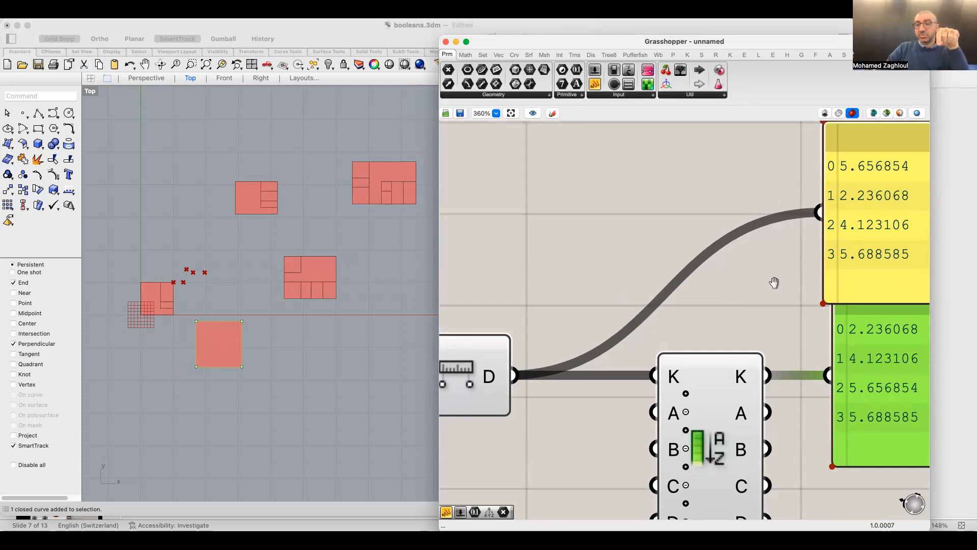
scroll(774, 279, down, 3)
scroll(828, 254, down, 5)
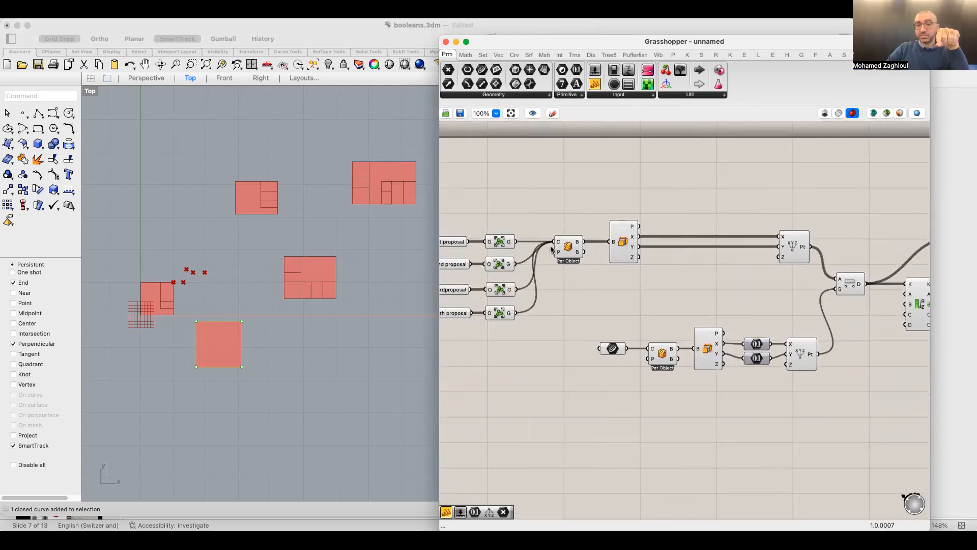
scroll(588, 252, up, 3)
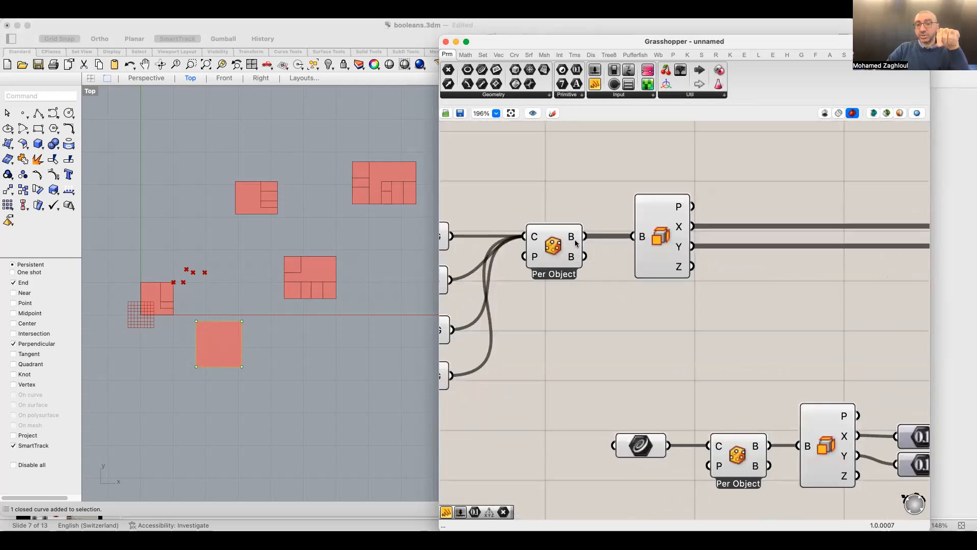
mouse_move(574, 241)
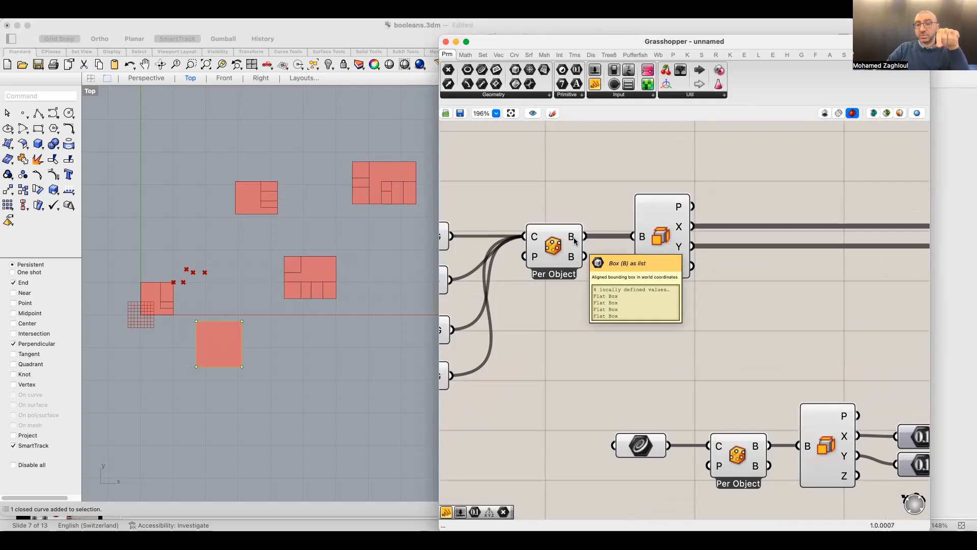
scroll(570, 183, down, 3)
drag(631, 213, 898, 261)
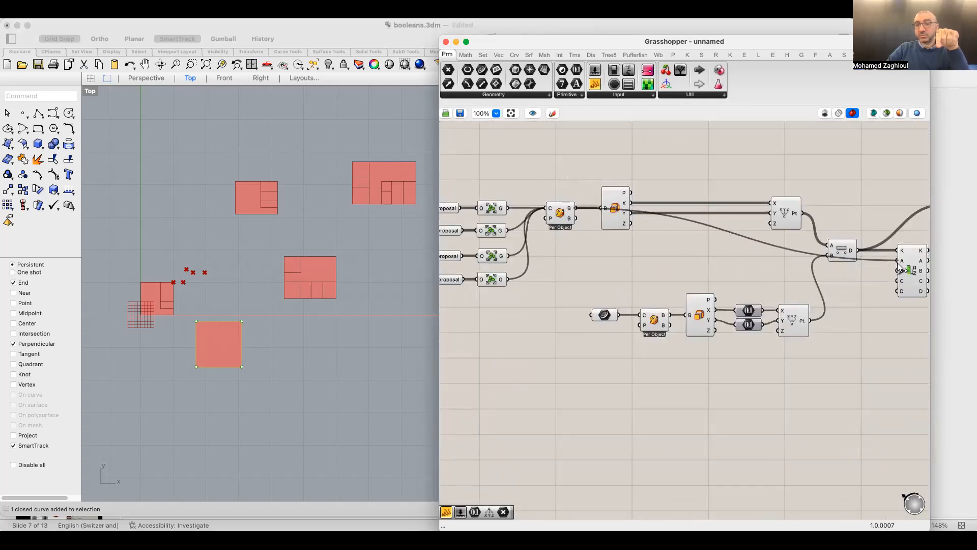
Feed the Sort List's A output into the lower panel in place of the sorted keys
right_drag(900, 266, 742, 273)
scroll(740, 280, up, 3)
drag(724, 294, 784, 322)
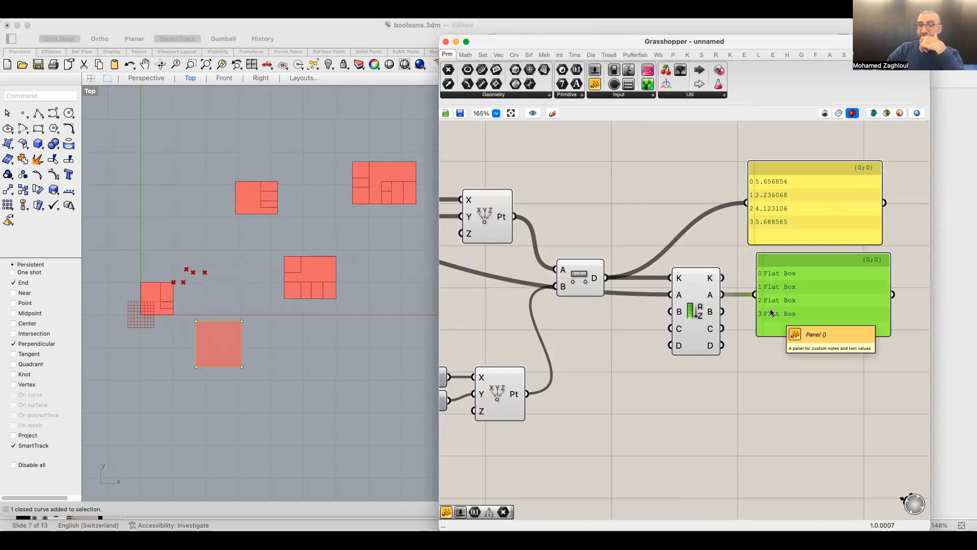
scroll(743, 229, up, 4)
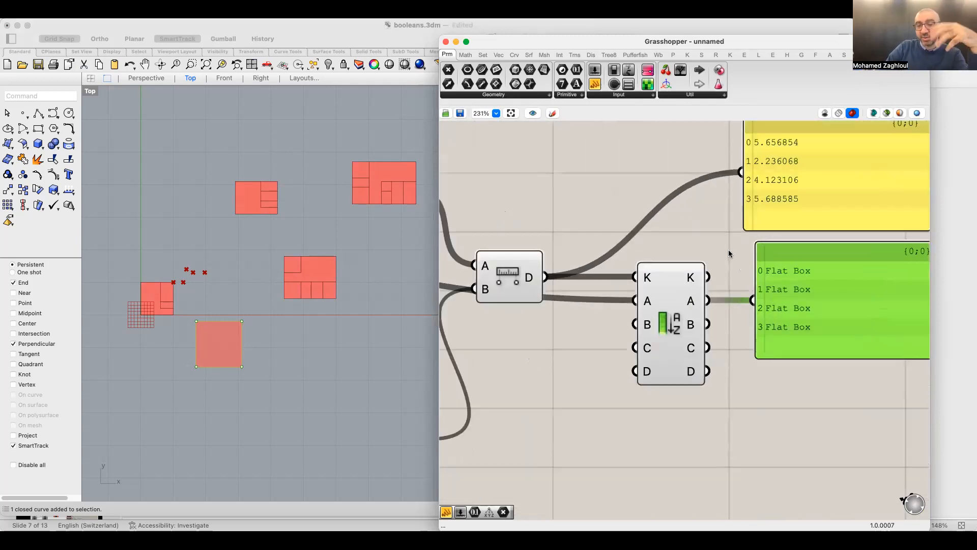
double_click(765, 435)
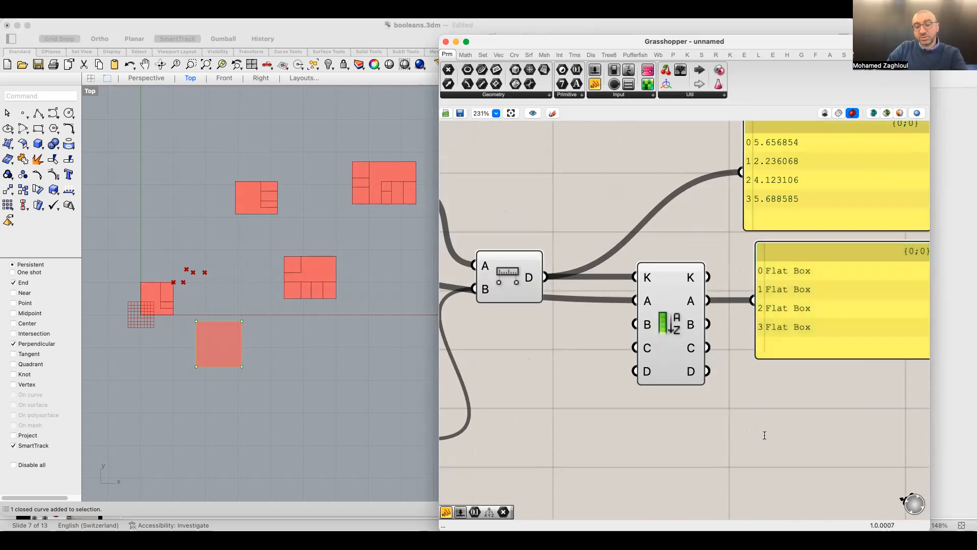
text(item)
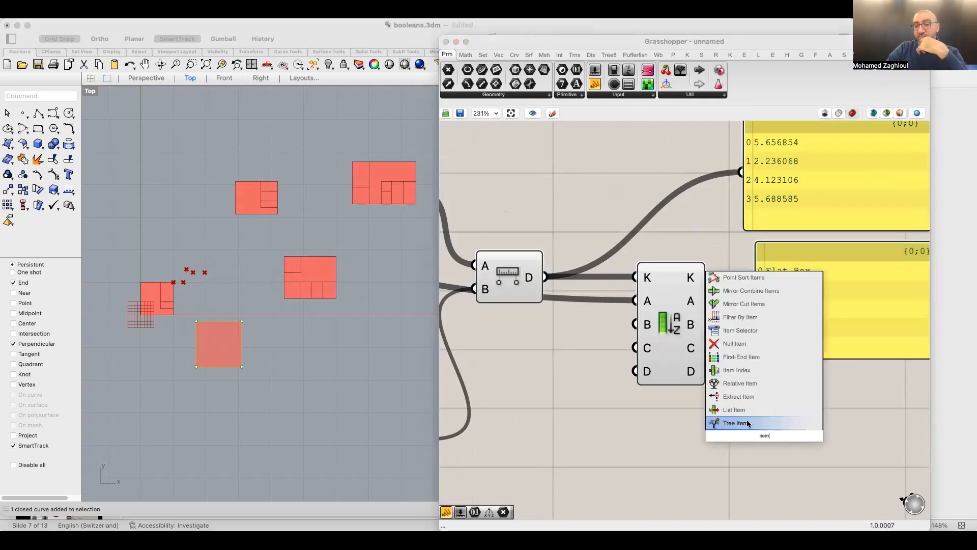
click(619, 395)
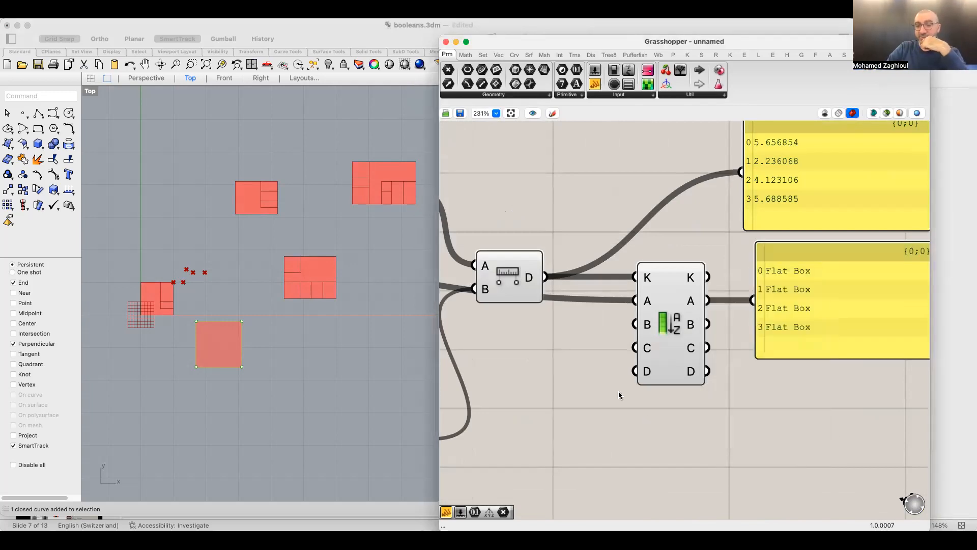
Remove input A from the Sort List component and shift the component slightly away from the Distance component
scroll(691, 312, up, 5)
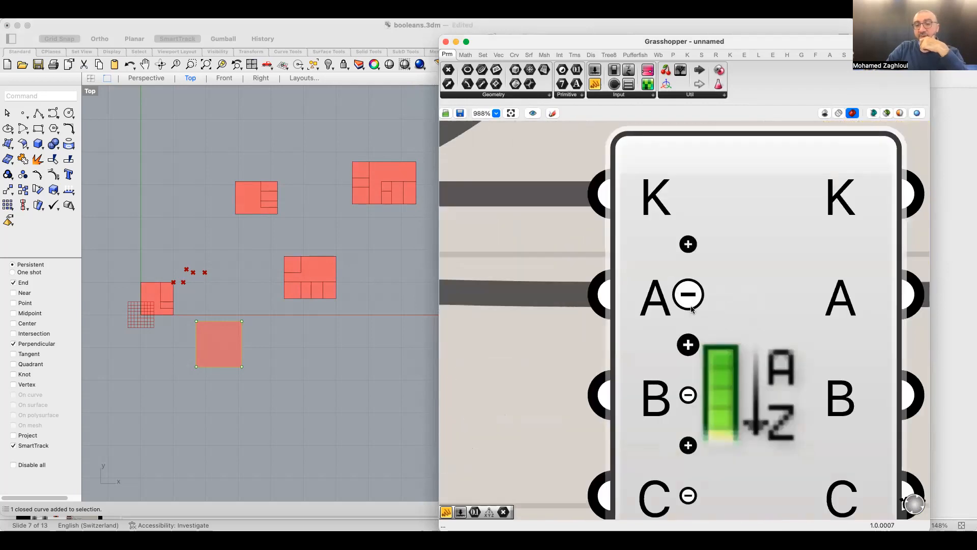
click(692, 309)
scroll(806, 284, down, 5)
drag(806, 308, 835, 292)
scroll(724, 363, down, 2)
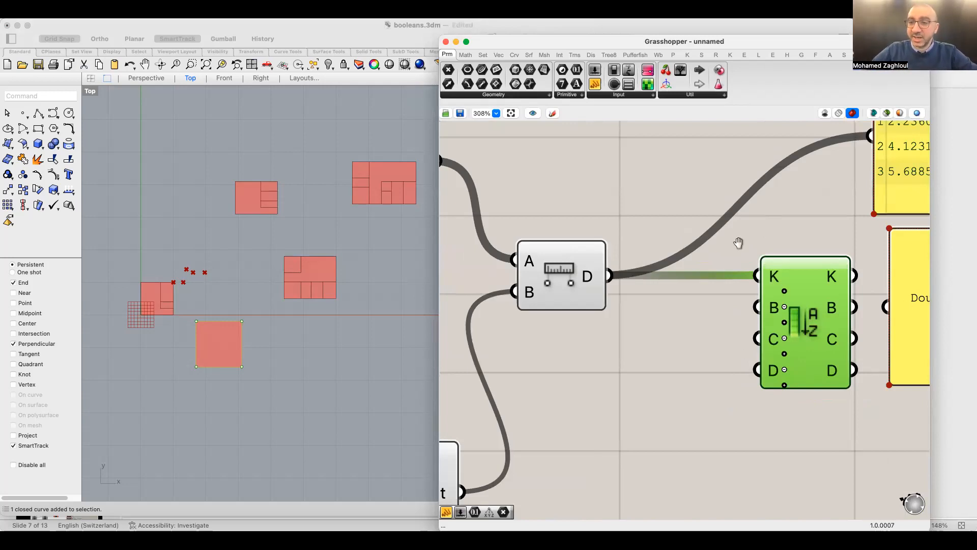
Add a Series component and place it below the wire between the Distance and Sort List components
scroll(742, 244, up, 2)
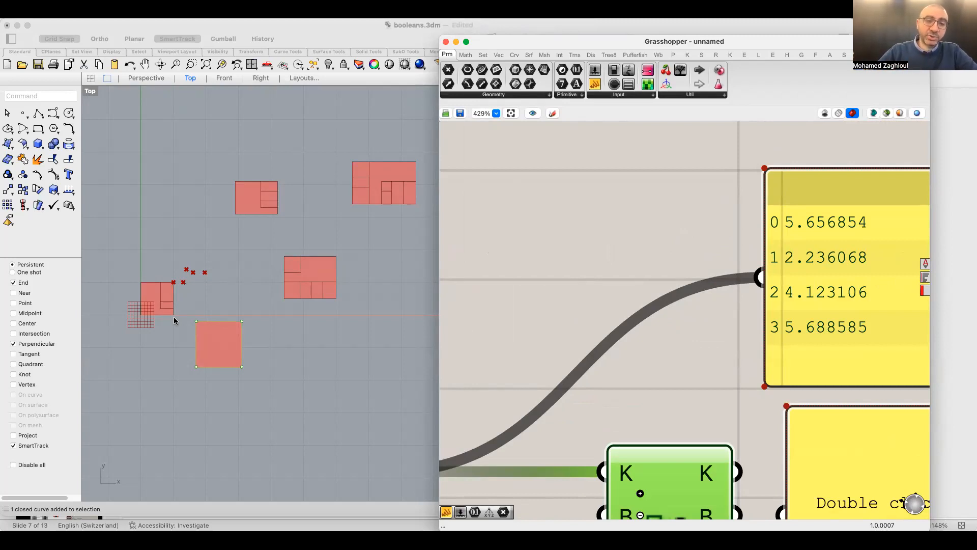
right_drag(697, 318, 794, 208)
scroll(795, 208, down, 2)
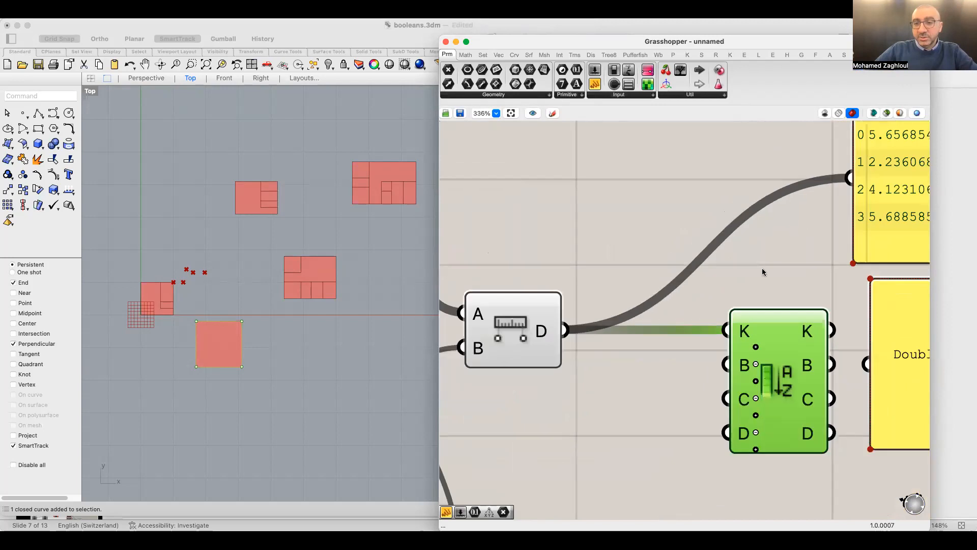
double_click(635, 398)
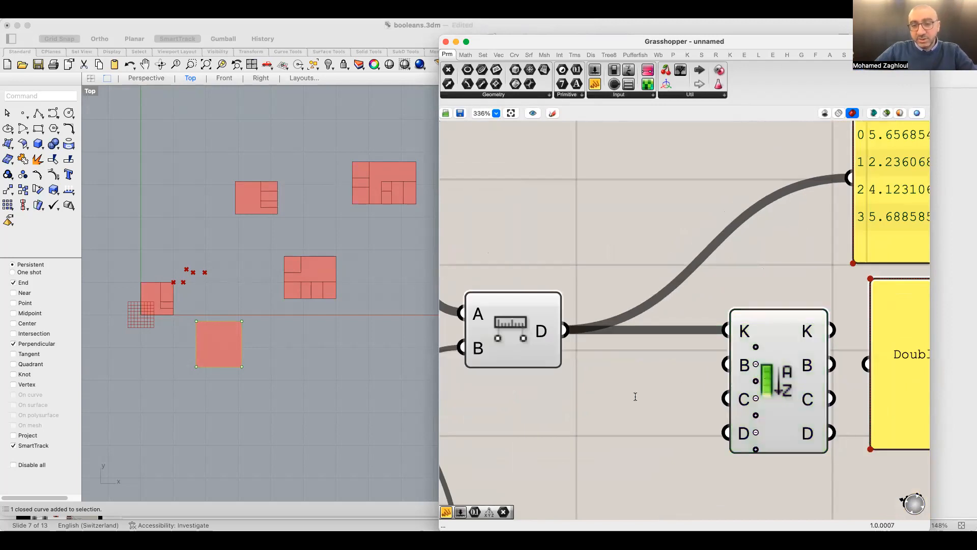
text(ser)
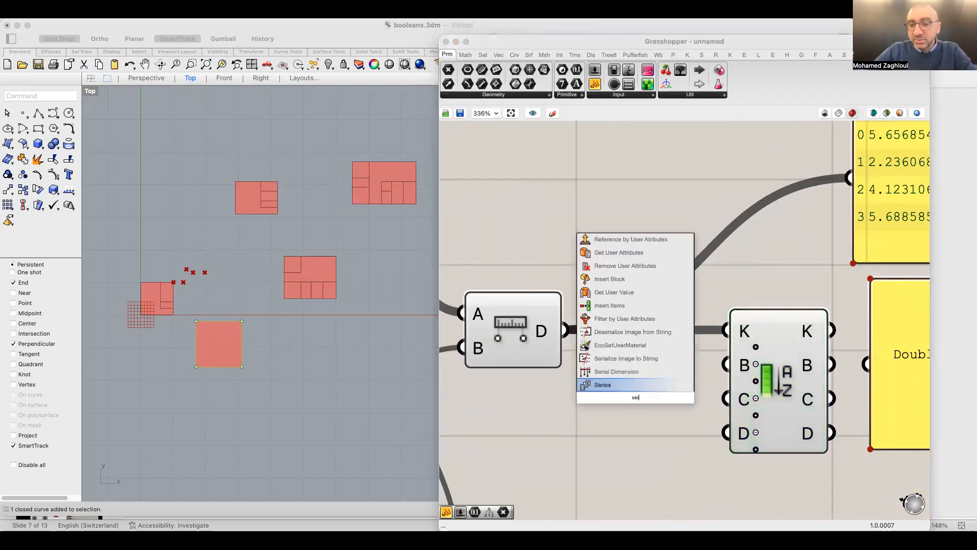
click(634, 388)
scroll(665, 349, down, 5)
drag(640, 319, 648, 394)
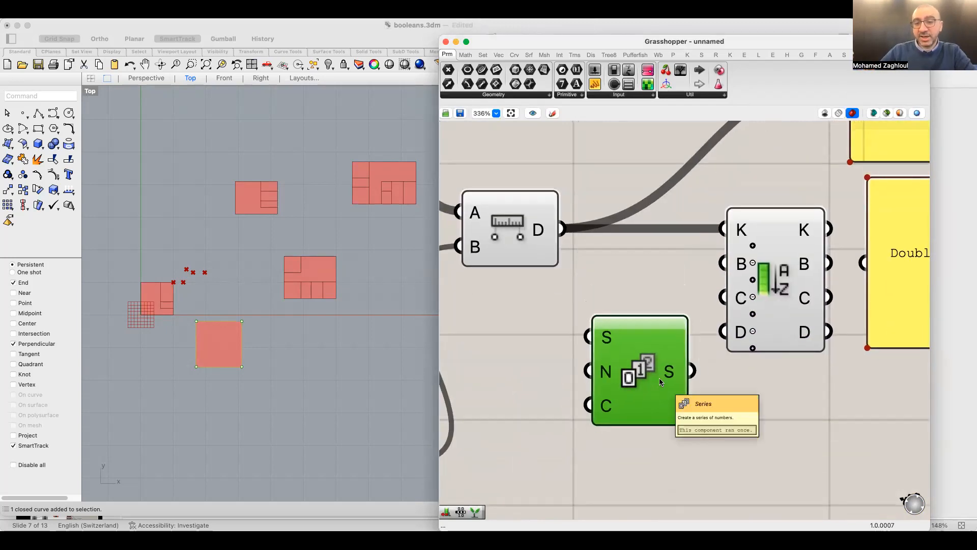
drag(659, 390, 669, 375)
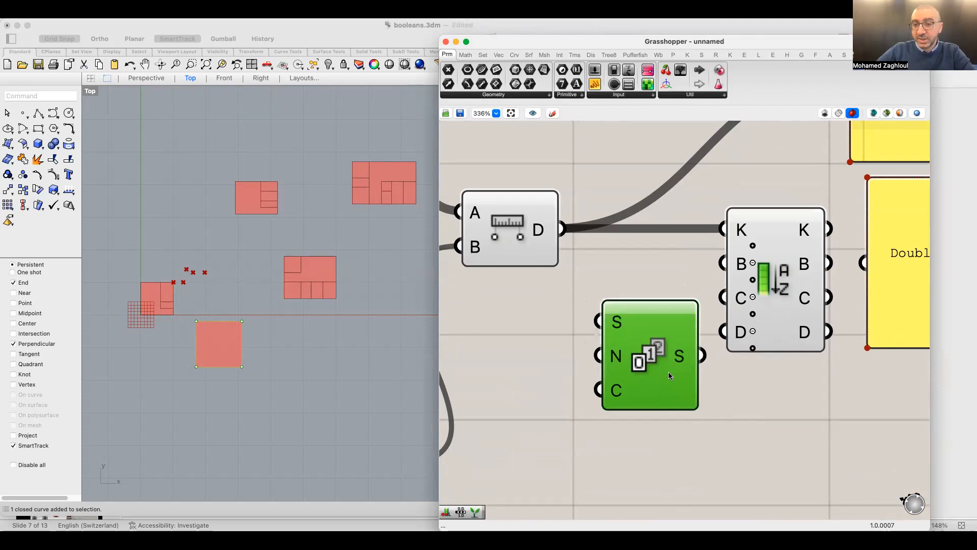
Add a List Length component and place it above the wire running from Distance to Sort List
right_drag(565, 258, 530, 334)
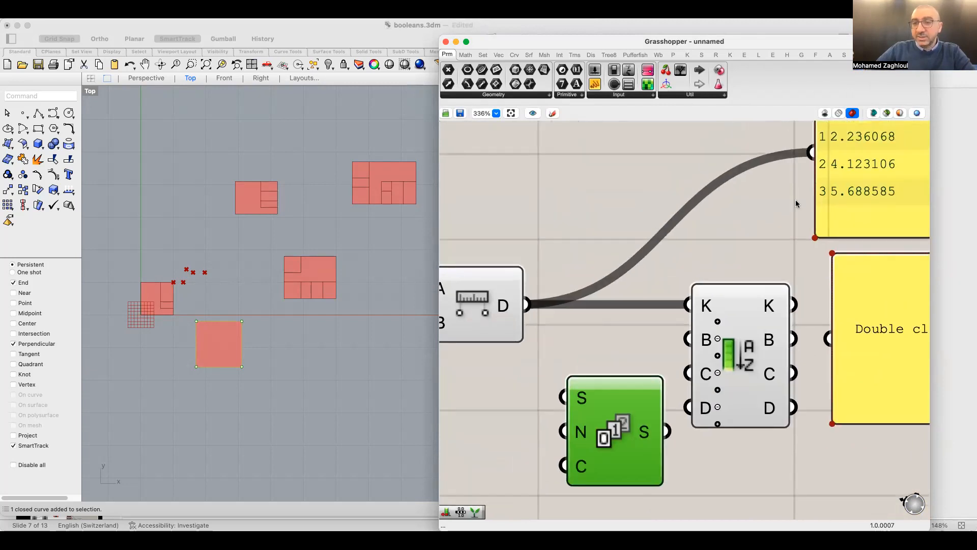
right_drag(834, 143, 771, 226)
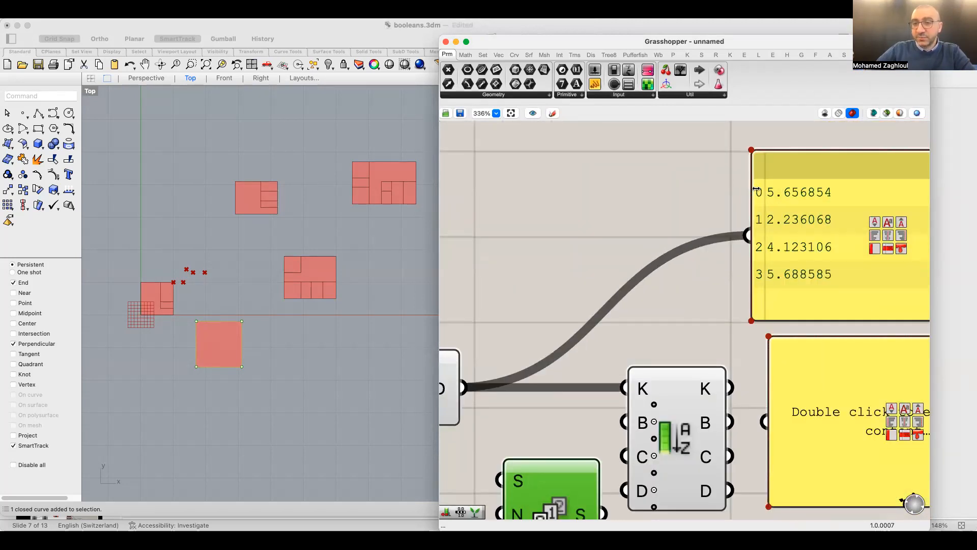
right_drag(666, 312, 793, 202)
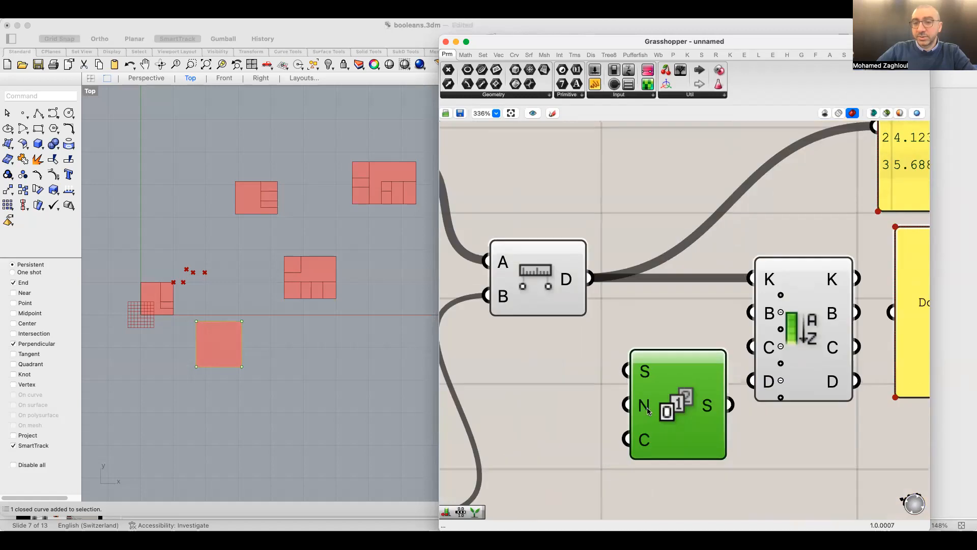
double_click(560, 407)
text(leng)
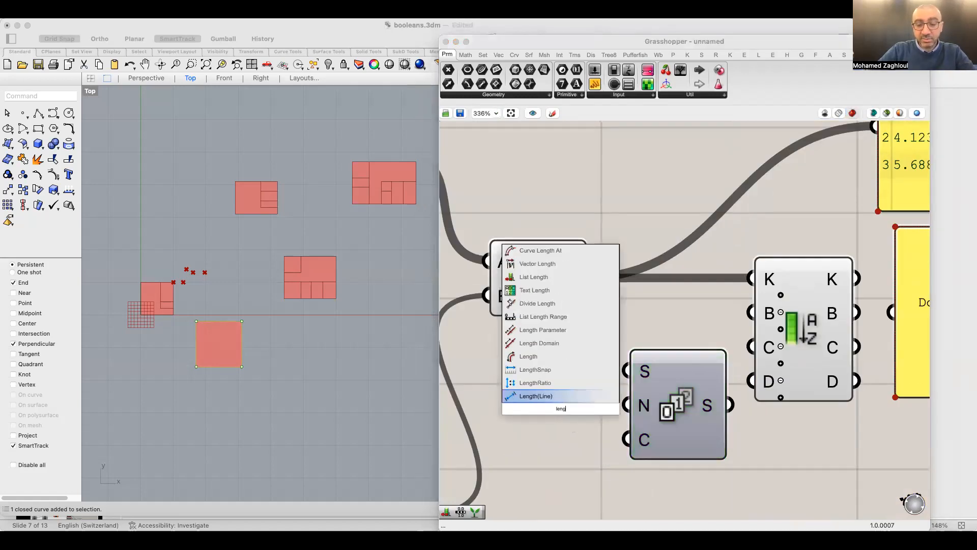
text(th list)
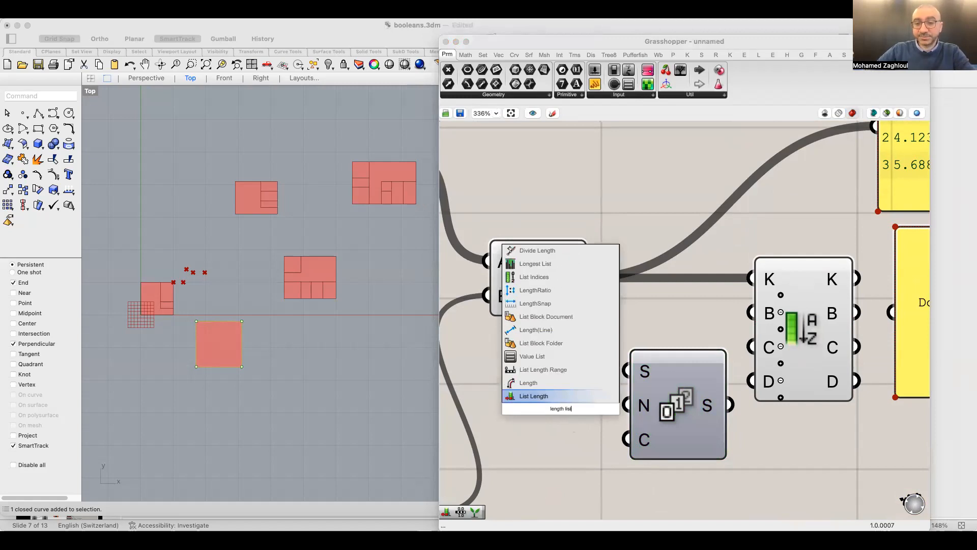
click(556, 396)
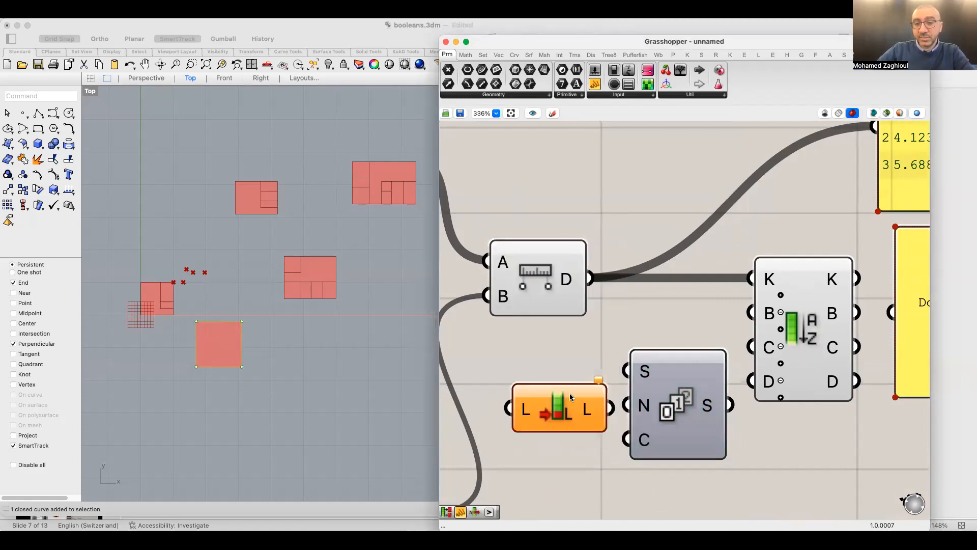
drag(554, 405, 681, 145)
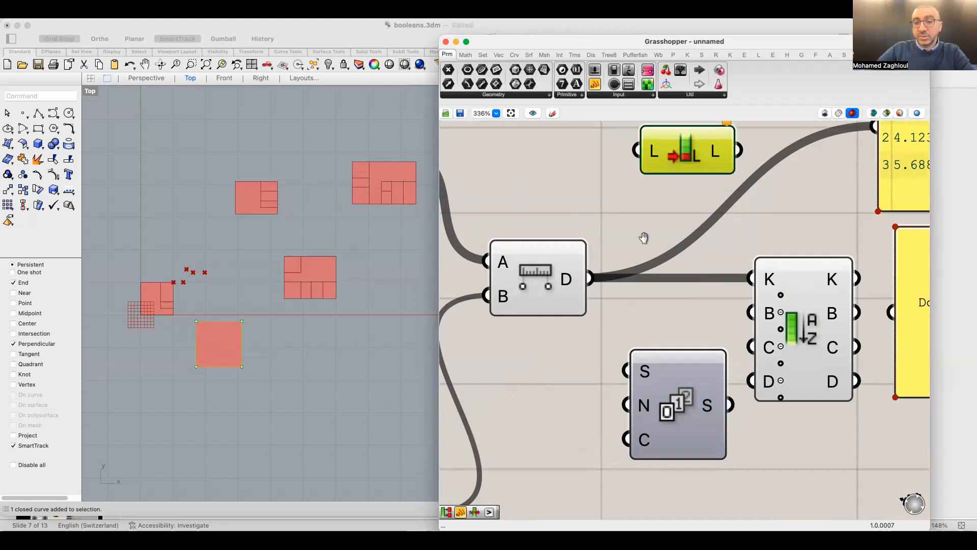
Feed the Distance output D into List Length and show its result in the upper panel
right_drag(602, 280, 551, 359)
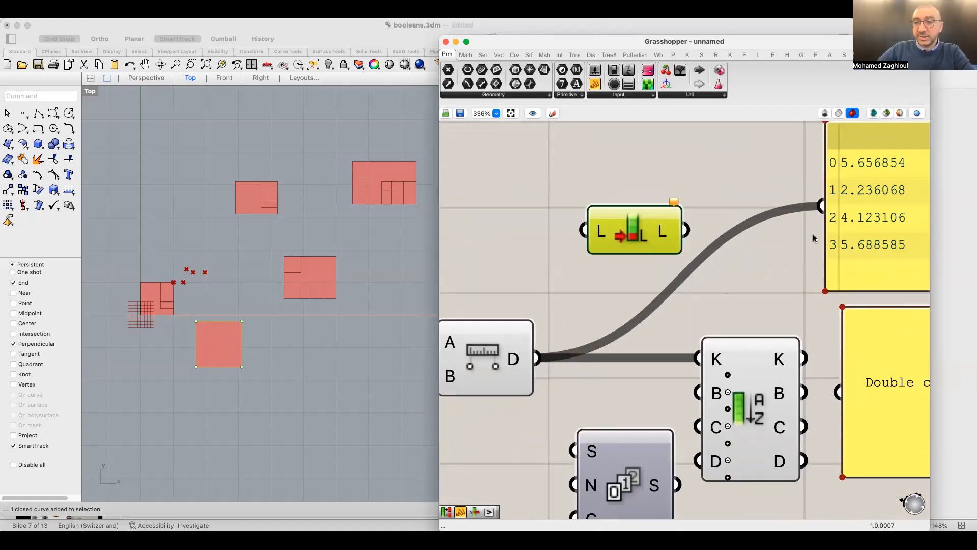
drag(583, 233, 534, 357)
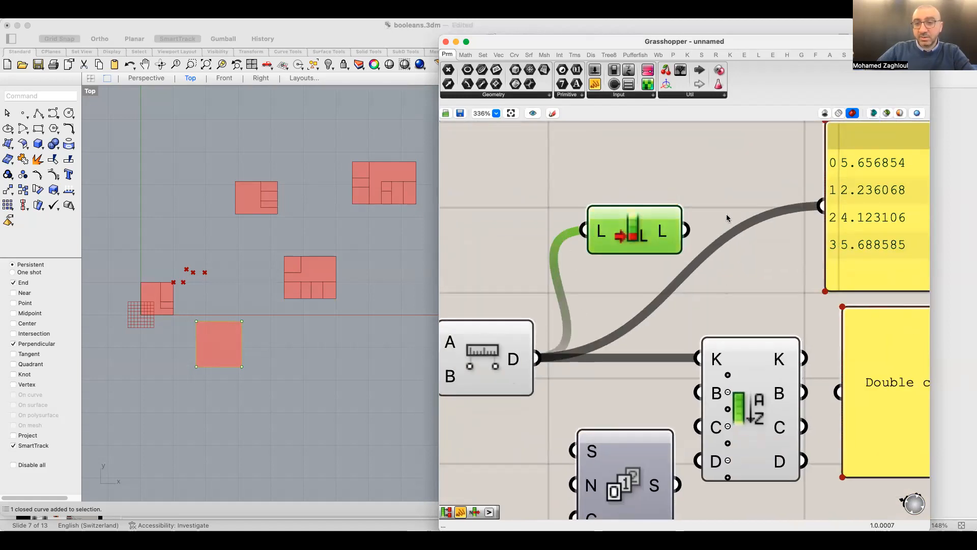
drag(685, 230, 821, 206)
drag(872, 144, 859, 153)
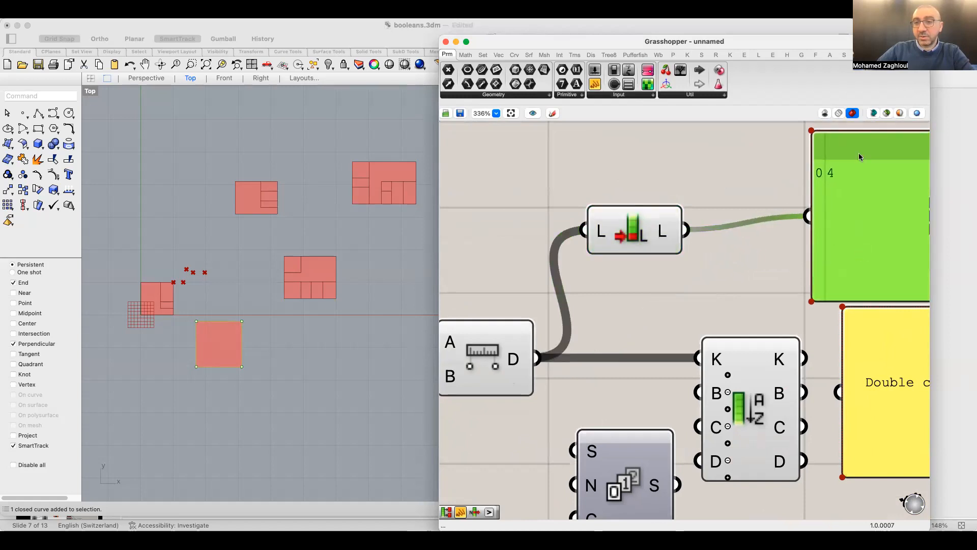
Move the Series component above List Length and show its output S in the upper panel instead of the list length
scroll(646, 395, down, 4)
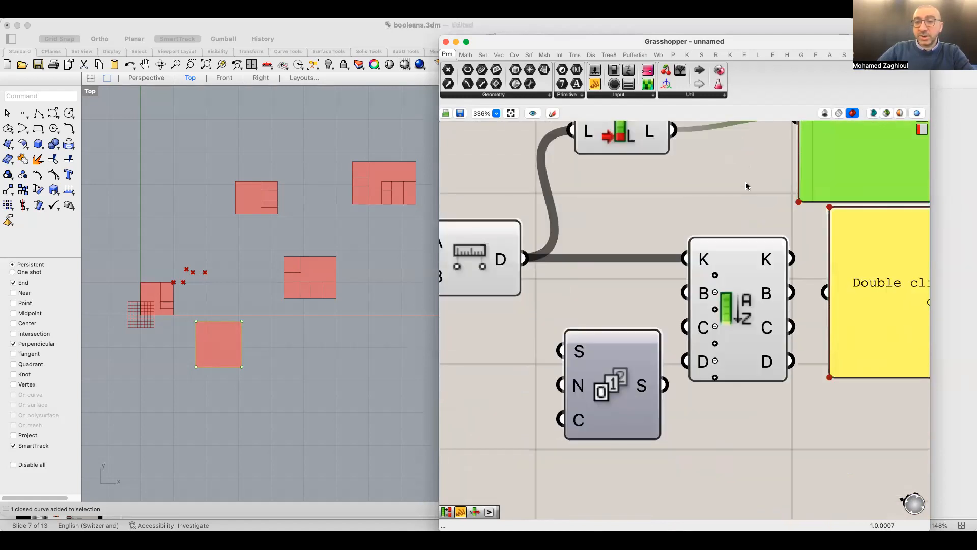
mouse_move(645, 396)
mouse_down()
mouse_move(630, 373)
mouse_move(625, 404)
mouse_move(634, 399)
mouse_up()
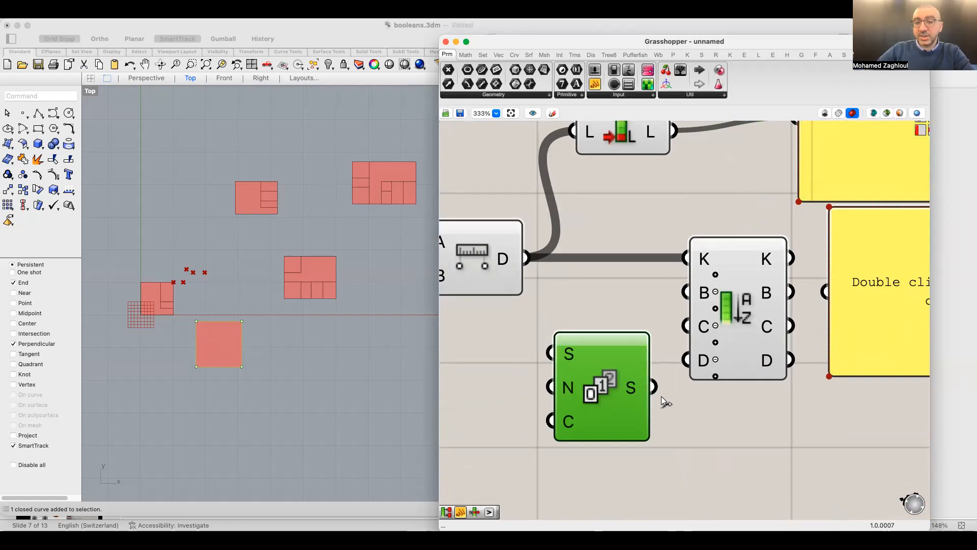
scroll(661, 396, up, 2)
scroll(636, 468, down, 1)
drag(636, 468, 764, 172)
scroll(728, 246, up, 4)
drag(737, 249, 757, 278)
drag(825, 284, 825, 186)
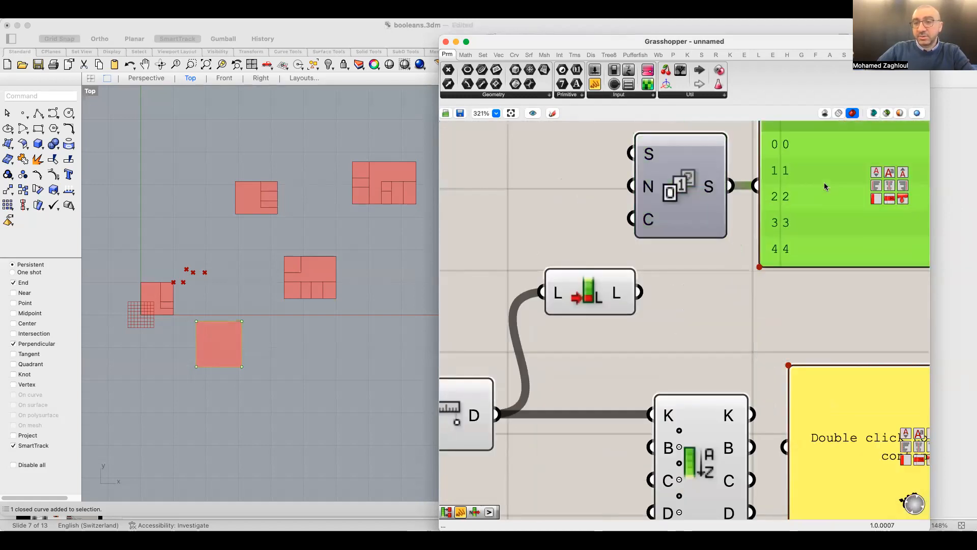
Stretch the upper panel downward to fit more Series values and move it up, clear of the lower panel
scroll(808, 248, down, 6)
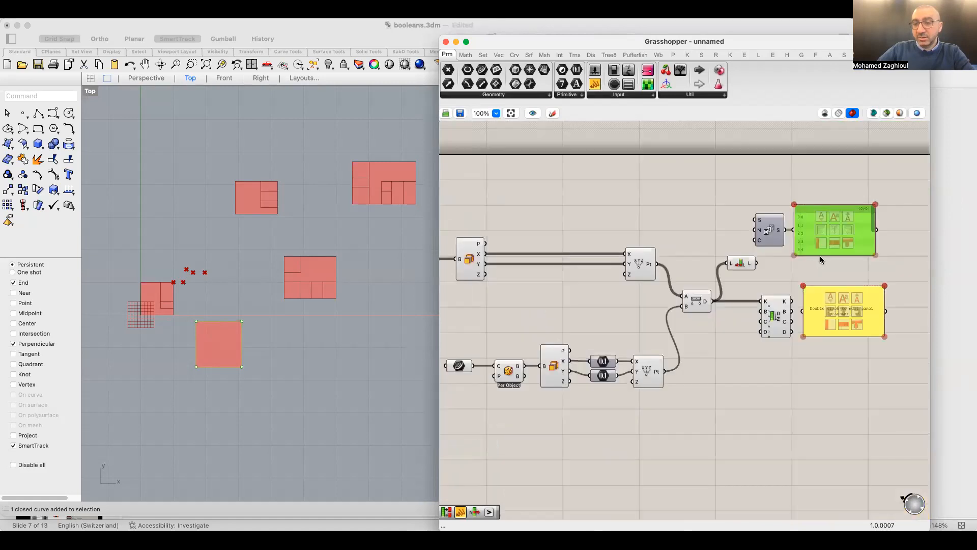
drag(820, 256, 824, 300)
scroll(814, 258, up, 6)
drag(762, 265, 777, 232)
right_drag(772, 181, 766, 307)
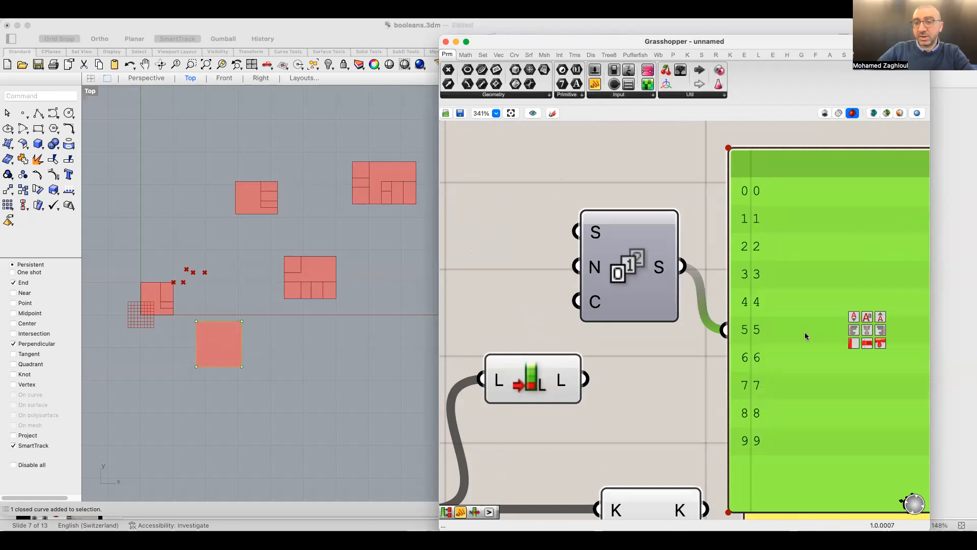
drag(804, 333, 820, 237)
Wire the List Length output L into the Series count input C and place List Length in line with that input
right_drag(596, 378, 603, 395)
drag(593, 396, 585, 320)
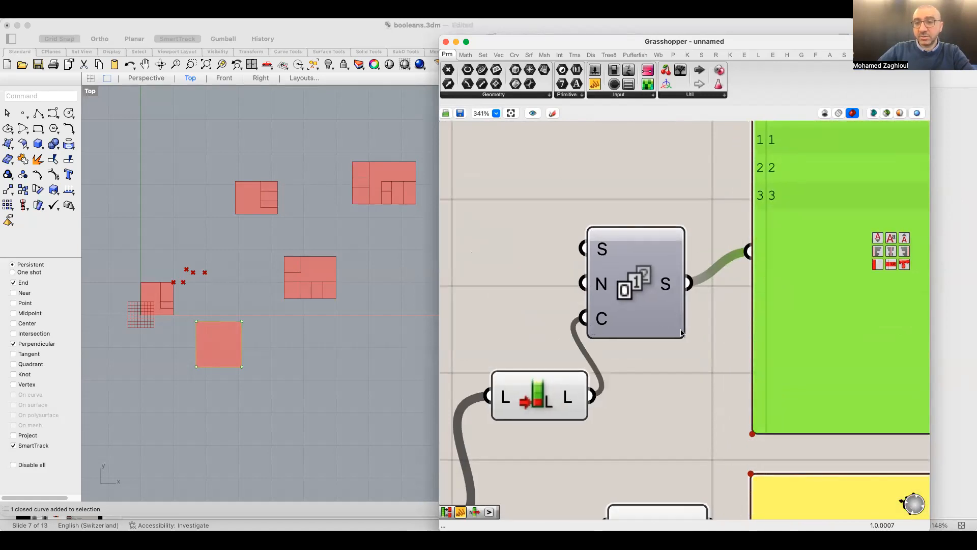
right_drag(621, 269, 631, 302)
drag(631, 302, 649, 306)
drag(549, 434, 536, 361)
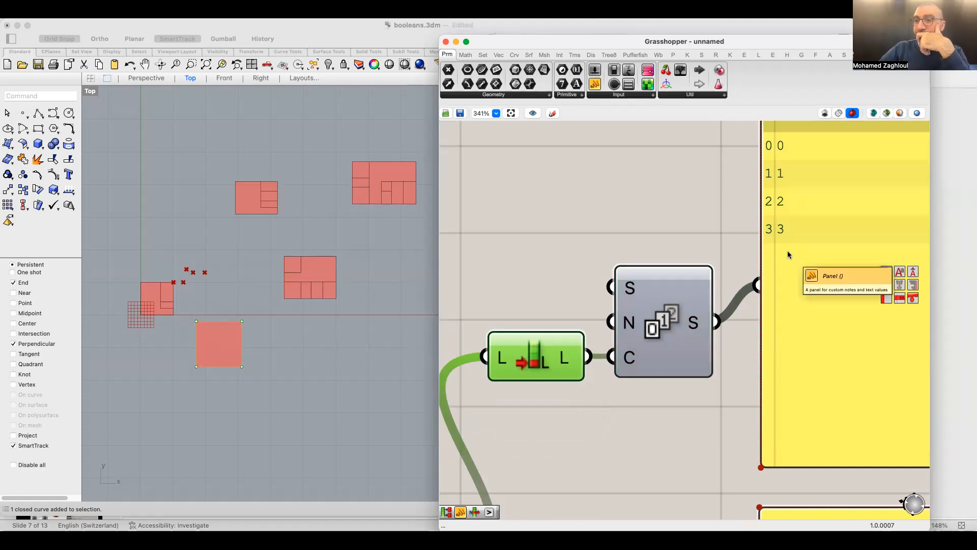
Check the index list in the upper panel and wire the Series output S into Sort List input B
scroll(672, 213, down, 2)
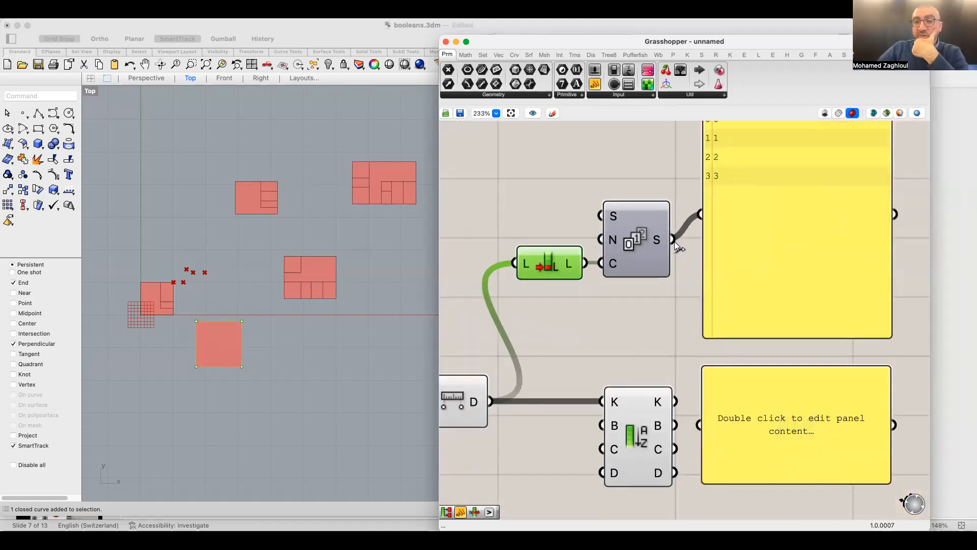
right_drag(675, 250, 662, 305)
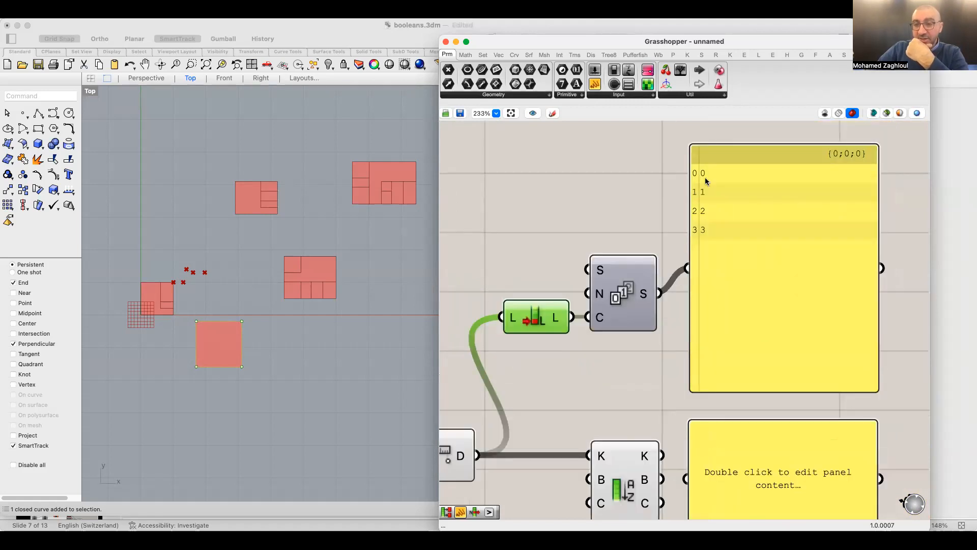
scroll(704, 176, up, 7)
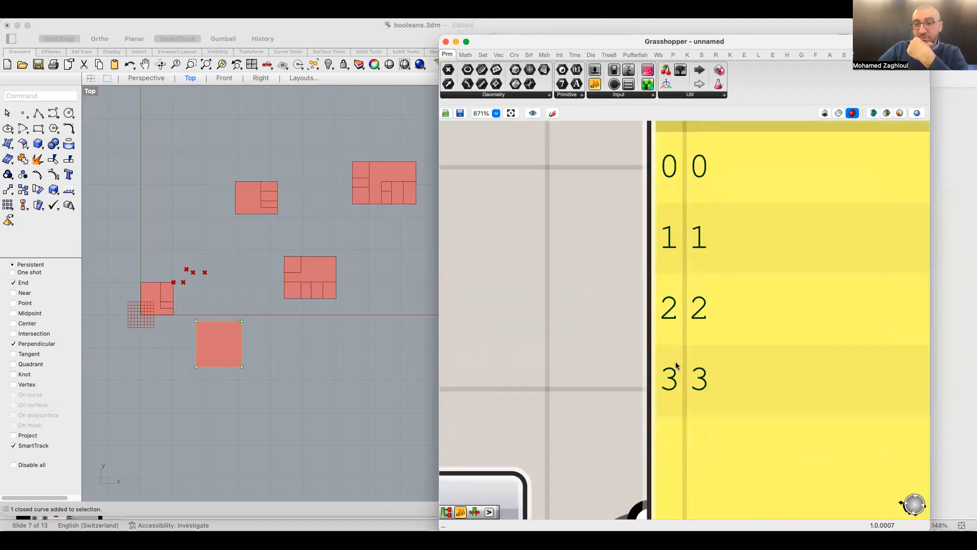
scroll(669, 311, down, 4)
scroll(669, 310, down, 5)
scroll(616, 396, up, 2)
drag(712, 267, 639, 457)
right_drag(655, 494, 647, 420)
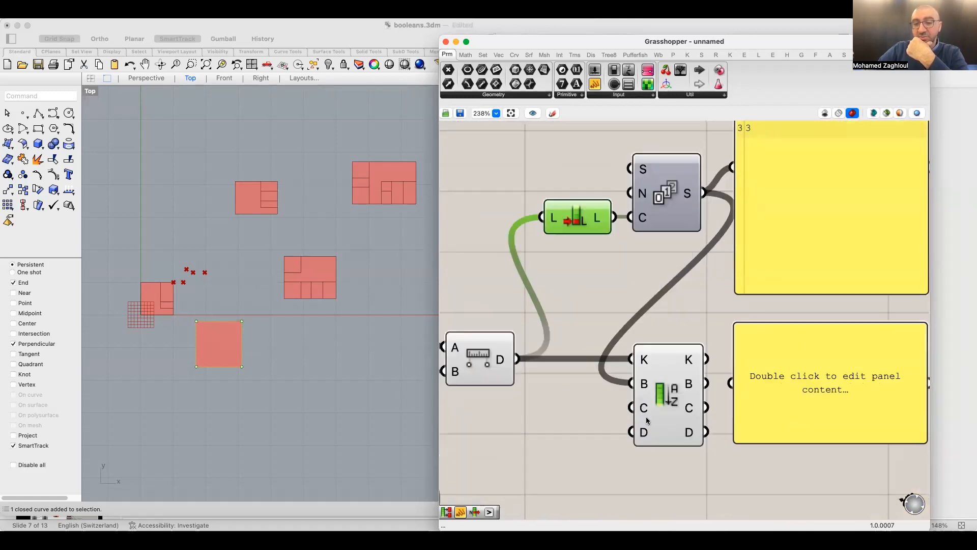
Remove inputs C and D from Sort List and line the component up with the Distance output
scroll(647, 420, up, 4)
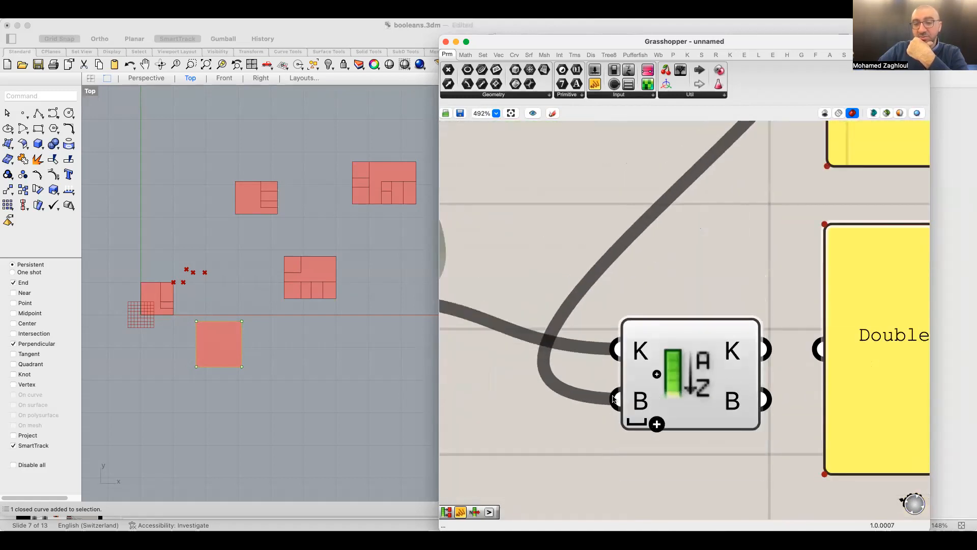
scroll(614, 397, down, 2)
click(647, 348)
scroll(662, 318, down, 4)
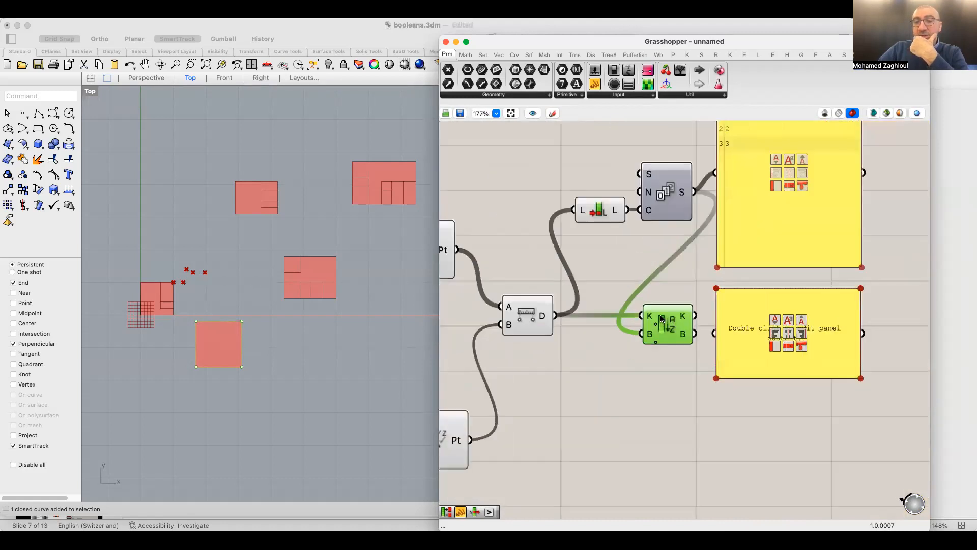
Show the Sort List output B in the lower panel
scroll(658, 331, up, 1)
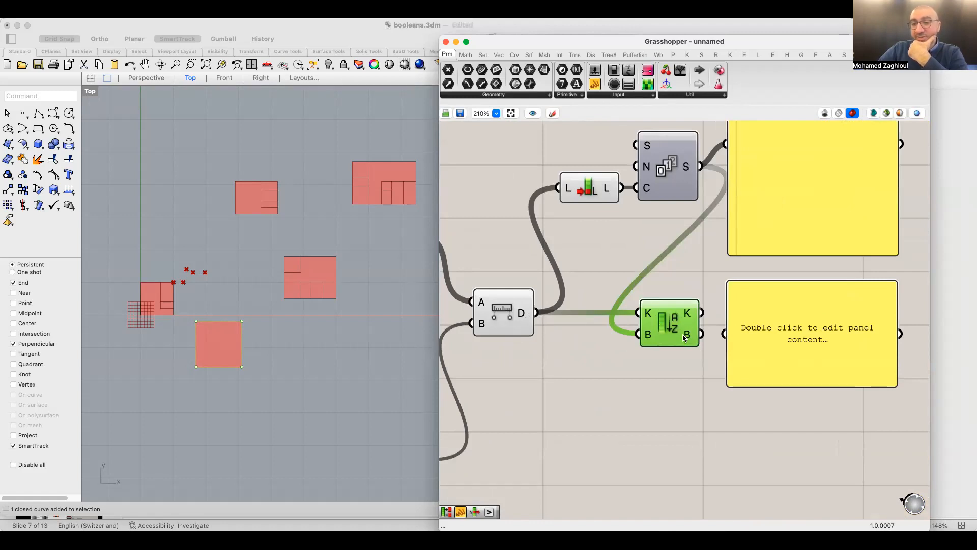
drag(688, 336, 725, 336)
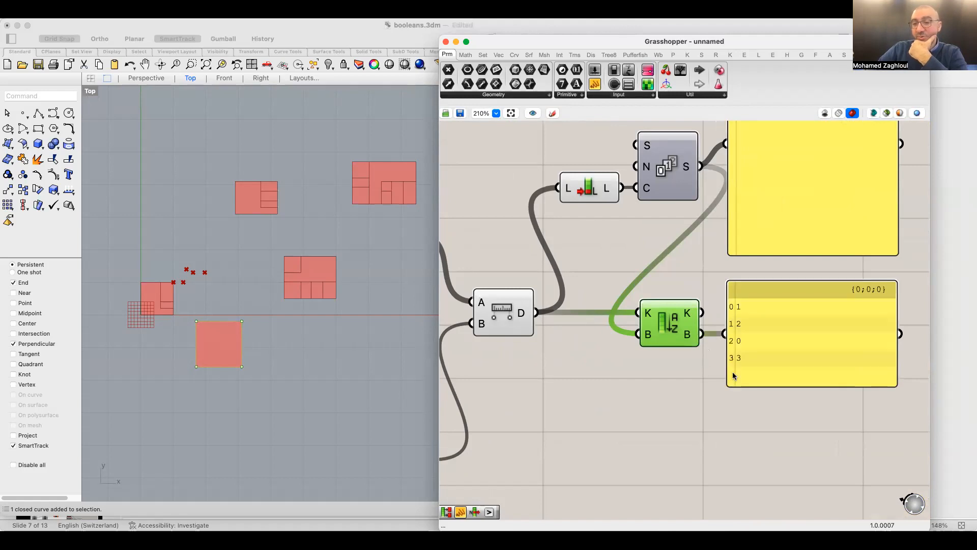
scroll(747, 353, up, 1)
scroll(747, 353, up, 5)
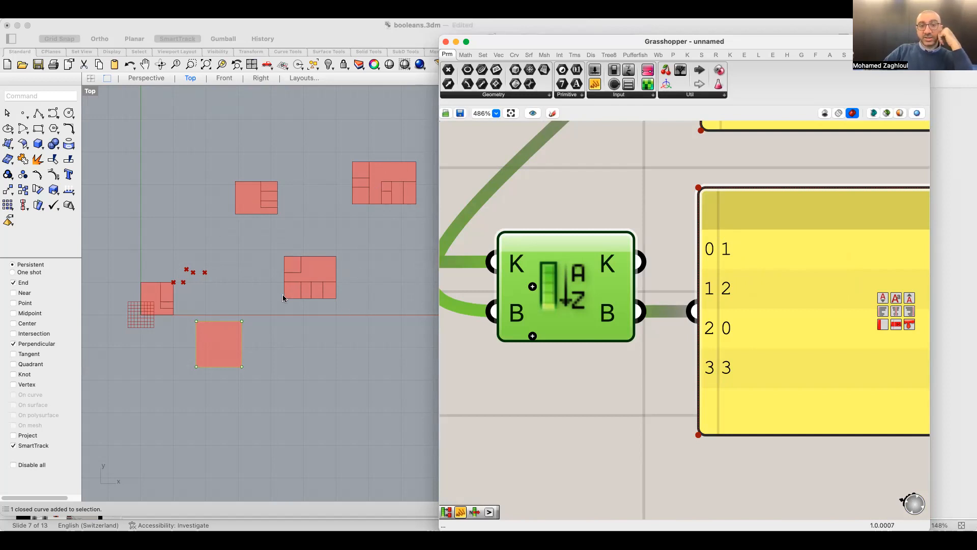
In the Rhino Top view, move the square site boundary farther down and to the right of the layout proposals
click(264, 276)
click(261, 360)
drag(226, 324, 270, 361)
scroll(269, 361, up, 2)
right_drag(723, 343, 745, 342)
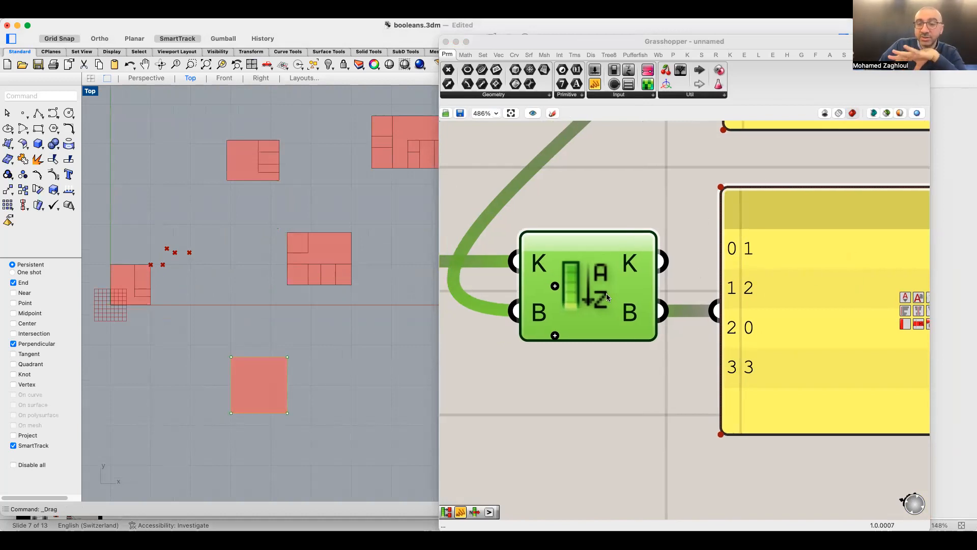
Examine the dimension points beside the smallest layout proposal in the Rhino Top view
drag(388, 201, 346, 132)
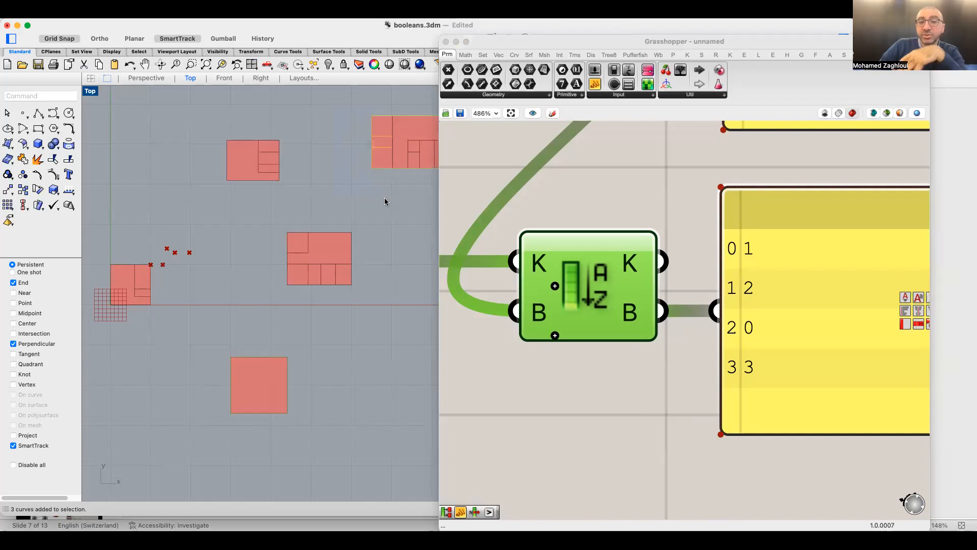
scroll(204, 266, up, 5)
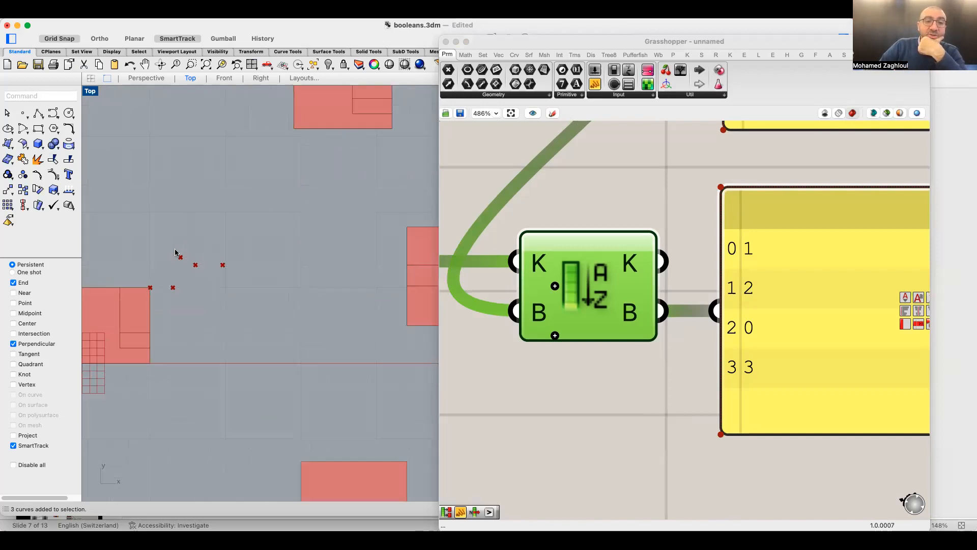
scroll(203, 266, up, 2)
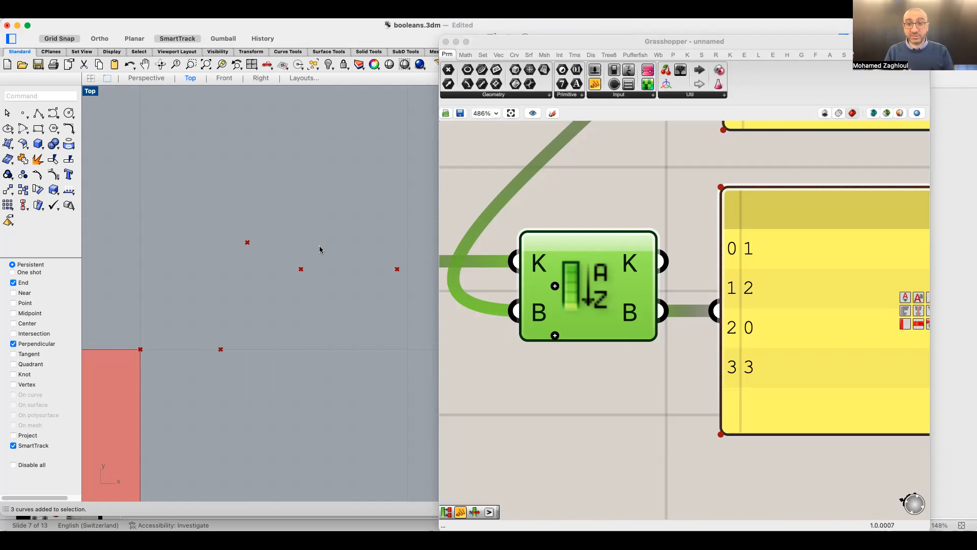
scroll(224, 263, down, 5)
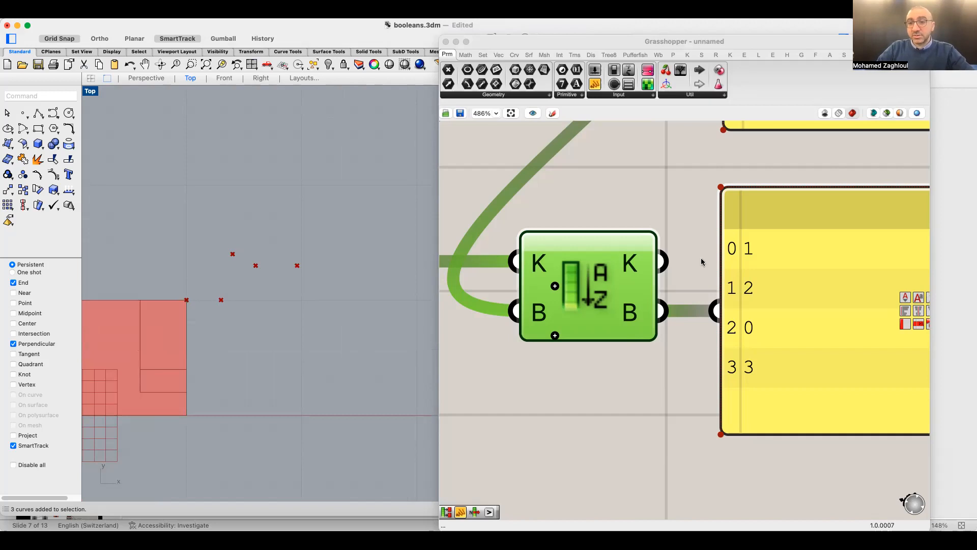
Move the panel of sorted indices farther right of Sort List, level with output B
scroll(701, 262, down, 5)
click(817, 331)
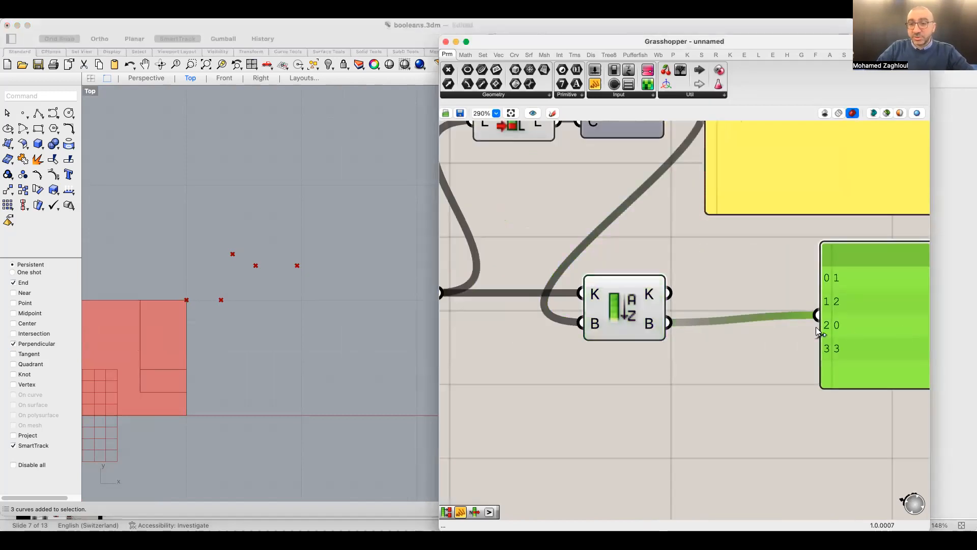
drag(845, 342, 855, 350)
Add a List Item component below the wire between Sort List and its panel, and shift the panel slightly away
double_click(750, 379)
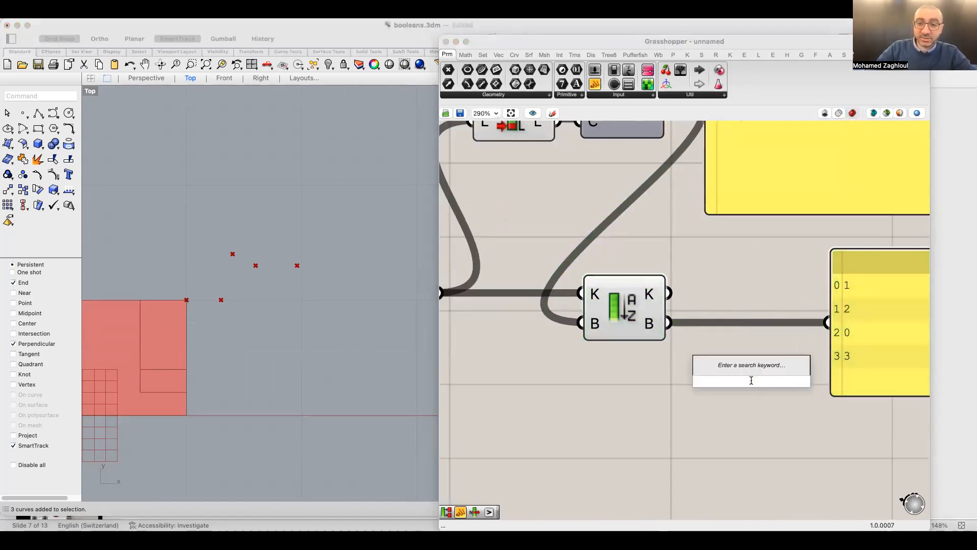
text(item)
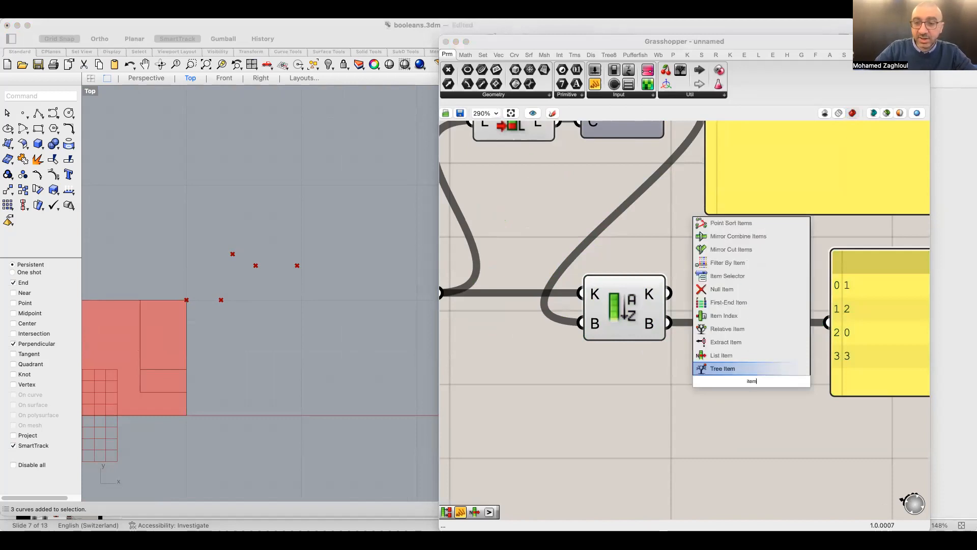
click(746, 356)
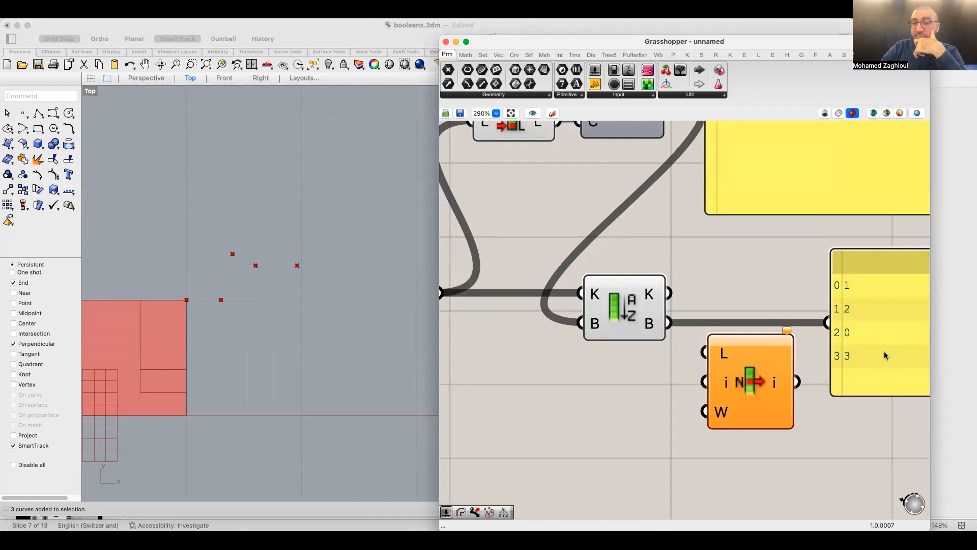
drag(842, 359, 862, 373)
right_drag(864, 287, 811, 289)
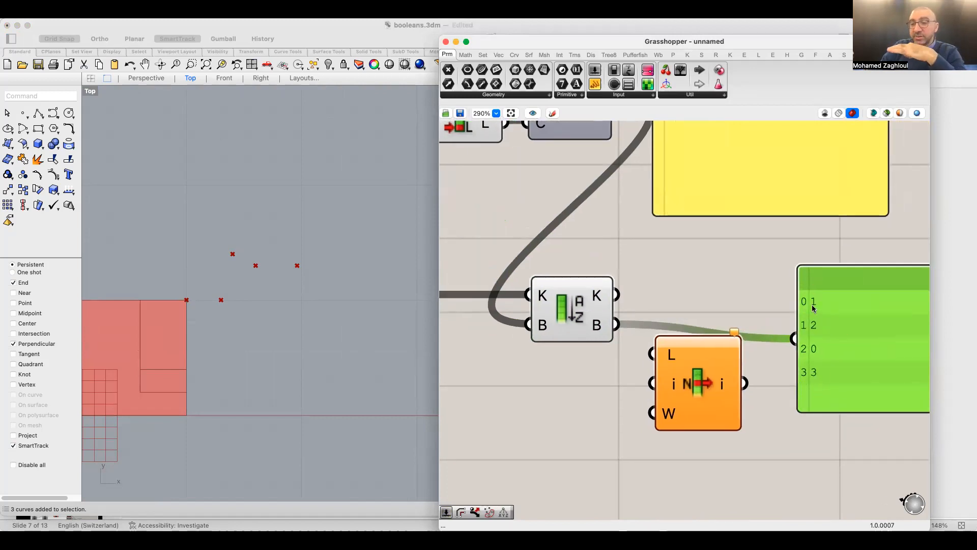
scroll(817, 308, up, 2)
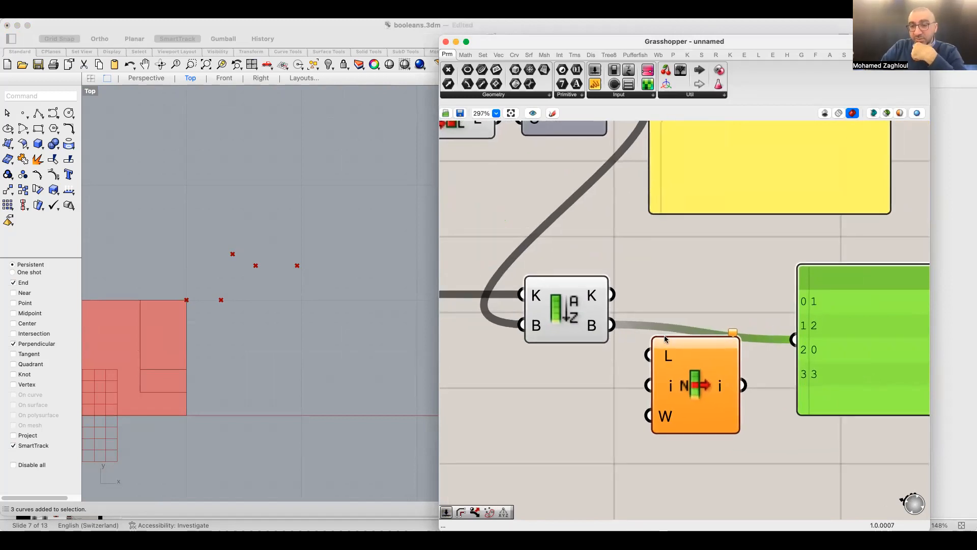
Wire Sort List output B into List Item input L, send its output i to the panel, and line up List Item
drag(612, 325, 650, 354)
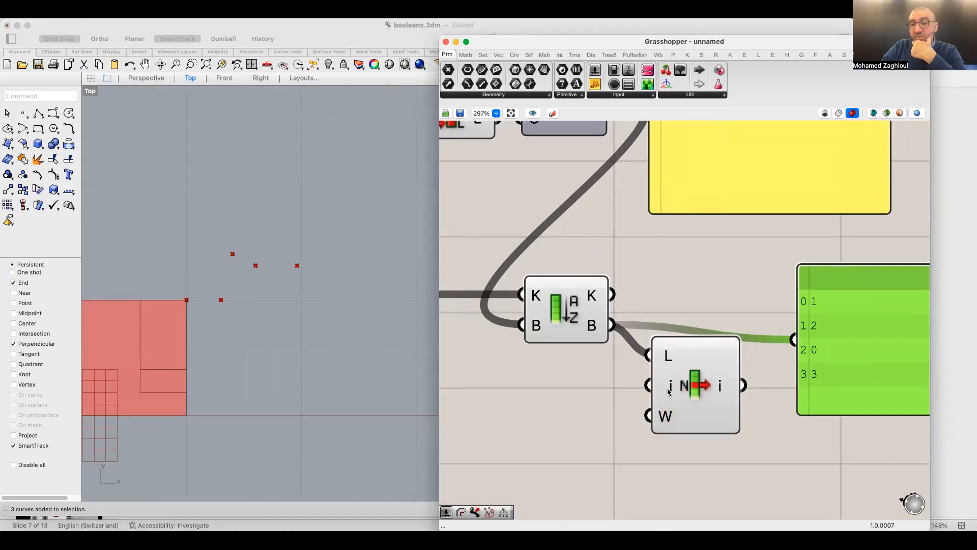
mouse_move(668, 392)
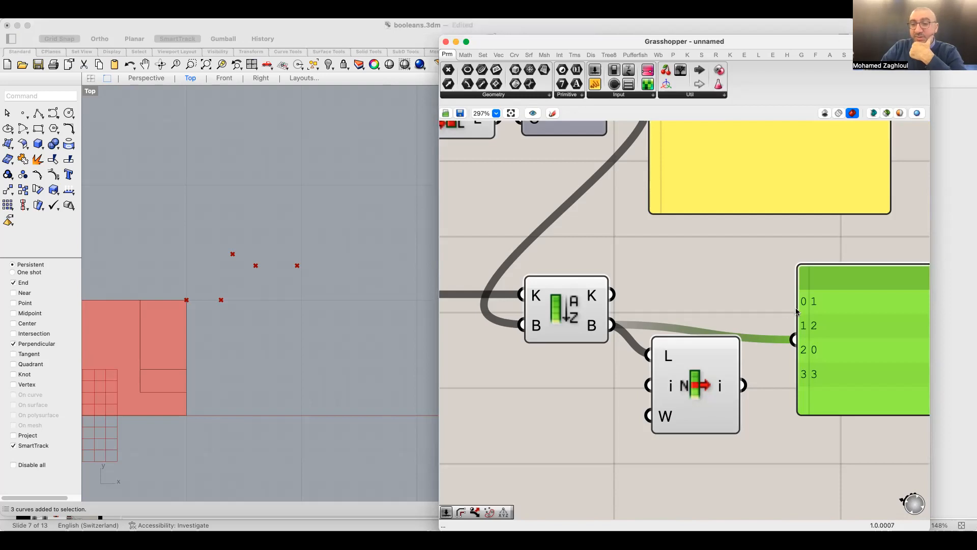
drag(792, 340, 744, 385)
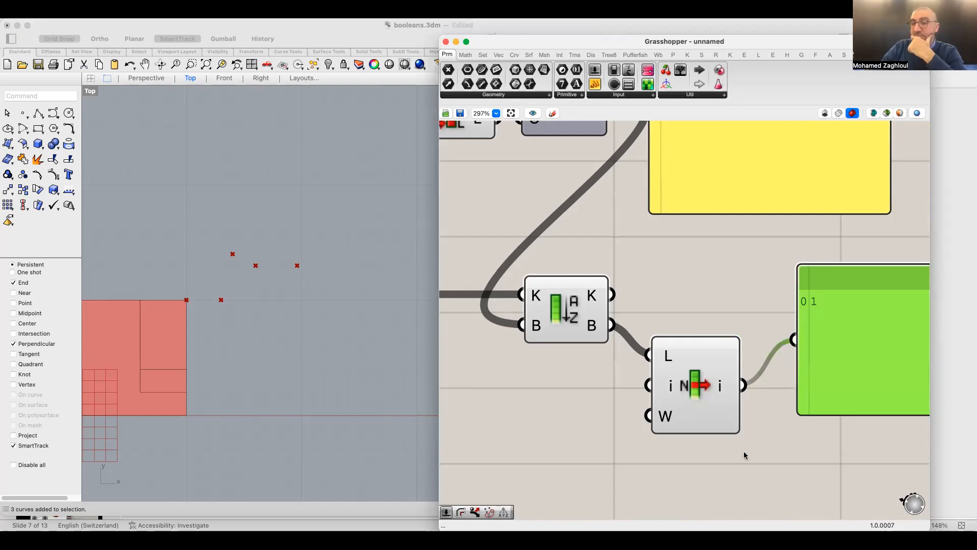
drag(702, 421, 734, 392)
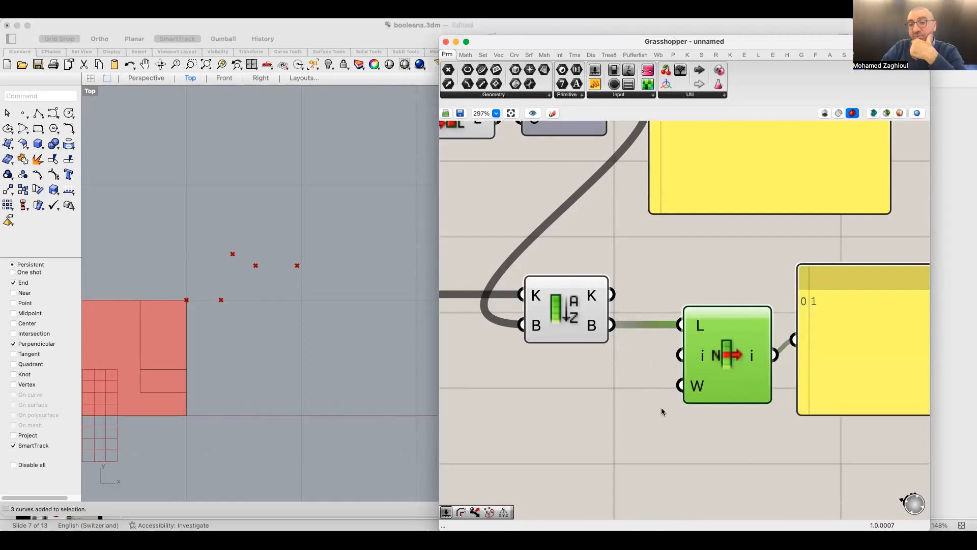
Add a number slider below Sort List, connect it to the List Item index input i, and set it to 0
double_click(613, 409)
text(1)
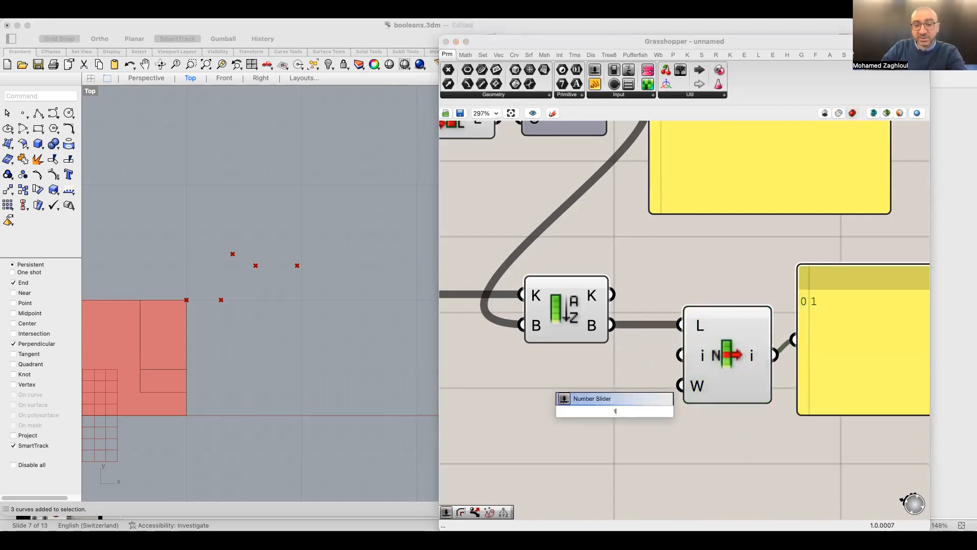
key(Return)
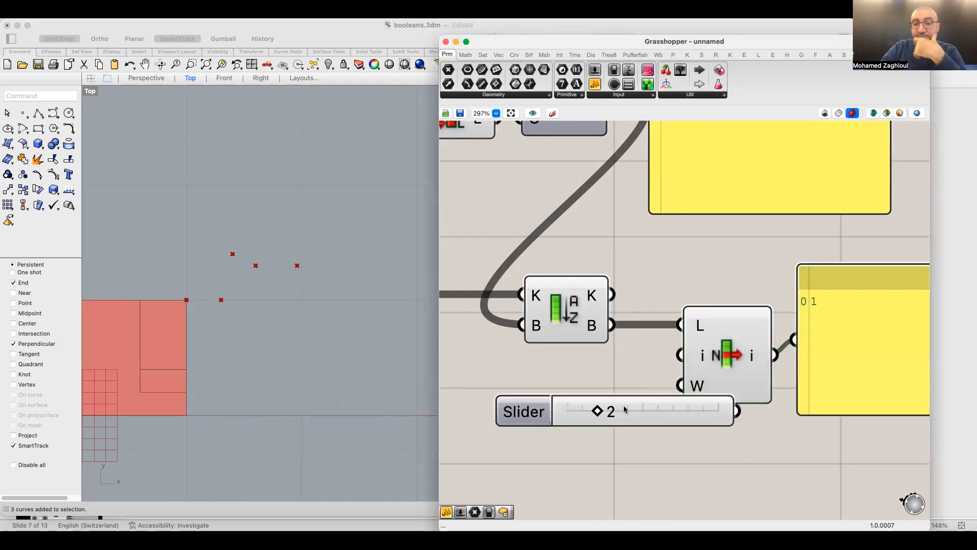
drag(673, 408, 574, 398)
drag(680, 355, 569, 364)
right_drag(660, 387, 725, 386)
drag(536, 362, 496, 362)
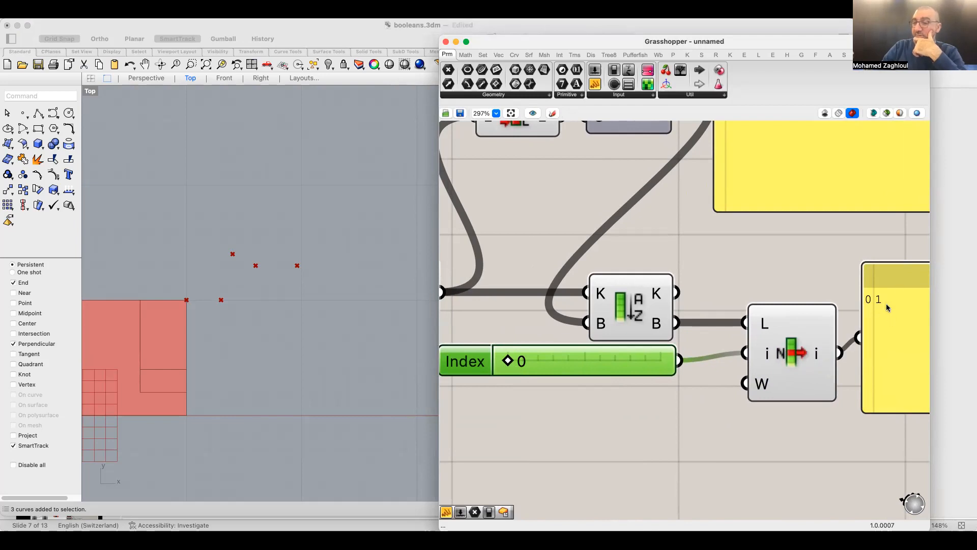
right_drag(721, 353, 630, 352)
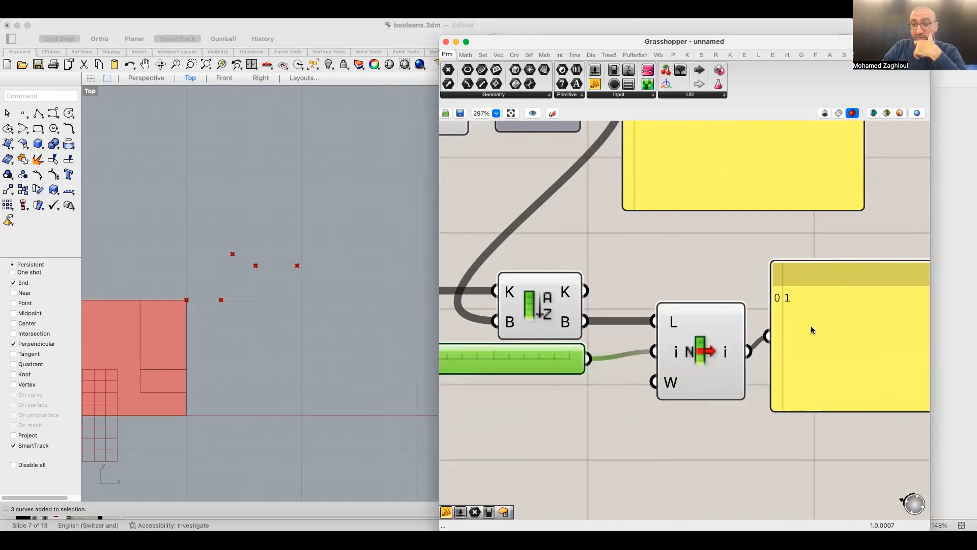
Shift the List Item's output panel slightly farther away and delete the panel attached to the Series output
drag(811, 326, 853, 342)
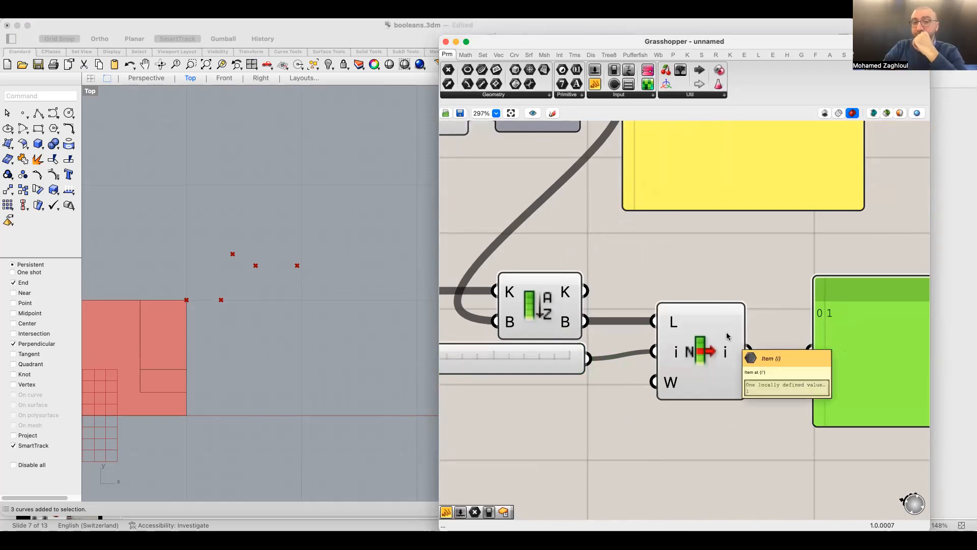
right_drag(770, 331, 782, 331)
scroll(782, 331, down, 3)
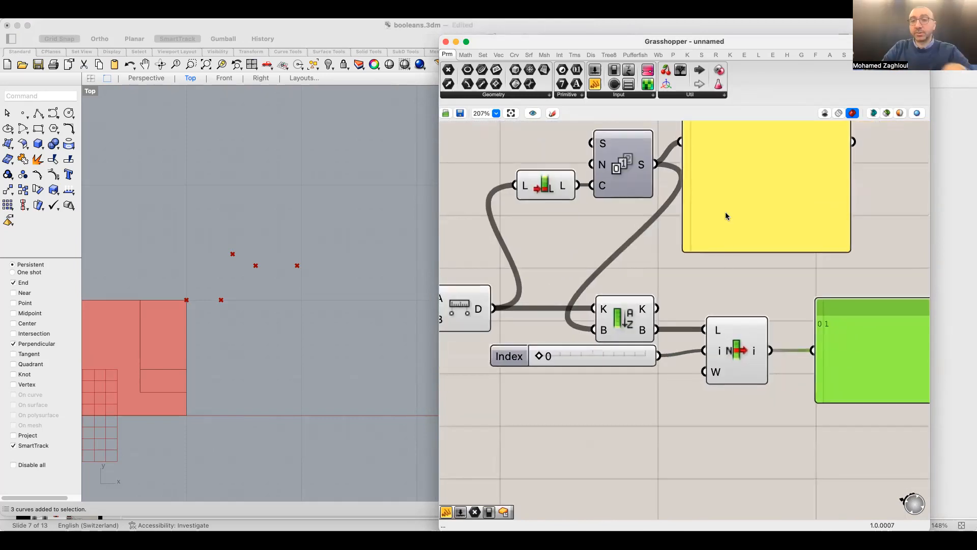
scroll(756, 244, down, 2)
click(755, 241)
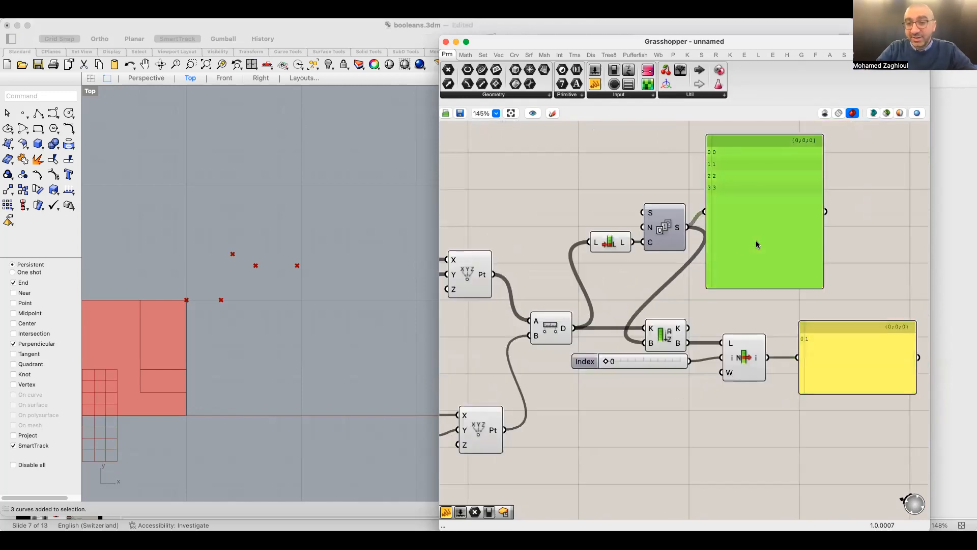
key(Delete)
scroll(756, 245, down, 2)
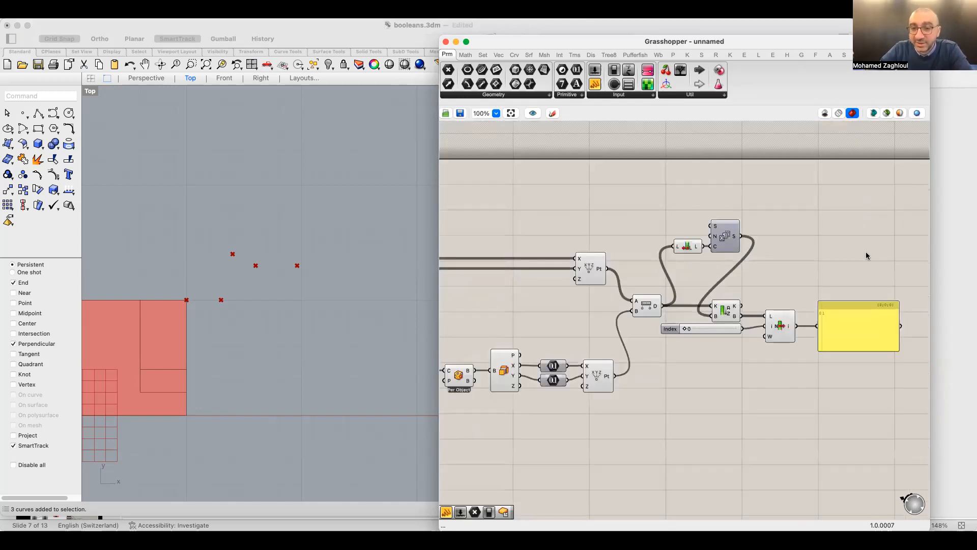
Add a blank panel in the free area above the List Item output panel and nudge it into place
scroll(842, 280, up, 3)
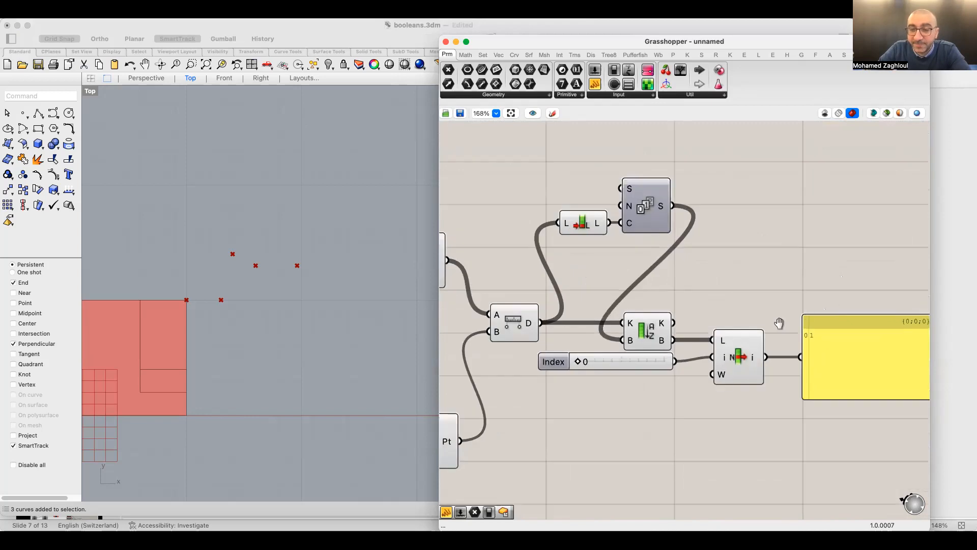
click(593, 85)
click(770, 171)
right_drag(799, 228, 694, 265)
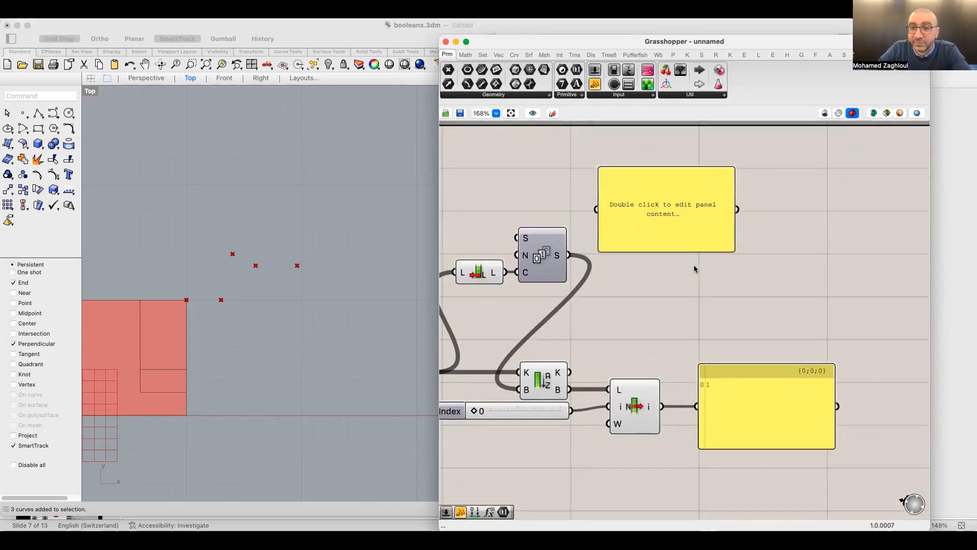
drag(675, 226, 714, 225)
scroll(713, 236, up, 1)
scroll(707, 237, up, 1)
drag(701, 203, 701, 169)
Add three more blank panels, stacked directly below the first blank panel to form a column of four
click(595, 84)
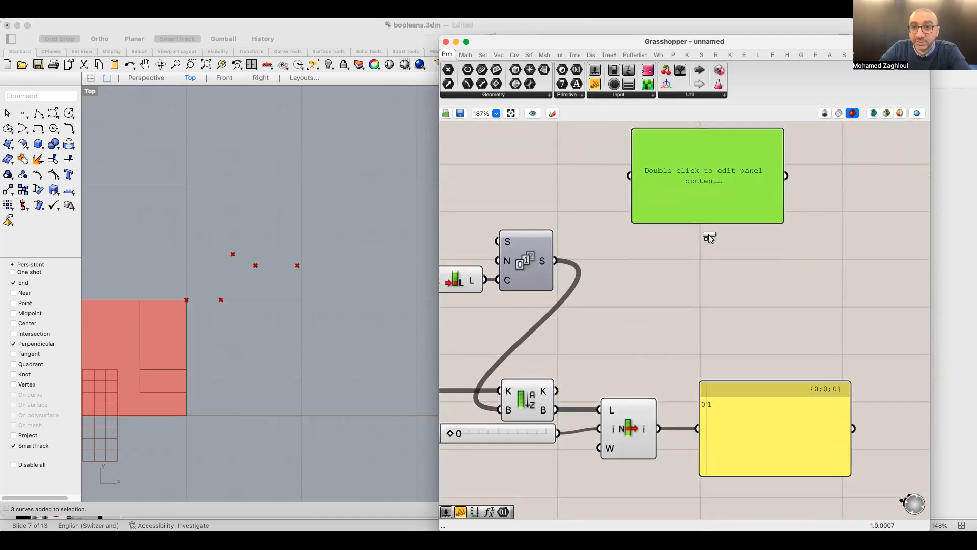
click(708, 267)
drag(686, 247, 687, 251)
click(595, 86)
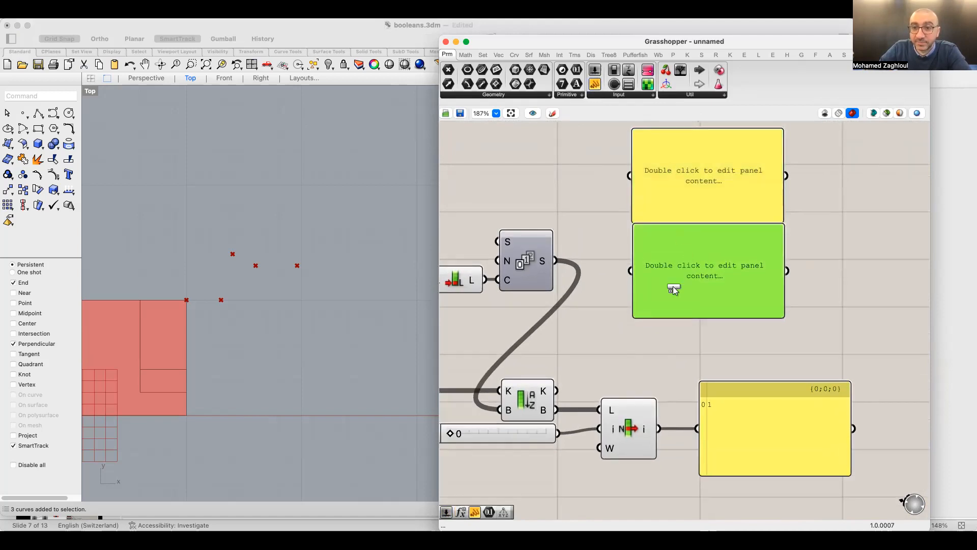
click(709, 359)
click(709, 360)
click(595, 84)
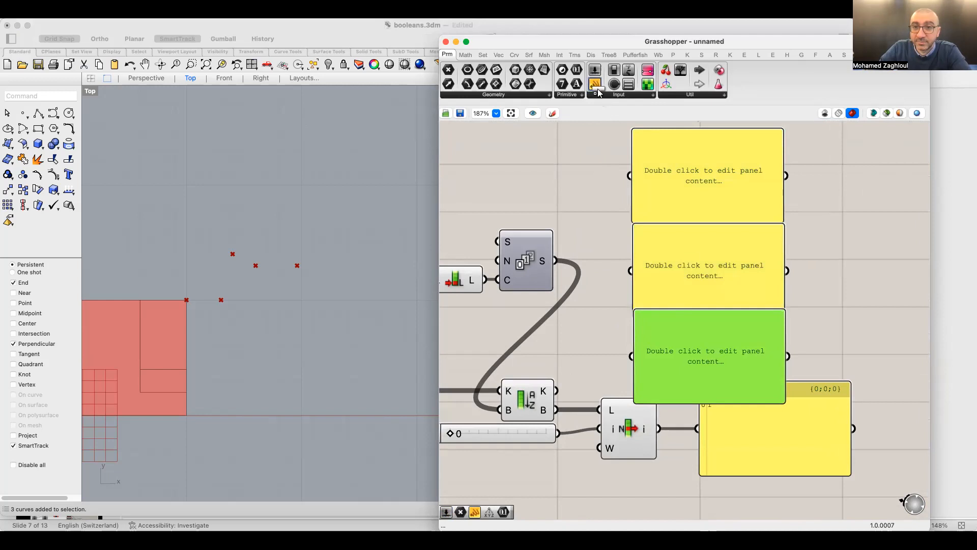
click(714, 453)
click(713, 454)
drag(711, 454, 709, 452)
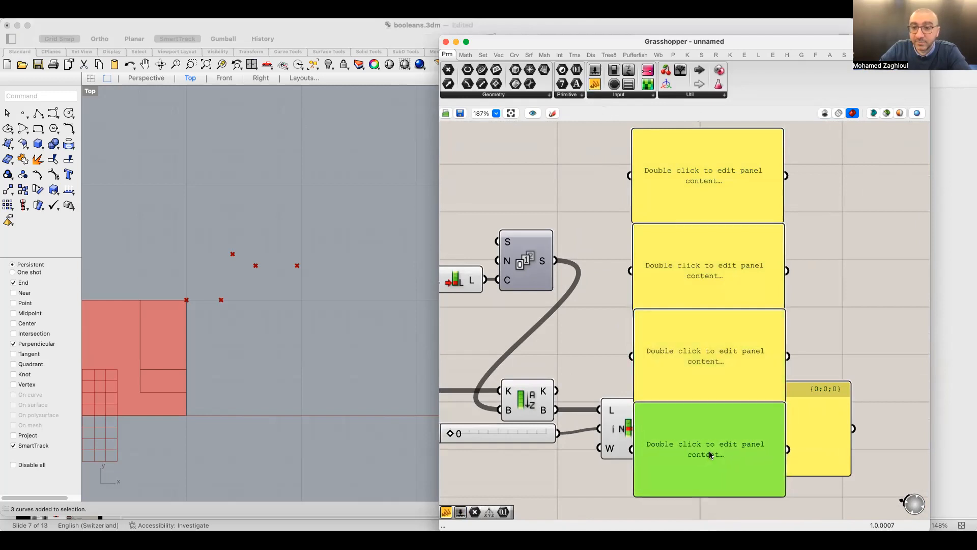
Move all four blank panels together up and to the right, clear of the List Item and its output panel
shift+click(710, 388)
shift+click(714, 291)
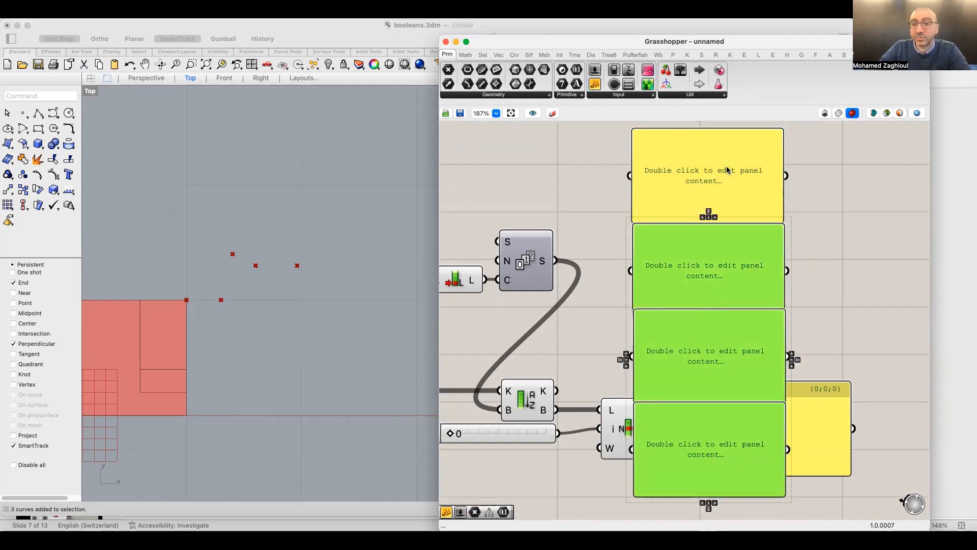
shift+click(728, 170)
drag(741, 437, 802, 257)
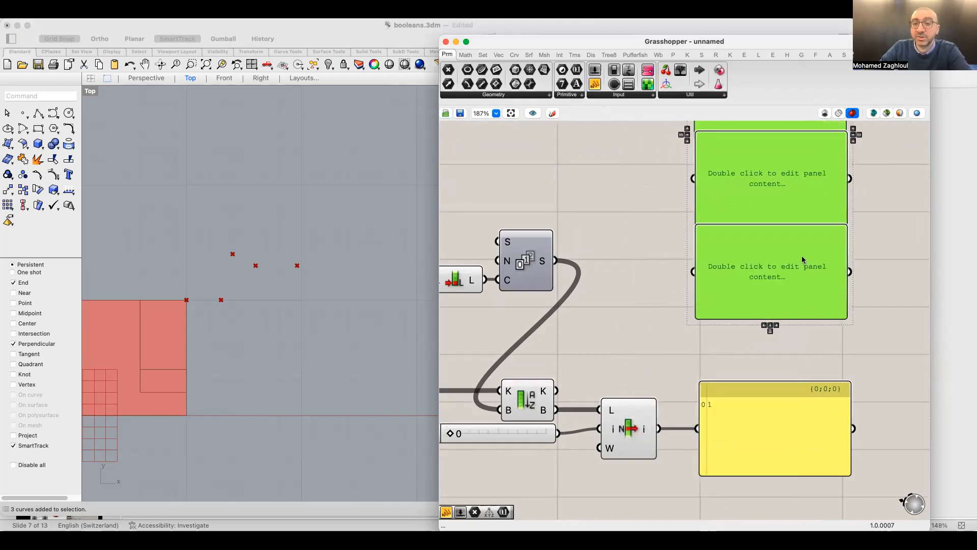
right_drag(714, 376, 638, 428)
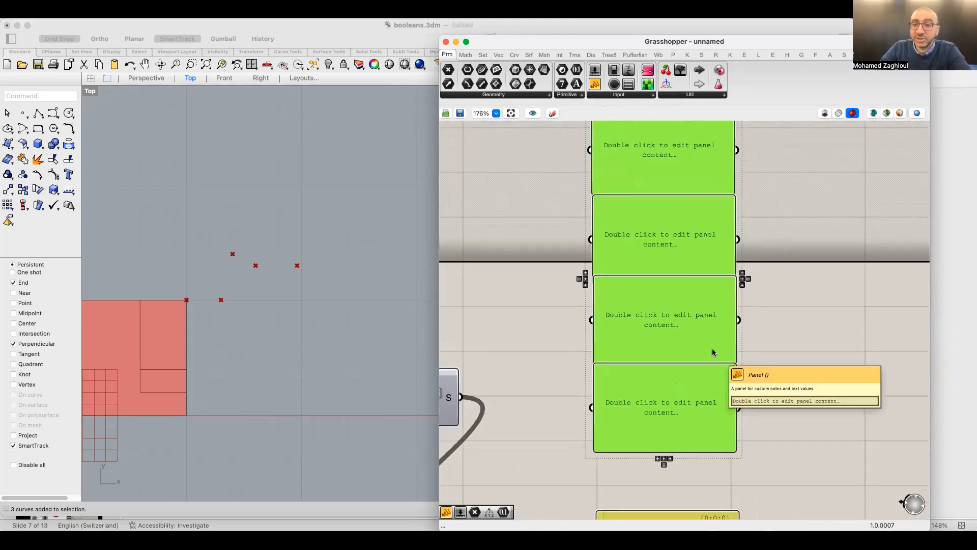
scroll(789, 205, down, 2)
click(777, 213)
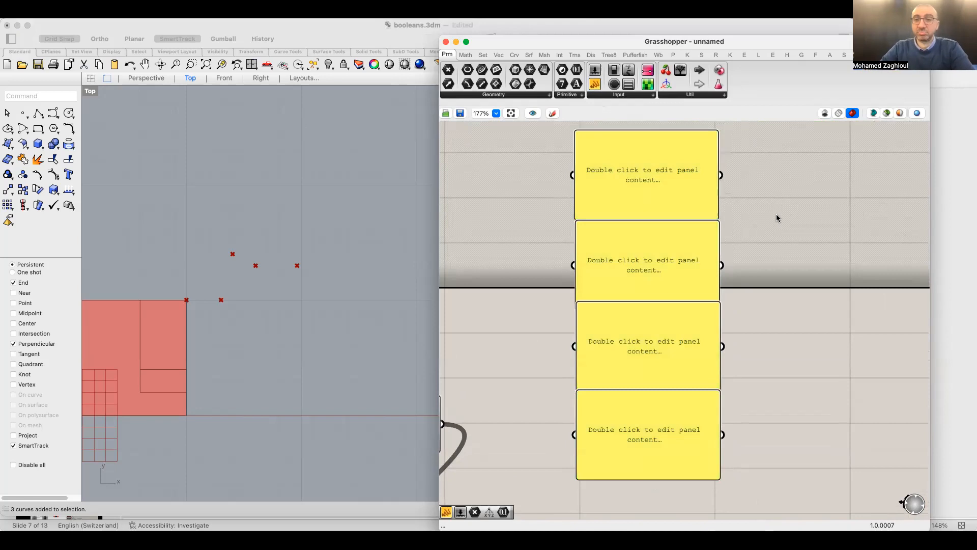
Fill the topmost blank panel with "entrance connected to reception, reception connected to bedroom, bedroom connected to wc"
scroll(303, 319, down, 3)
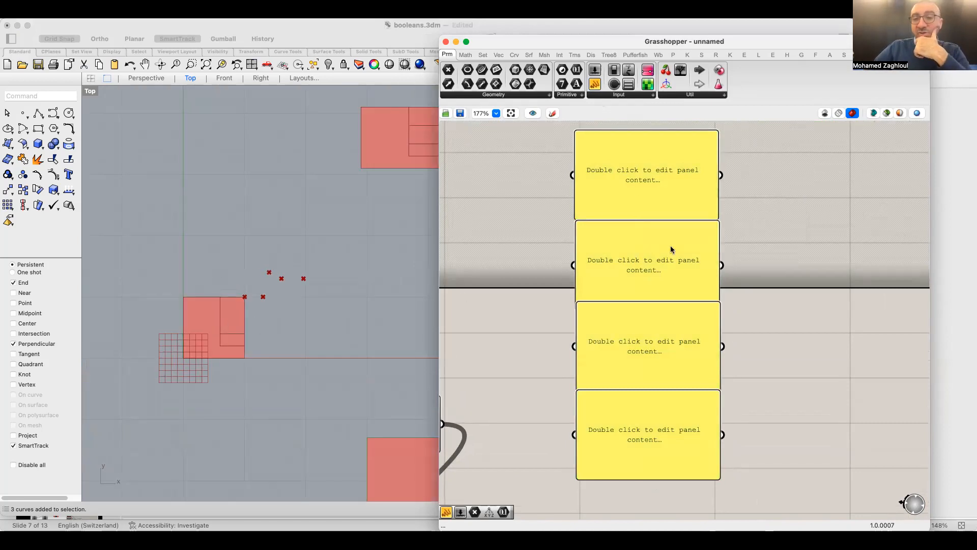
double_click(636, 169)
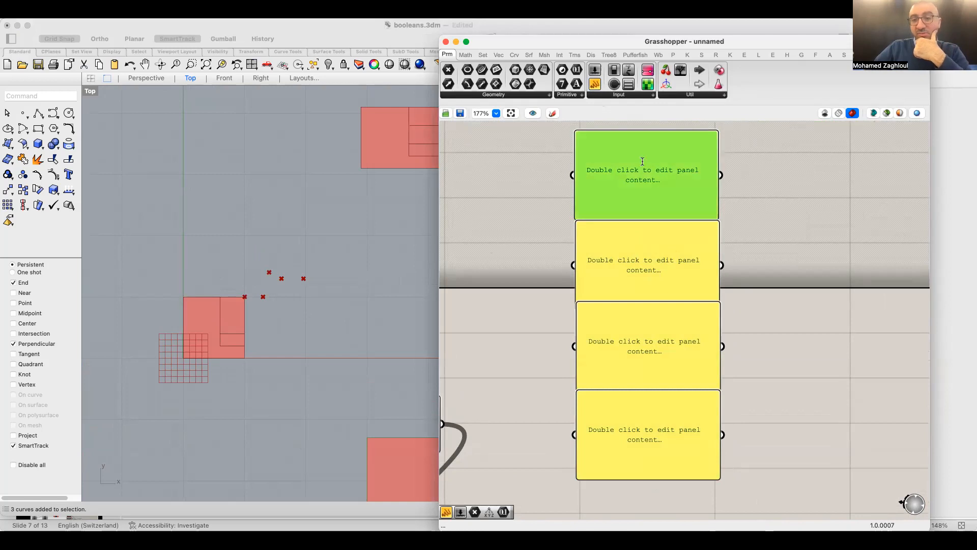
right_drag(732, 195, 735, 272)
scroll(735, 272, up, 3)
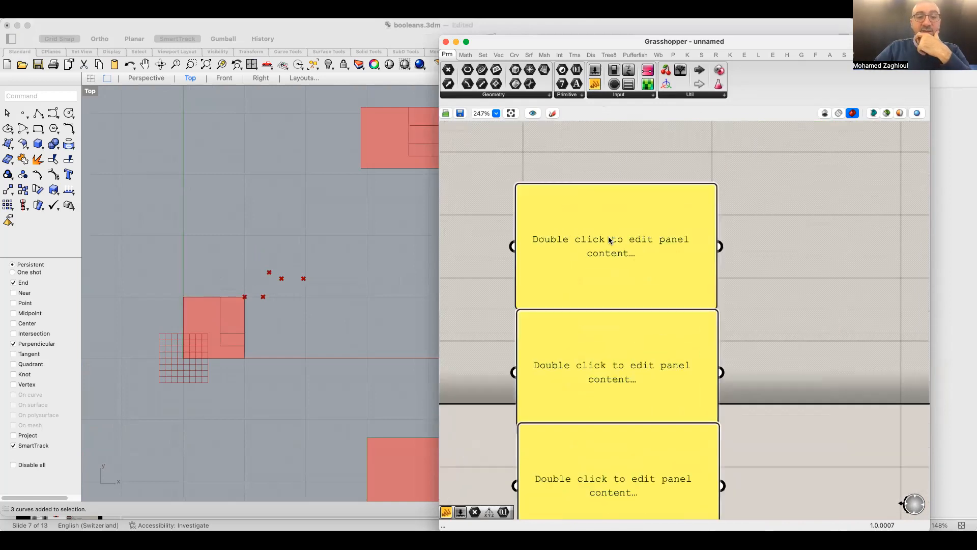
double_click(609, 236)
text(entrance)
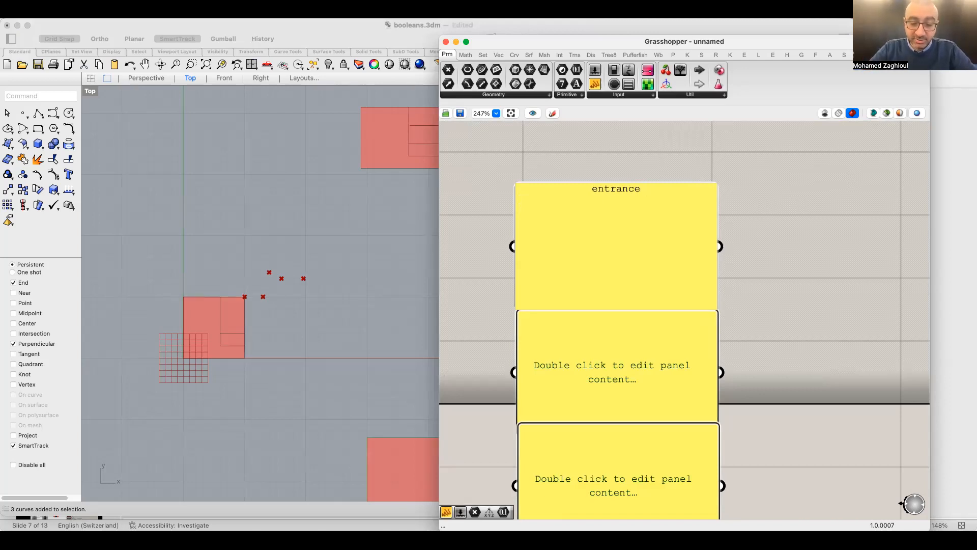
text( connected)
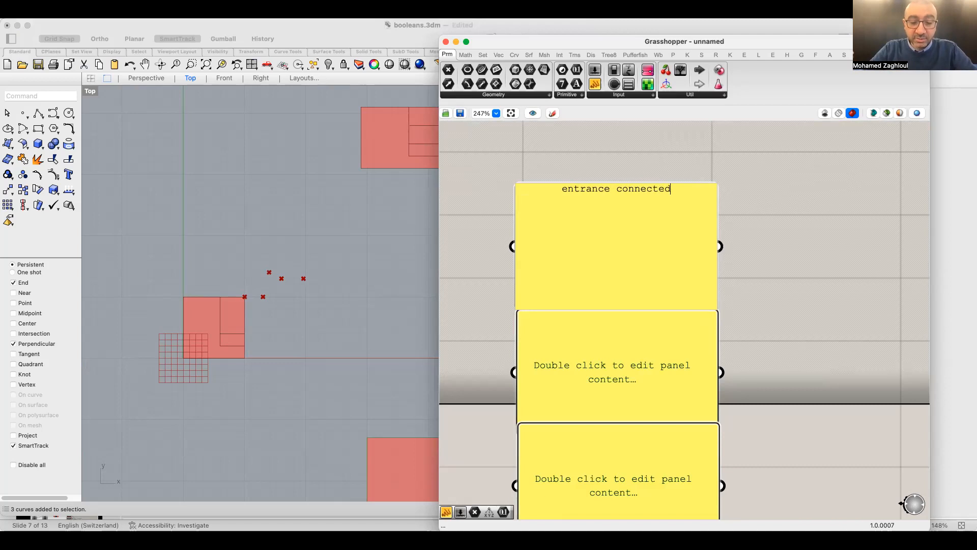
text( to reception)
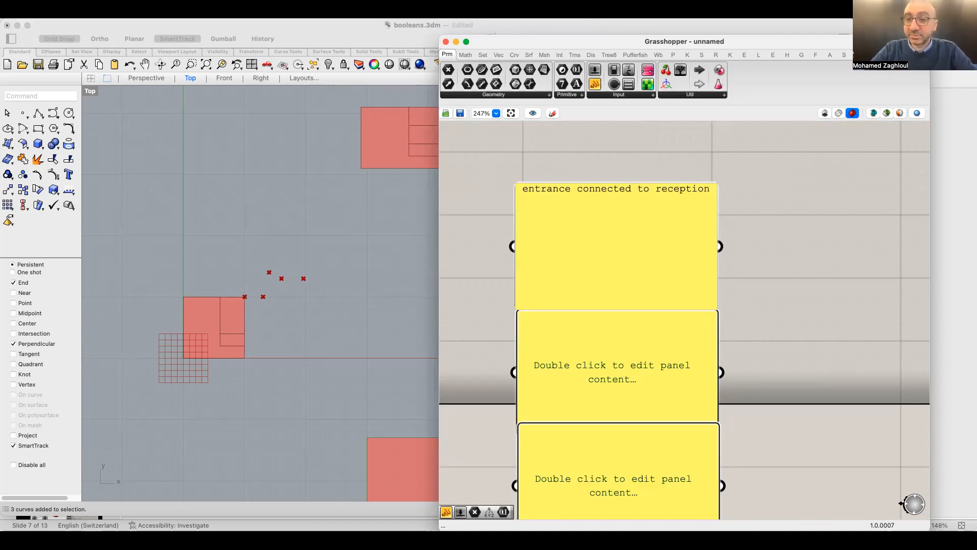
text(,)
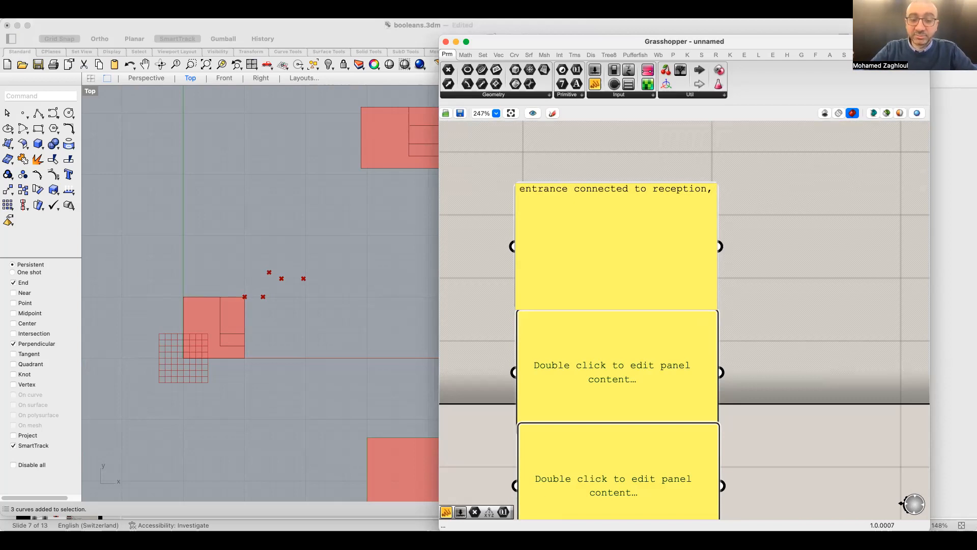
text( recep)
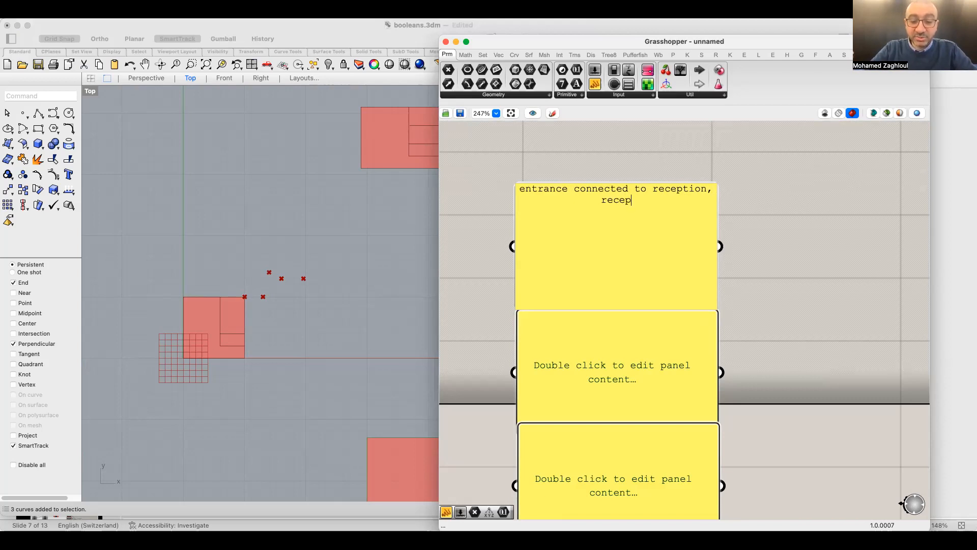
text(tion connec)
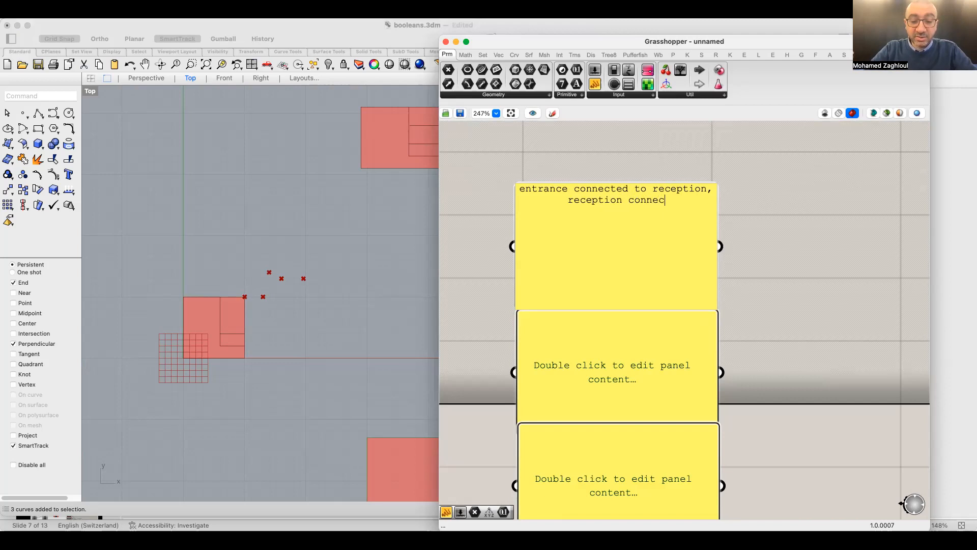
text(ted to bedroom)
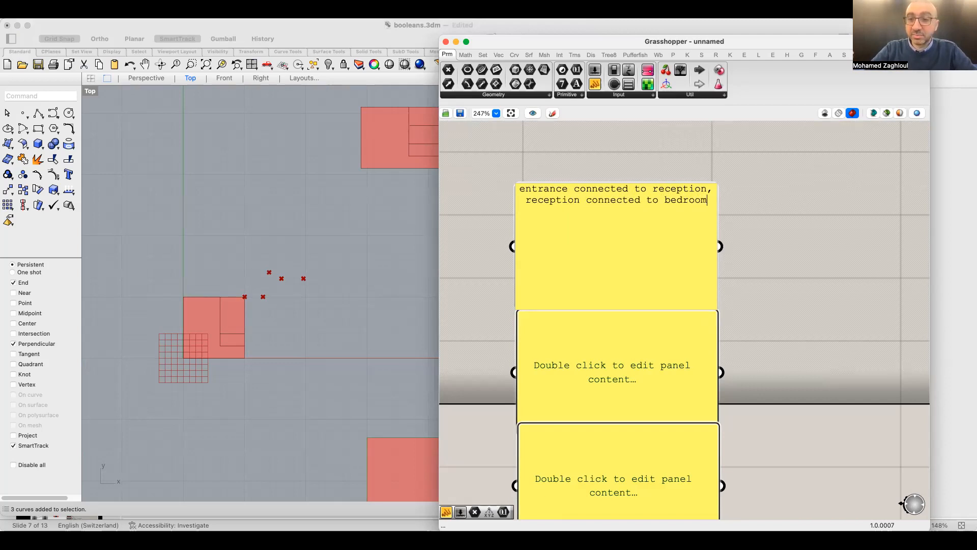
text(,)
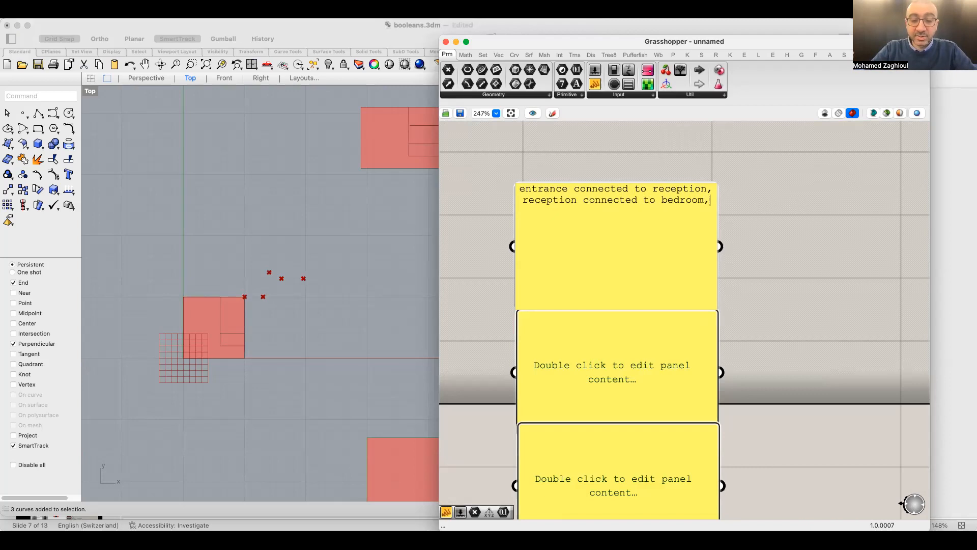
text( bedroom co)
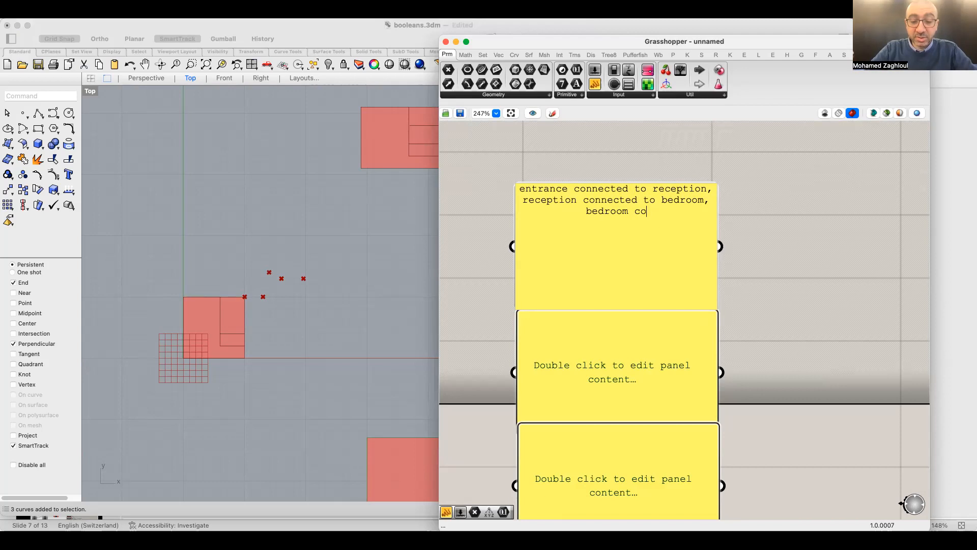
text(nnected to)
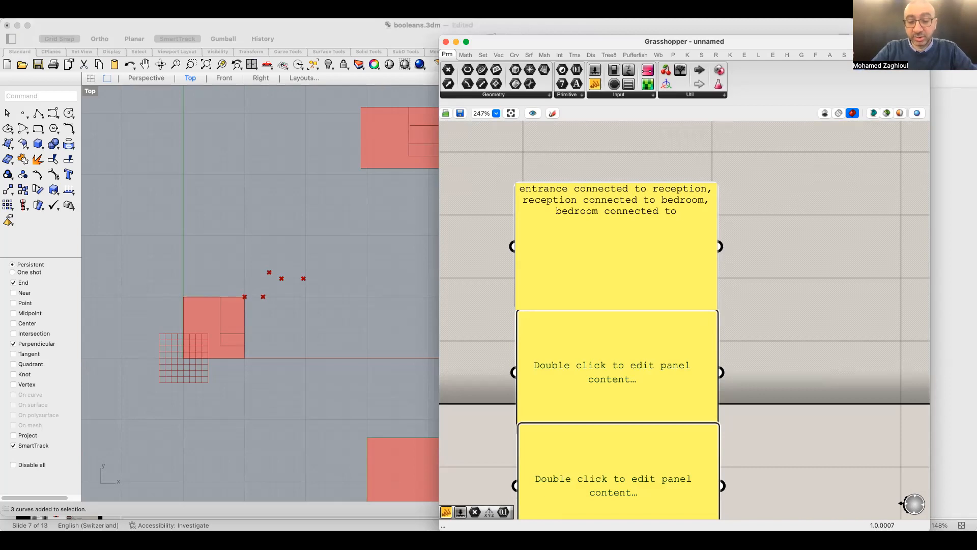
text(w)
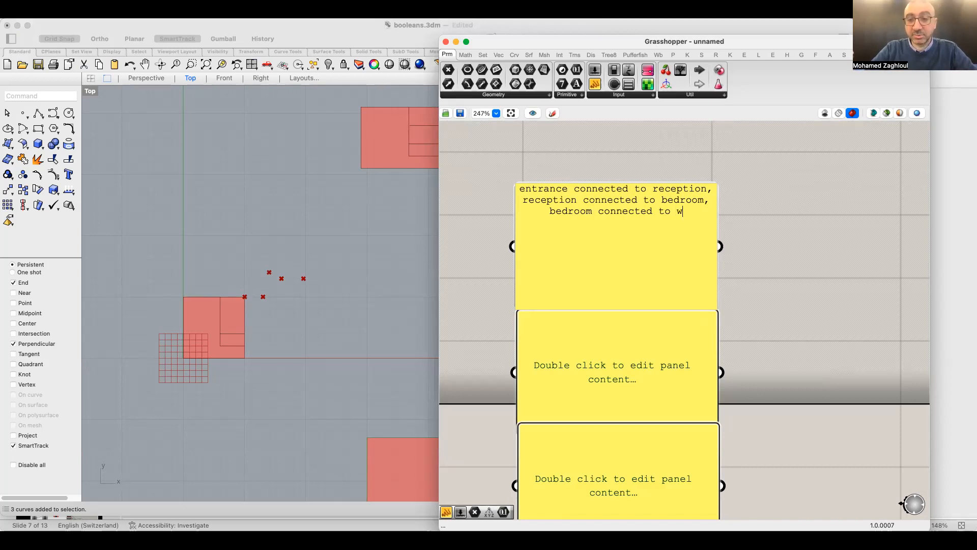
text(c)
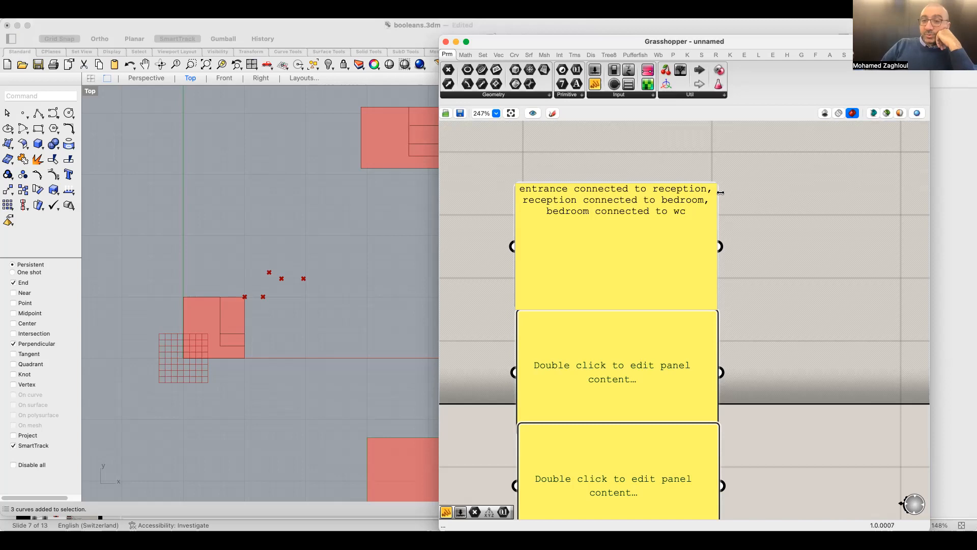
click(808, 186)
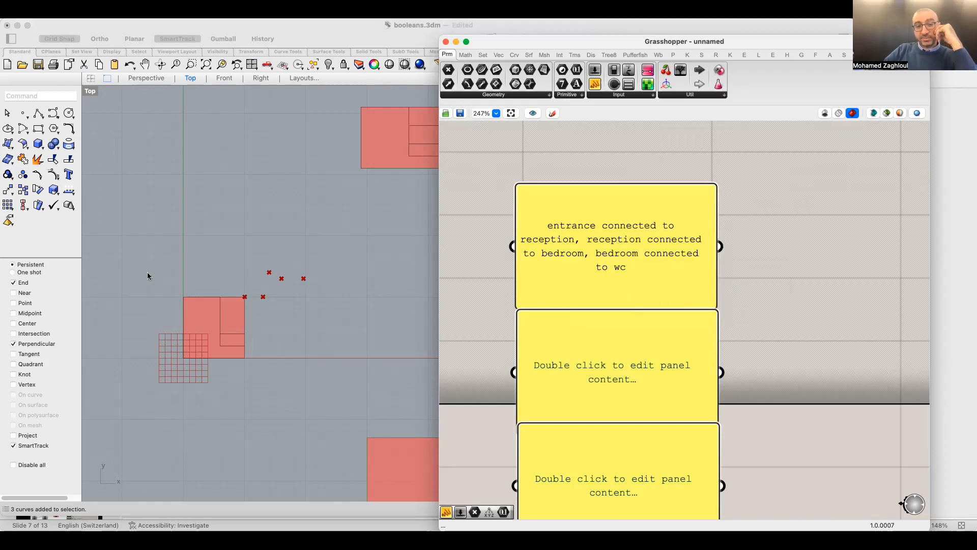
Examine the room arrangements of the layout proposals in Rhino's Top viewport alongside the description panels
right_drag(320, 286, 166, 273)
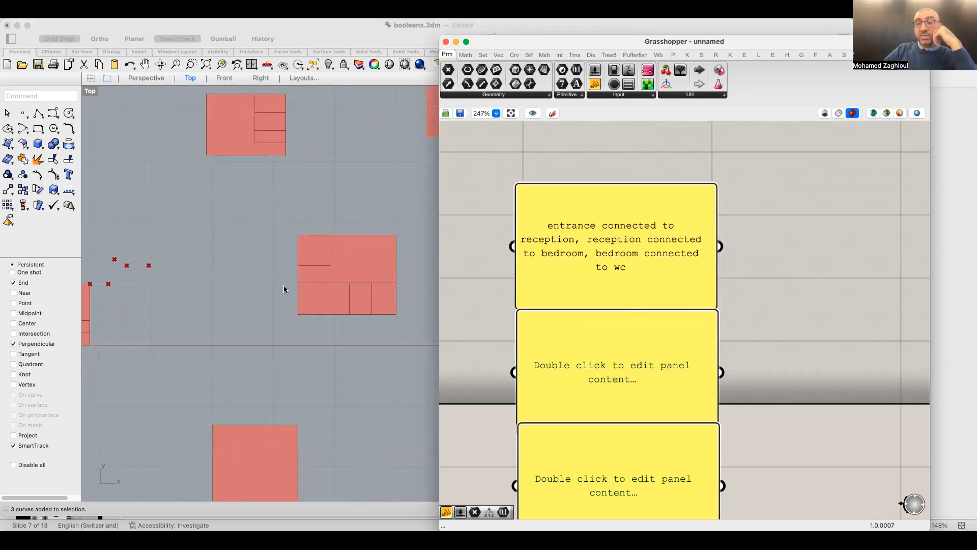
mouse_move(313, 302)
right_down()
mouse_move(338, 287)
mouse_move(313, 300)
right_up()
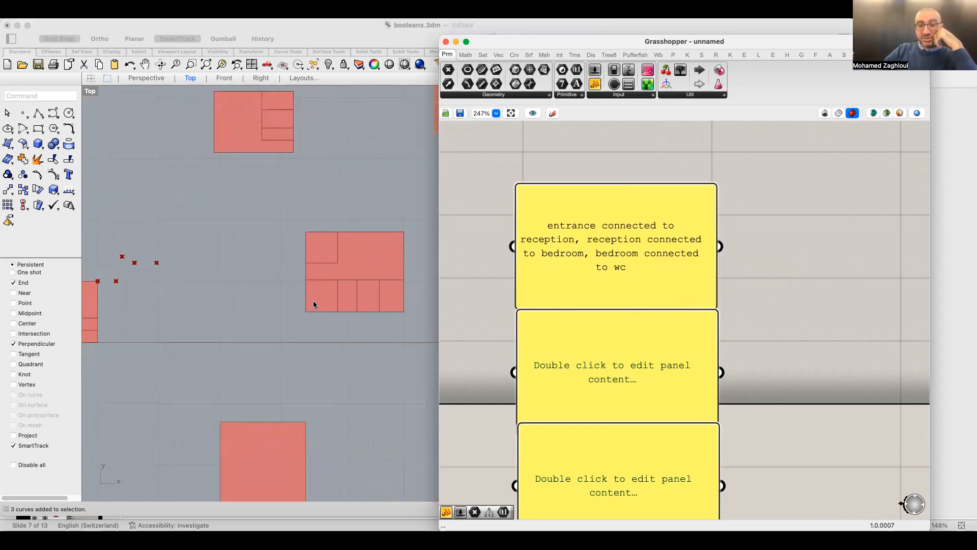
right_drag(359, 251, 352, 332)
right_drag(349, 194, 275, 232)
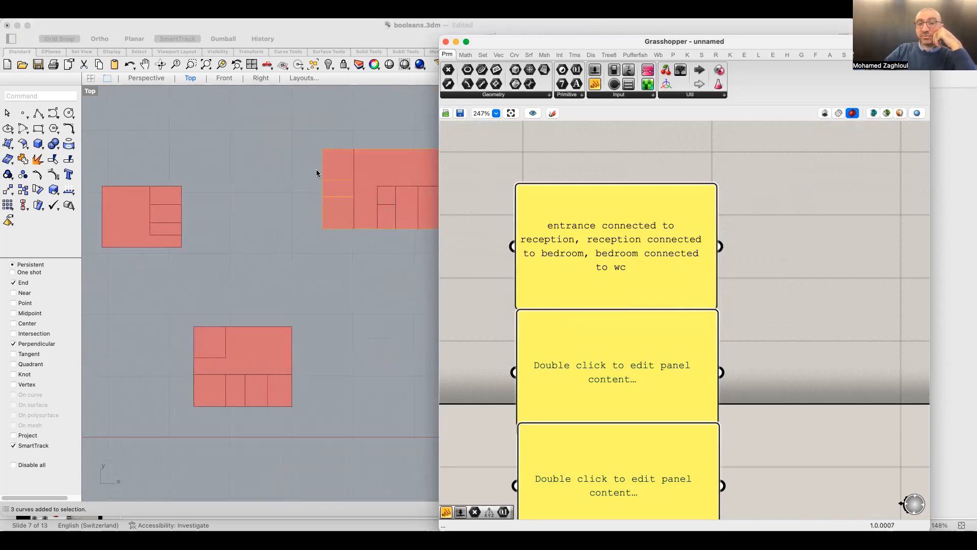
right_drag(697, 228, 752, 150)
right_drag(205, 371, 261, 349)
right_drag(305, 319, 336, 301)
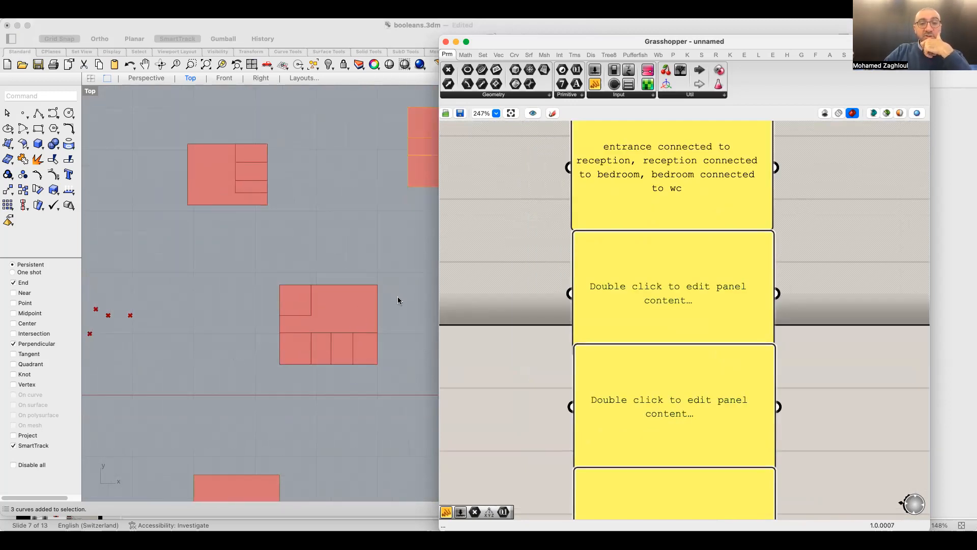
scroll(611, 339, up, 3)
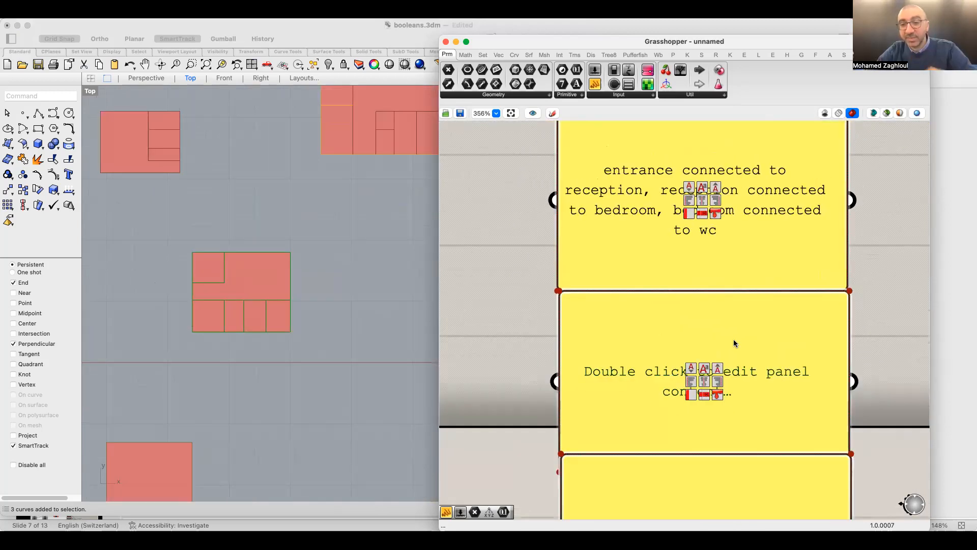
Fill the second panel with "entrance connected to reception, reception connected to bedroom,reception connected to bedroom,reception connected to kitchen"
scroll(734, 330, down, 1)
scroll(392, 277, down, 2)
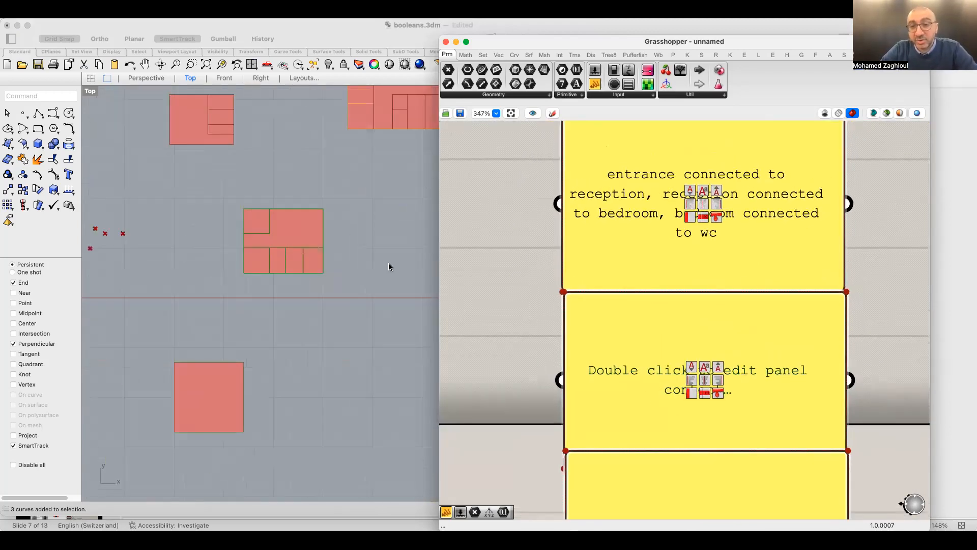
double_click(794, 327)
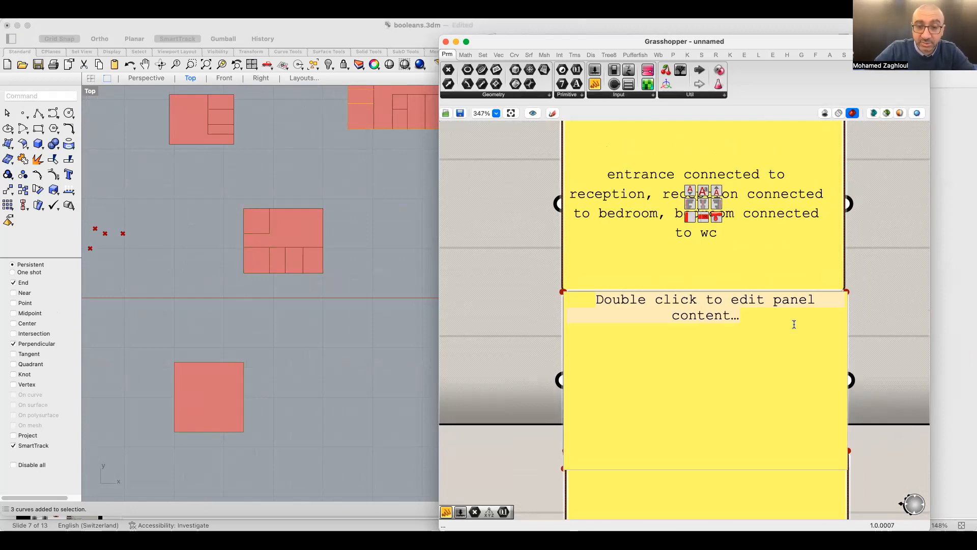
text(entrw)
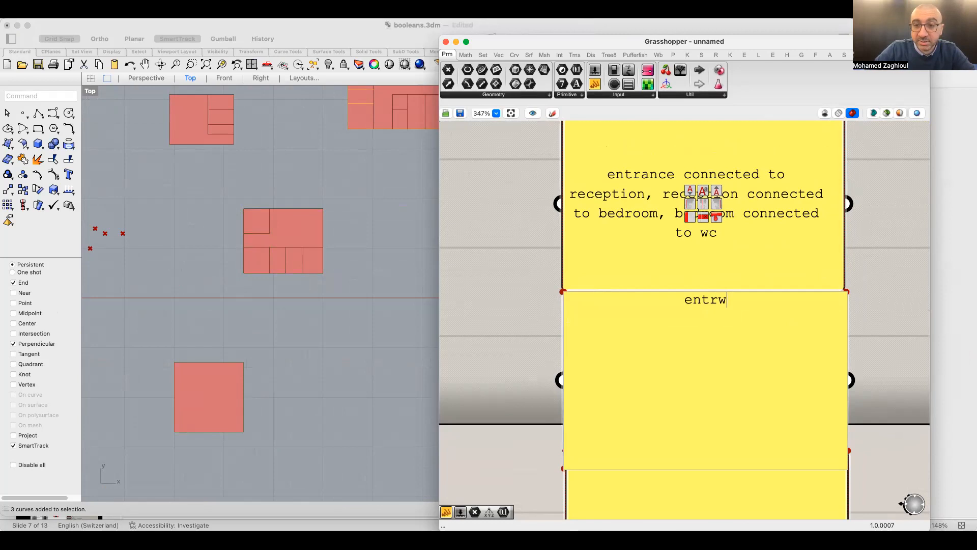
key(BackSpace)
text(ance connectd)
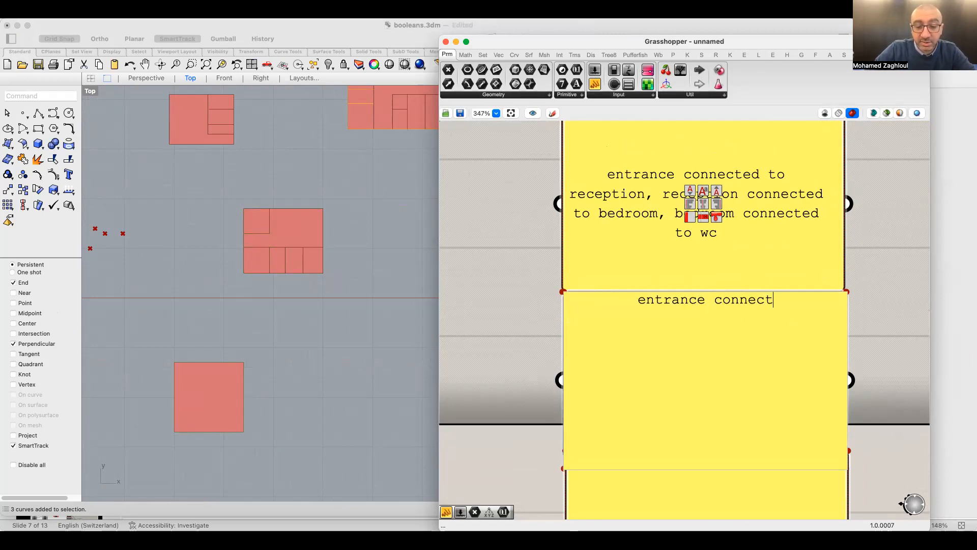
key(BackSpace)
text(ed t)
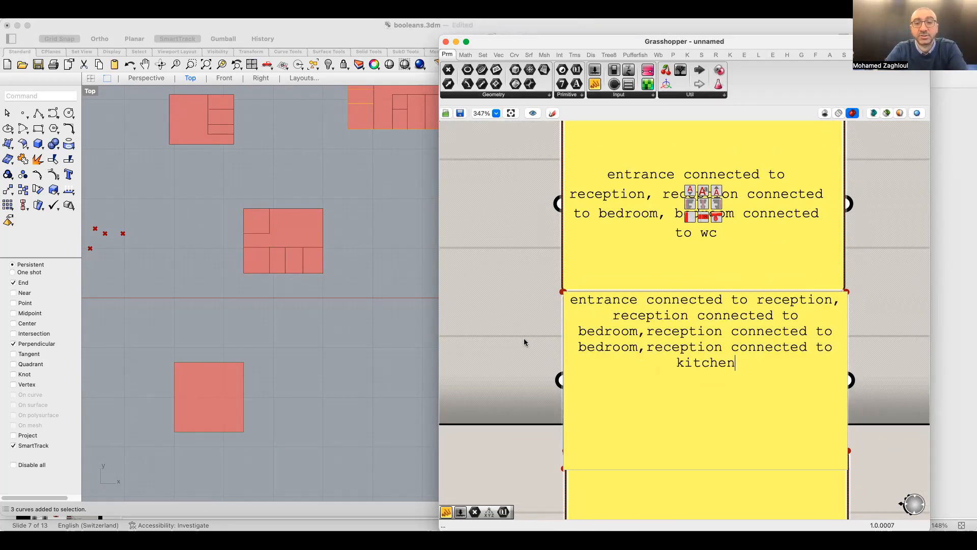
click(514, 293)
Extend the second panel to three reception-to-bedroom connections, and fill the third panel with one and the fourth with four, each ending in "reception connected to kitchen"
scroll(515, 295, down, 3)
scroll(650, 342, down, 2)
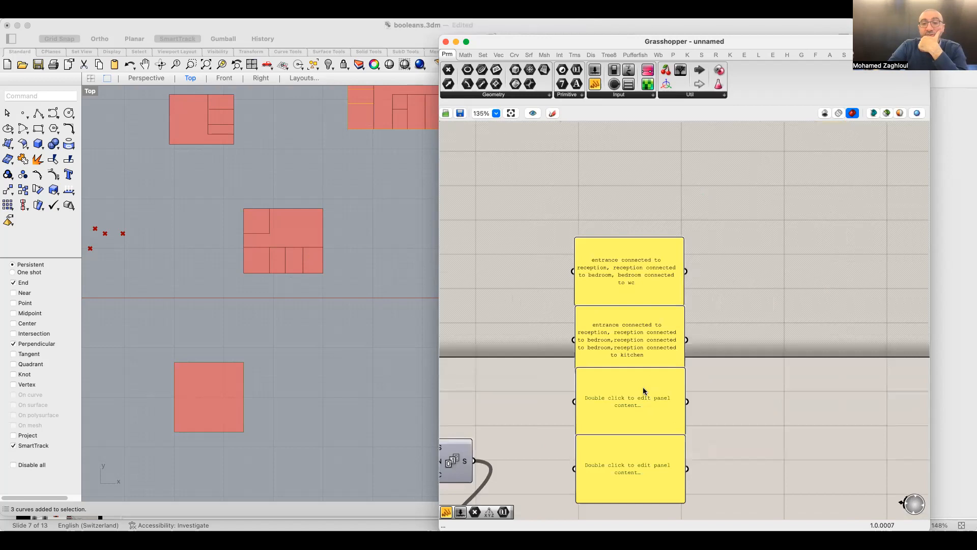
scroll(651, 387, up, 2)
drag(757, 407, 654, 511)
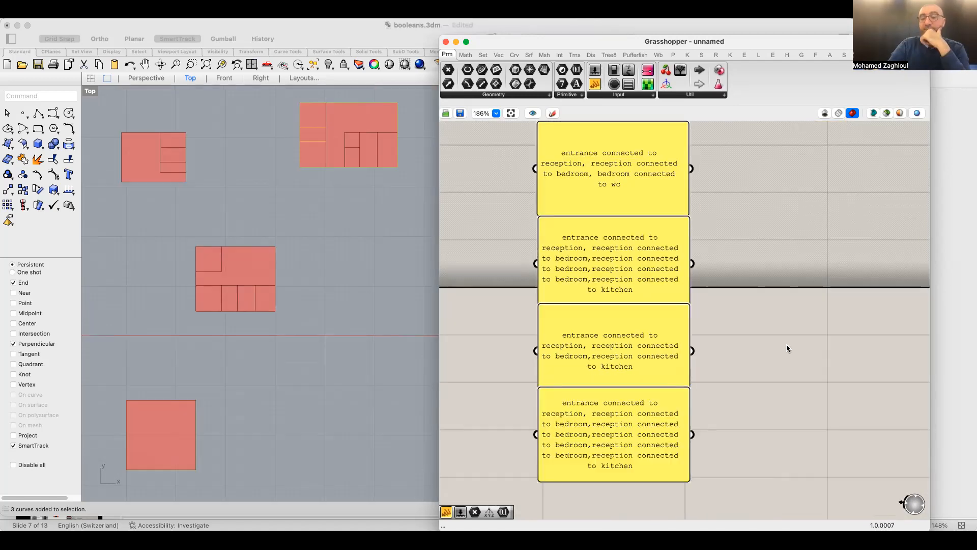
Review each of the four room-connection panels and their position relative to the ranking components below
right_drag(786, 344, 721, 339)
scroll(697, 339, down, 1)
scroll(624, 284, up, 1)
right_drag(679, 308, 689, 302)
right_drag(624, 235, 644, 238)
click(612, 206)
click(607, 274)
click(595, 351)
click(585, 420)
right_drag(750, 260, 779, 248)
scroll(780, 246, down, 3)
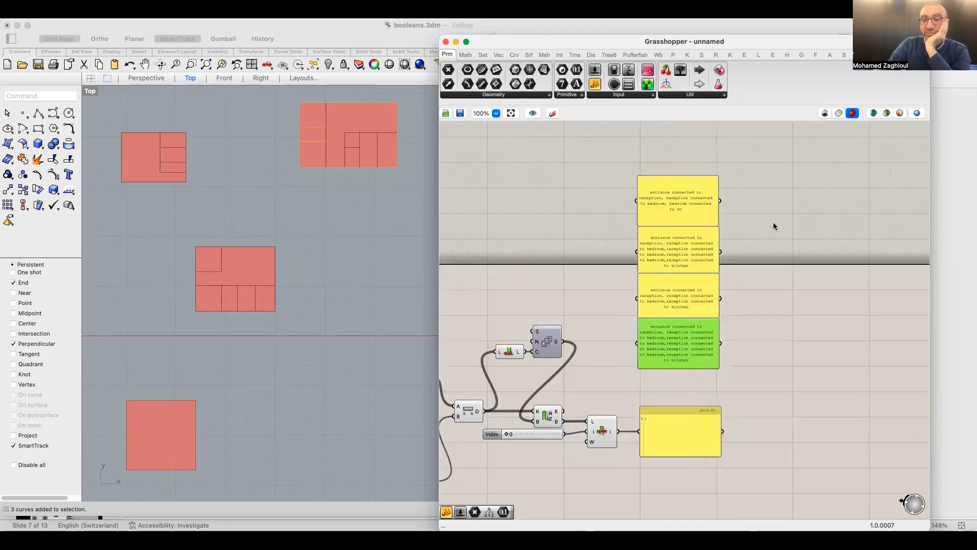
scroll(773, 224, up, 1)
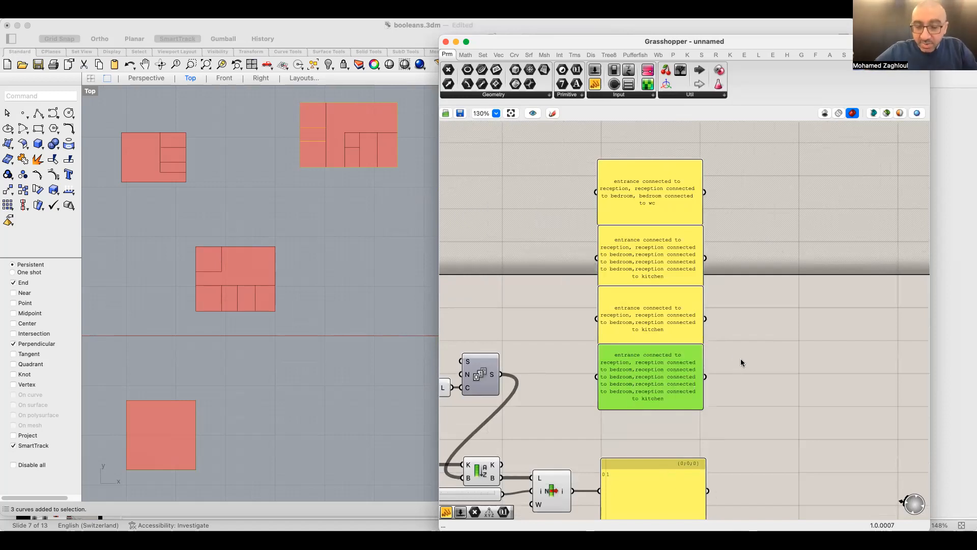
scroll(740, 362, right, 2)
double_click(749, 299)
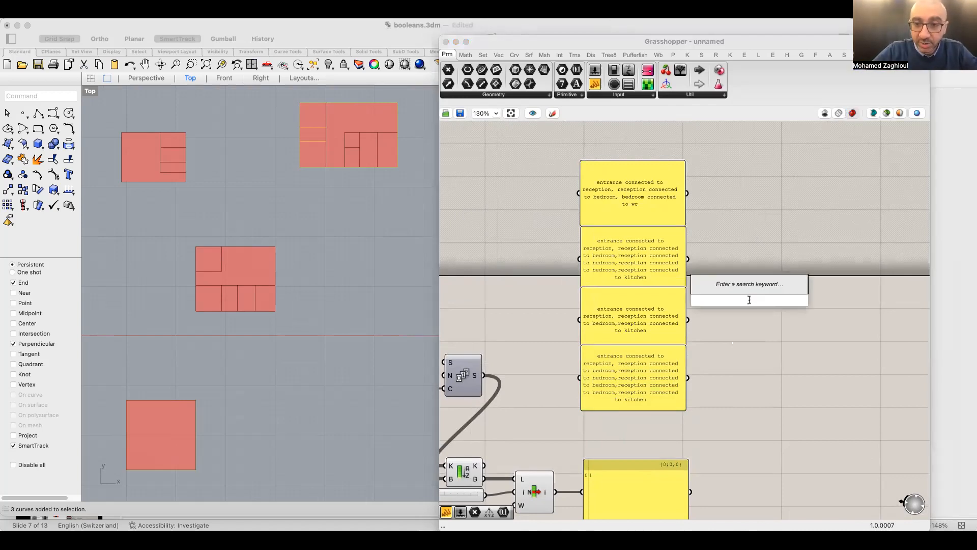
text(merg)
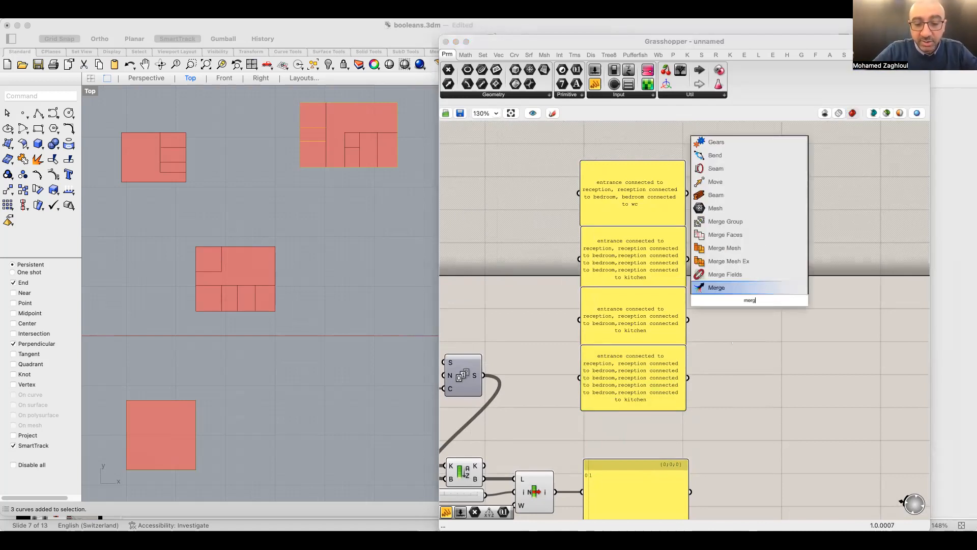
text(e)
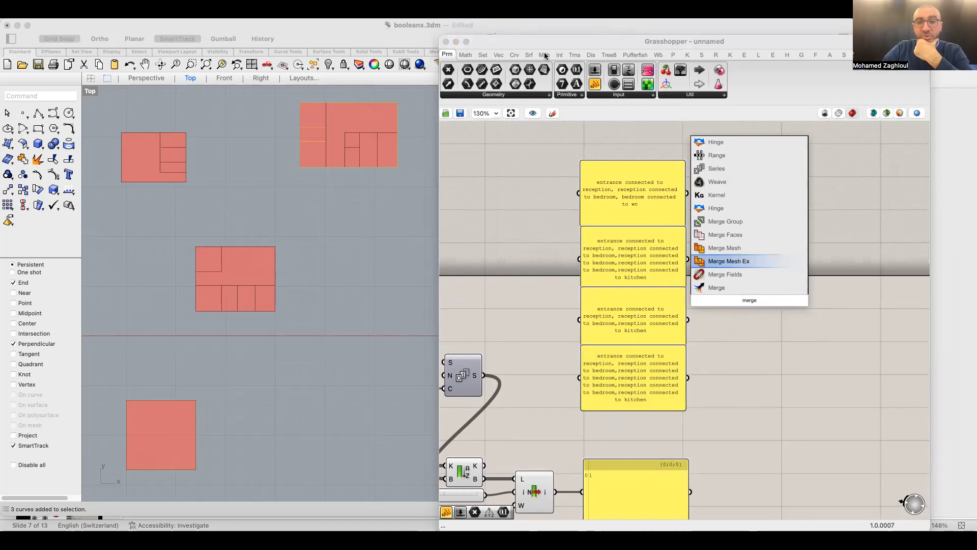
Place a Text parameter on the canvas to the right of the four description panels
click(576, 84)
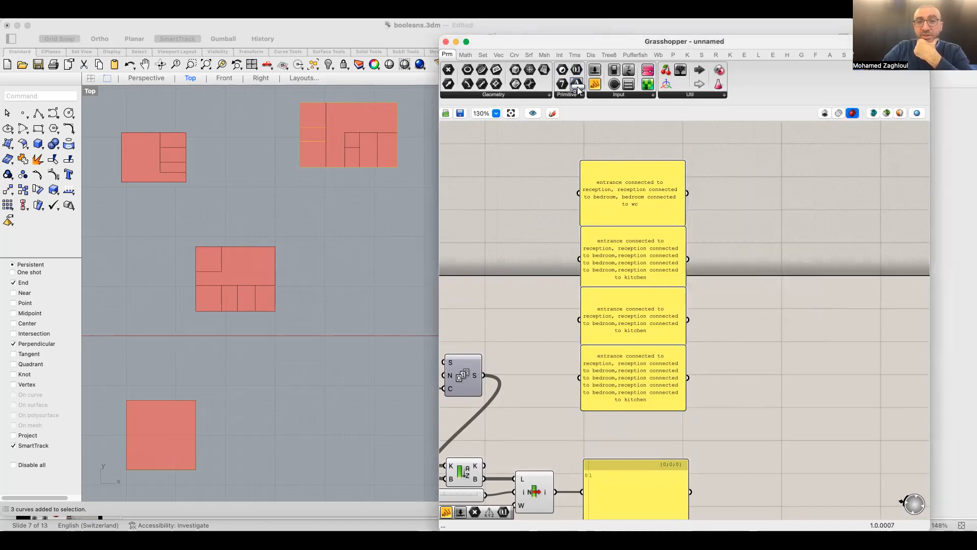
drag(576, 85, 745, 280)
click(744, 283)
scroll(733, 283, up, 4)
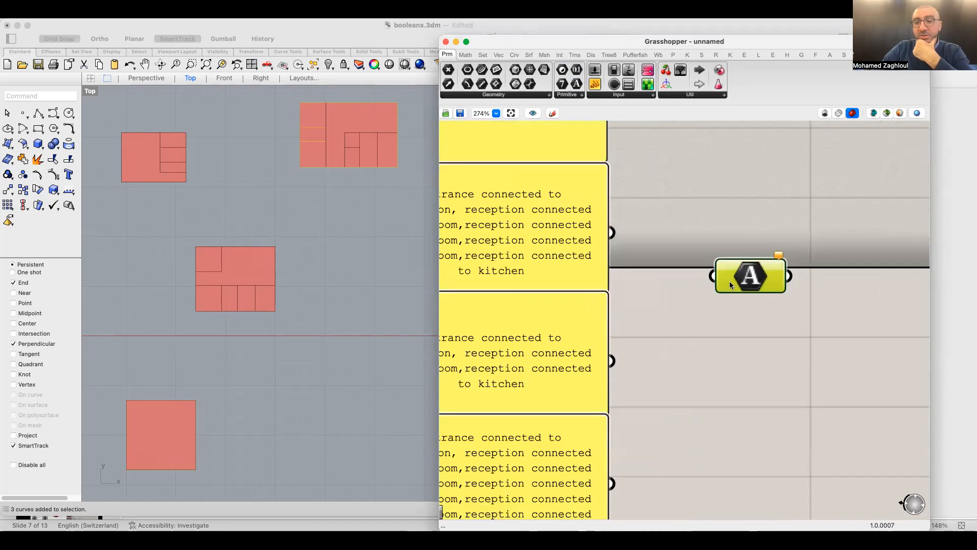
click(580, 97)
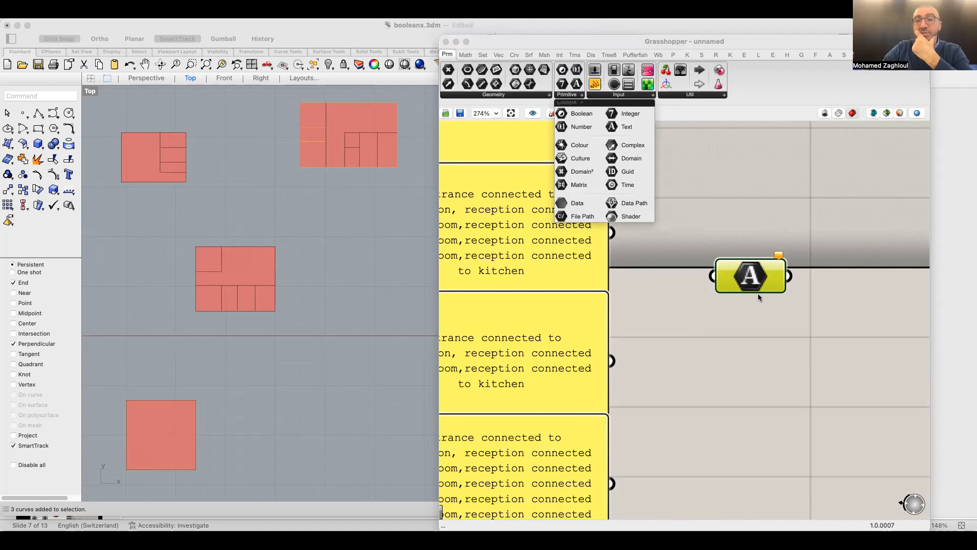
click(728, 304)
scroll(729, 304, down, 1)
right_drag(697, 244, 698, 276)
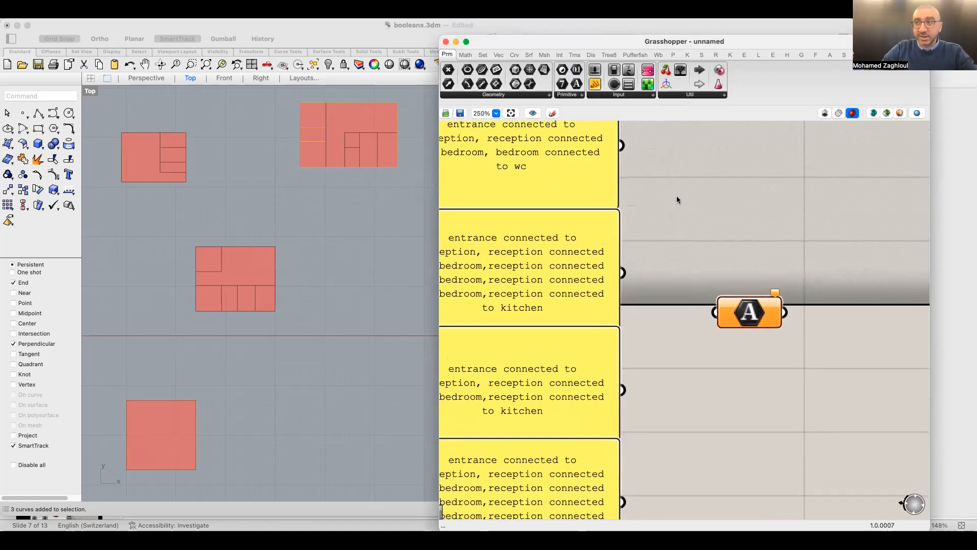
Wire the outputs of all four description panels, from top to bottom, into the Text parameter's input
drag(621, 146, 715, 312)
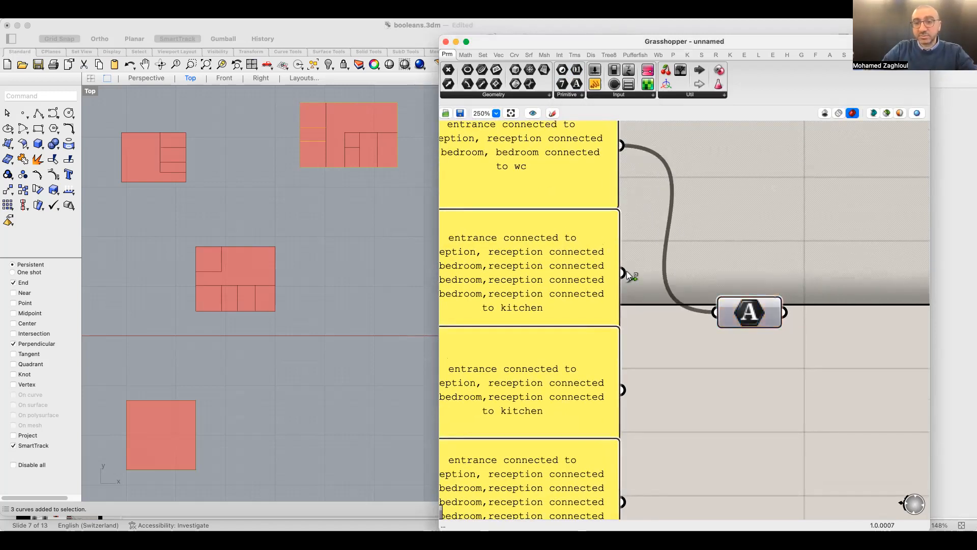
drag(623, 388, 714, 312)
drag(620, 503, 714, 311)
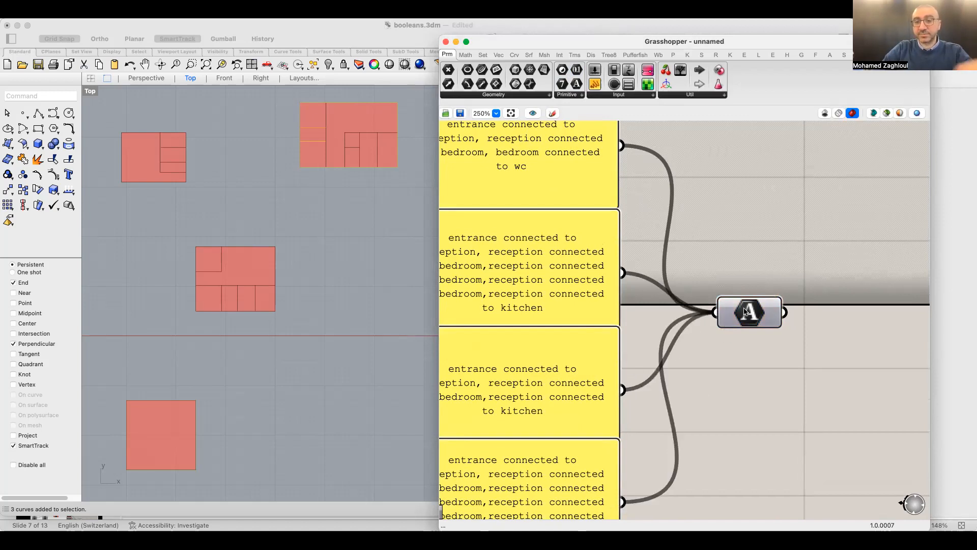
Add a panel fed by the Text parameter's output and enlarge it to show the full indexed list of descriptions
click(594, 83)
scroll(622, 222, down, 3)
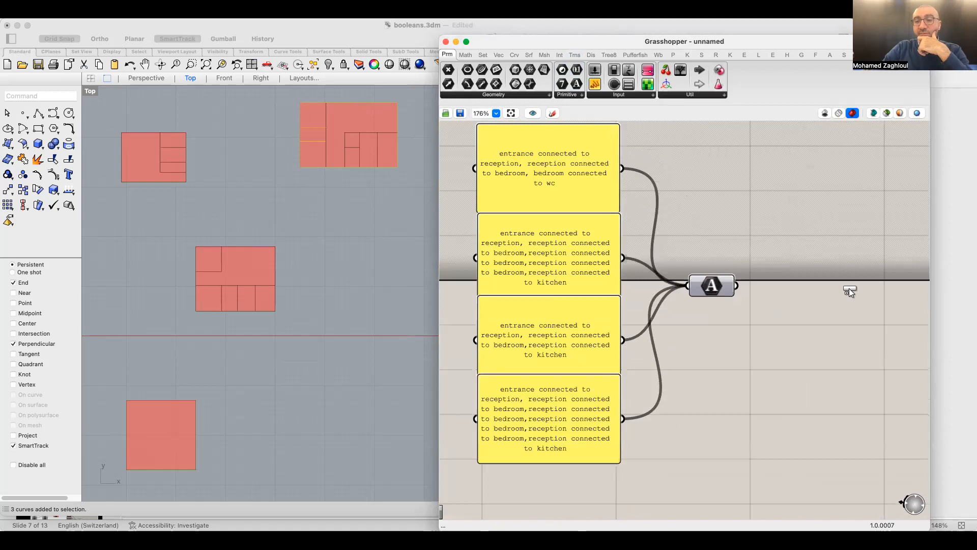
click(884, 284)
drag(737, 287, 785, 288)
right_drag(764, 361, 591, 315)
scroll(786, 280, down, 1)
drag(779, 283, 945, 338)
right_drag(797, 258, 764, 253)
scroll(956, 278, up, 2)
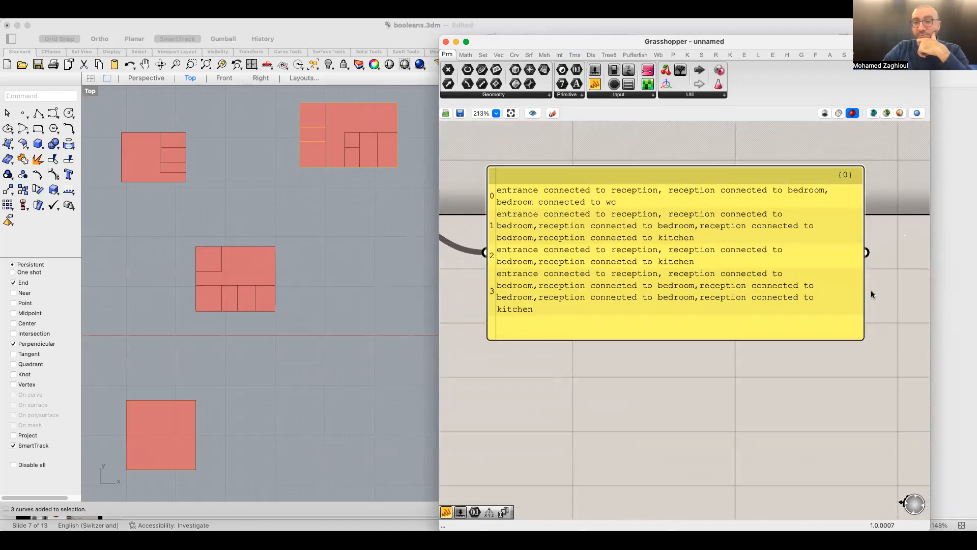
scroll(496, 198, up, 2)
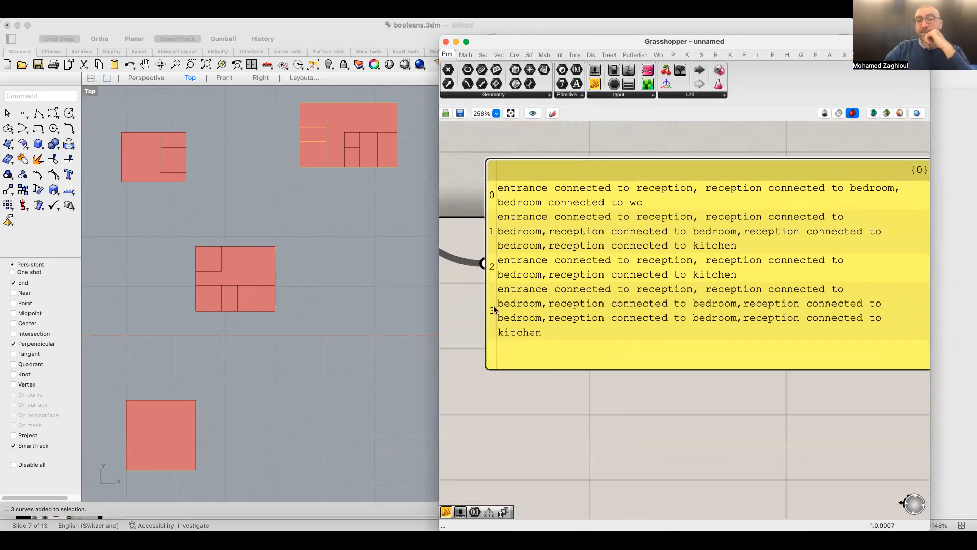
Switch to Rhino and move the site boundary square down and to the left, away from the layout proposals
right_drag(409, 318, 422, 277)
scroll(351, 267, down, 6)
click(206, 373)
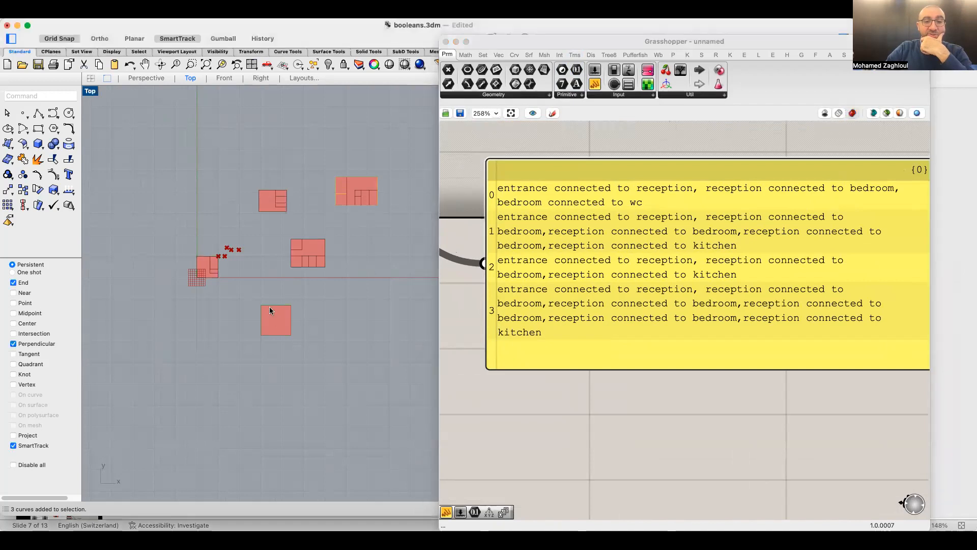
click(285, 306)
scroll(288, 294, up, 3)
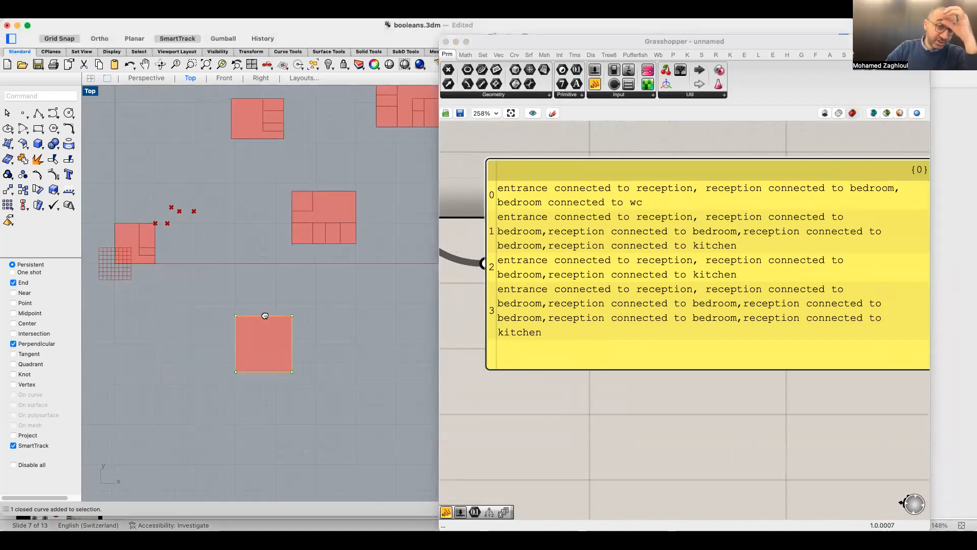
scroll(264, 312, down, 3)
drag(261, 309, 209, 355)
right_drag(332, 307, 314, 323)
Select the layout proposals' curves, and inspect and select the site boundary square on its own
drag(412, 323, 48, 49)
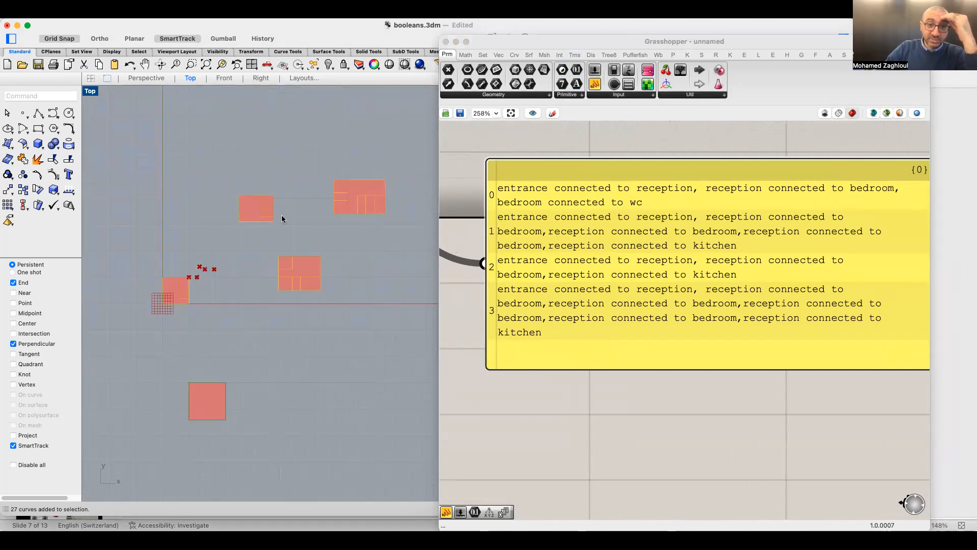
right_drag(272, 300, 324, 161)
scroll(303, 186, up, 12)
right_drag(261, 266, 314, 214)
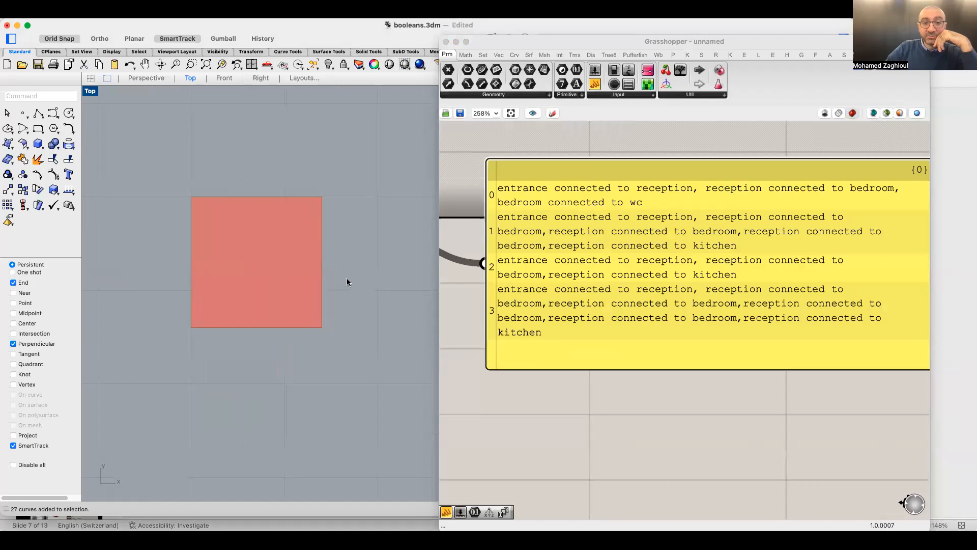
click(295, 245)
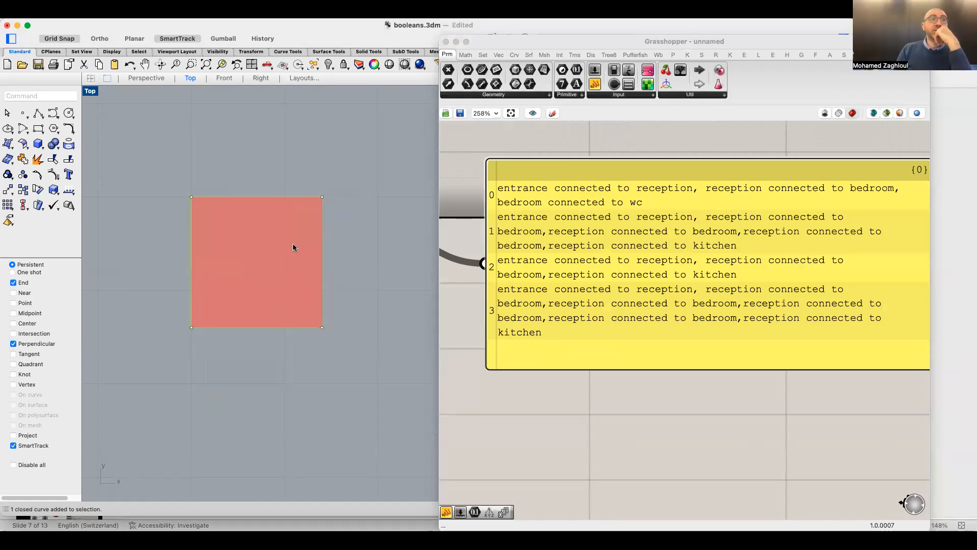
Add a List Item component in Grasshopper, place it below the Text parameter's output, and wire the texts into its list input
scroll(656, 334, down, 5)
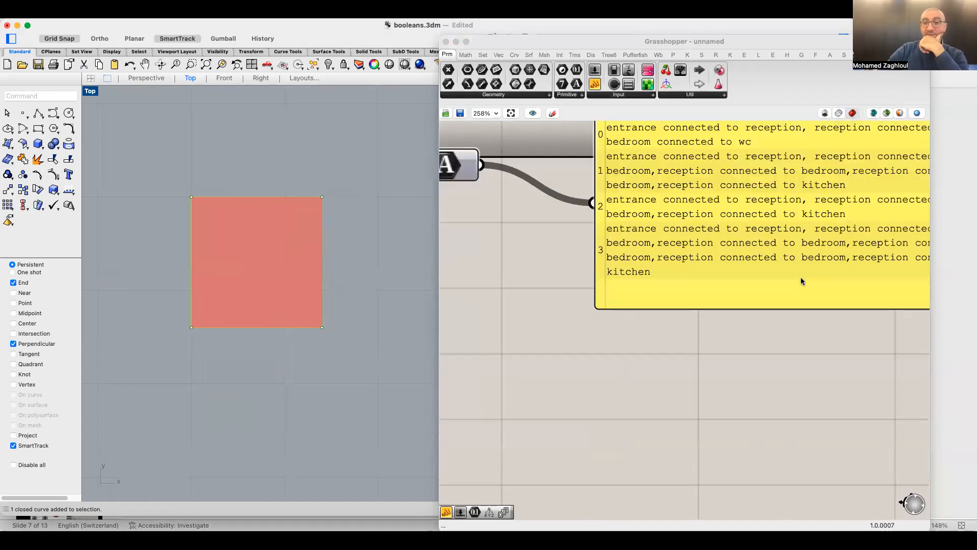
double_click(620, 311)
text(item)
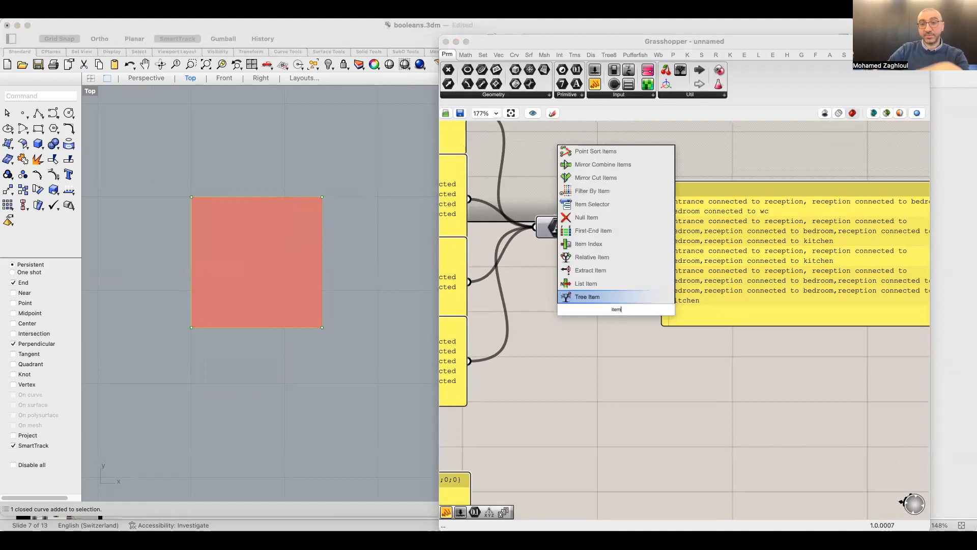
click(604, 286)
drag(615, 307, 635, 320)
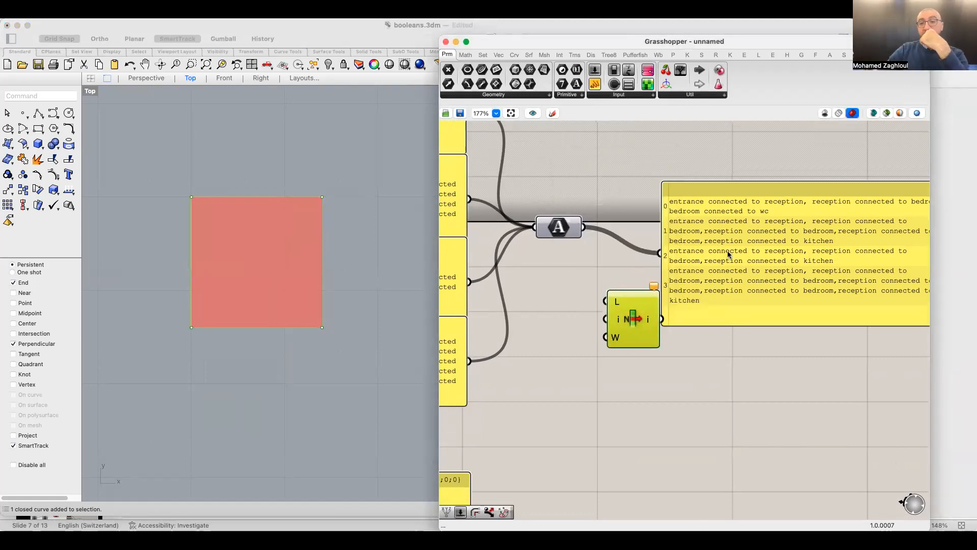
drag(583, 227, 606, 302)
drag(651, 328, 653, 329)
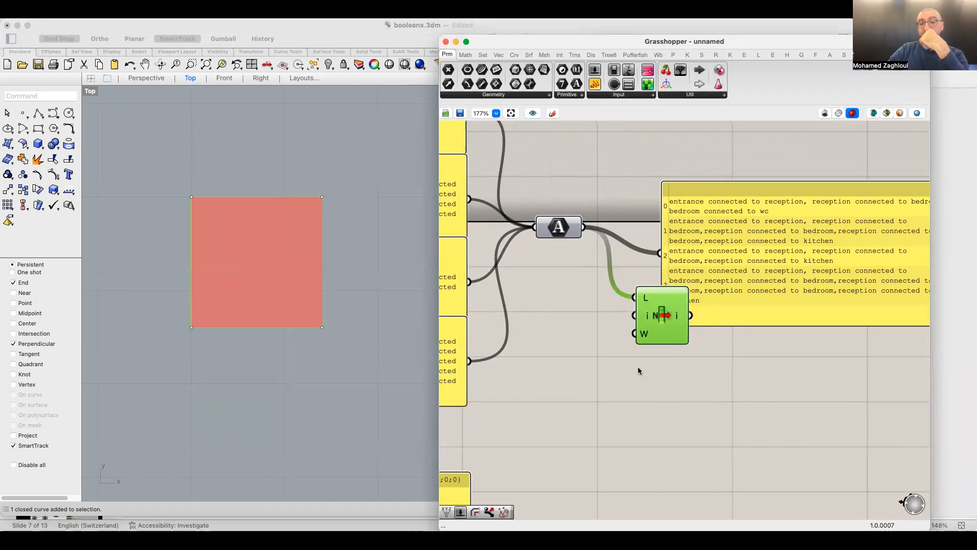
Connect the ranking List Item's output to the index input of the new List Item
scroll(646, 351, down, 5)
scroll(646, 351, left, 10)
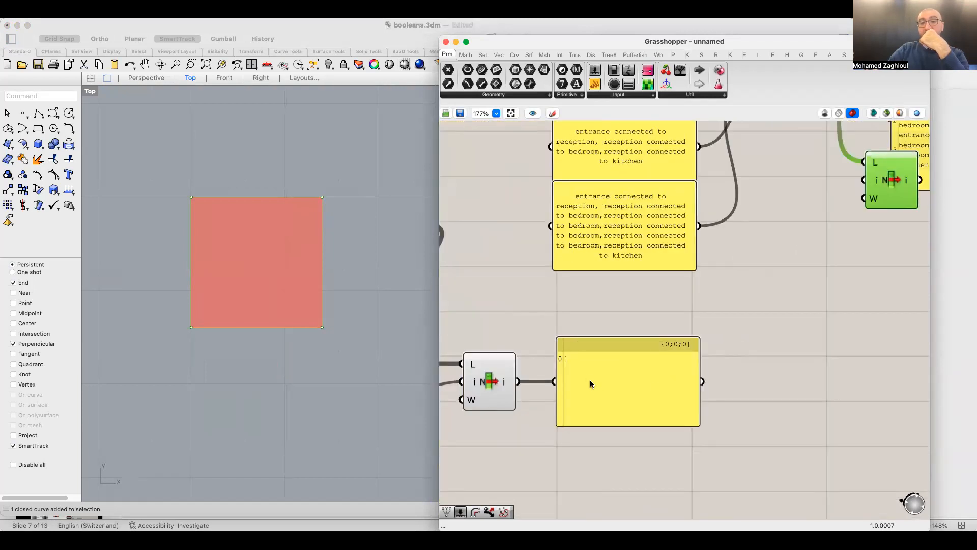
scroll(816, 253, right, 5)
scroll(817, 253, up, 2)
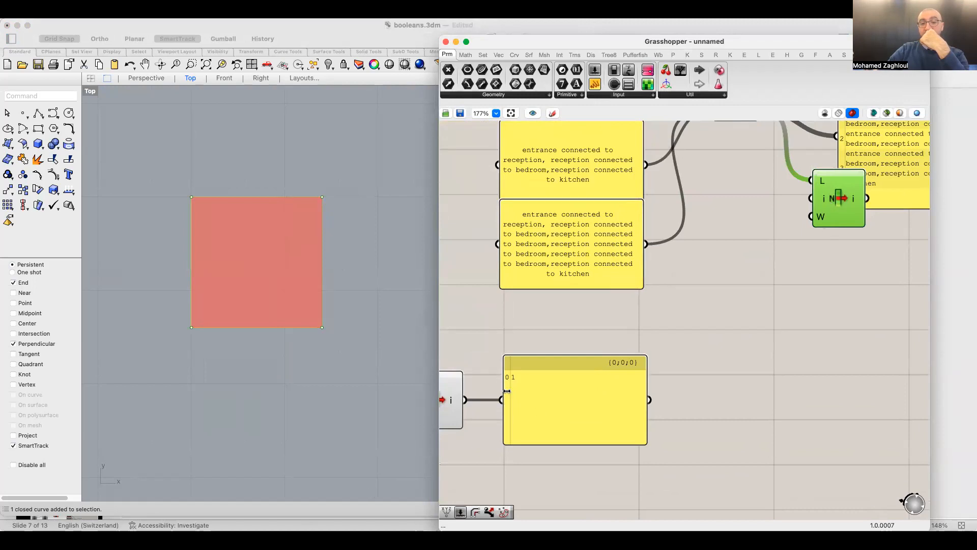
drag(465, 400, 811, 198)
Move the large output panel clear of the new List Item and feed it from that component's output instead of the Text parameter
right_drag(864, 286, 729, 350)
drag(769, 258, 828, 255)
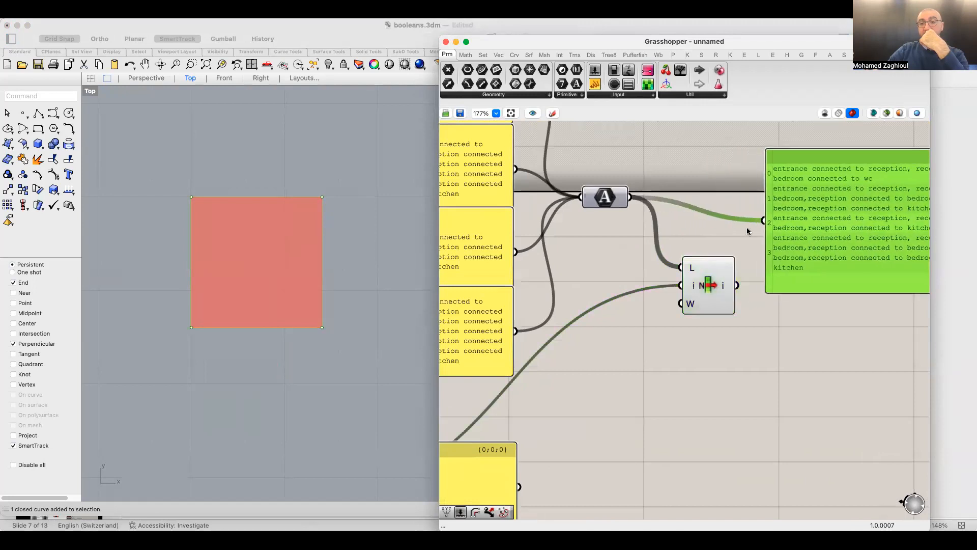
drag(764, 220, 721, 222)
right_drag(797, 290, 704, 316)
scroll(731, 249, up, 2)
drag(749, 247, 758, 240)
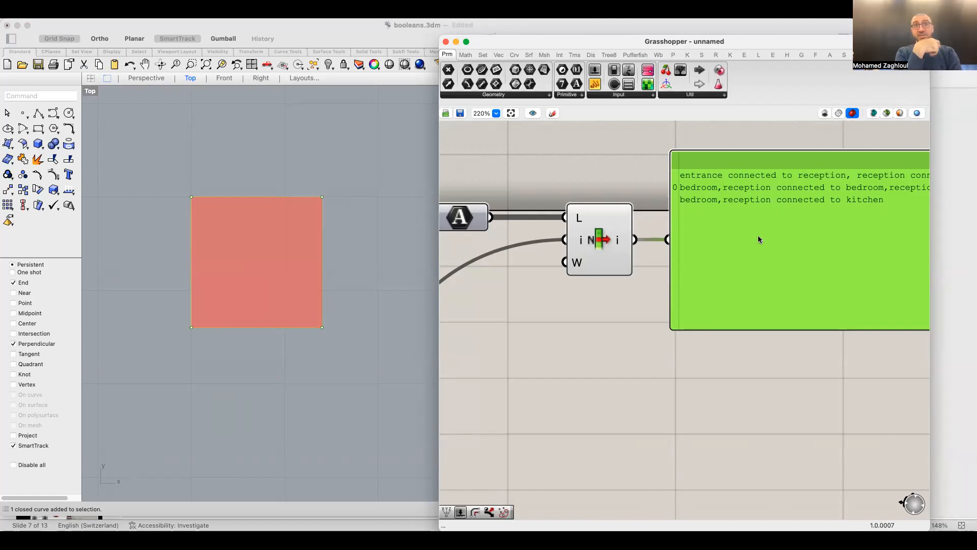
right_drag(743, 249, 552, 342)
scroll(697, 295, up, 1)
right_drag(703, 295, 719, 290)
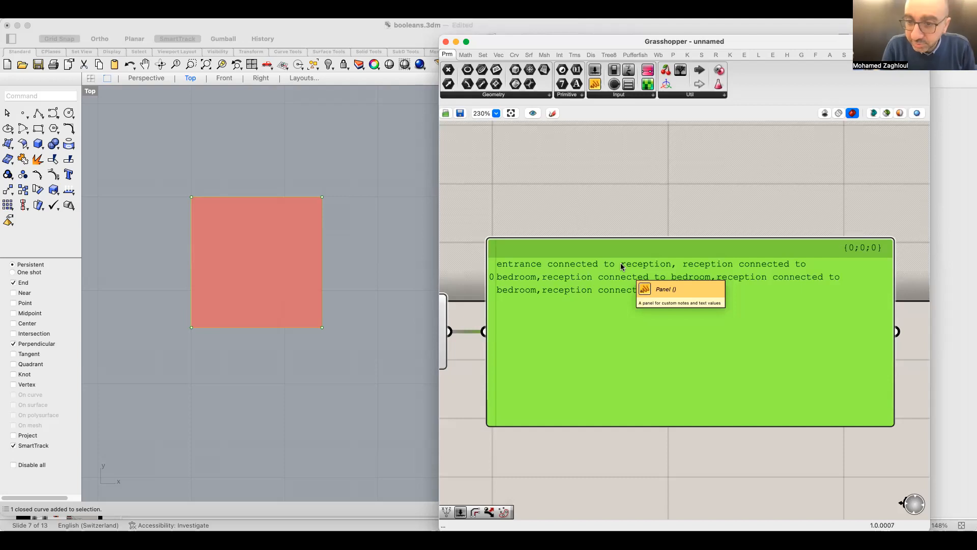
Move the room-connection output panel farther from the List Item component to free space between them
scroll(704, 241, down, 1)
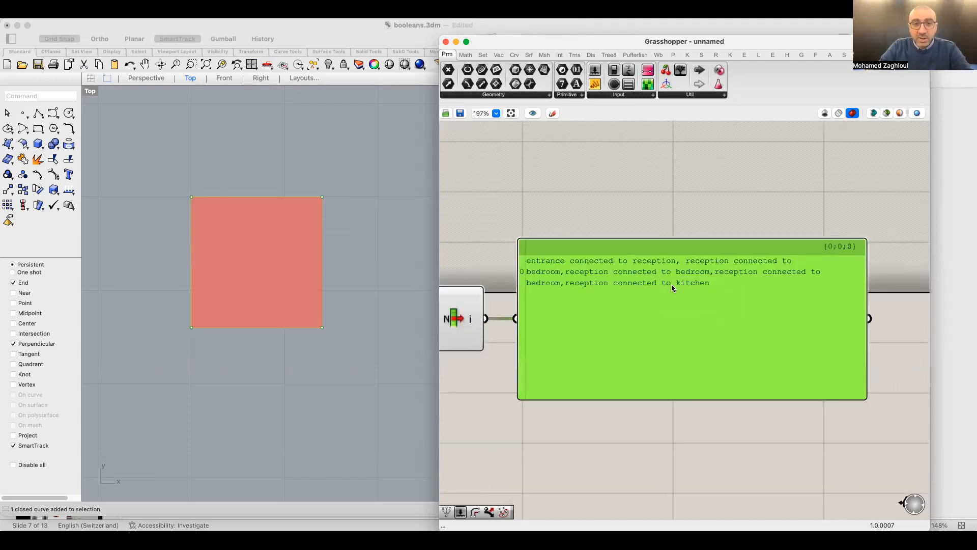
right_drag(671, 288, 708, 276)
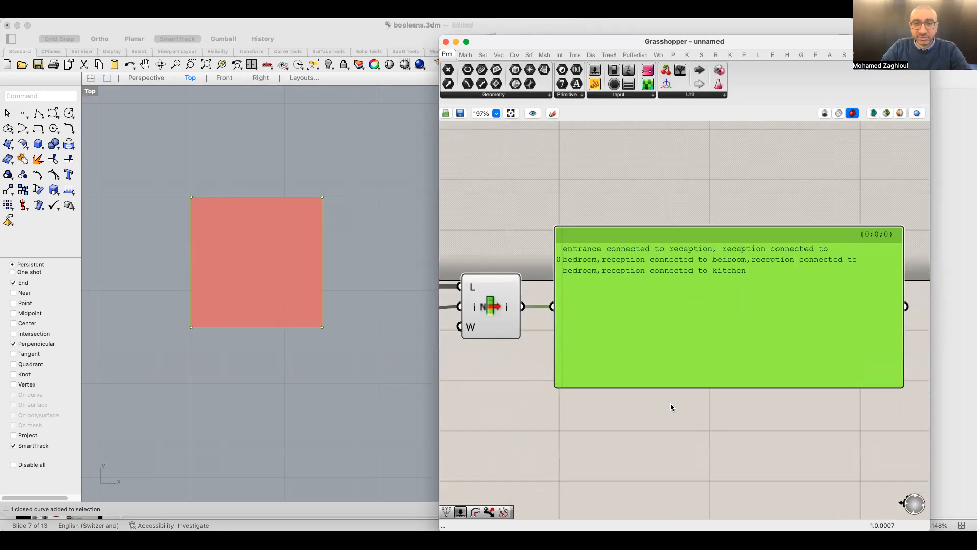
drag(713, 368, 768, 368)
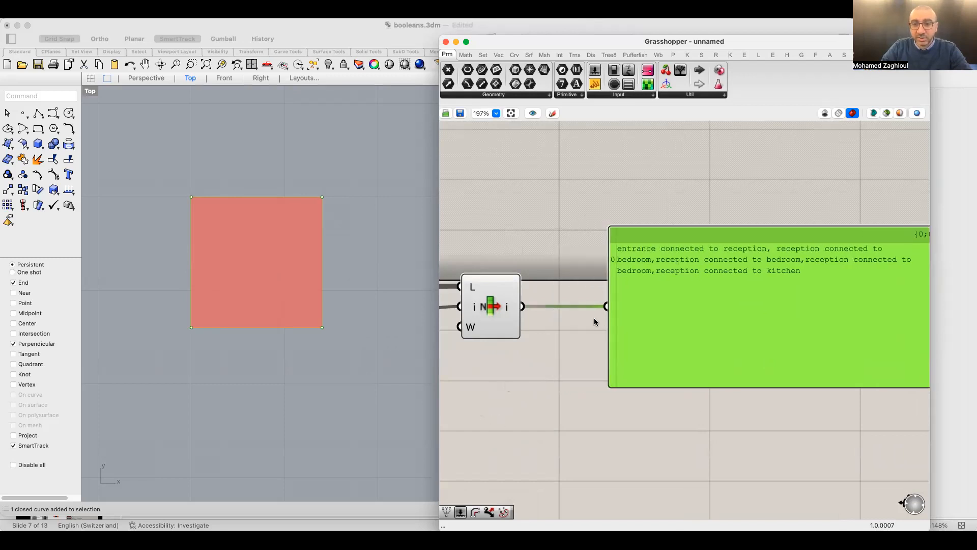
Add a Text Tag 3D component between the List Item and its output panel, just below their wire
scroll(595, 322, up, 1)
double_click(554, 368)
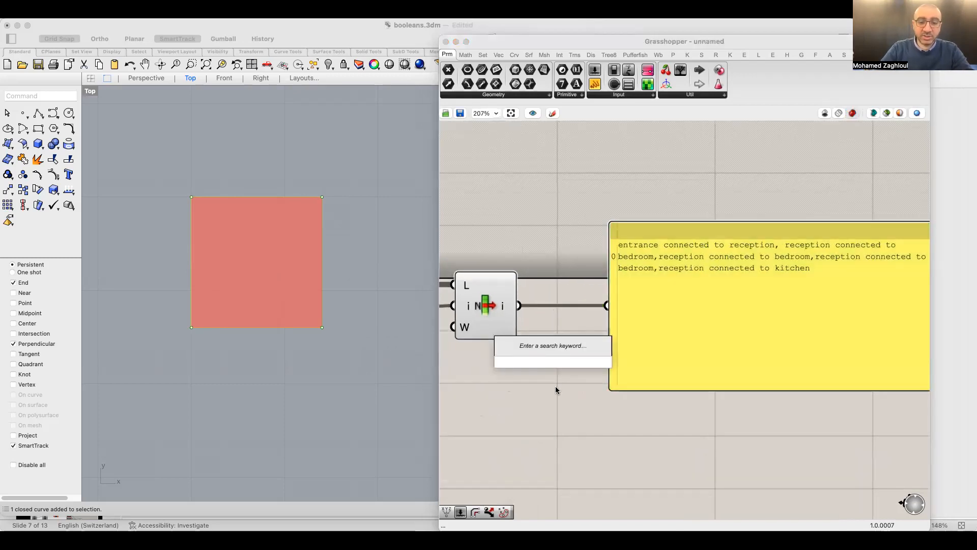
text(text)
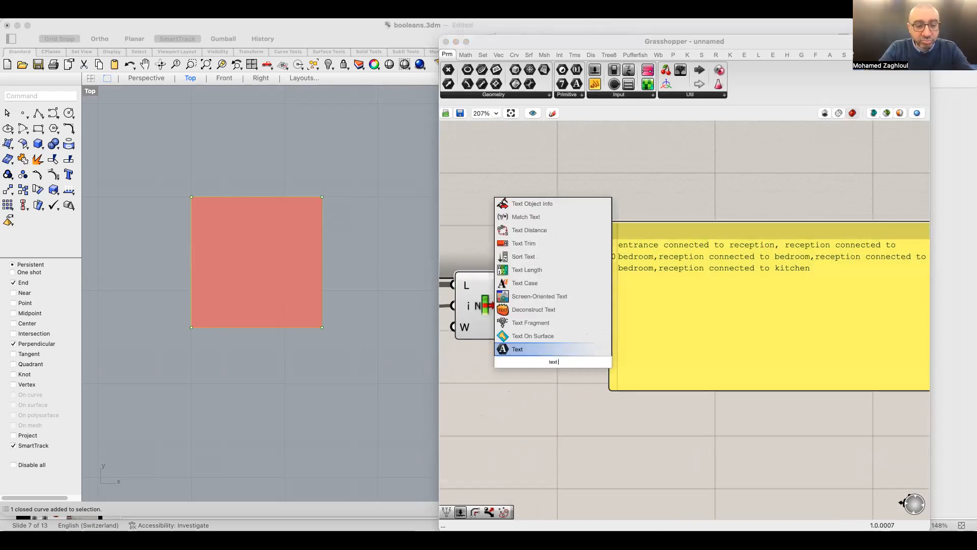
text( 3)
key(BackSpace)
text(t)
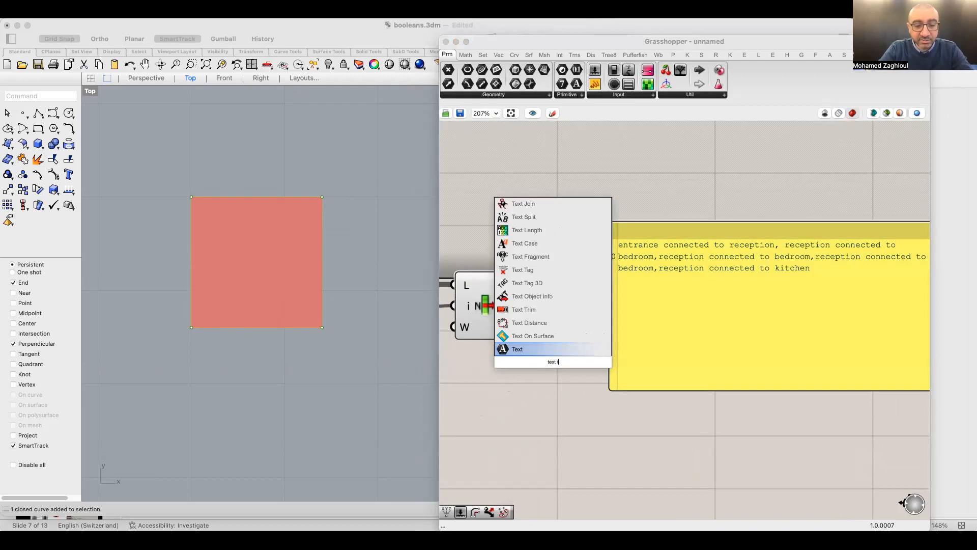
text(ag)
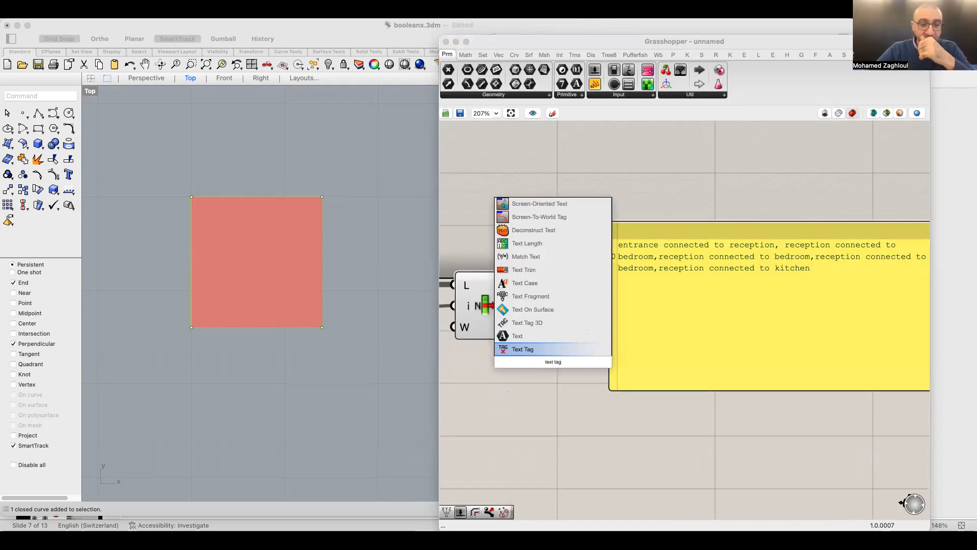
click(529, 324)
drag(554, 357, 560, 397)
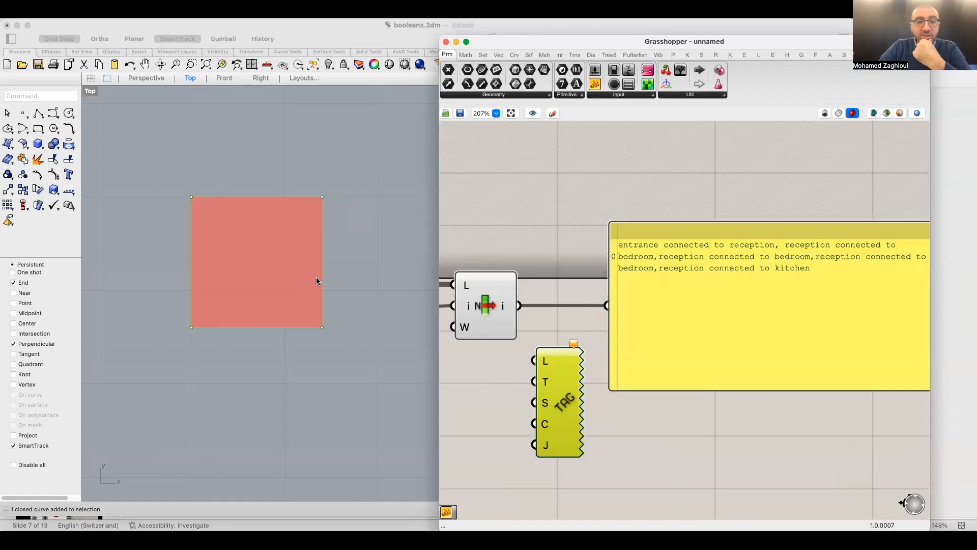
Stretch the site boundary square in Rhino horizontally into a rectangle about twice as wide
right_drag(331, 227, 265, 302)
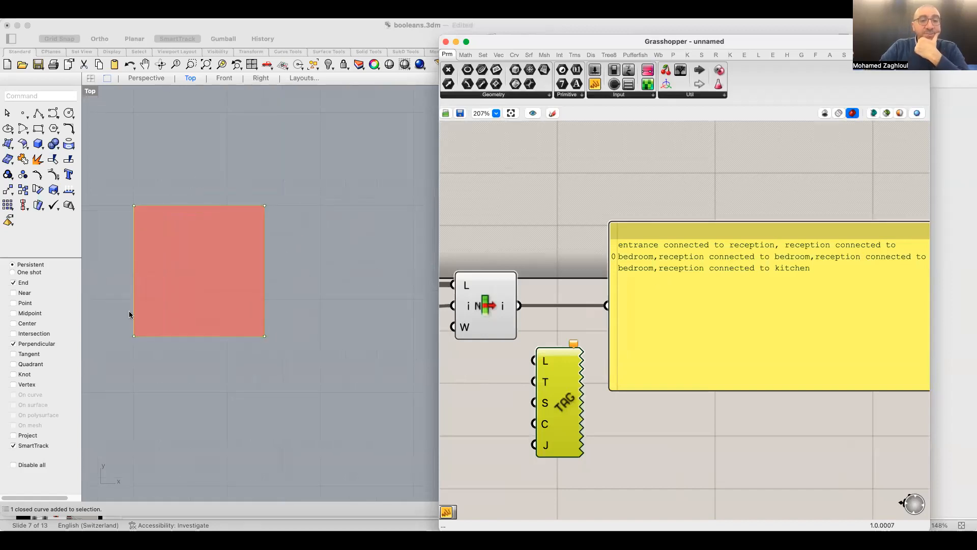
click(255, 184)
click(227, 156)
drag(233, 176, 289, 297)
click(265, 276)
drag(291, 167, 239, 378)
drag(265, 336, 386, 336)
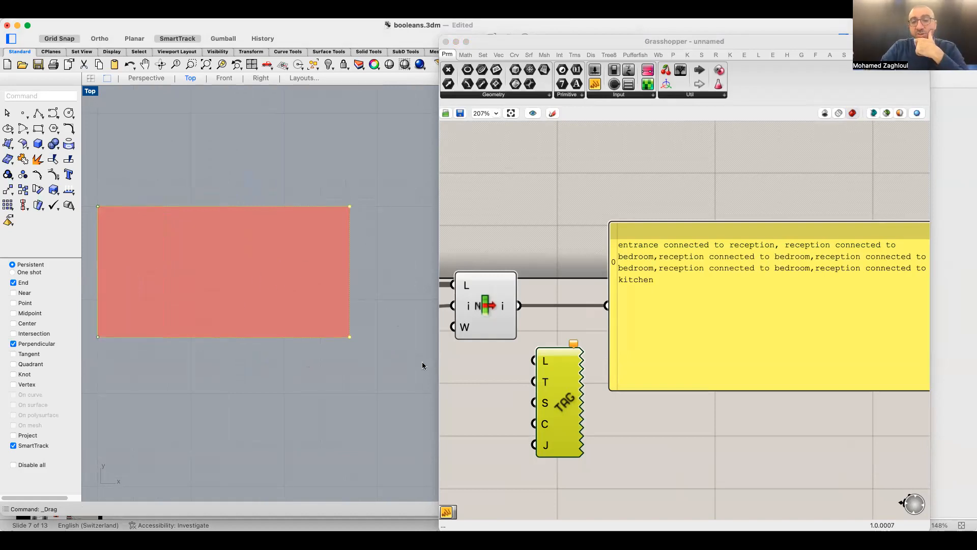
Move the Text Tag 3D component closer to the output panel and wire the List Item's output into its text input
drag(579, 416, 627, 391)
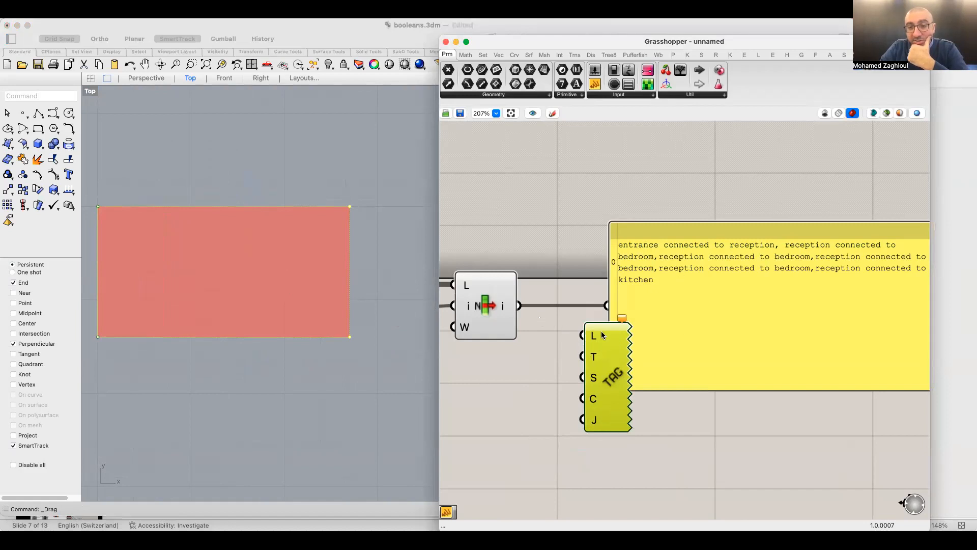
mouse_move(597, 337)
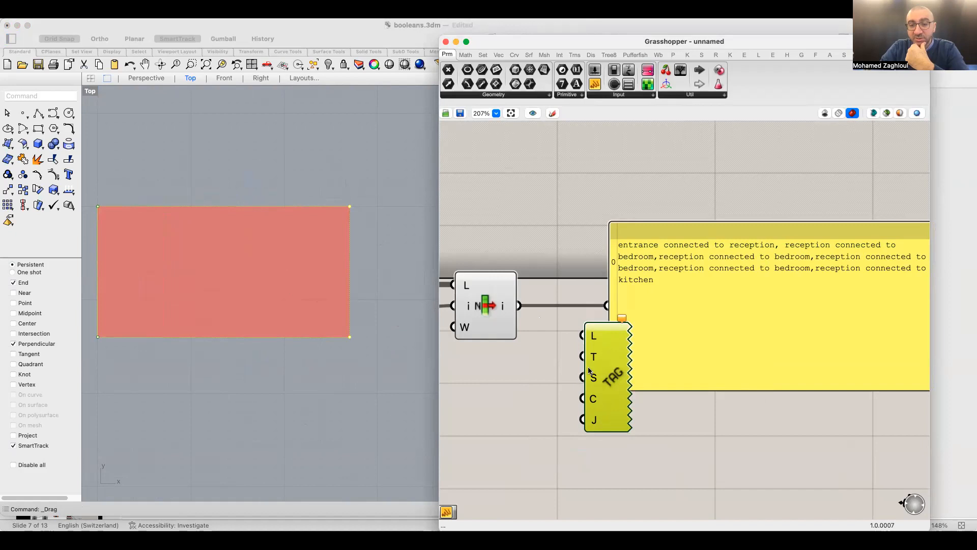
mouse_move(590, 365)
drag(519, 305, 581, 356)
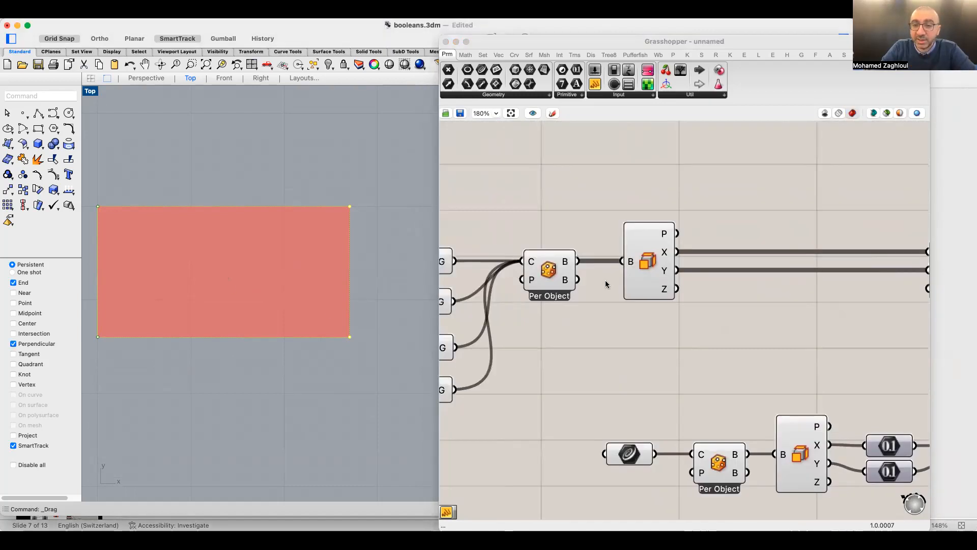
Examine the layout proposals' Bounding Box component and the Deconstruct Box component it feeds
scroll(676, 292, down, 2)
scroll(618, 294, up, 2)
right_drag(618, 294, 776, 297)
scroll(647, 294, up, 5)
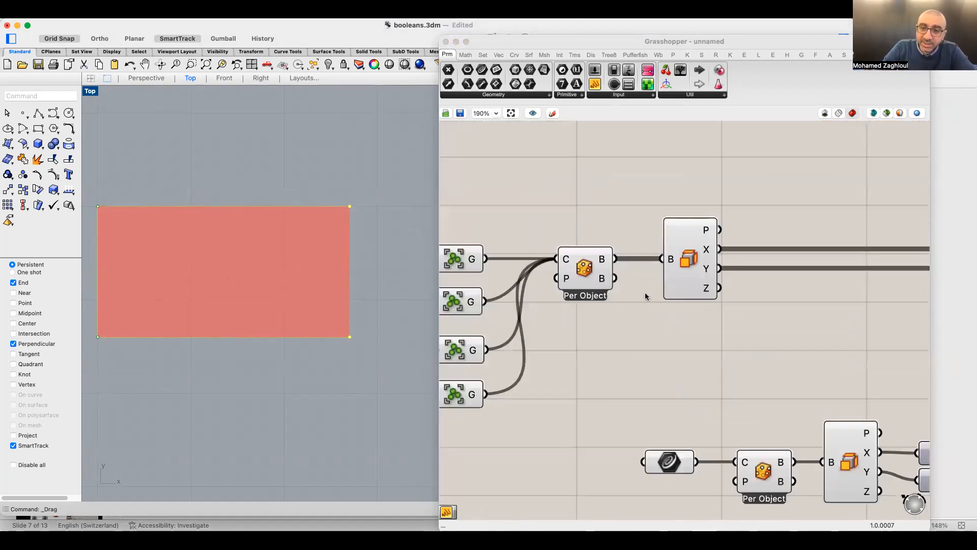
click(542, 250)
click(706, 249)
click(705, 369)
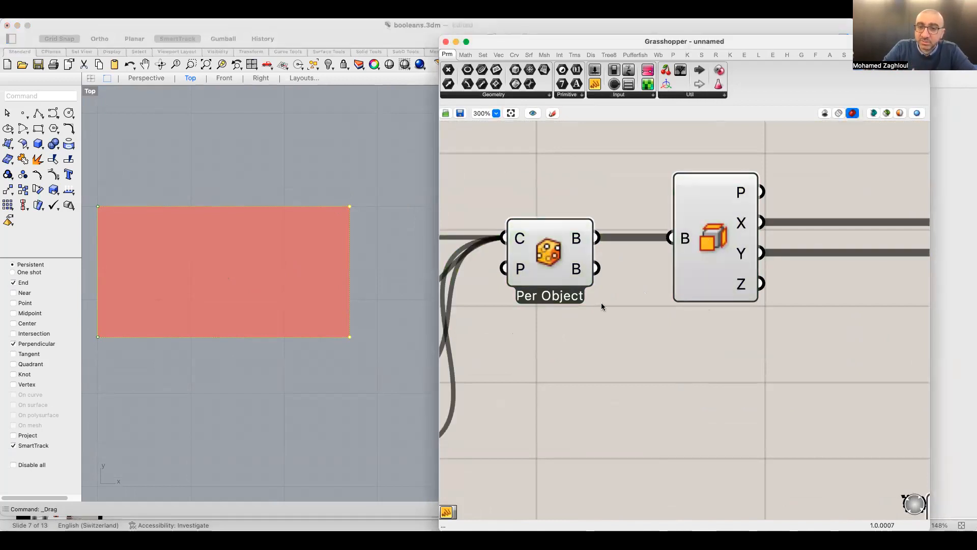
click(547, 256)
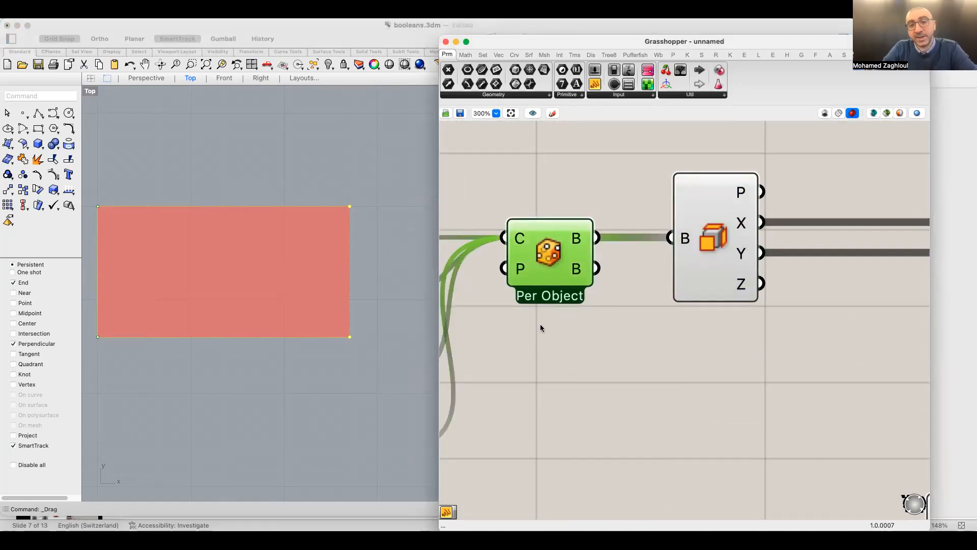
Add an Area component and place it below the proposals' Deconstruct Box component
double_click(643, 396)
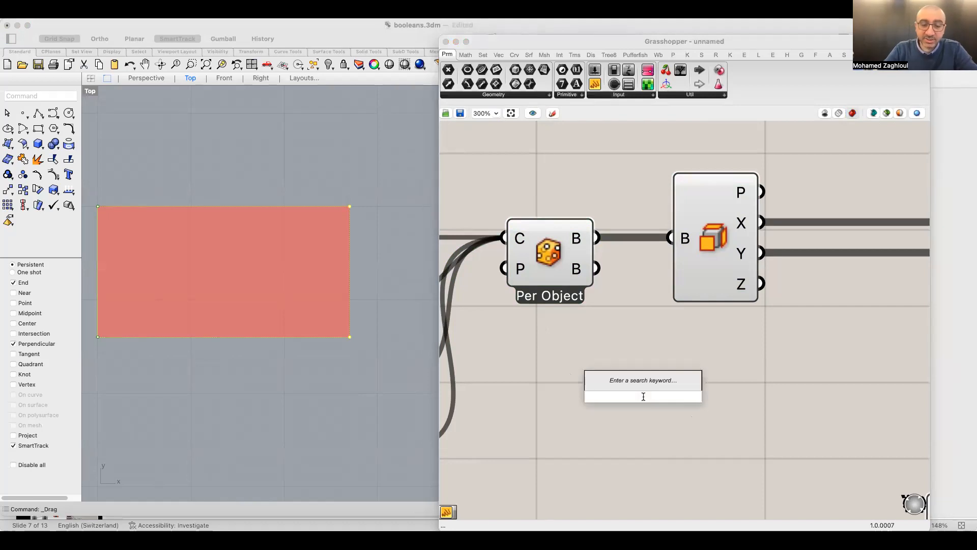
text(center)
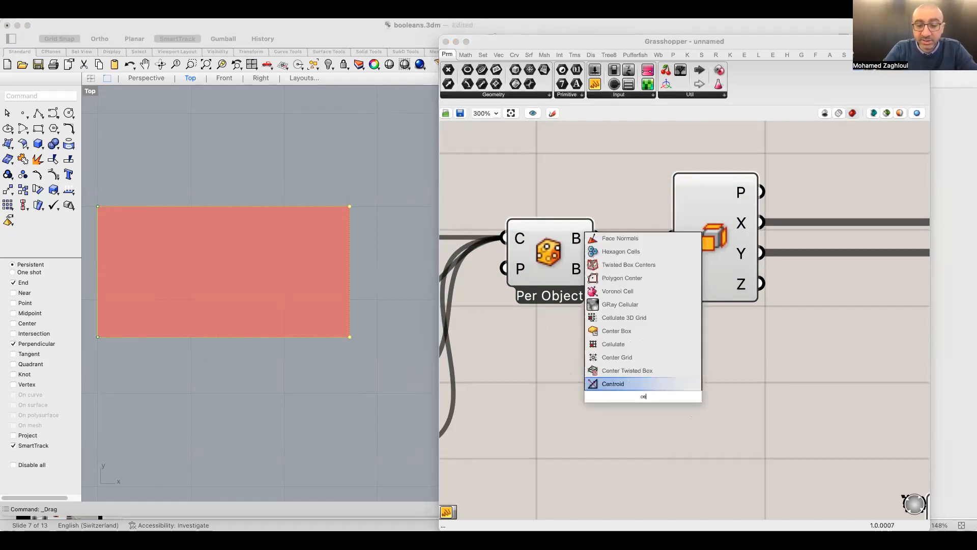
key(BackSpace)
key(BackSpace)
key(BackSpace)
key(BackSpace)
key(BackSpace)
key(BackSpace)
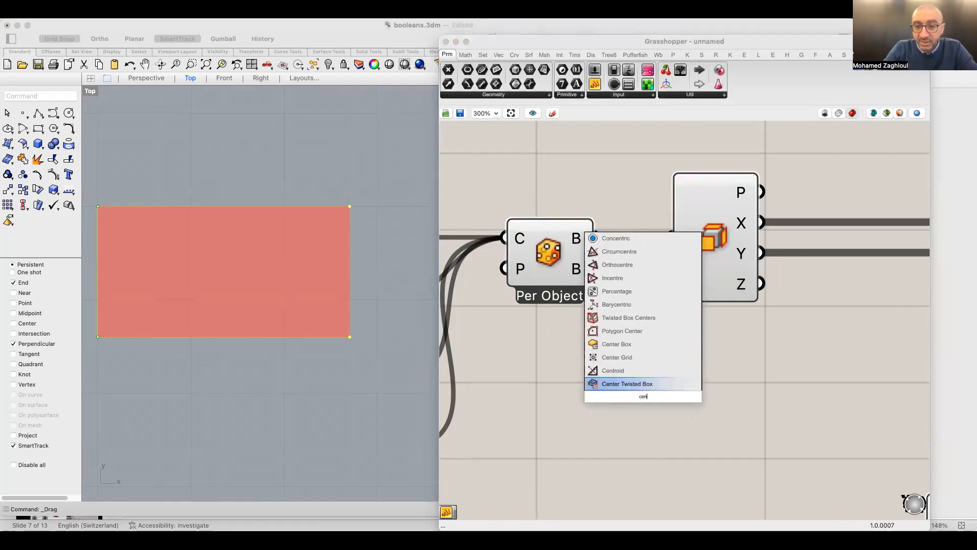
text(area)
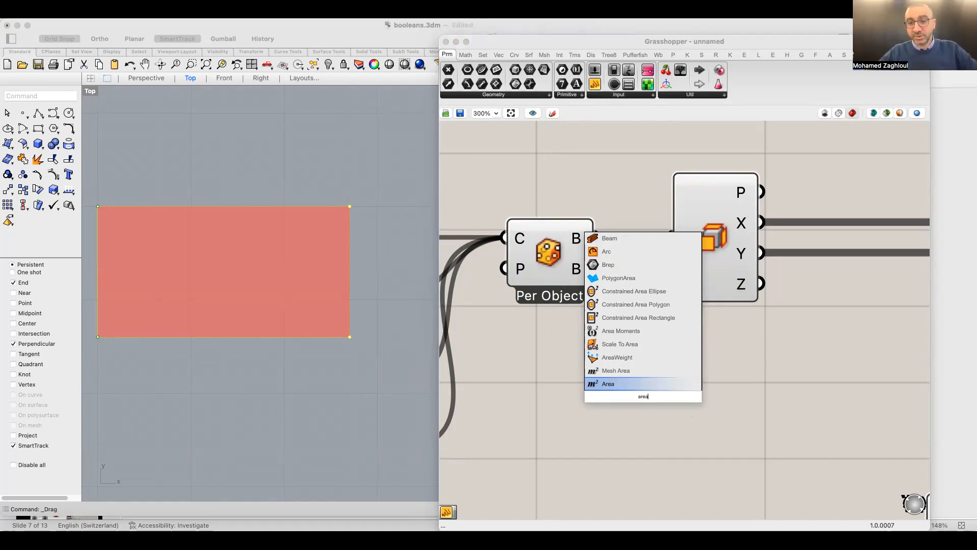
key(Return)
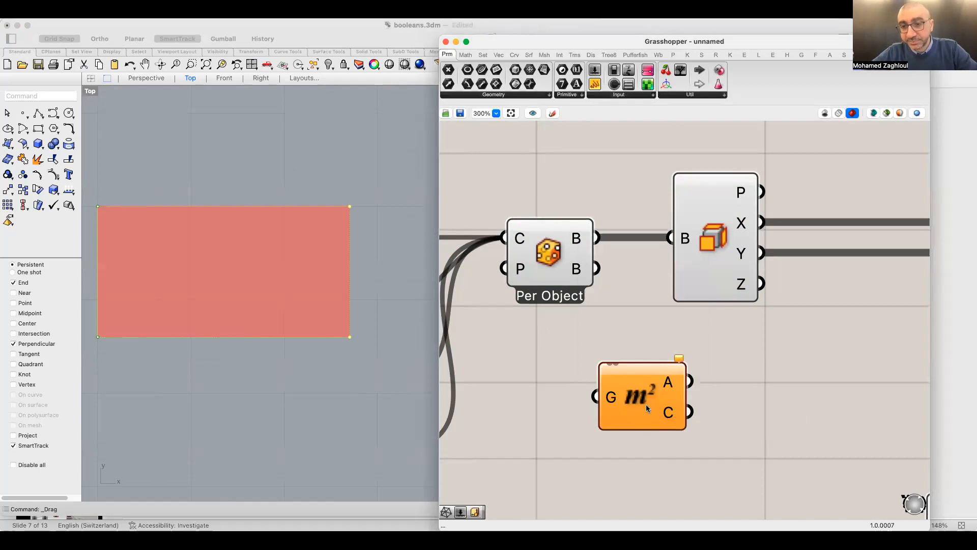
drag(646, 407, 710, 386)
Wire the proposals' bounding boxes into the Area component's geometry input
scroll(631, 383, right, 1)
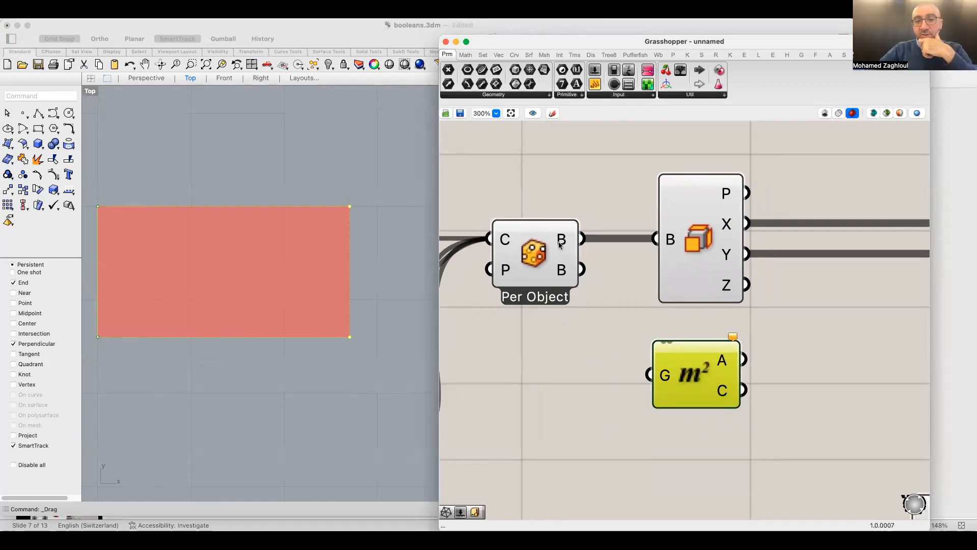
click(544, 248)
click(584, 330)
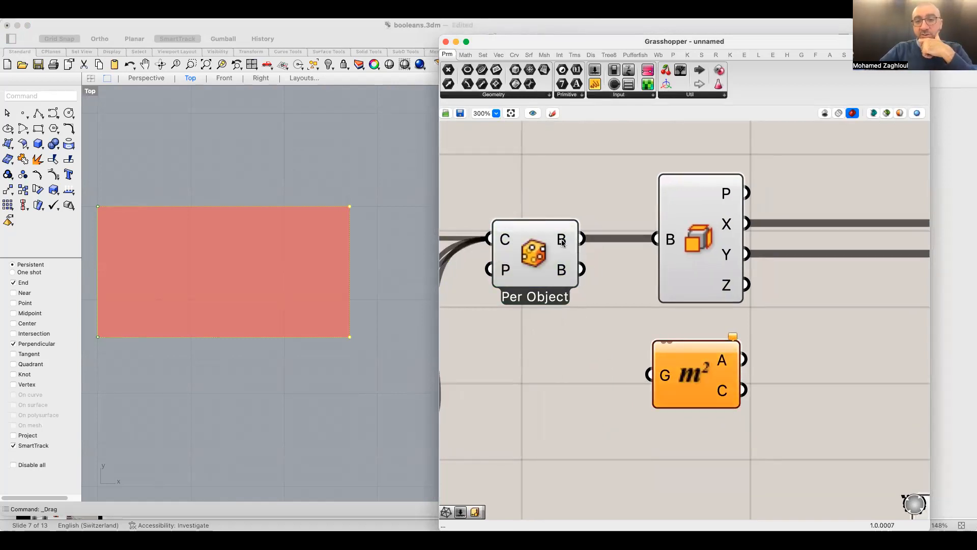
drag(581, 239, 644, 355)
scroll(610, 346, right, 5)
scroll(610, 346, down, 2)
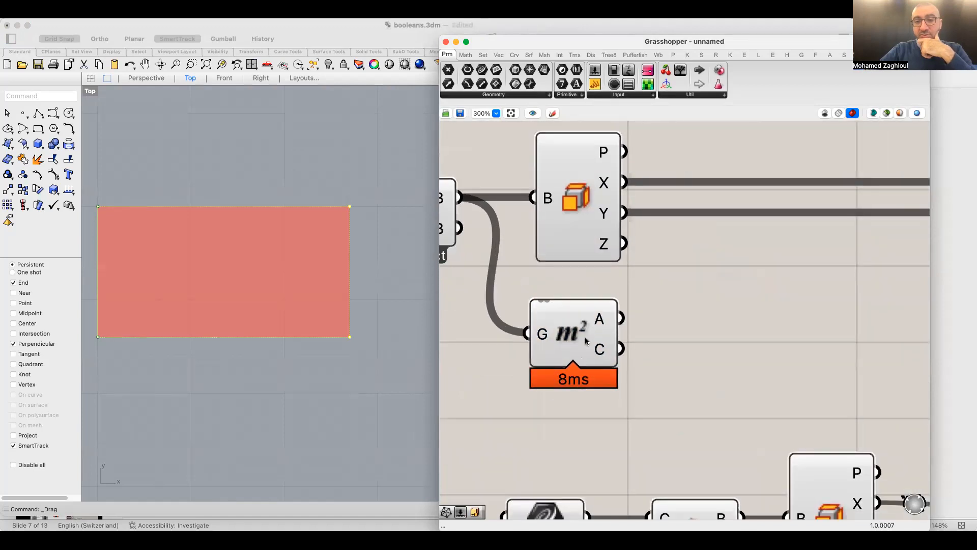
Add a panel beside the Area component and feed it the centroid output, then replace that with the area output
click(585, 336)
click(595, 85)
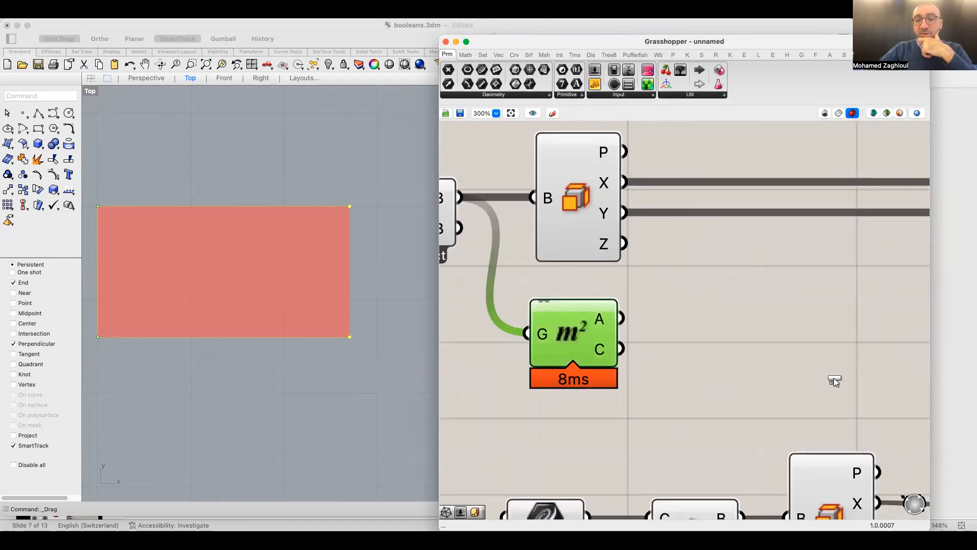
click(833, 379)
drag(732, 372, 720, 354)
drag(621, 348, 763, 367)
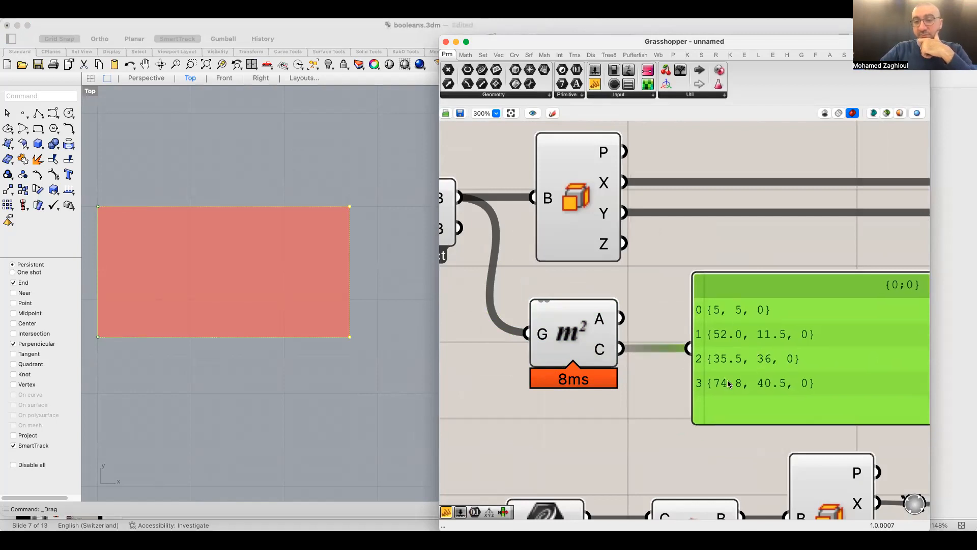
drag(623, 319, 720, 375)
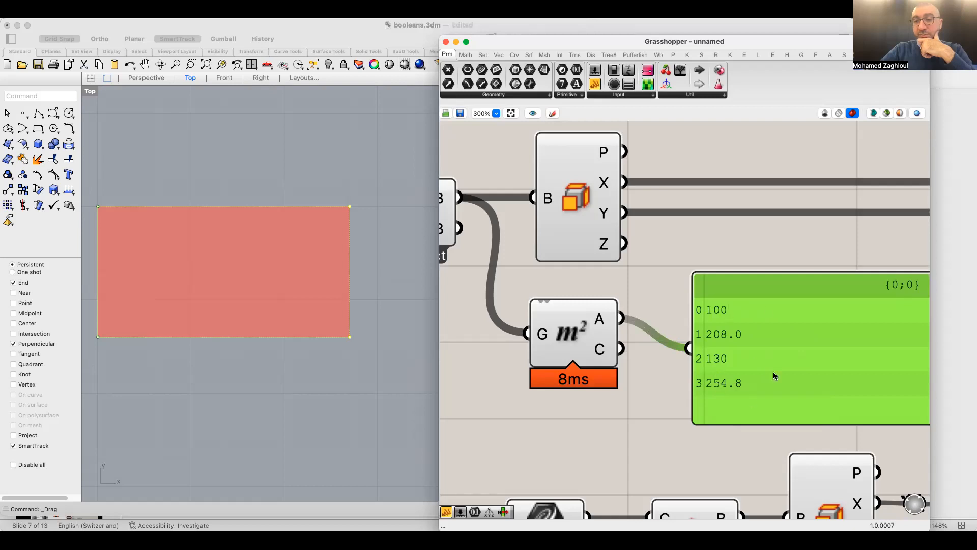
Move the Area component and its panel below the text List Item, close to the Text Tag 3D component
scroll(735, 357, up, 3)
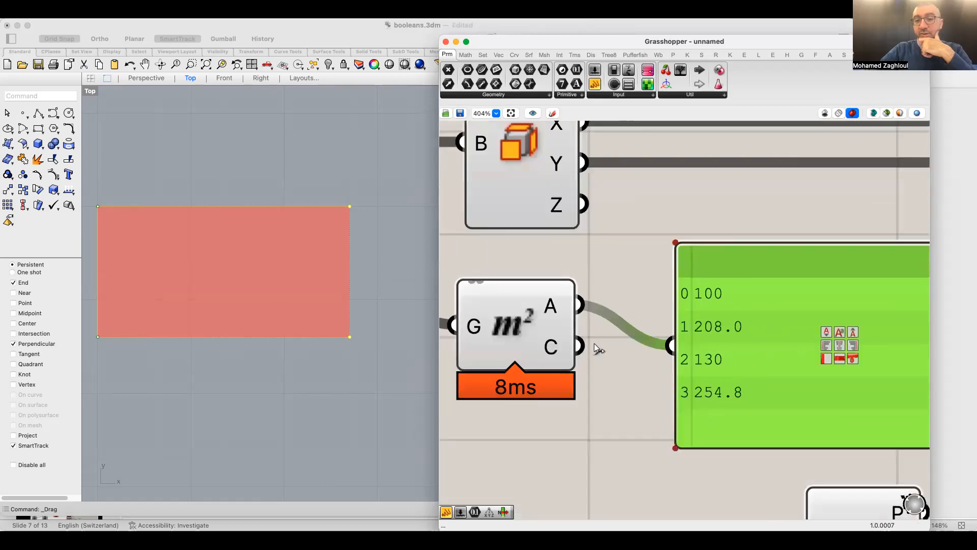
scroll(596, 354, down, 4)
drag(672, 419, 597, 268)
scroll(543, 327, down, 3)
click(606, 235)
scroll(605, 235, up, 5)
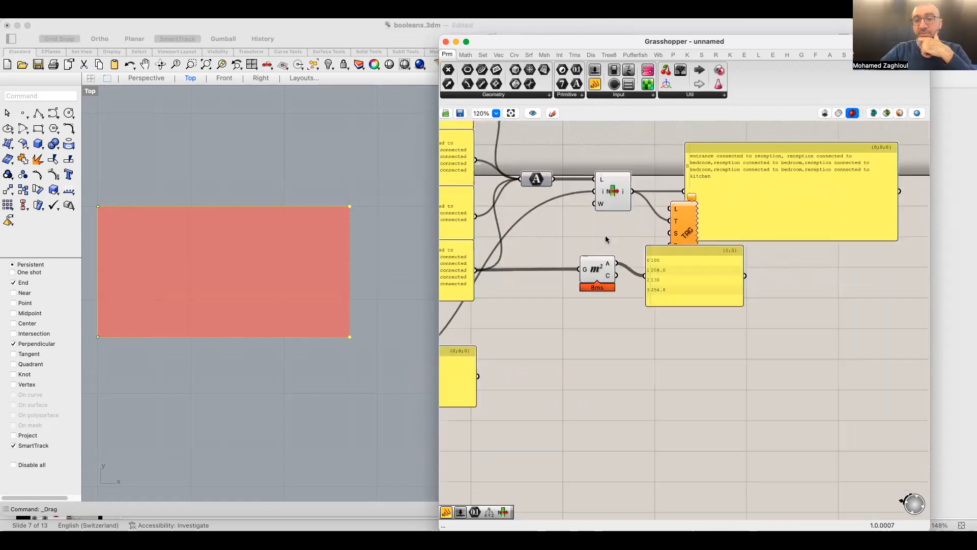
Set the wire display of the Area component's geometry input to Hidden
scroll(732, 251, down, 1)
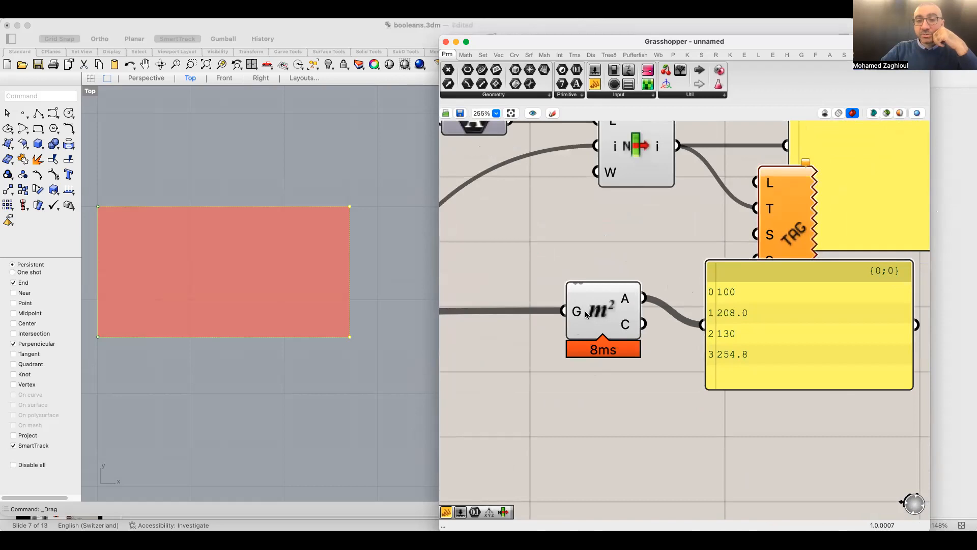
right_drag(648, 265, 781, 216)
scroll(720, 267, down, 8)
right_drag(746, 270, 823, 266)
mouse_move(808, 264)
mouse_down()
mouse_move(794, 284)
mouse_move(782, 181)
mouse_move(788, 242)
mouse_move(812, 248)
mouse_up()
scroll(813, 248, up, 9)
right_drag(695, 269, 535, 279)
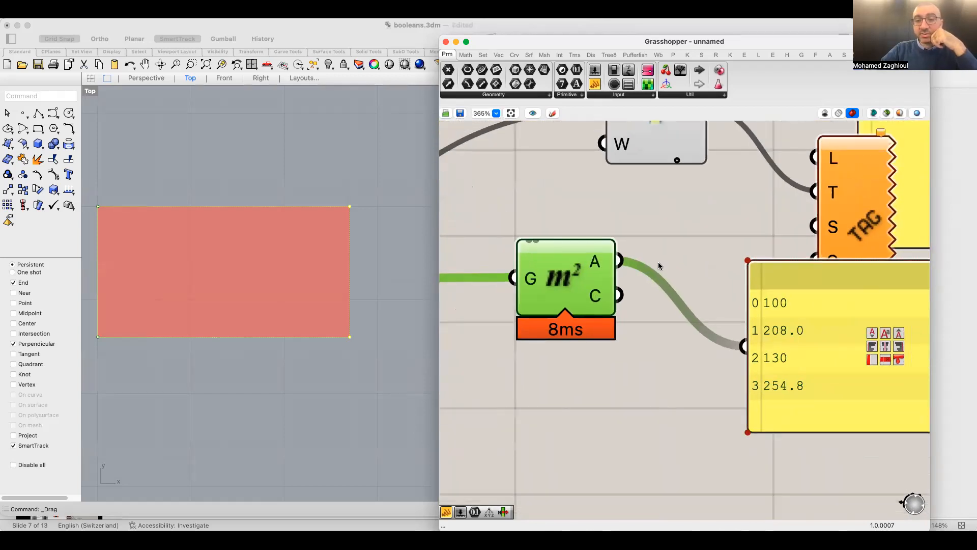
right_click(530, 277)
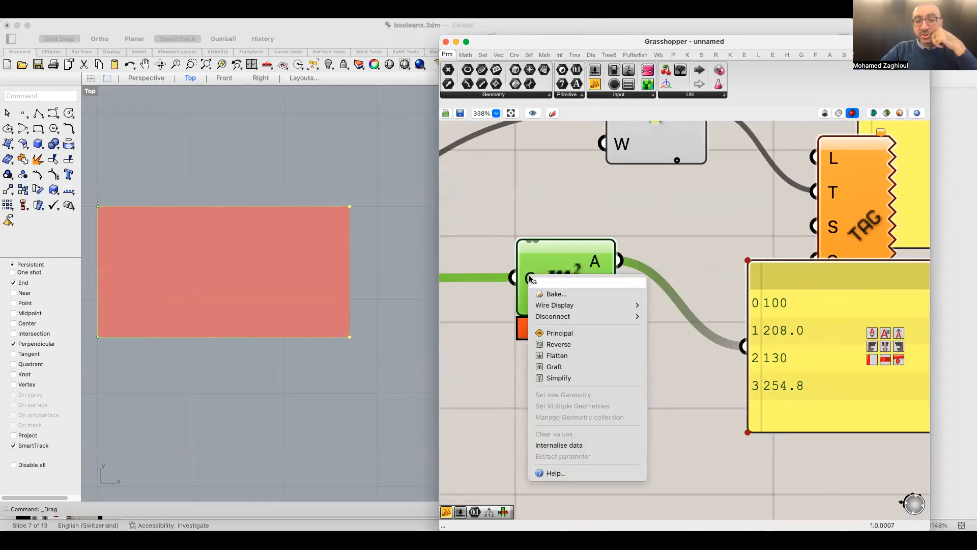
mouse_move(590, 305)
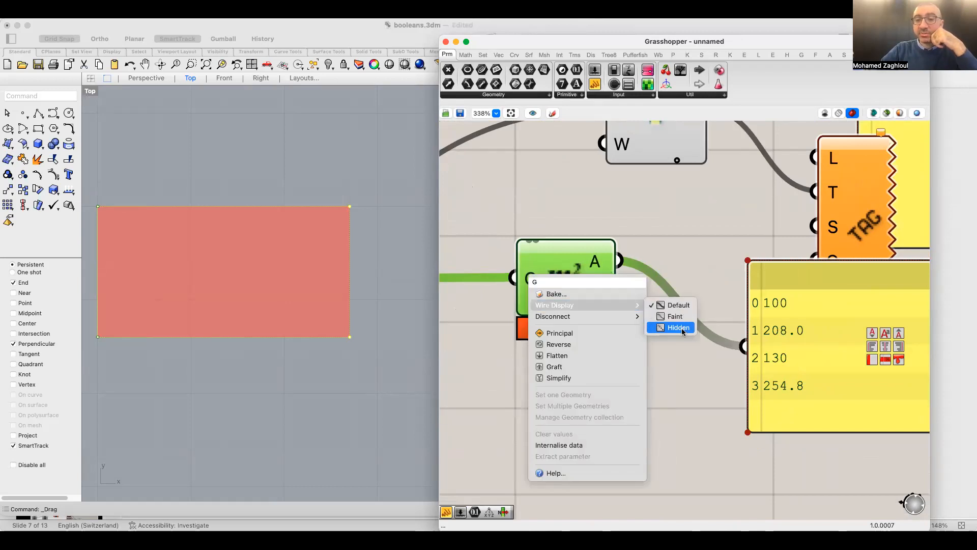
click(682, 328)
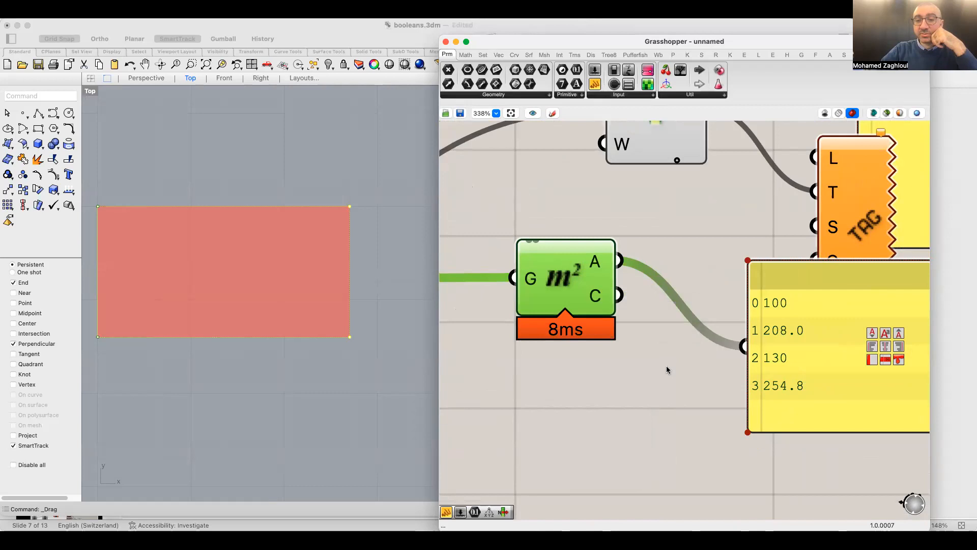
Deselect and reselect the Area component to check how its geometry input wire is displayed
click(666, 365)
click(569, 293)
click(634, 399)
click(555, 288)
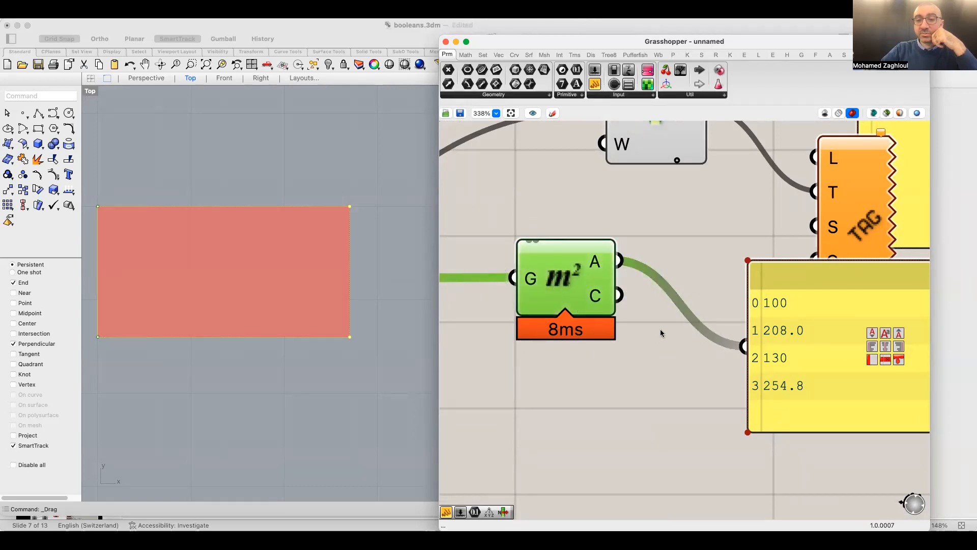
Reapply the Hidden wire display to the Area component's geometry input
right_click(534, 277)
mouse_move(620, 320)
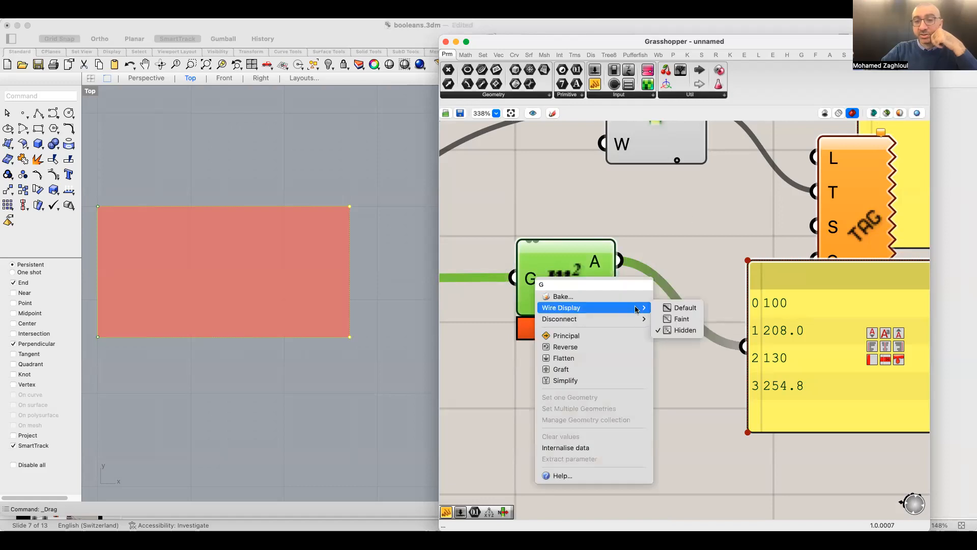
click(681, 329)
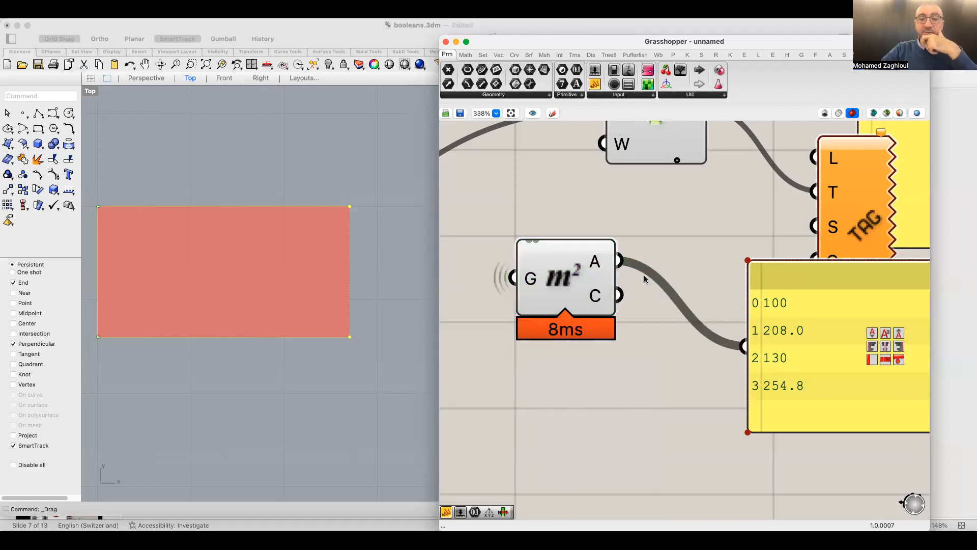
Move the Area component further away from the Text Tag 3D, leaving space for another component below the text List Item
scroll(553, 301, right, 2)
drag(554, 301, 610, 268)
scroll(765, 316, down, 2)
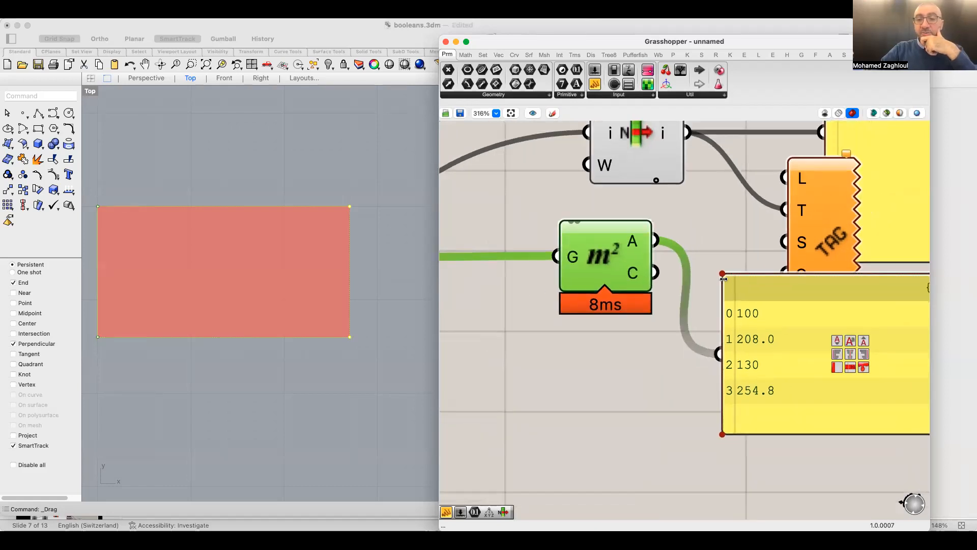
scroll(764, 315, down, 3)
click(780, 361)
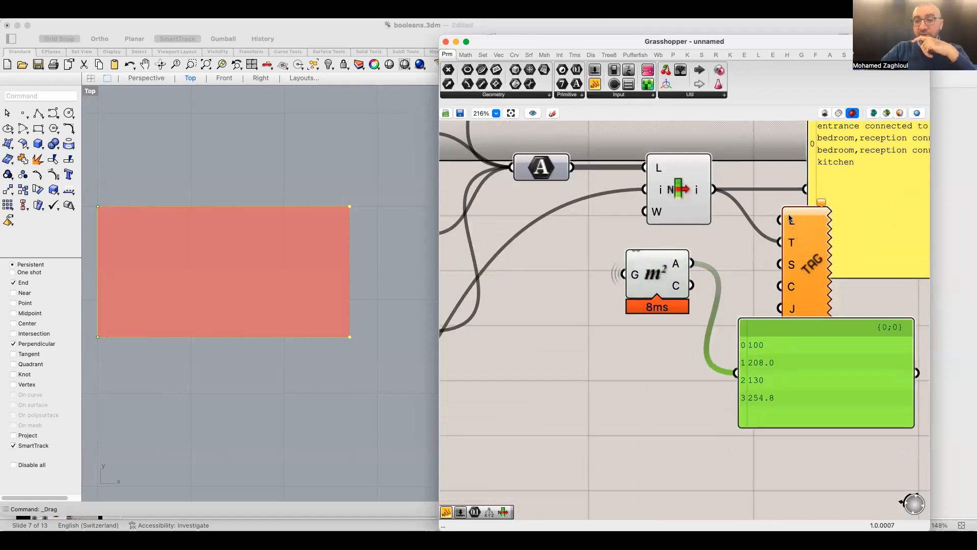
drag(657, 277, 565, 289)
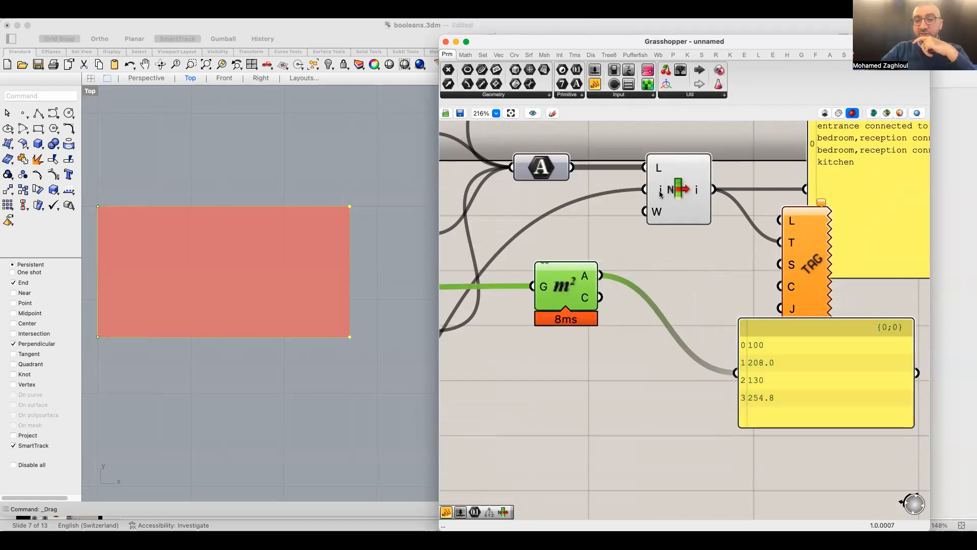
Add a List Item component between the Area component and the Text Tag 3D, below the text List Item
mouse_move(660, 193)
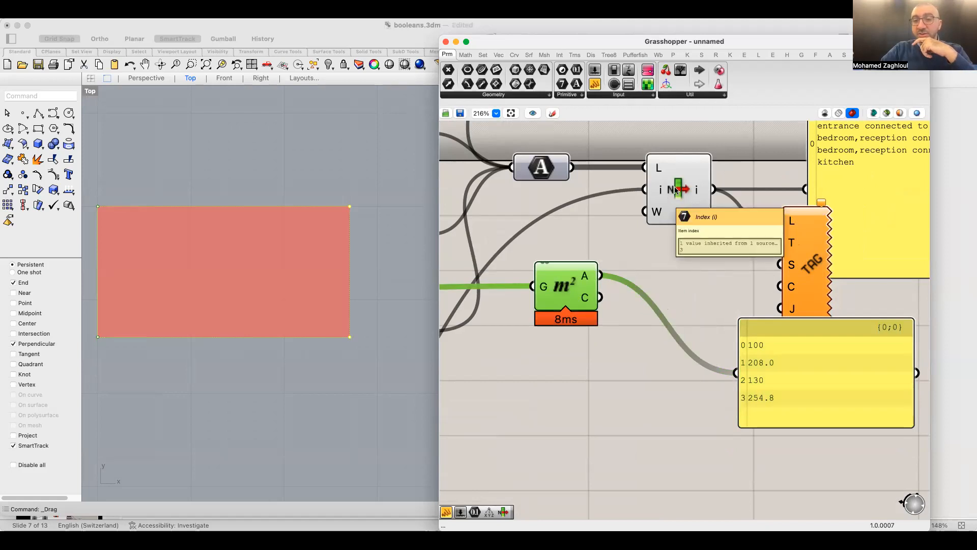
click(678, 191)
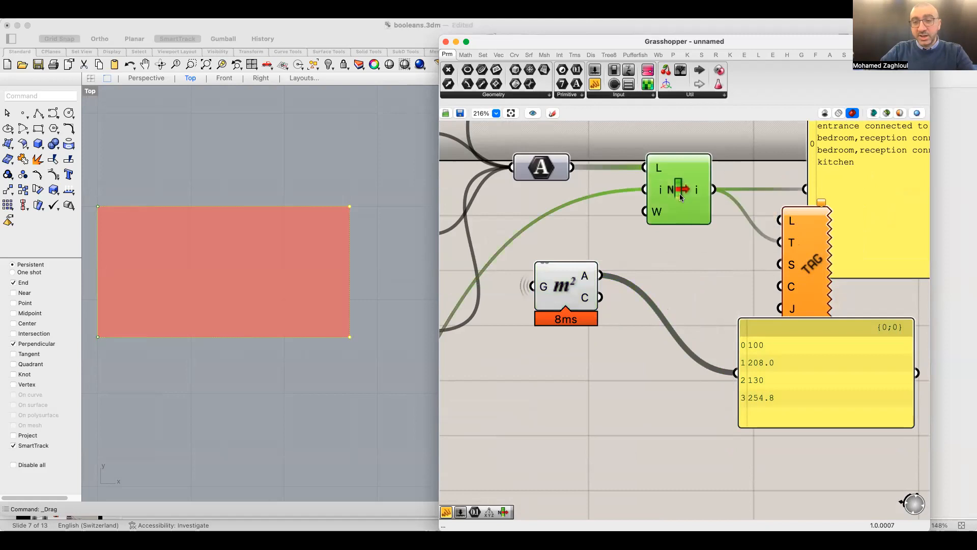
double_click(689, 270)
text(item)
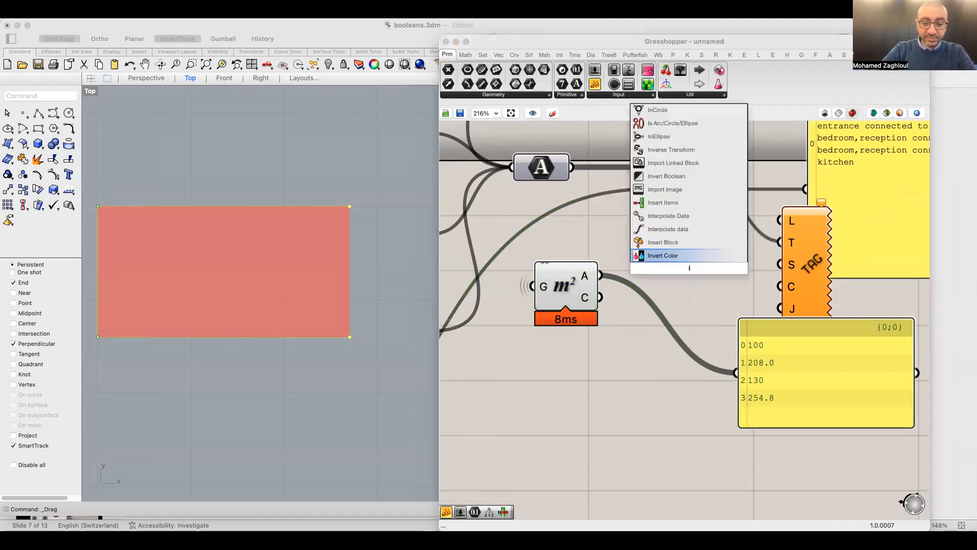
key(Up)
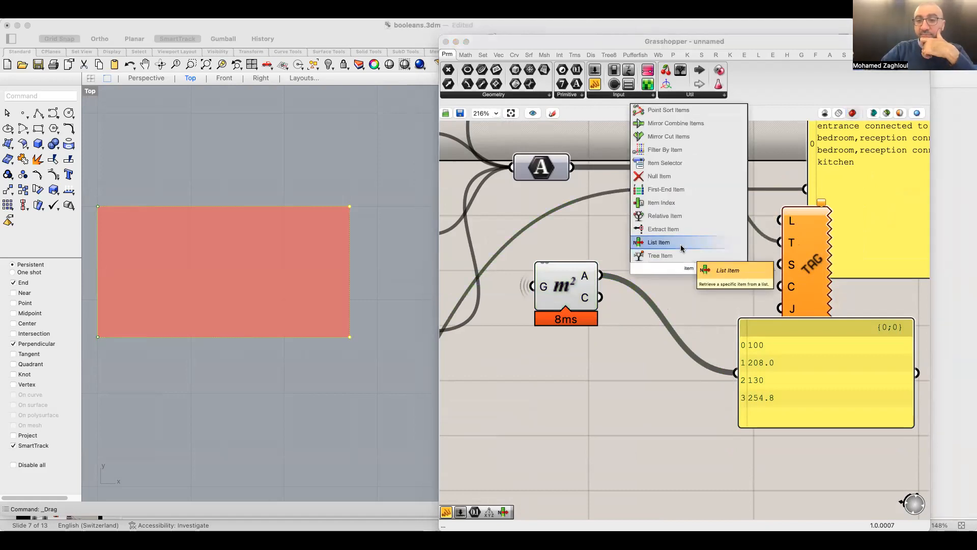
key(Return)
drag(687, 281, 684, 306)
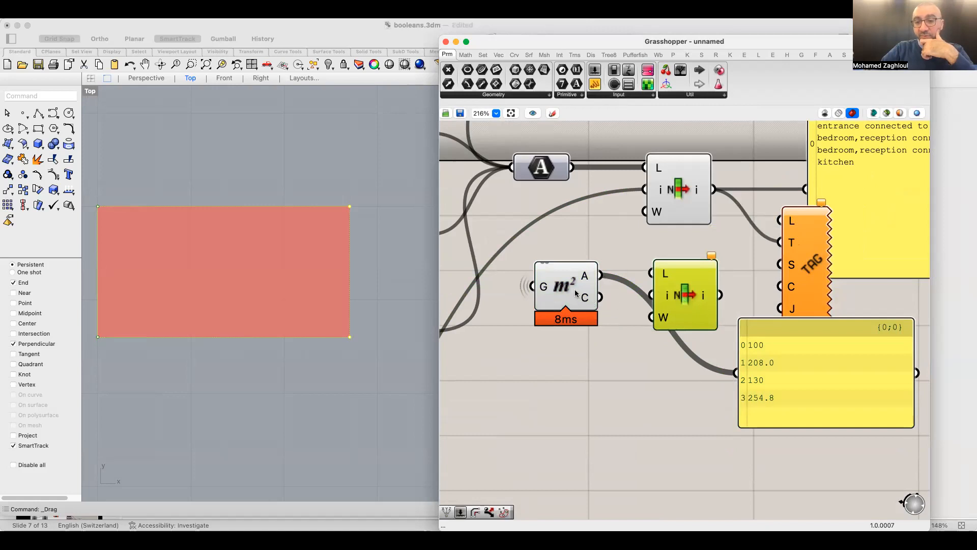
Feed the area panel with the Area component's centroid output instead of its area output
drag(575, 294, 570, 285)
drag(703, 370, 583, 403)
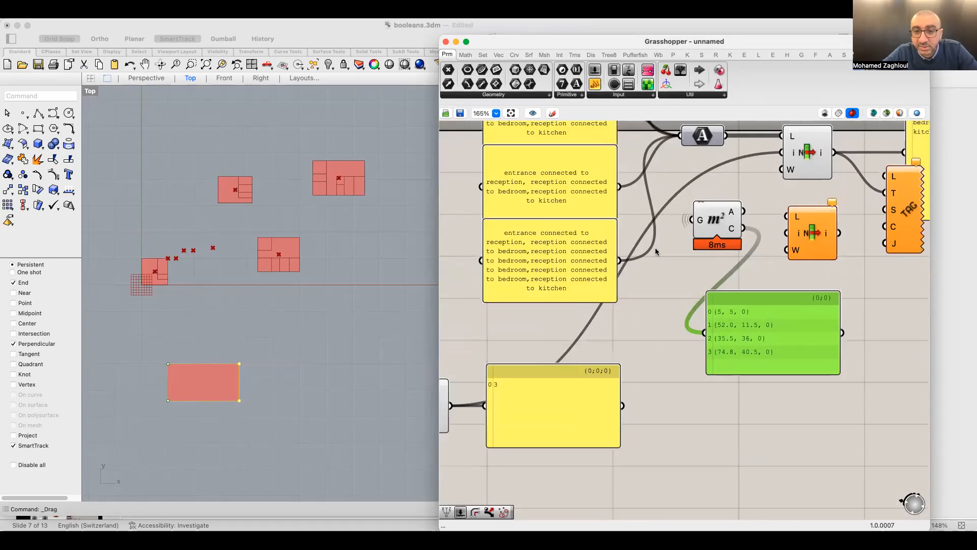
right_drag(655, 248, 707, 246)
right_drag(652, 318, 755, 293)
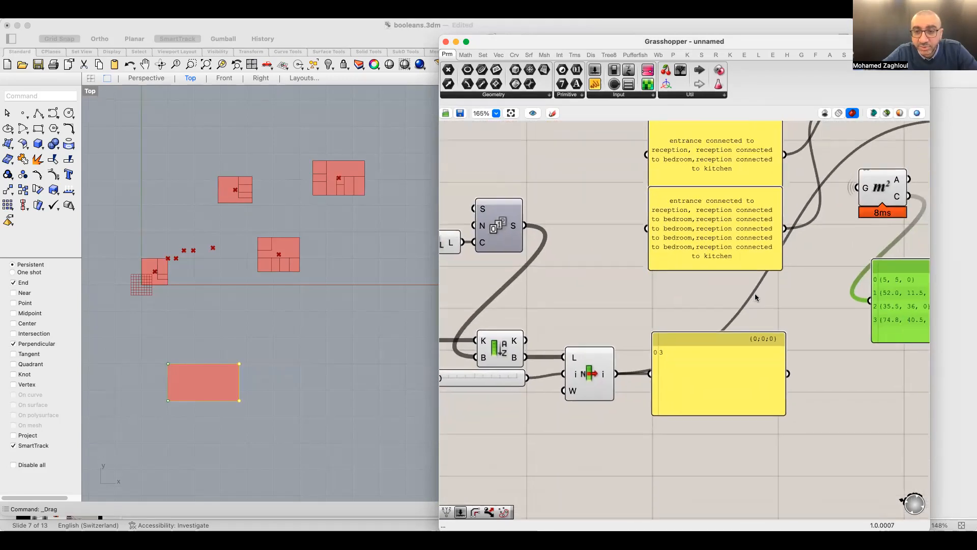
Replace the Area component's geometry input with the bounding box of the site boundary curve
scroll(755, 293, down, 5)
scroll(595, 361, up, 3)
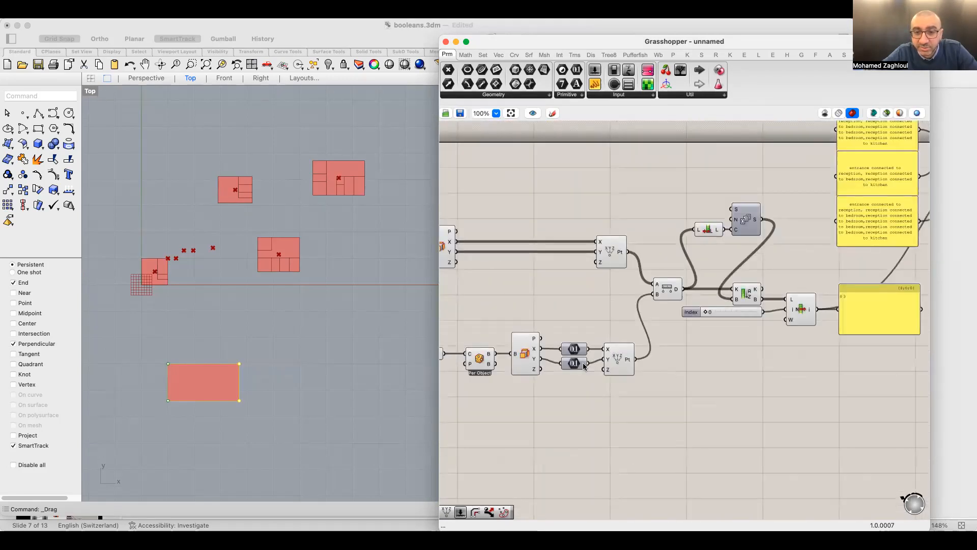
right_drag(578, 363, 623, 368)
click(524, 363)
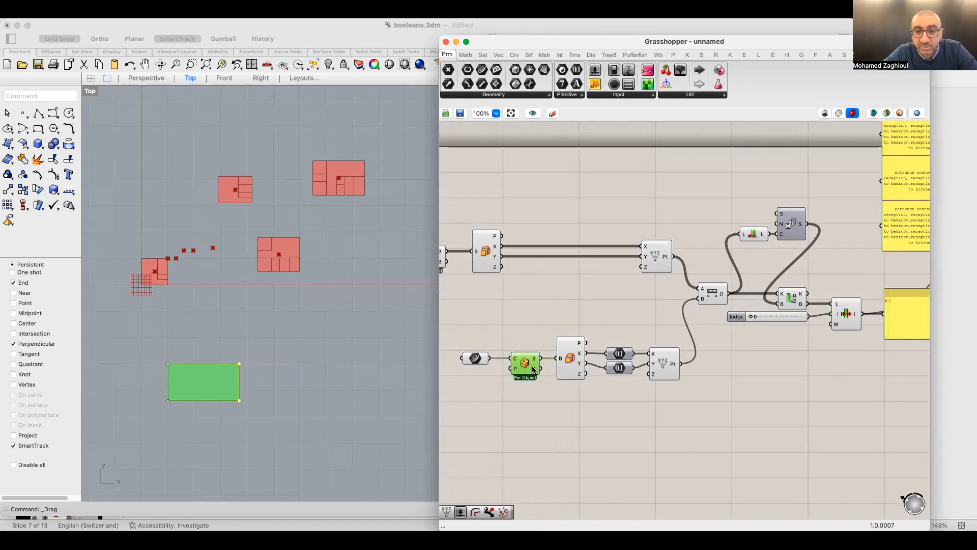
drag(542, 362, 685, 353)
scroll(705, 260, up, 5)
scroll(705, 259, down, 1)
drag(745, 145, 754, 260)
right_drag(745, 199, 738, 247)
drag(910, 228, 920, 248)
right_drag(731, 285, 636, 338)
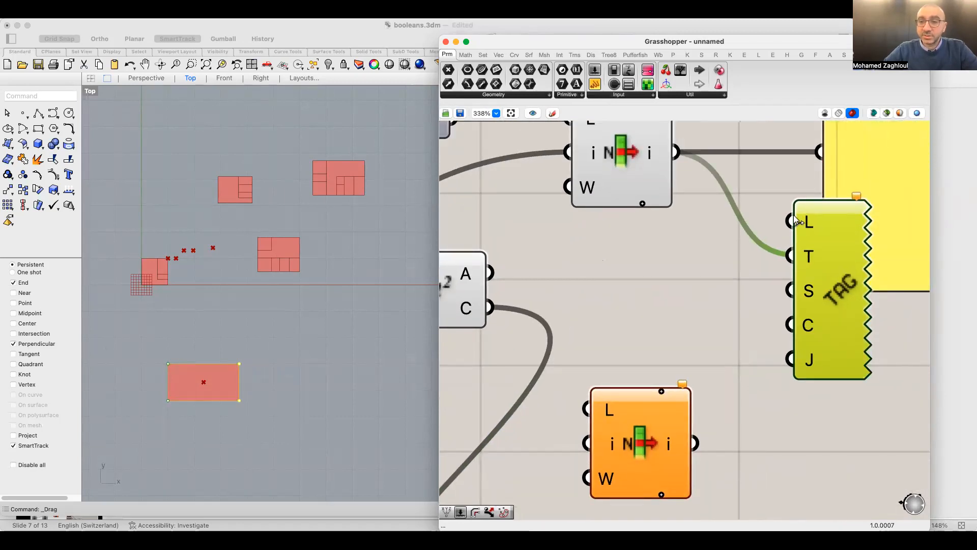
Connect the Area component's centroid output to the location input of the Text Tag 3D
drag(490, 307, 783, 227)
scroll(244, 402, up, 5)
scroll(253, 336, up, 1)
scroll(251, 327, down, 3)
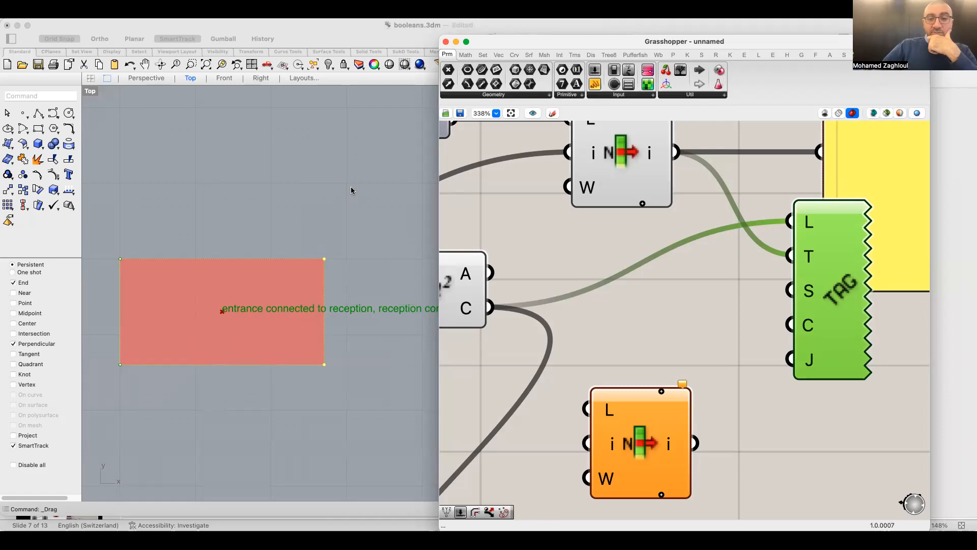
Examine the text tag on the site boundary and compare the boundary with the layout proposals in the Top view
click(366, 293)
click(324, 279)
scroll(267, 265, down, 4)
scroll(265, 269, up, 2)
scroll(320, 265, down, 5)
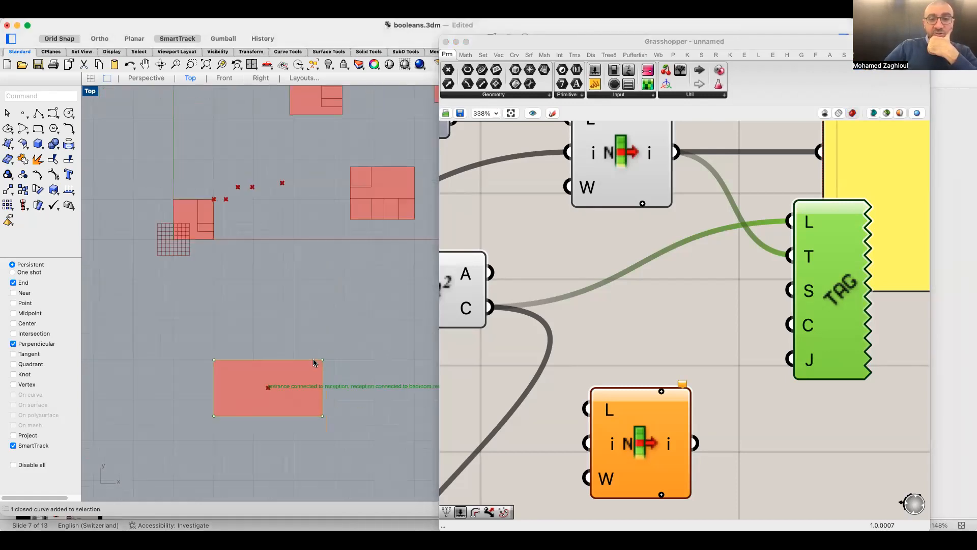
scroll(339, 323, up, 5)
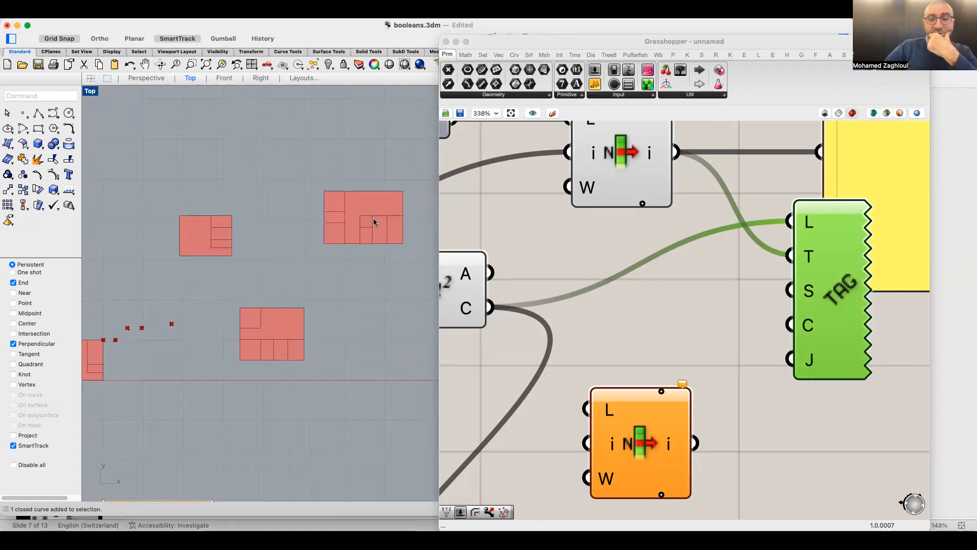
scroll(320, 264, up, 5)
scroll(296, 330, up, 3)
scroll(293, 262, down, 3)
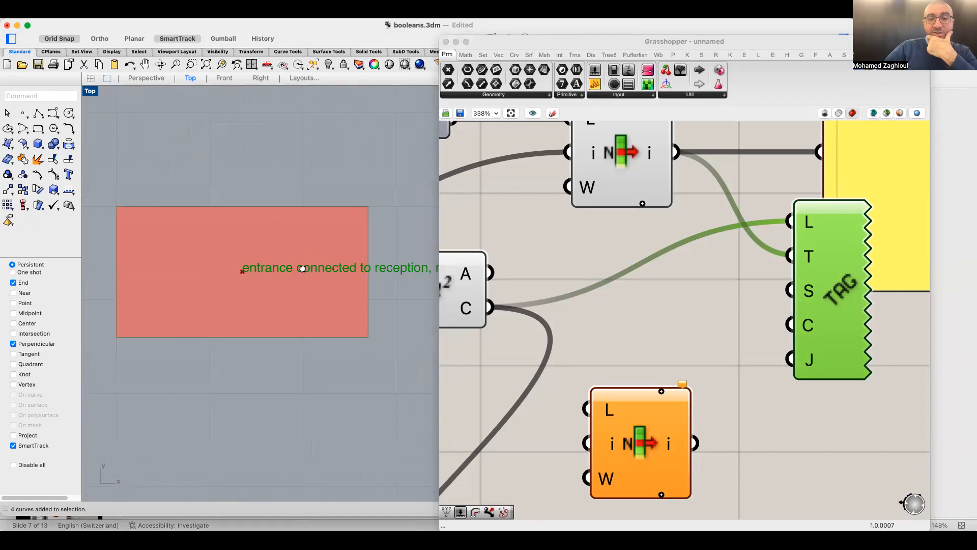
Narrow the site boundary rectangle by moving its two right-hand corner points inward, and check the tag's text and position
click(364, 227)
drag(392, 185, 316, 407)
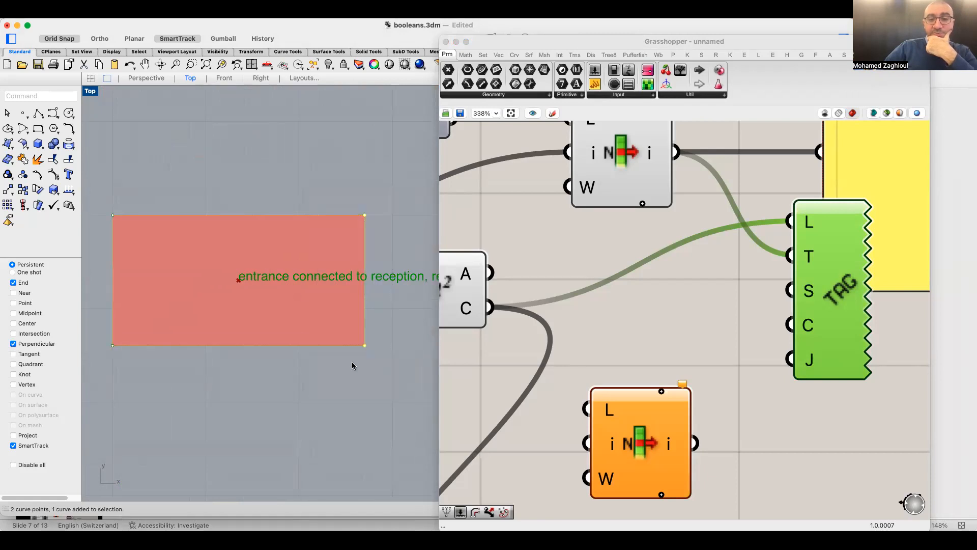
drag(363, 350, 228, 346)
key(Escape)
key(Escape)
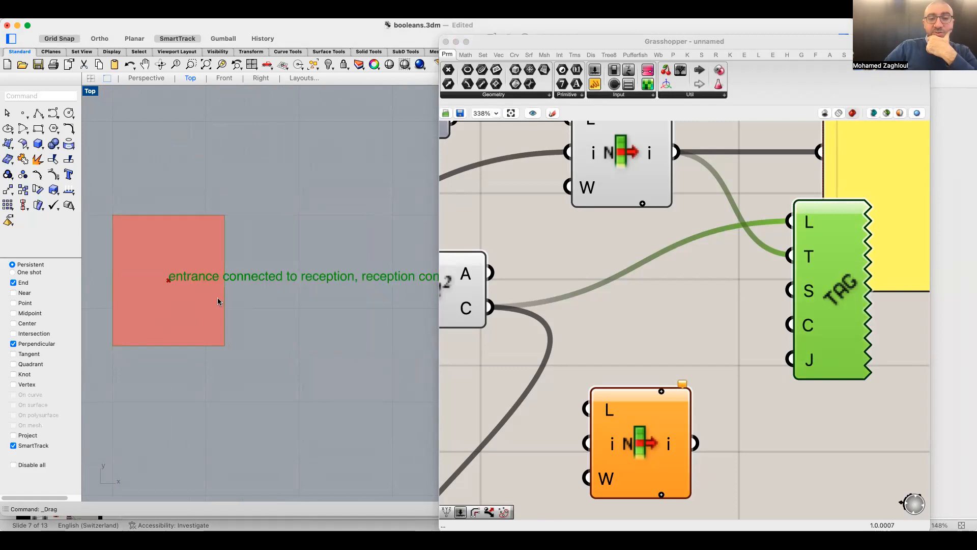
scroll(218, 299, down, 8)
mouse_move(341, 303)
right_down()
mouse_move(229, 305)
mouse_move(325, 306)
right_up()
scroll(225, 289, up, 8)
scroll(251, 321, down, 2)
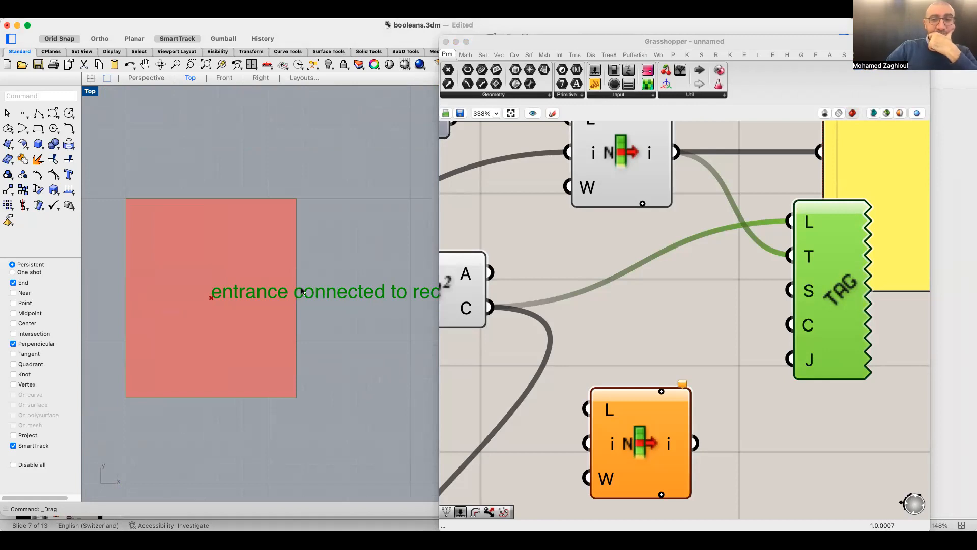
Delete the centroid panel and the unused List Item component from the canvas
scroll(600, 279, down, 5)
drag(741, 366, 684, 344)
click(595, 440)
key(Delete)
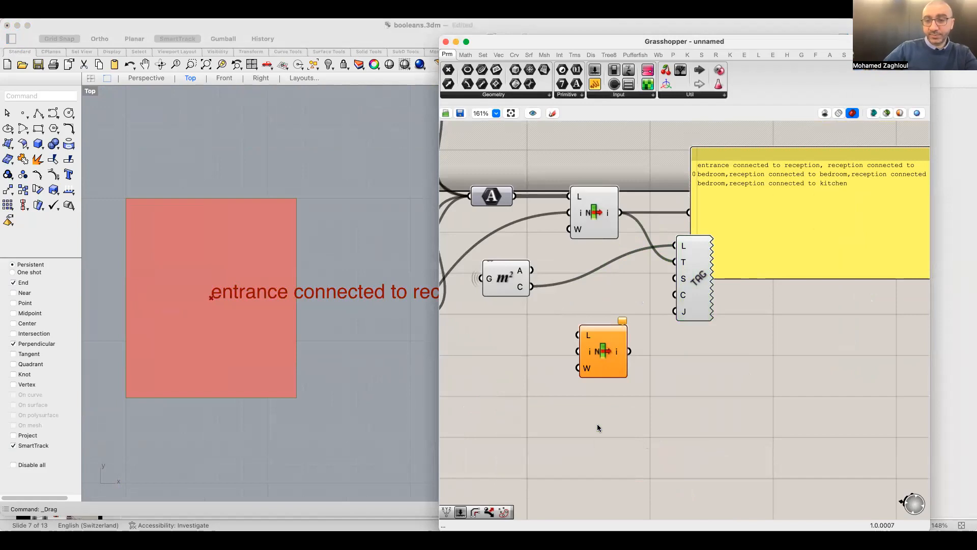
click(607, 358)
key(Delete)
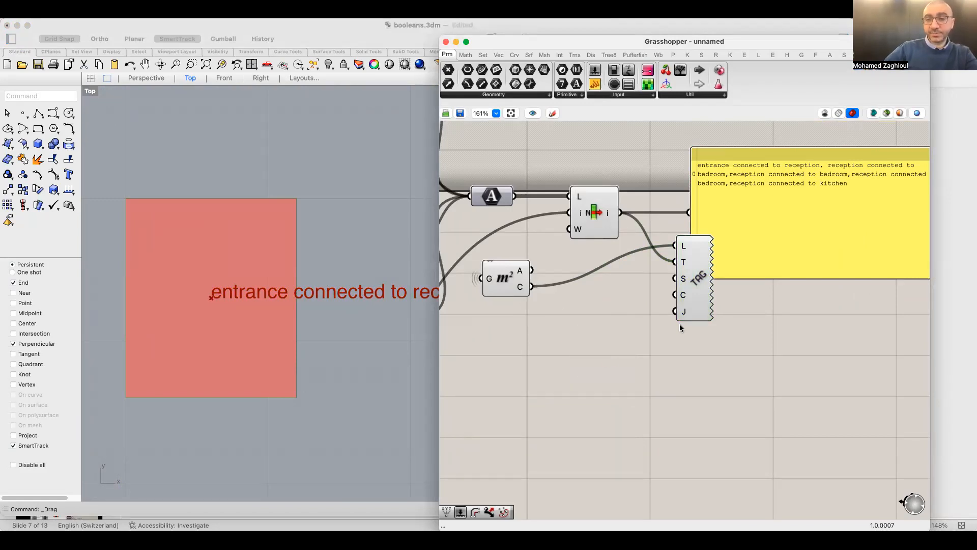
Place the Area component directly below the text List Item and the Text Tag 3D below the resized description panel
drag(511, 287, 601, 272)
drag(700, 281, 779, 306)
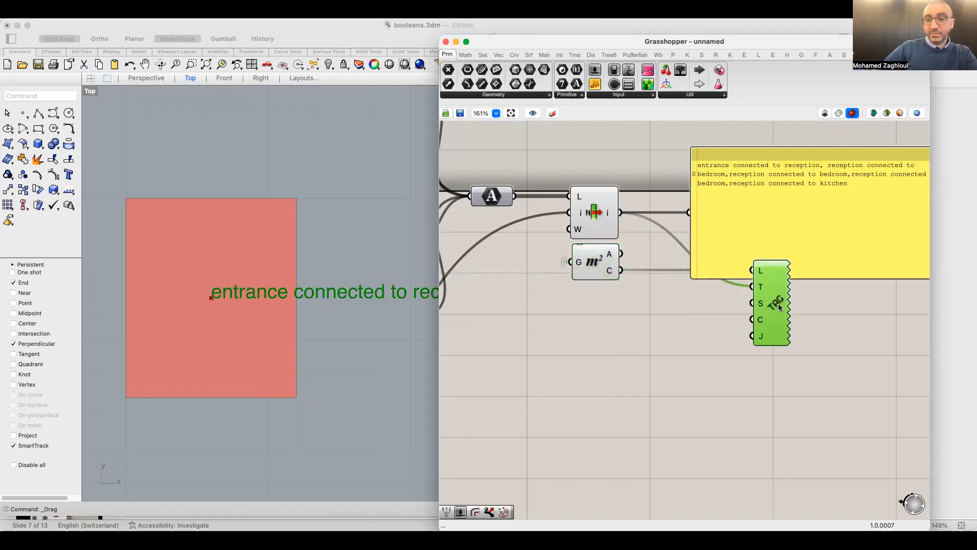
click(799, 223)
right_drag(798, 222, 624, 279)
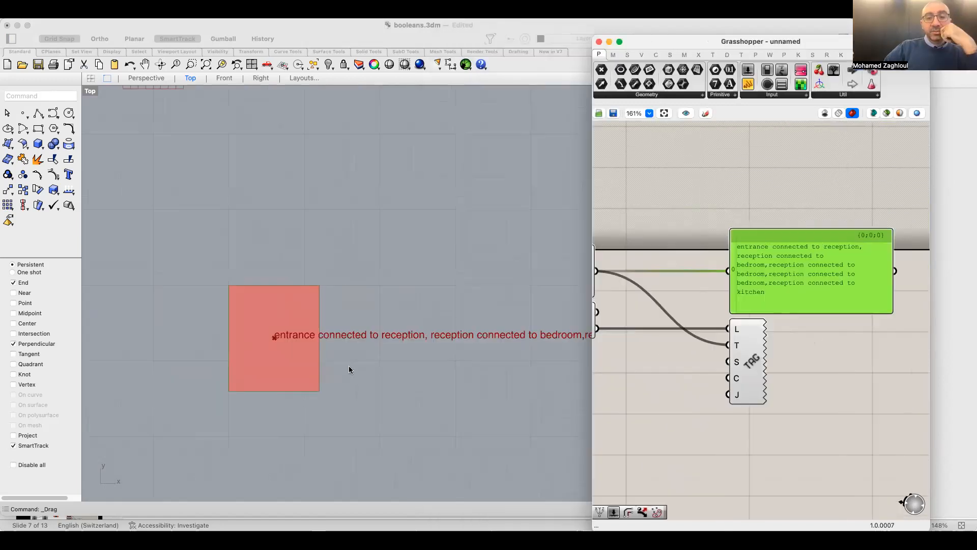
Examine how the description tag sits on the narrowed site boundary in relation to the layout proposals
scroll(349, 365, up, 3)
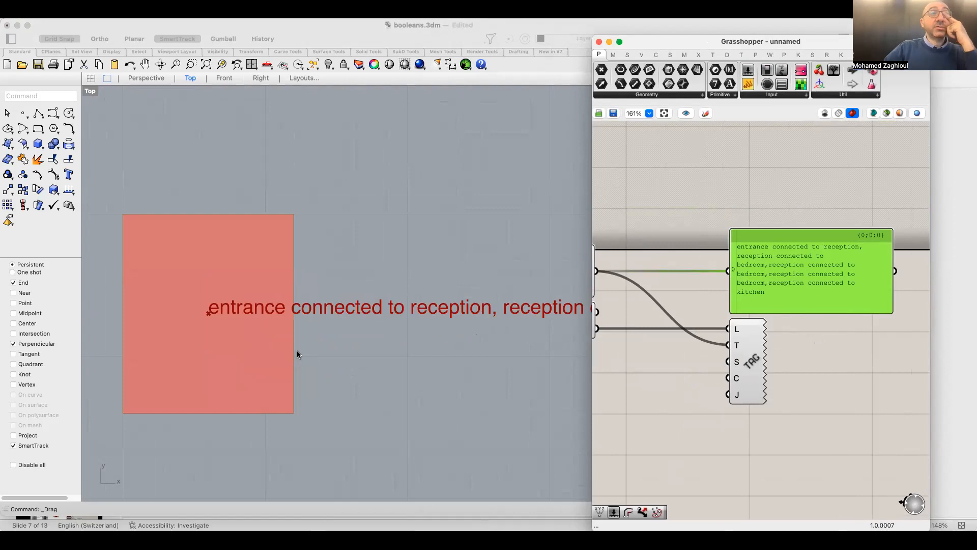
scroll(225, 311, down, 3)
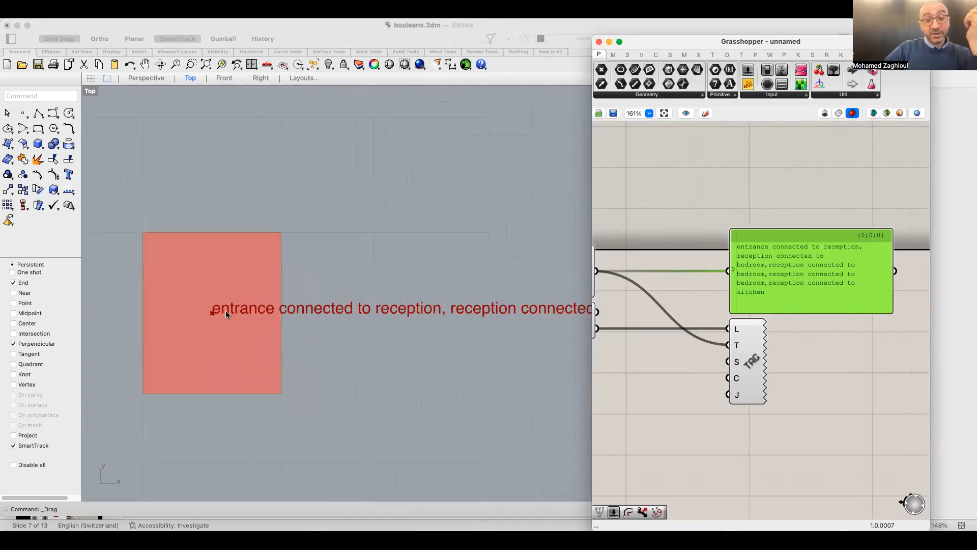
scroll(233, 338, down, 5)
right_drag(265, 293, 263, 397)
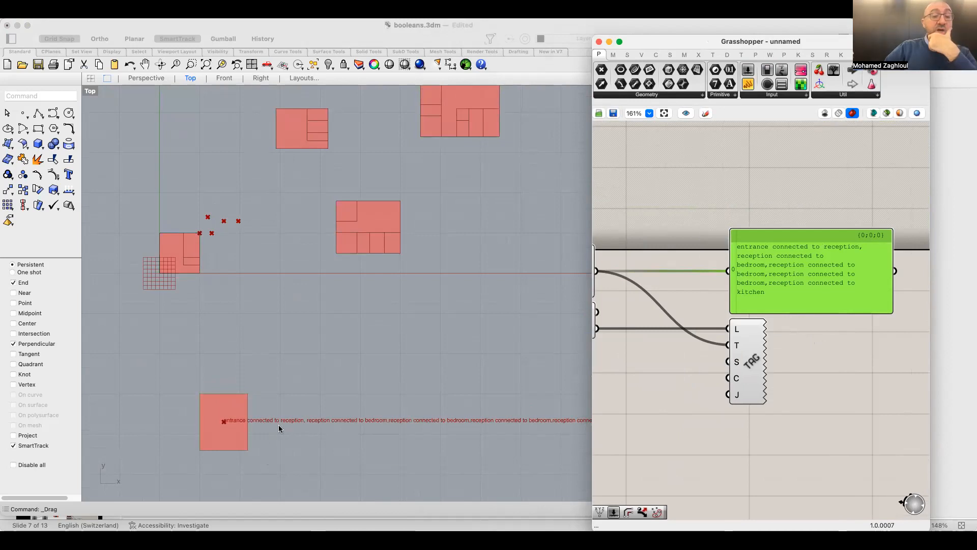
scroll(256, 393, up, 8)
right_drag(294, 365, 405, 232)
right_drag(465, 170, 423, 204)
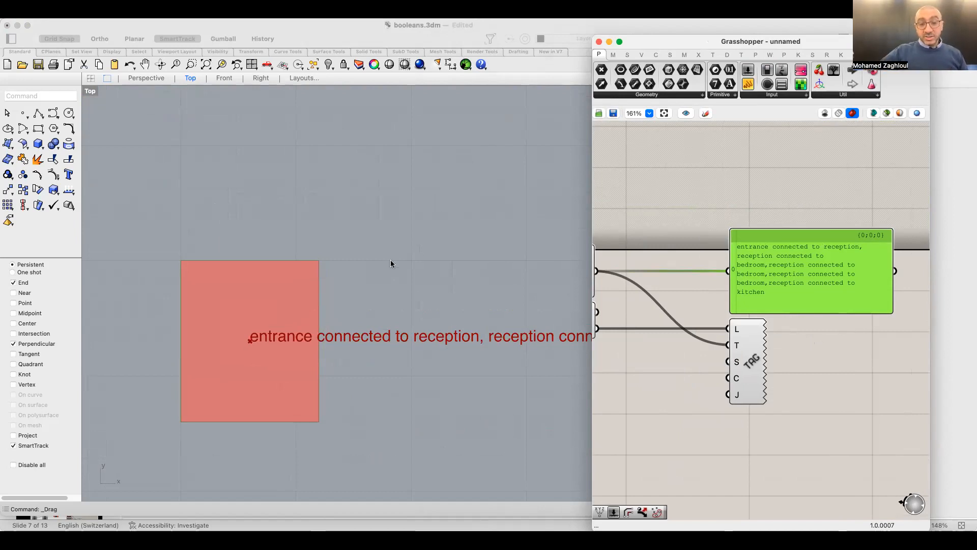
right_drag(392, 264, 319, 242)
scroll(323, 260, down, 2)
scroll(324, 264, down, 1)
scroll(273, 330, up, 2)
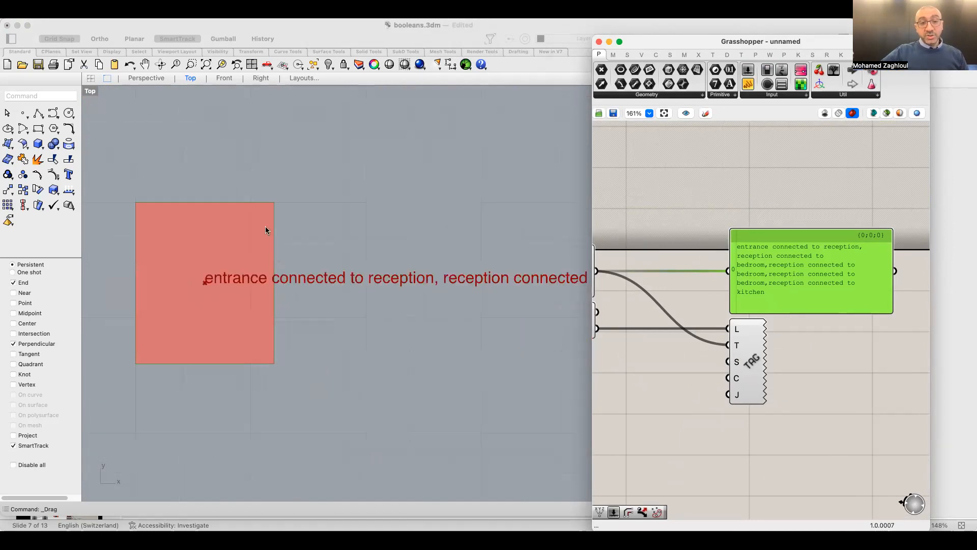
Move the site boundary's lower-right corner point outward to widen it, and check the text tag
click(262, 206)
click(262, 201)
drag(285, 179, 253, 409)
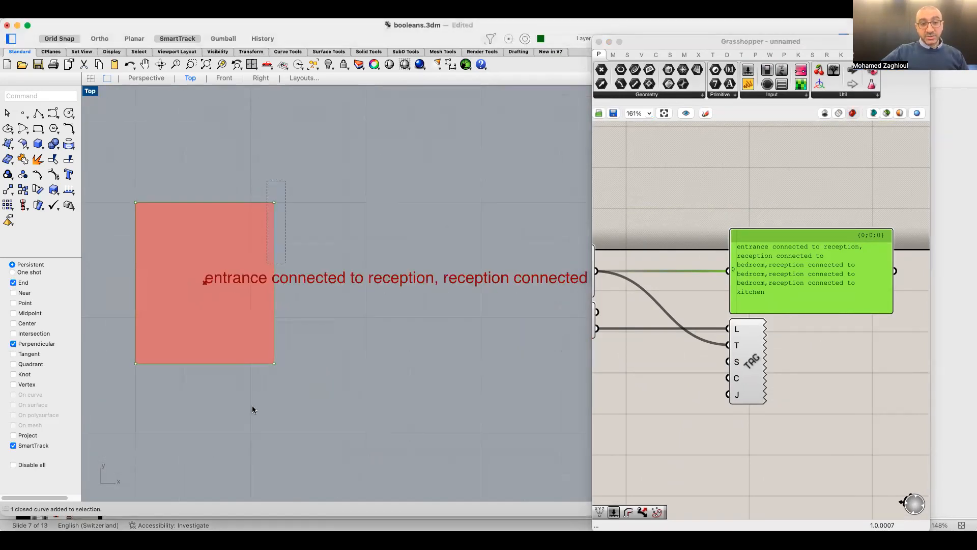
click(274, 362)
drag(274, 363, 319, 363)
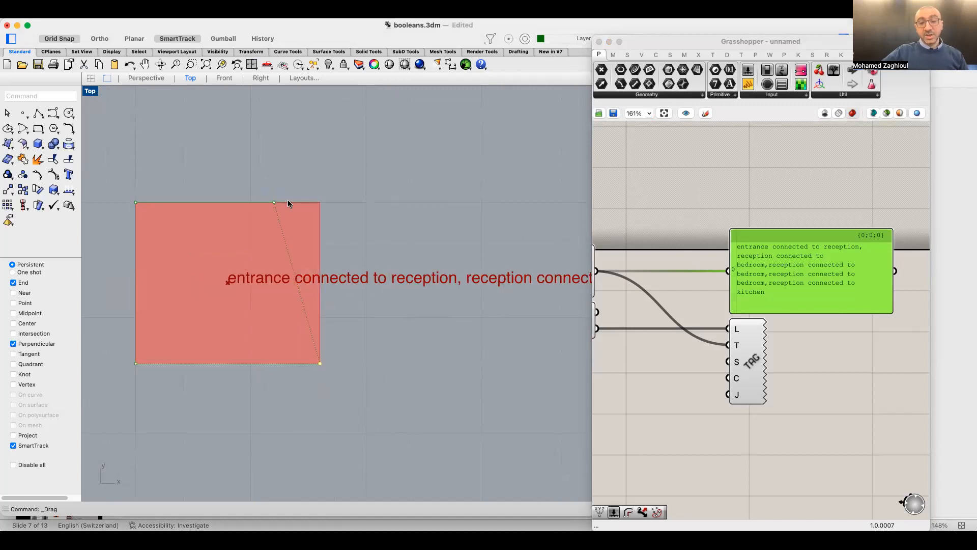
right_drag(335, 246, 258, 188)
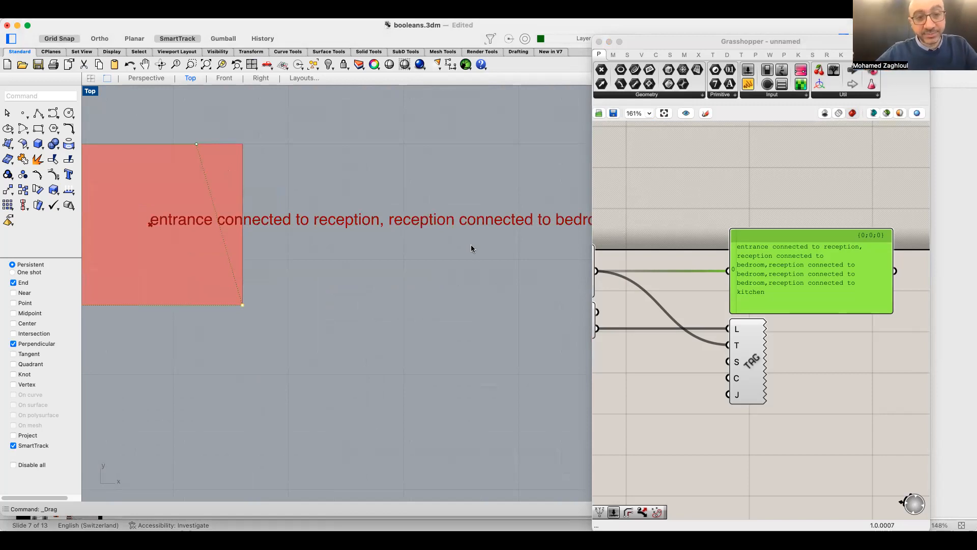
right_drag(374, 326, 420, 328)
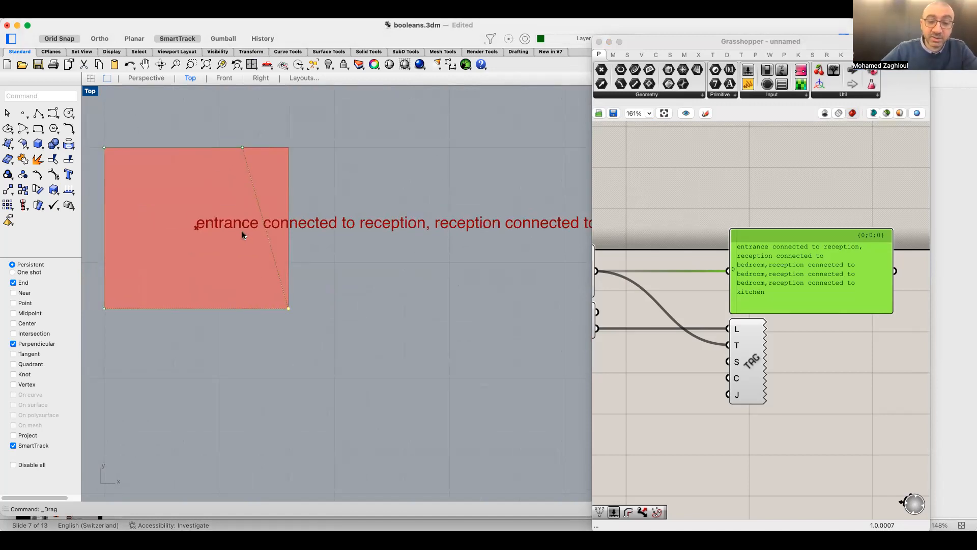
Undo the last widening of the site boundary and check the description tag against the layout proposals
key(super+z)
right_drag(475, 298, 460, 301)
scroll(421, 285, down, 2)
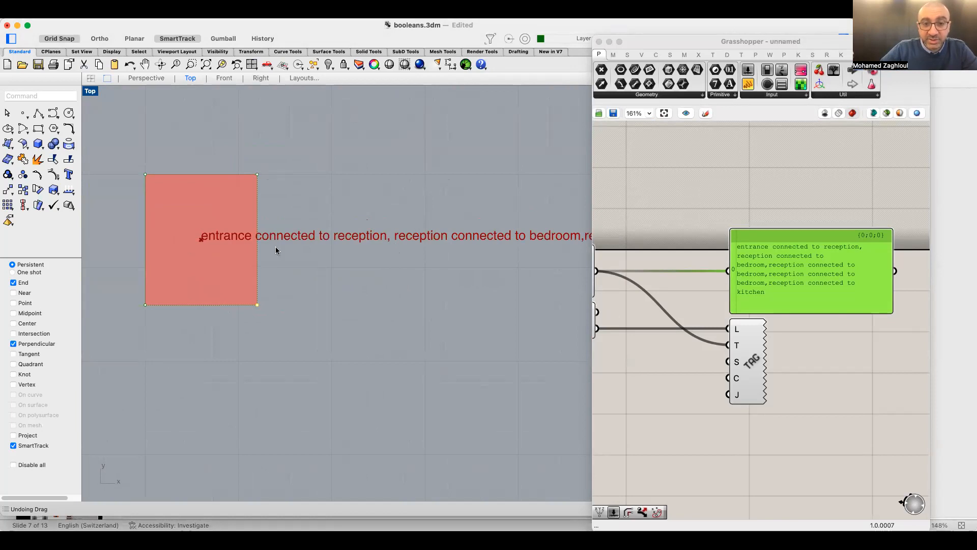
right_drag(432, 302, 401, 362)
scroll(400, 354, down, 8)
right_drag(433, 162, 382, 286)
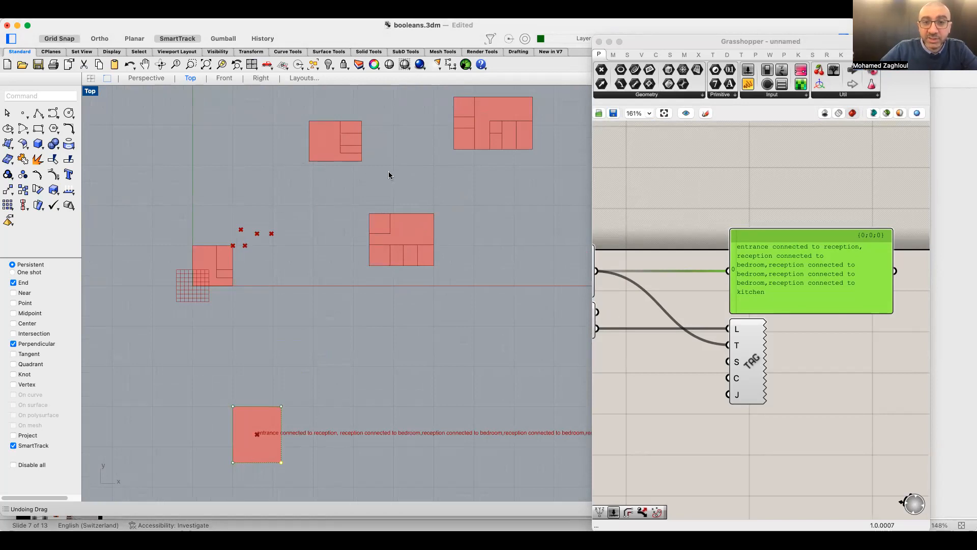
right_drag(396, 252, 397, 140)
scroll(323, 332, up, 9)
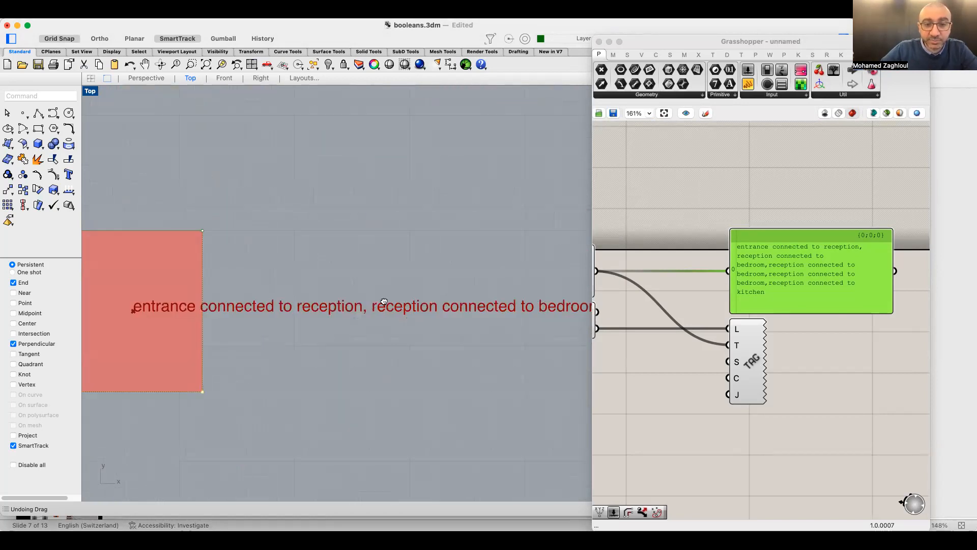
right_drag(382, 300, 451, 259)
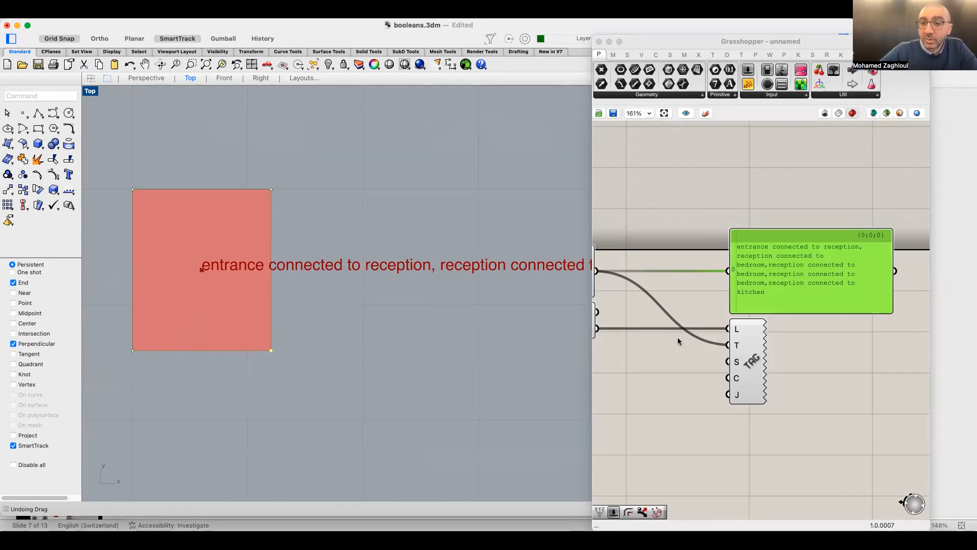
Draw a single point object in the Top view, outside the site boundary beyond its lower-right corner
scroll(804, 229, left, 10)
scroll(805, 229, down, 2)
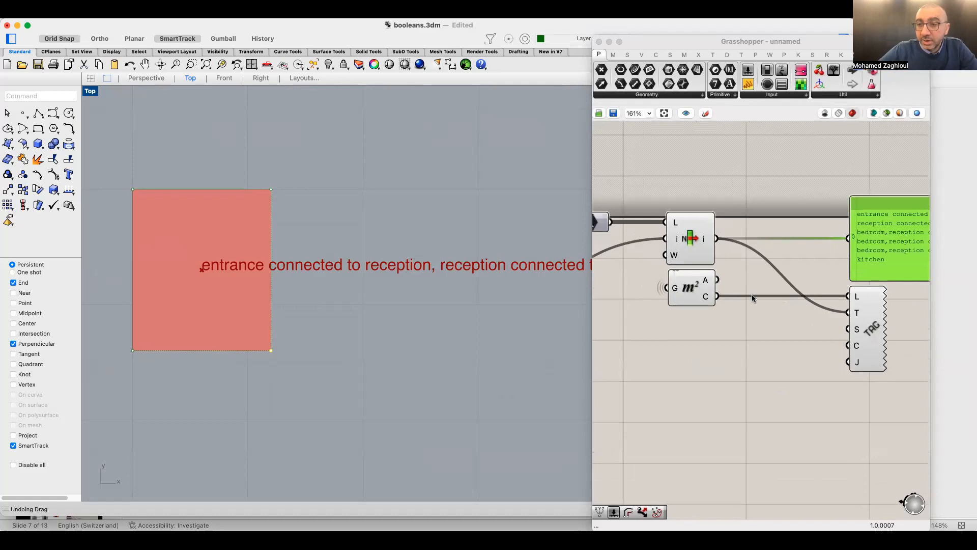
mouse_move(741, 241)
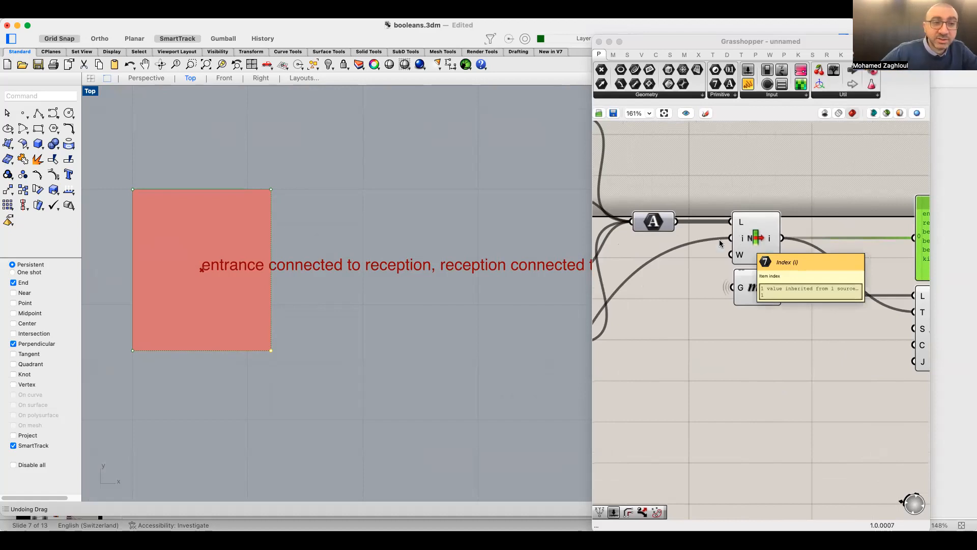
click(23, 112)
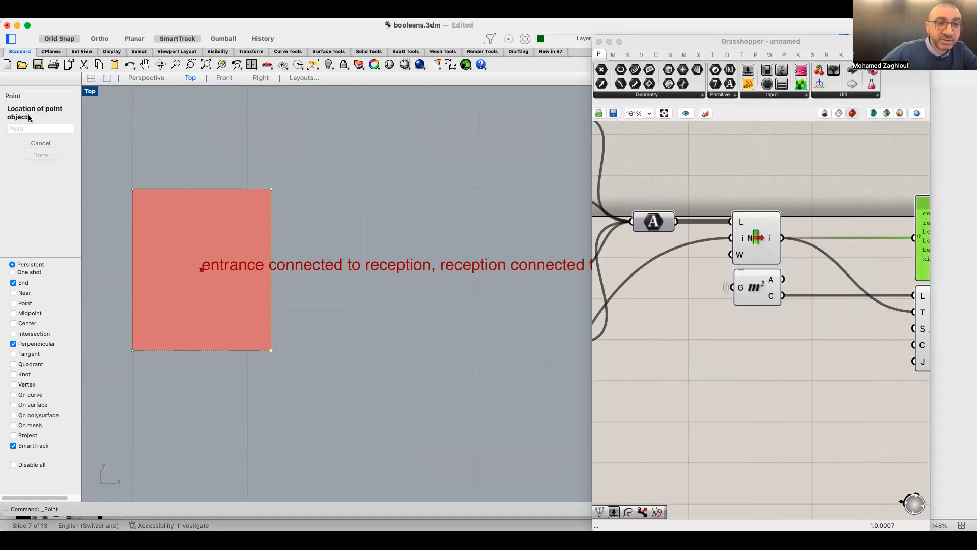
click(486, 407)
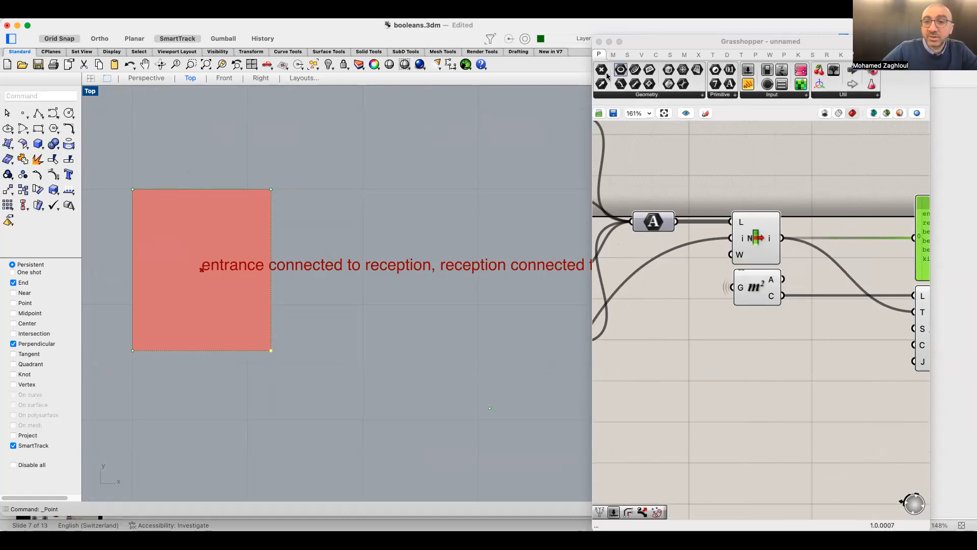
Add a Point parameter referencing the drawn point, shift that point toward the site boundary, and place the parameter below the Area component
click(745, 410)
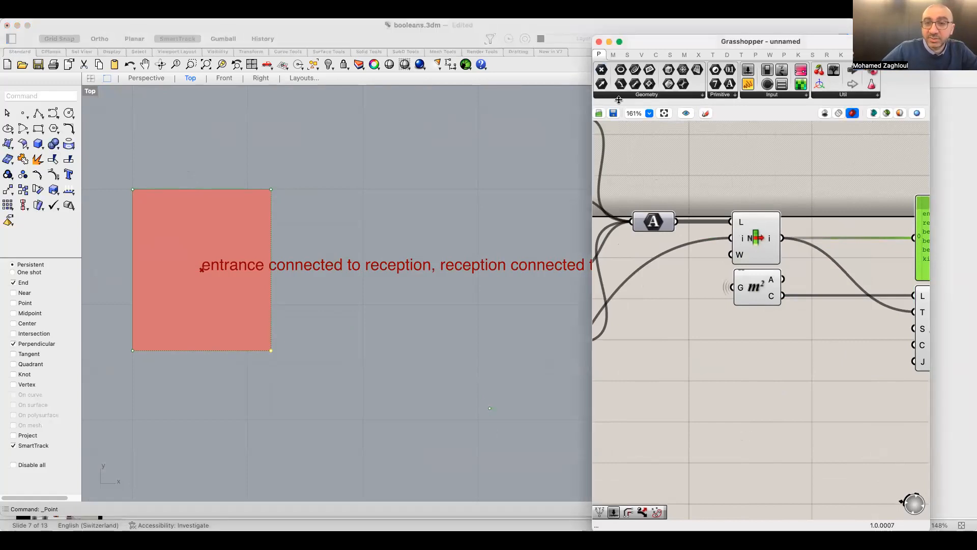
drag(603, 73, 733, 385)
right_click(733, 388)
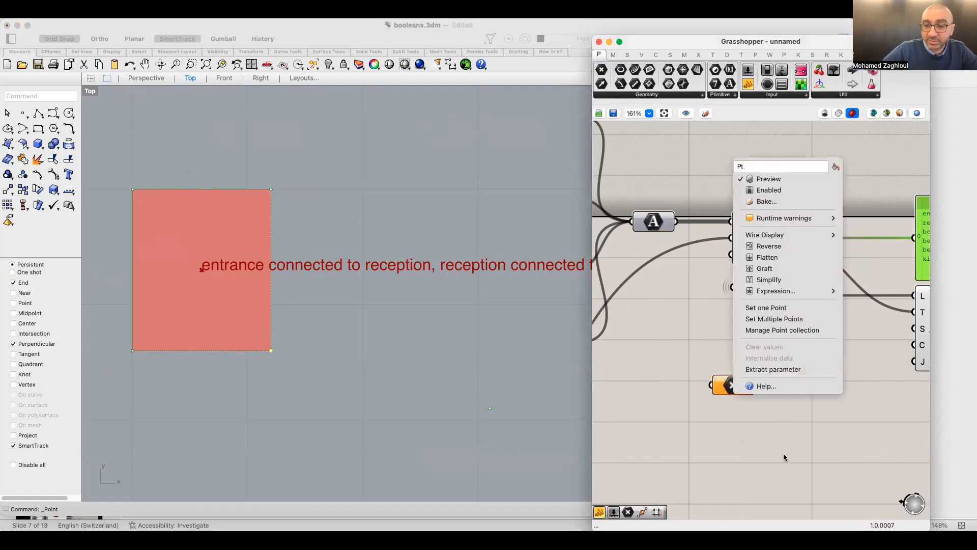
click(769, 308)
click(490, 408)
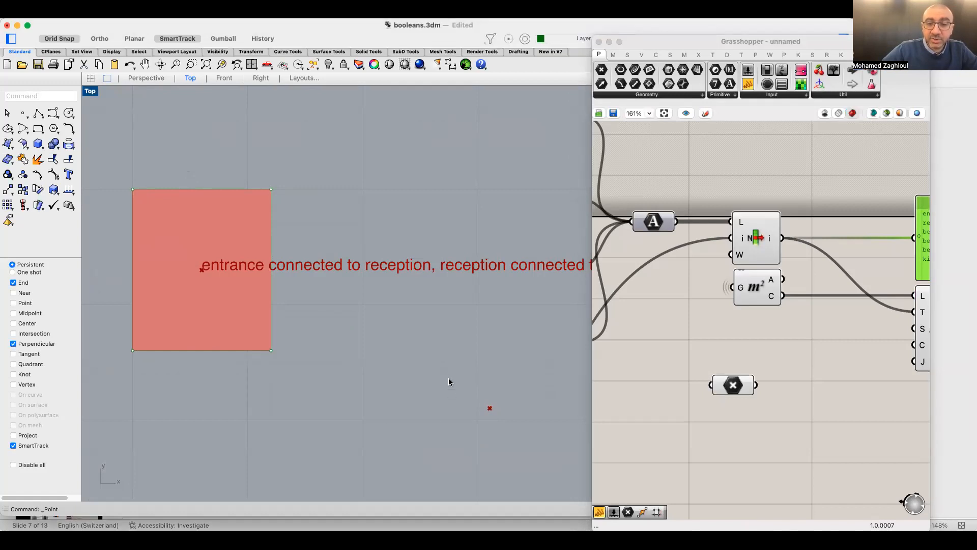
drag(526, 386, 445, 409)
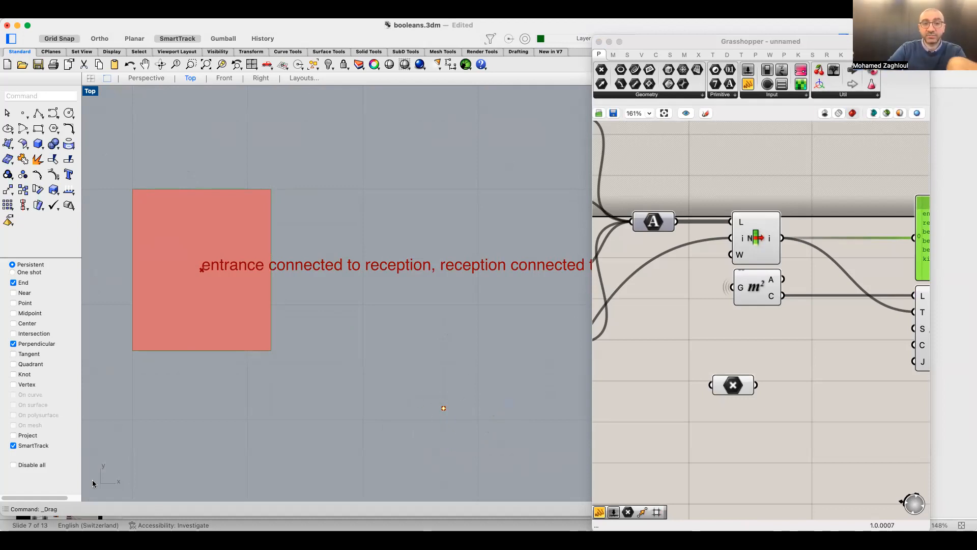
click(696, 436)
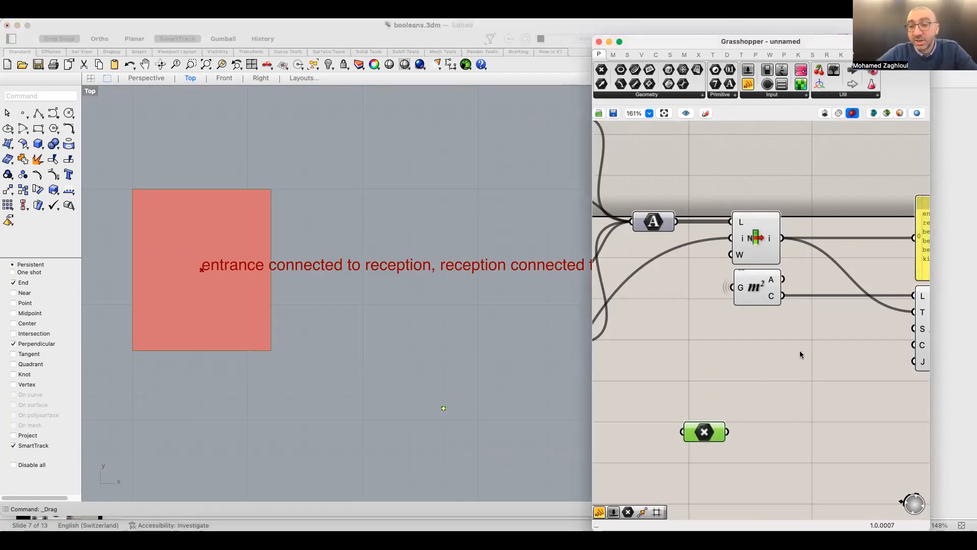
Trace the definition back to the Bounding Box component of the layout proposals and examine its geometry in the Top view
scroll(814, 351, left, 5)
click(844, 285)
scroll(859, 334, down, 6)
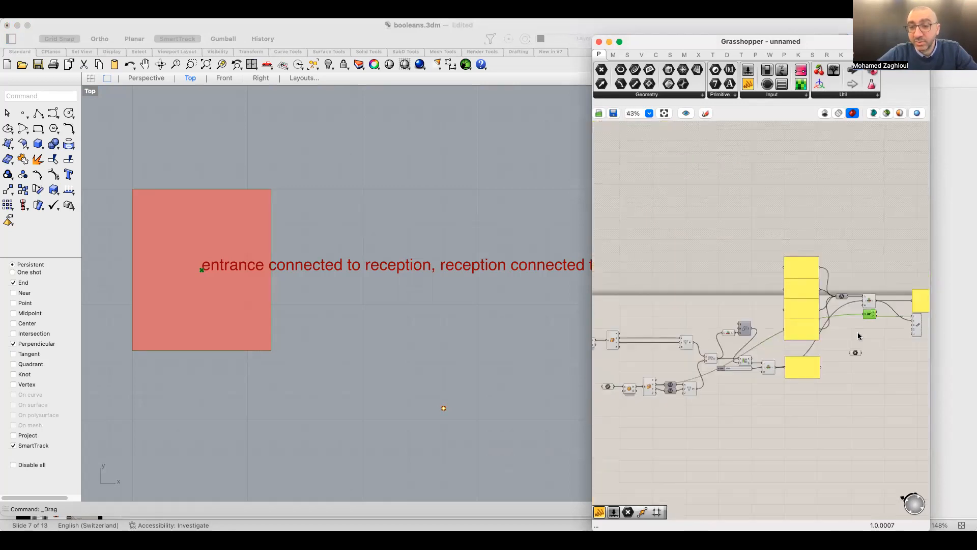
scroll(617, 338, up, 6)
scroll(789, 330, up, 1)
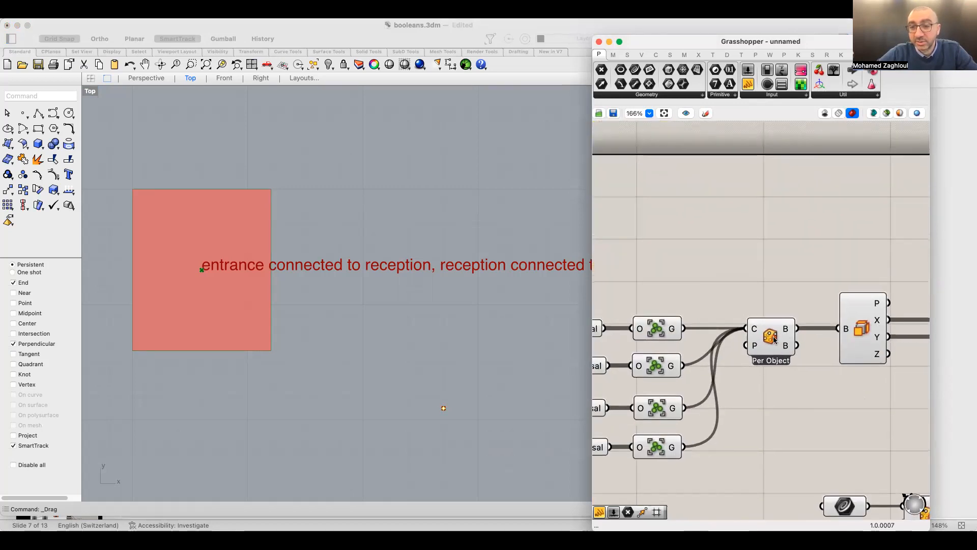
click(762, 338)
right_drag(224, 196, 218, 406)
scroll(223, 412, down, 10)
scroll(233, 400, down, 4)
scroll(270, 291, up, 8)
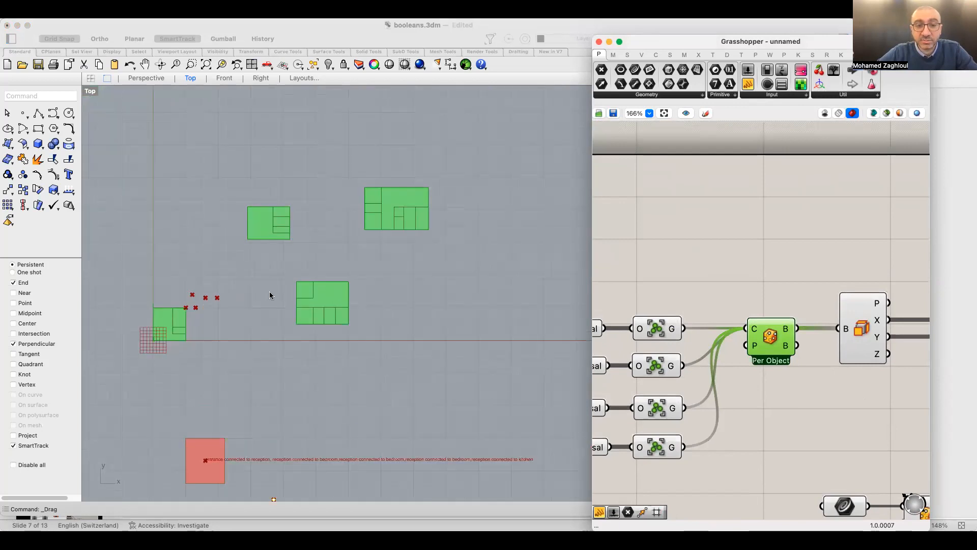
scroll(367, 256, down, 2)
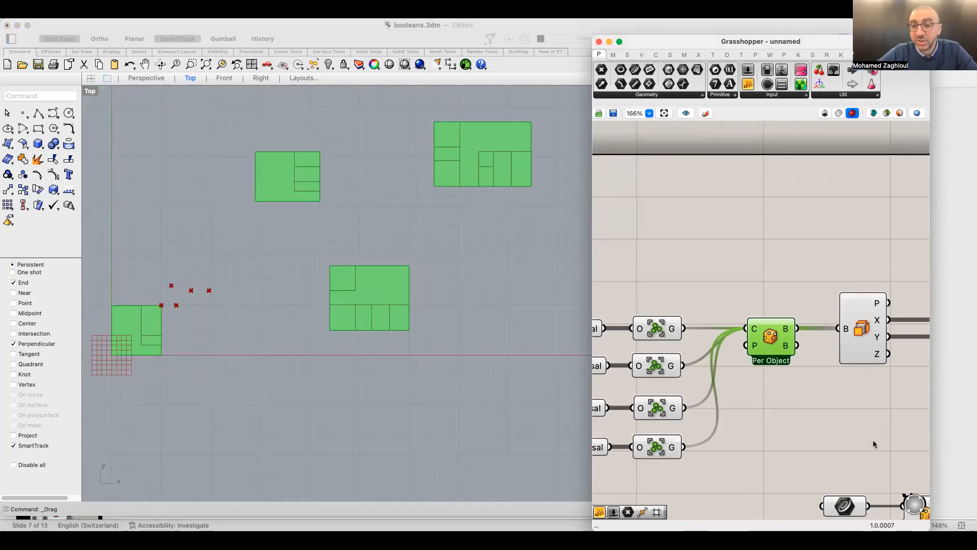
Add an Area component fed by the proposals' Bounding Box output and check the centroids in the viewport
double_click(831, 420)
text(area)
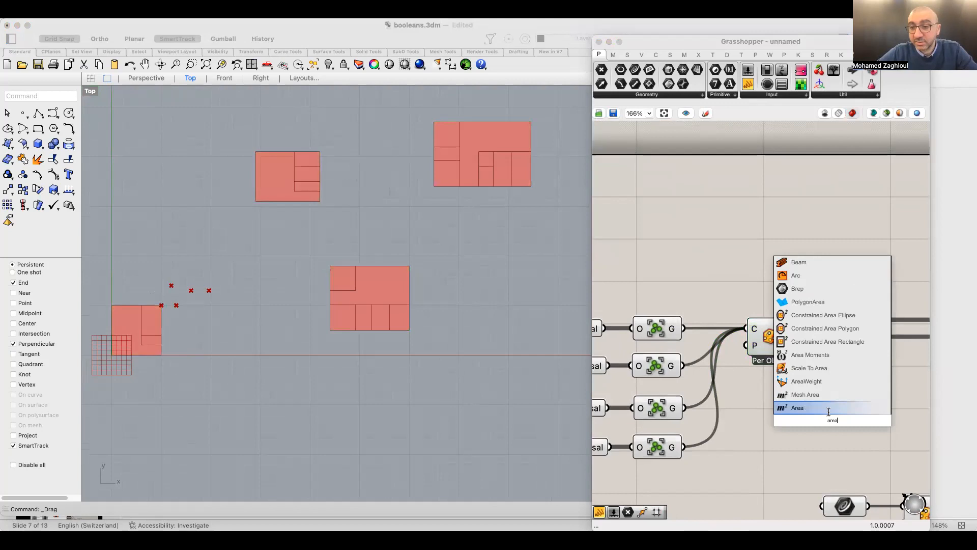
key(Return)
drag(811, 415, 810, 419)
click(835, 425)
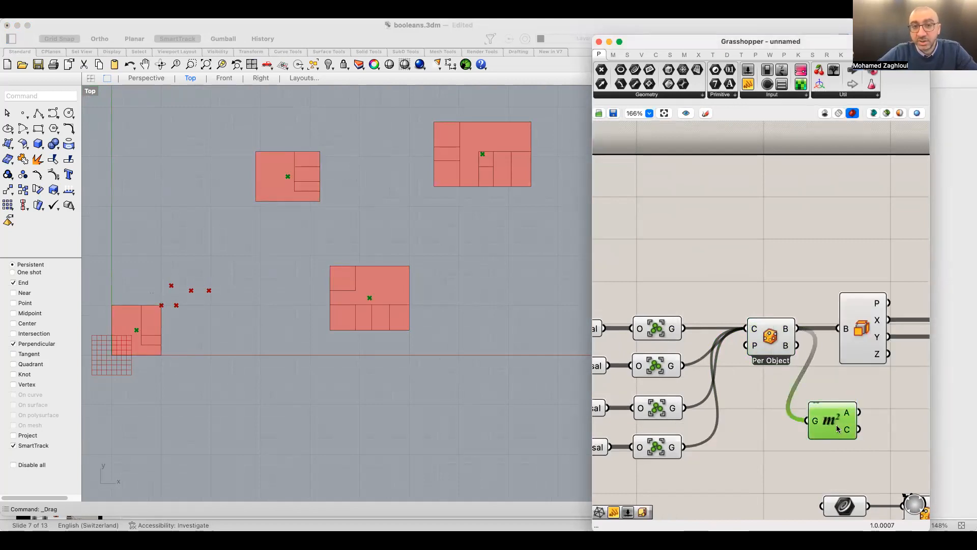
scroll(385, 276, up, 5)
scroll(373, 314, down, 5)
scroll(283, 189, up, 5)
scroll(284, 196, down, 4)
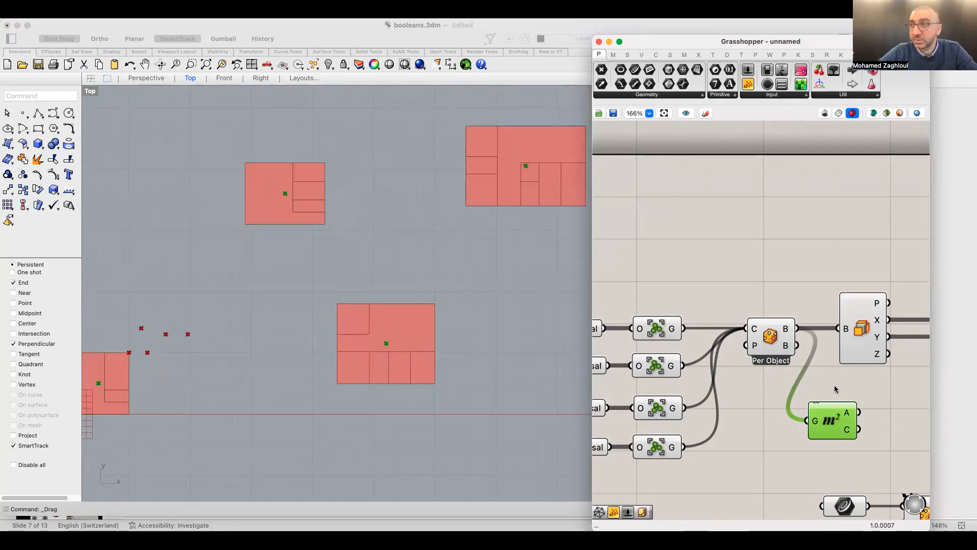
Set the wire display of the new Area component's geometry input to Hidden
right_drag(833, 420, 734, 381)
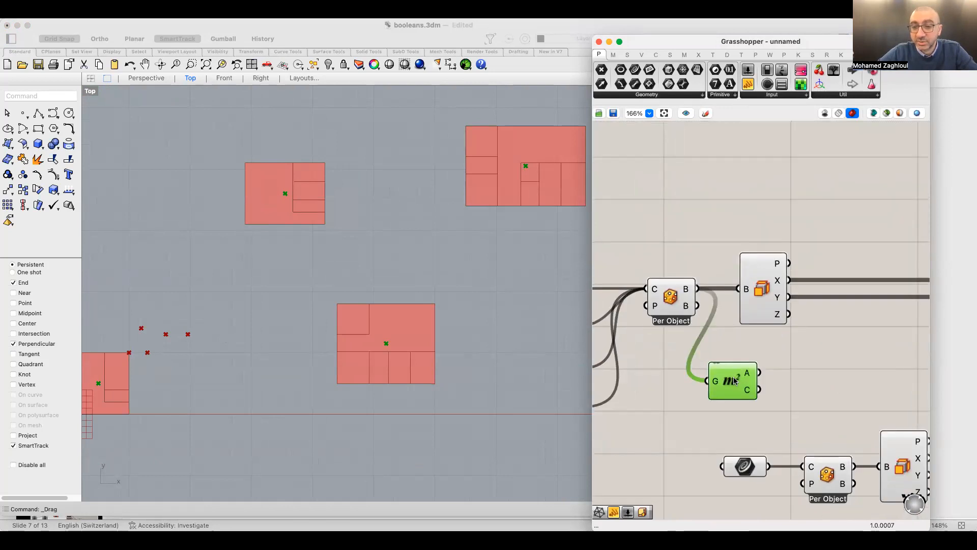
right_click(716, 385)
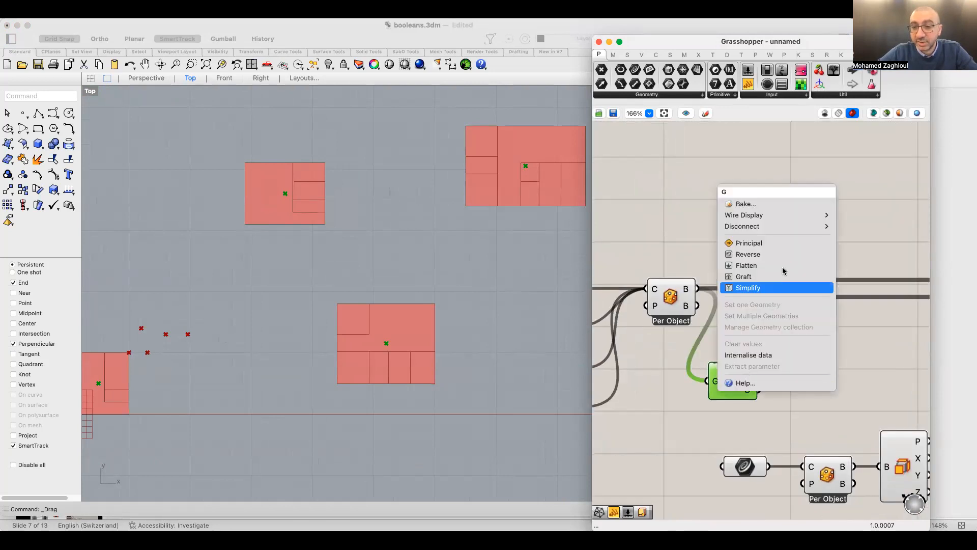
mouse_move(819, 215)
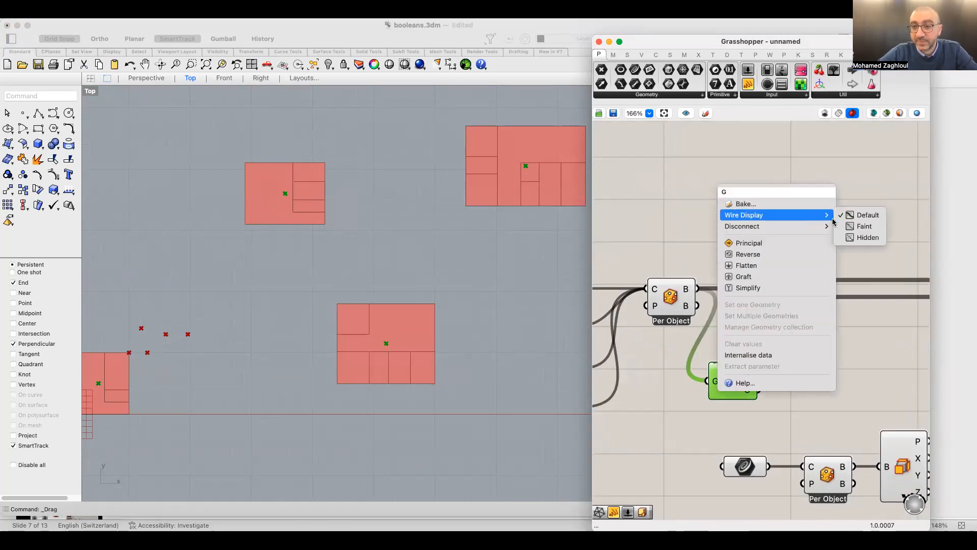
click(869, 238)
click(737, 430)
Move the new Area component near the Text Tag 3D, align the Point parameter above it, and check the proposal centroids
drag(731, 383, 849, 246)
scroll(677, 234, down, 5)
scroll(675, 238, down, 3)
scroll(845, 254, up, 8)
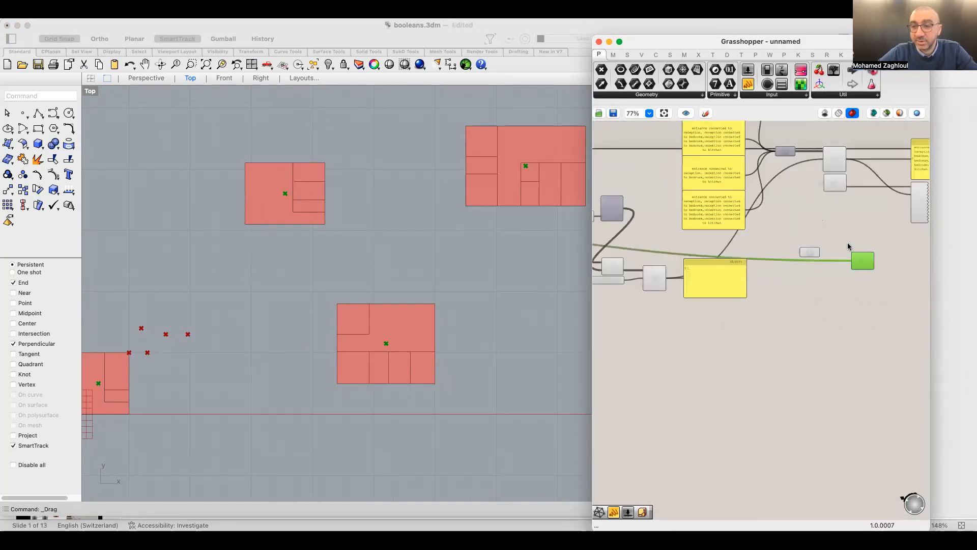
right_drag(831, 299, 753, 315)
click(750, 310)
drag(676, 285, 759, 276)
right_drag(428, 302, 411, 188)
scroll(405, 222, down, 4)
click(410, 391)
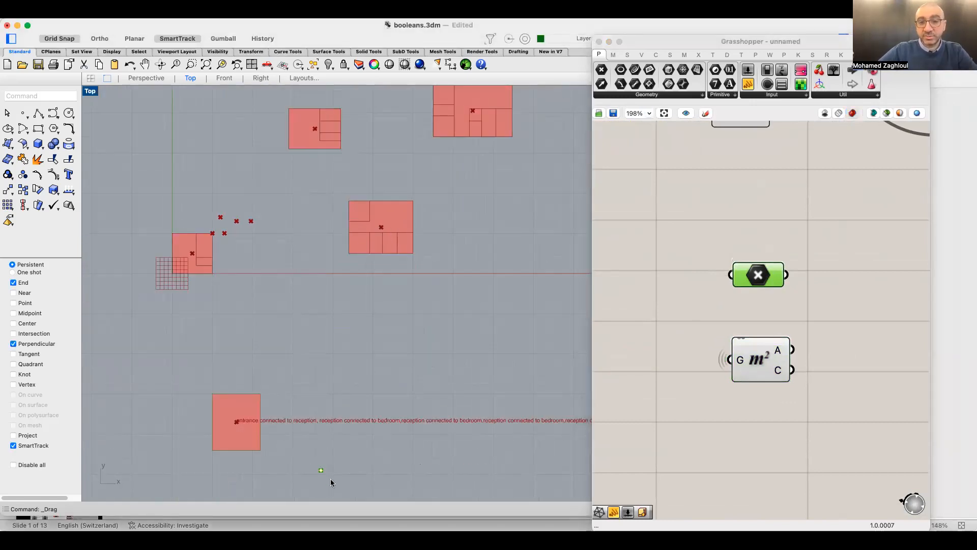
click(769, 368)
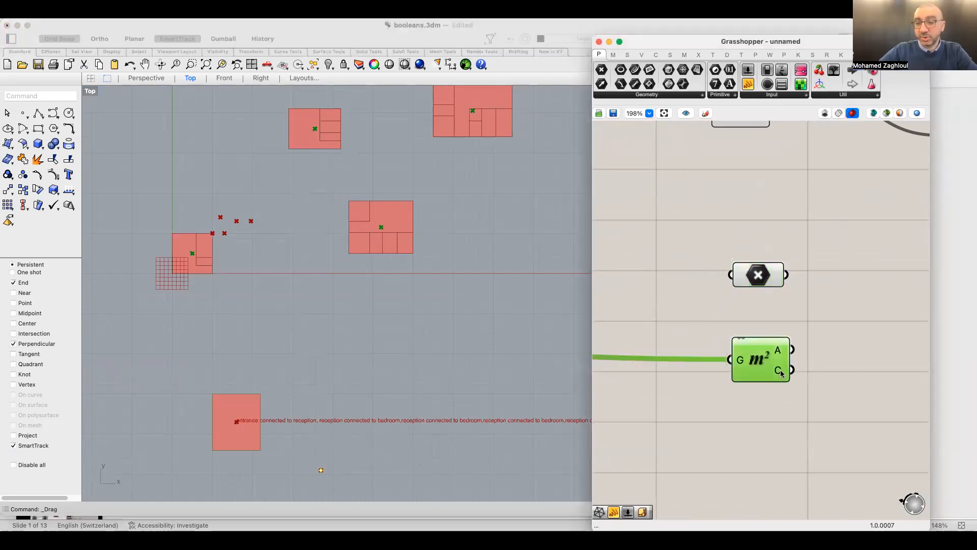
Add a List Item component to the canvas near the relocated Area component
right_drag(818, 335, 719, 368)
scroll(723, 370, down, 2)
right_drag(705, 294, 756, 288)
double_click(767, 360)
text(ite)
key(Up)
key(Up)
key(Up)
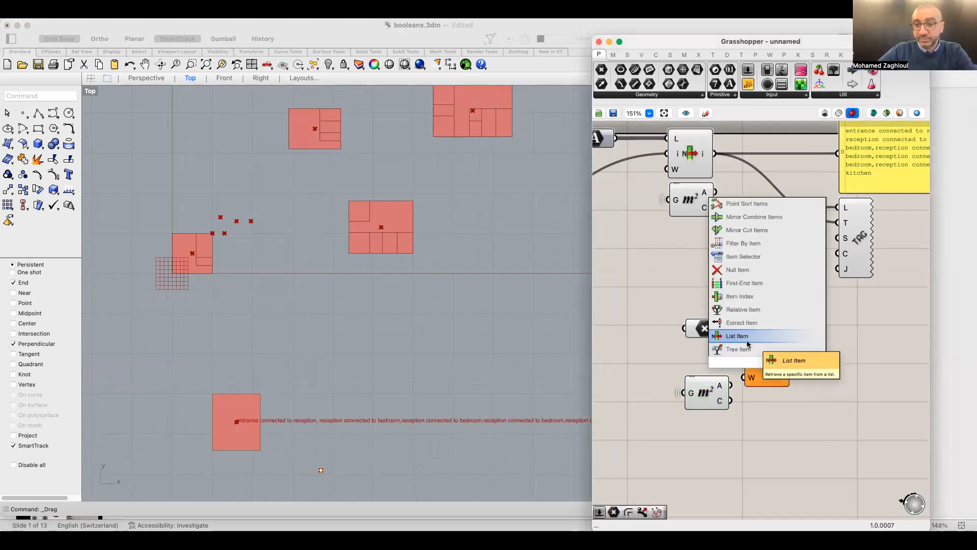
key(Return)
Arrange the new List Item beside the Area component and connect the centroid output to its list input
drag(768, 379, 768, 428)
drag(708, 393, 646, 386)
drag(781, 413, 734, 404)
scroll(691, 378, up, 3)
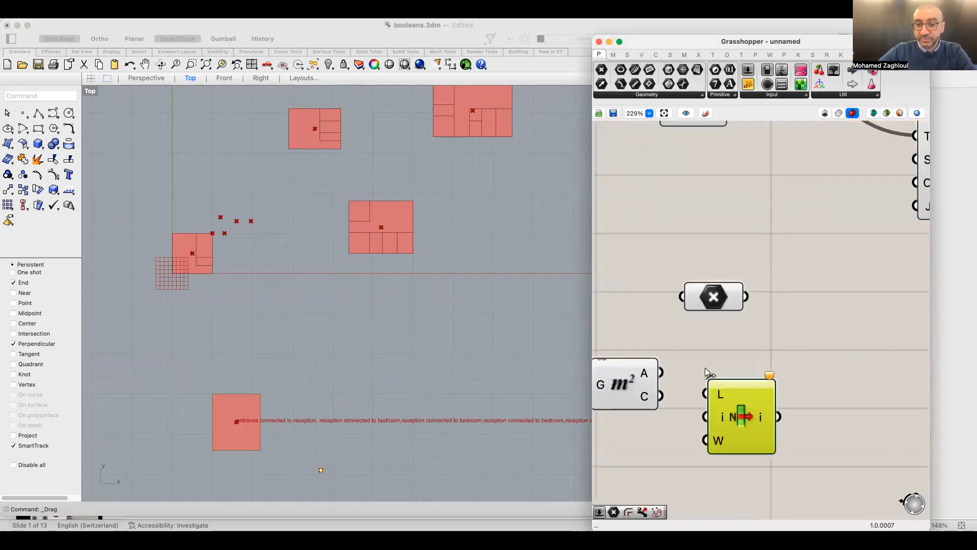
right_drag(685, 388, 722, 366)
scroll(723, 366, up, 1)
drag(696, 373, 745, 371)
right_drag(768, 396, 882, 335)
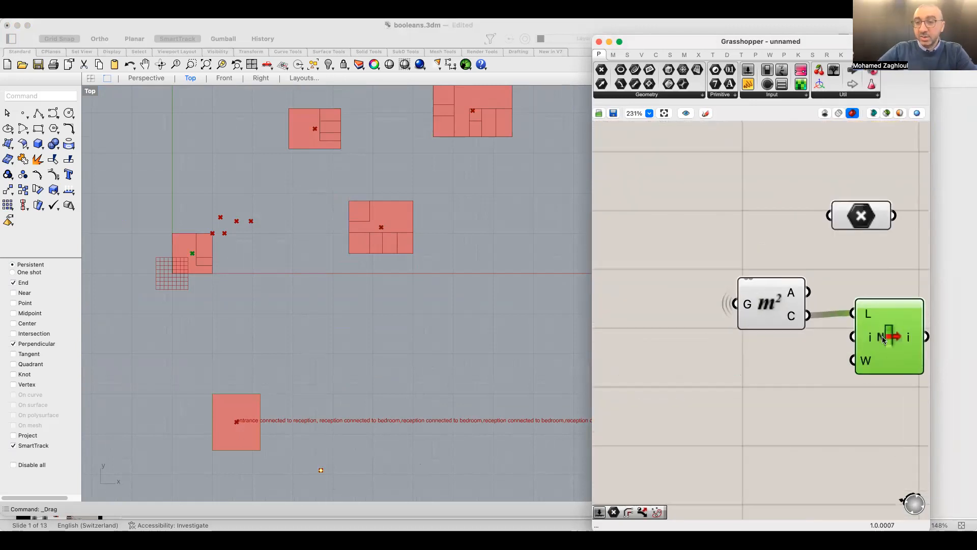
Connect the best proposal's index from the sorted-list List Item to the index input of the centroid List Item
scroll(884, 330, down, 6)
right_drag(798, 335, 881, 380)
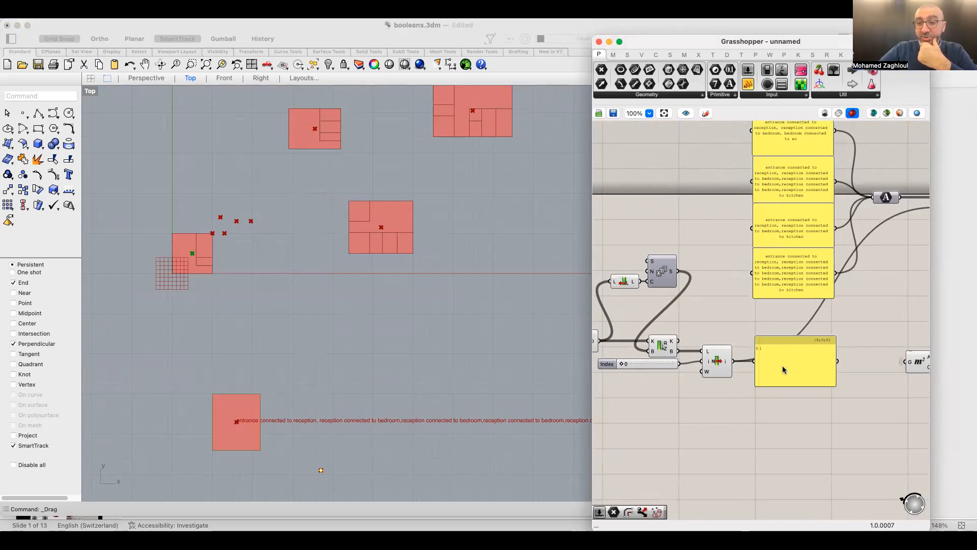
scroll(680, 393, up, 2)
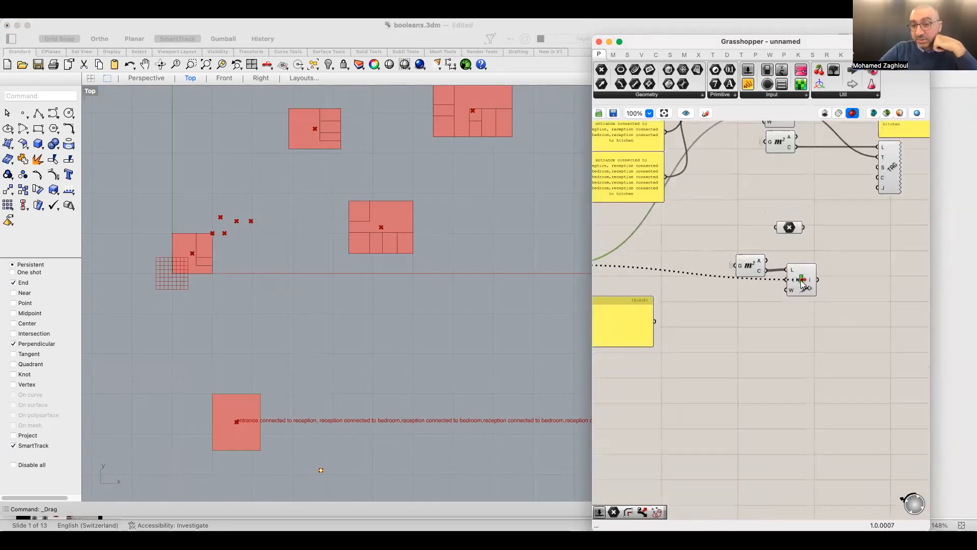
drag(800, 279, 792, 281)
scroll(862, 256, up, 1)
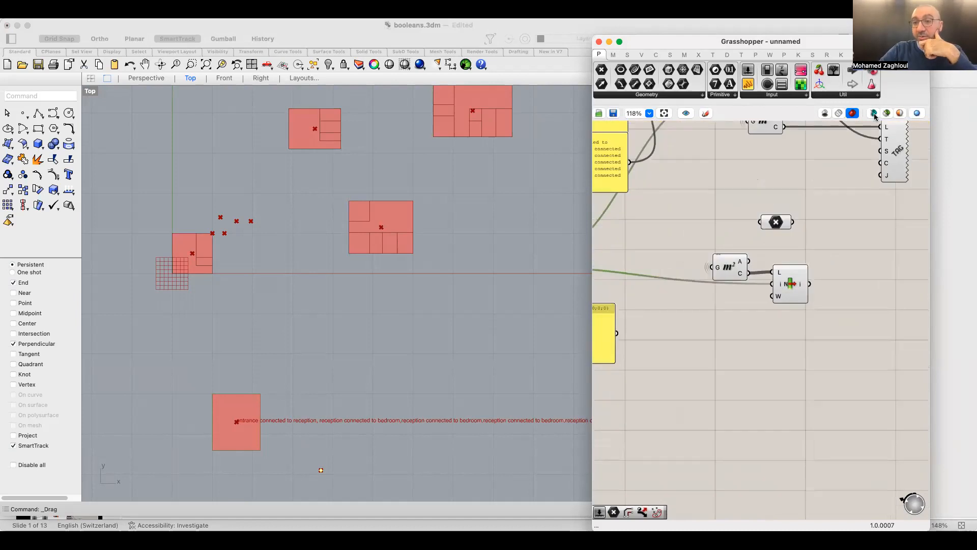
Place a panel beside the centroid List Item and connect the item output to it
drag(613, 340, 885, 330)
scroll(826, 274, up, 2)
right_drag(807, 317, 748, 324)
drag(755, 319, 844, 291)
drag(745, 293, 795, 312)
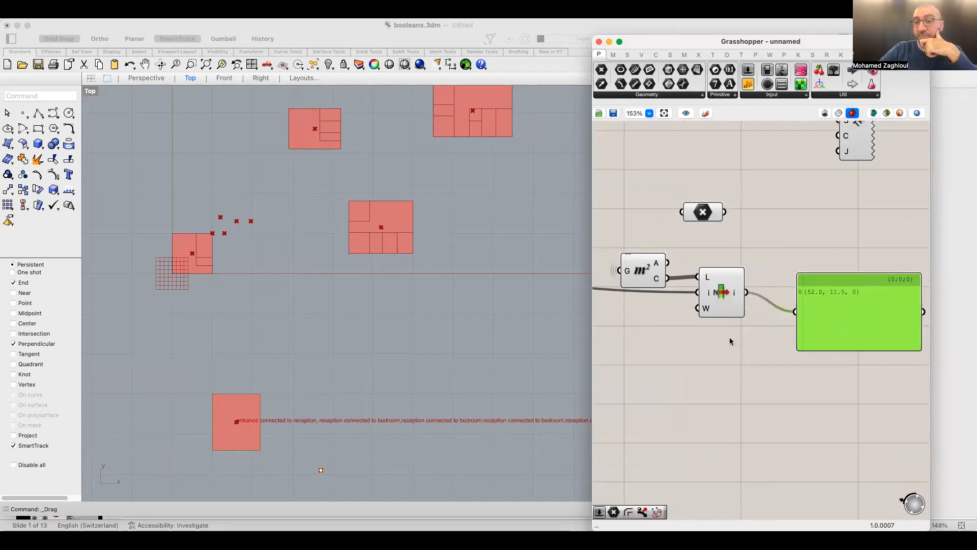
Compare all the proposal centroids from Area with the one picked by the centroid List Item in the viewport
click(649, 271)
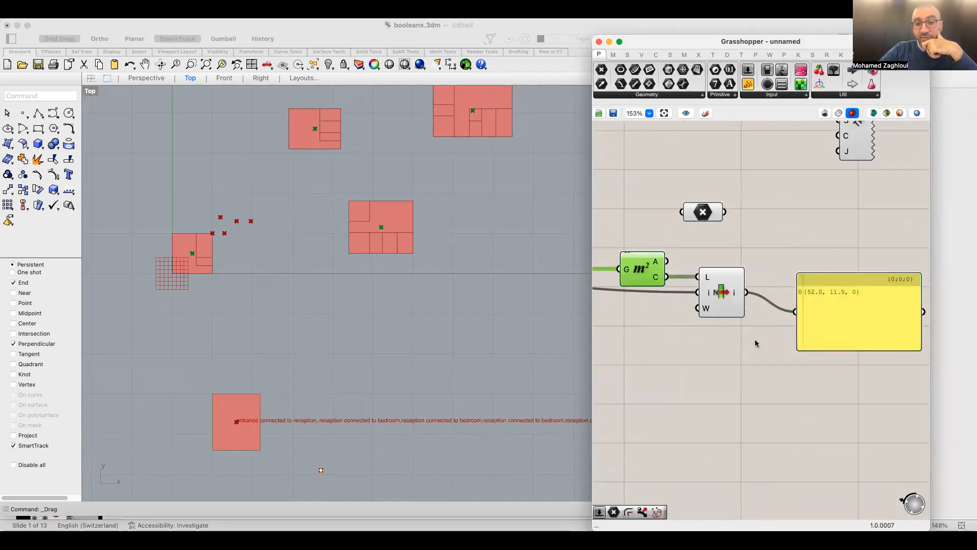
click(726, 382)
click(734, 303)
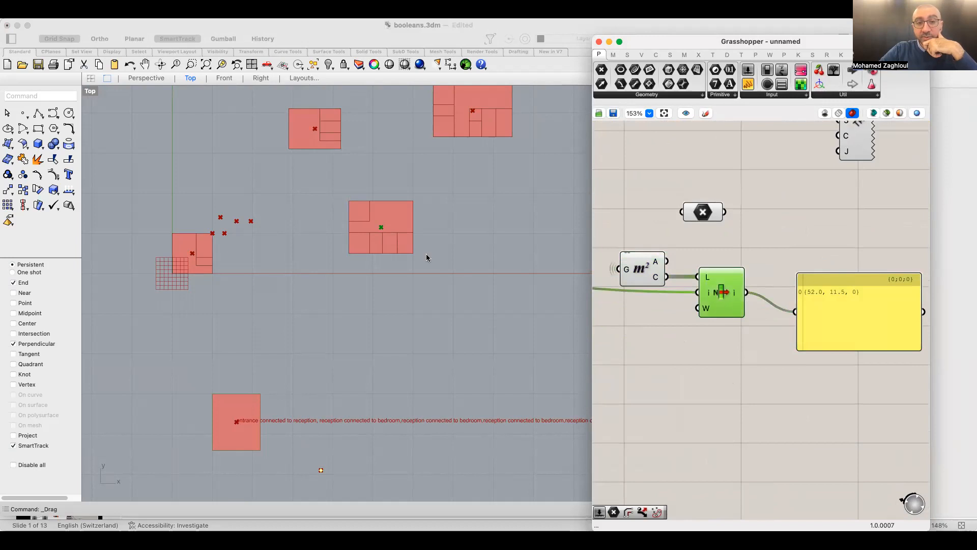
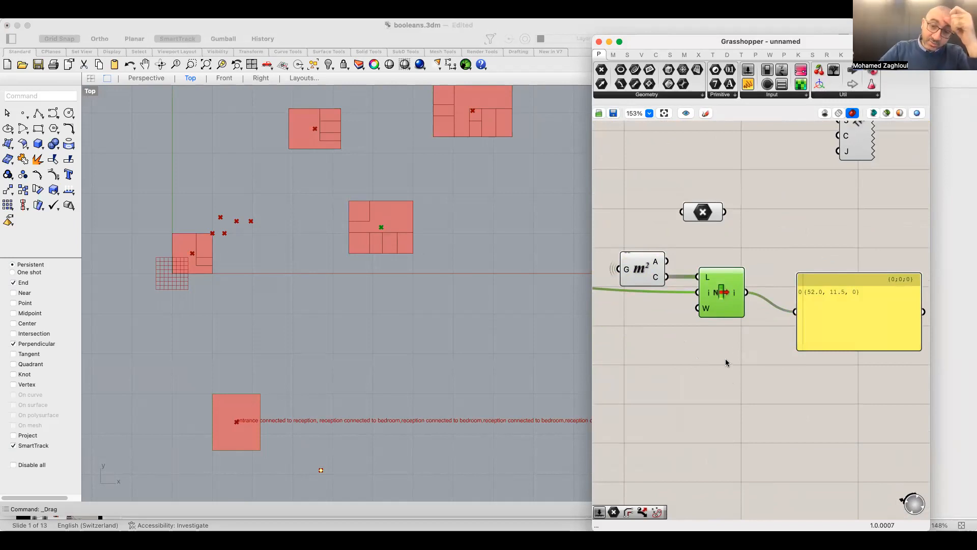
Move the Point parameter aside and shift the Area component, centroid List Item and panel lower to free space between them
click(648, 175)
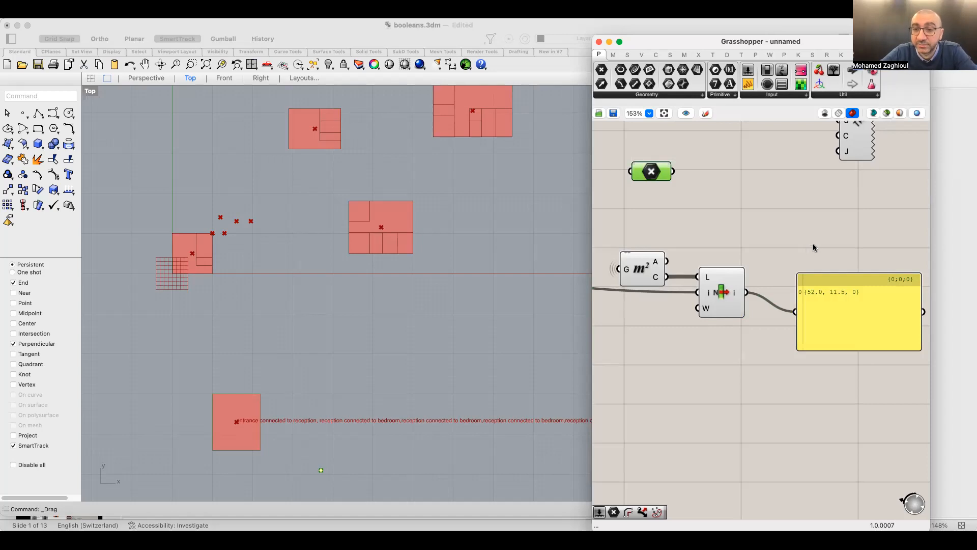
drag(846, 432, 621, 251)
drag(641, 281, 642, 342)
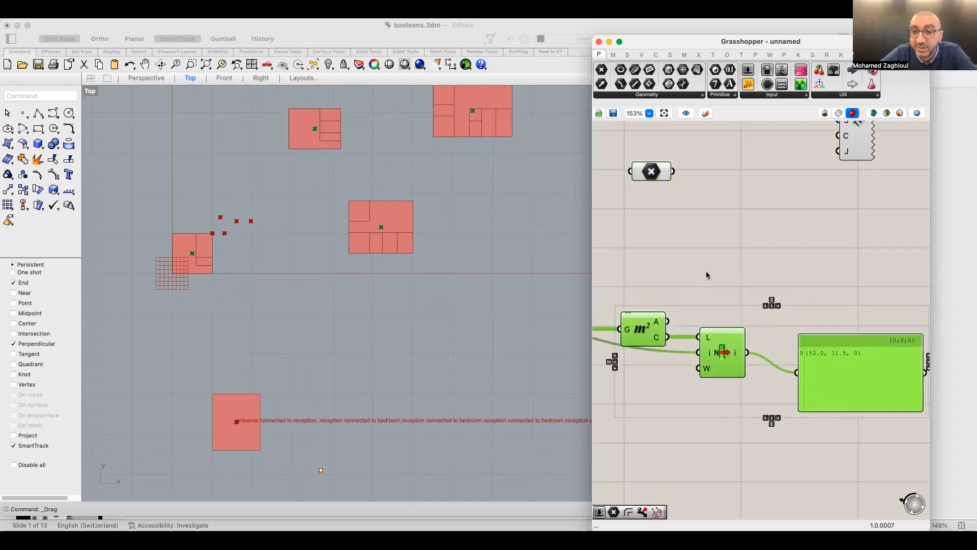
Examine the four proposals' Group components and the geometry each one outputs
right_drag(745, 266, 805, 251)
scroll(806, 253, down, 8)
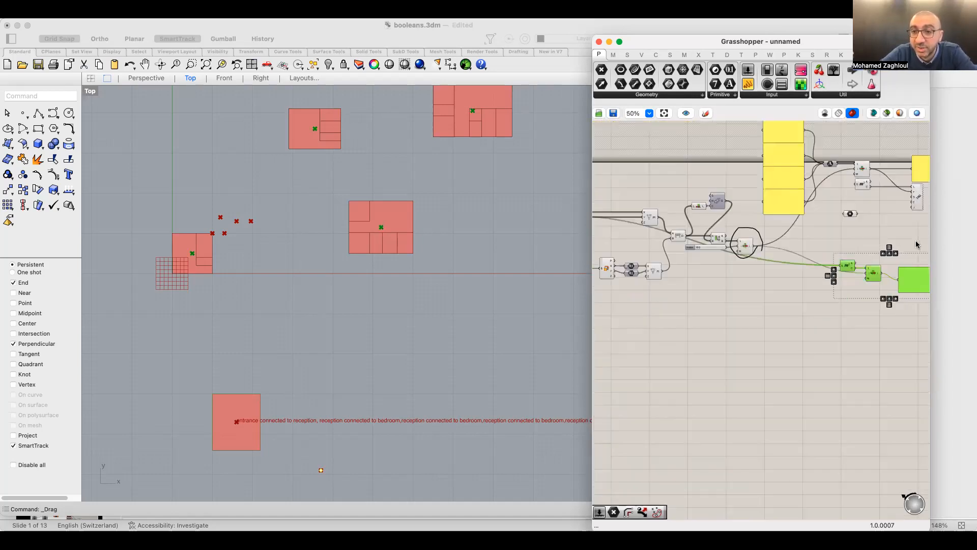
scroll(641, 230, up, 6)
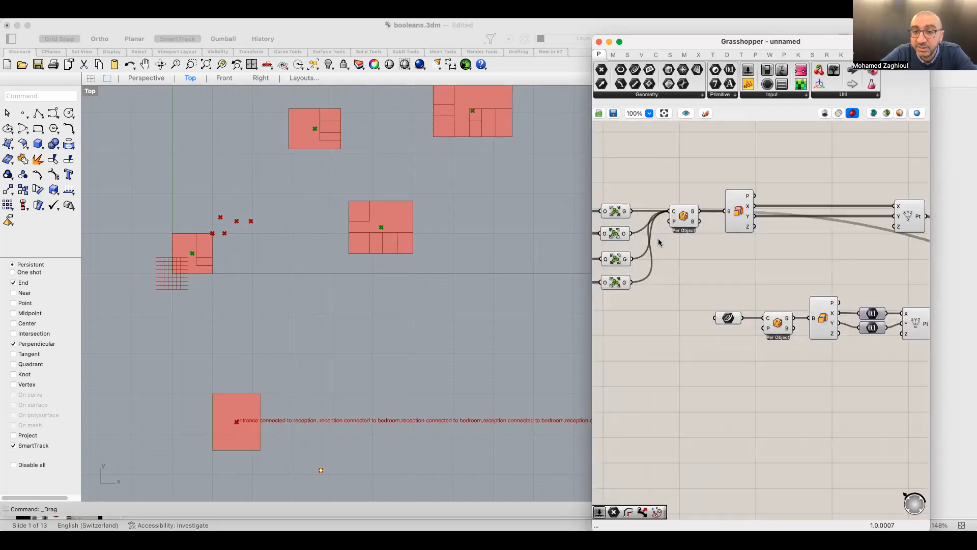
scroll(659, 228, left, 2)
scroll(658, 217, up, 3)
scroll(657, 217, left, 2)
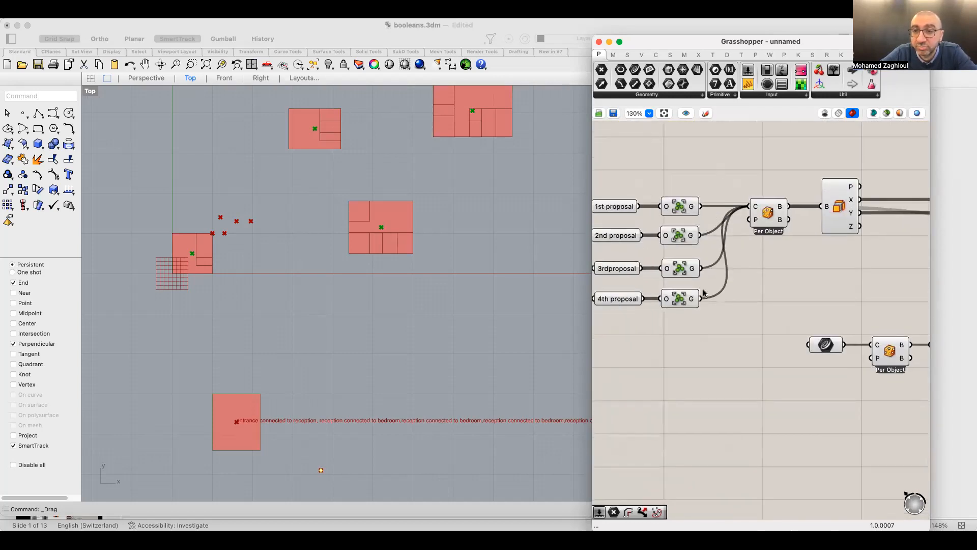
click(682, 238)
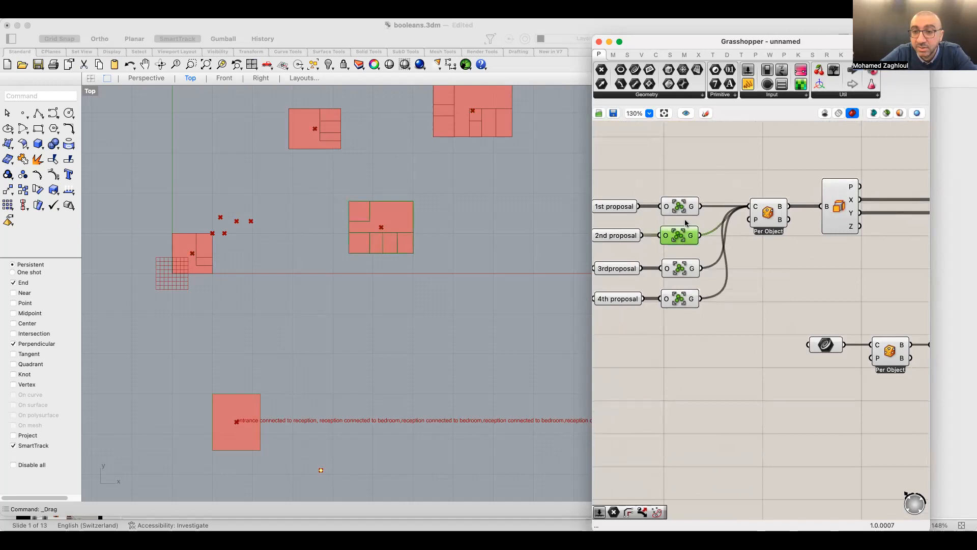
click(682, 216)
click(682, 270)
click(681, 301)
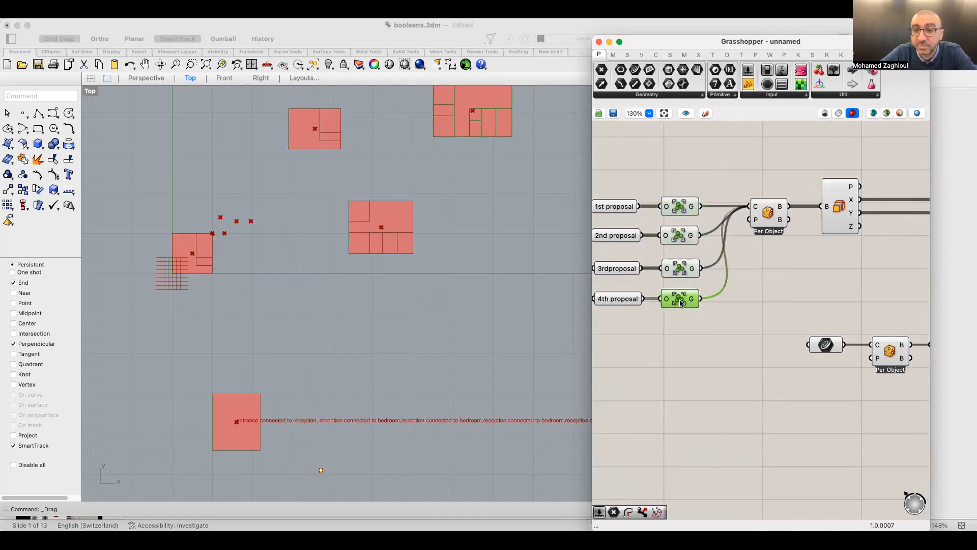
click(762, 281)
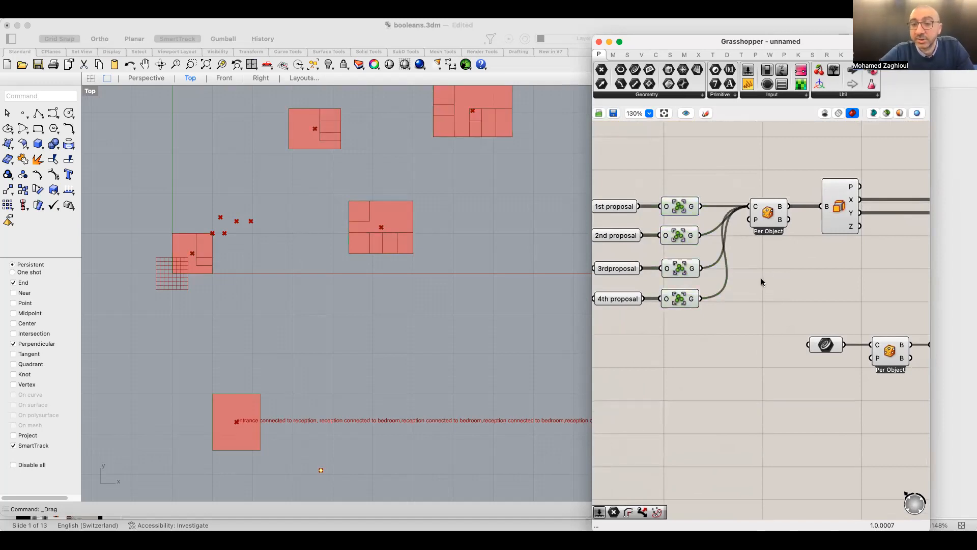
mouse_move(691, 211)
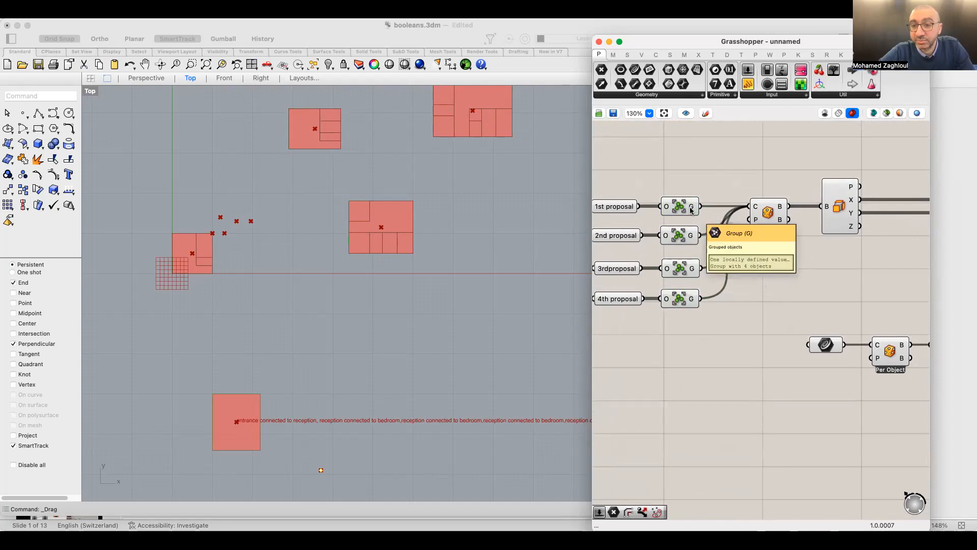
Add a generic Data parameter below the proposals' Bounding Box component
double_click(763, 292)
text(data)
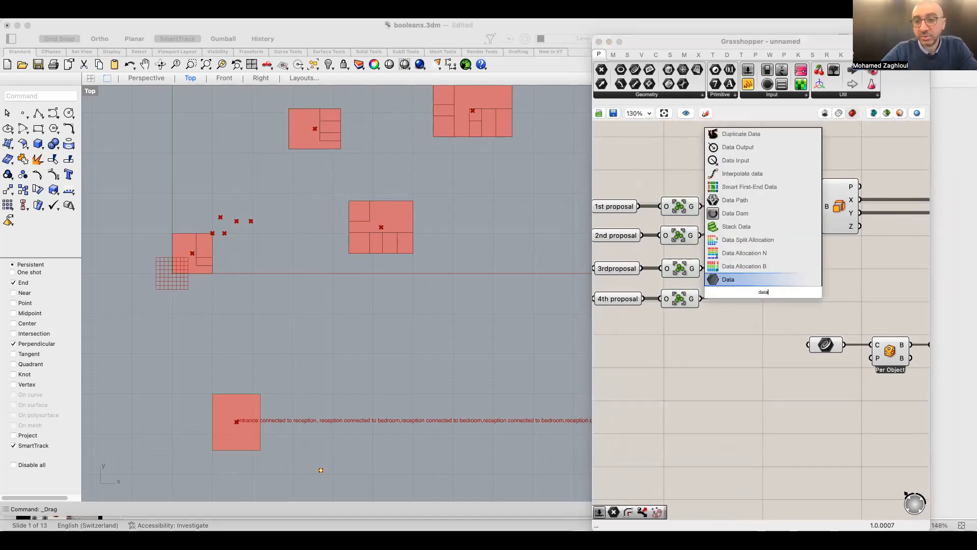
click(755, 280)
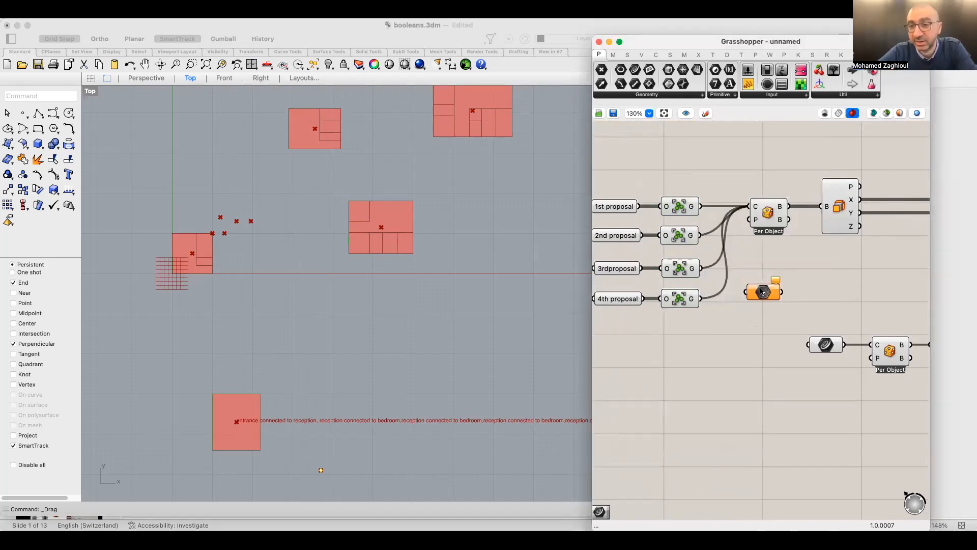
Connect all four proposal Group outputs to the Data parameter's input, in order from first to fourth, and shift the parameter lower
scroll(767, 274, up, 3)
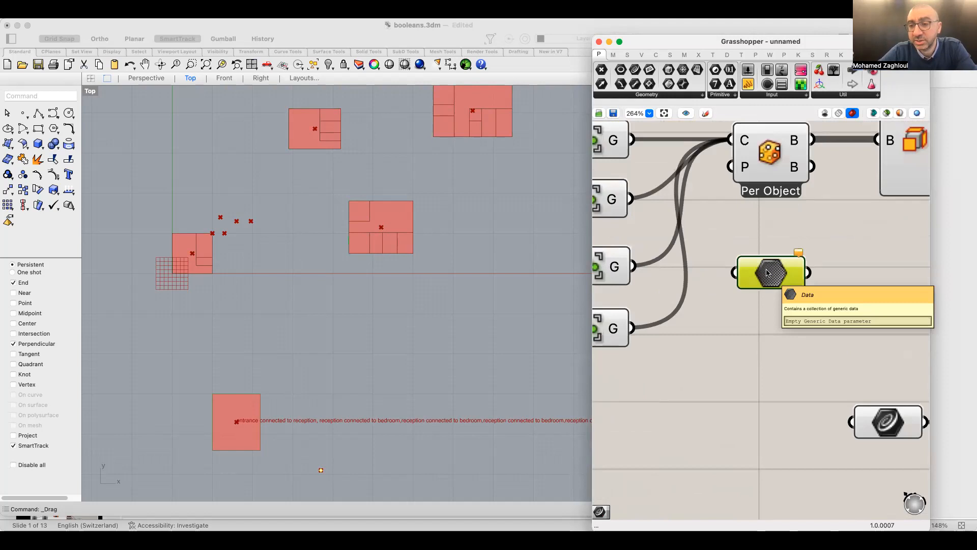
scroll(767, 274, down, 1)
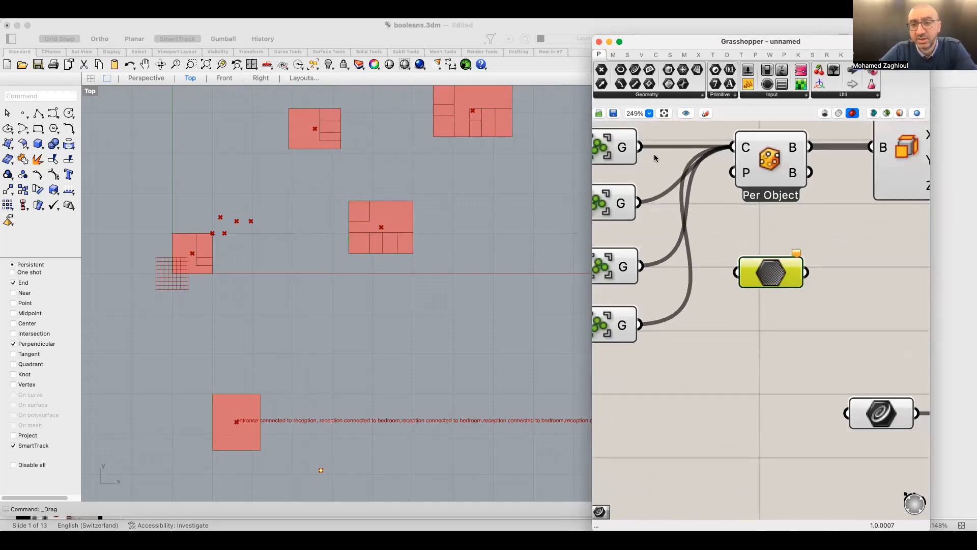
drag(695, 228, 737, 268)
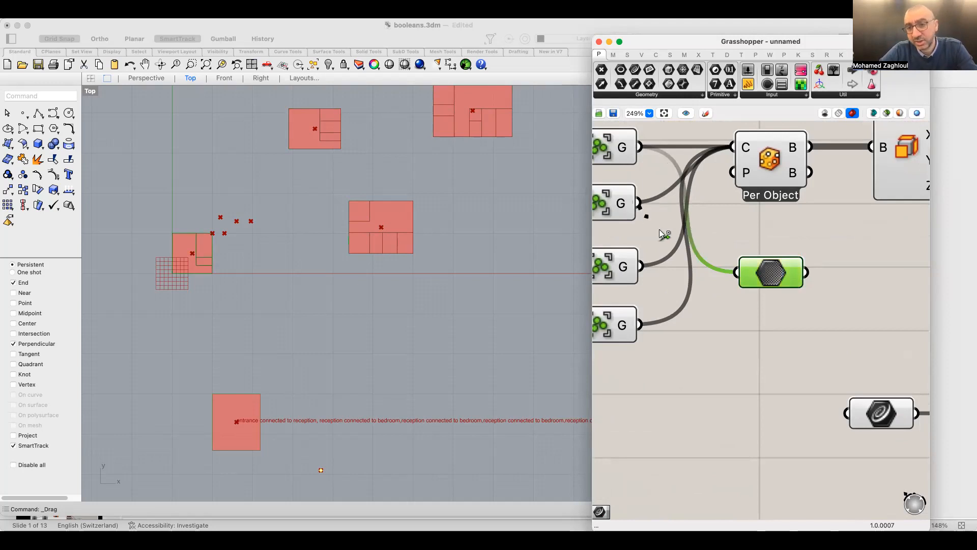
shift+drag(722, 280, 733, 274)
shift+drag(637, 325, 791, 316)
click(782, 337)
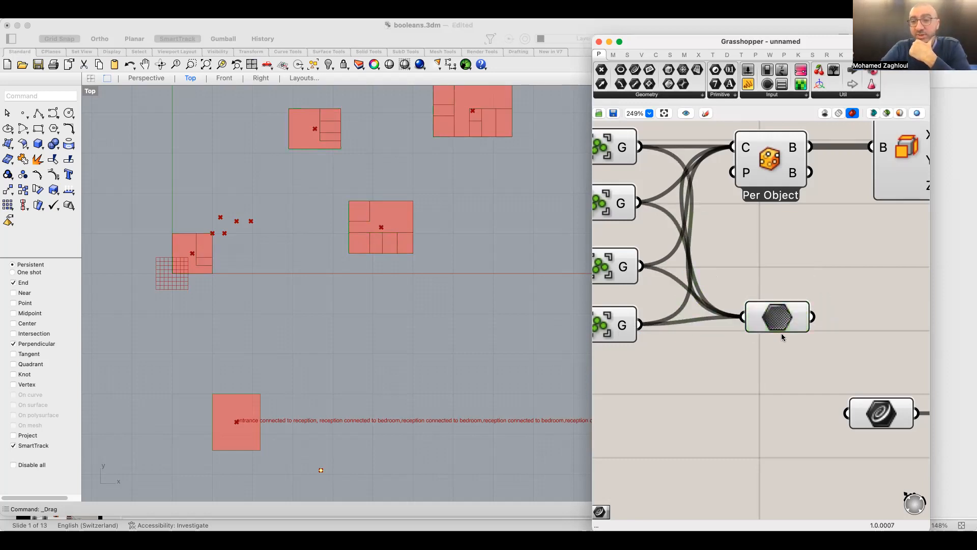
Check the grouped proposals held by the Data parameter with a temporary panel, and delete the panel
mouse_move(782, 327)
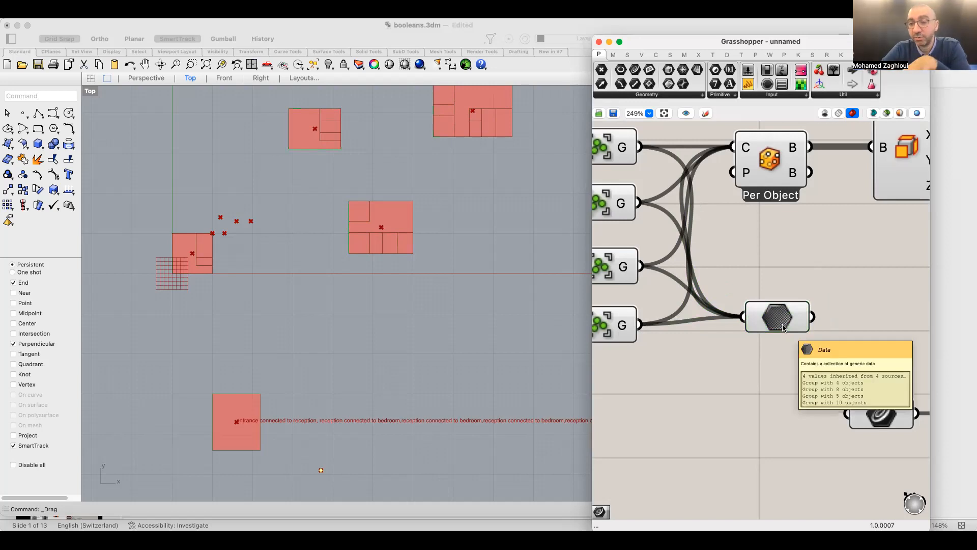
scroll(777, 285, right, 3)
click(867, 345)
drag(736, 312, 810, 303)
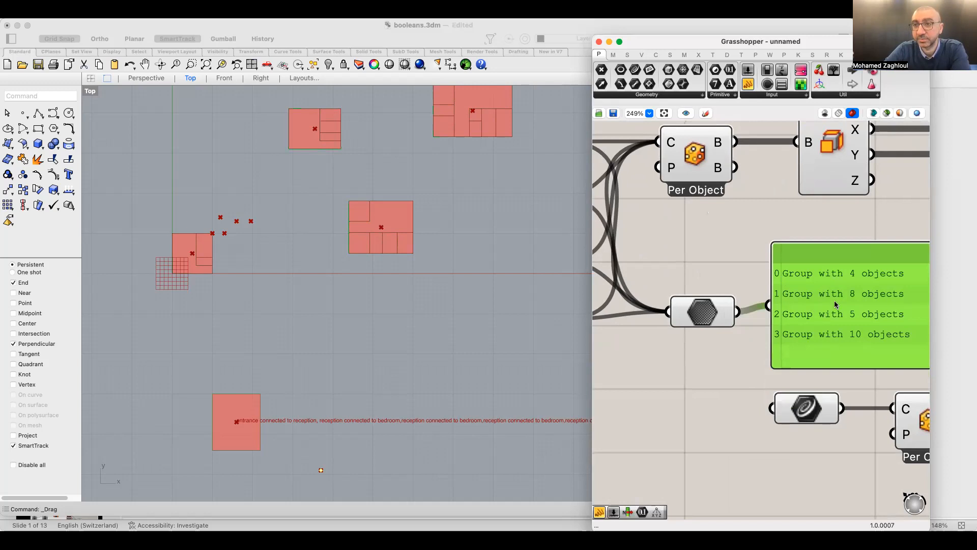
key(Delete)
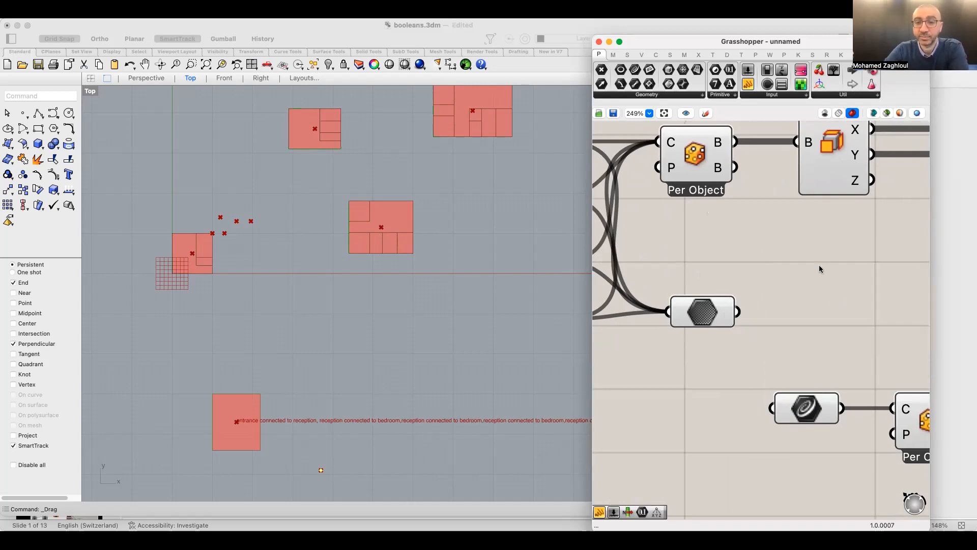
Move the Data parameter across the canvas to just above the Area component that feeds the centroid List Item
click(715, 314)
scroll(666, 229, down, 5)
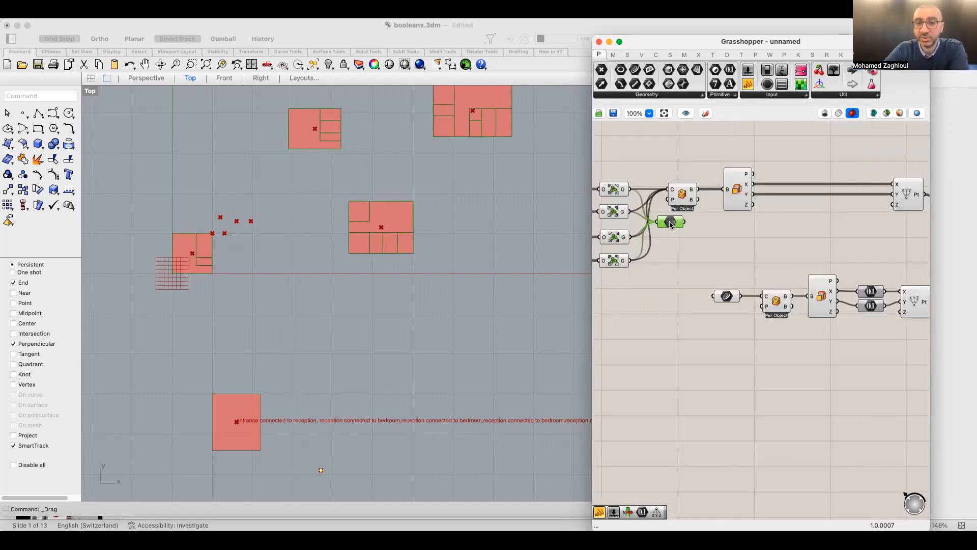
scroll(666, 227, down, 5)
drag(666, 227, 885, 230)
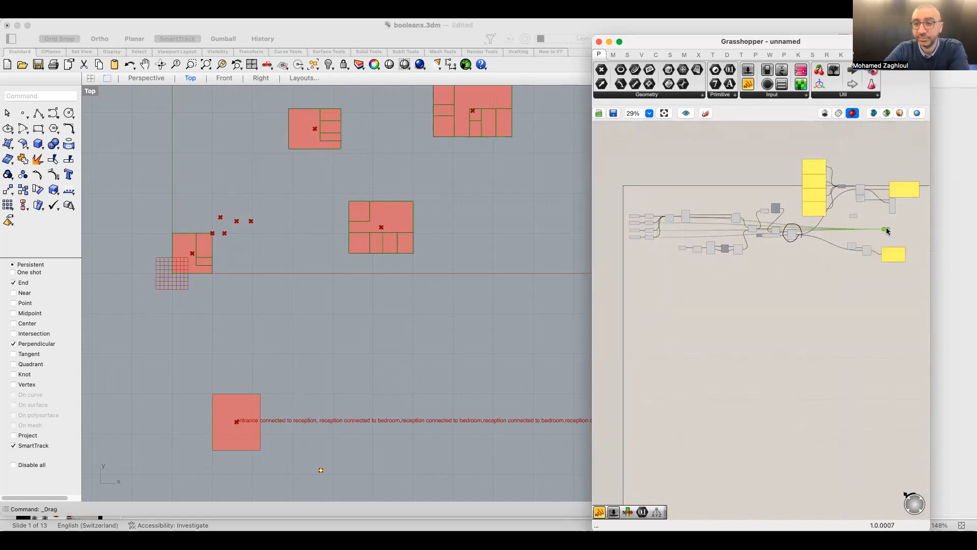
scroll(881, 233, up, 5)
scroll(873, 247, up, 5)
drag(843, 273, 719, 249)
right_drag(759, 270, 715, 279)
drag(678, 258, 653, 259)
click(719, 254)
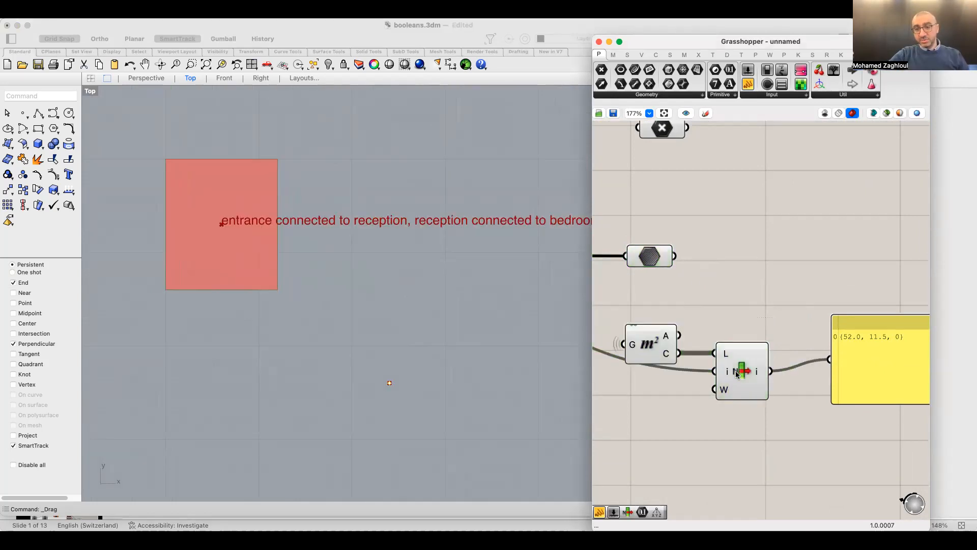
Duplicate the centroid List Item beside the Data parameter, keeping its index connection, and connect the Data output to its list input
click(740, 379)
alt+drag(739, 379, 731, 280)
drag(677, 262, 710, 256)
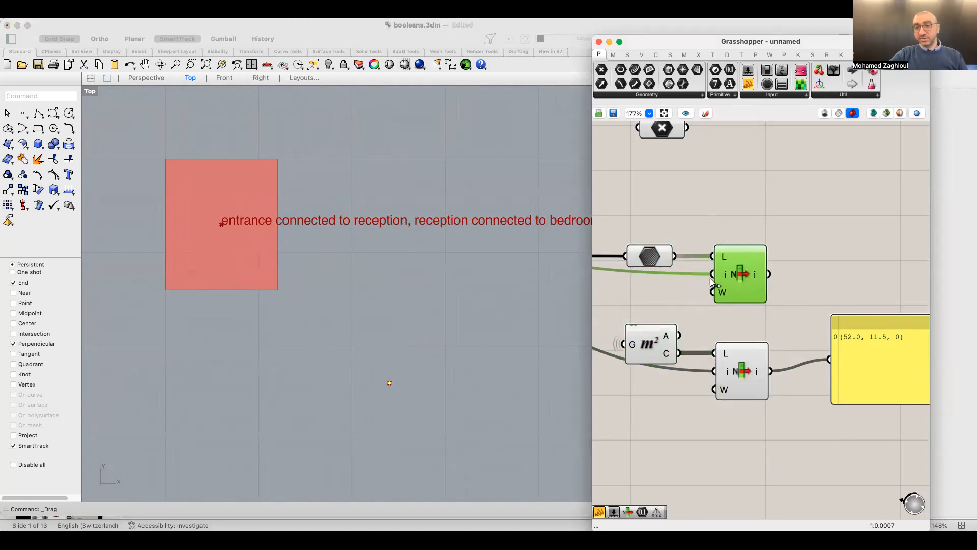
Trace the duplicated List Item's index wire back to the circled List Item and nudge that source component slightly upward
right_drag(733, 306, 847, 309)
scroll(850, 308, down, 3)
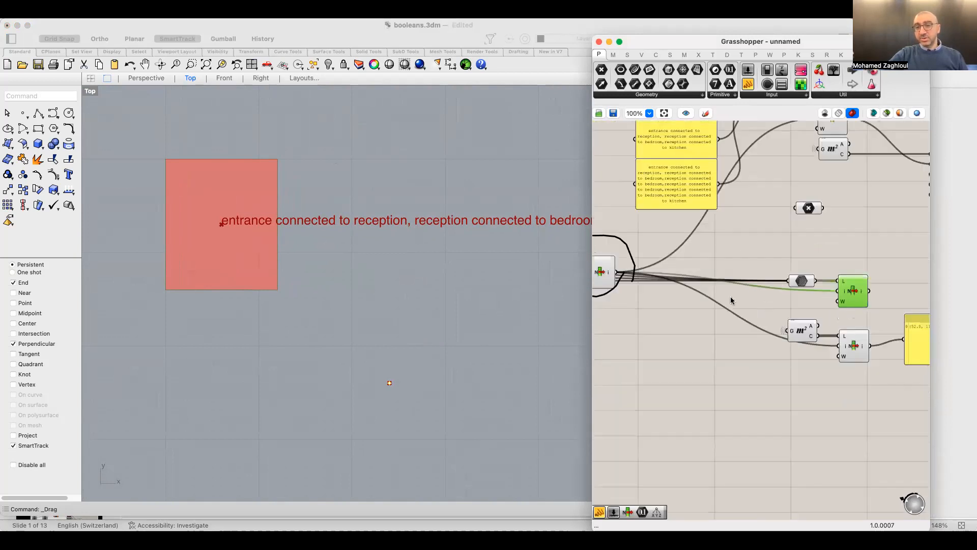
right_drag(623, 286, 684, 297)
scroll(673, 285, up, 4)
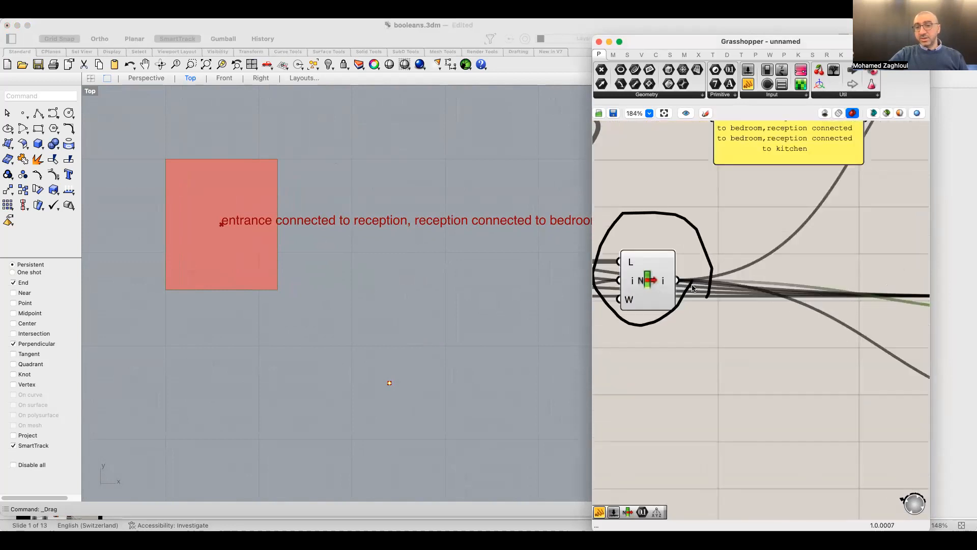
drag(657, 272, 673, 257)
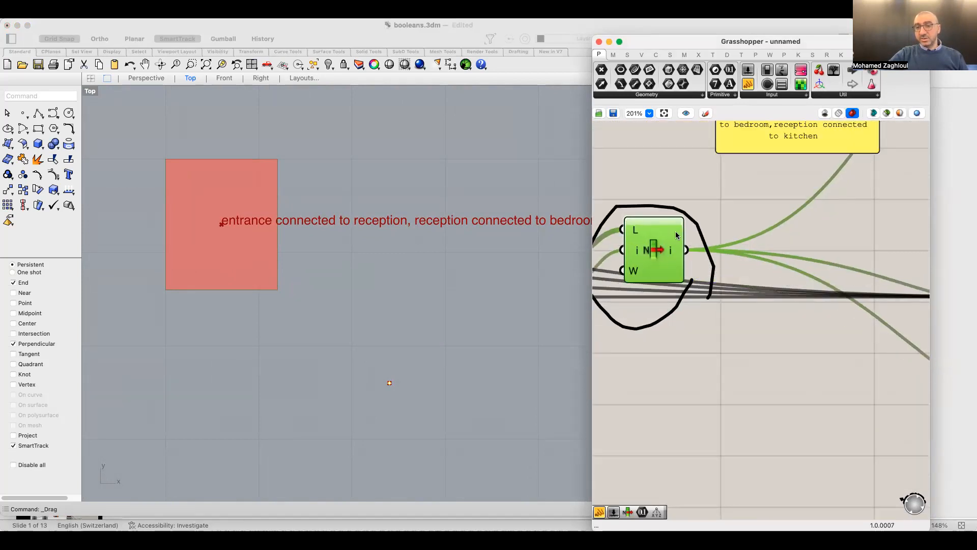
scroll(630, 291, down, 4)
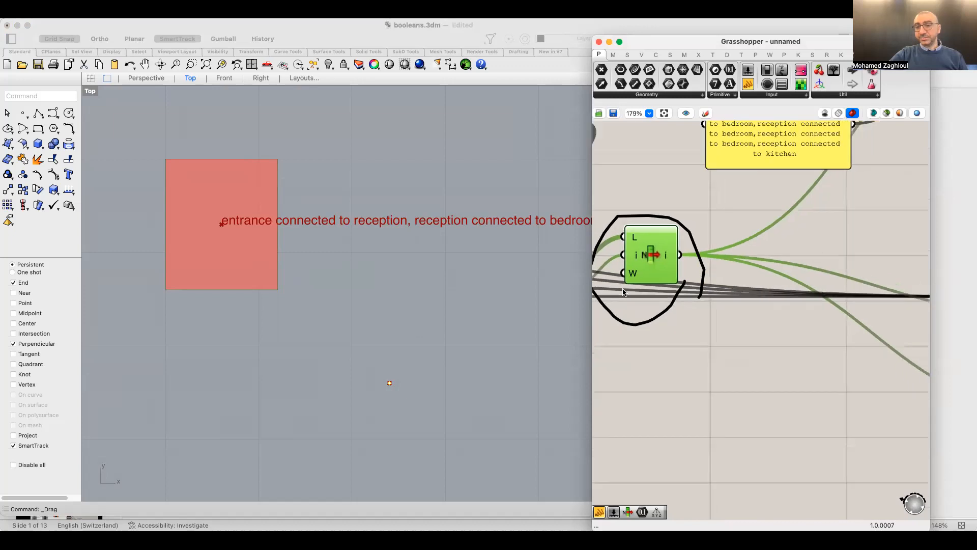
right_drag(814, 292, 704, 313)
scroll(806, 328, up, 6)
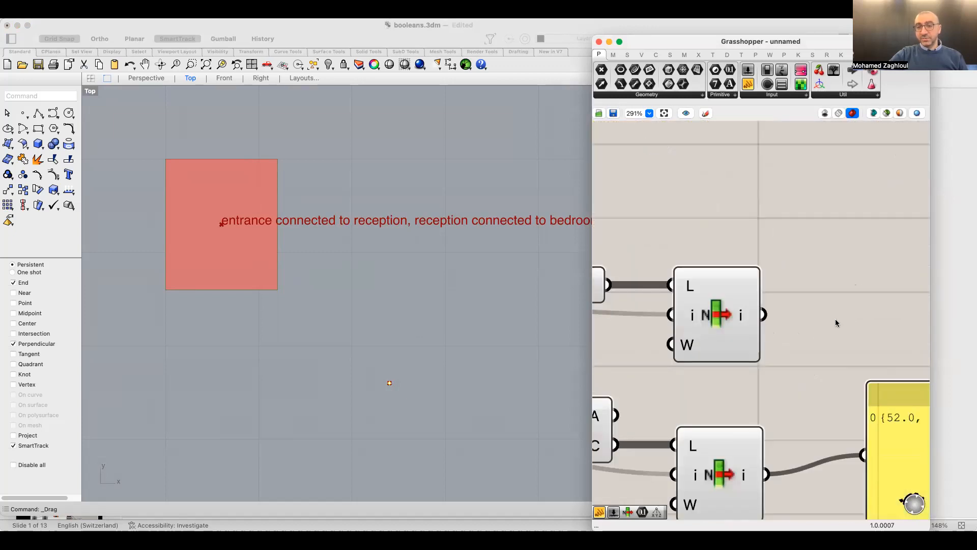
Examine which floor plan curves and which centroid point the two List Item components output in the Rhino viewport
scroll(761, 316, down, 2)
click(741, 321)
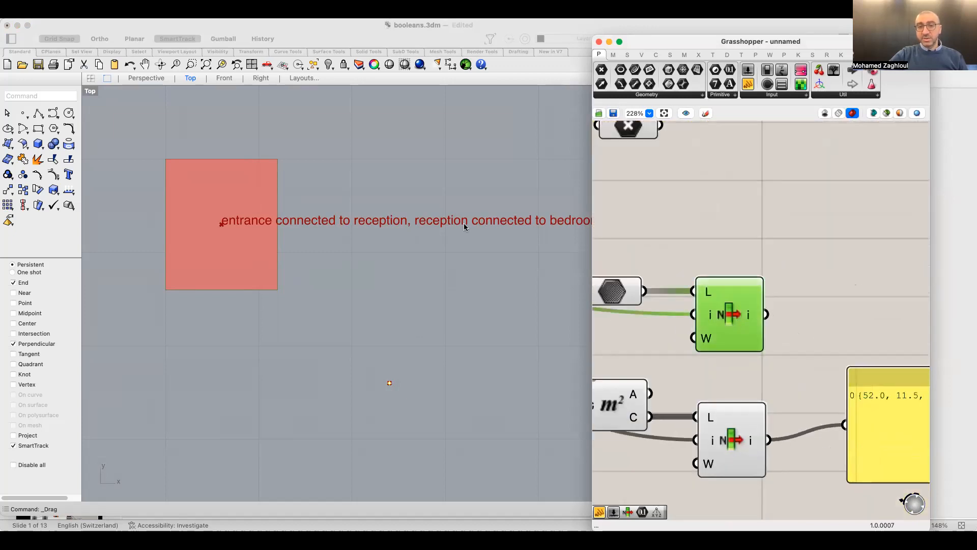
scroll(364, 349, down, 3)
scroll(416, 195, up, 2)
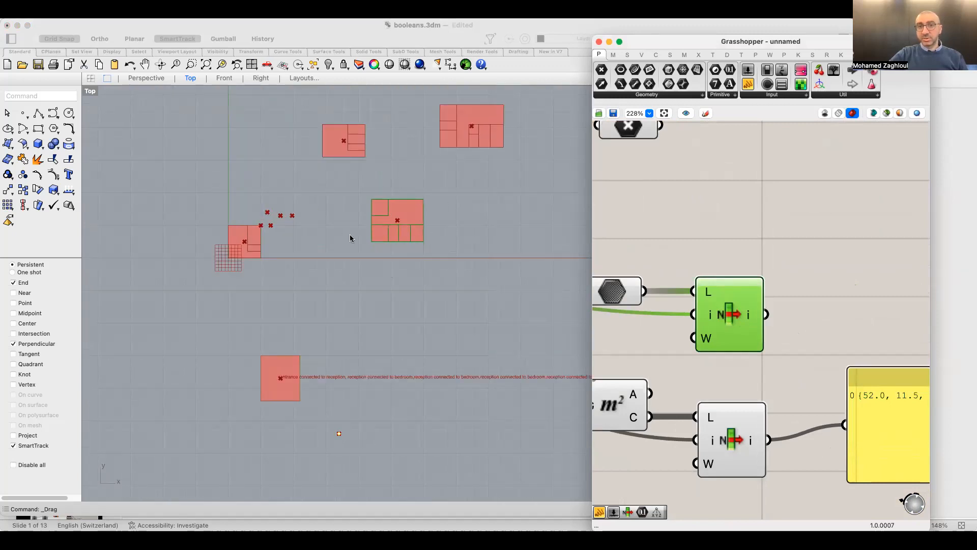
scroll(364, 306, up, 5)
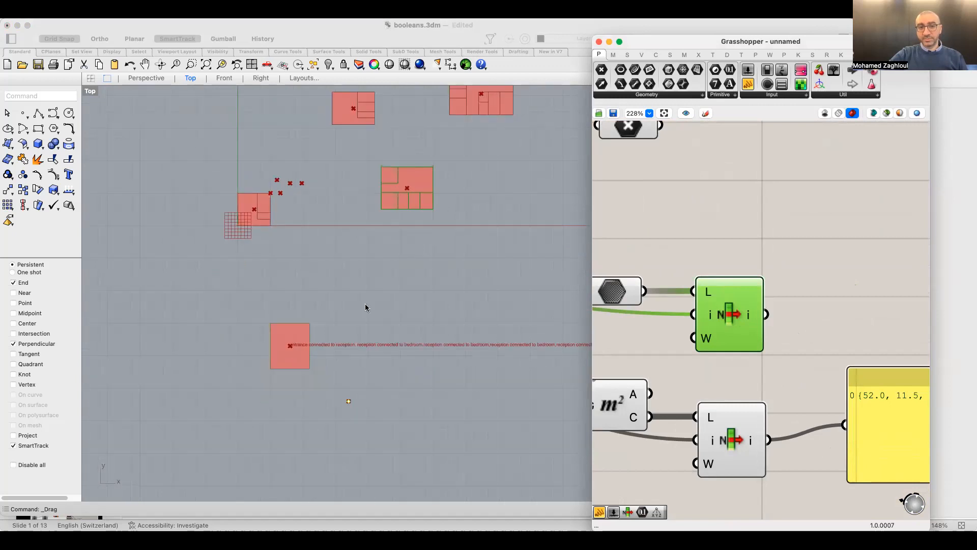
scroll(871, 322, down, 2)
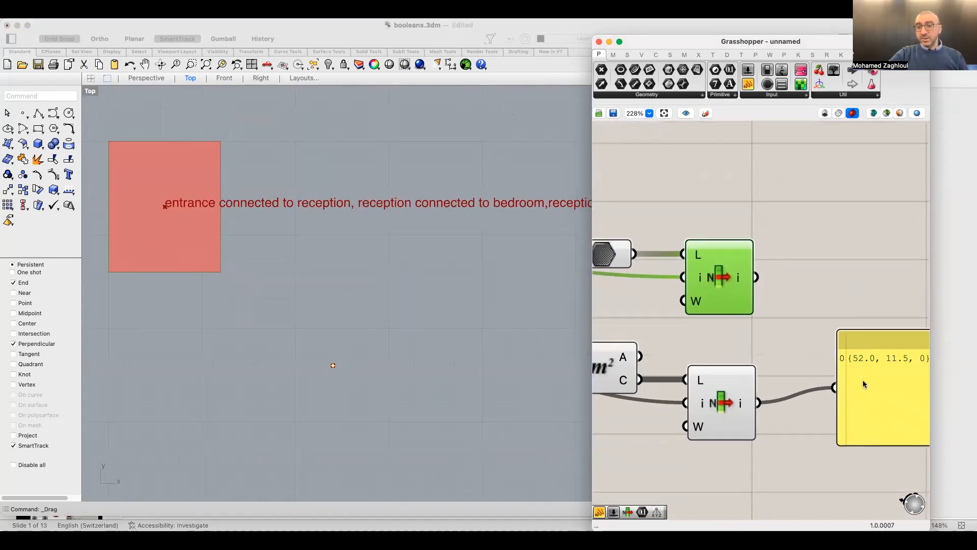
click(862, 380)
scroll(796, 381, down, 3)
scroll(796, 380, down, 1)
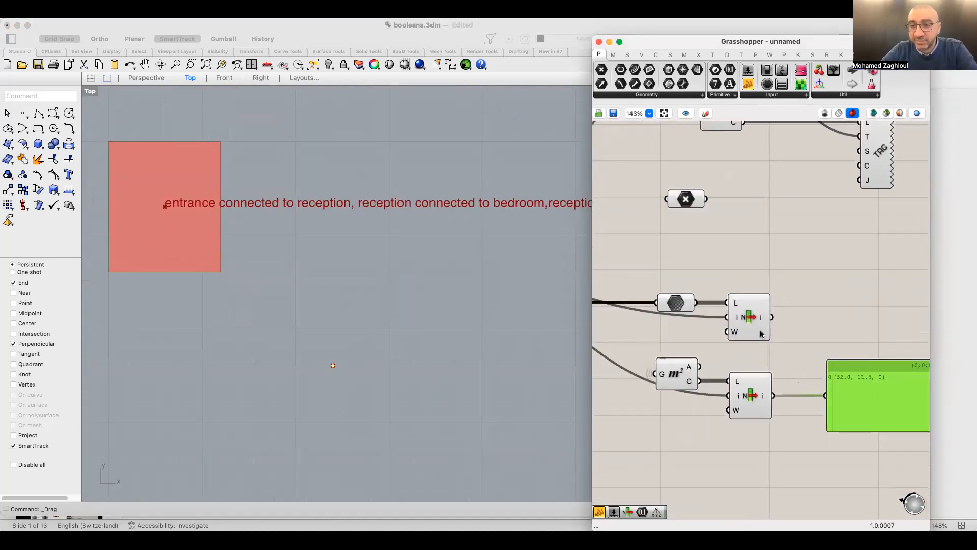
click(750, 400)
scroll(419, 233, up, 5)
right_drag(396, 301, 355, 416)
right_drag(383, 280, 347, 427)
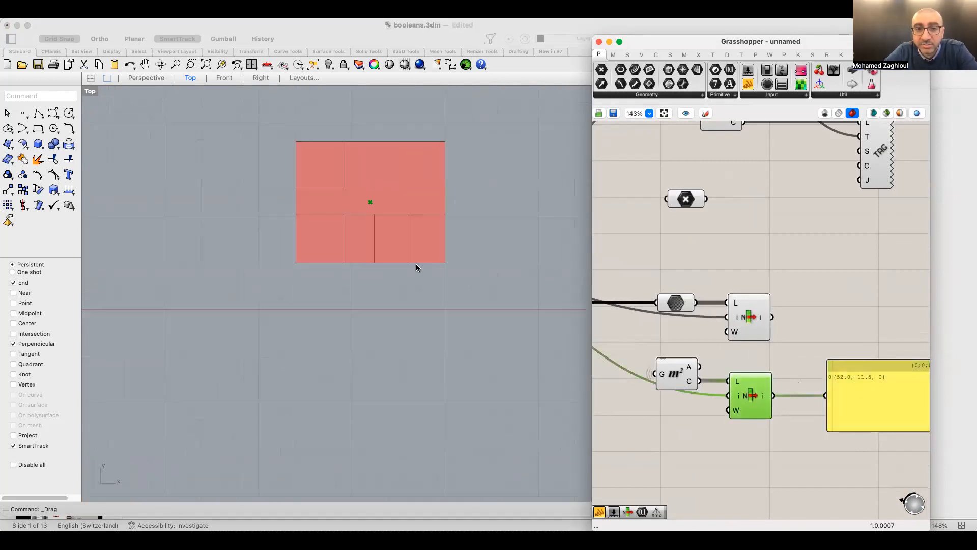
click(755, 320)
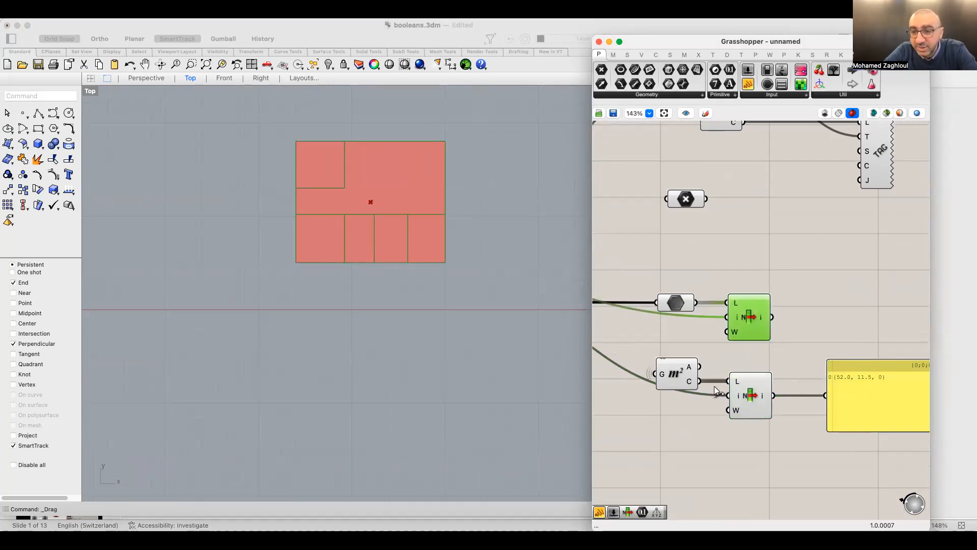
click(755, 399)
scroll(752, 387, up, 1)
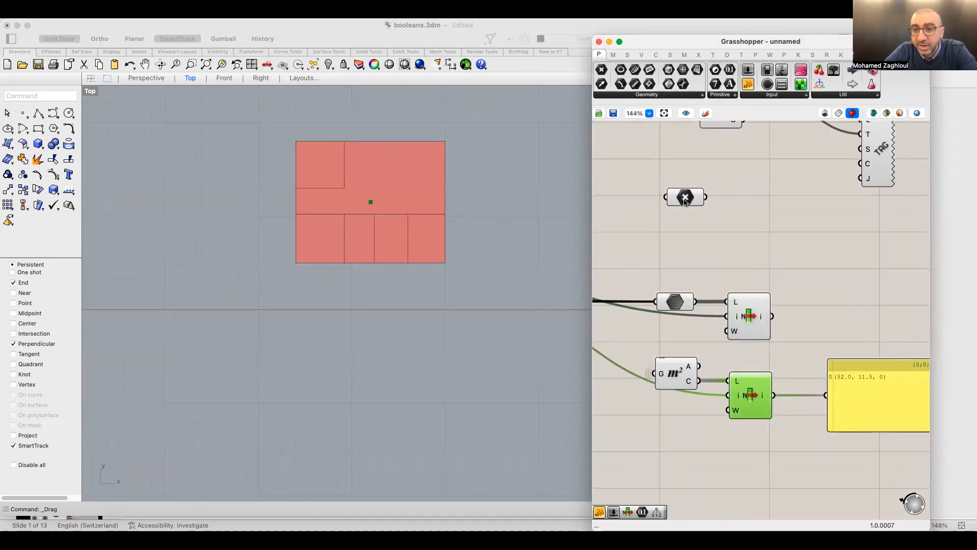
Move the Point parameter directly below the lower List Item component and check what each of the three components references
drag(687, 199, 755, 455)
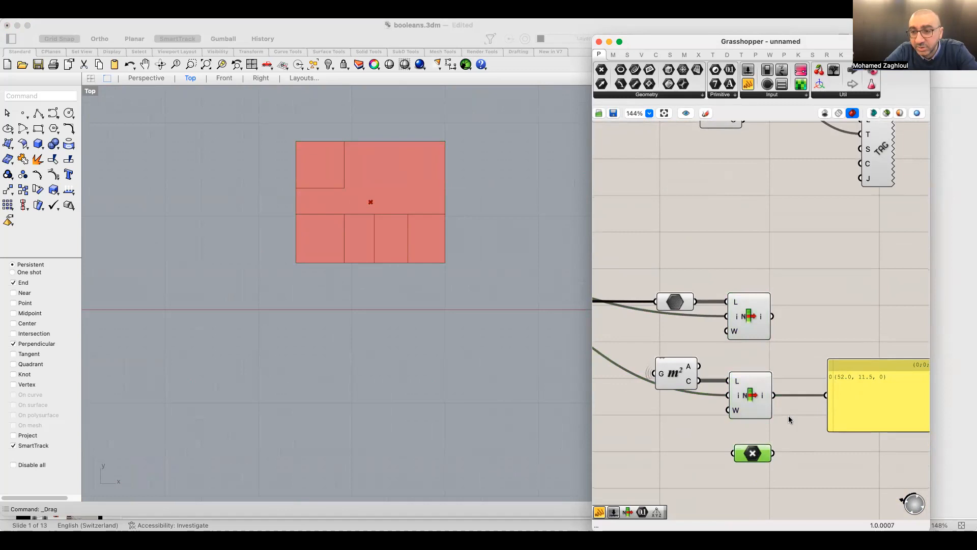
click(754, 318)
click(753, 393)
click(752, 453)
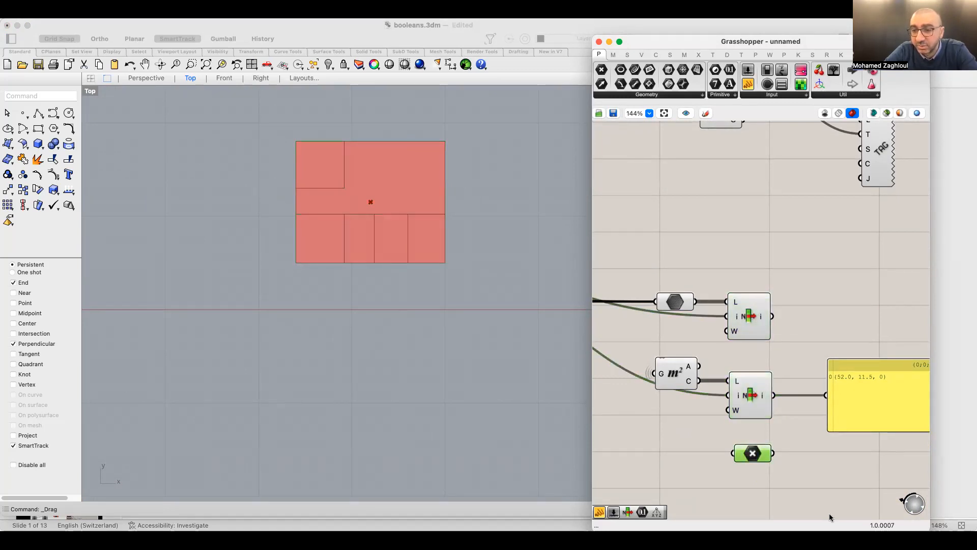
Add a Move component beside the upper List Item and shift the coordinate panel down to make room
scroll(752, 416, up, 4)
double_click(713, 420)
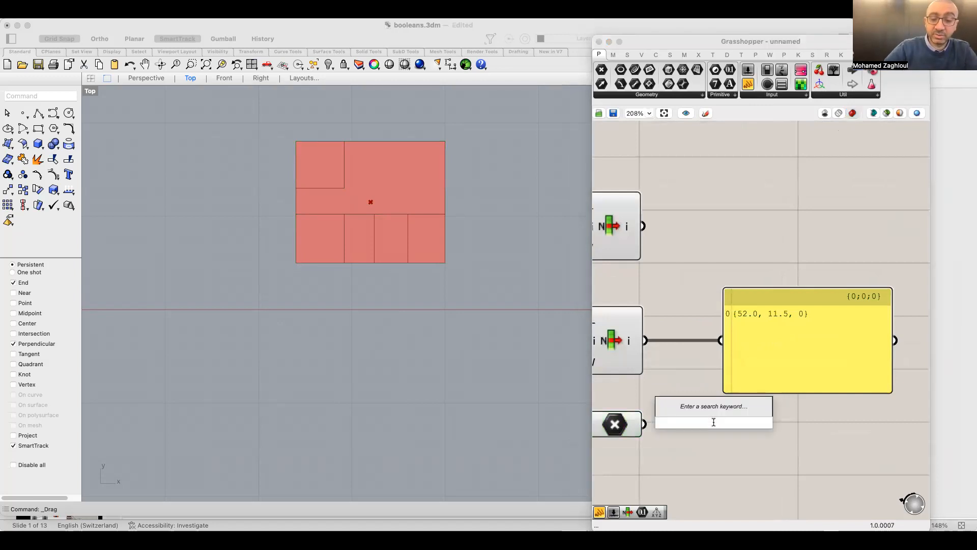
text(move)
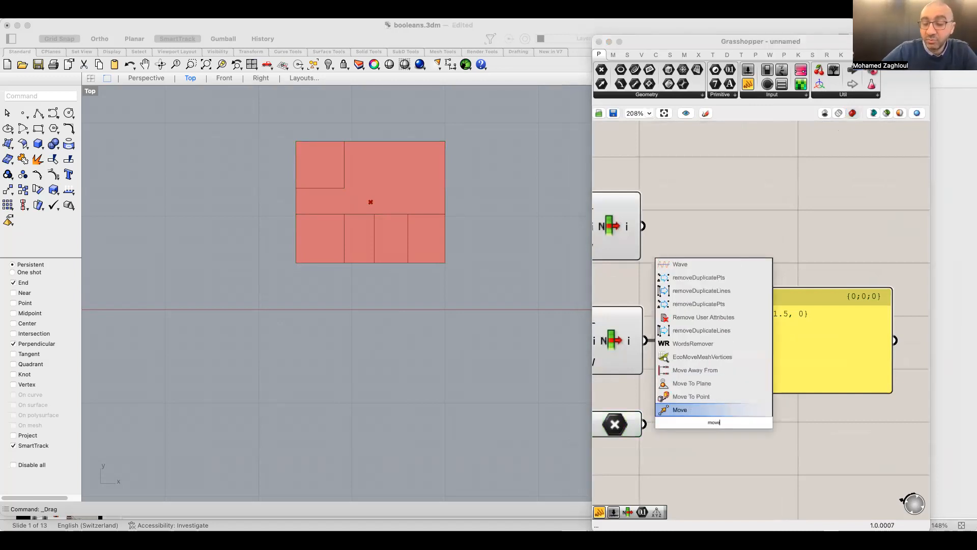
click(715, 411)
drag(715, 424, 803, 260)
drag(816, 357, 830, 457)
drag(804, 256, 812, 266)
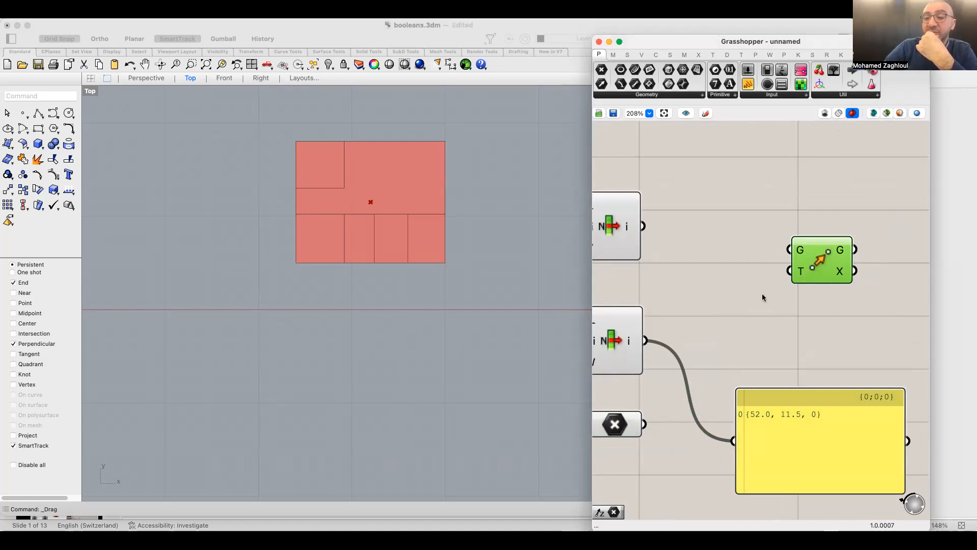
Add a Vector 2Pt component between the List Items and the Move component
right_drag(761, 293, 780, 290)
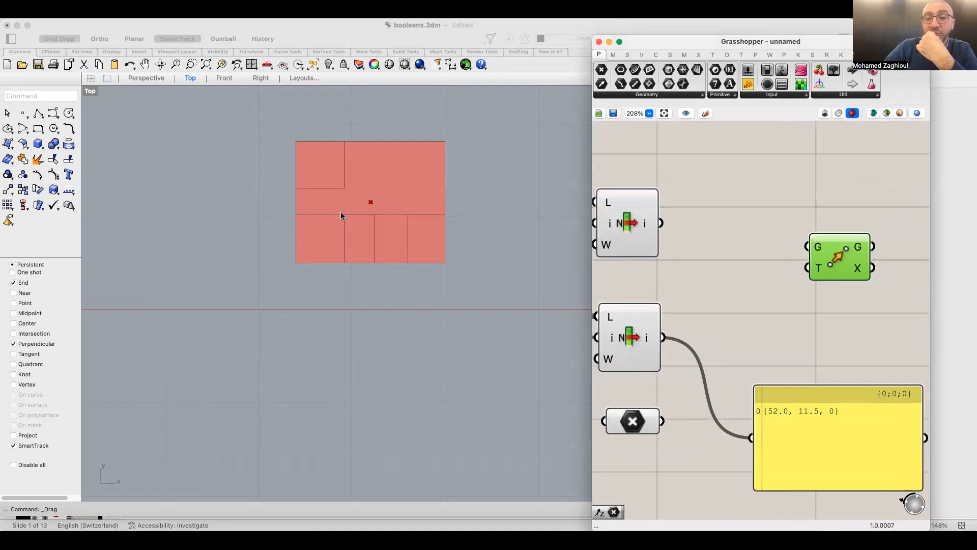
double_click(779, 318)
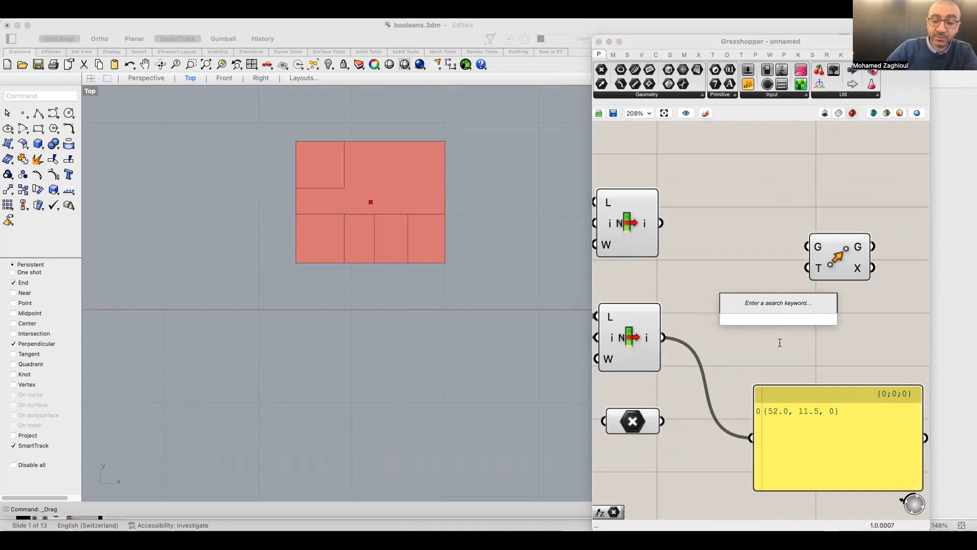
text(vector)
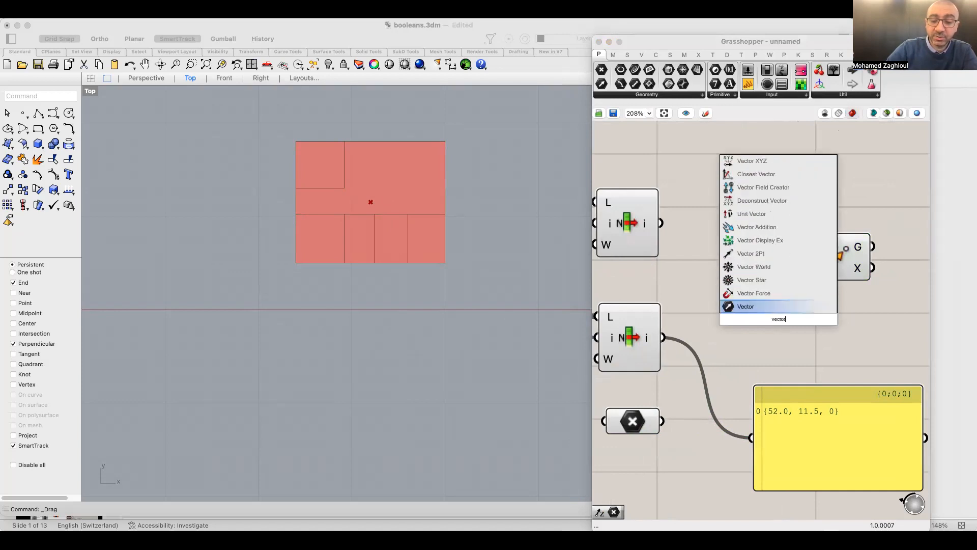
text( 2point)
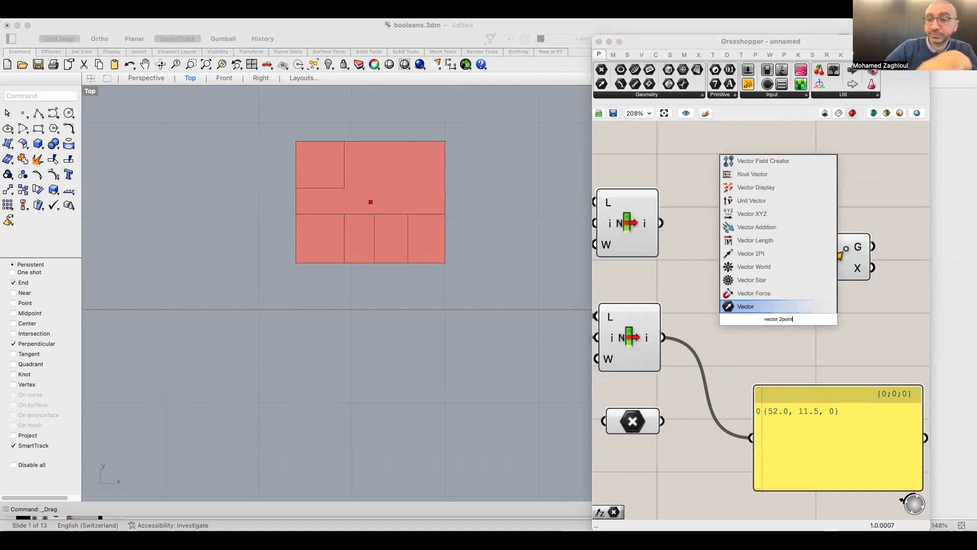
click(753, 254)
drag(777, 321, 776, 330)
right_drag(760, 376, 784, 349)
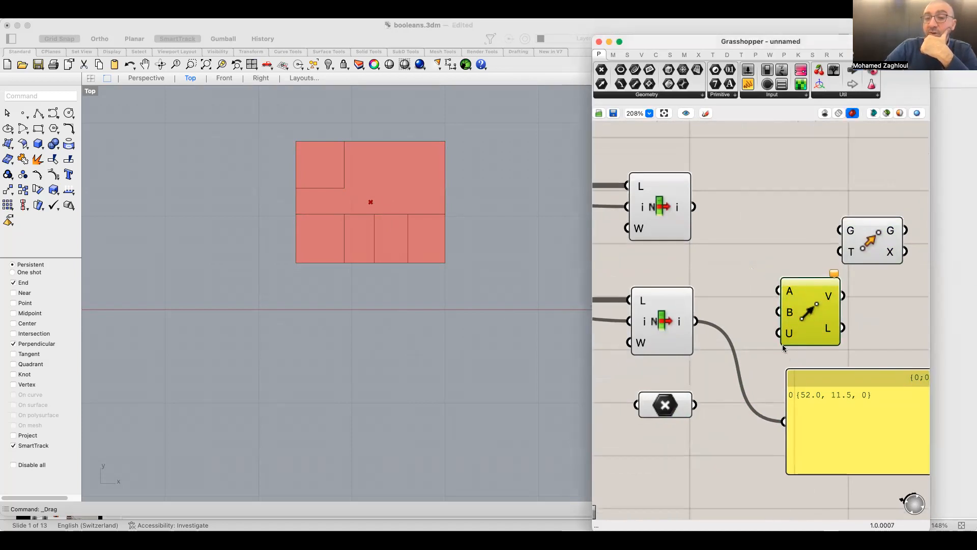
Connect the centroid List Item to input A and the Point parameter to input B of Vector 2Pt
click(672, 231)
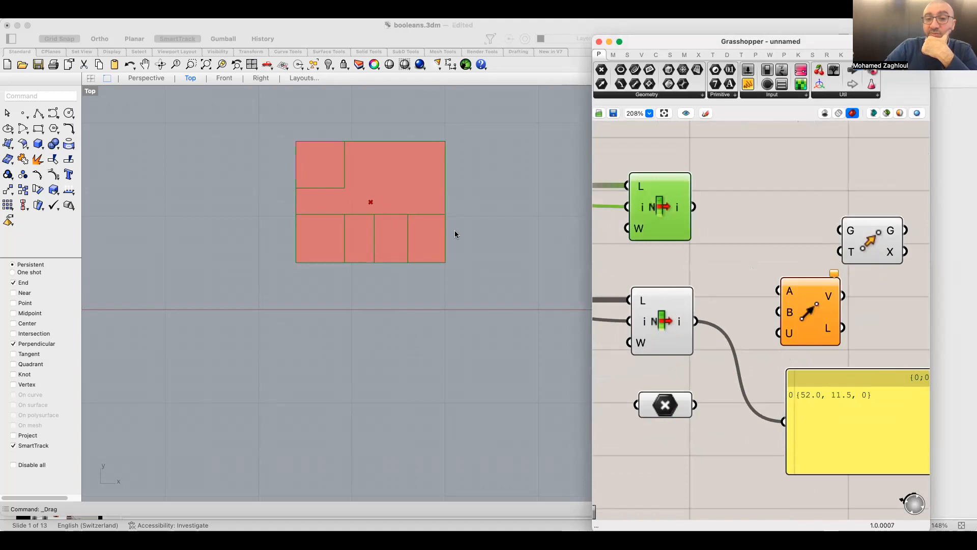
click(666, 328)
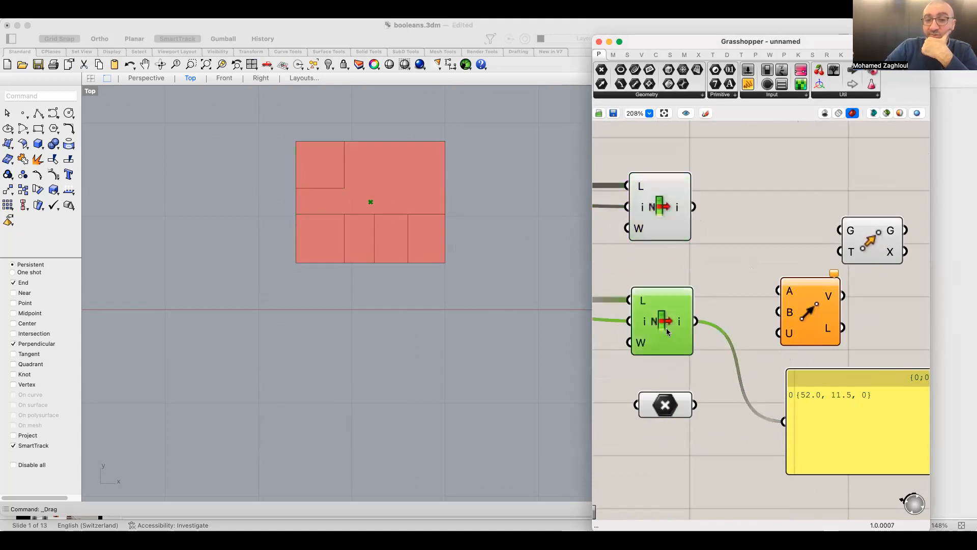
scroll(383, 202, down, 4)
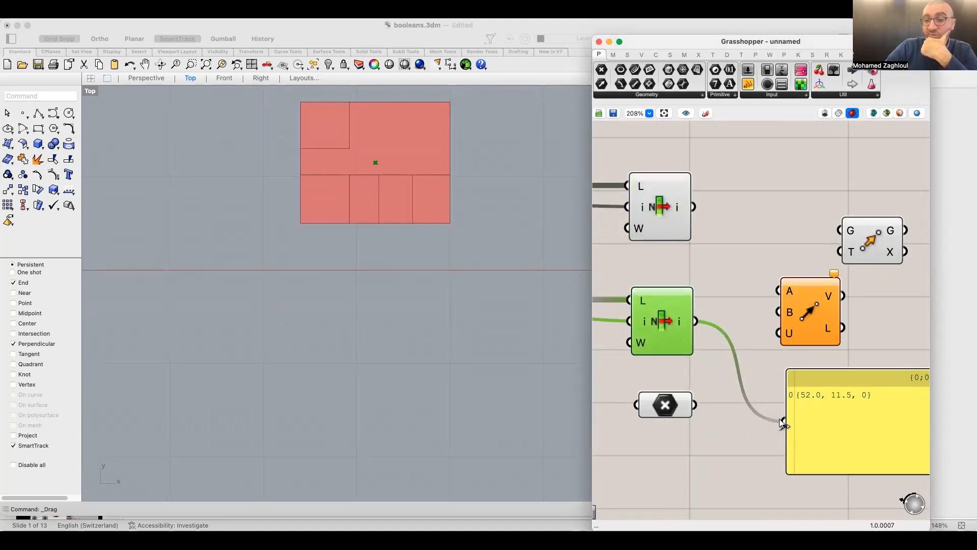
drag(695, 321, 778, 290)
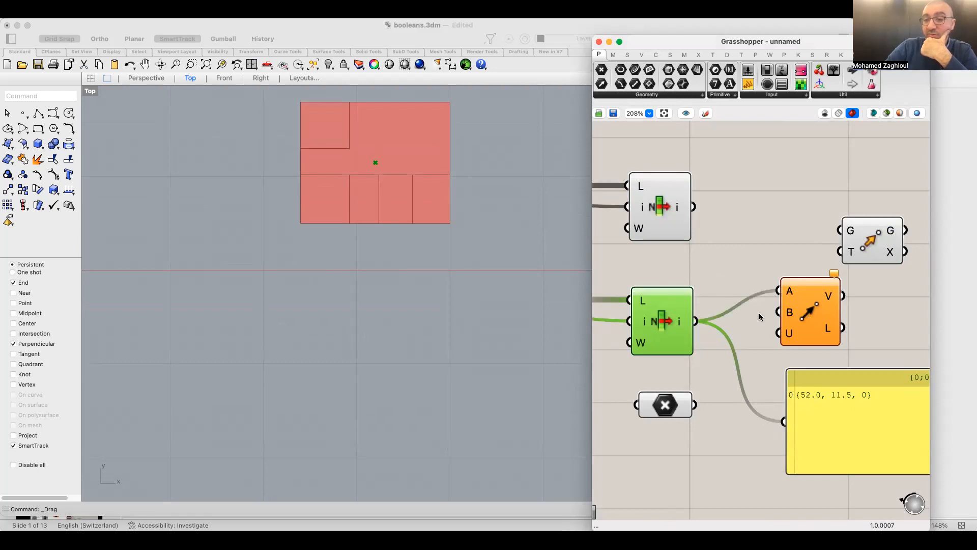
scroll(465, 201, down, 5)
scroll(410, 305, up, 3)
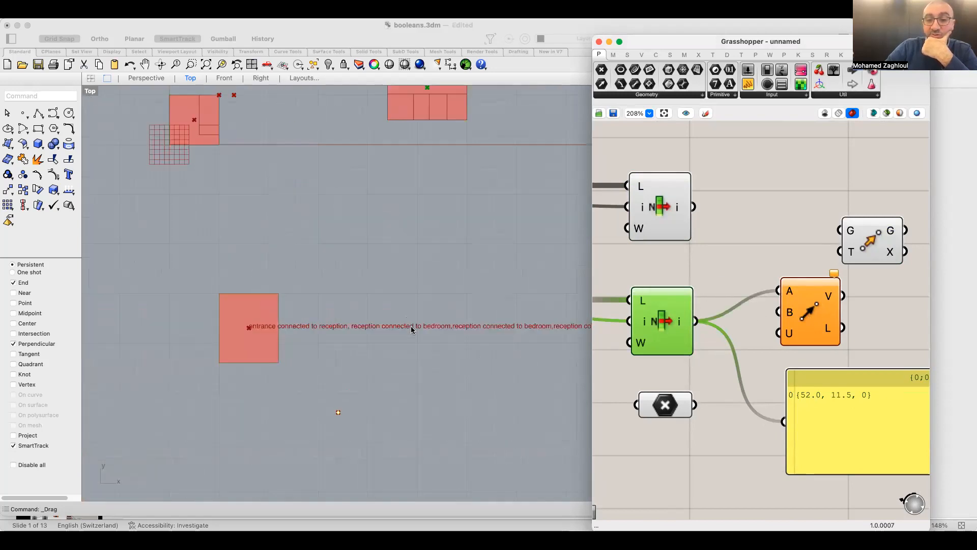
click(665, 412)
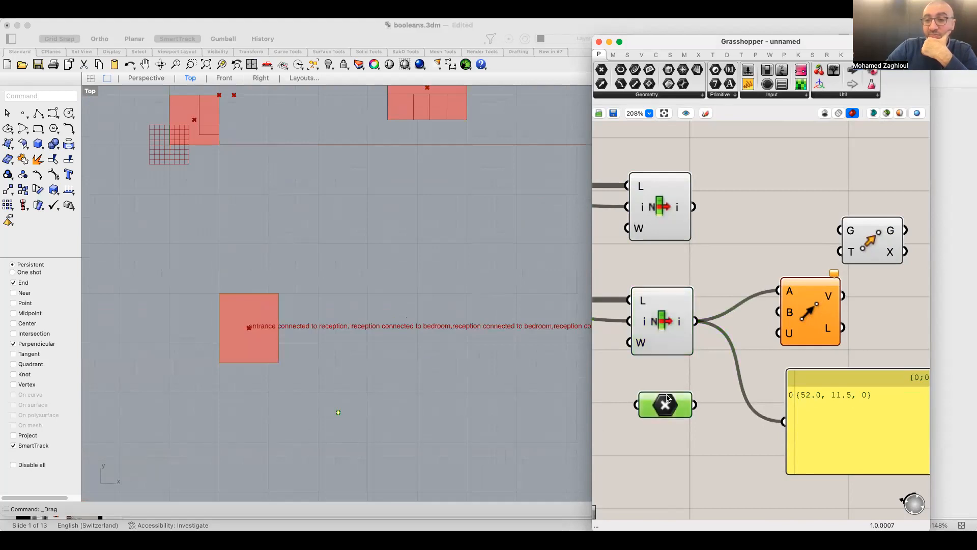
drag(695, 405, 797, 263)
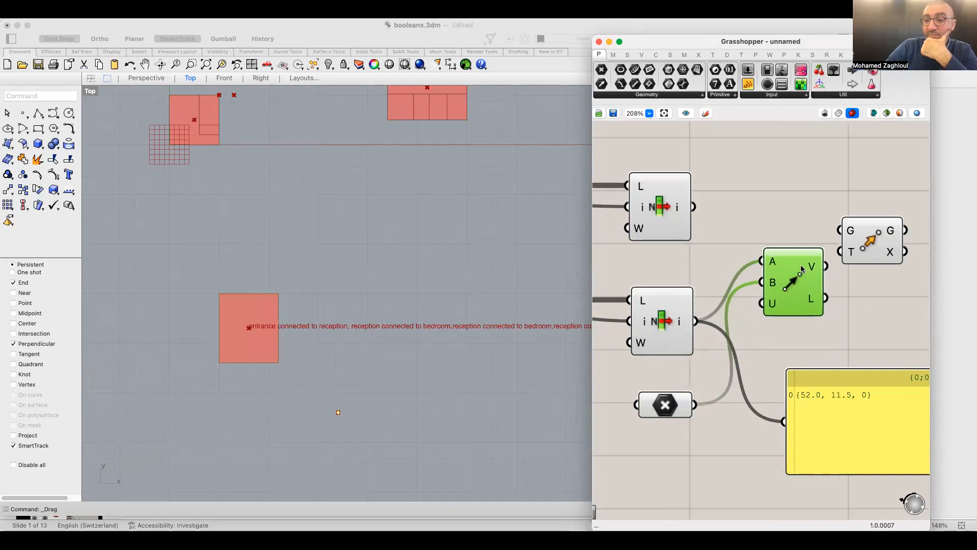
right_drag(805, 263, 809, 278)
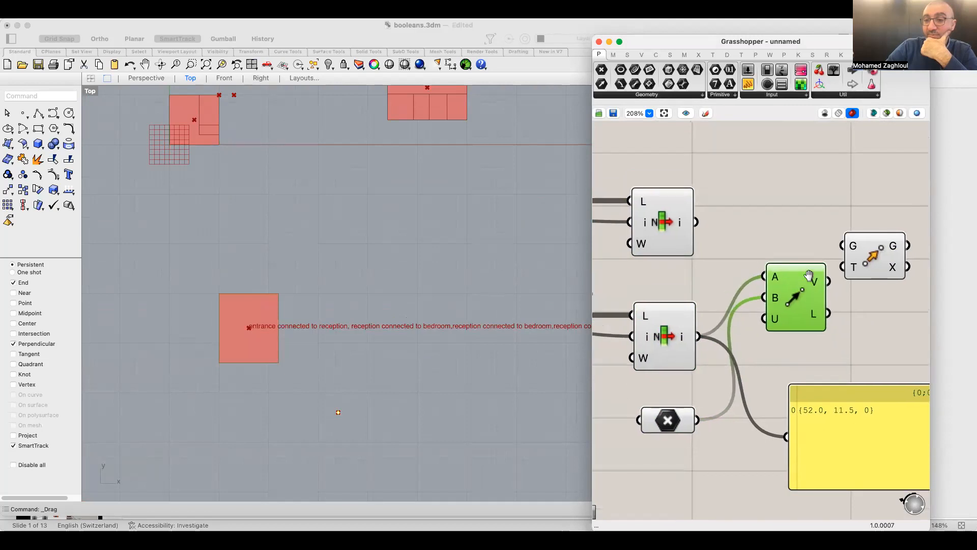
Connect the plan curves List Item to the Move component's geometry input and the Vector 2Pt vector to its T input
click(673, 224)
drag(696, 223, 856, 245)
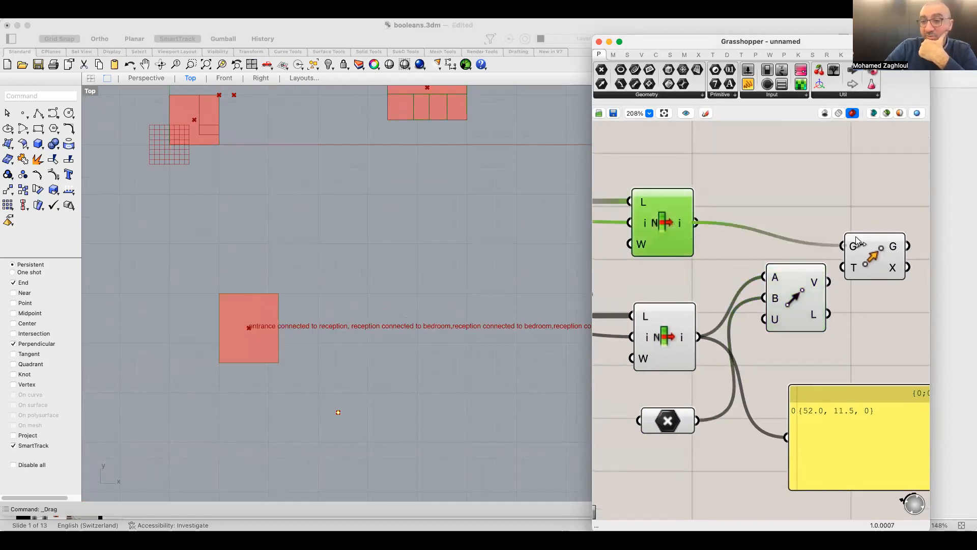
drag(828, 281, 852, 266)
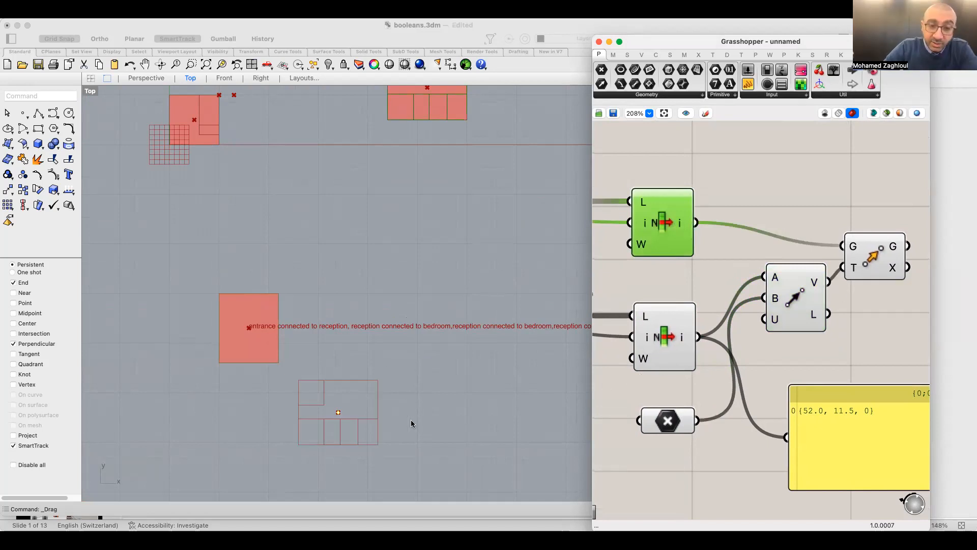
Shift the target point in the Rhino Top view upward, closer to the level of the filled boundary rectangle
click(338, 413)
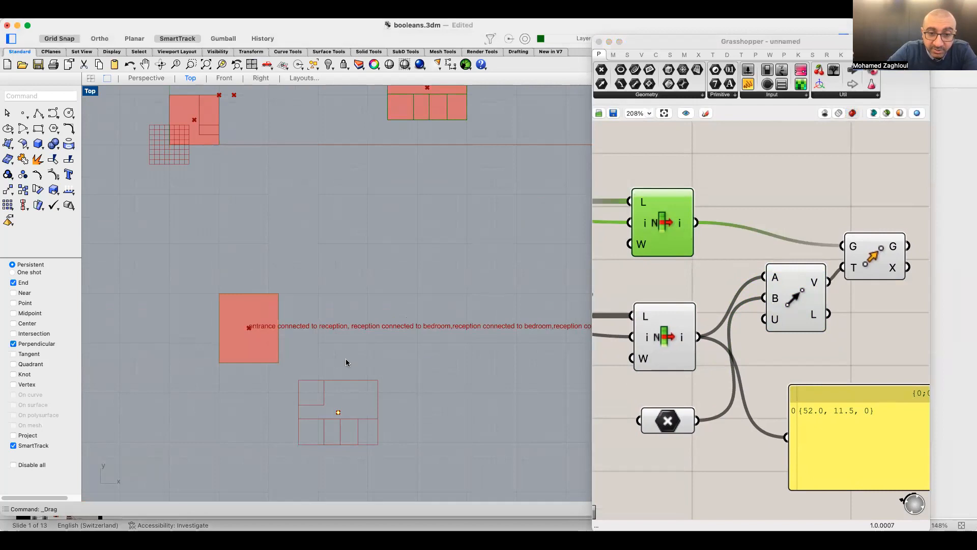
drag(338, 413, 343, 363)
scroll(305, 324, up, 5)
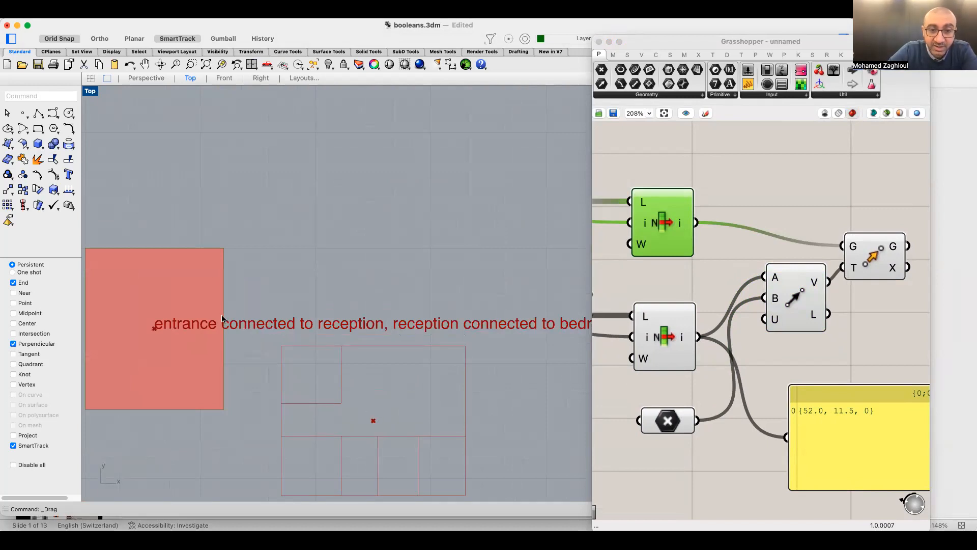
right_drag(487, 310, 521, 273)
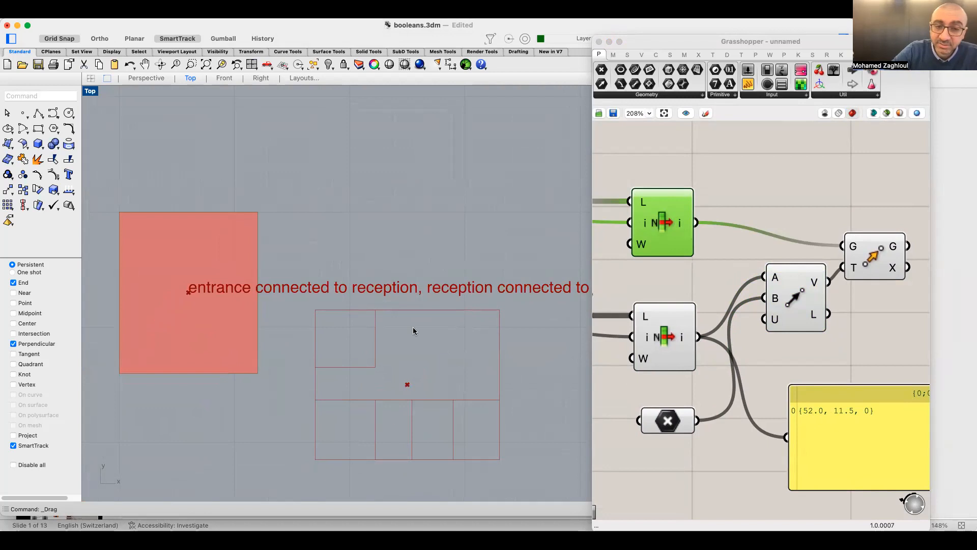
Raise both lower corners of the filled boundary rectangle in the Top view to shorten it to a nearly square shape
scroll(381, 327, left, 5)
scroll(381, 327, down, 3)
click(294, 337)
drag(130, 316, 321, 291)
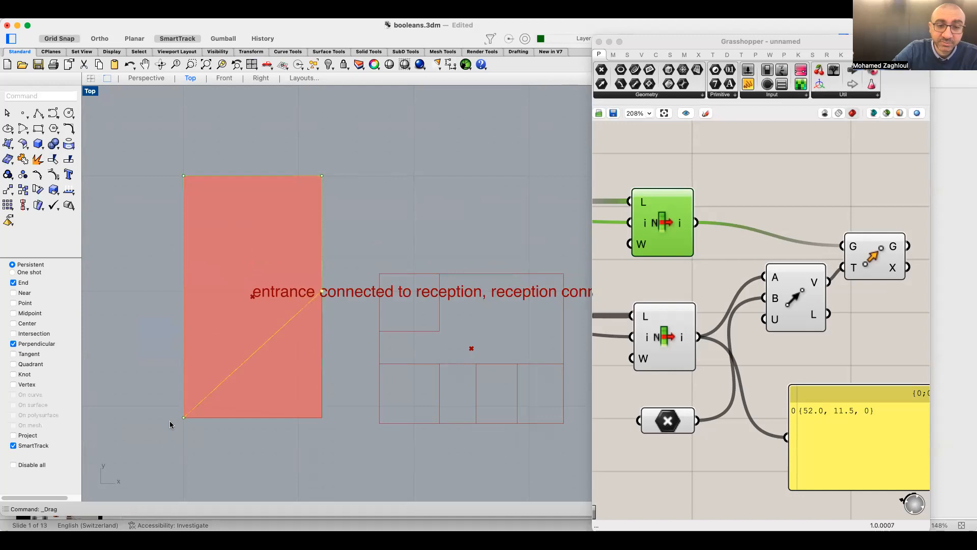
drag(183, 418, 184, 302)
drag(322, 292, 323, 302)
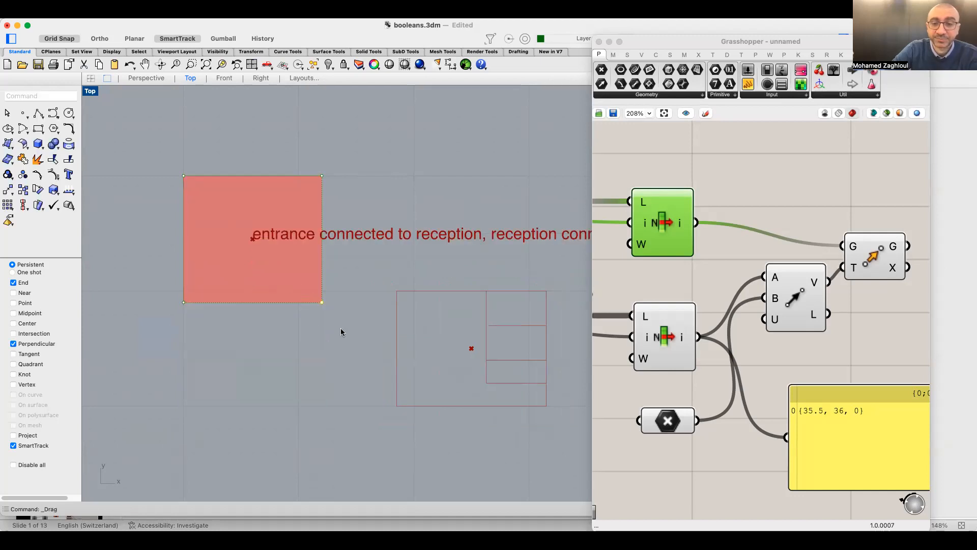
scroll(322, 302, right, 3)
scroll(240, 371, down, 3)
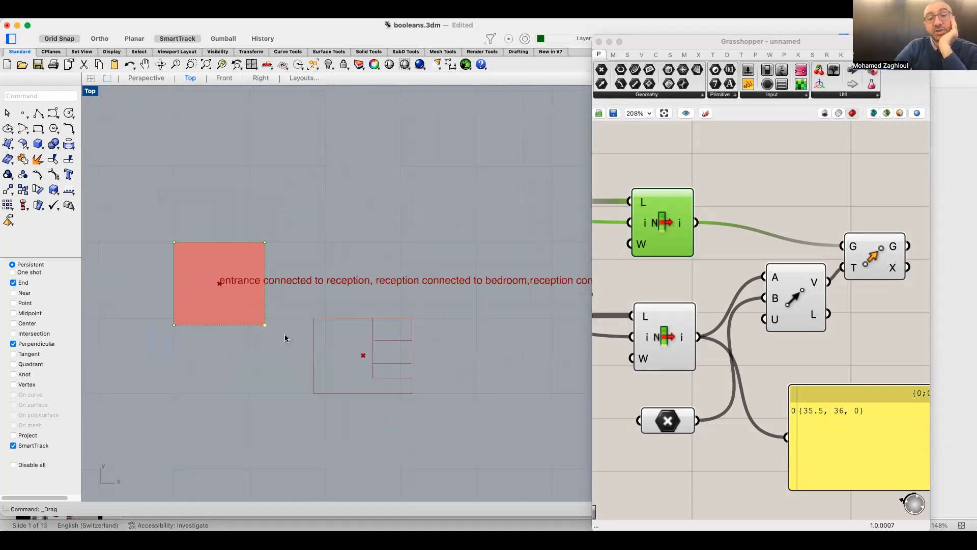
scroll(241, 337, up, 3)
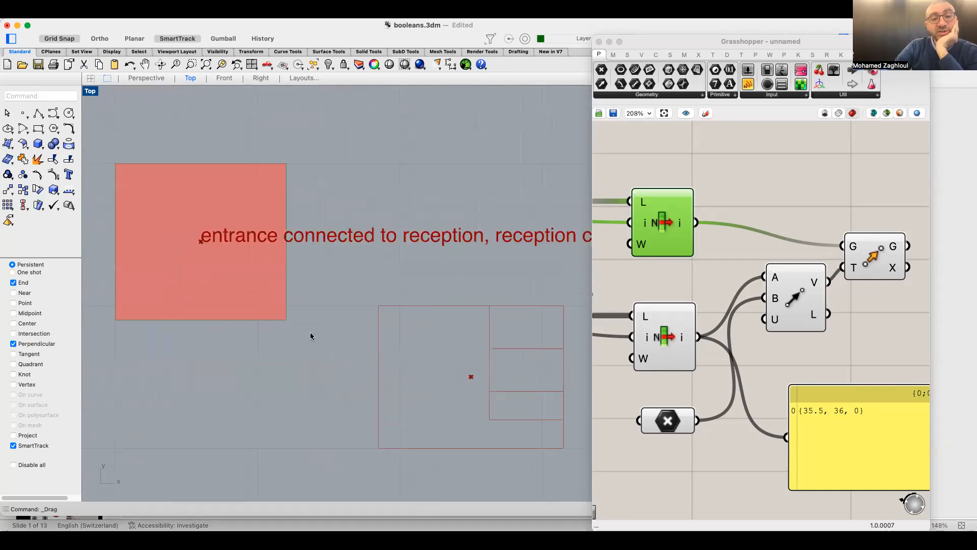
Widen the filled boundary rectangle in the Top view by moving its two right-hand corners further right
scroll(310, 335, down, 1)
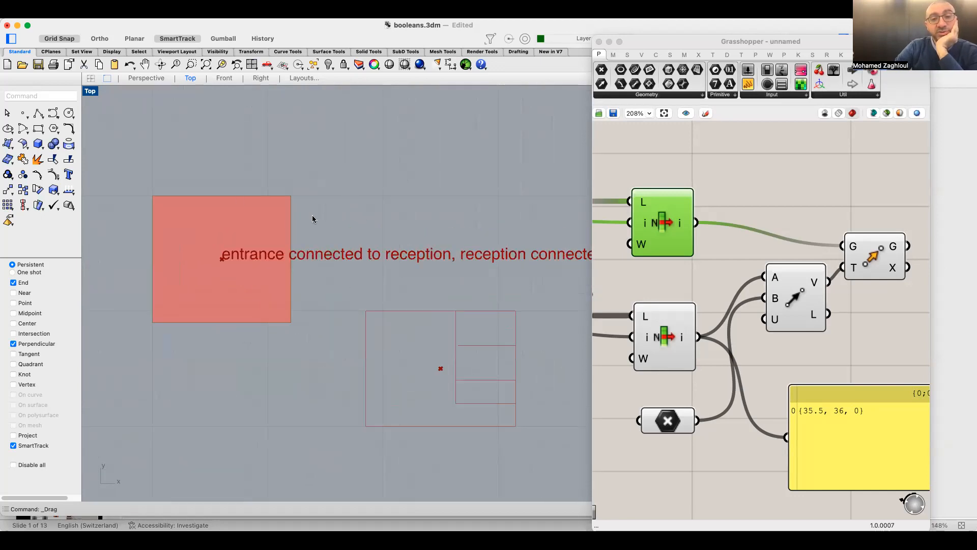
click(294, 213)
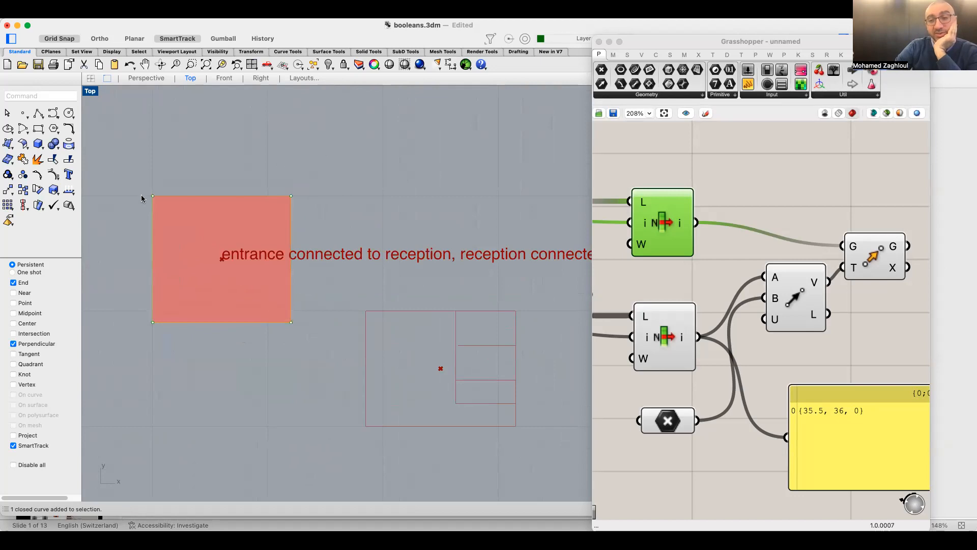
click(274, 191)
click(276, 197)
drag(269, 318, 269, 346)
drag(293, 196, 346, 195)
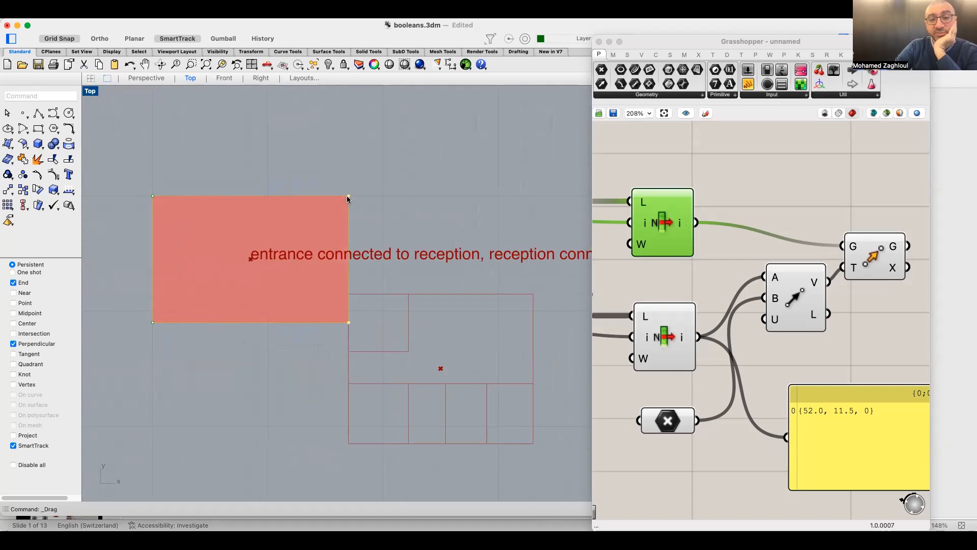
mouse_move(348, 195)
mouse_down()
mouse_move(417, 196)
mouse_move(358, 197)
mouse_up()
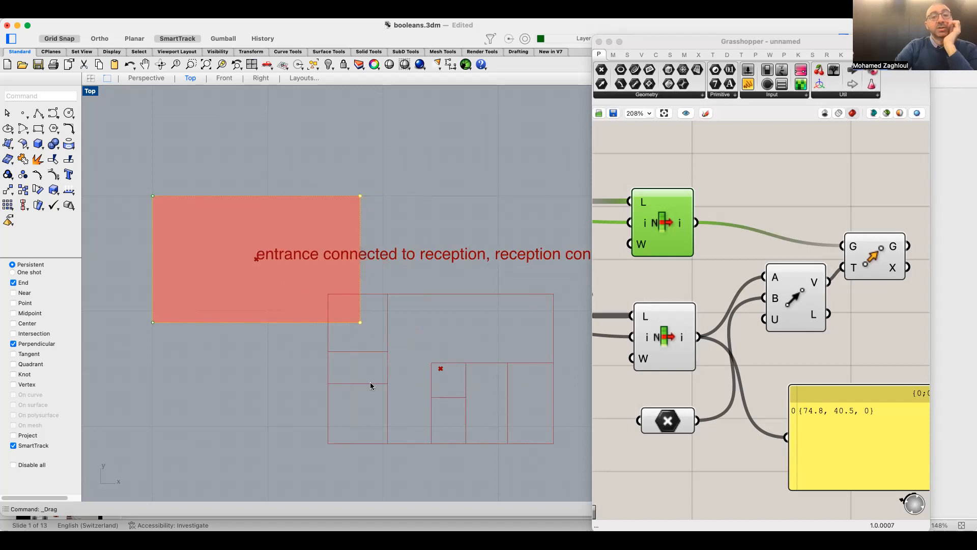
Reshape the boundary curve into a trapezoid by moving its upper right corner left and its lower right corner outward
scroll(356, 316, right, 5)
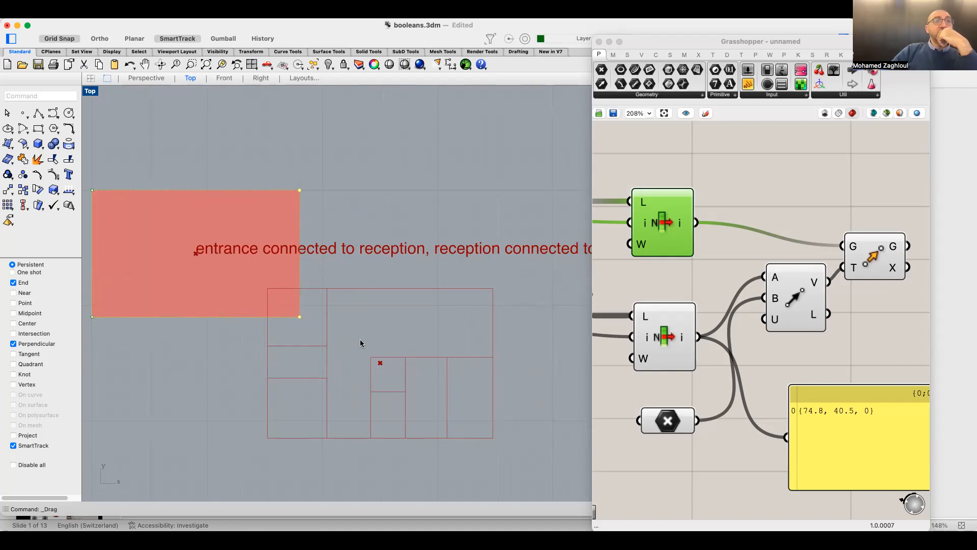
right_drag(228, 292, 269, 278)
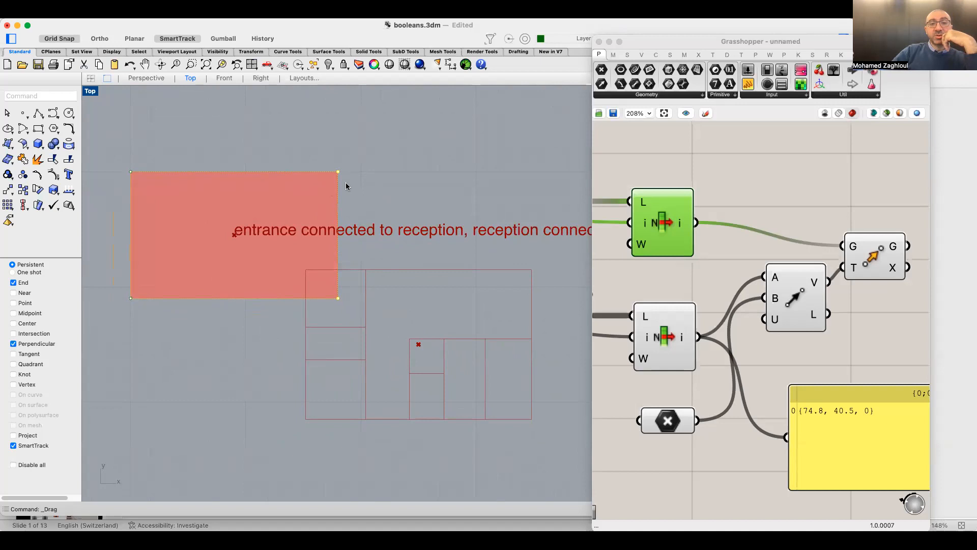
drag(335, 173, 246, 173)
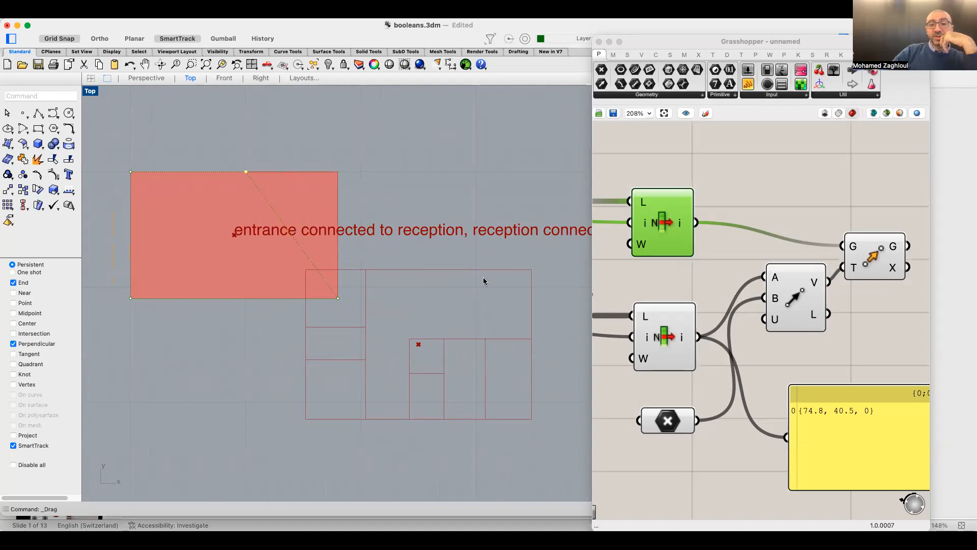
drag(337, 299, 373, 300)
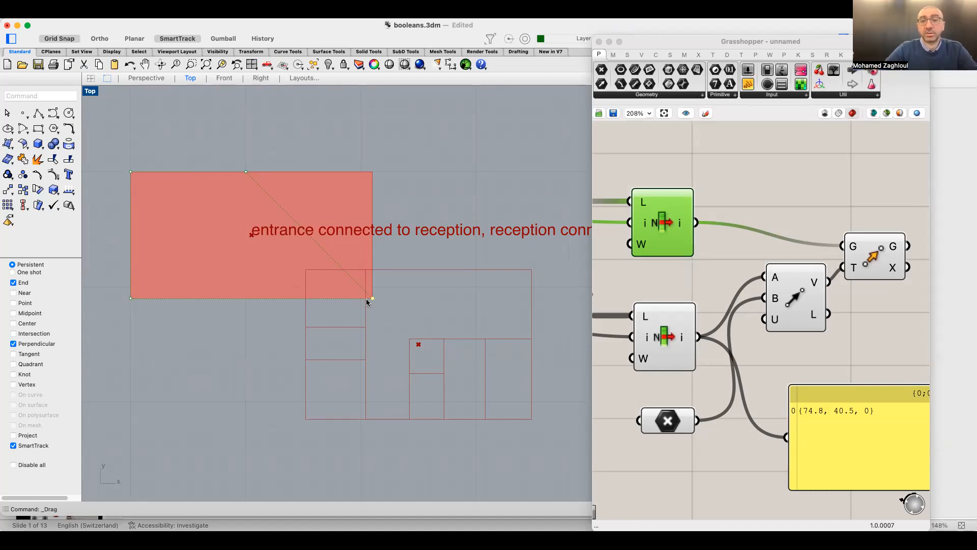
Move the target point in the Rhino Top view up to a spot above and to the right of the boundary
scroll(824, 339, down, 3)
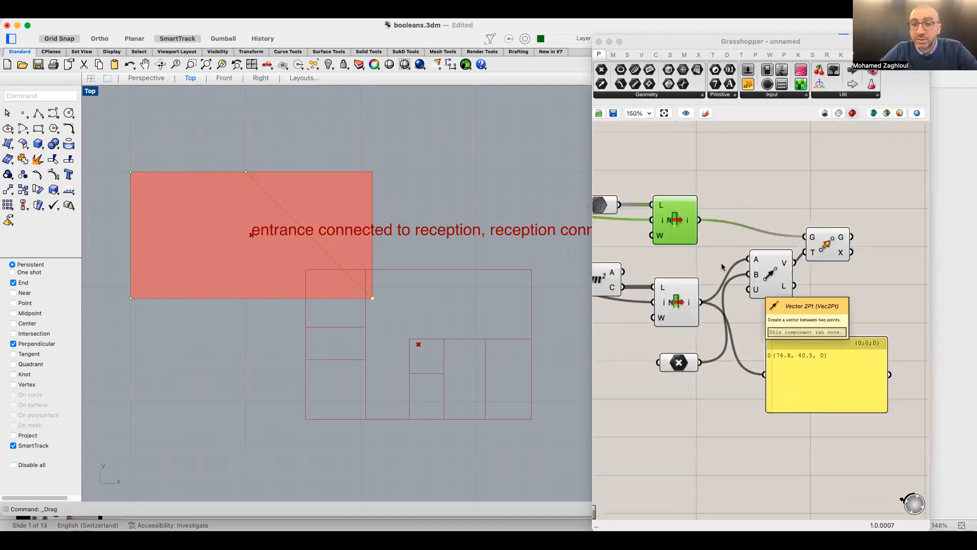
right_drag(518, 277, 473, 270)
drag(372, 337, 472, 108)
right_drag(448, 244, 450, 327)
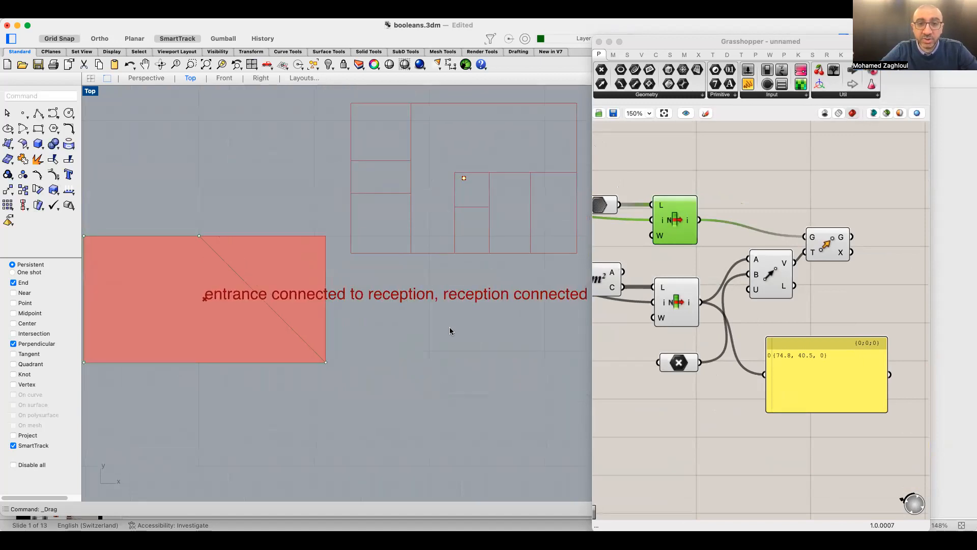
scroll(449, 327, down, 3)
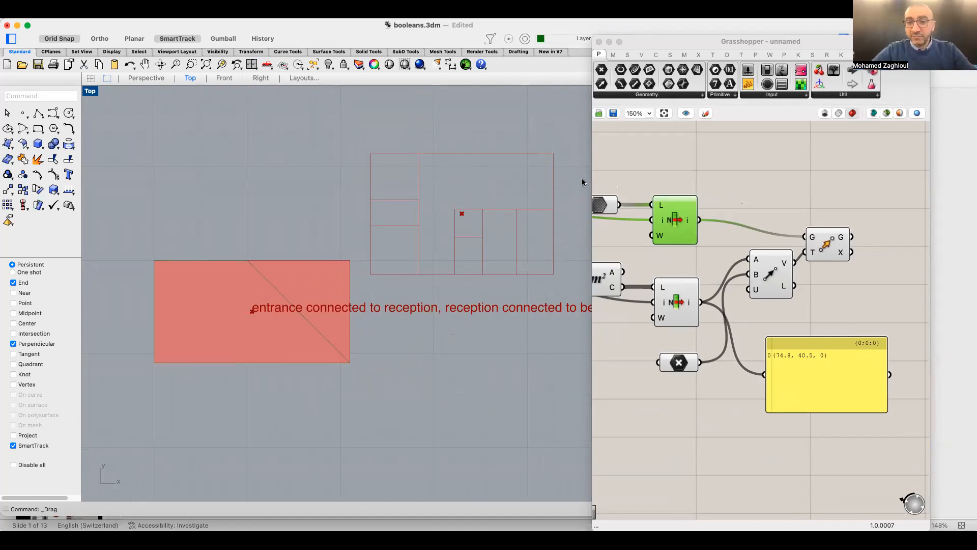
Widen the Grasshopper window and space out the Move, Vector 2Pt and Point components, deleting the centroid coordinates panel
drag(592, 154, 471, 155)
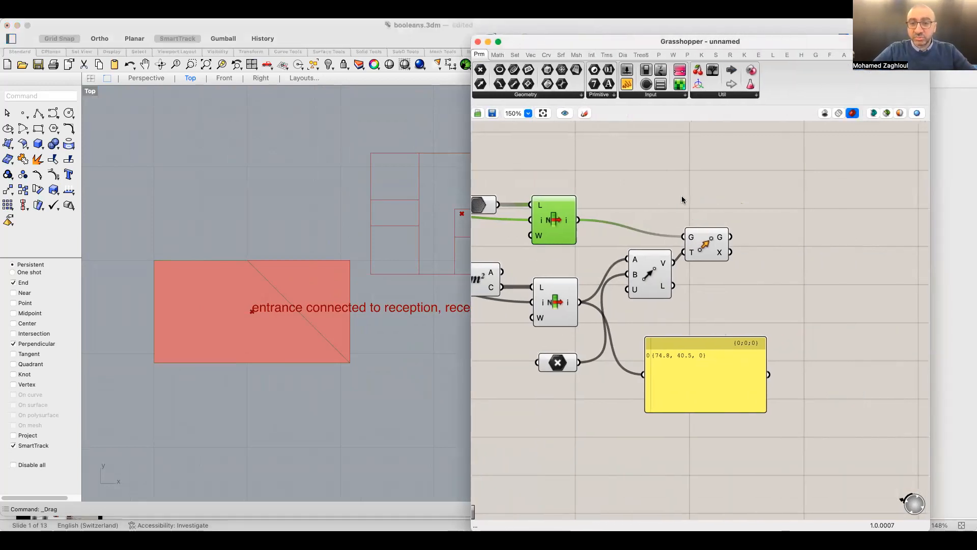
drag(798, 259, 888, 244)
drag(739, 277, 819, 287)
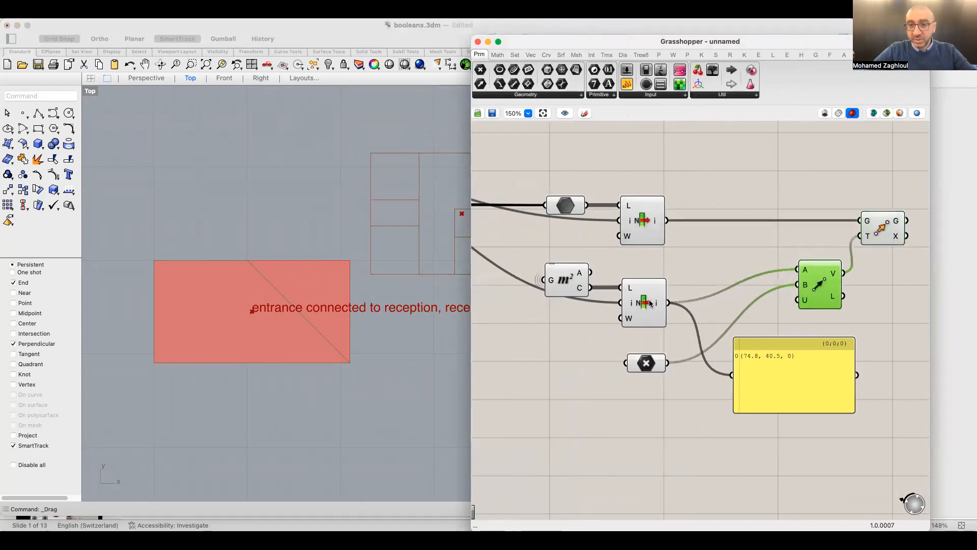
drag(649, 365, 648, 346)
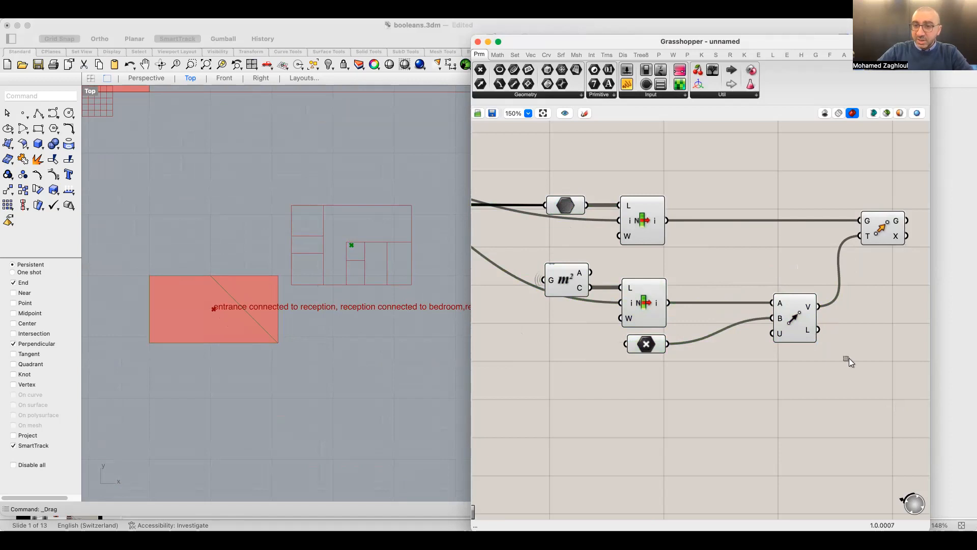
Group the two List Items, Data, Area, Point, Vector 2Pt and Move components and name the group Winner_Index
drag(896, 405, 554, 184)
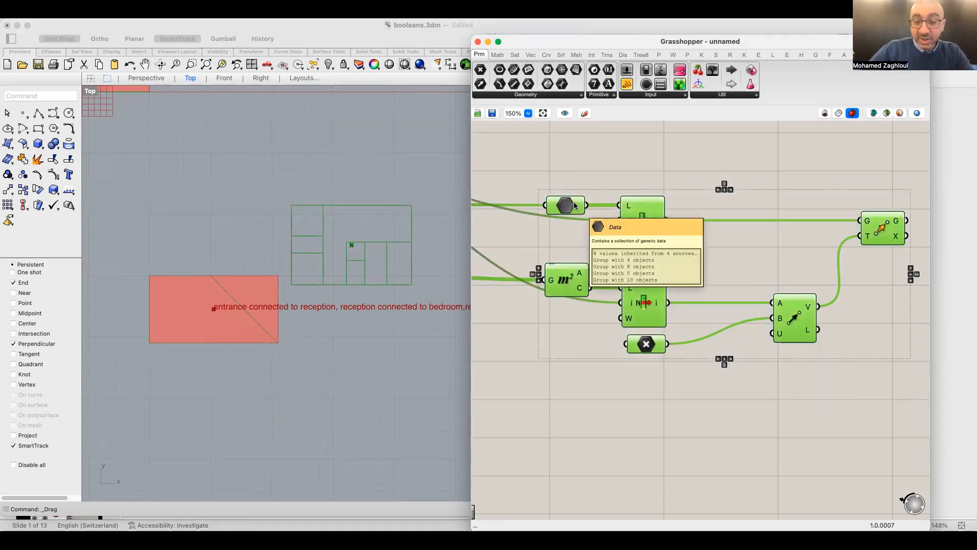
click(773, 230)
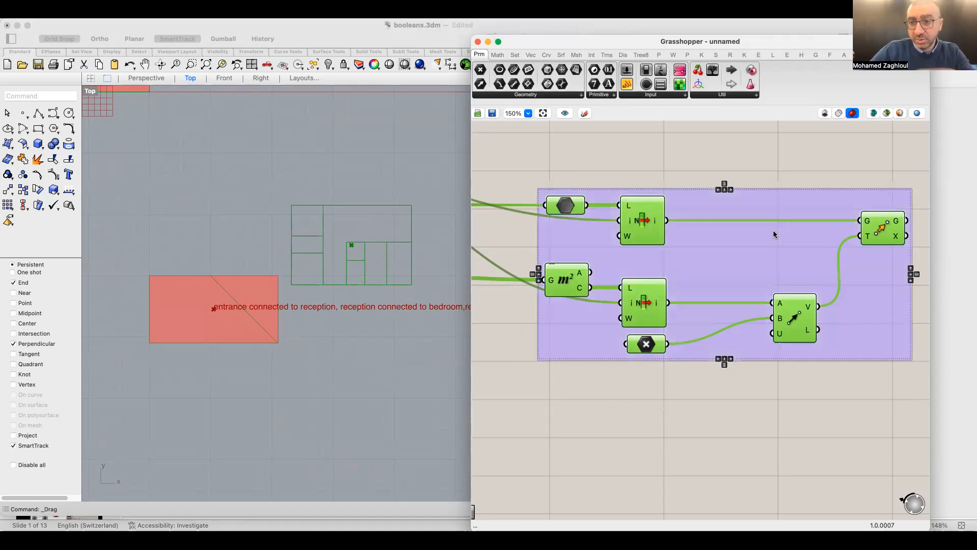
right_click(757, 244)
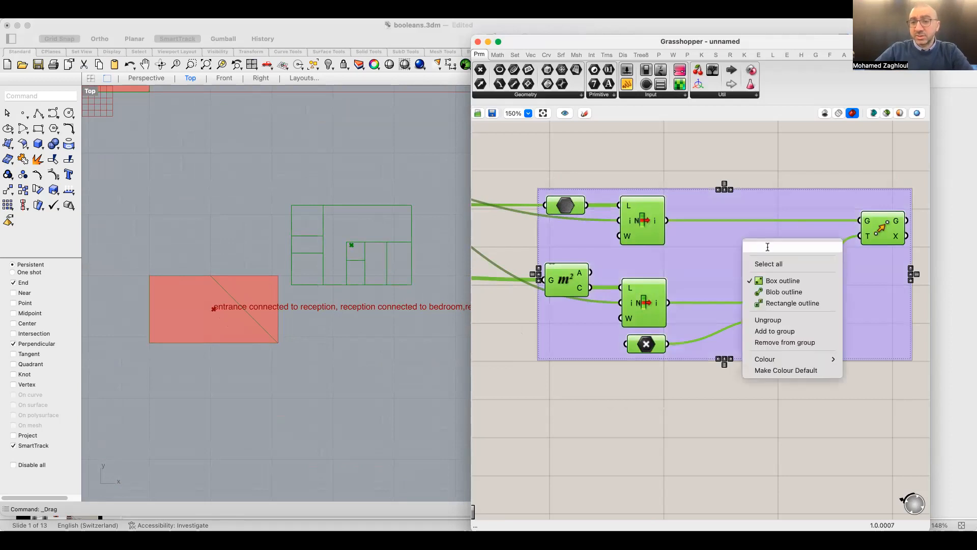
text(Index)
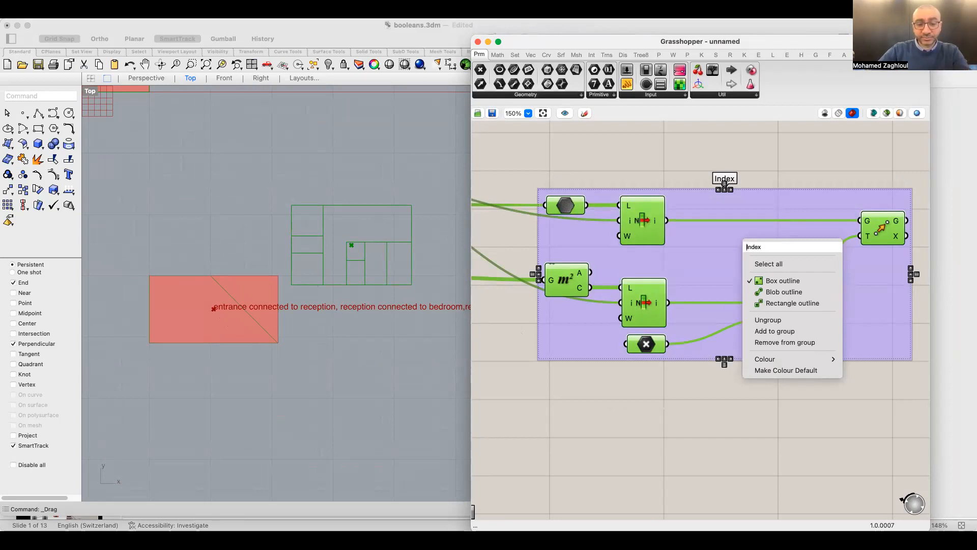
click(745, 247)
text(Winner)
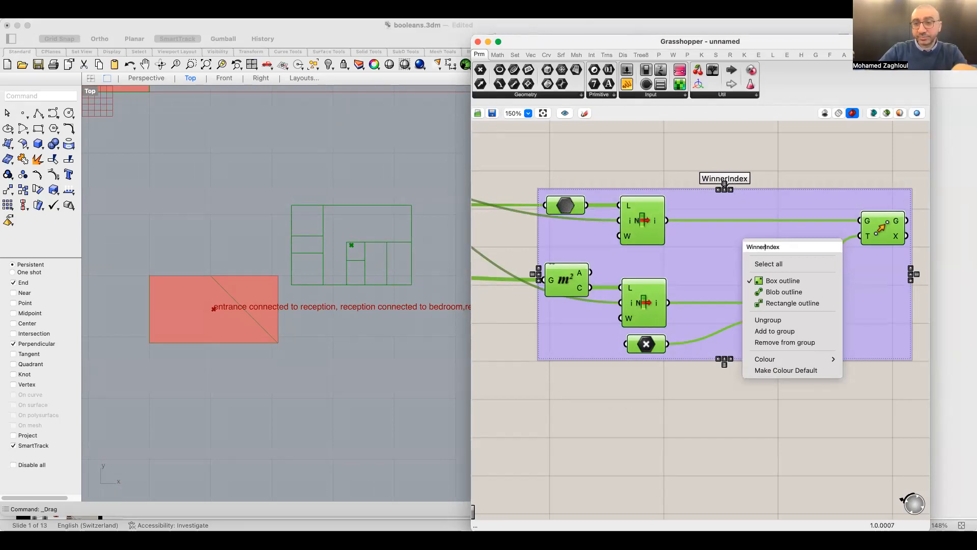
text(_)
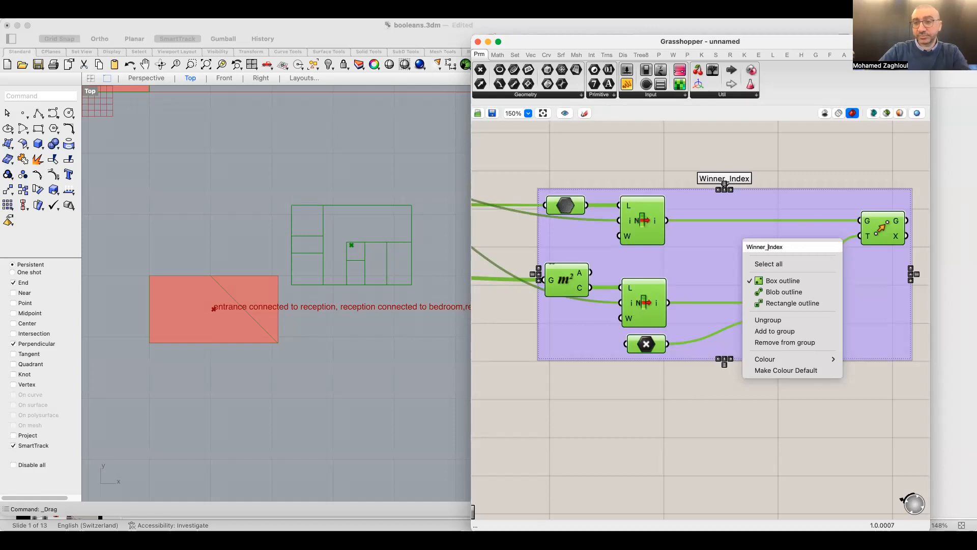
click(821, 164)
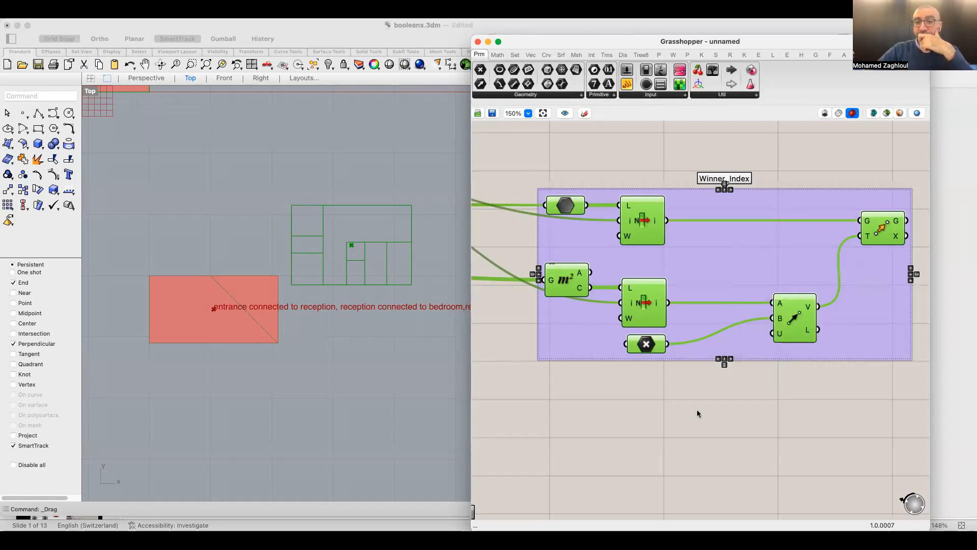
click(697, 411)
Set the wire display of the text List Item's L input to Hidden
scroll(702, 384, up, 2)
scroll(704, 393, down, 1)
right_drag(715, 272, 689, 337)
right_drag(740, 260, 731, 299)
drag(814, 285, 574, 133)
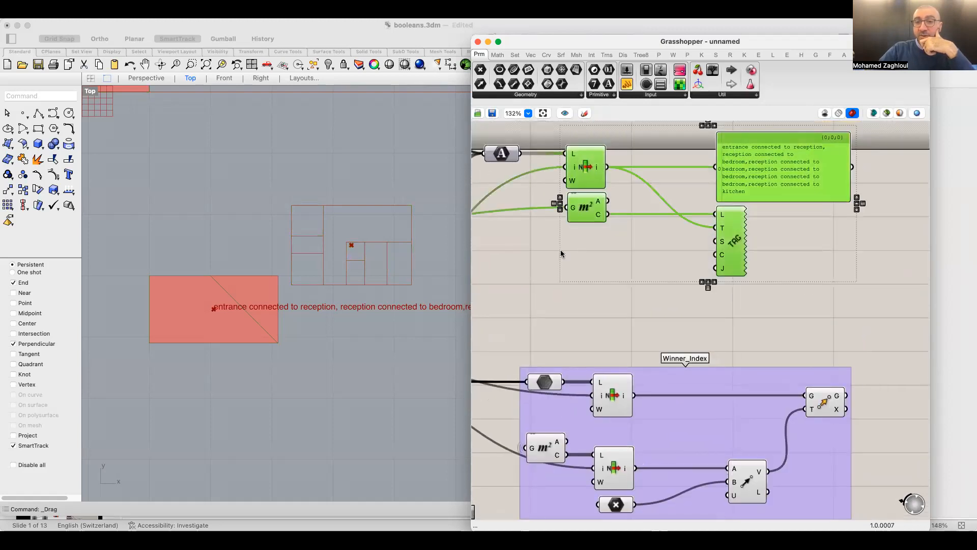
right_drag(555, 220, 664, 252)
click(653, 192)
scroll(685, 187, up, 3)
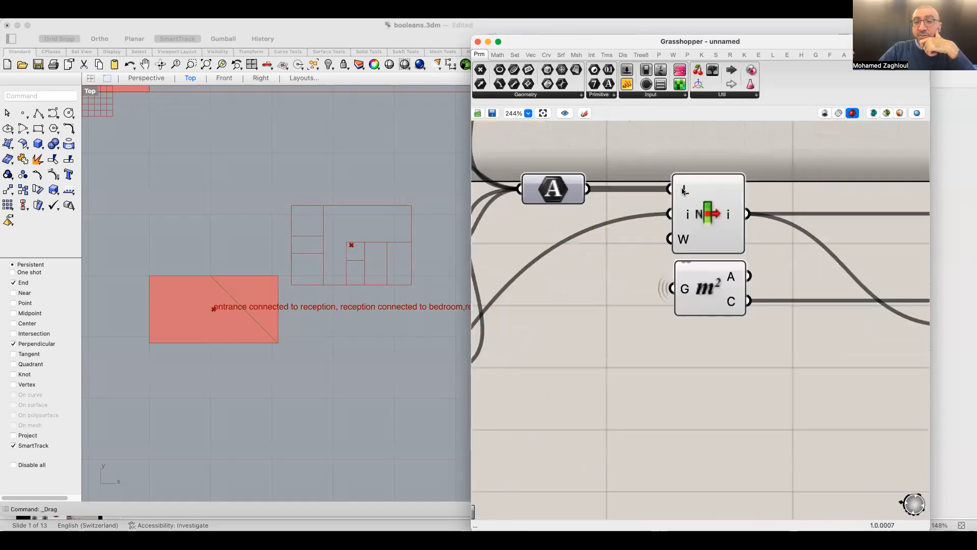
right_click(685, 189)
mouse_move(803, 221)
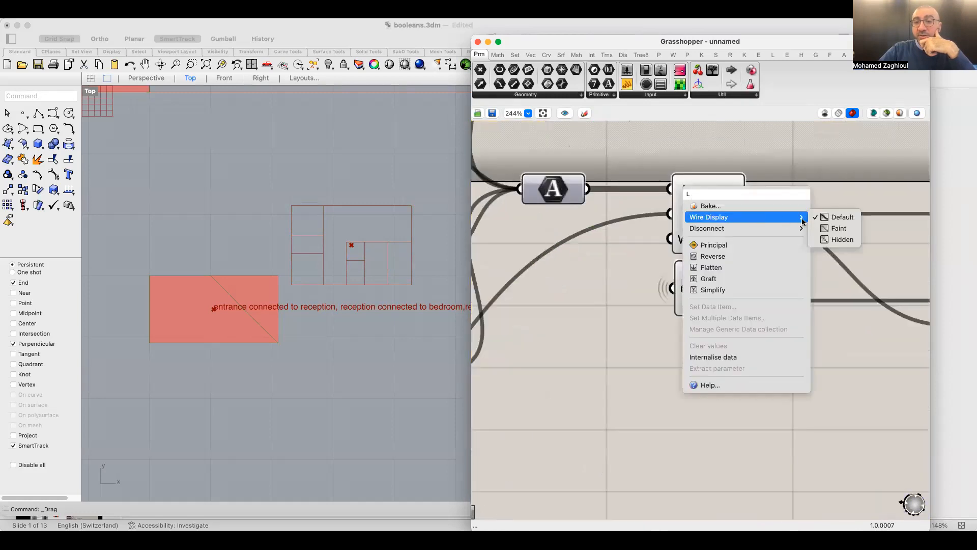
click(839, 239)
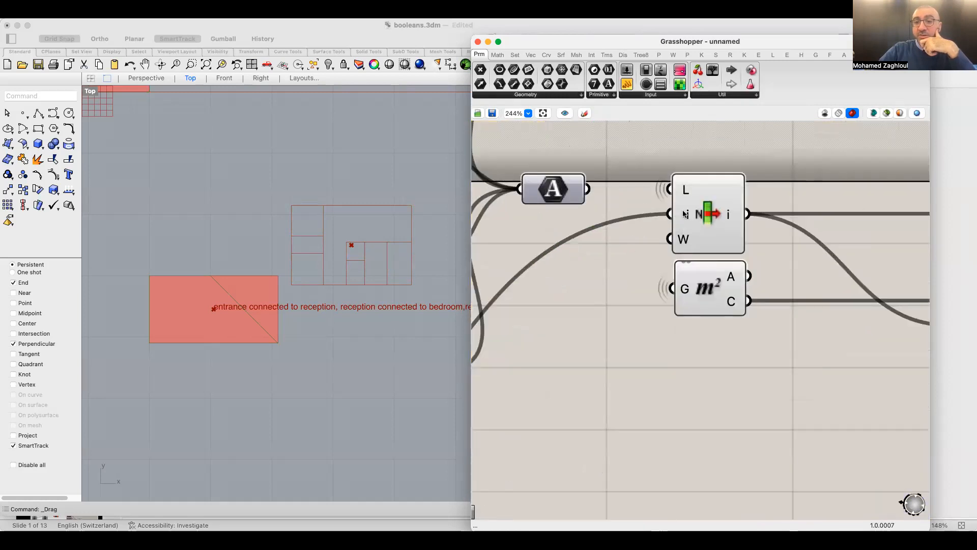
right_click(683, 216)
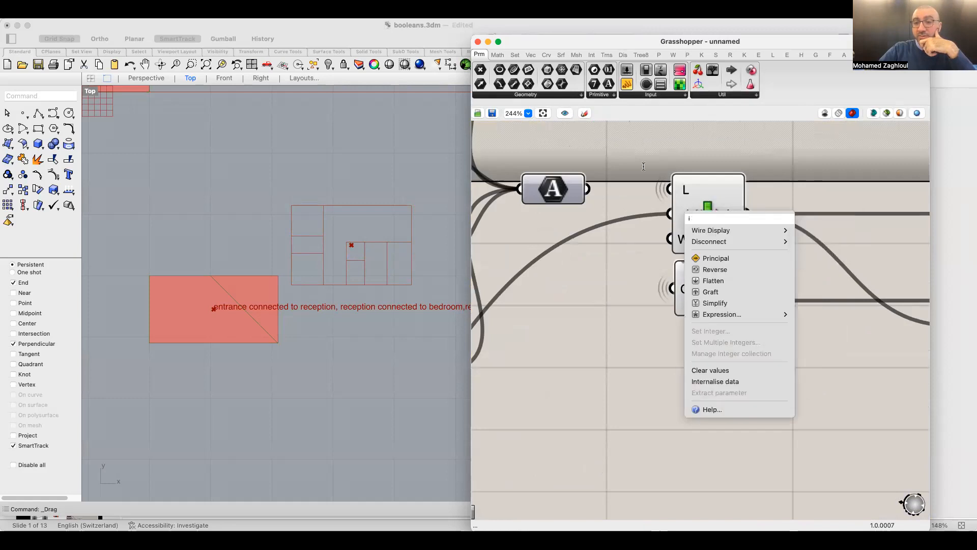
click(649, 219)
Bring the text List Item, Area, panel and Text Tag components down near the Winner_Index group and nudge the group slightly down and right
scroll(649, 219, down, 1)
scroll(648, 216, down, 2)
scroll(708, 262, down, 1)
right_drag(801, 320, 729, 290)
drag(882, 345, 587, 131)
drag(619, 181, 648, 319)
right_drag(638, 356, 615, 231)
scroll(596, 245, down, 1)
click(869, 393)
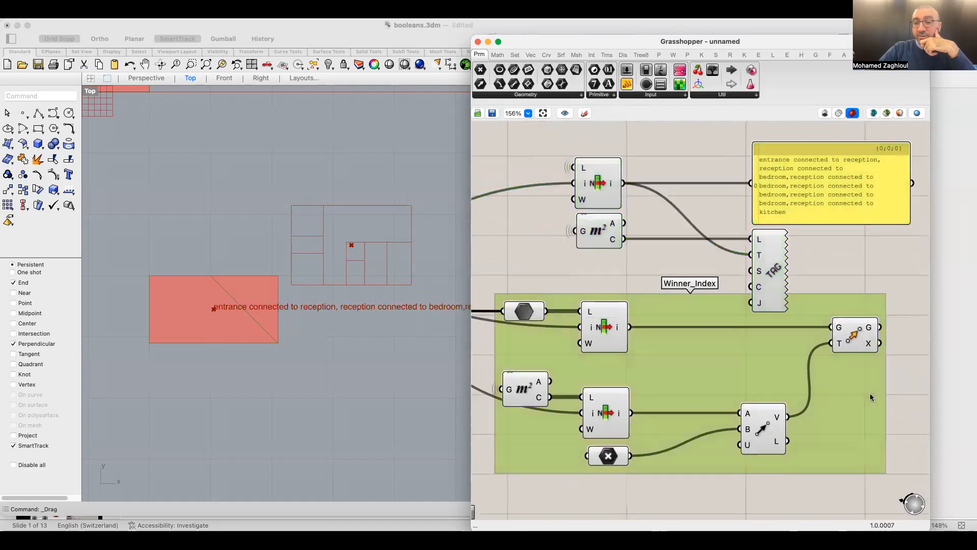
click(886, 428)
drag(845, 408, 859, 432)
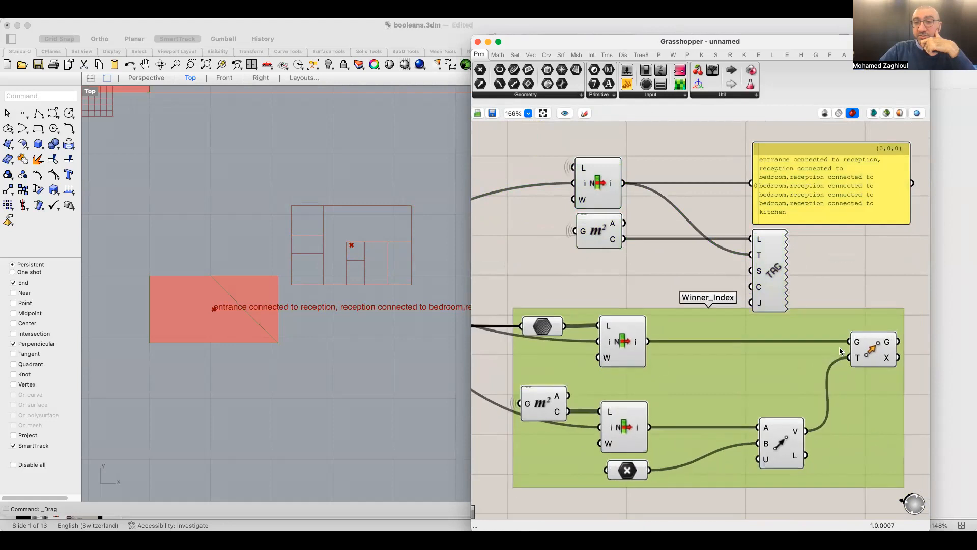
Add the text List Item, Area, panel and Text Tag components to the Winner_Index group
right_drag(895, 417, 878, 429)
drag(850, 303, 527, 147)
drag(911, 475, 411, 152)
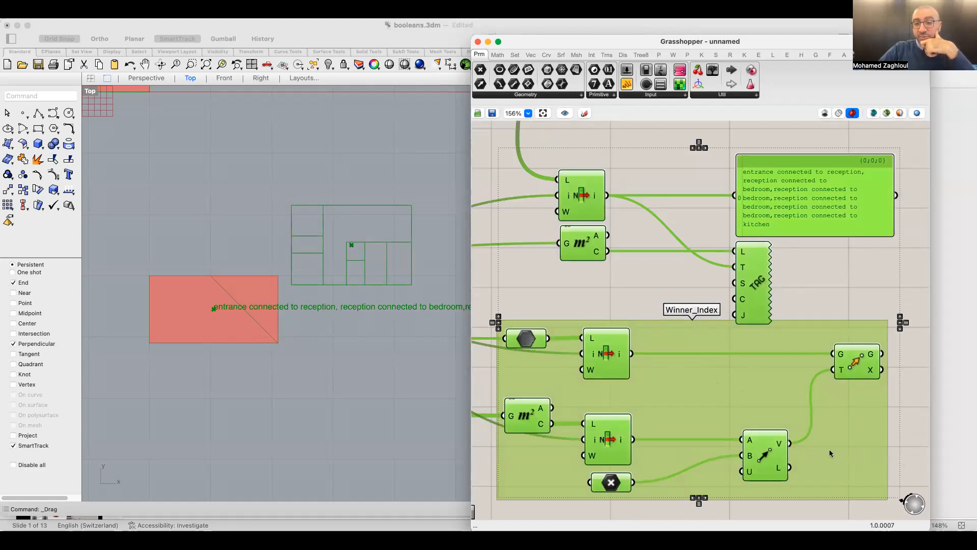
right_click(706, 384)
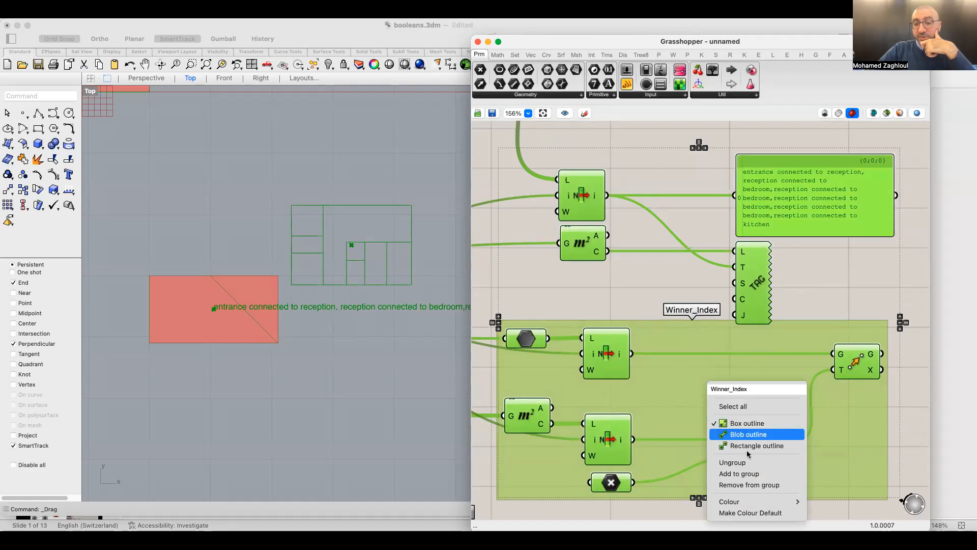
click(755, 474)
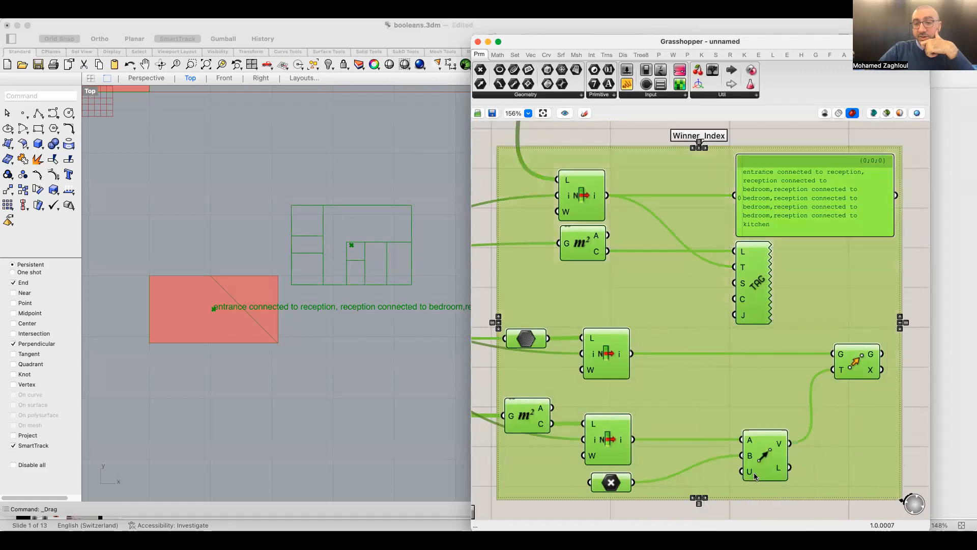
Move the whole Winner_Index group further down the canvas, away from the stacked text panels
scroll(568, 189, down, 4)
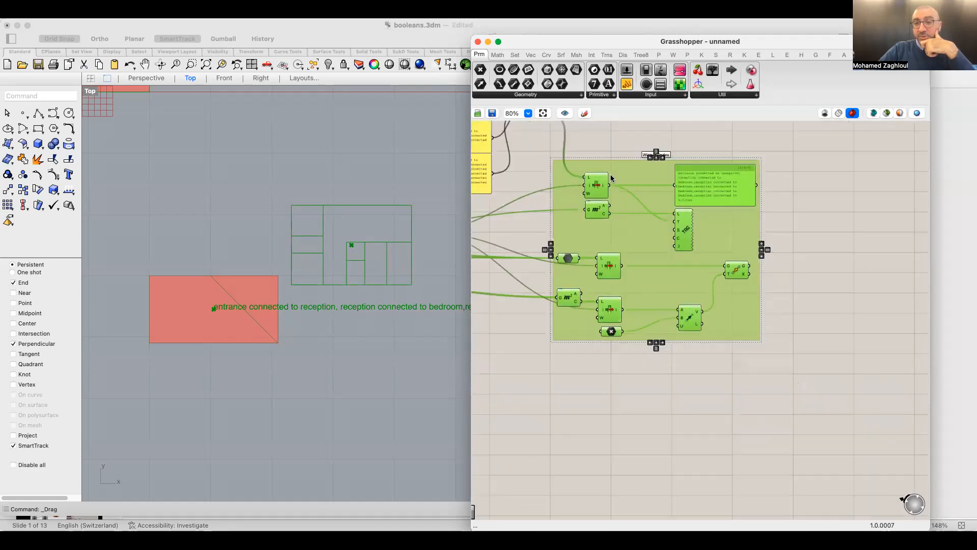
right_drag(561, 297, 692, 302)
scroll(692, 303, down, 4)
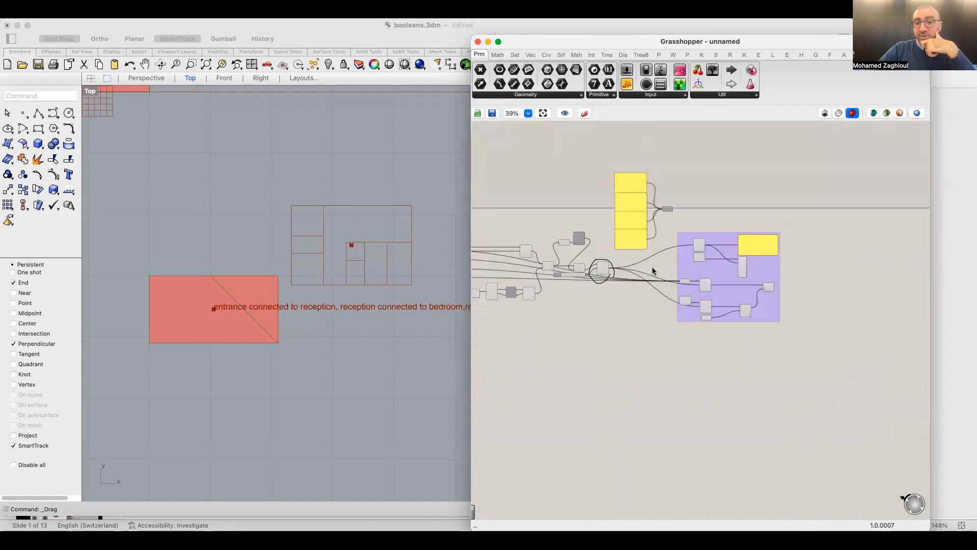
drag(713, 275, 716, 343)
Shift the Text Tag component right so it sits beneath the right part of the connection text panel
scroll(715, 343, up, 10)
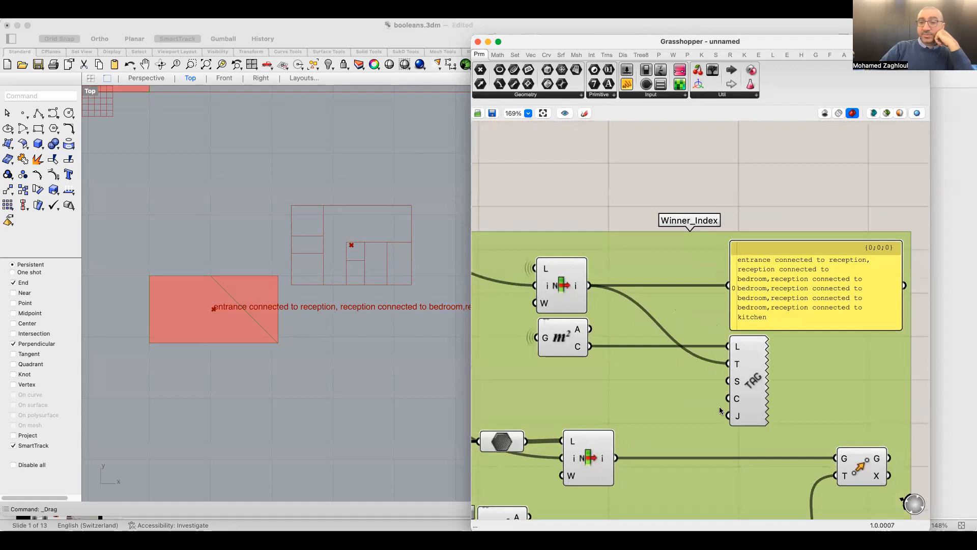
scroll(684, 310, down, 1)
drag(734, 291, 871, 293)
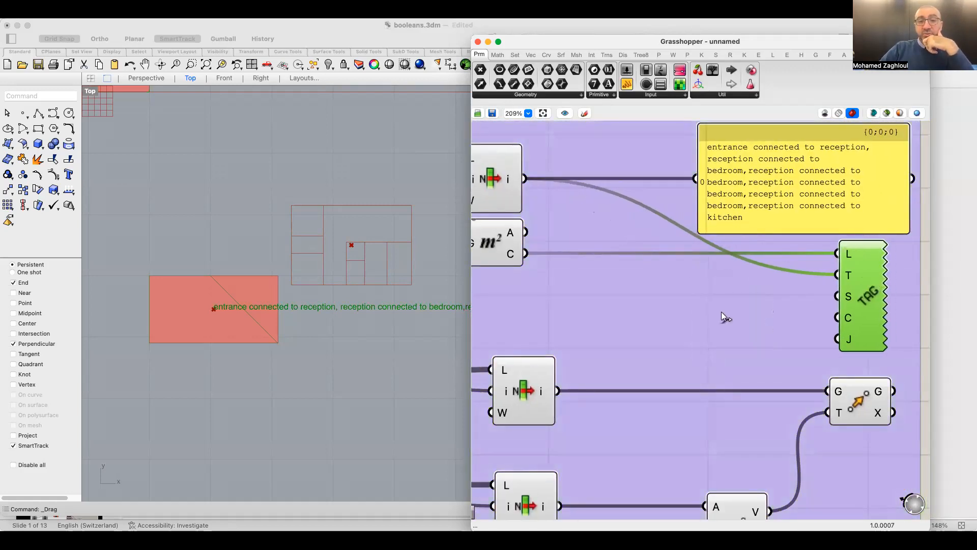
Highlight the connection text panel and the Move component in turn to examine what each shows in the viewport
right_drag(914, 314, 879, 318)
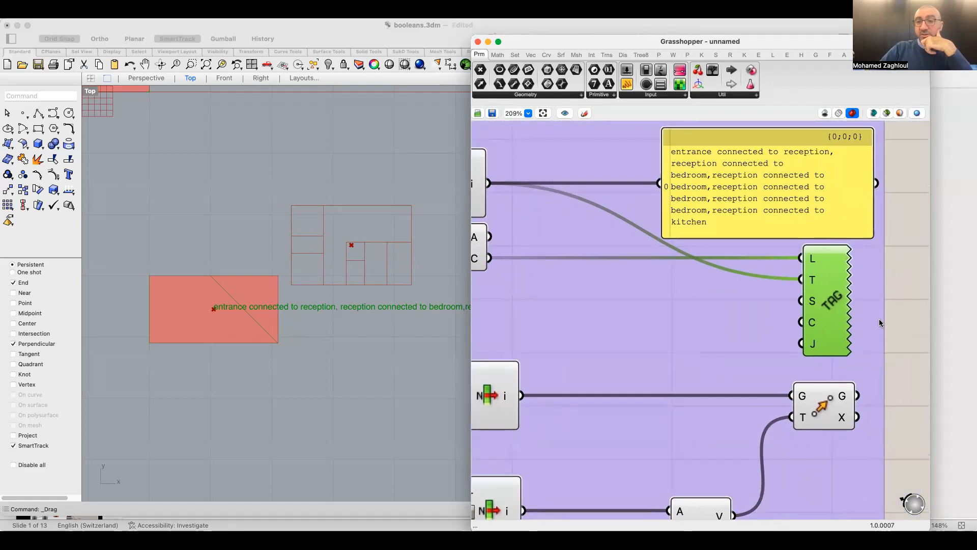
click(741, 175)
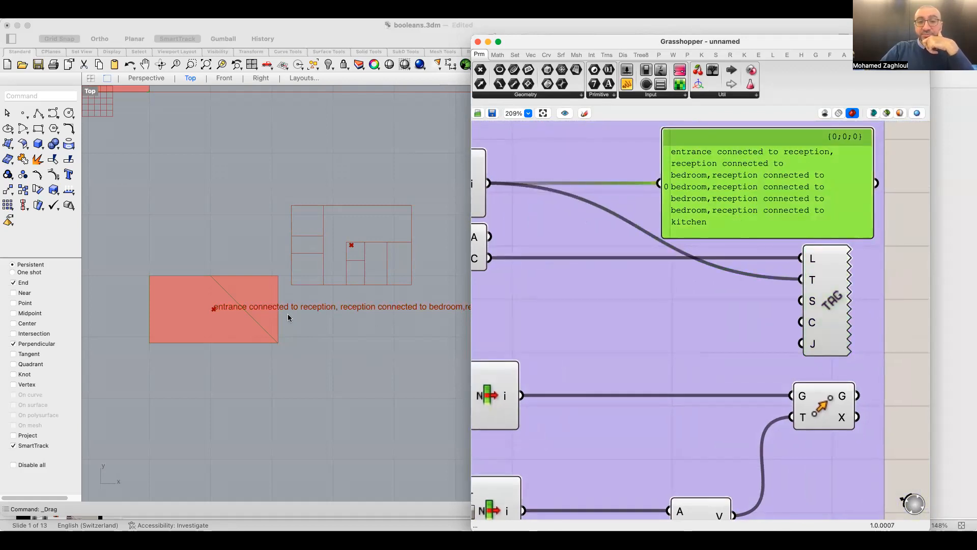
scroll(681, 320, down, 3)
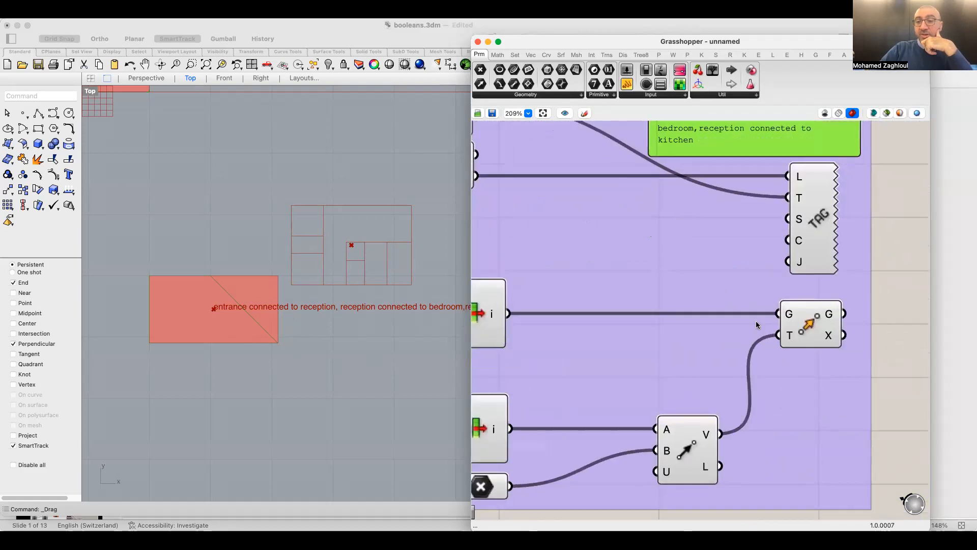
click(820, 325)
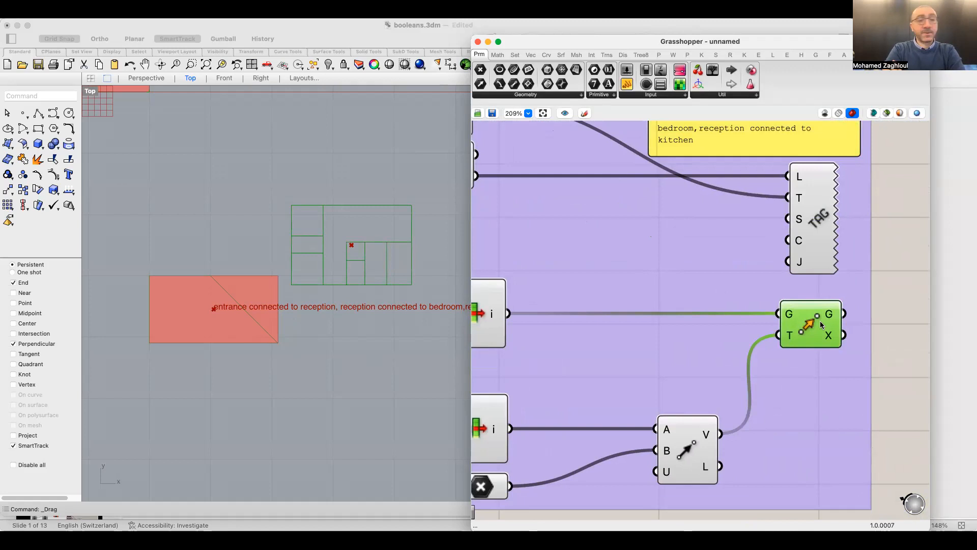
scroll(817, 326, down, 5)
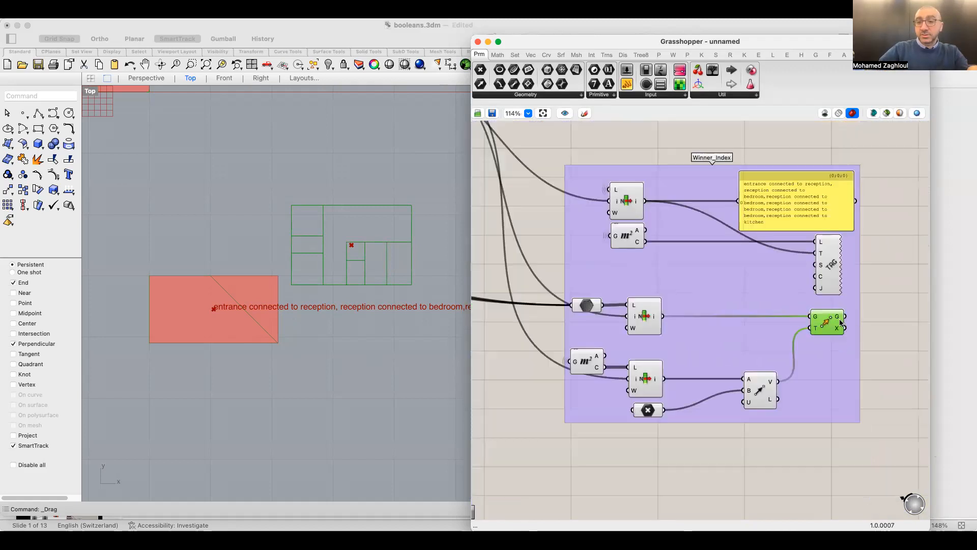
Shift the text List Item and the Area component left to the near edge of the Winner_Index group
scroll(707, 305, left, 2)
drag(687, 212, 653, 213)
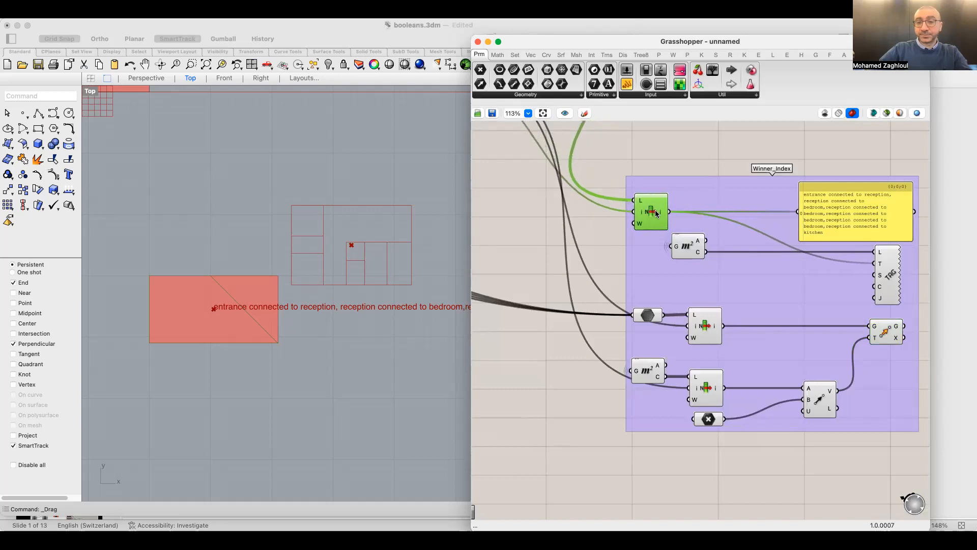
drag(686, 250, 651, 250)
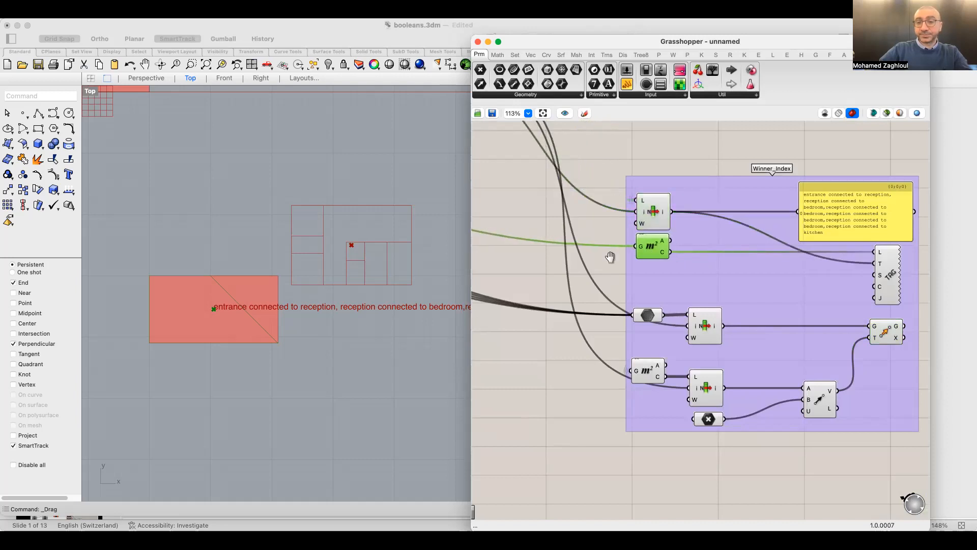
Move the four connection text panels and their Text parameter directly beneath the four proposal inputs at the start of the definition
scroll(661, 254, down, 5)
scroll(696, 292, up, 4)
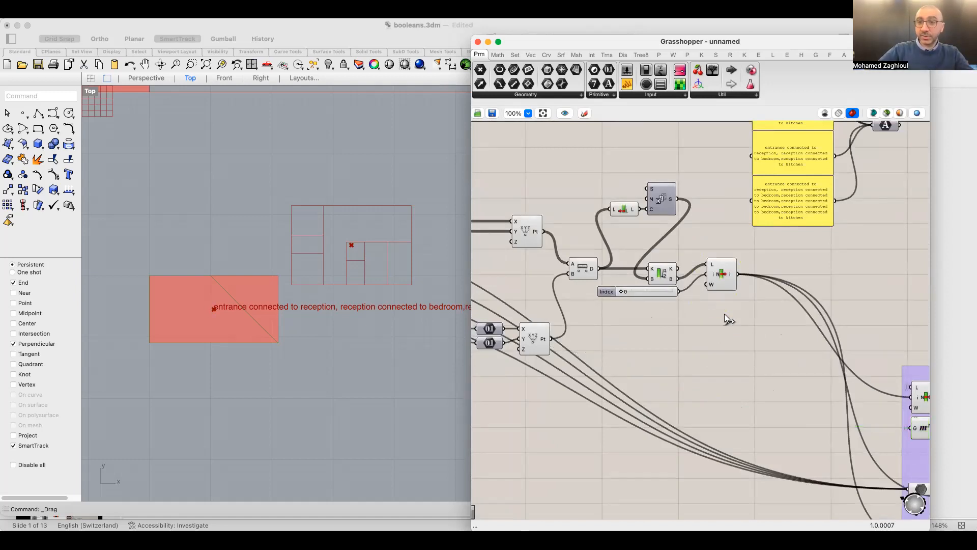
mouse_move(829, 242)
right_down()
mouse_move(817, 300)
mouse_move(771, 396)
right_up()
drag(839, 348, 709, 198)
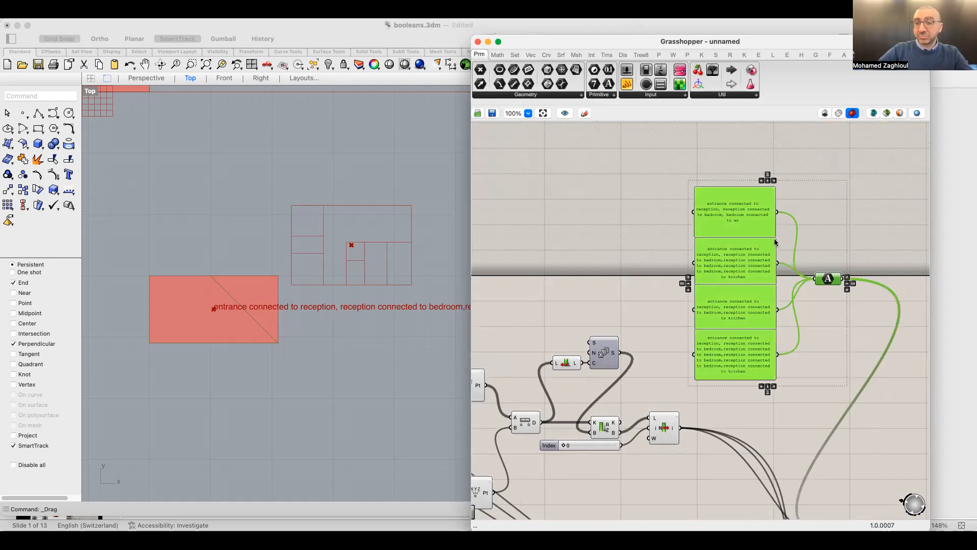
scroll(784, 244, up, 2)
scroll(766, 228, up, 2)
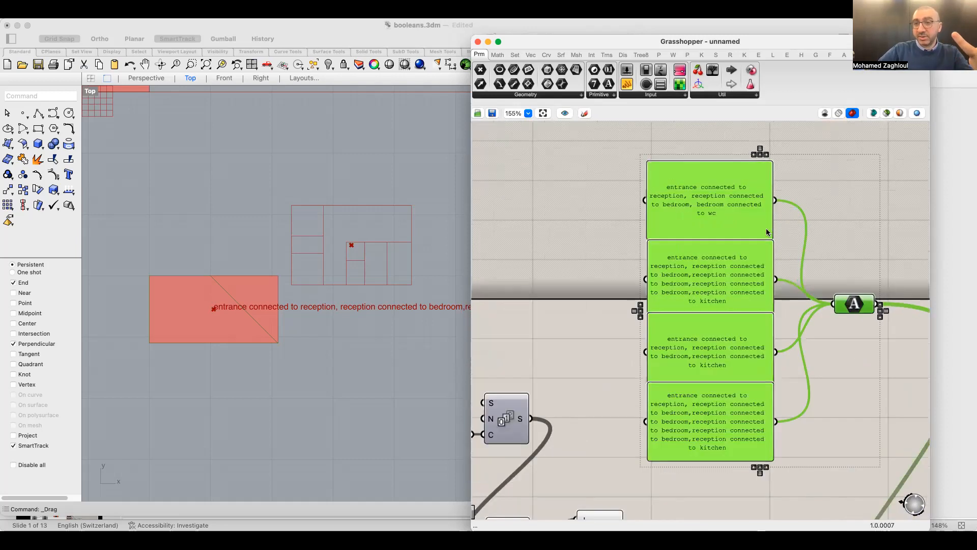
scroll(765, 228, up, 1)
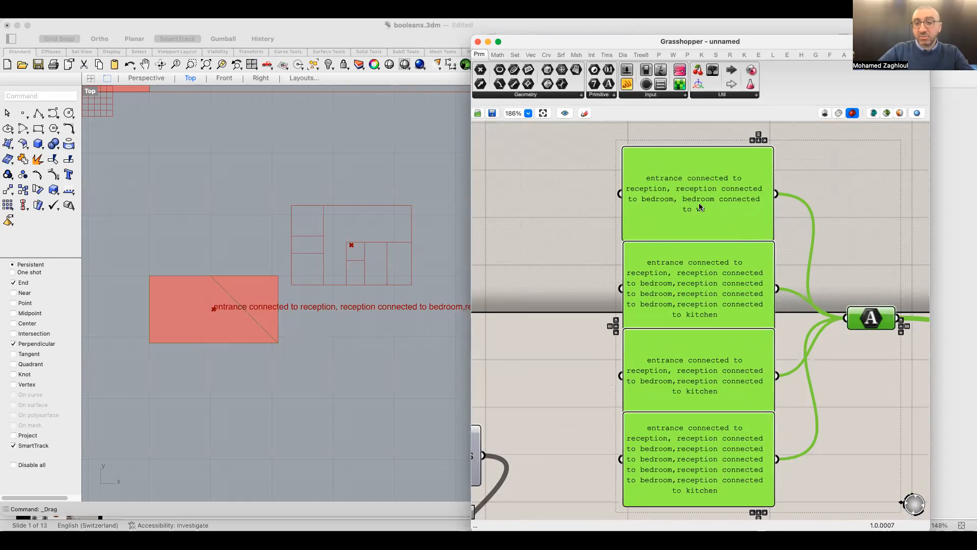
scroll(686, 198, up, 1)
scroll(686, 198, up, 1)
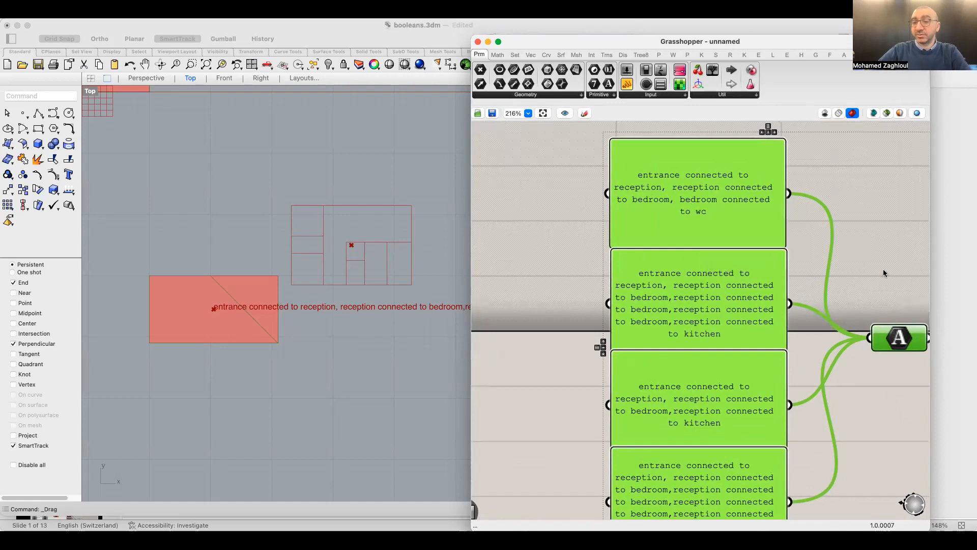
scroll(883, 273, down, 10)
right_drag(882, 262, 709, 388)
drag(708, 388, 622, 331)
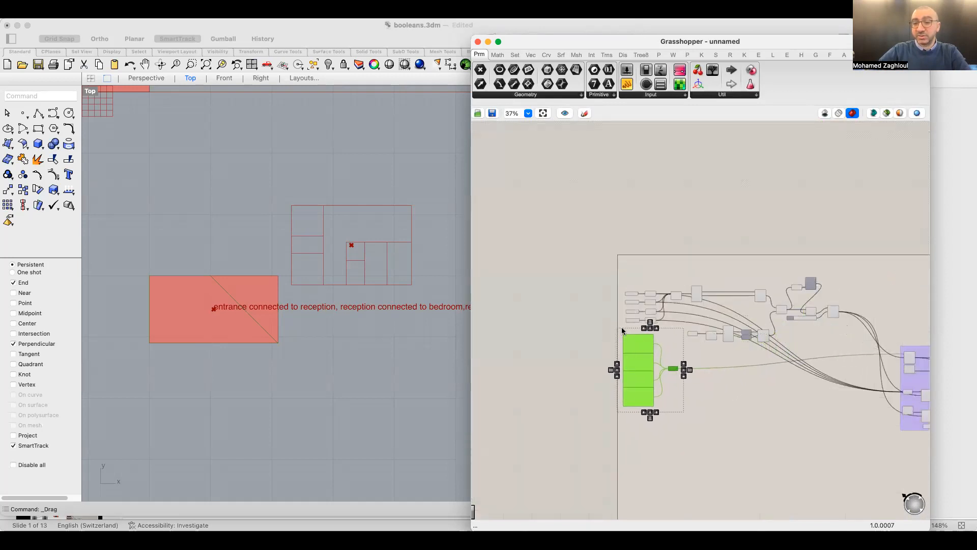
Nudge the proposals' Bounding Box slightly right and bring the Text parameter closer to its four connection panels
scroll(631, 332, up, 8)
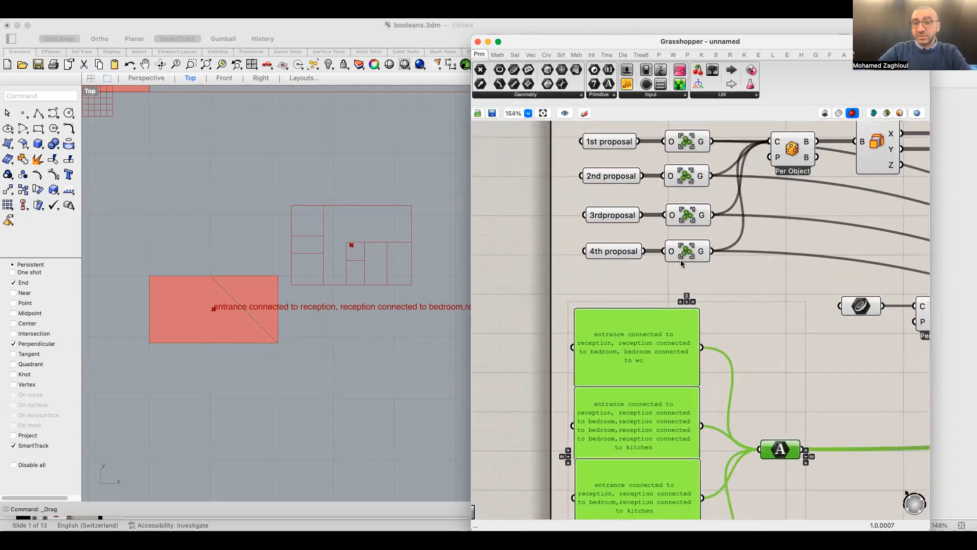
mouse_move(679, 292)
right_down()
mouse_move(681, 254)
mouse_move(681, 290)
right_up()
scroll(701, 271, down, 1)
scroll(681, 288, down, 1)
click(761, 258)
drag(794, 152, 805, 151)
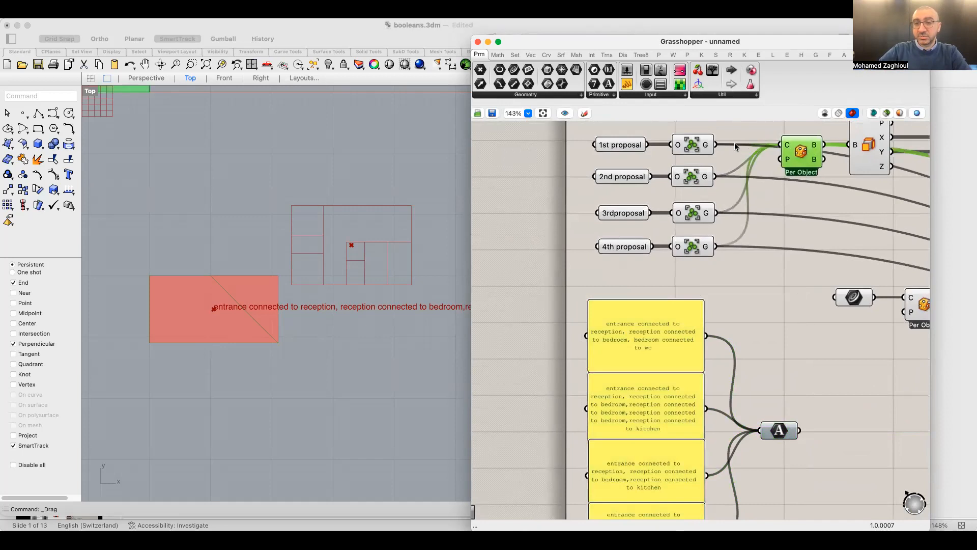
drag(780, 430, 758, 442)
Group the four proposals, their geometry components, the connection text panels and the Text parameter, and name the group Inputs
right_drag(750, 388, 767, 345)
scroll(763, 425, down, 1)
scroll(783, 486, down, 1)
drag(789, 492, 610, 162)
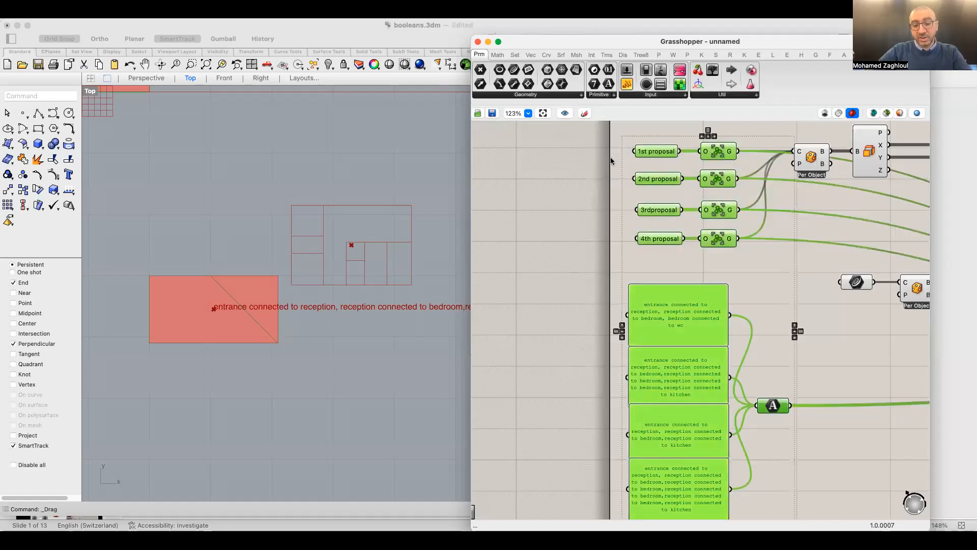
key(ctrl+g)
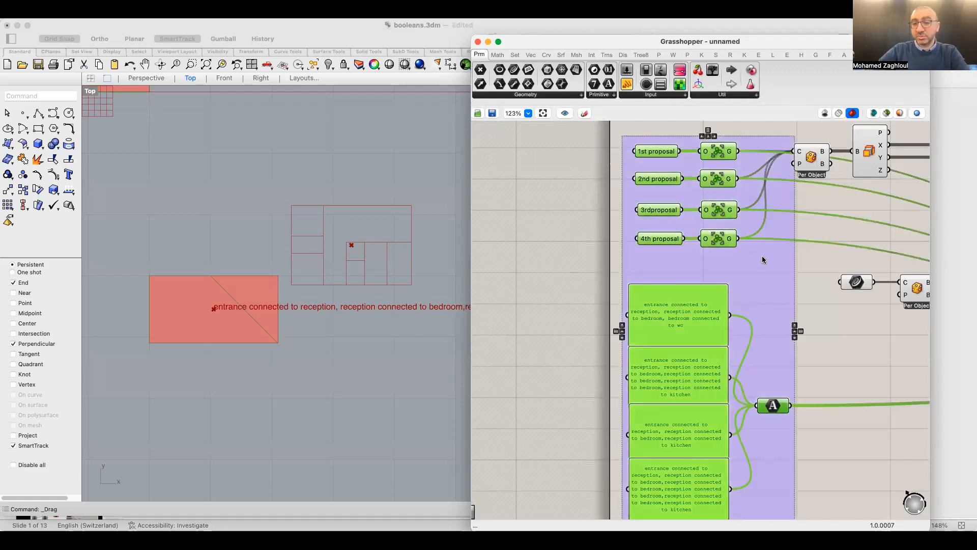
right_click(738, 276)
text(Inputs)
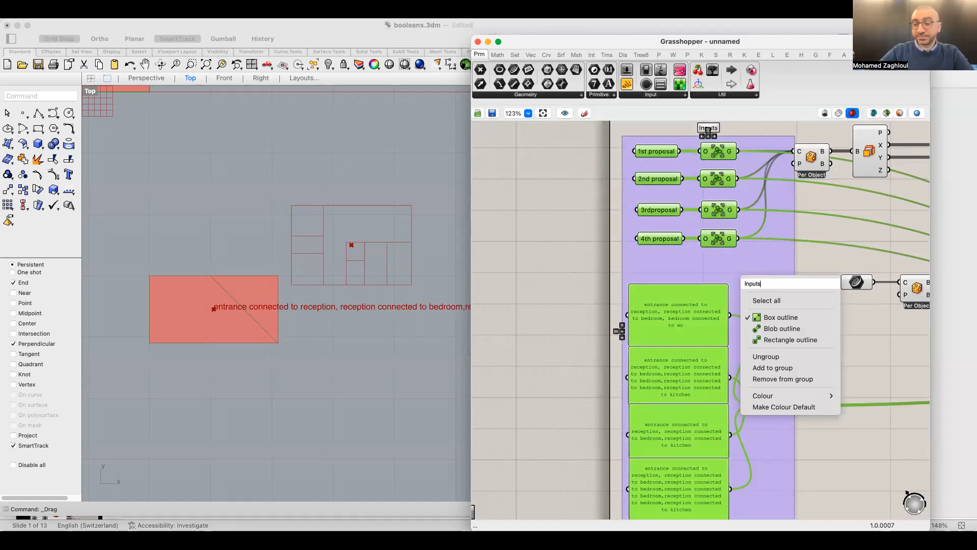
click(837, 233)
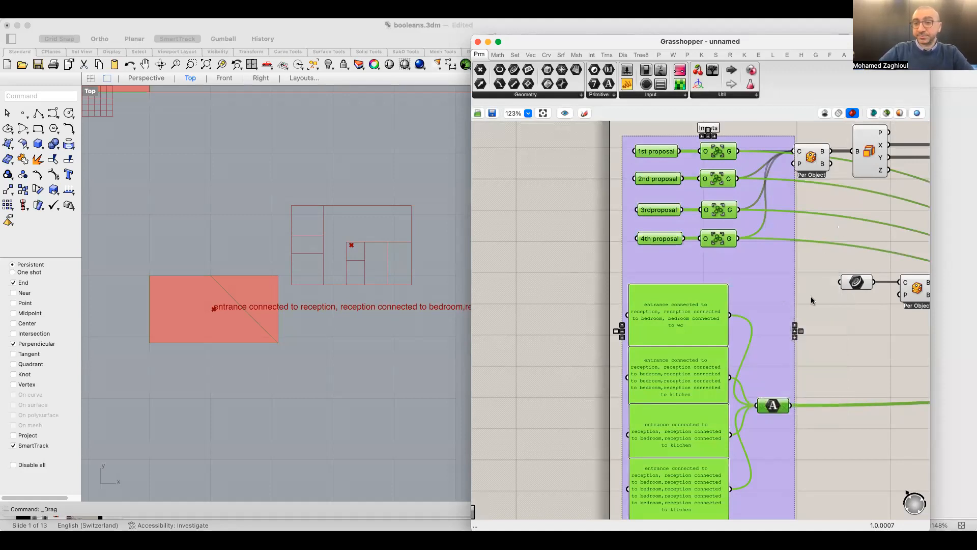
Move the boundary Curve, Bounding Box, Deconstruct Box, Number parameters and Construct Point below the Inputs group
click(790, 306)
right_drag(789, 308, 559, 381)
scroll(559, 380, down, 1)
drag(821, 447, 602, 331)
drag(709, 367, 683, 419)
scroll(719, 305, down, 5)
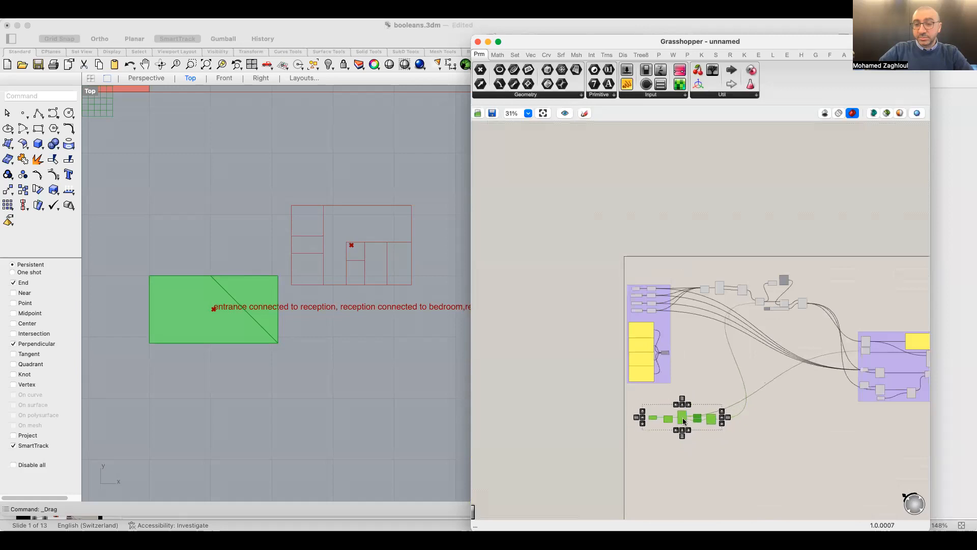
Group the boundary Curve chain through Construct Point and shift the new group slightly down and left
scroll(679, 426, up, 3)
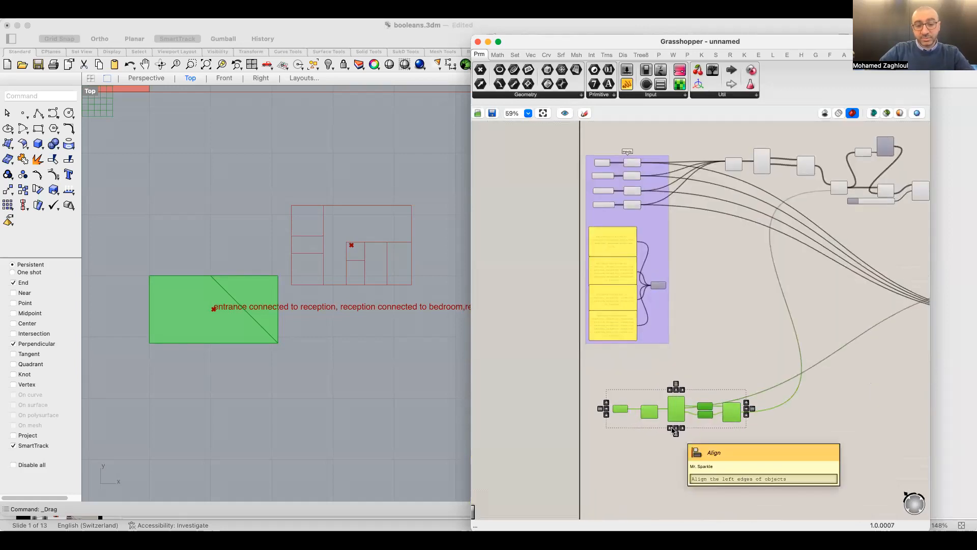
key(ctrl+g)
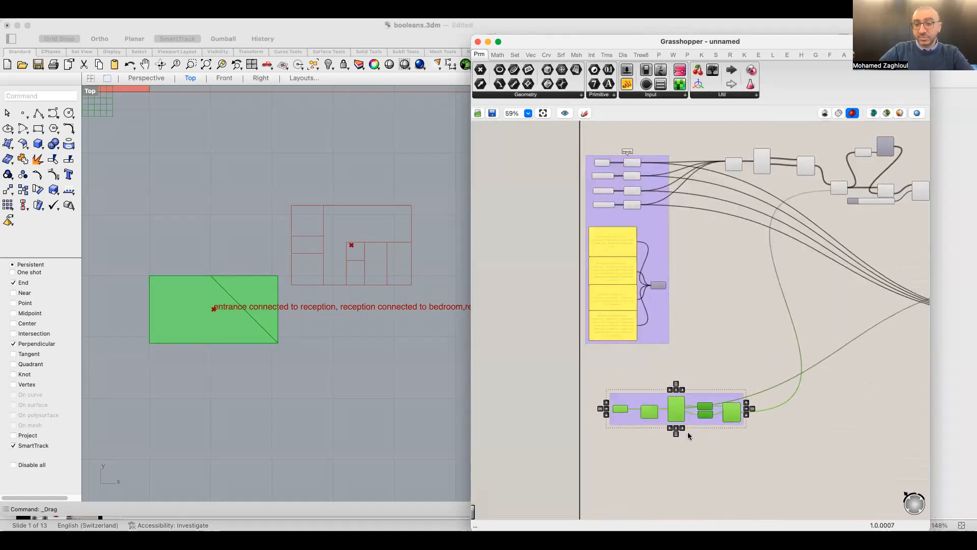
scroll(676, 435, up, 2)
scroll(731, 325, up, 4)
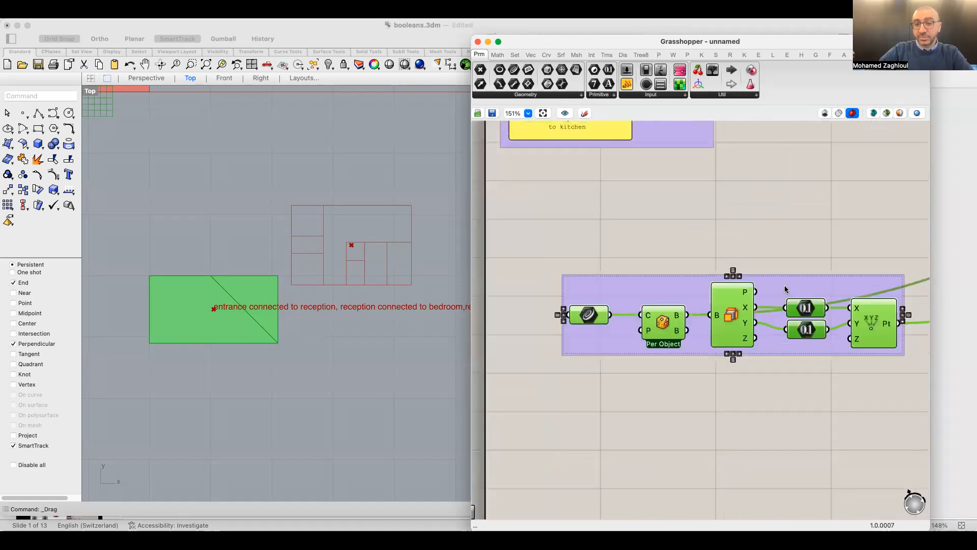
click(742, 320)
click(551, 344)
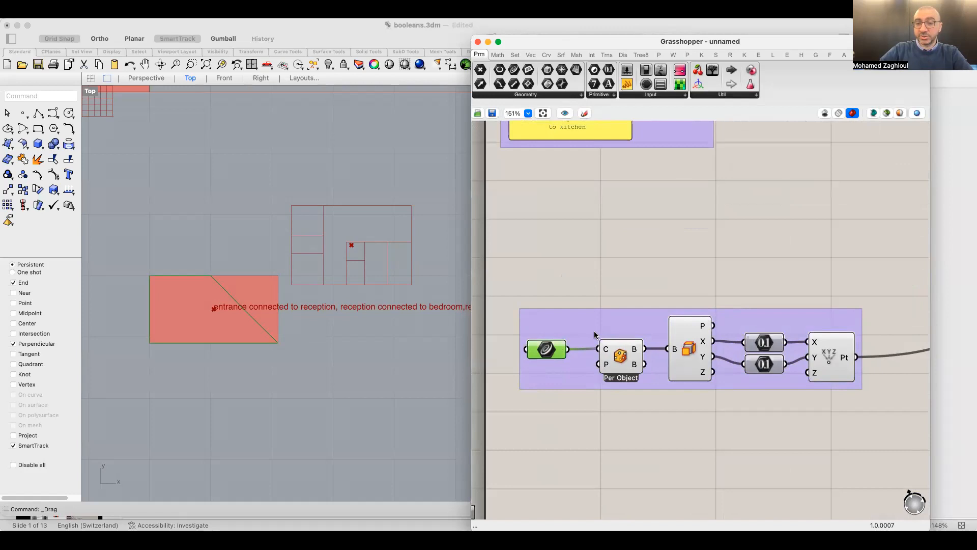
Remove the Bounding Box, Deconstruct Box, Number parameters and Construct Point from the boundary group, leaving only the Curve parameter
scroll(601, 303, down, 1)
drag(894, 289, 533, 488)
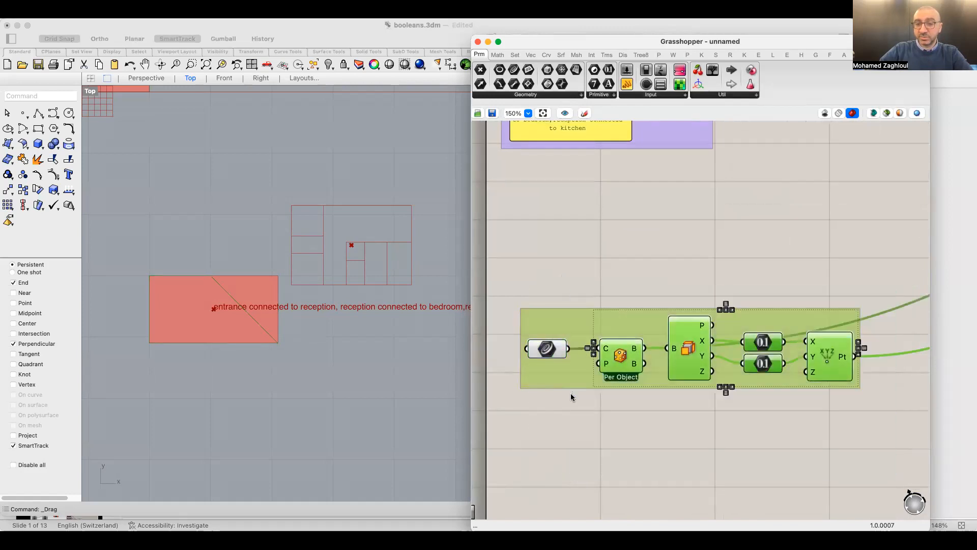
right_click(585, 329)
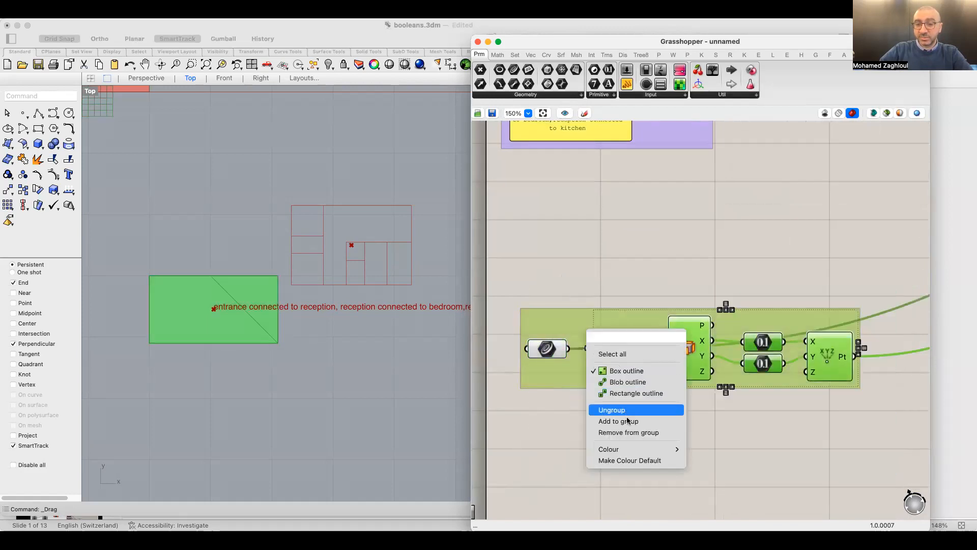
click(629, 432)
click(586, 388)
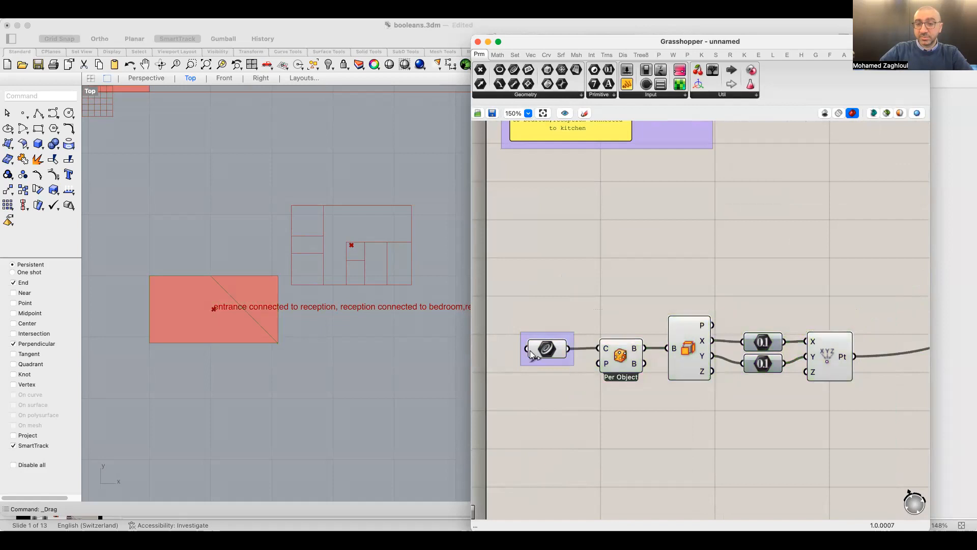
Name the group around the boundary Curve parameter Question
scroll(532, 355, up, 8)
drag(716, 324, 656, 323)
right_click(656, 323)
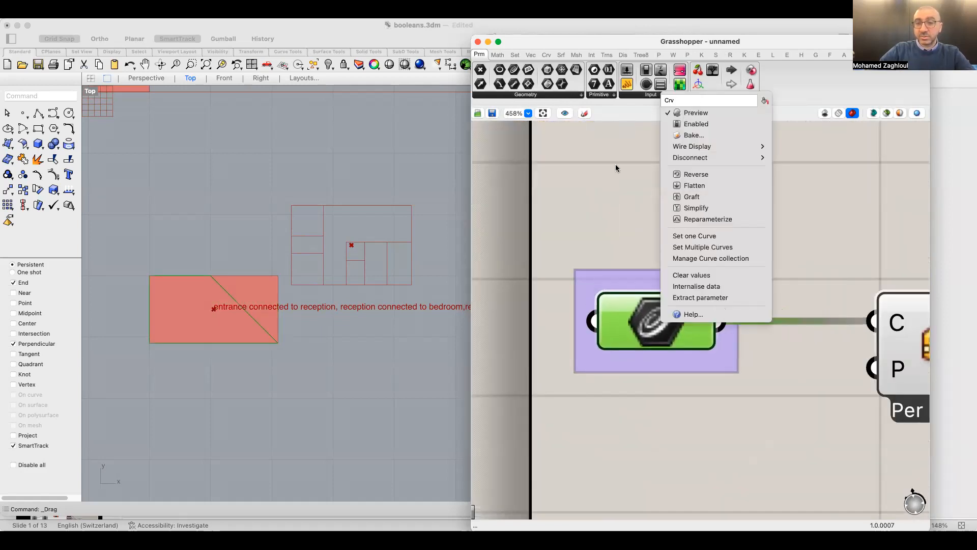
right_click(640, 274)
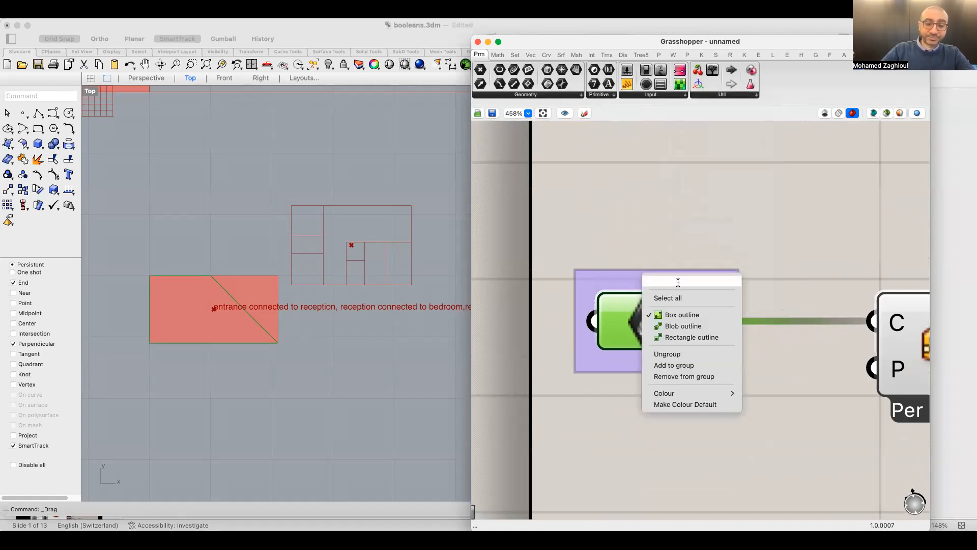
text(Question)
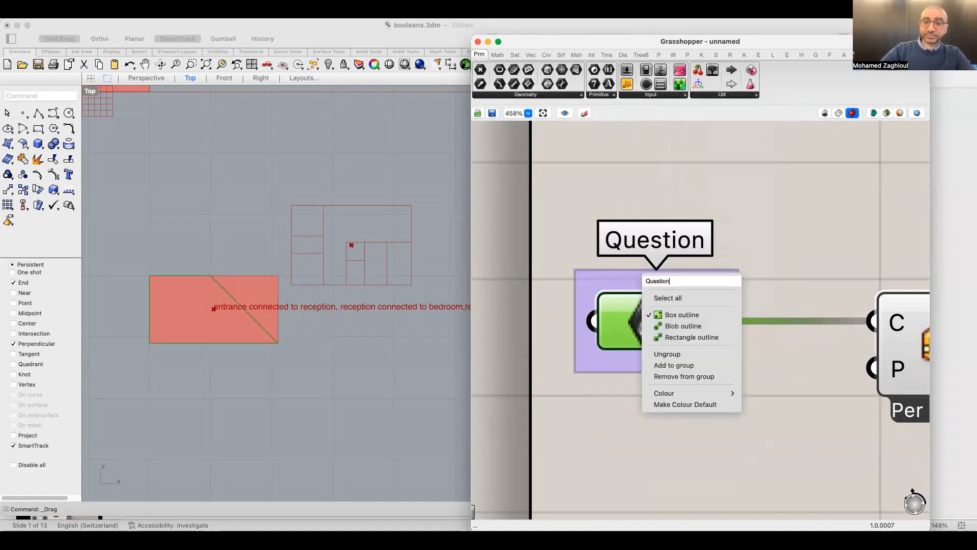
key(Return)
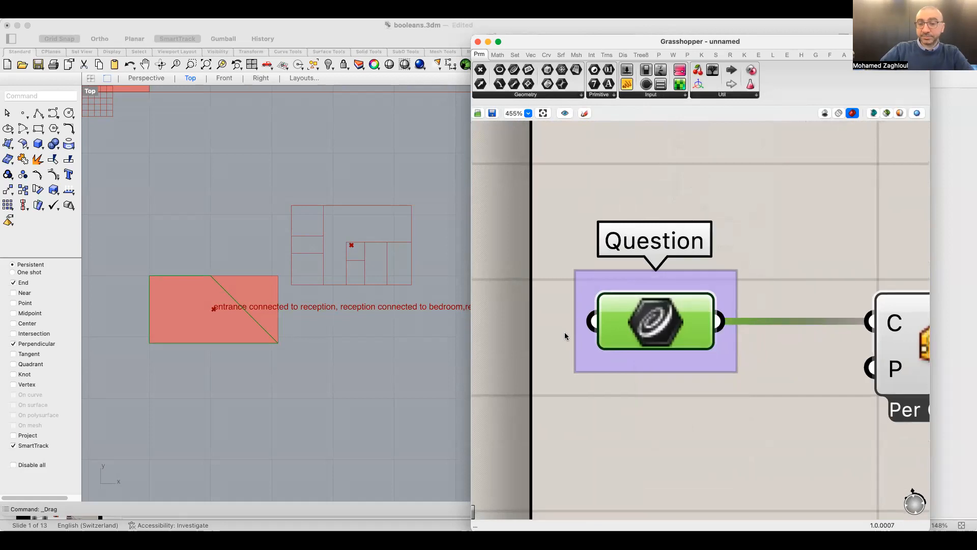
Move the Bounding Box, Deconstruct Box, Number parameters and Construct Point right, well clear of the Question group
scroll(564, 332, down, 5)
scroll(621, 338, down, 2)
drag(610, 277, 858, 420)
scroll(583, 301, down, 2)
drag(716, 322, 823, 324)
Highlight the Curve parameter in the Question group to examine its boundary in the Rhino viewport
click(573, 313)
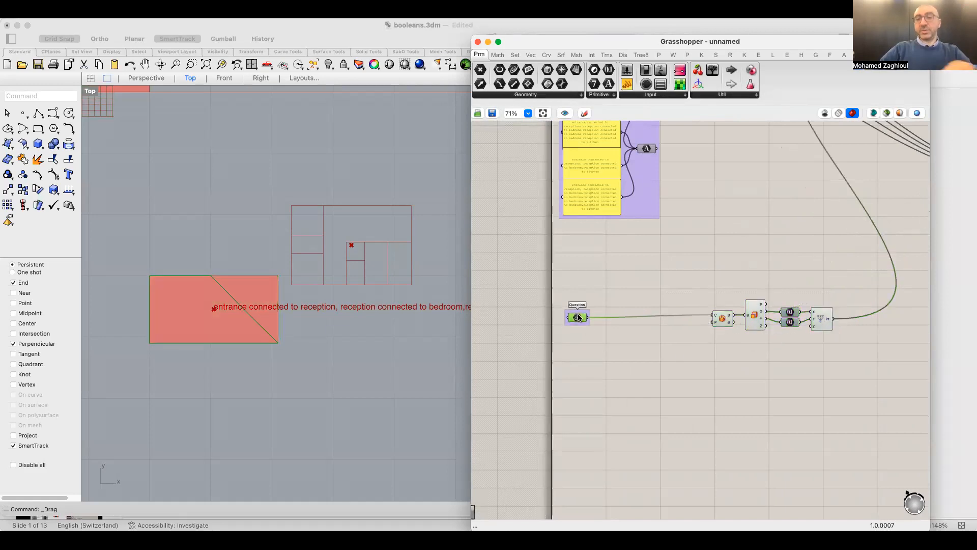
scroll(575, 315, up, 5)
click(246, 290)
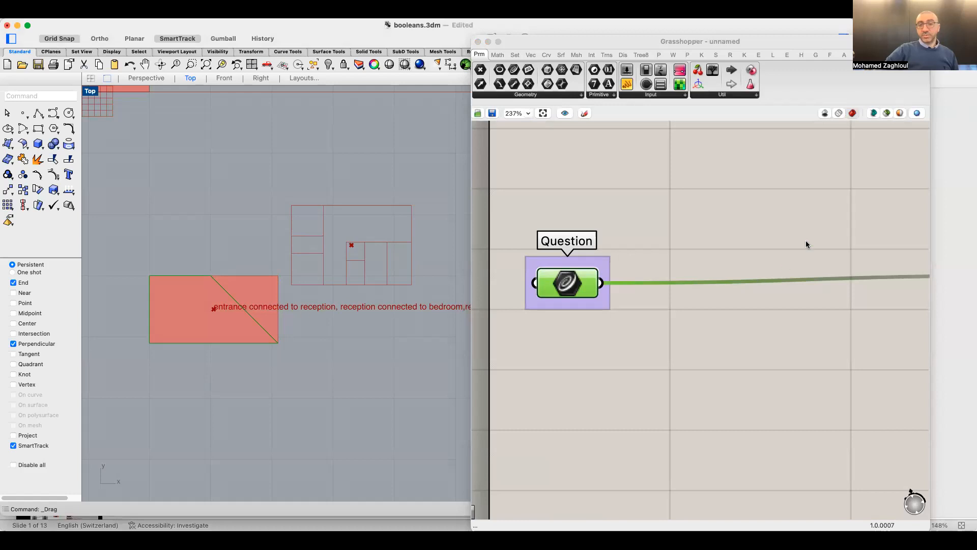
scroll(723, 260, down, 10)
Highlight the Question curve's Bounding Box, Deconstruct Box, Number parameters and Construct Point to examine their geometry in the Rhino viewport
click(651, 248)
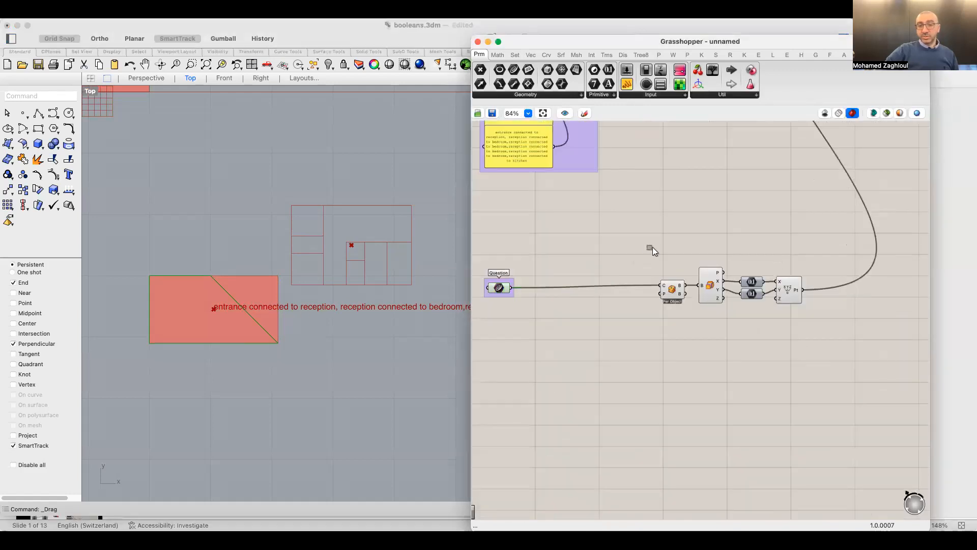
drag(652, 246, 817, 358)
right_click(642, 229)
click(685, 249)
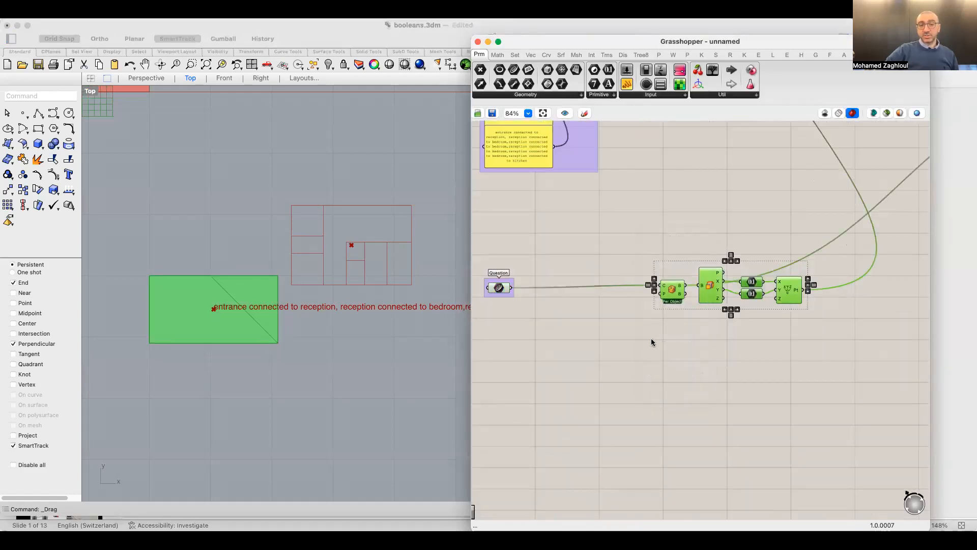
click(649, 341)
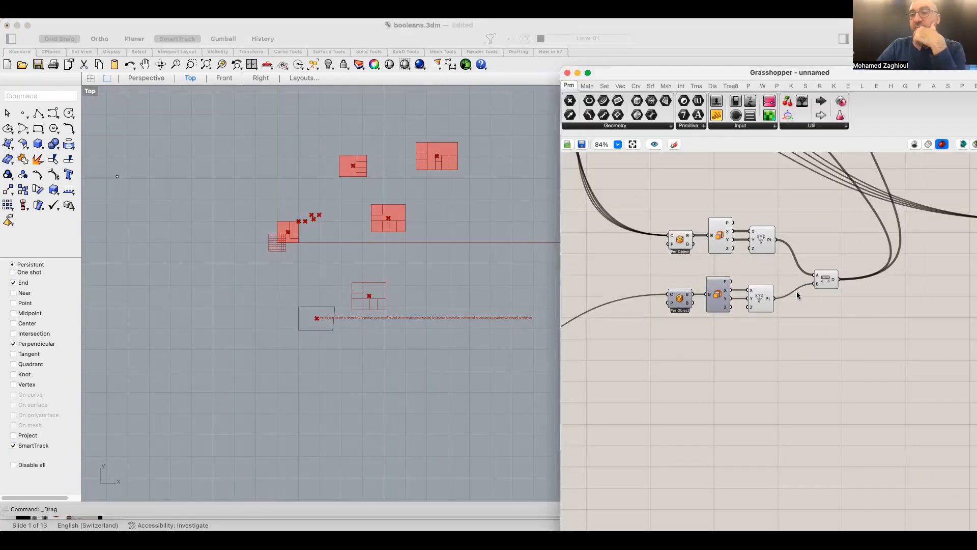
Group both Bounding Box, Deconstruct Box and Construct Point chains together with the Distance component they feed
drag(851, 336, 637, 224)
scroll(753, 247, up, 2)
mouse_move(775, 239)
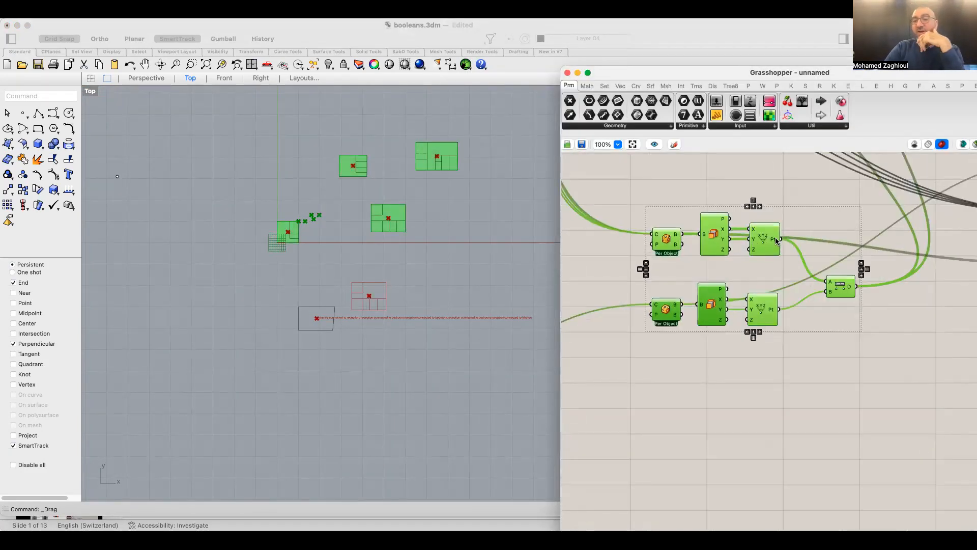
scroll(776, 240, up, 1)
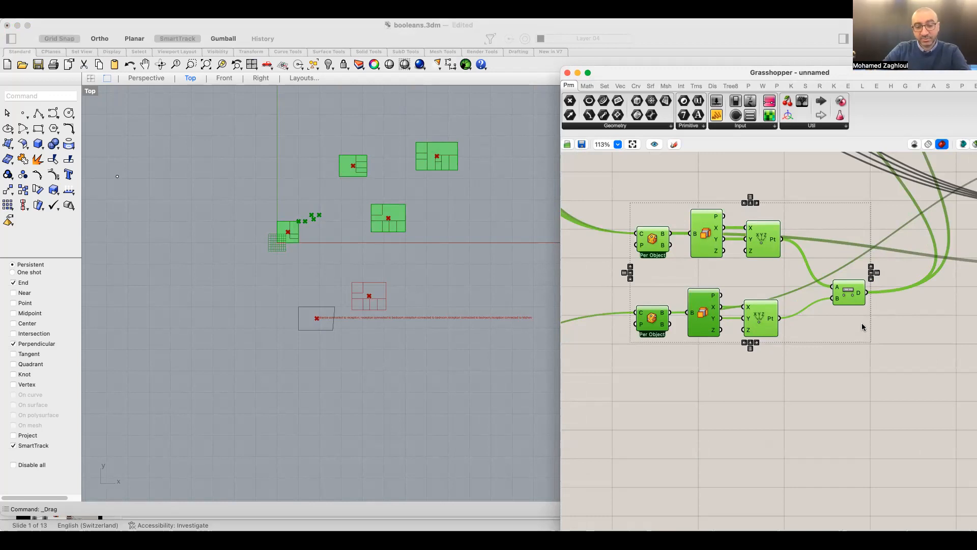
key(super+g)
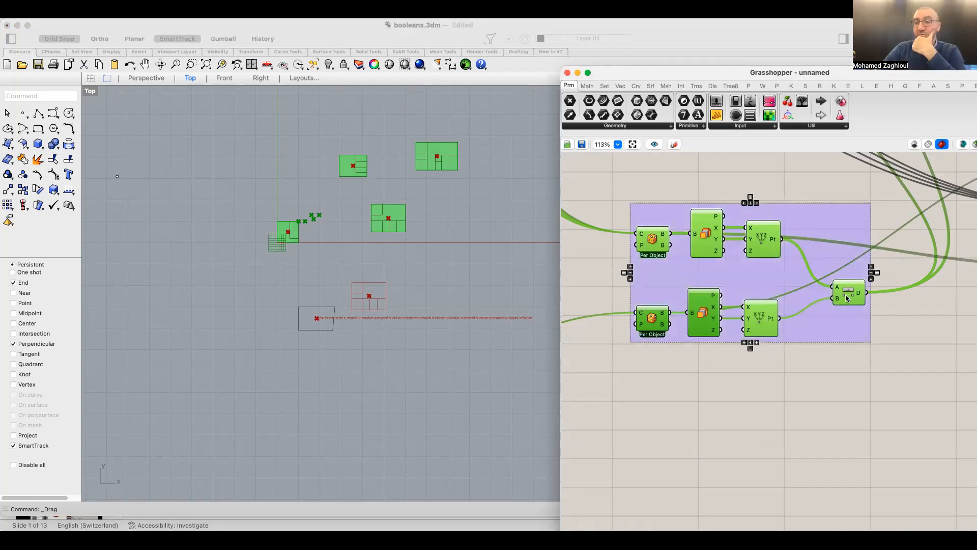
drag(847, 267, 864, 304)
scroll(864, 305, down, 5)
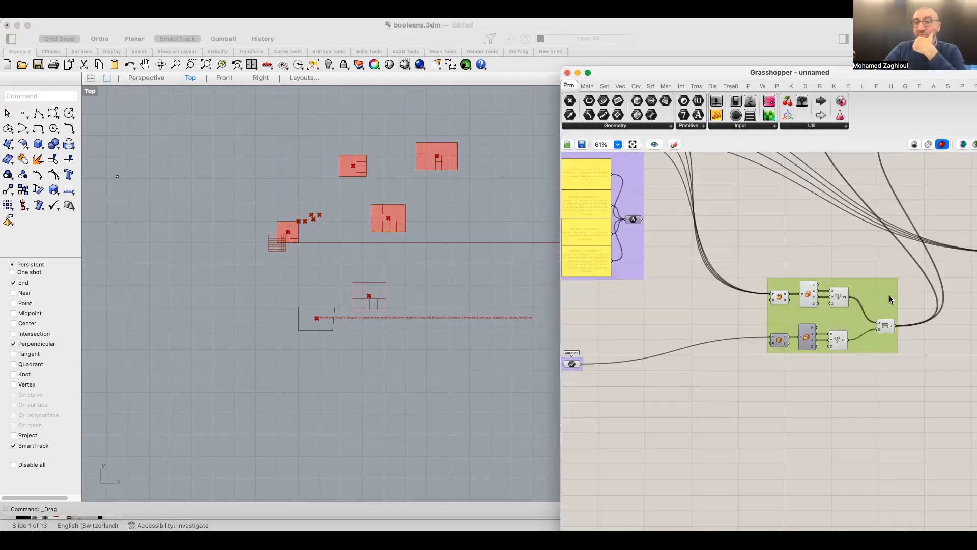
Move the Question group down, well below the text panels of the Inputs group
scroll(828, 301, down, 1)
right_drag(828, 301, 827, 312)
drag(589, 370, 600, 417)
right_drag(647, 356, 659, 382)
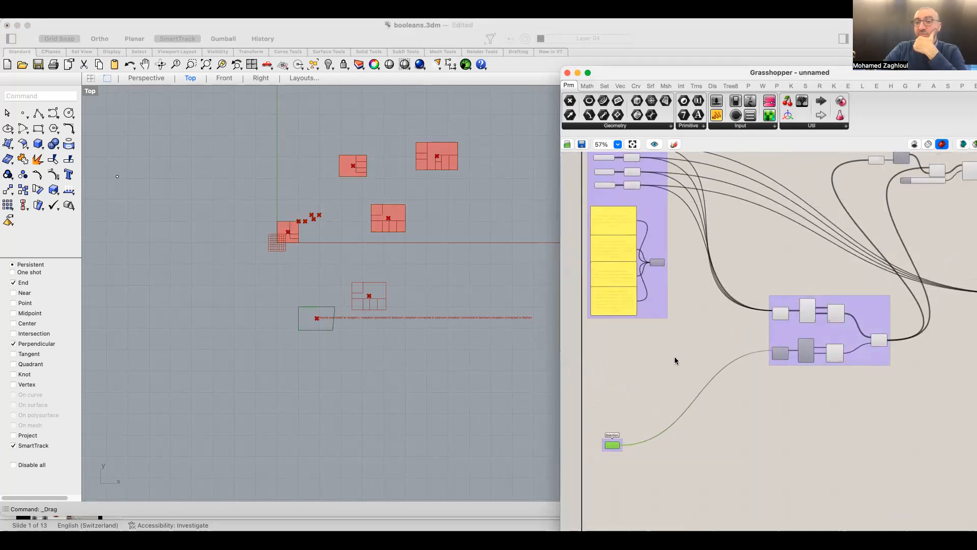
scroll(676, 356, down, 1)
drag(678, 410, 554, 171)
drag(656, 461, 573, 512)
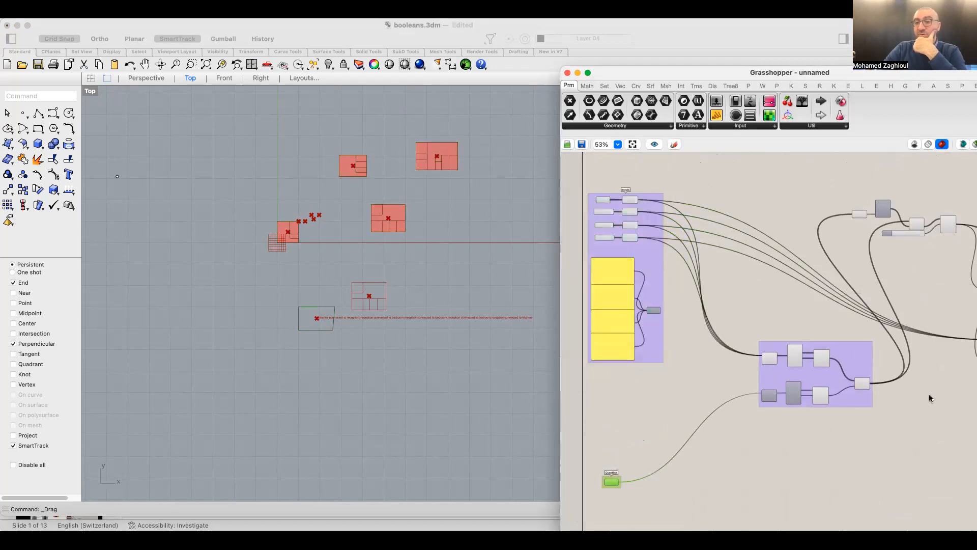
Move the List Length, Series, Sort List, Index slider and List Item components down, closer to the height of the distance group
scroll(894, 372, up, 8)
click(812, 337)
scroll(682, 316, down, 10)
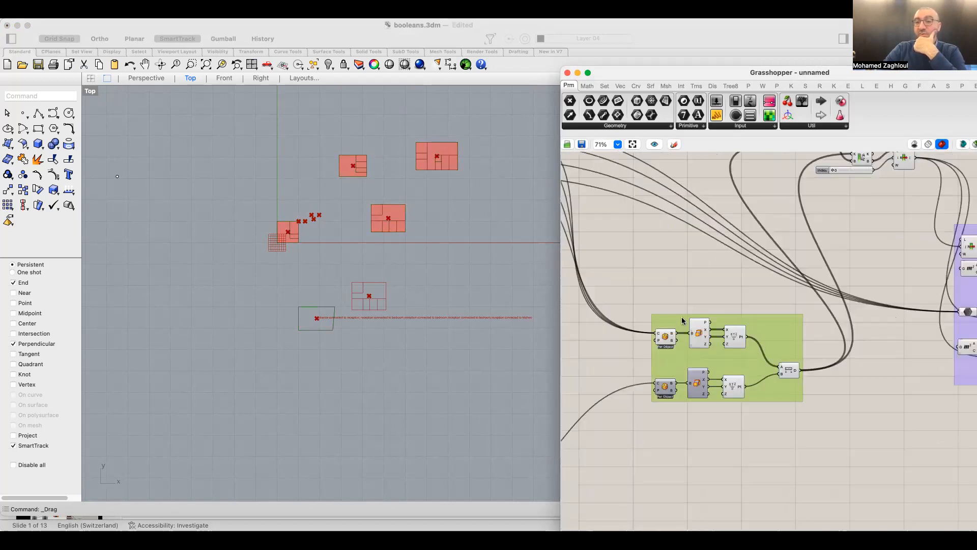
scroll(741, 278, up, 5)
drag(816, 270, 677, 186)
drag(799, 223, 799, 298)
right_drag(794, 341, 685, 321)
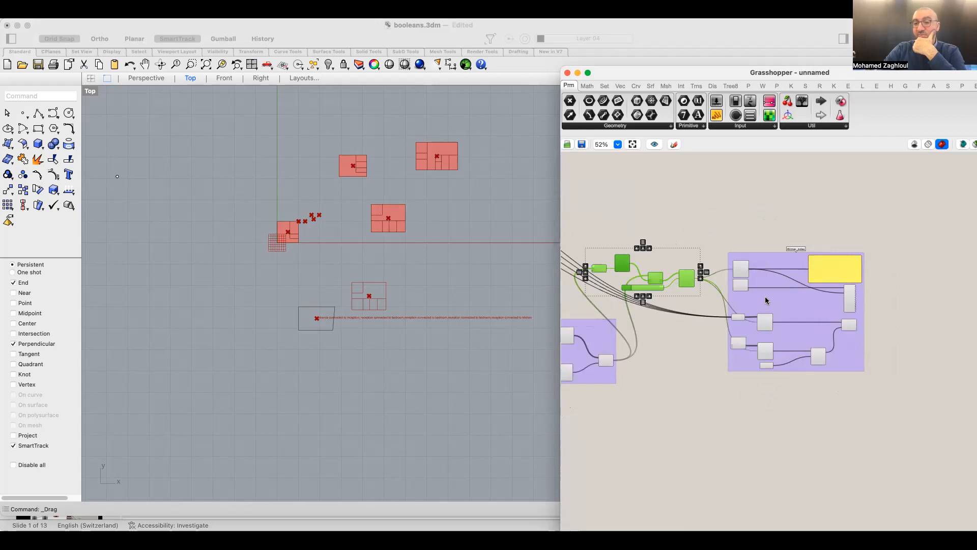
Shift the Winner_Index group right and place the sorting components in the gap directly after the distance group
drag(748, 299, 934, 300)
drag(754, 309, 660, 347)
scroll(679, 357, up, 1)
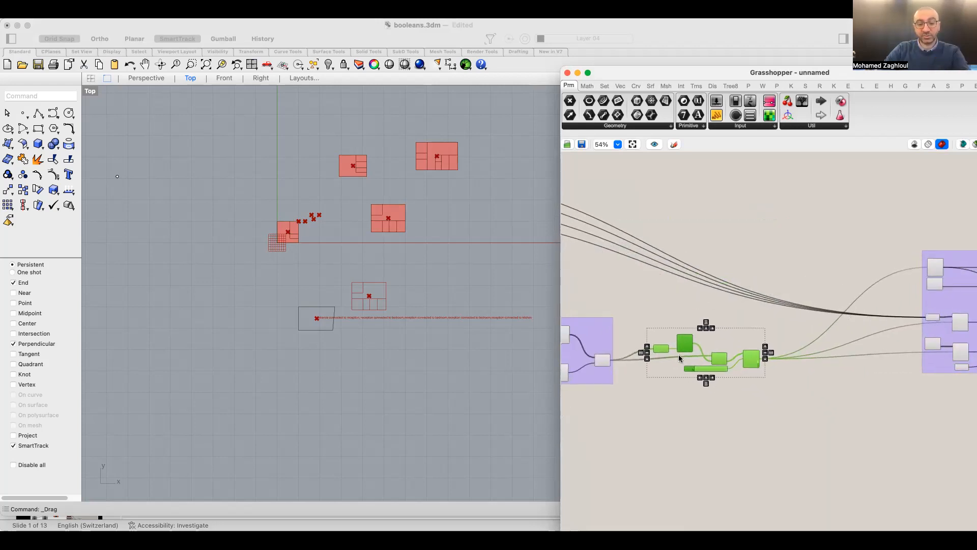
Group the List Length, Series, Sort List, Index slider and List Item components, and inspect the Sort List's Keys input
key(ctrl+g)
scroll(686, 385, up, 5)
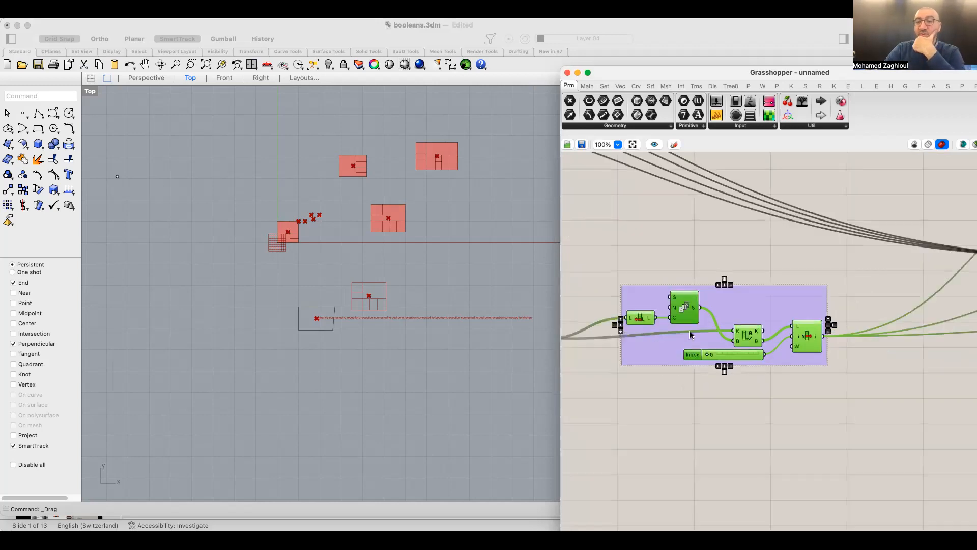
scroll(687, 336, up, 3)
mouse_move(776, 332)
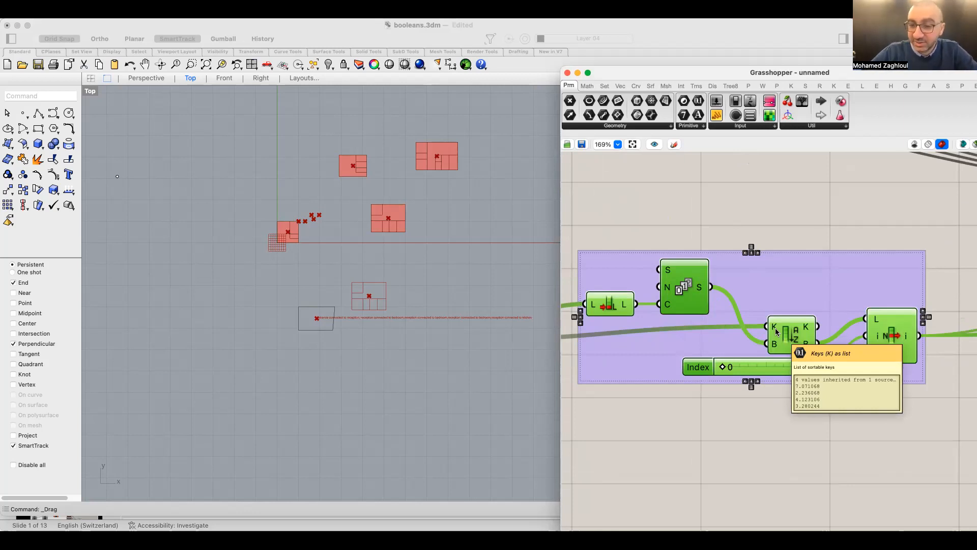
scroll(833, 196, down, 5)
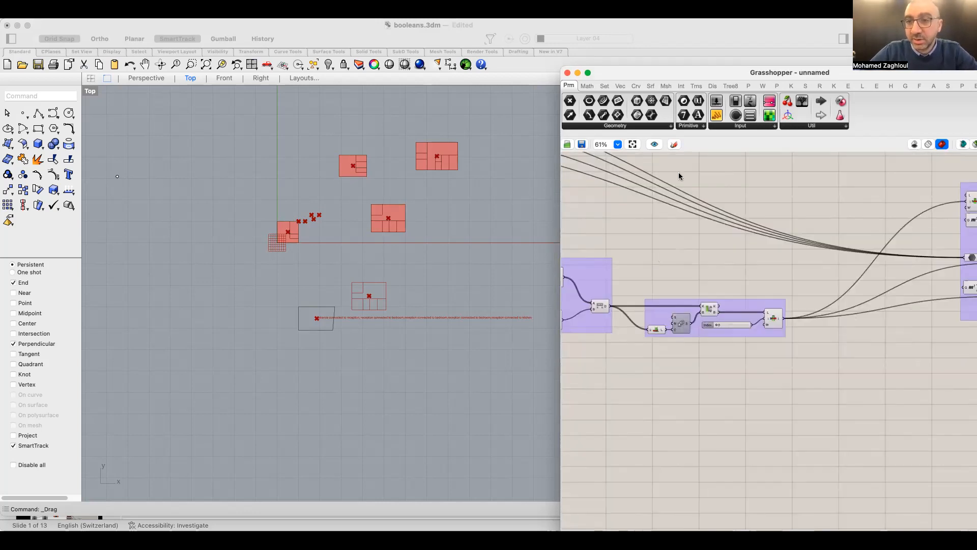
Maximize the definition window and move the Winner_Index group up and left, level with the Inputs group
double_click(704, 73)
right_drag(651, 206, 774, 218)
scroll(676, 239, down, 2)
right_drag(672, 243, 762, 284)
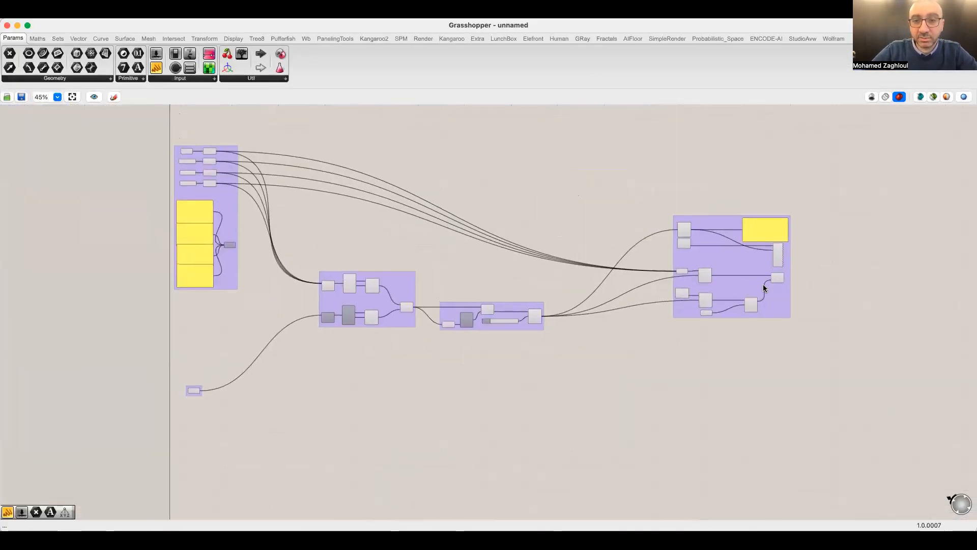
drag(720, 253, 660, 171)
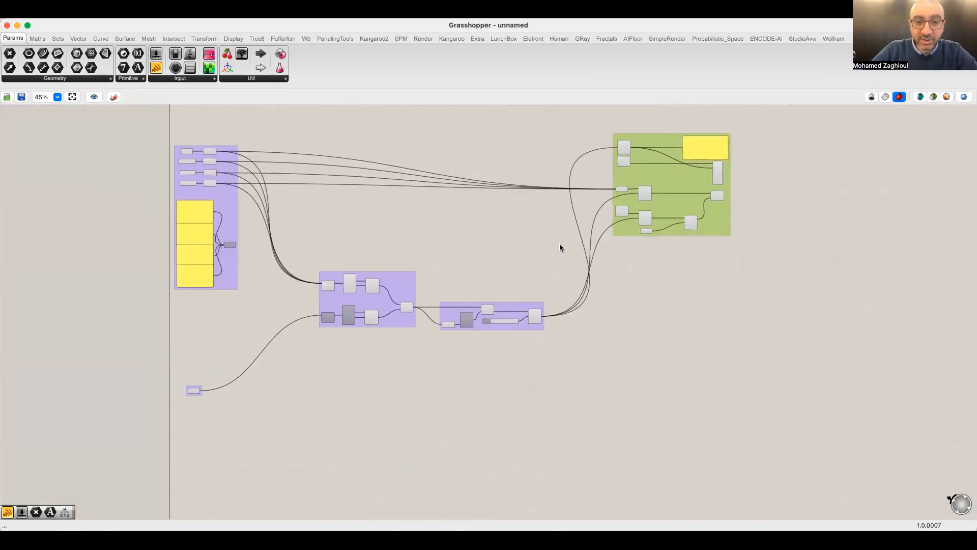
Move the Question group up so it sits just beneath the Inputs group
drag(194, 390, 191, 342)
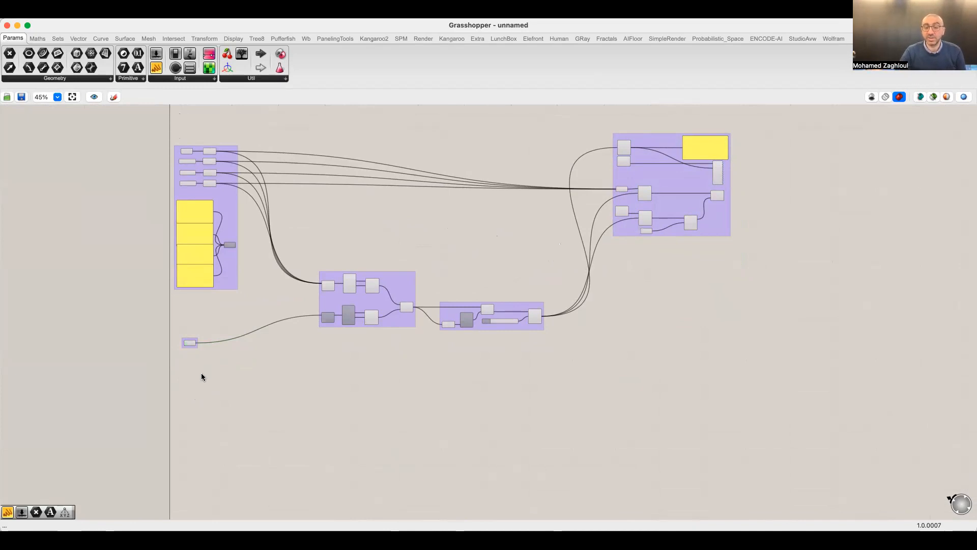
scroll(358, 312, up, 3)
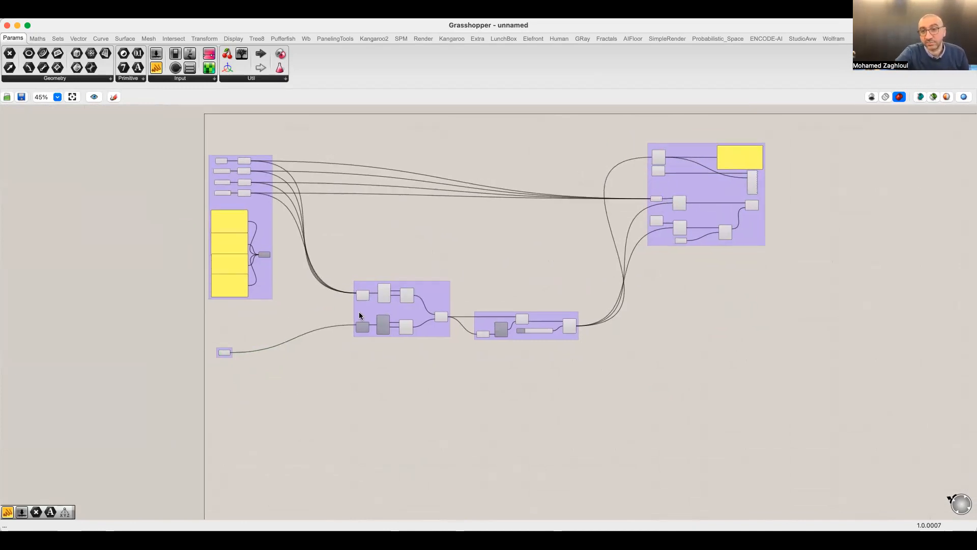
scroll(414, 282, up, 4)
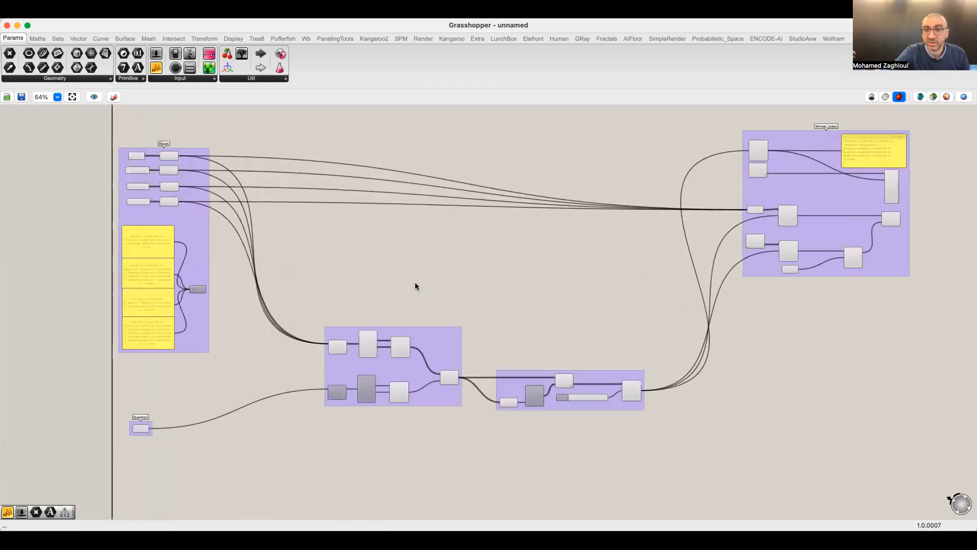
click(389, 377)
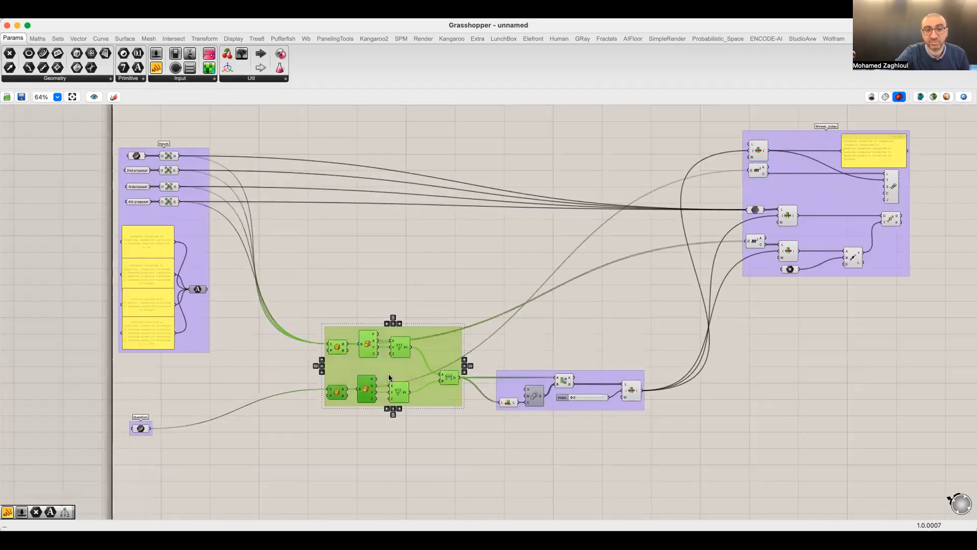
click(386, 304)
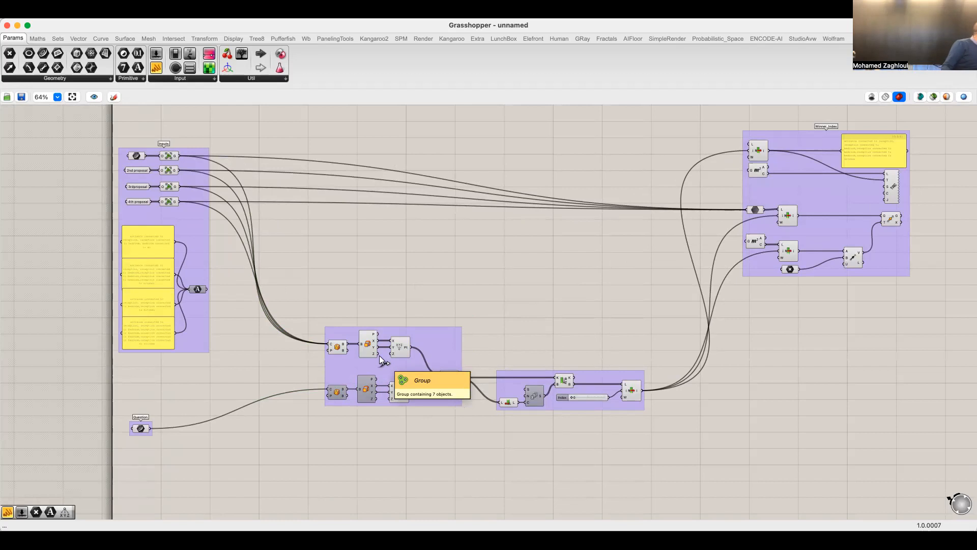
drag(141, 429, 136, 407)
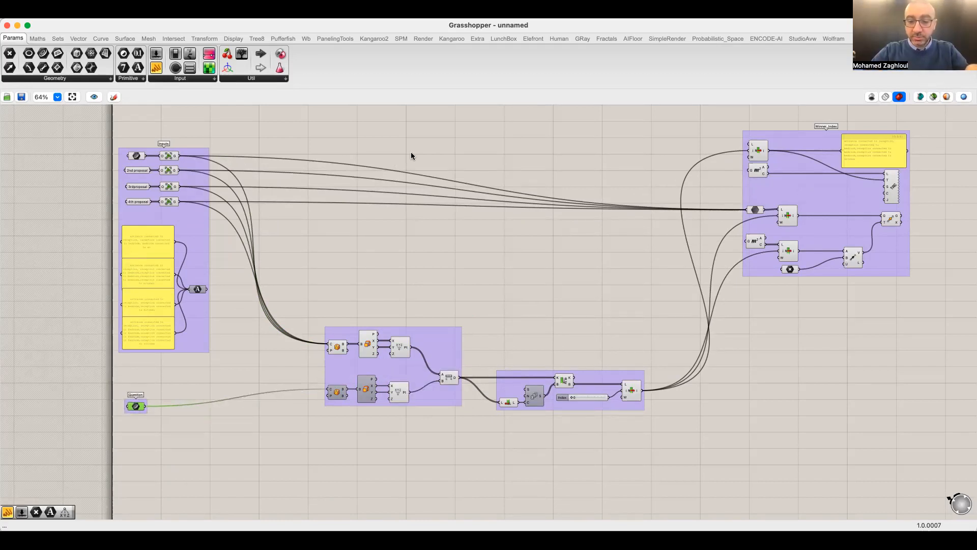
click(393, 246)
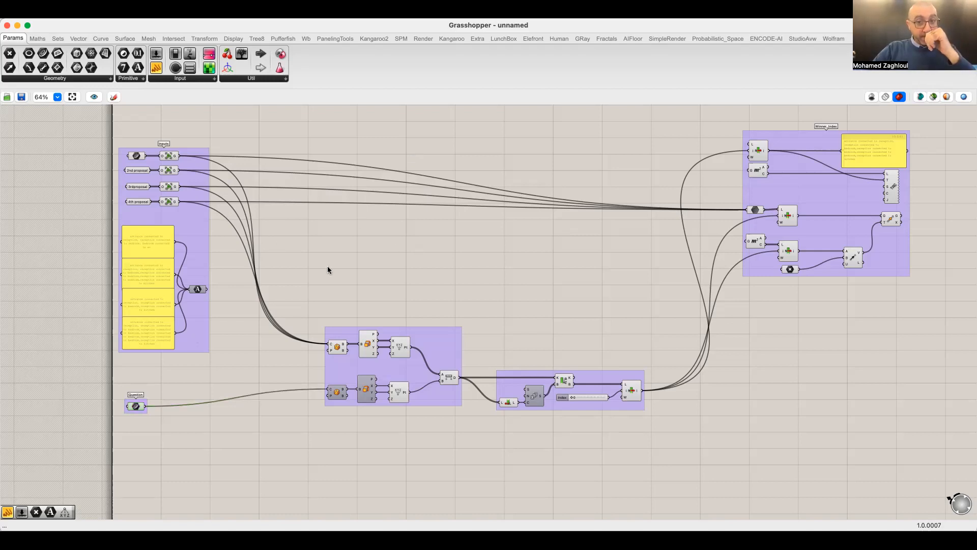
Place a WordToVector component from the Probabilistic_Space tools beside the Inputs group's text panels
right_drag(390, 275, 443, 225)
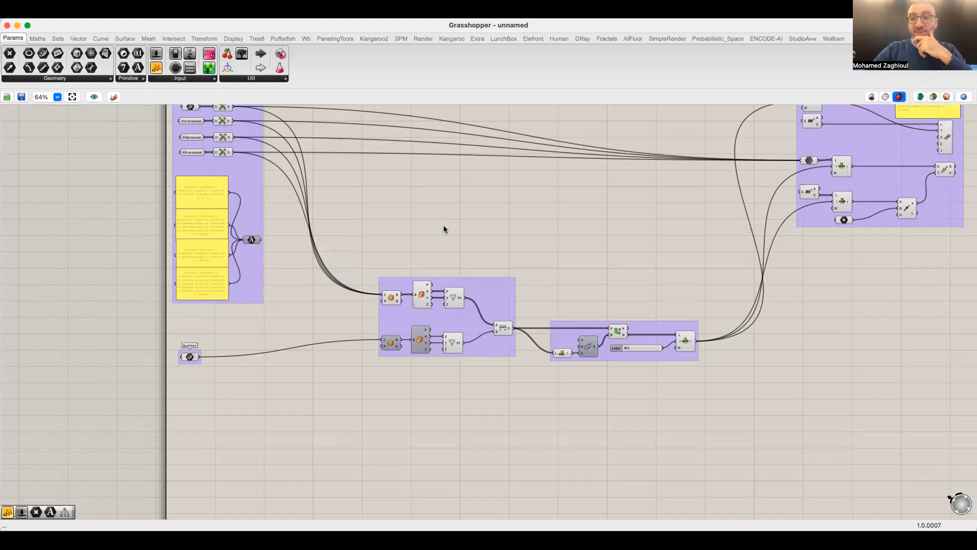
scroll(195, 241, up, 10)
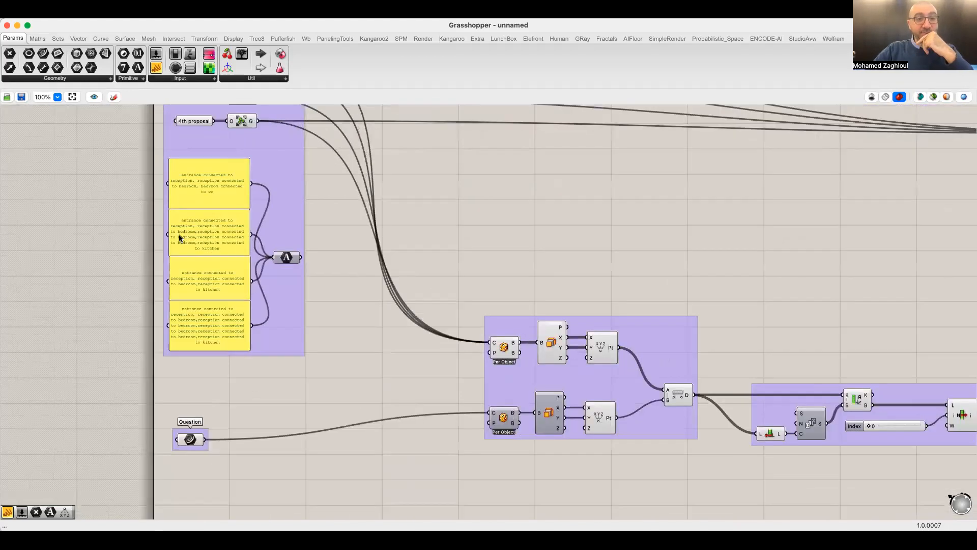
scroll(211, 214, down, 3)
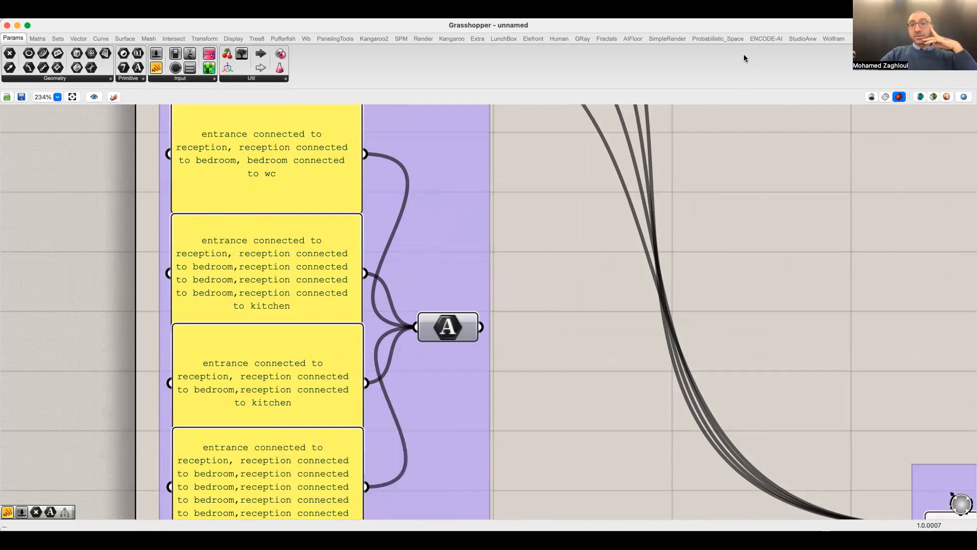
drag(777, 33, 789, 111)
click(753, 120)
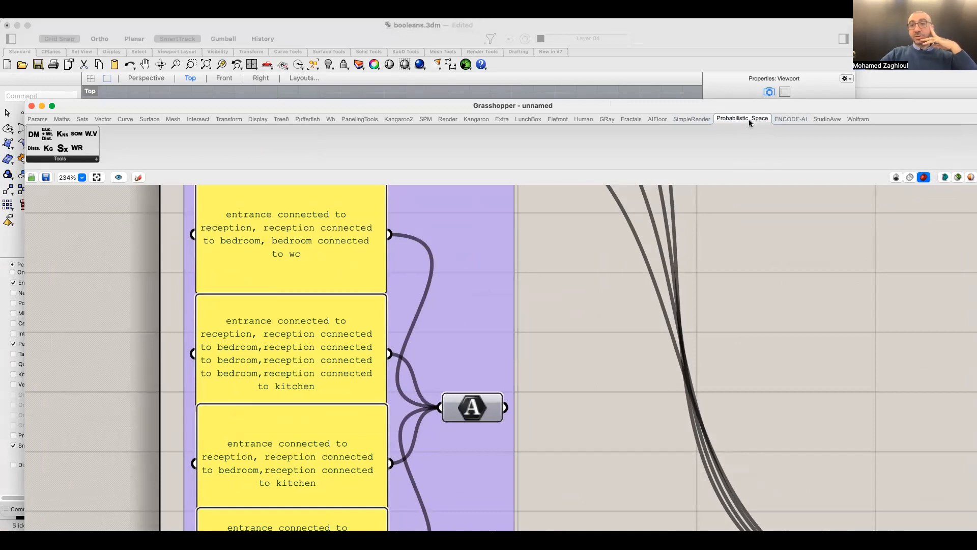
drag(660, 107, 688, 67)
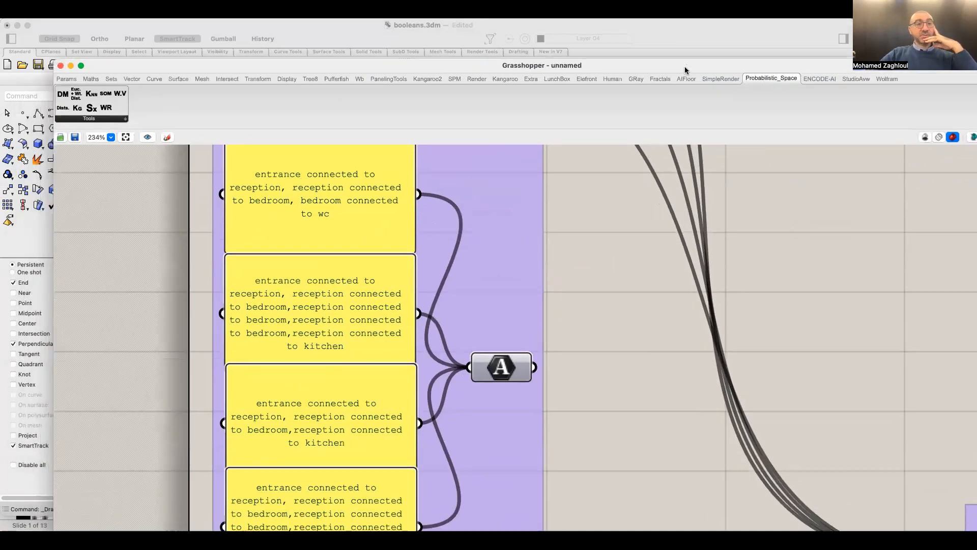
click(123, 121)
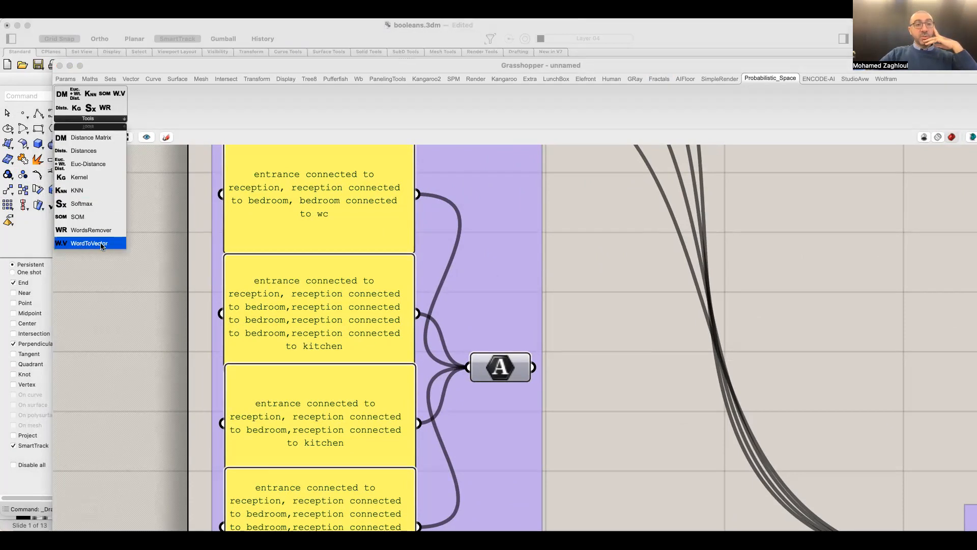
drag(94, 247, 707, 301)
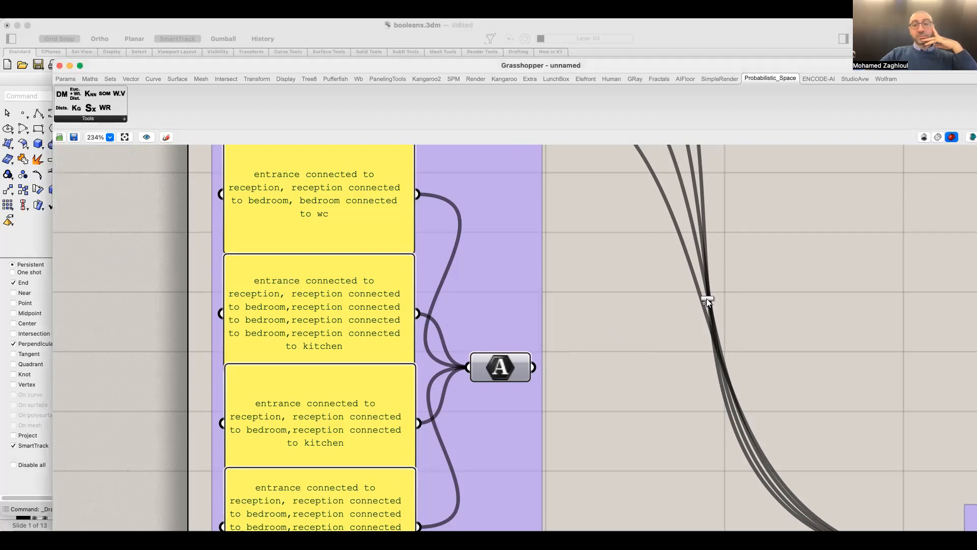
drag(832, 295, 831, 295)
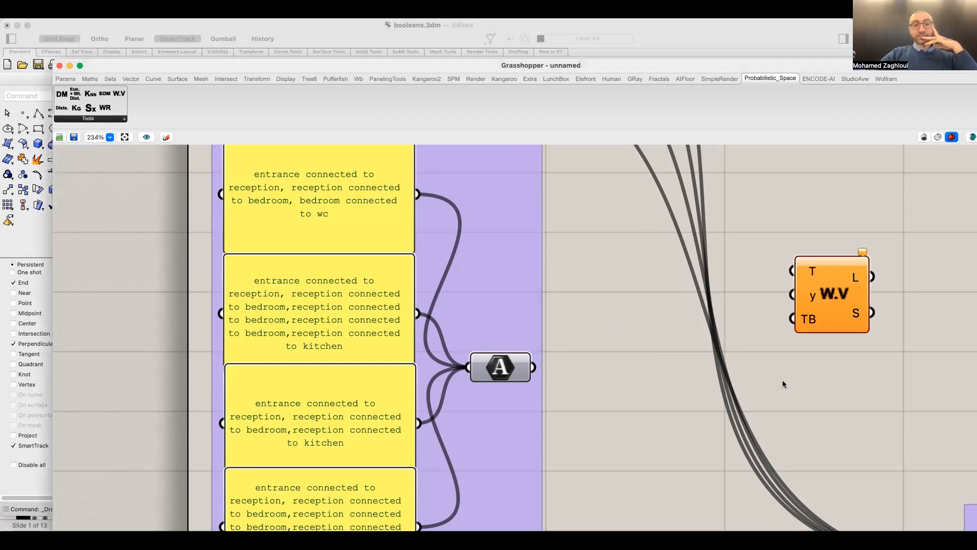
Place a WordsRemover component just before WordToVector and examine the wording of the first room-connection text panel
click(105, 125)
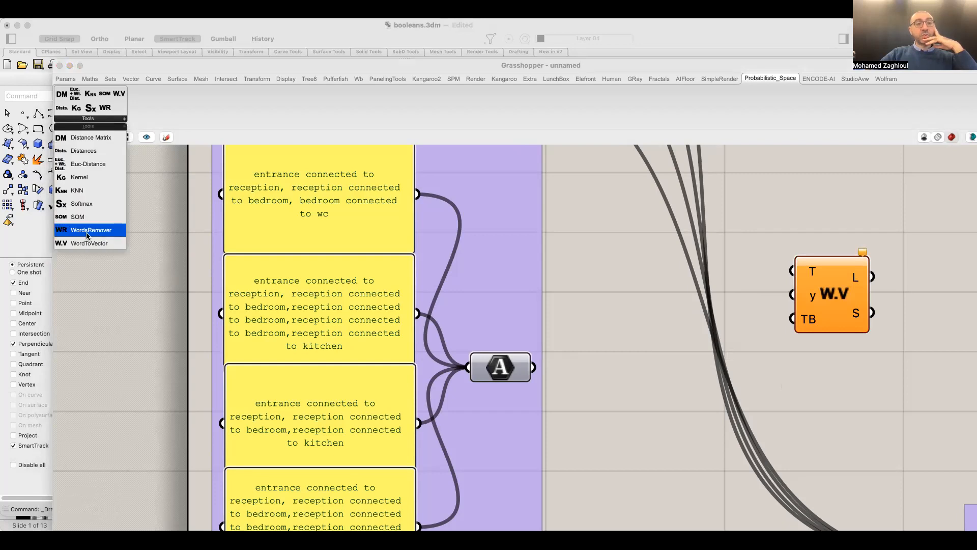
drag(91, 234, 697, 204)
drag(778, 215, 716, 221)
right_drag(537, 224, 550, 253)
scroll(336, 239, up, 1)
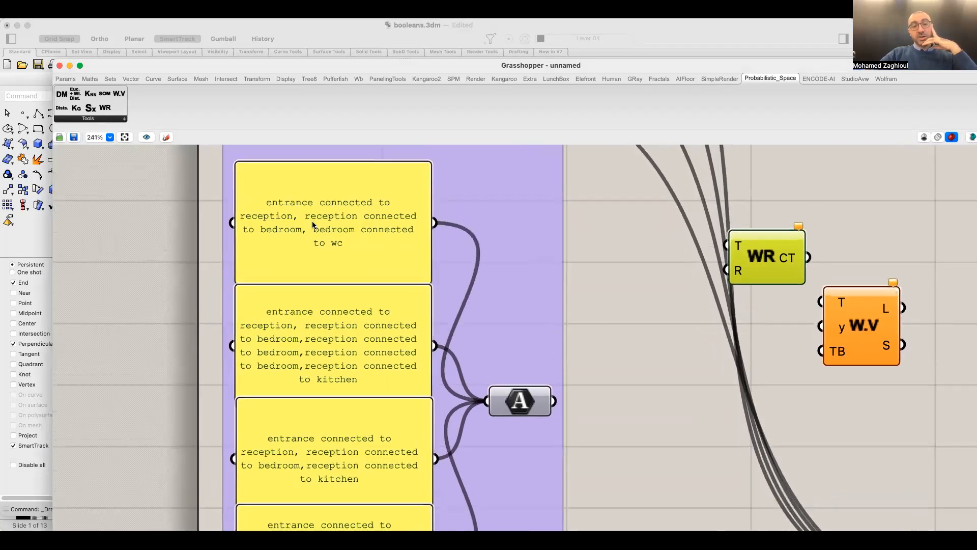
scroll(380, 205, up, 4)
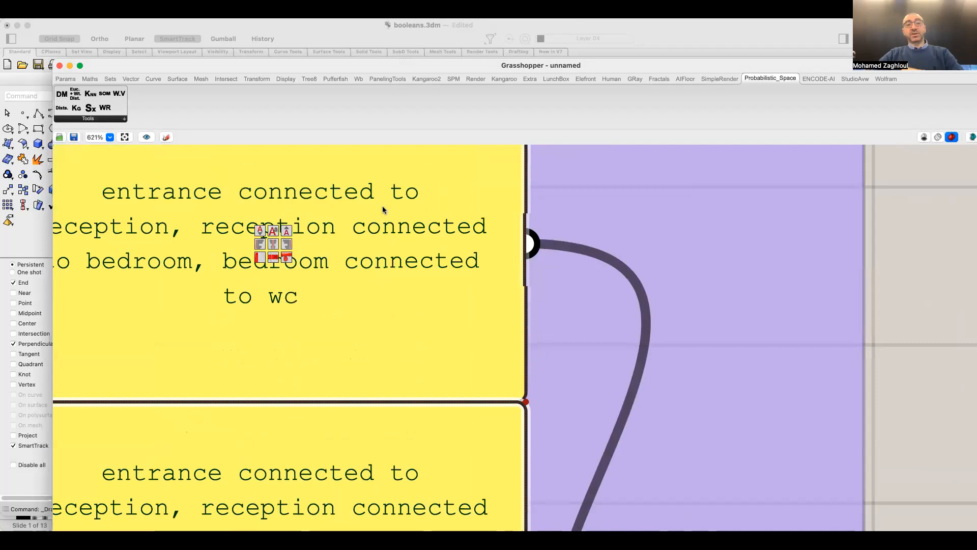
Examine the wording of the first two room-connection text panels and move the definition window up
scroll(383, 209, down, 1)
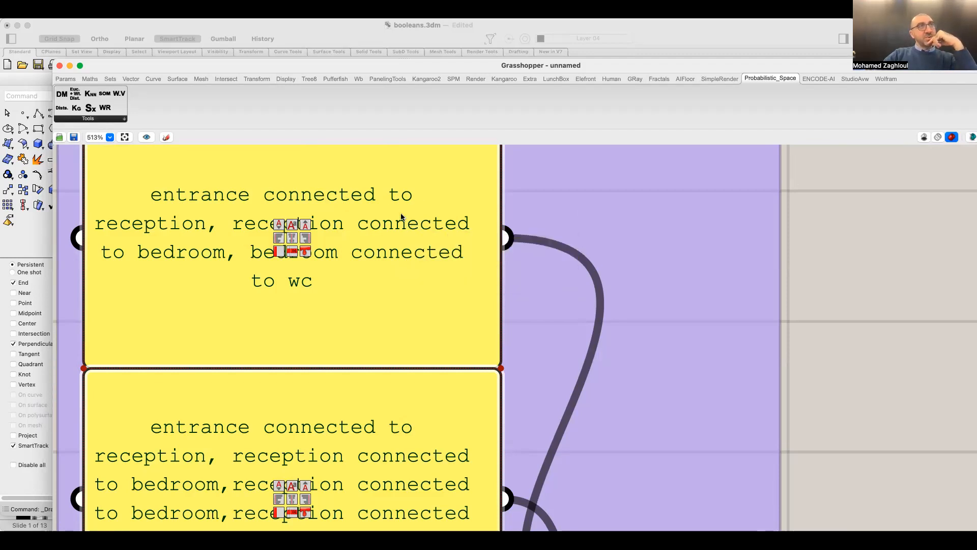
scroll(372, 194, down, 3)
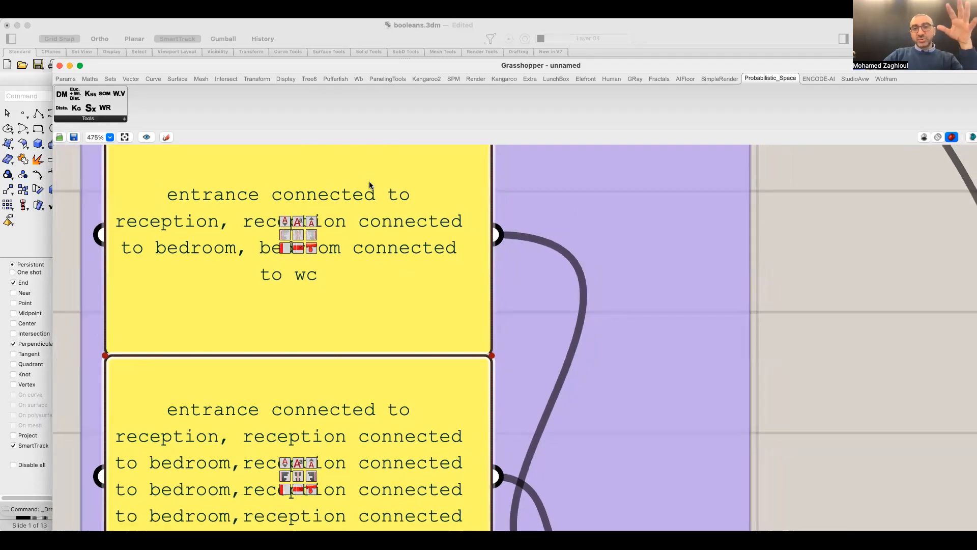
scroll(369, 184, down, 4)
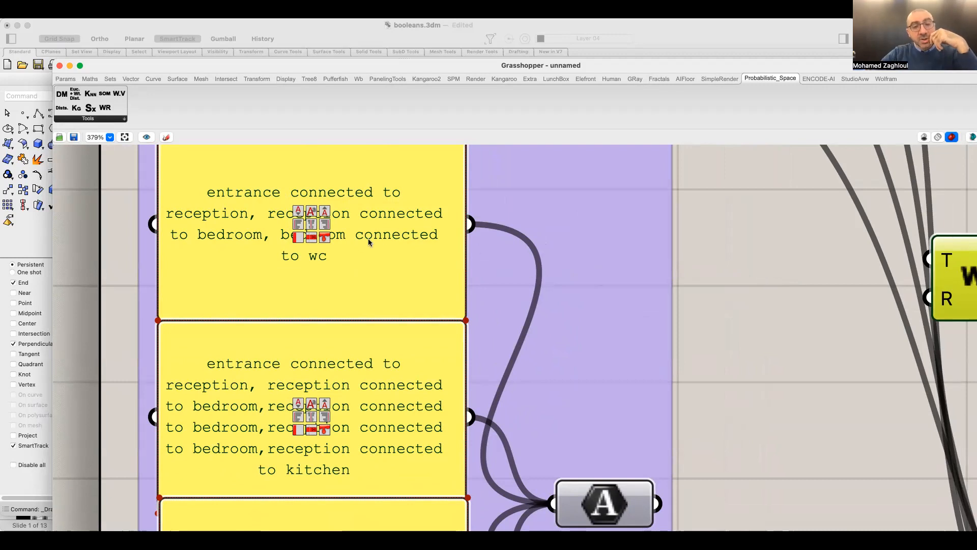
drag(102, 65, 110, 41)
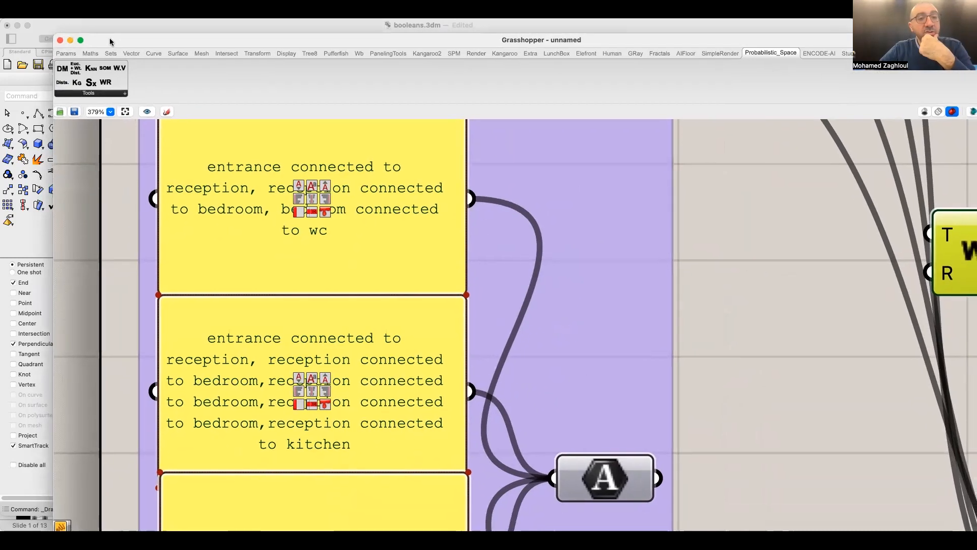
Move WordToVector closer to the room-connection text panels and set WordsRemover beyond it, slightly lower
scroll(489, 249, down, 5)
drag(788, 317, 610, 229)
drag(691, 234, 815, 299)
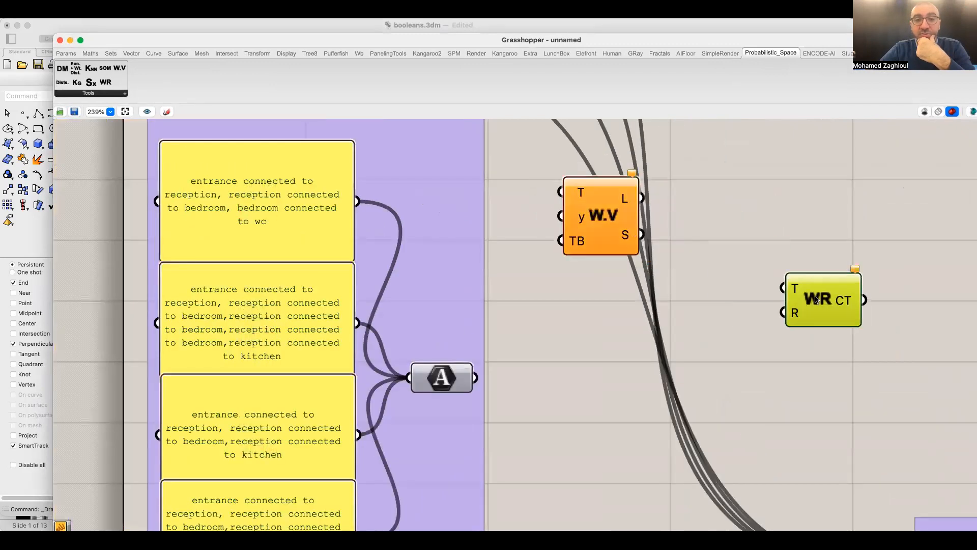
Connect the Text parameter that collects the room-connection panels to WordToVector's T input and move WordToVector further from the Inputs group
scroll(444, 175, up, 4)
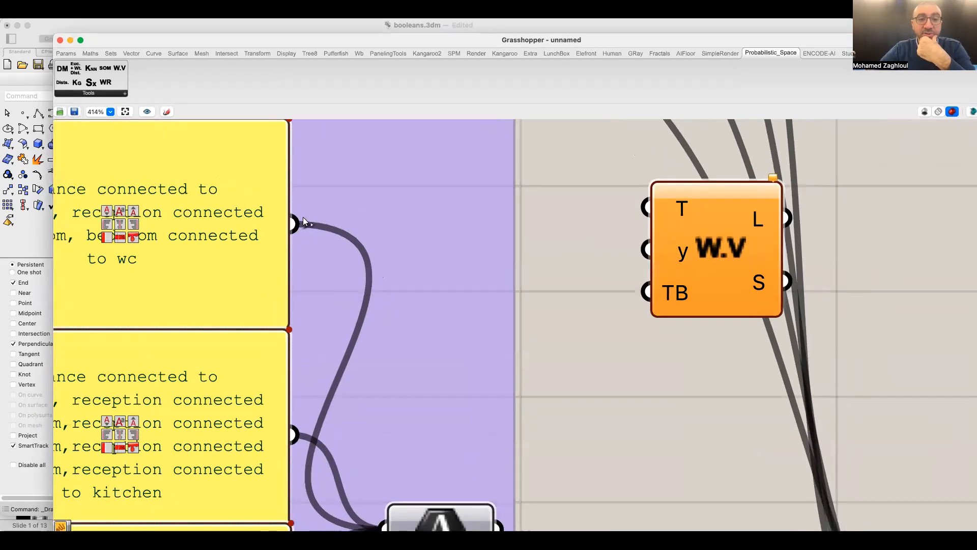
drag(297, 221, 577, 299)
right_drag(577, 299, 575, 219)
scroll(576, 218, down, 1)
drag(500, 438, 645, 134)
right_drag(682, 264, 626, 330)
drag(669, 219, 825, 228)
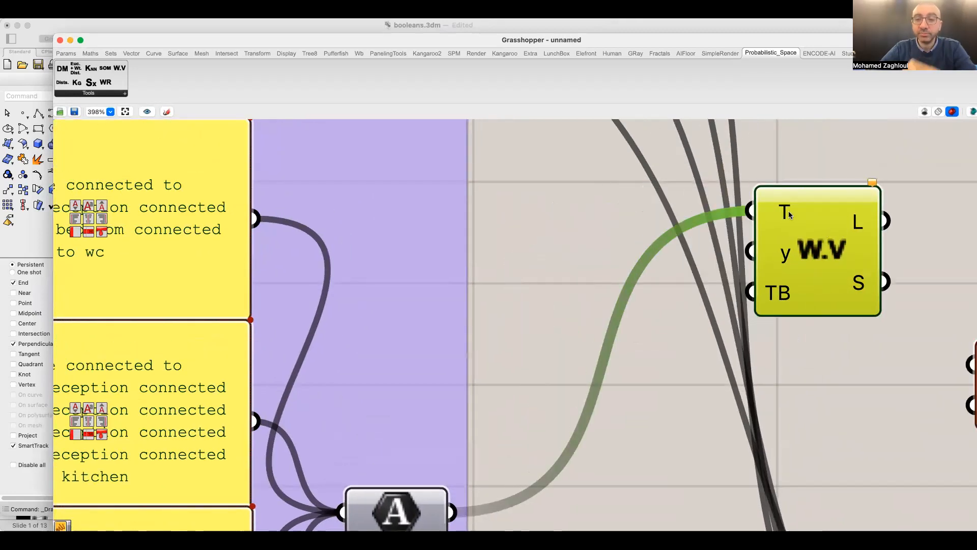
mouse_move(784, 219)
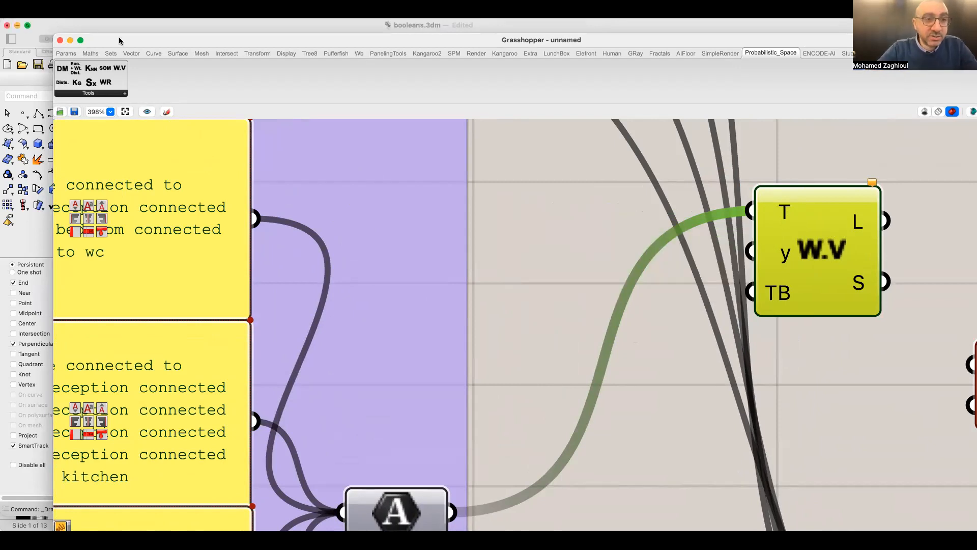
Add an empty panel beside WordToVector and connect the component's L output to it
click(66, 53)
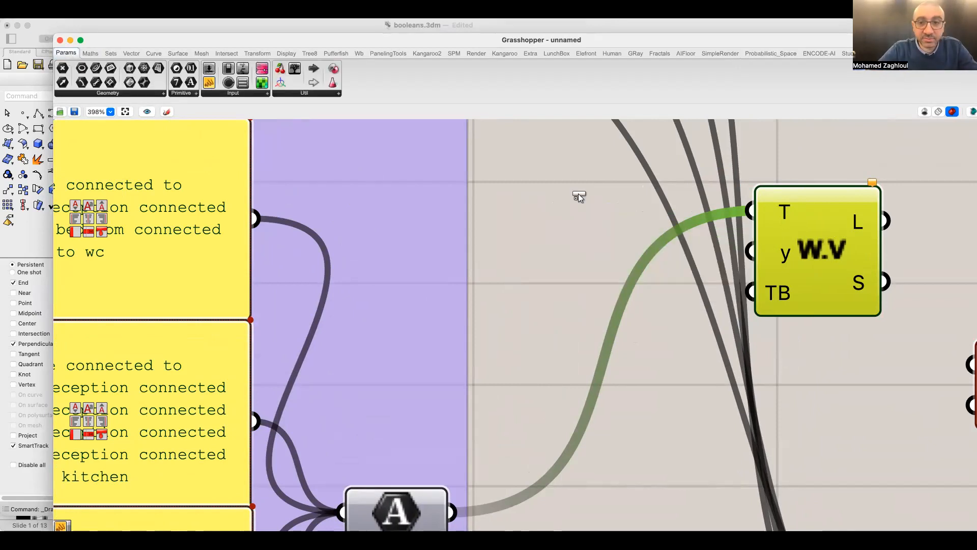
drag(578, 195, 585, 204)
scroll(466, 295, down, 5)
click(669, 215)
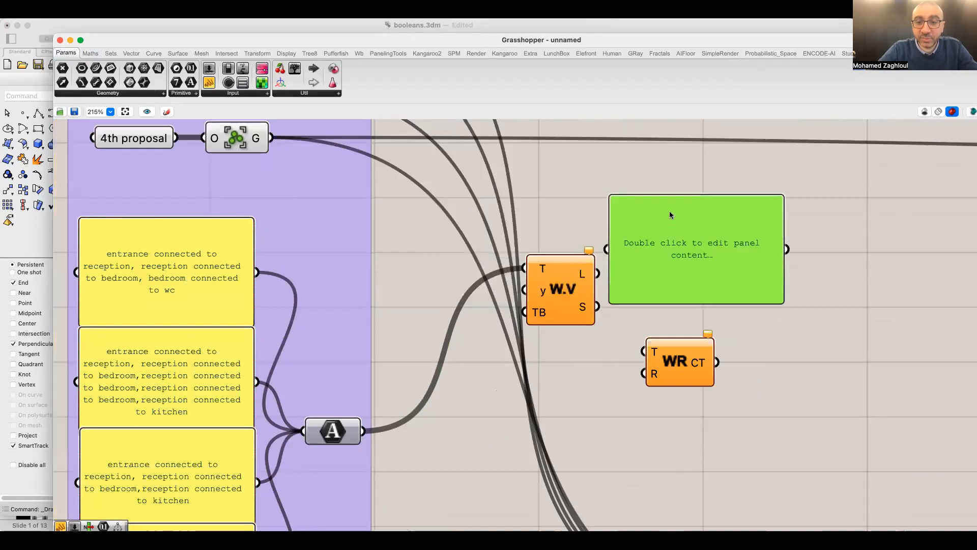
drag(670, 214, 667, 233)
scroll(563, 238, up, 1)
drag(671, 275, 694, 268)
mouse_move(573, 293)
mouse_down()
mouse_move(577, 269)
mouse_move(587, 303)
mouse_up()
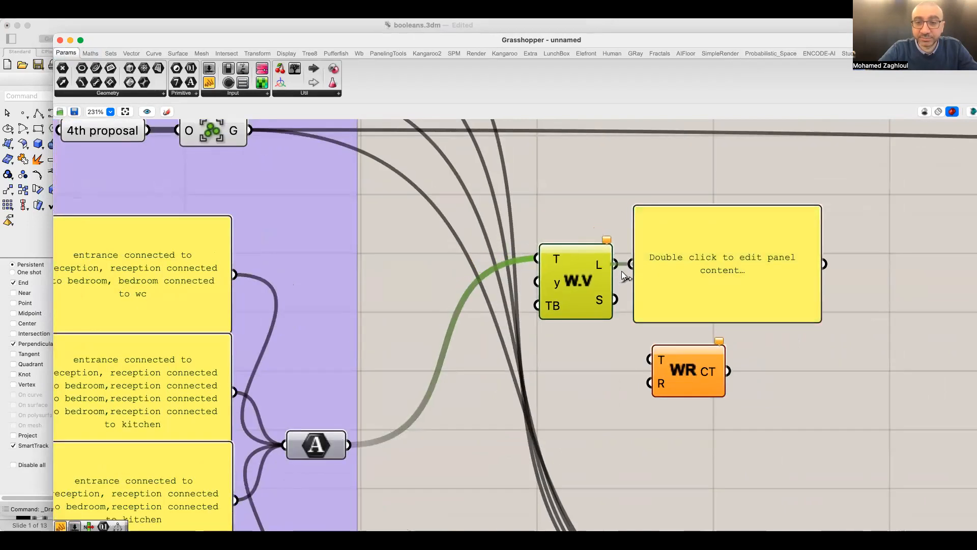
drag(615, 263, 631, 263)
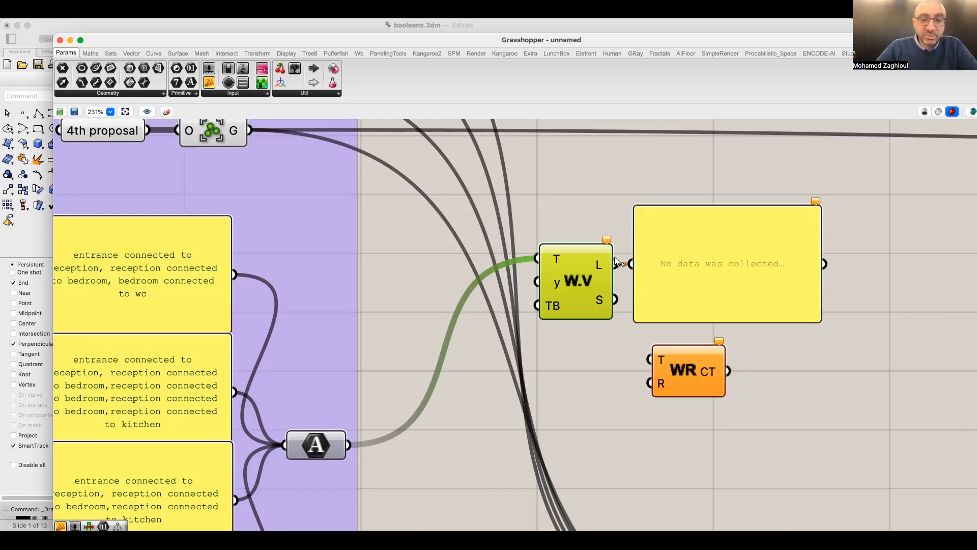
Add another empty panel beside the first room-connection text and move WordsRemover below it, nearer the Text parameter
right_drag(157, 342, 181, 329)
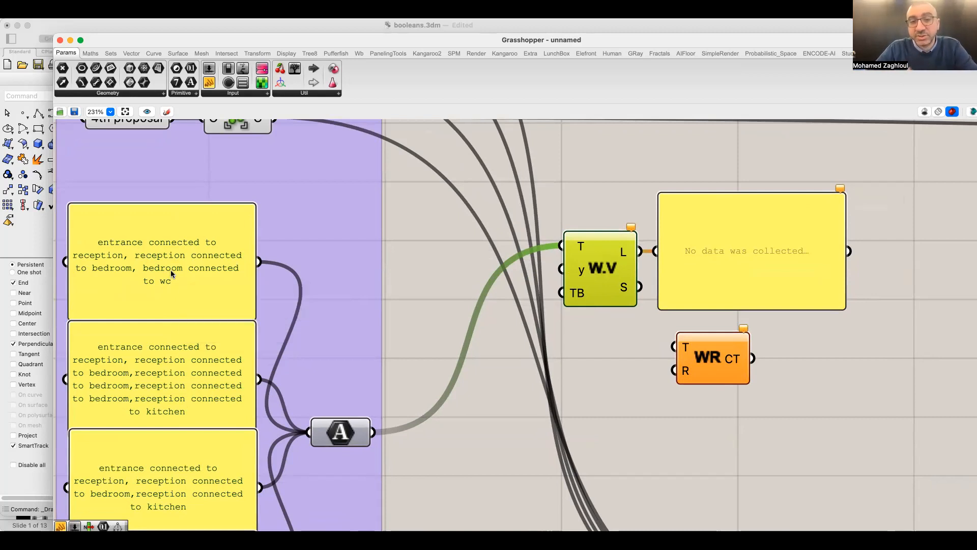
click(207, 85)
click(375, 224)
drag(375, 242, 413, 258)
scroll(232, 246, up, 1)
right_drag(284, 246, 348, 242)
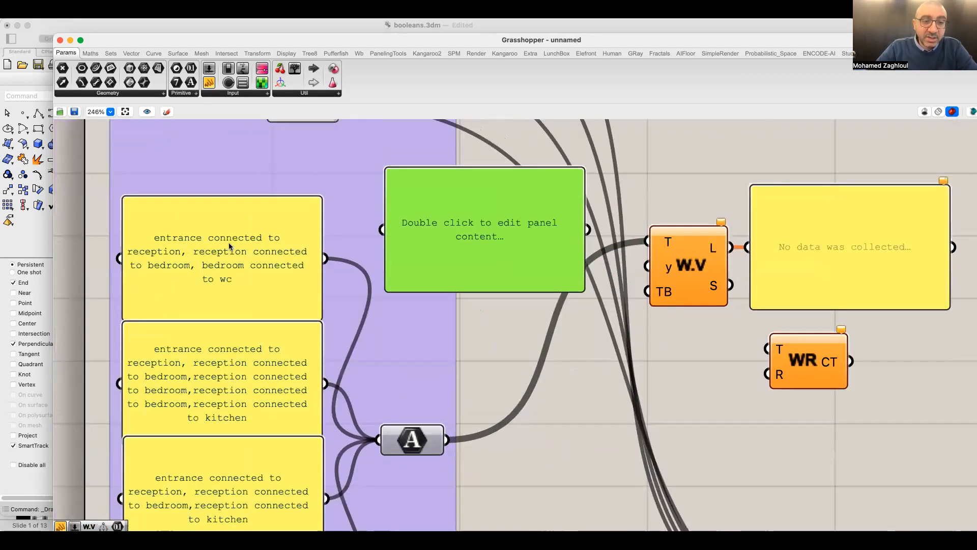
scroll(229, 244, up, 1)
drag(860, 377, 641, 396)
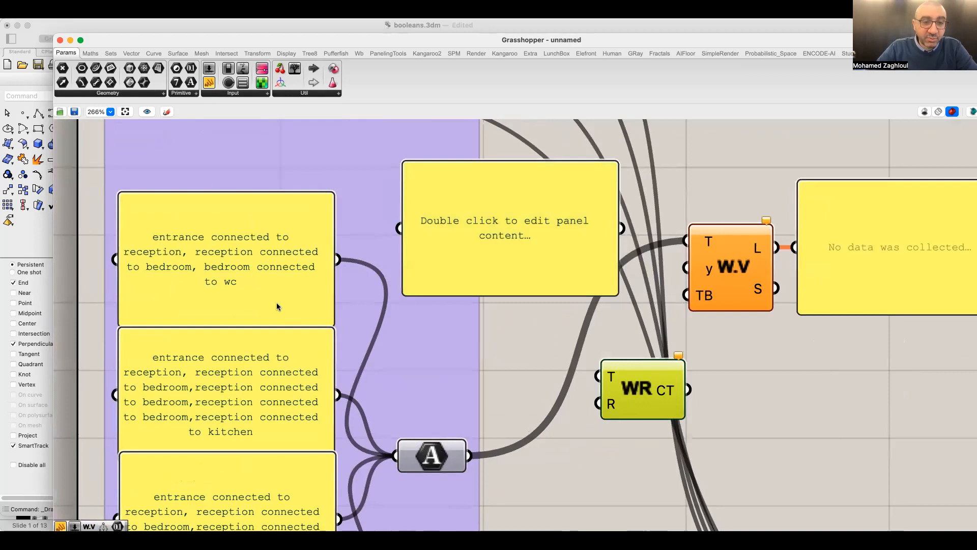
Enter "connected", "to" and "," on separate lines of the new panel and turn off its Multiline Data option
click(486, 236)
double_click(487, 236)
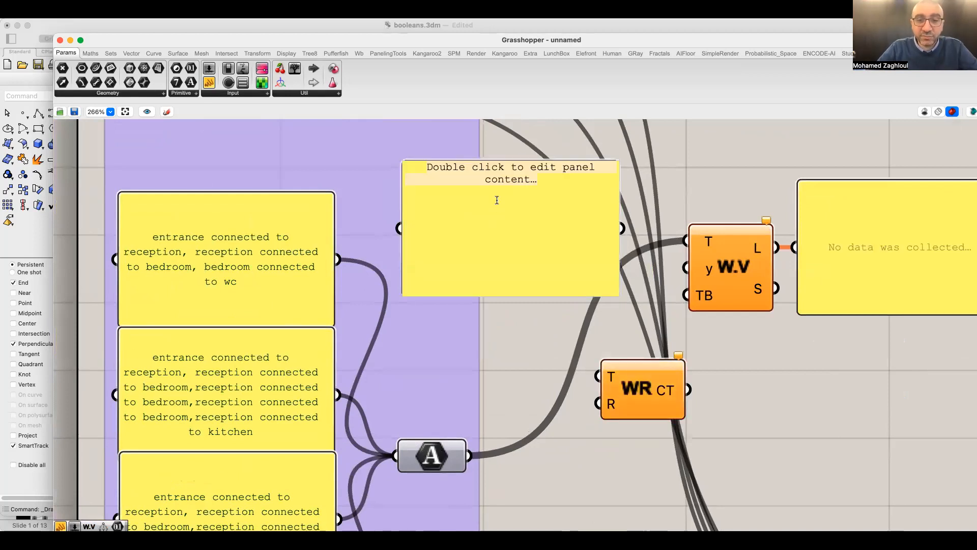
text(connected)
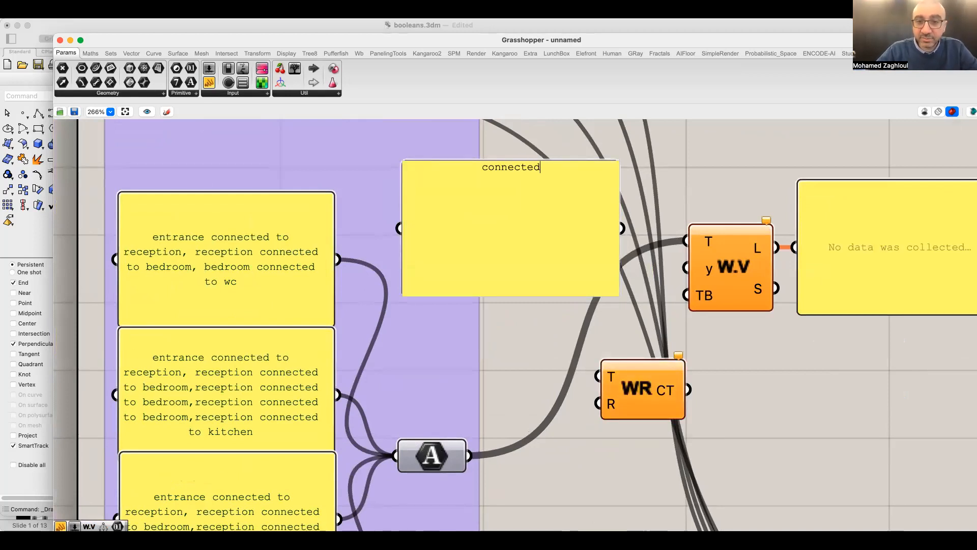
key(Return)
text(to )
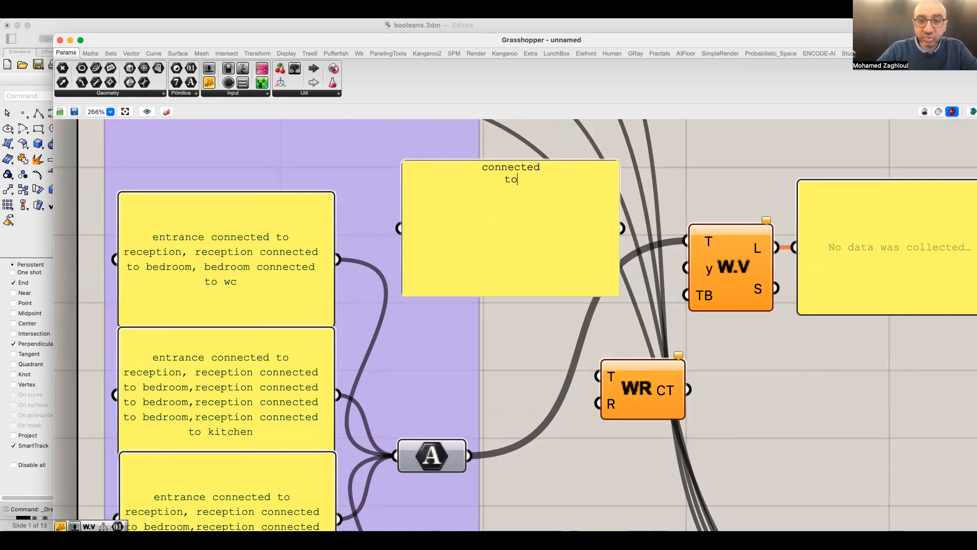
text(,)
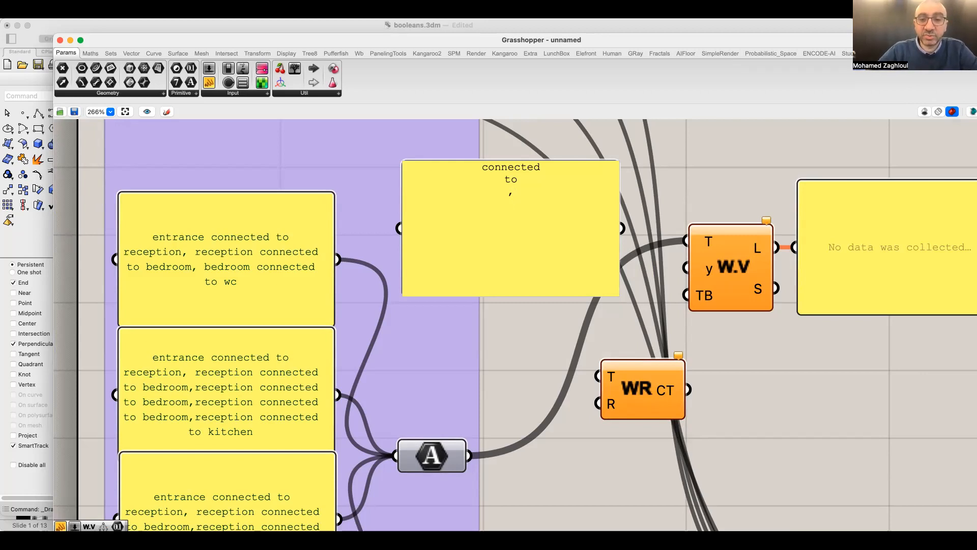
click(498, 318)
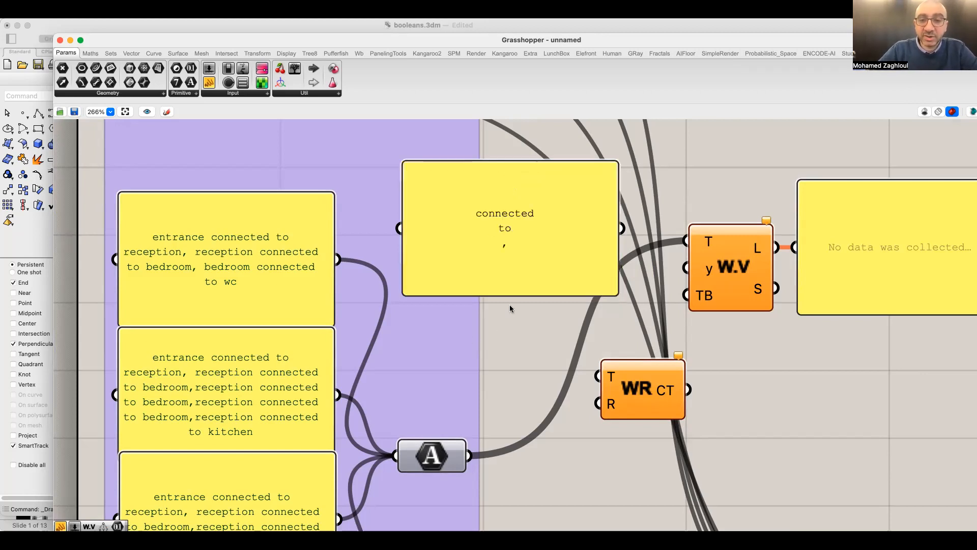
right_click(519, 228)
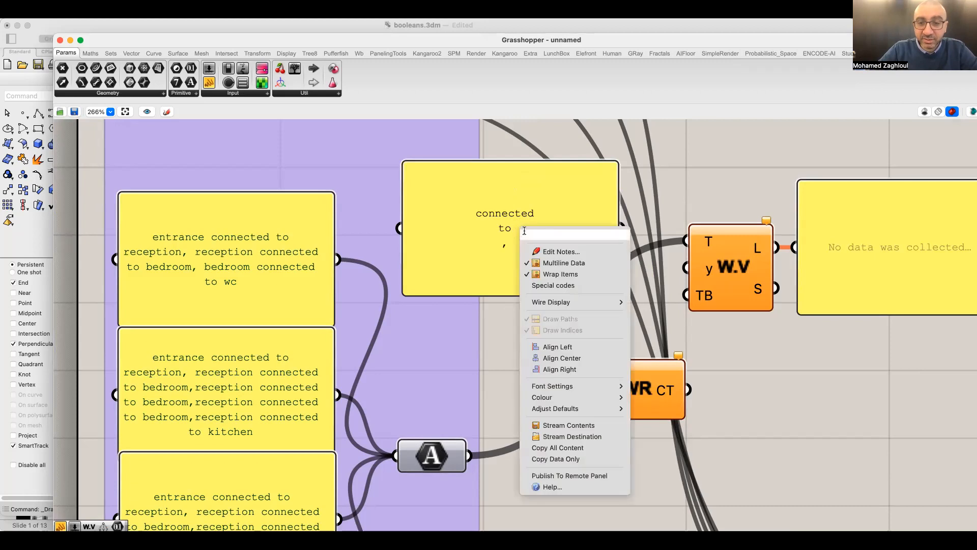
click(546, 263)
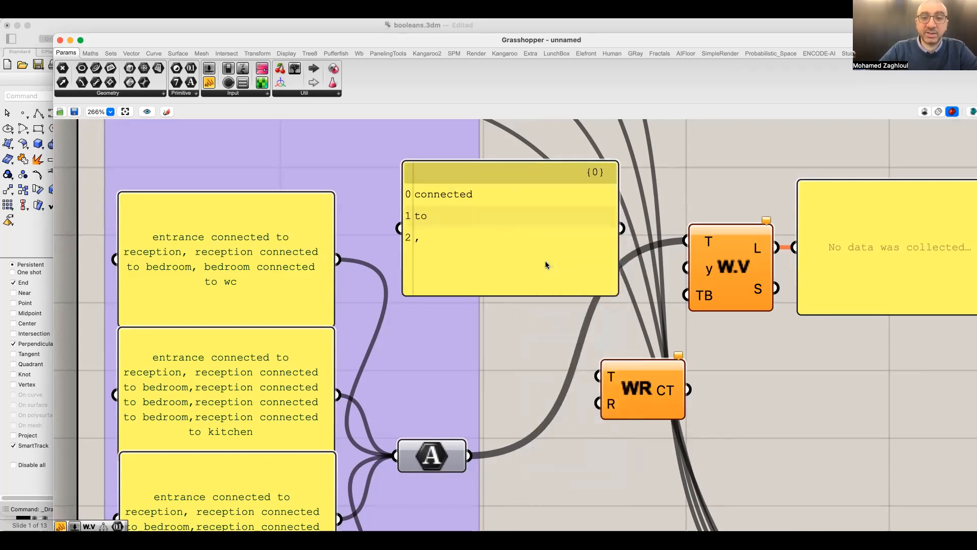
Connect the Text parameter to WordsRemover's T input and the word-list panel to its R input
click(649, 381)
scroll(677, 331, down, 1)
drag(643, 352, 481, 430)
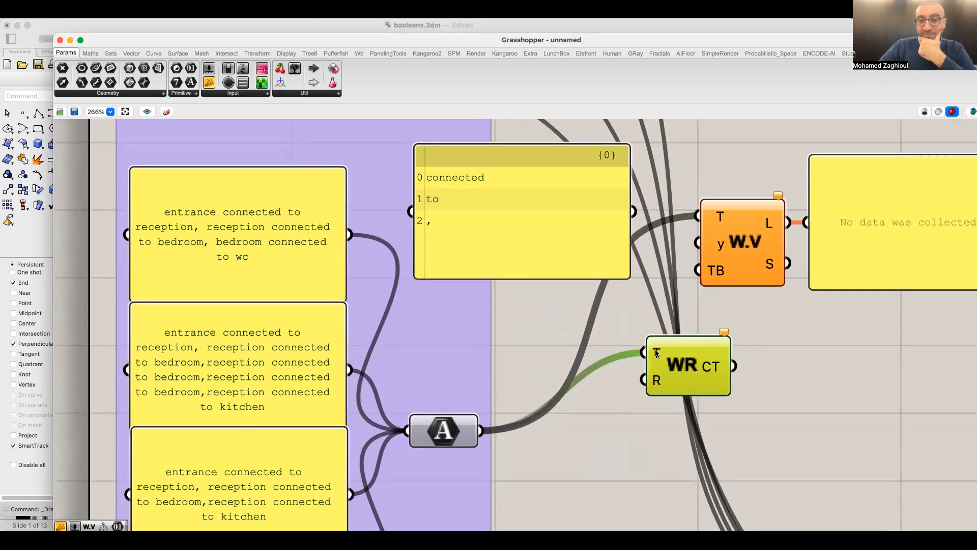
drag(753, 227, 761, 226)
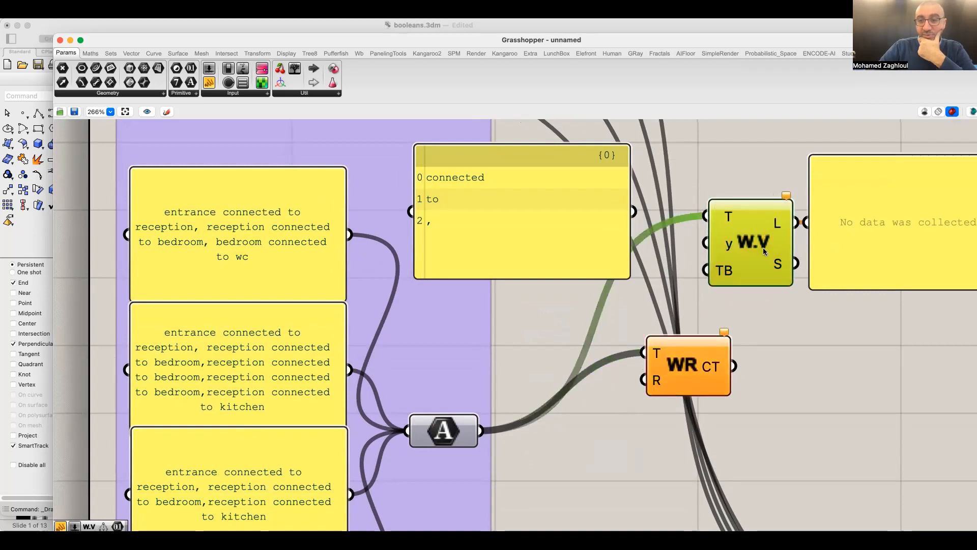
drag(670, 370, 633, 348)
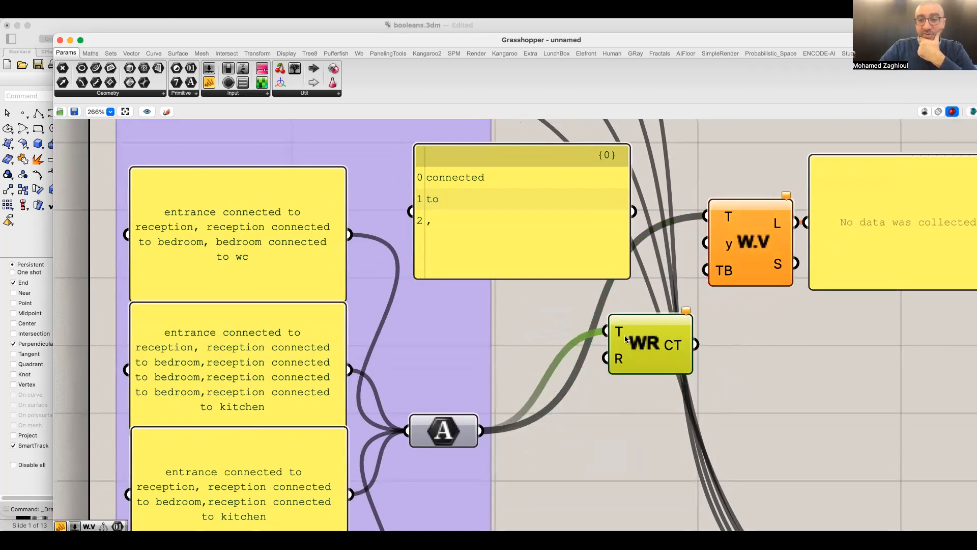
drag(635, 210, 606, 358)
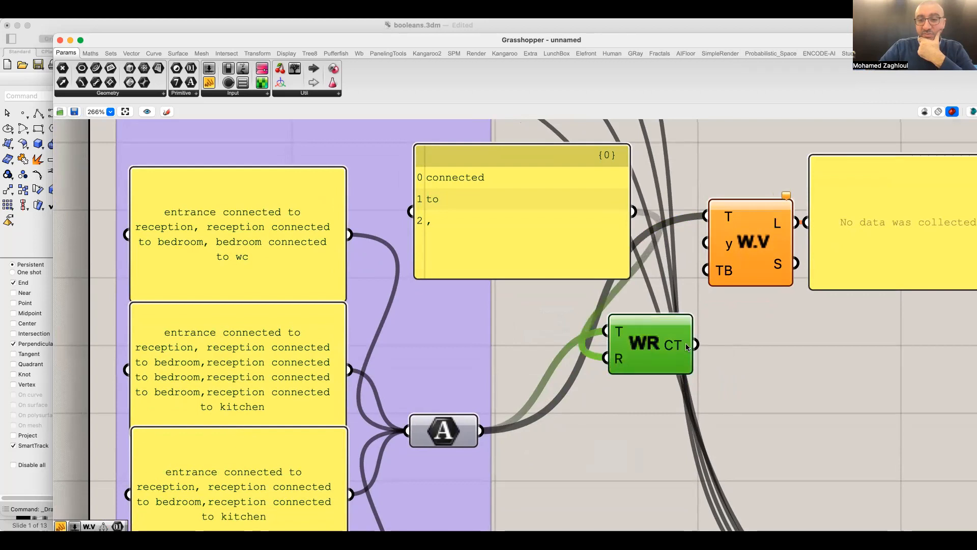
Move the word-list panel beneath the Text parameter and show WordsRemover's CT output in the panel previously fed by WordToVector
drag(685, 343, 746, 341)
drag(548, 207, 541, 514)
right_drag(587, 288, 567, 220)
drag(847, 198, 853, 322)
drag(736, 277, 792, 279)
right_drag(934, 244, 817, 217)
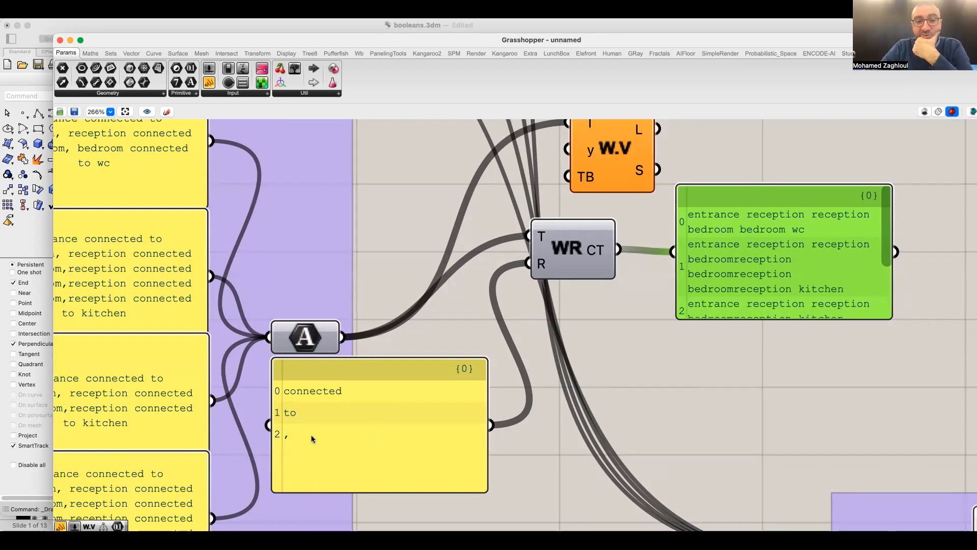
Insert the missing spaces after the commas in the second room-connection text panel
right_drag(246, 335, 323, 328)
click(140, 262)
double_click(140, 262)
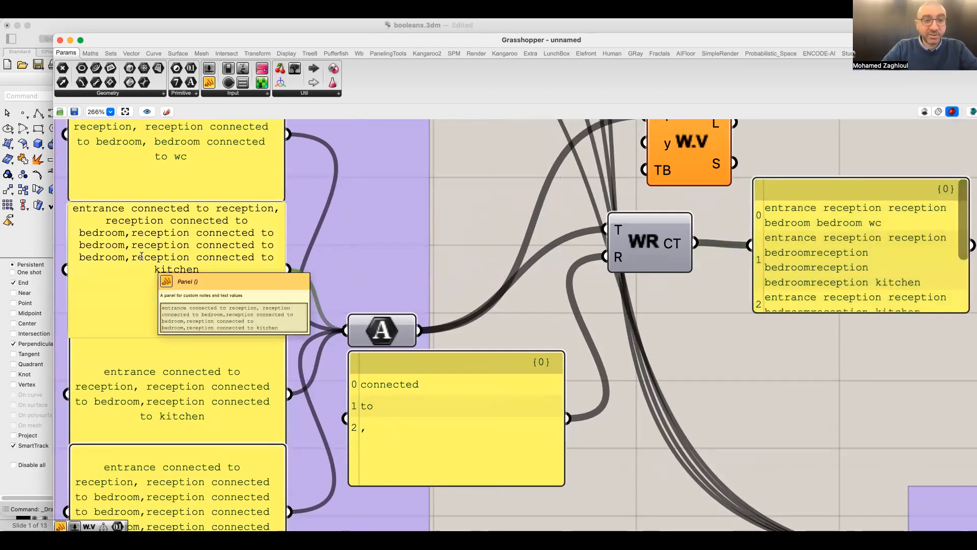
click(132, 245)
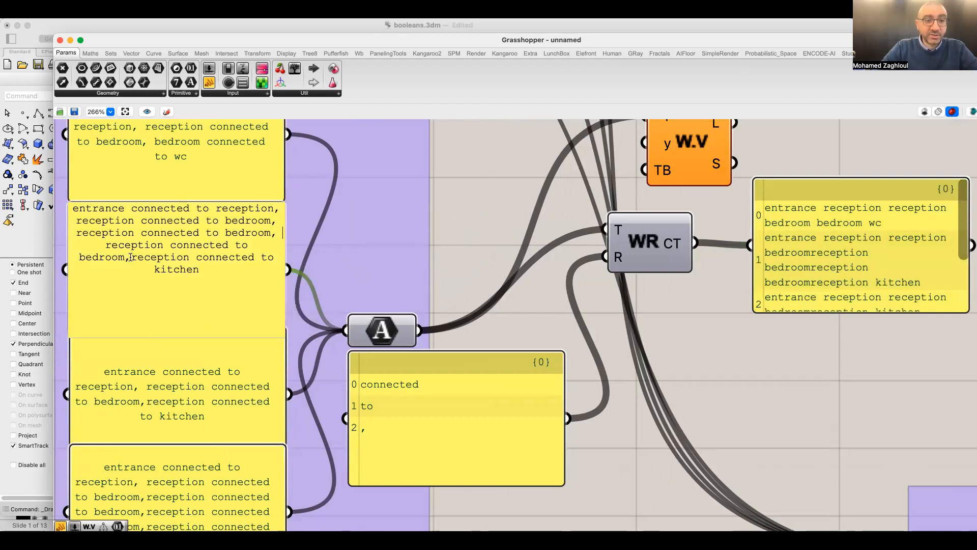
click(131, 257)
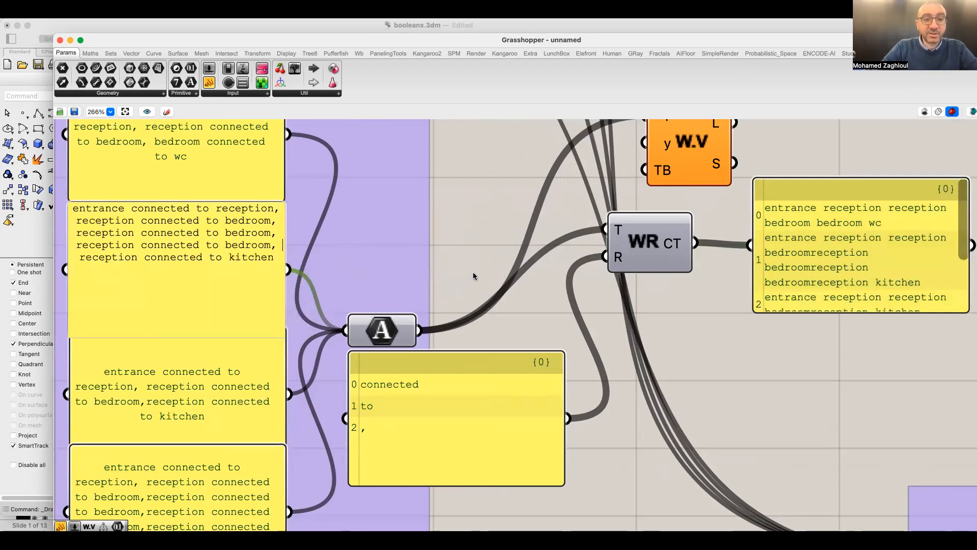
click(474, 276)
scroll(244, 285, down, 2)
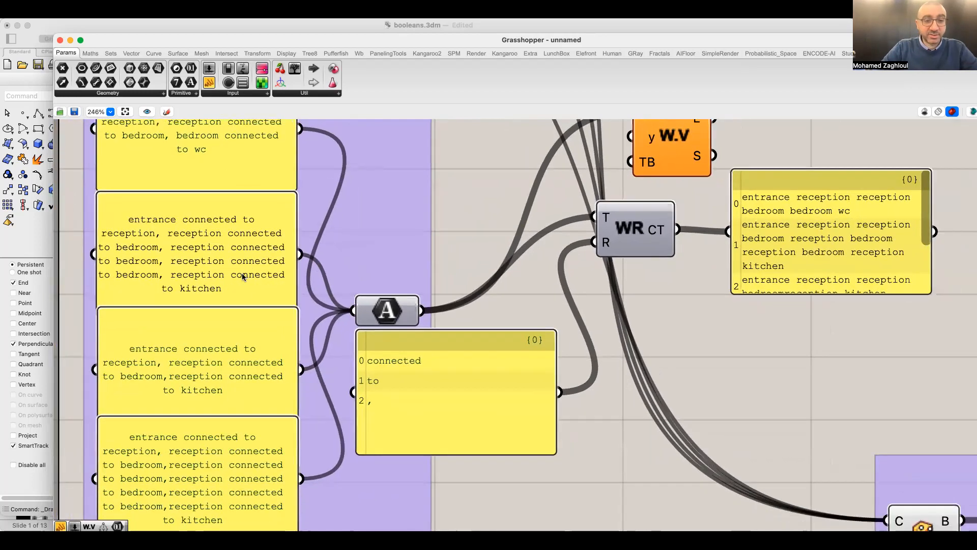
Insert the missing spaces after the commas in the third and fourth room-connection text panels
scroll(242, 273, down, 1)
double_click(188, 378)
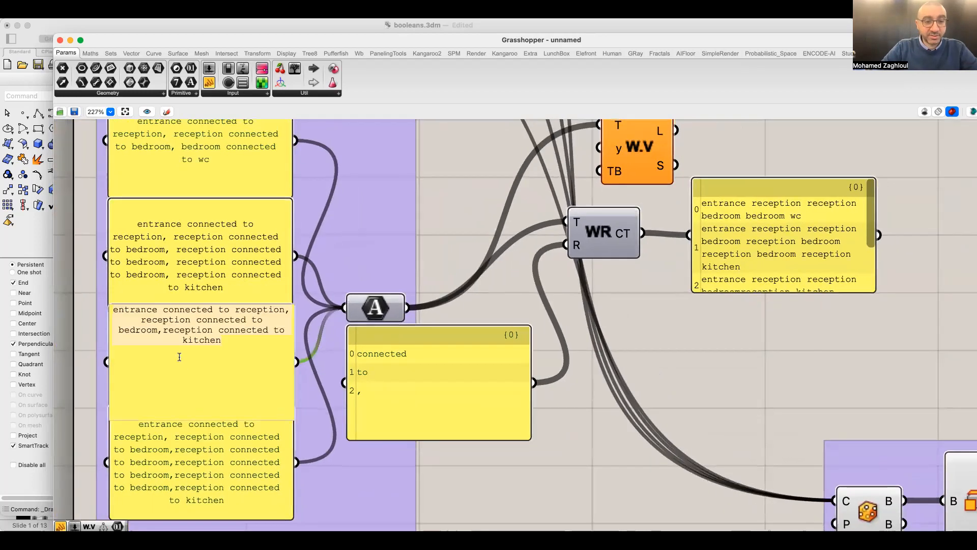
click(161, 331)
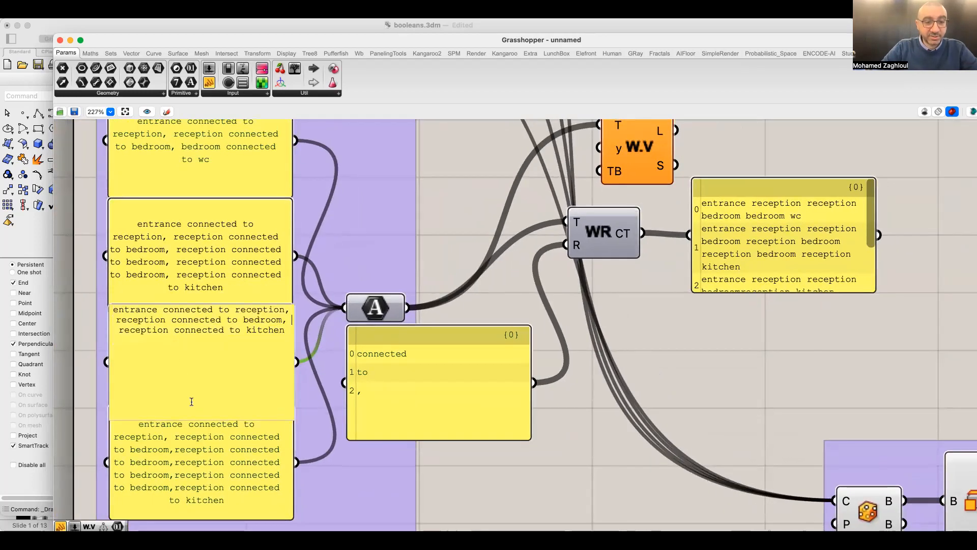
click(214, 474)
double_click(185, 460)
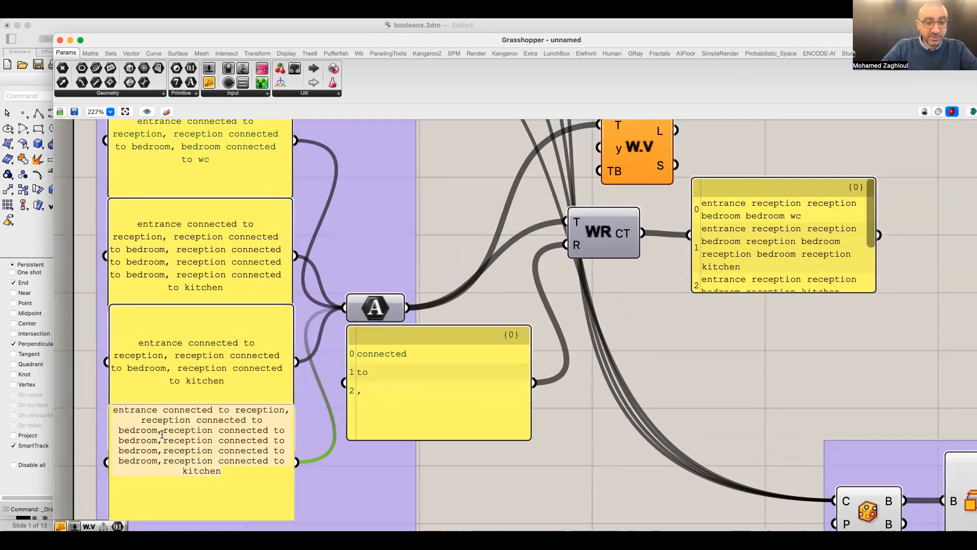
click(163, 460)
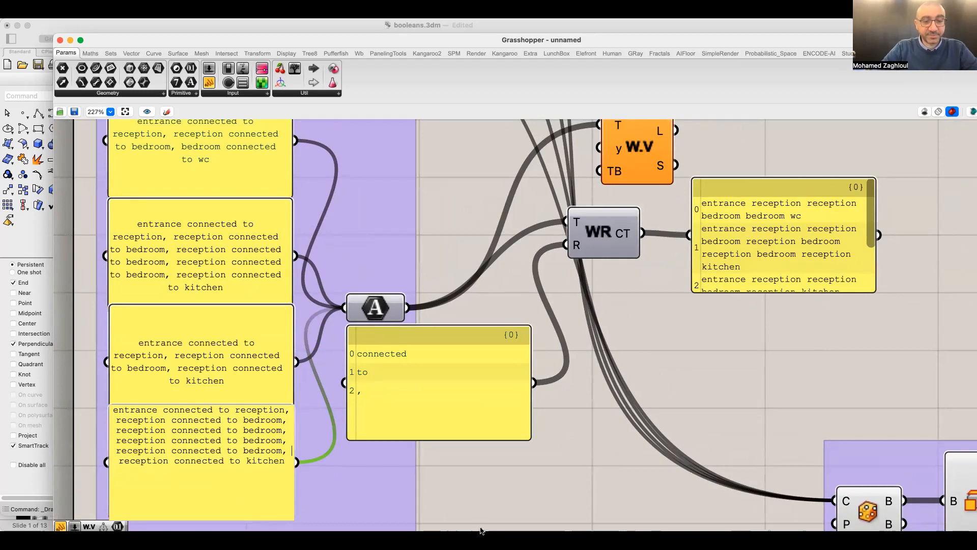
Feed WordToVector's T input from WordsRemover's CT output, and move WordToVector and the cleaned-text panel farther apart
click(517, 488)
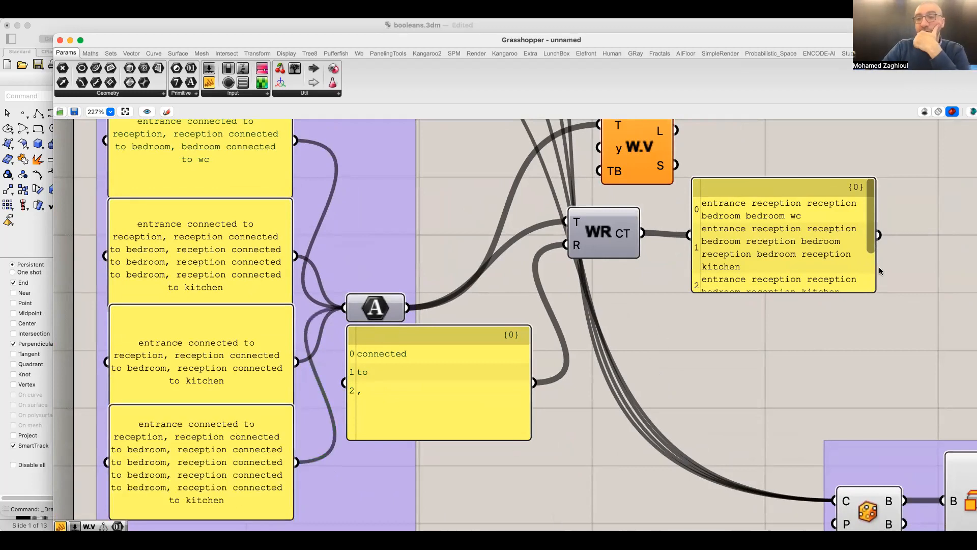
right_drag(792, 297, 574, 370)
scroll(550, 321, up, 1)
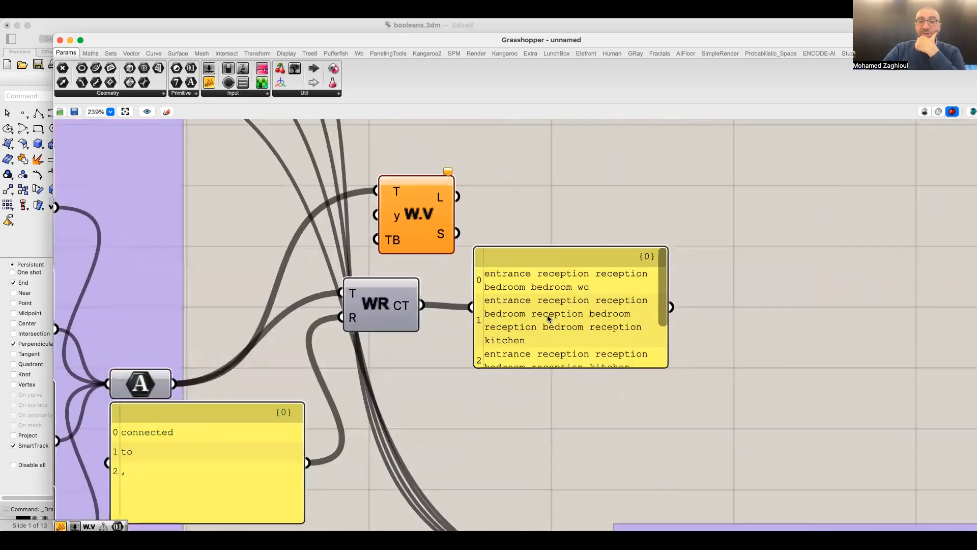
click(380, 193)
scroll(563, 292, up, 5)
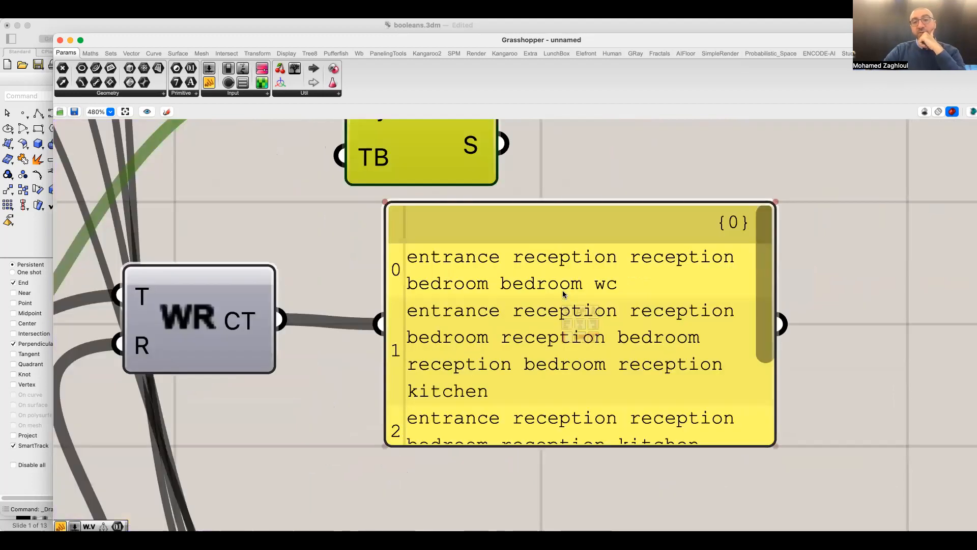
scroll(540, 294, down, 1)
scroll(634, 307, down, 3)
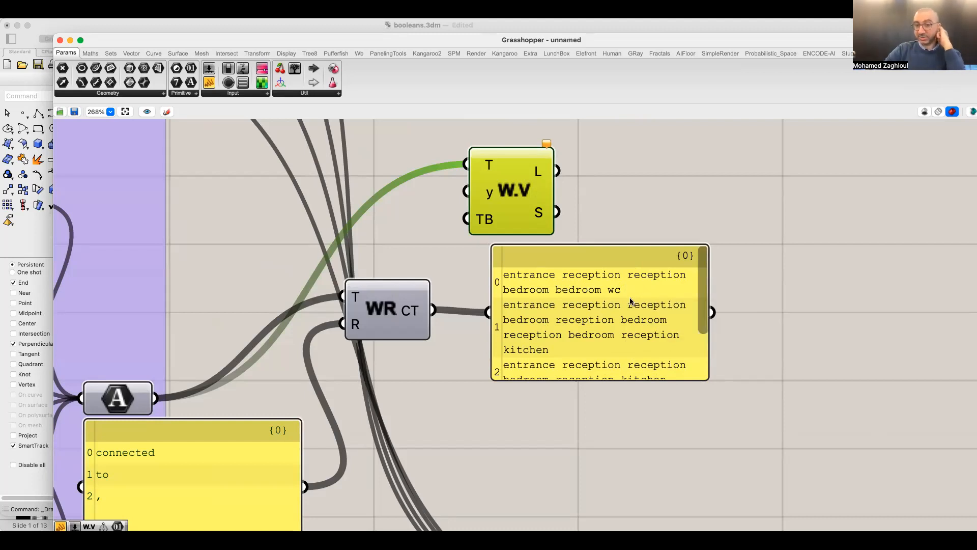
drag(528, 208, 642, 214)
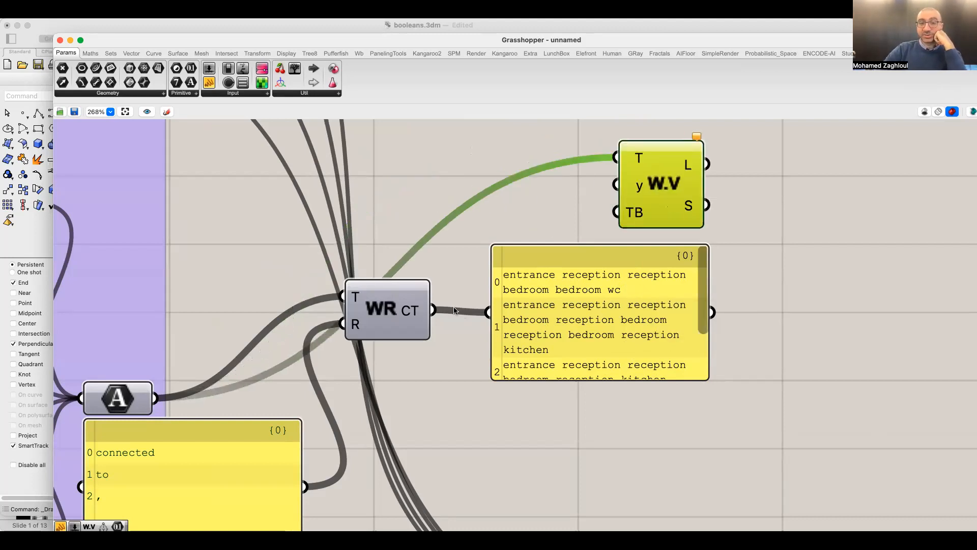
drag(432, 309, 617, 158)
drag(607, 363, 650, 392)
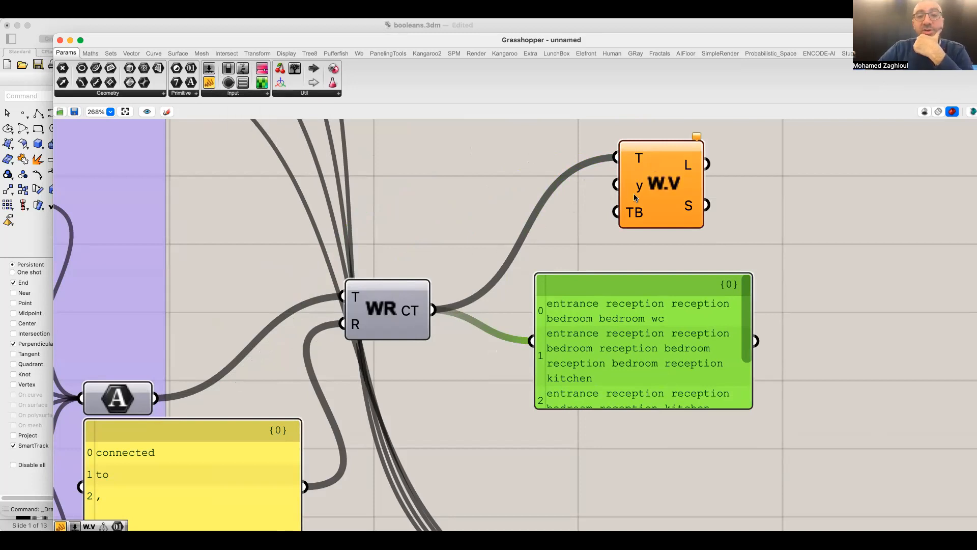
Connect a slider set to 2 to WordToVector's y input and a Boolean toggle set to False to its TB input
mouse_move(636, 194)
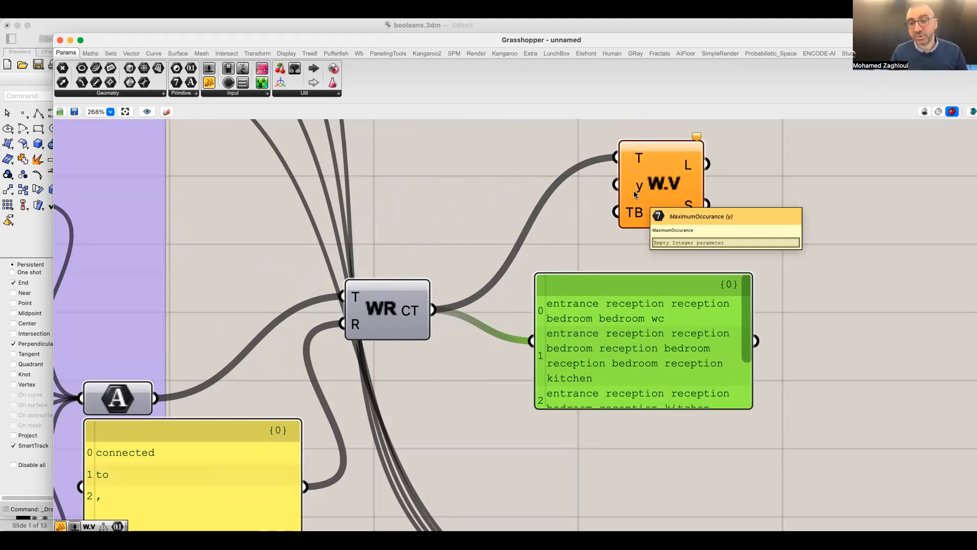
double_click(429, 148)
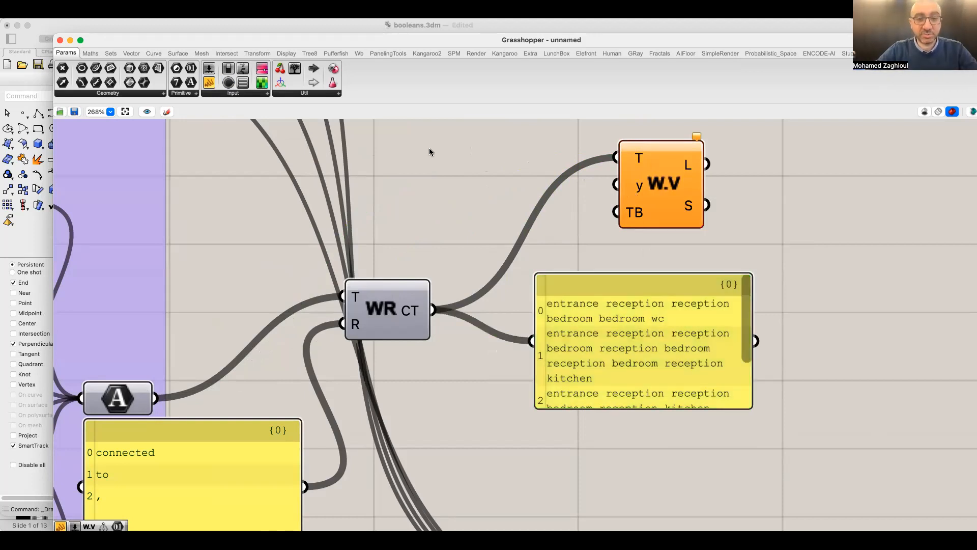
text(2)
key(Return)
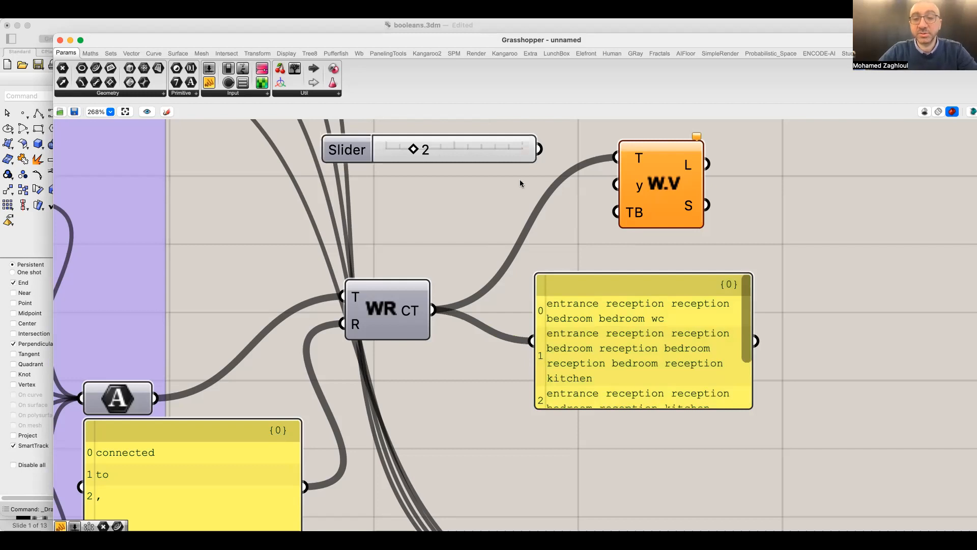
drag(617, 185, 433, 149)
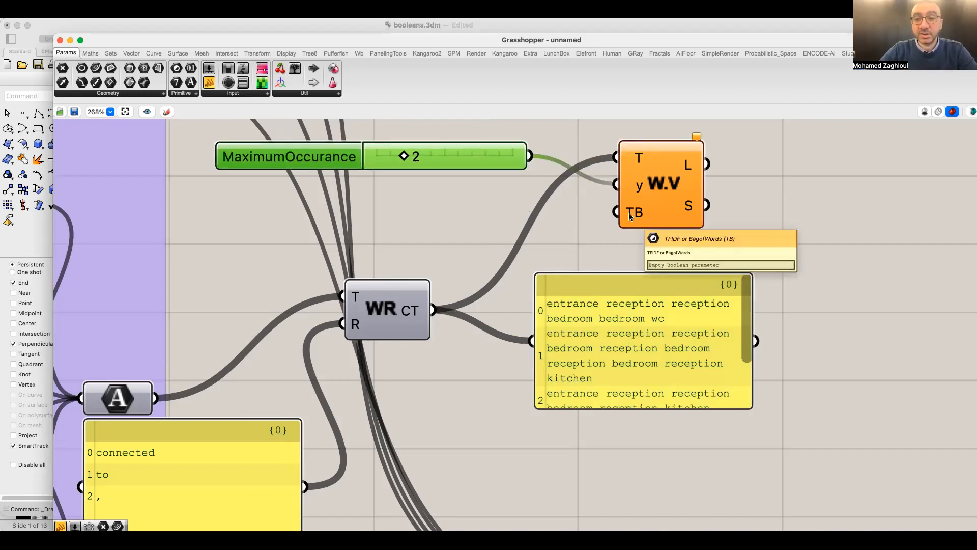
drag(232, 71, 616, 212)
drag(503, 168, 472, 190)
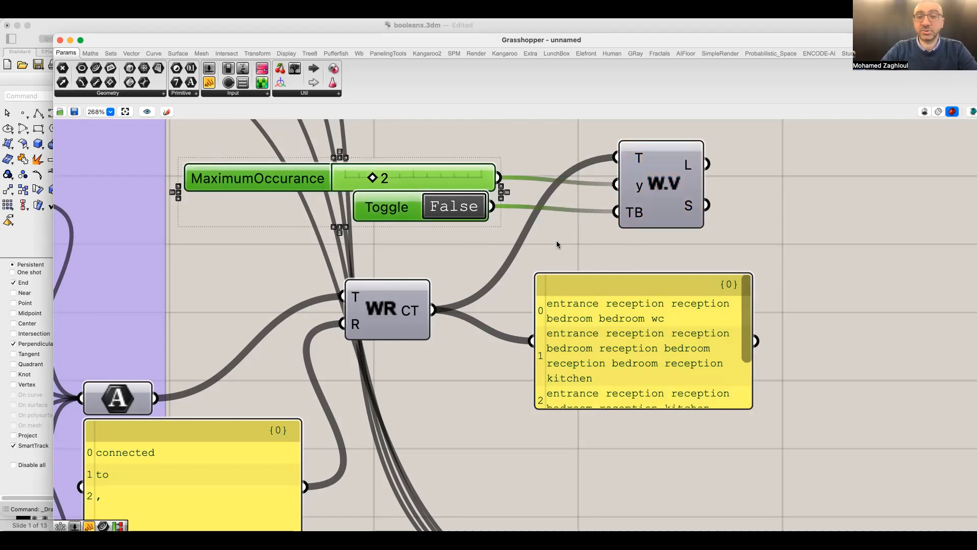
Move the output panel away from WordToVector, feed it from the L output instead of the cleaned text, and enlarge it
drag(565, 306, 826, 267)
right_drag(827, 267, 740, 255)
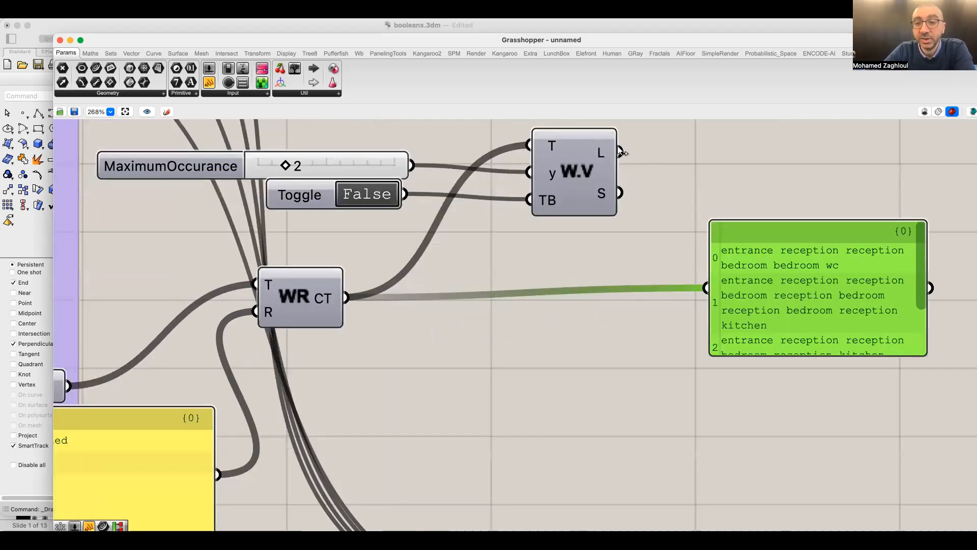
drag(620, 152, 707, 288)
right_drag(718, 340, 622, 290)
scroll(735, 332, down, 2)
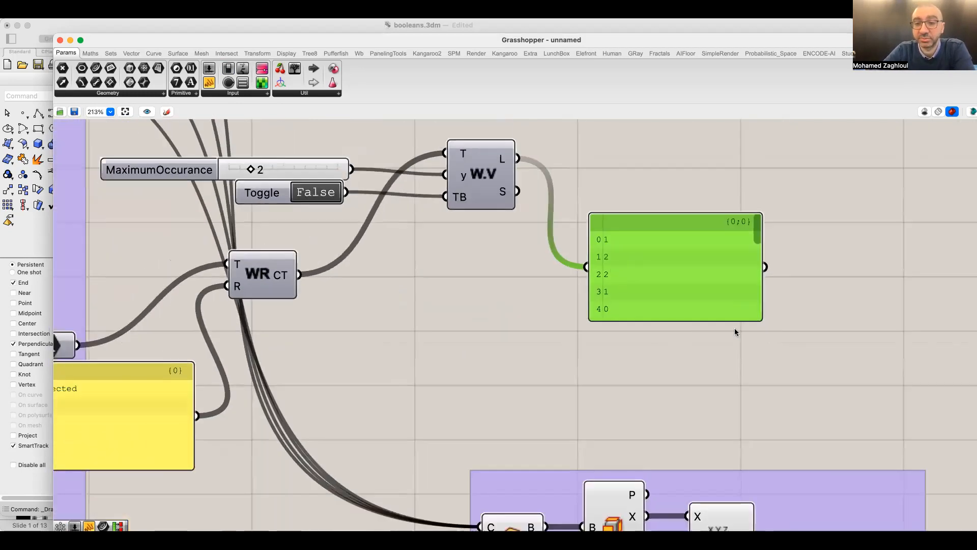
drag(758, 319, 905, 401)
drag(744, 353, 738, 235)
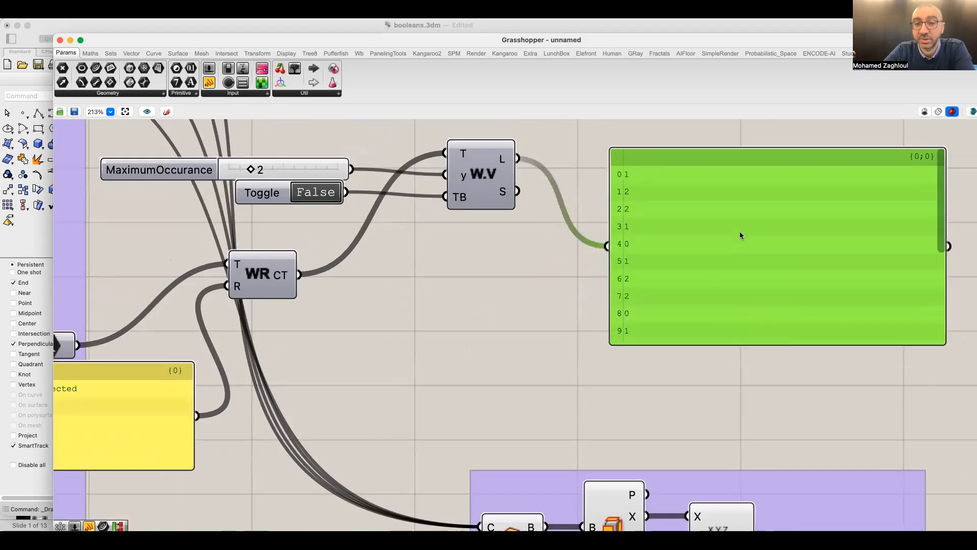
right_drag(620, 168, 630, 252)
scroll(618, 202, up, 3)
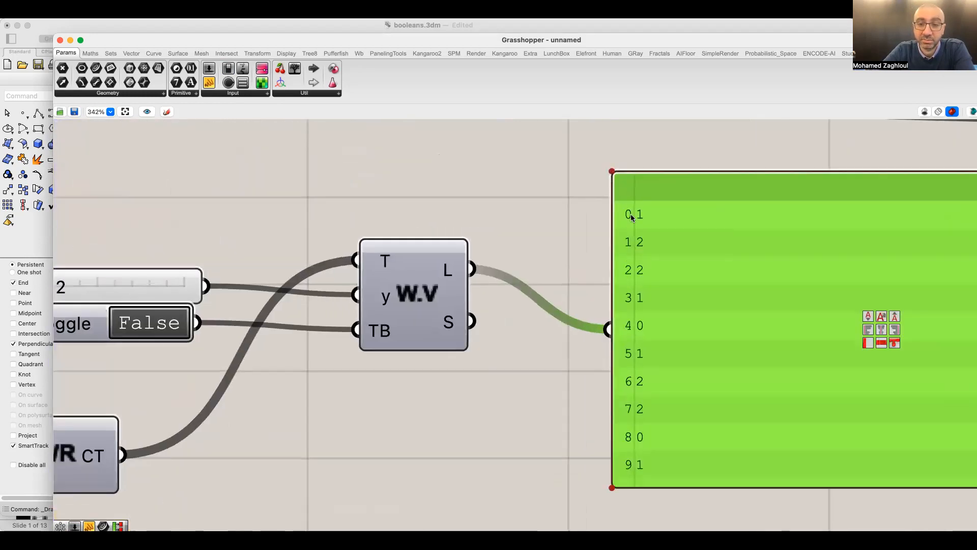
scroll(688, 217, down, 2)
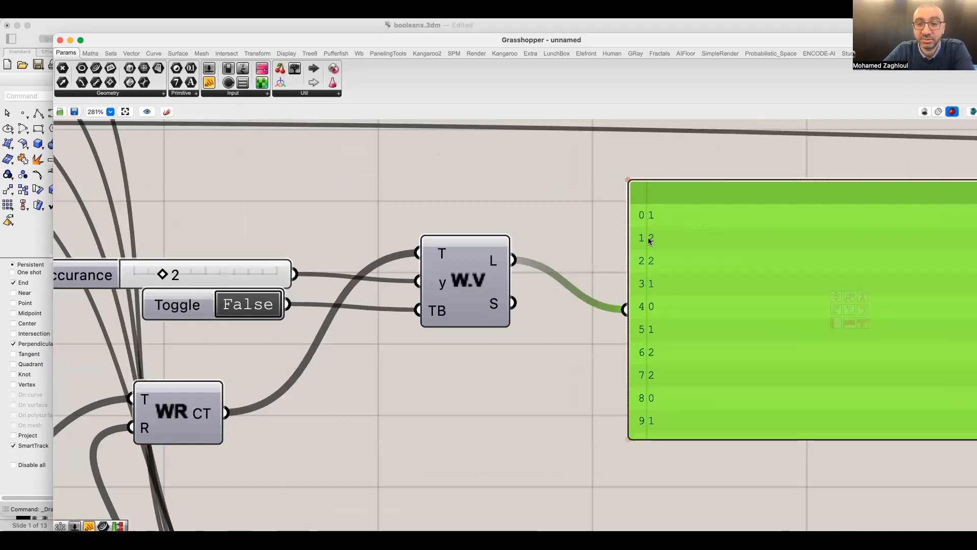
scroll(832, 232, down, 4)
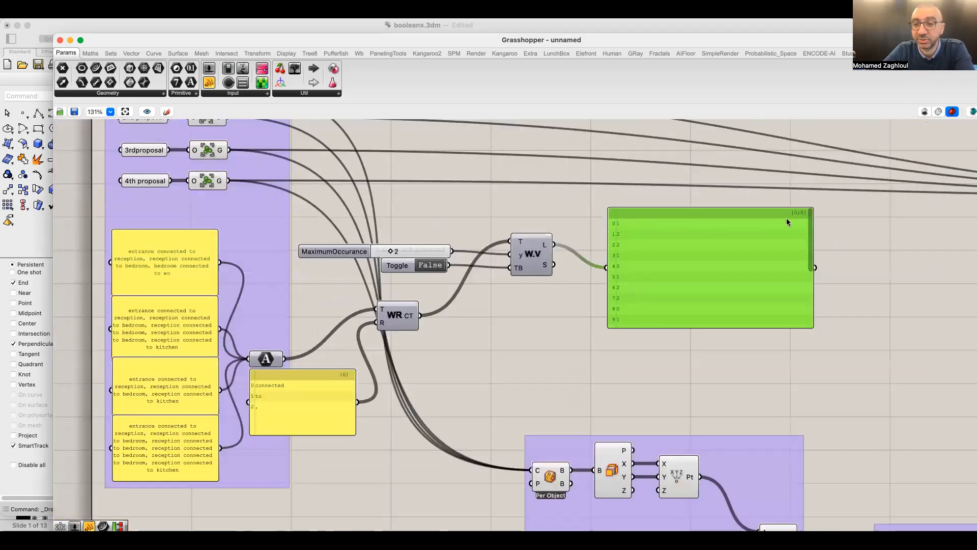
Enlarge the vector panel and feed it through a Partition List that splits WordToVector's L output by its S output
drag(813, 327, 857, 457)
drag(763, 298, 778, 229)
scroll(496, 237, up, 2)
right_drag(590, 256, 541, 338)
Move the slider, toggle, WordToVector and Partition List together, and resize and align the panel beside them to show all partitioned vectors
drag(613, 375, 358, 285)
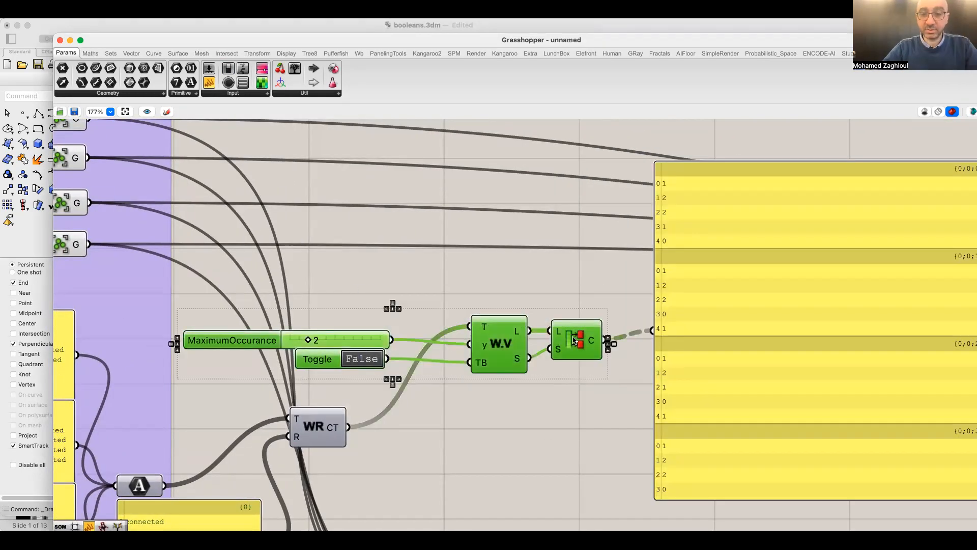
drag(574, 340, 676, 291)
right_drag(703, 327, 611, 339)
drag(712, 296, 784, 254)
right_drag(592, 399, 561, 380)
drag(928, 452, 959, 485)
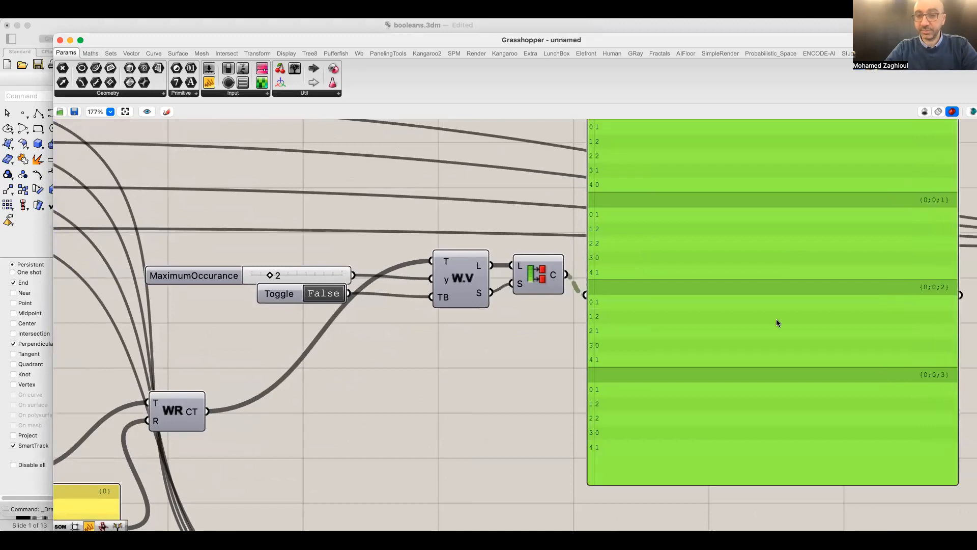
drag(720, 297, 723, 303)
right_drag(566, 359, 552, 369)
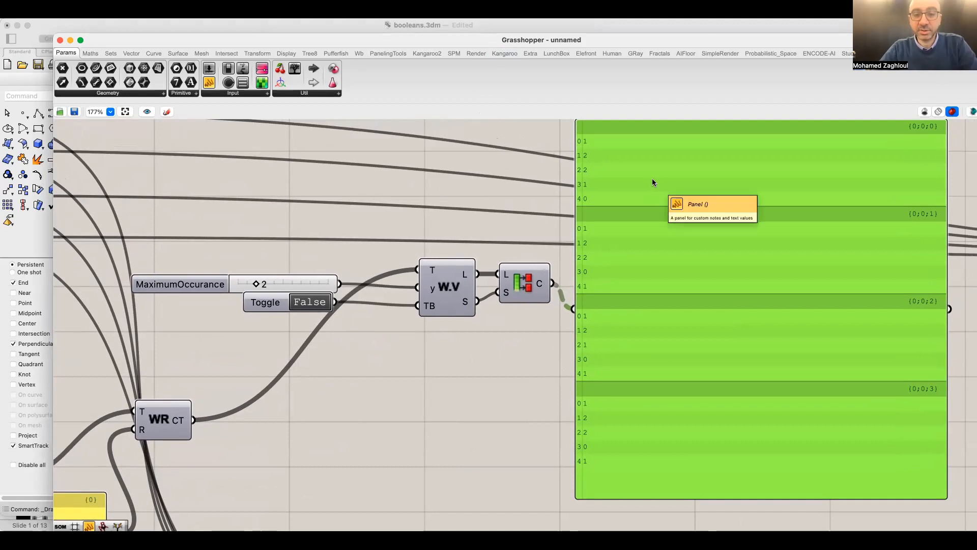
drag(576, 253, 593, 239)
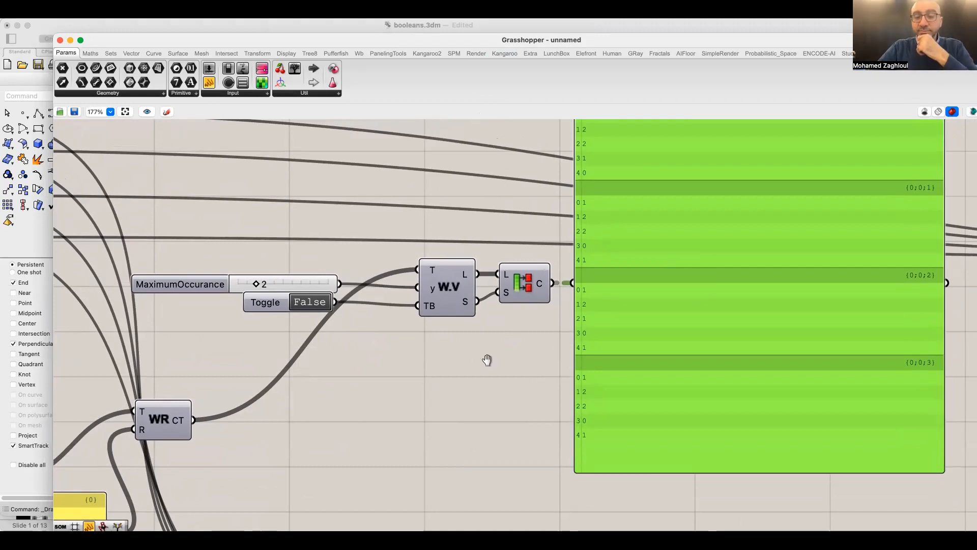
right_drag(487, 360, 474, 385)
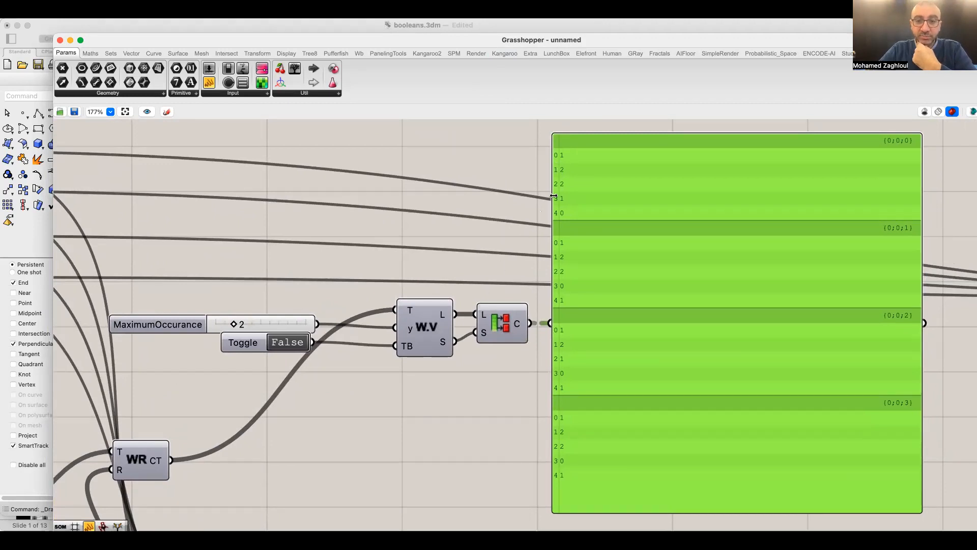
Add an empty panel and place it beside the first room-connection text, above the Text parameter
scroll(557, 167, up, 2)
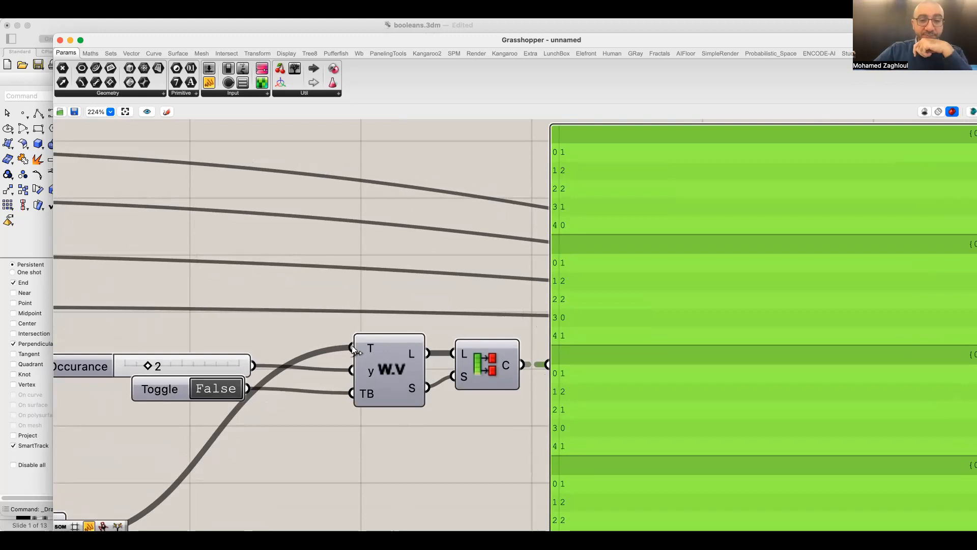
right_drag(419, 194, 425, 204)
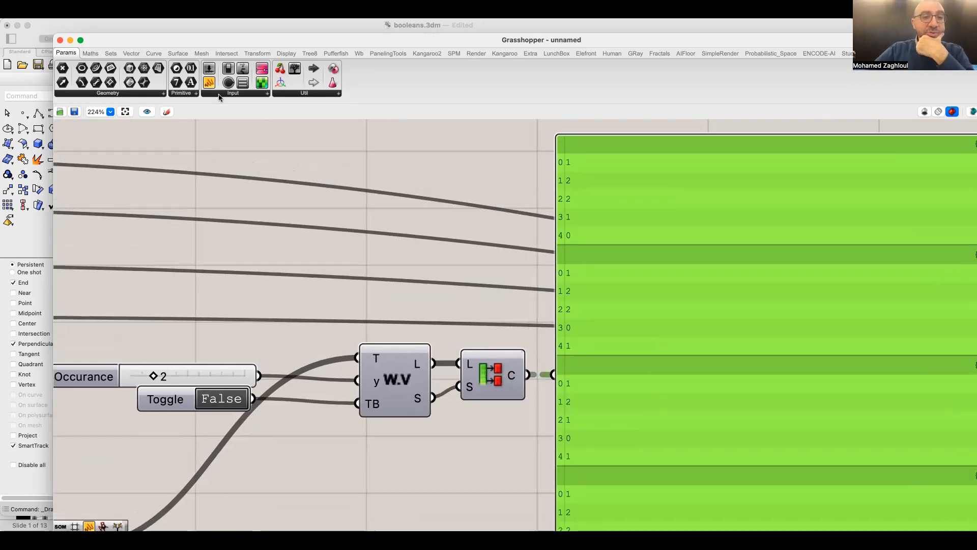
drag(209, 84, 415, 236)
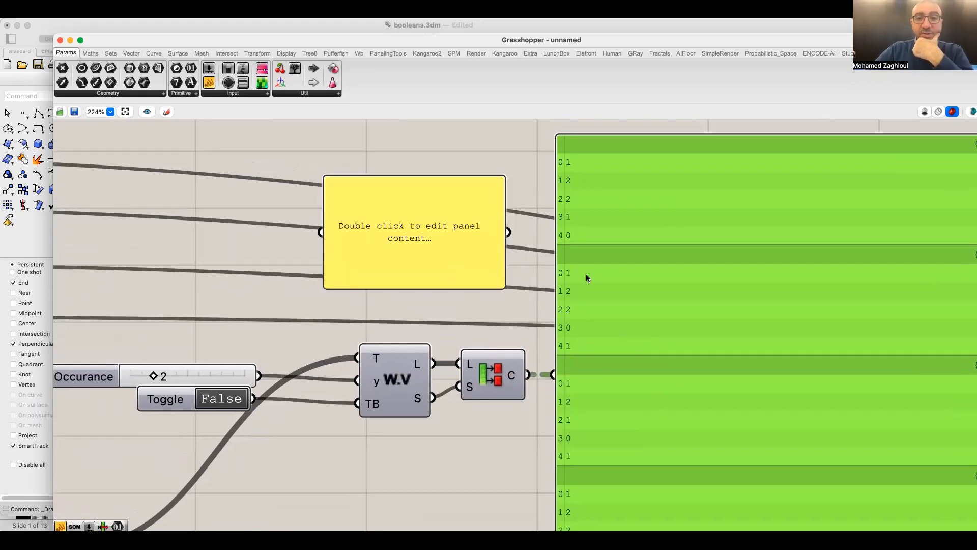
right_drag(585, 274, 795, 265)
scroll(795, 265, down, 5)
drag(744, 250, 468, 380)
scroll(437, 367, up, 8)
scroll(453, 287, down, 6)
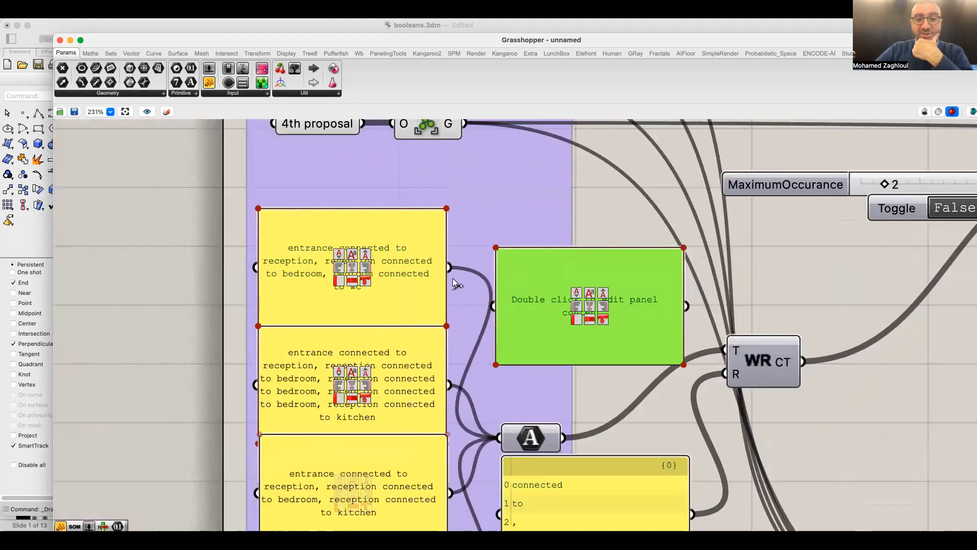
scroll(517, 292, up, 3)
Fill the empty panel with the room words entrance, reception, bedroom, wc and kitchen, one per line
double_click(534, 288)
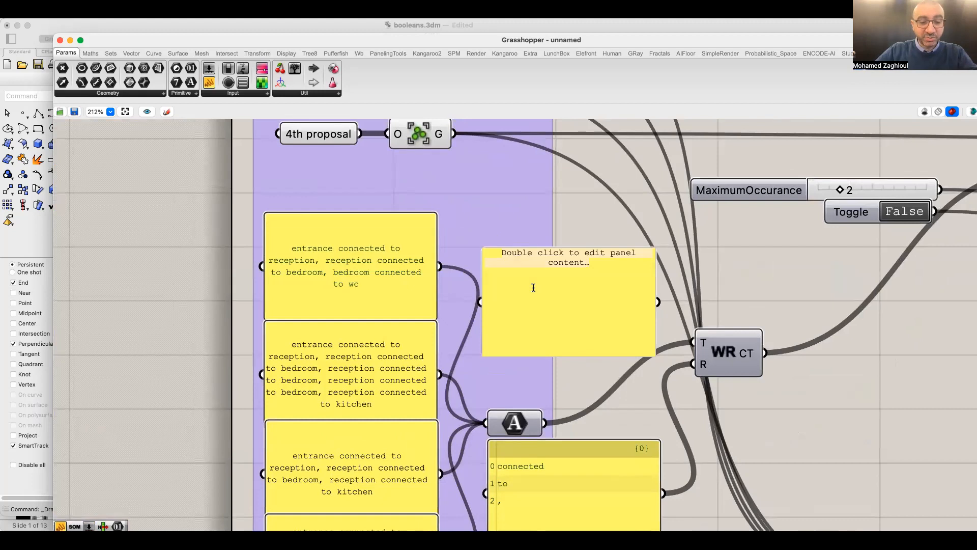
text(ent)
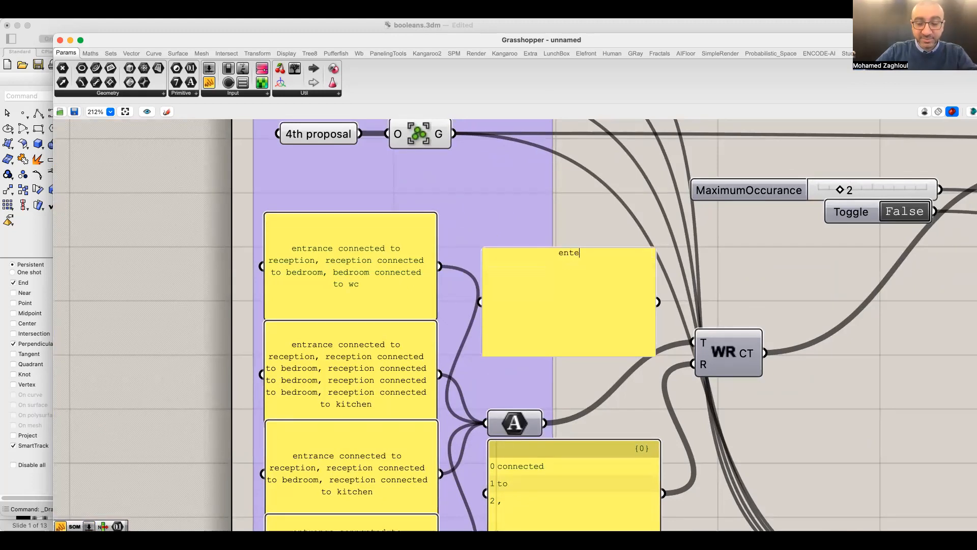
text(rance)
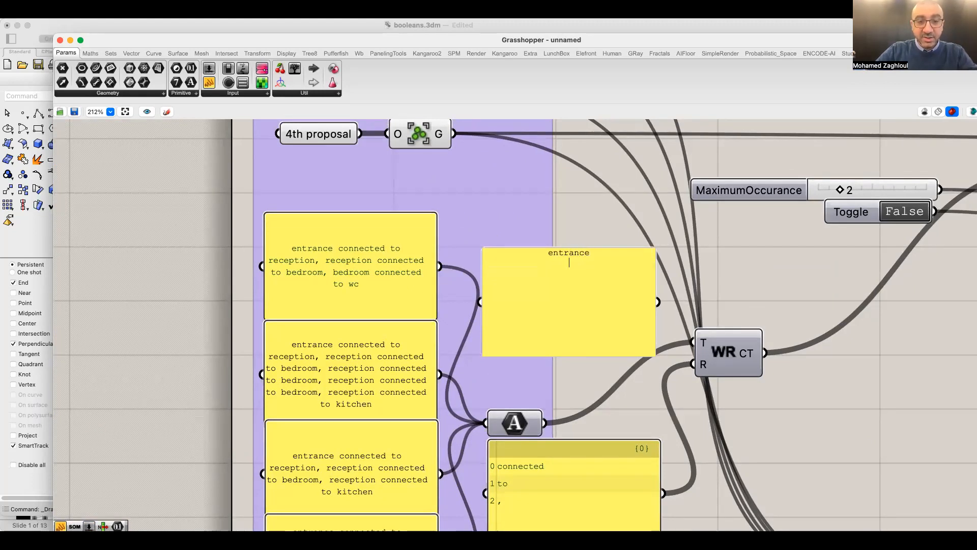
text( re eption)
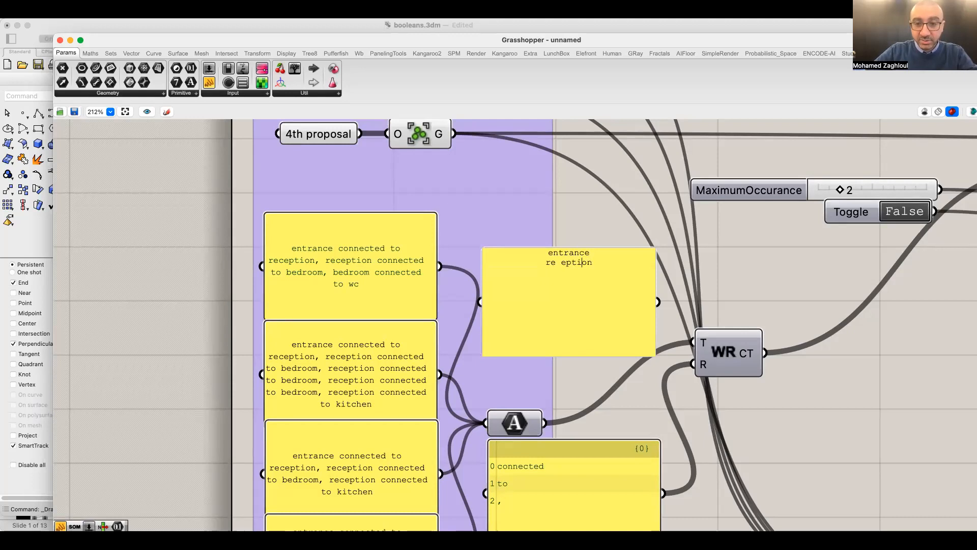
key(BackSpace)
text(c)
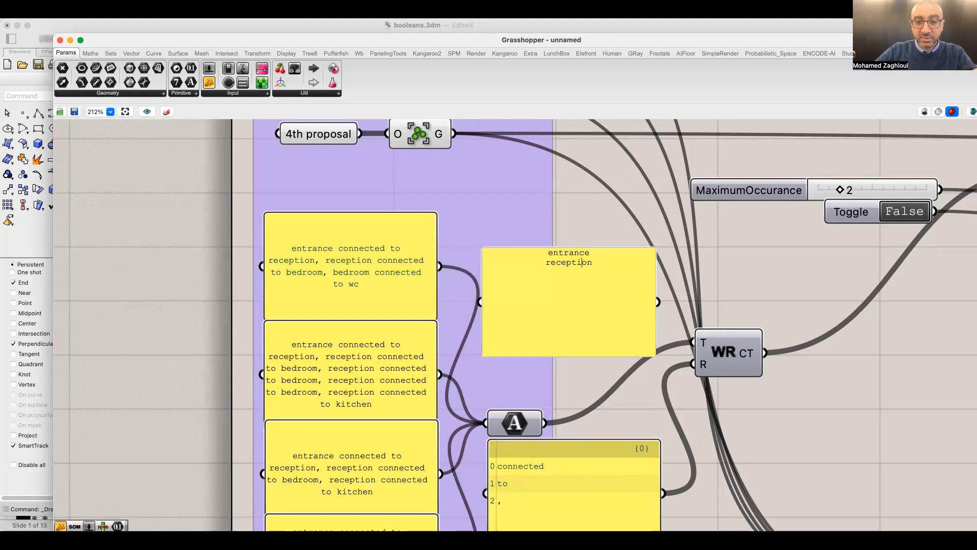
key(Return)
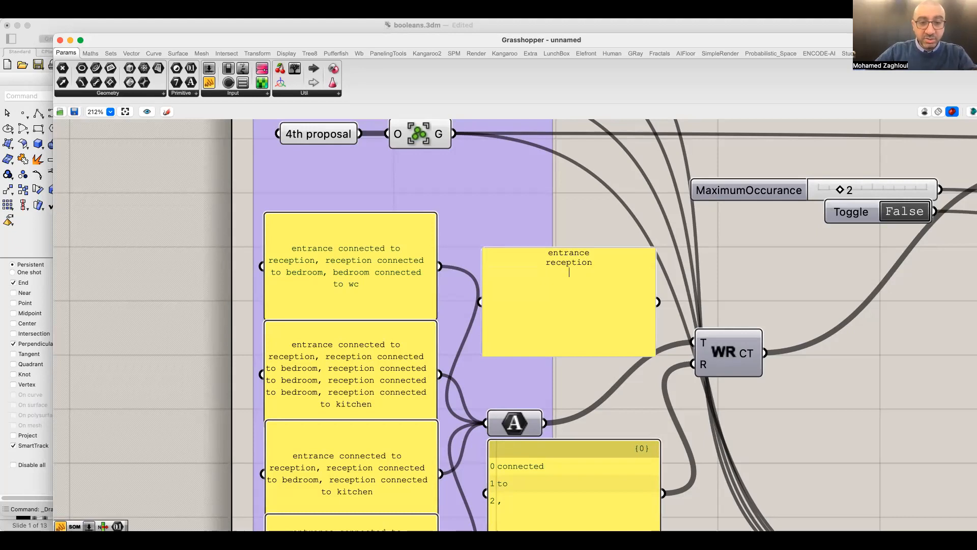
text(b)
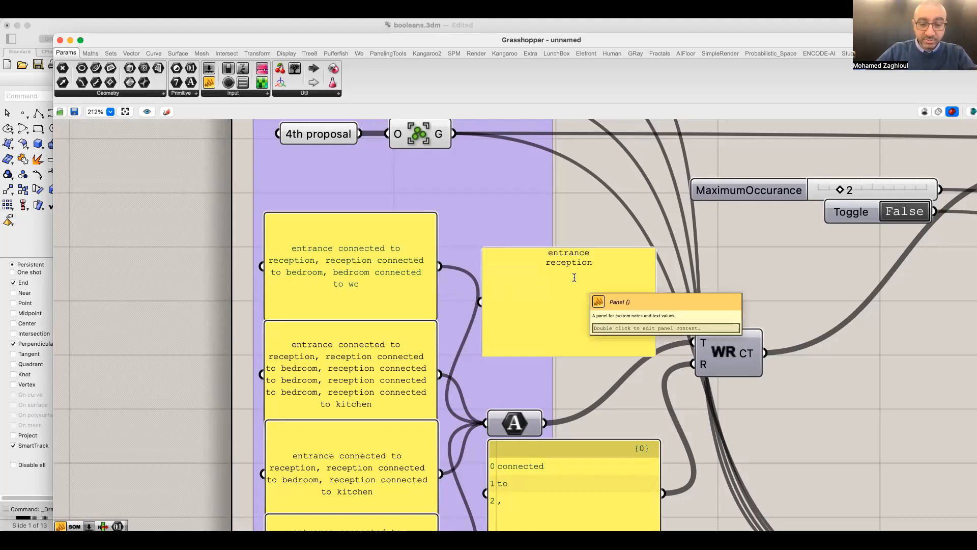
text(edroom)
key(Return)
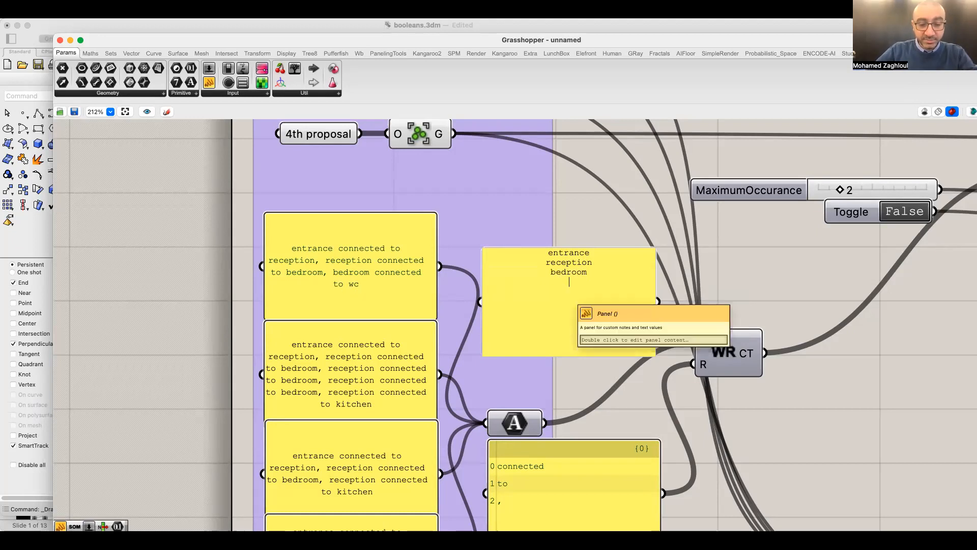
text(wc)
key(Return)
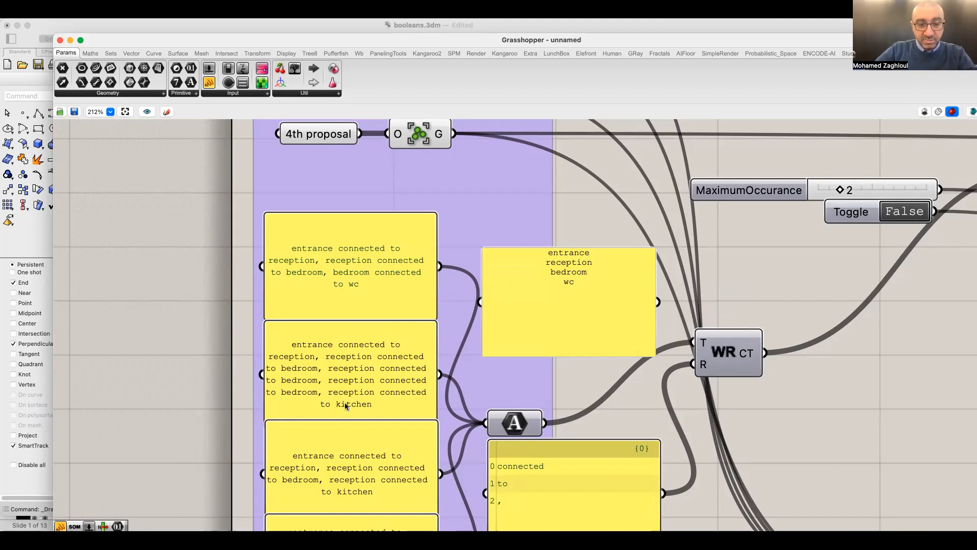
text(kitchen)
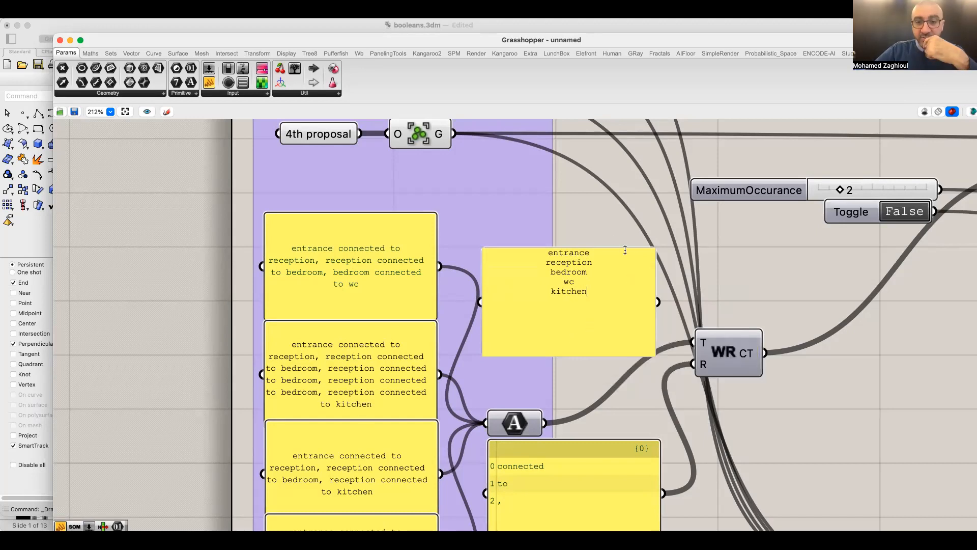
click(616, 233)
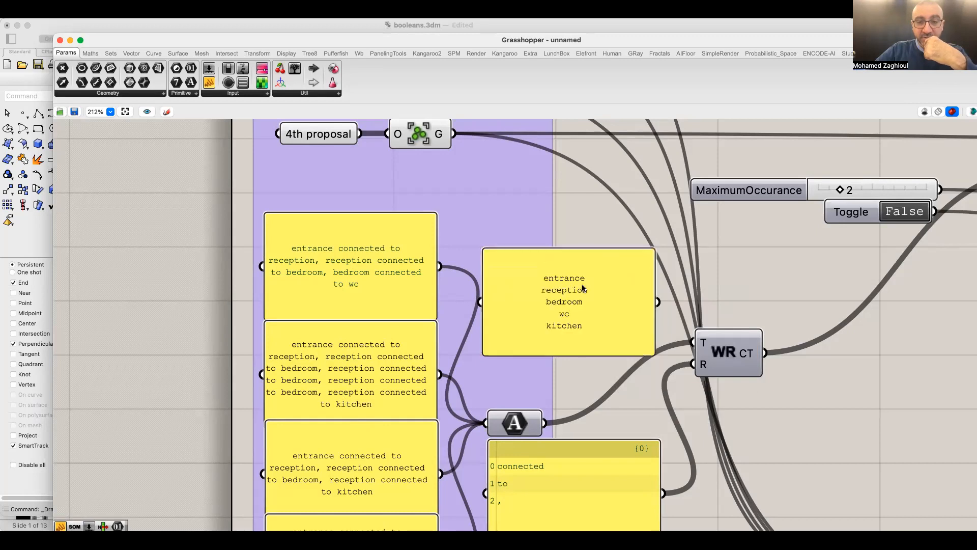
Turn off multiline data for the room-word panel so each word is a separate item, and make the panel narrower
right_click(605, 302)
click(615, 75)
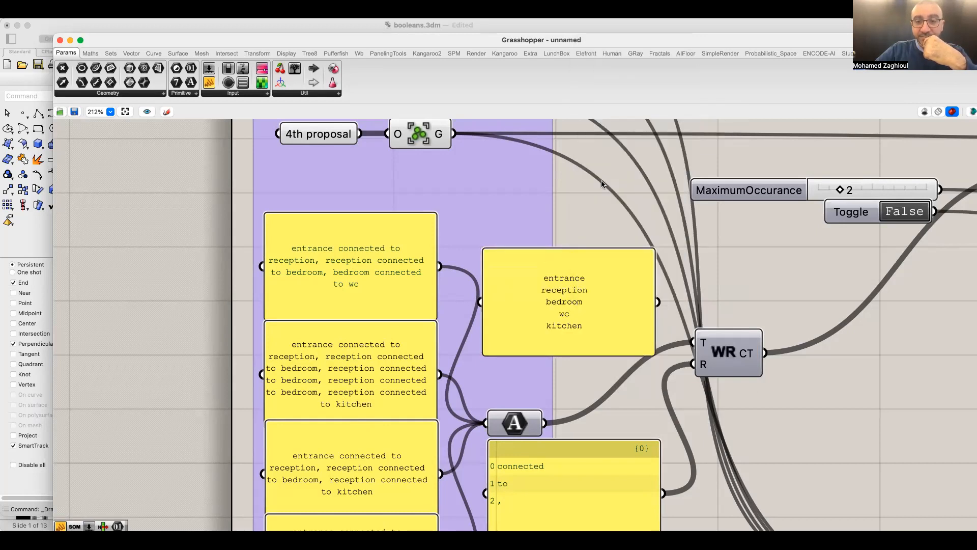
drag(653, 355, 571, 369)
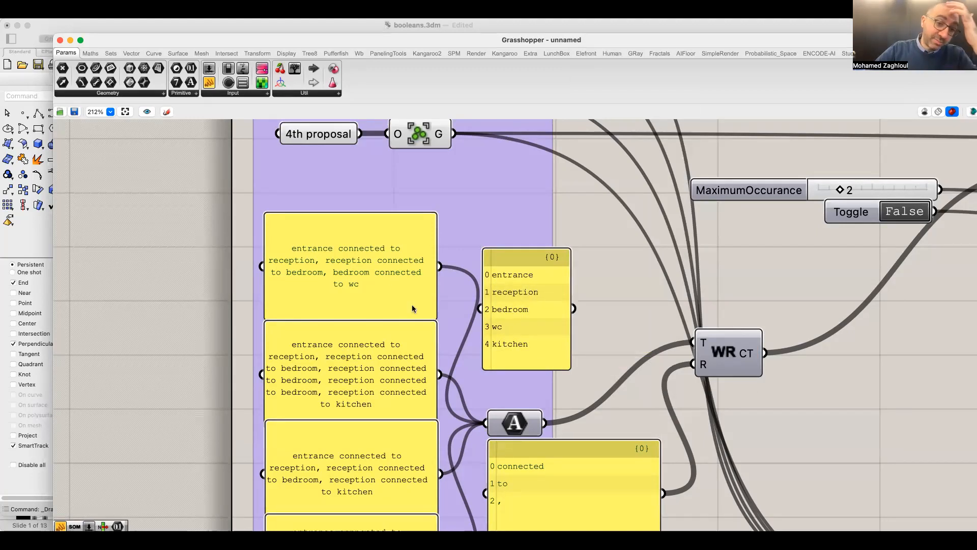
Edit the first room-connection text to begin "entrance connected Hallway, Hallway connected to reception", keeping the remaining connections
scroll(412, 305, down, 5)
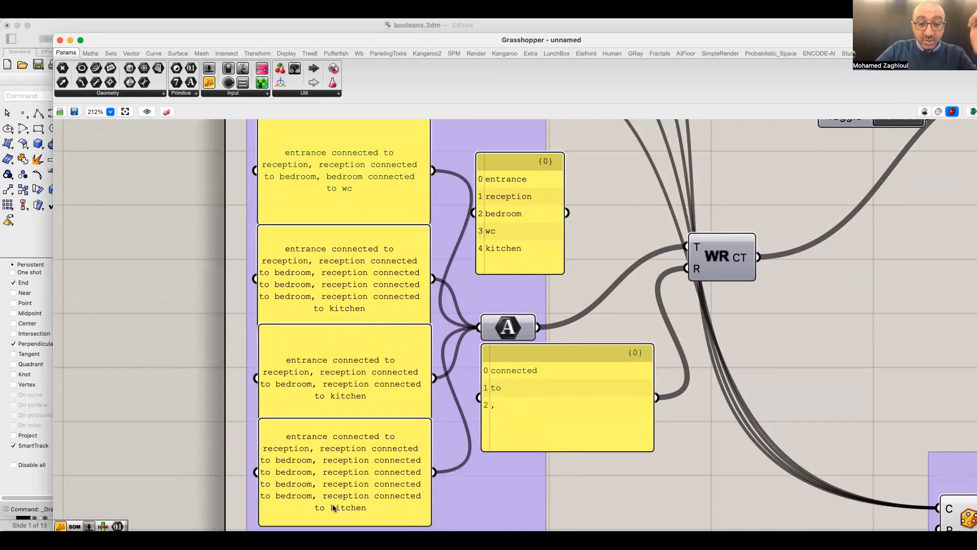
scroll(328, 283, up, 1)
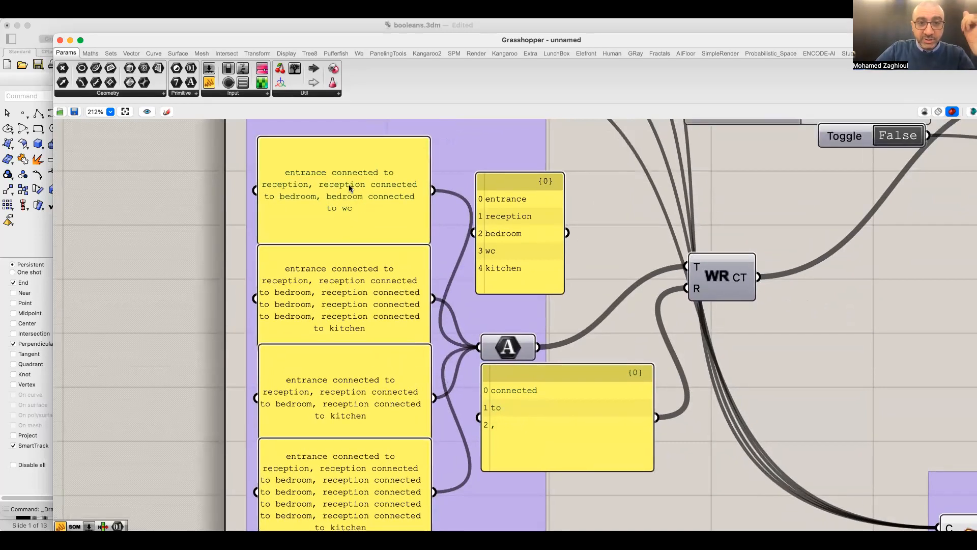
double_click(350, 187)
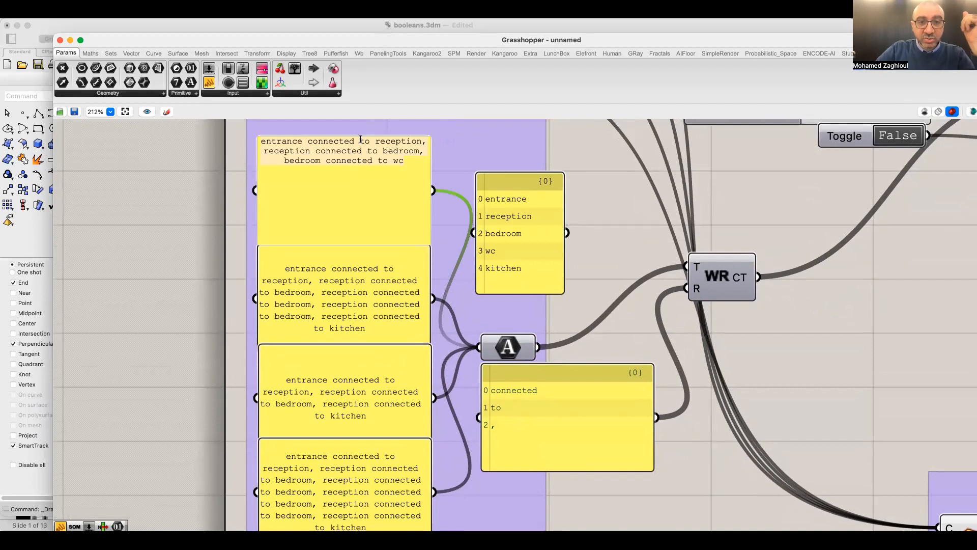
text(Hallwa)
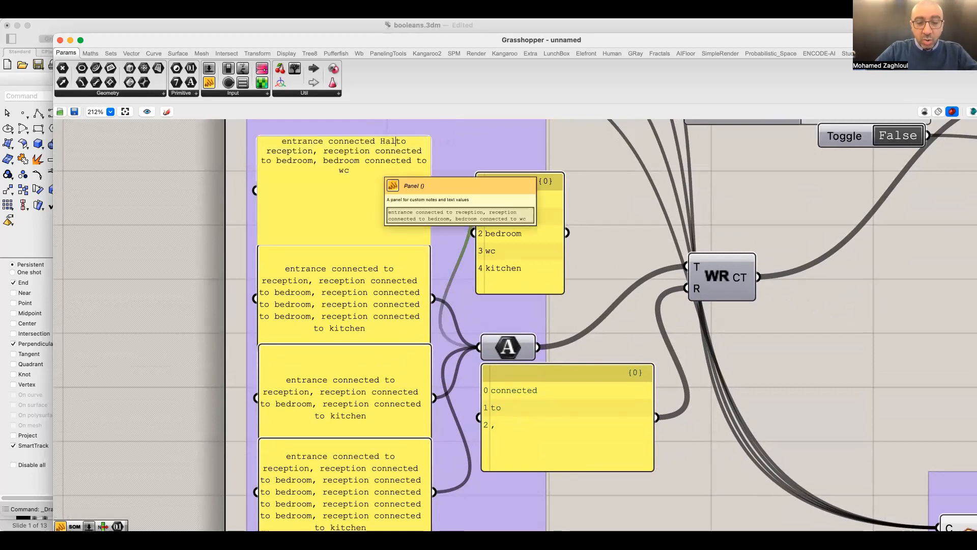
text(y, )
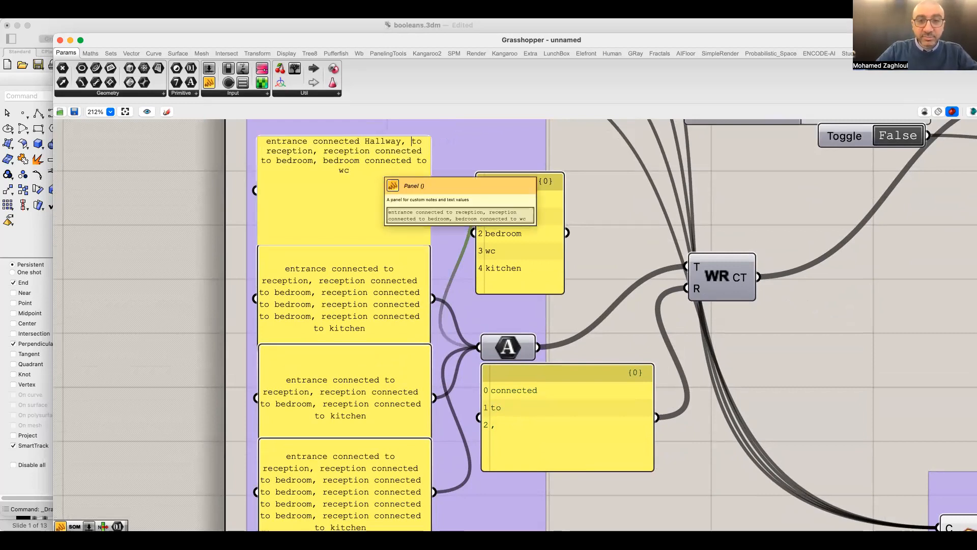
text(Hallway)
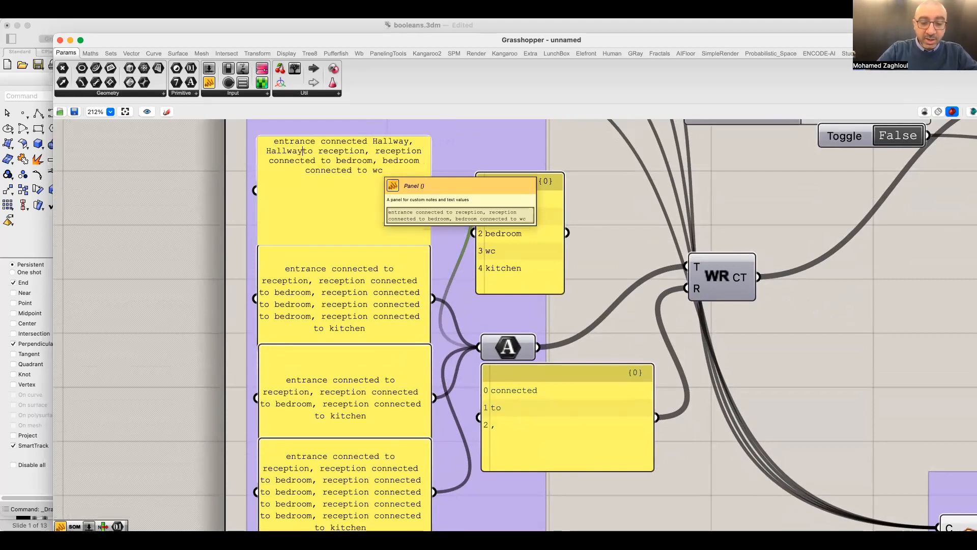
text( connected to)
key(BackSpace)
key(BackSpace)
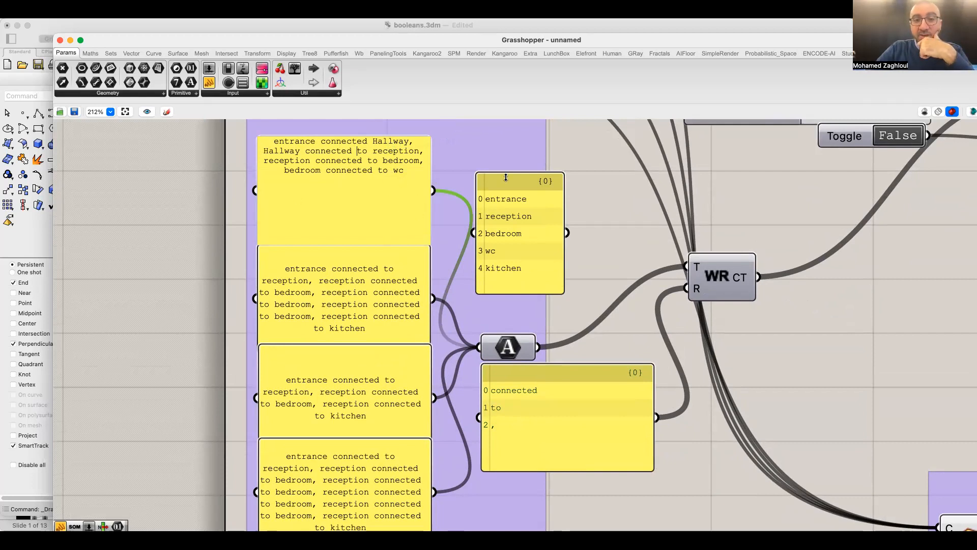
click(598, 187)
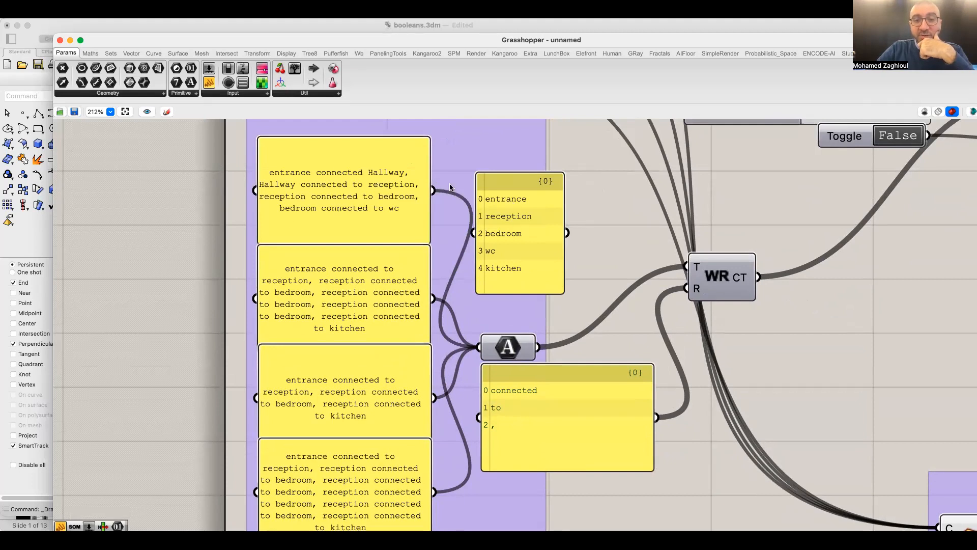
Insert Hallway as a new line directly after entrance in the room-word panel
double_click(519, 226)
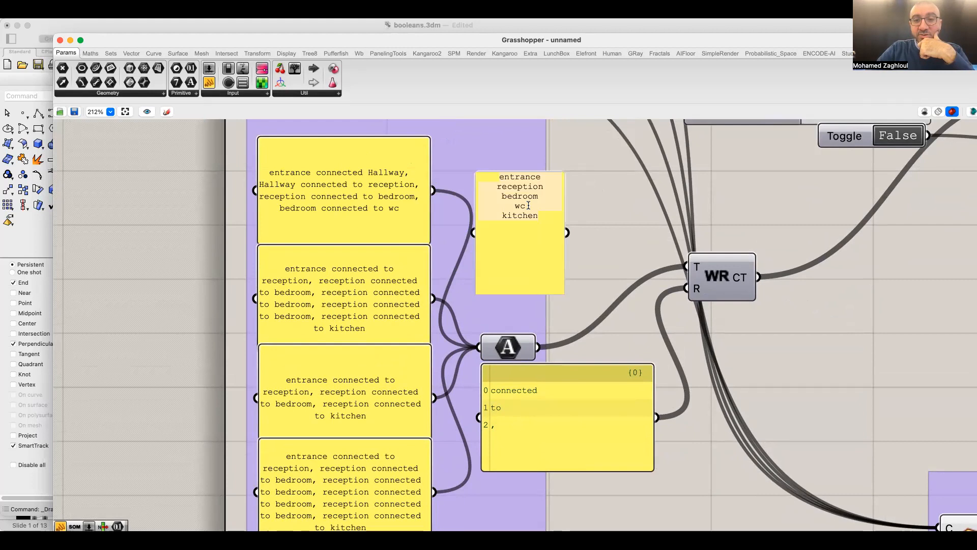
click(545, 175)
key(Return)
text(hallway)
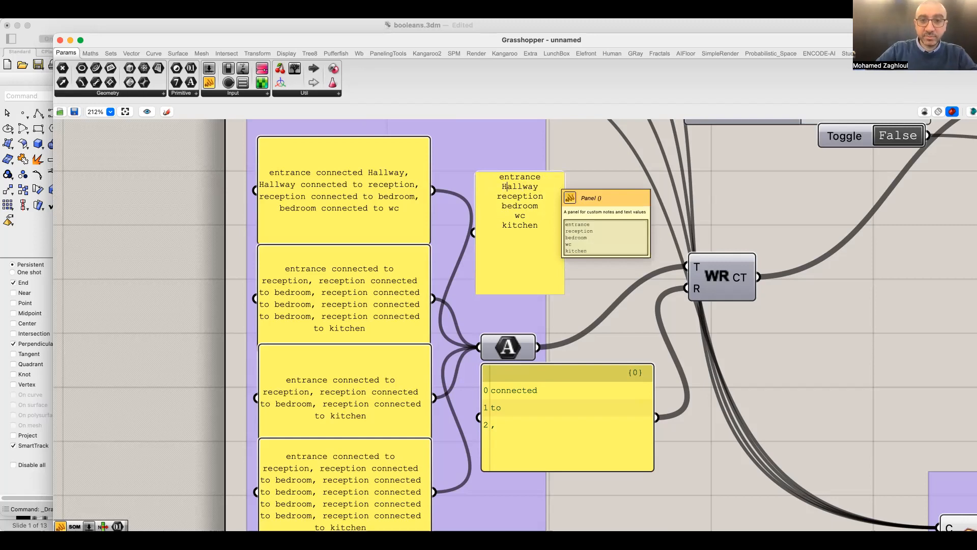
click(585, 152)
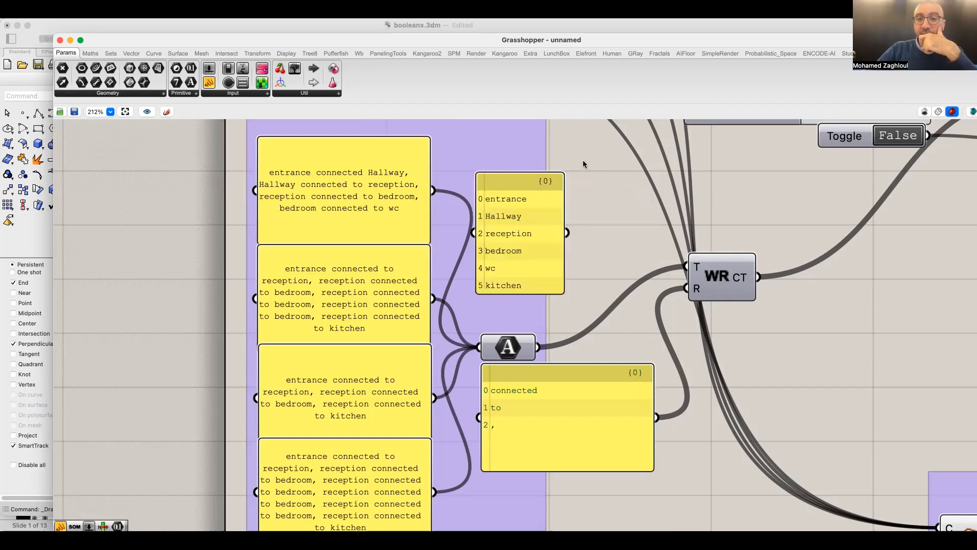
Lengthen and shift the room-word panel, and move the WR component down level with the Text parameter
click(531, 266)
drag(560, 291, 560, 314)
drag(551, 206, 566, 224)
scroll(550, 290, down, 1)
drag(743, 267, 762, 343)
right_drag(703, 280, 622, 279)
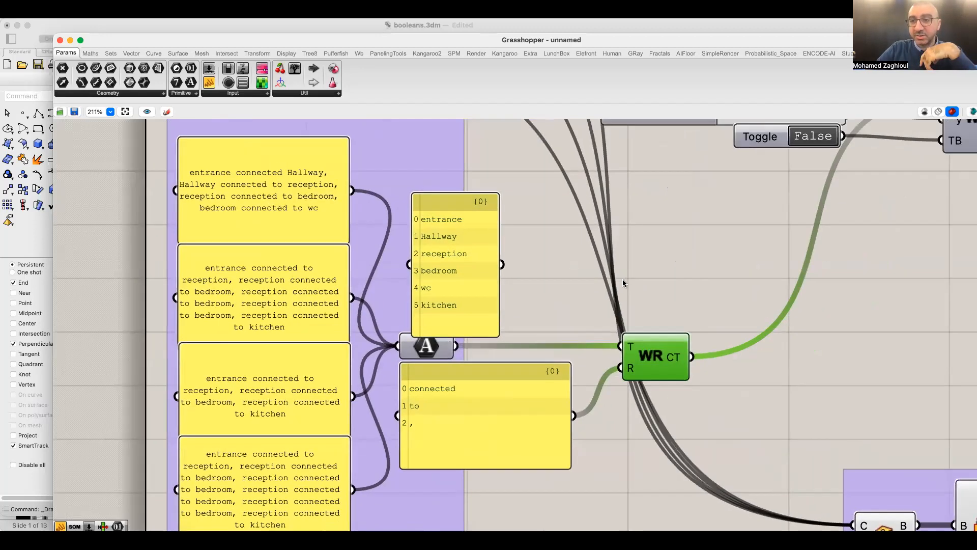
Move the room-word panel above WordToVector and Partition List, lining its rows up with the first branch of the vector panel
scroll(622, 279, down, 5)
drag(537, 273, 810, 163)
right_drag(776, 254, 669, 400)
scroll(698, 308, up, 1)
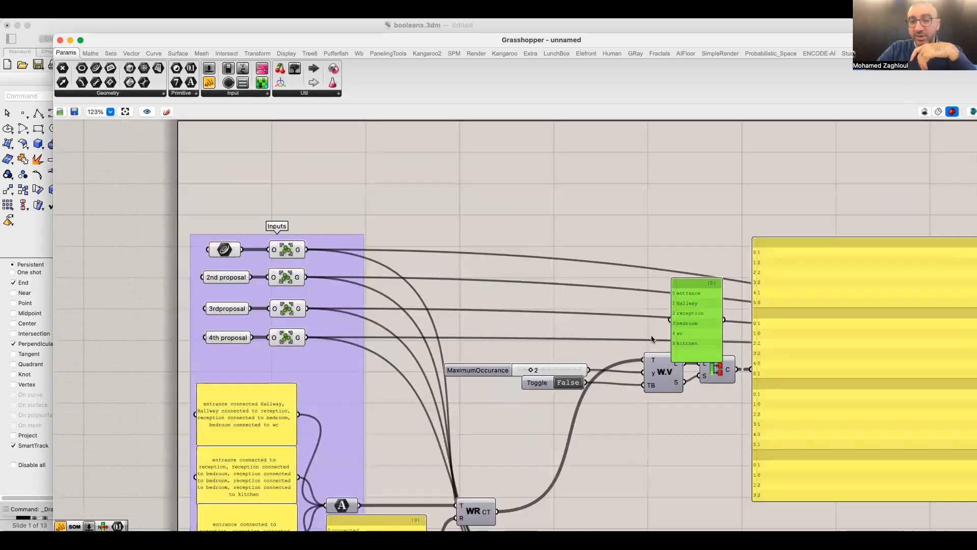
scroll(652, 338, up, 4)
drag(712, 242, 718, 243)
right_drag(738, 249, 634, 271)
scroll(639, 265, up, 1)
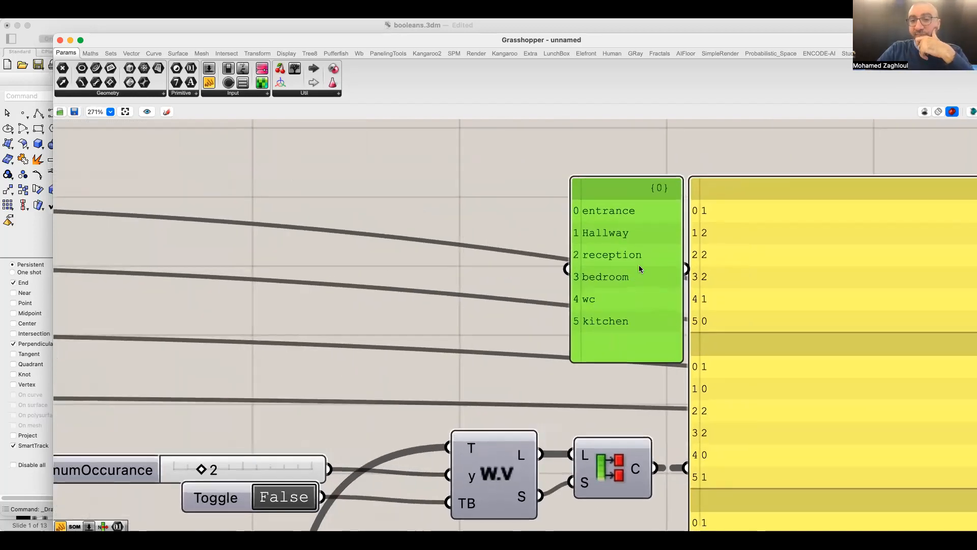
scroll(639, 265, up, 1)
drag(611, 257, 570, 231)
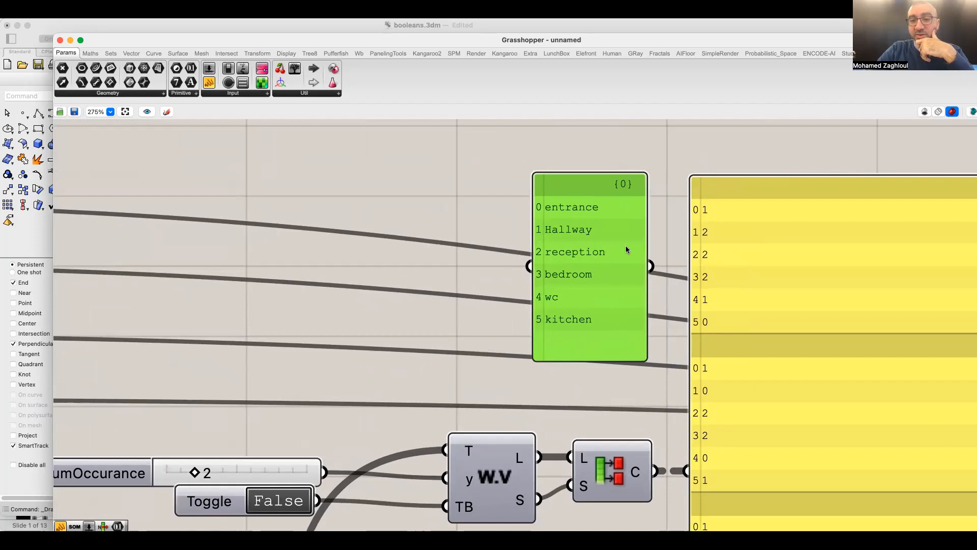
Nudge the room-word panel slightly closer to the partitioned vector panel
scroll(625, 245, down, 10)
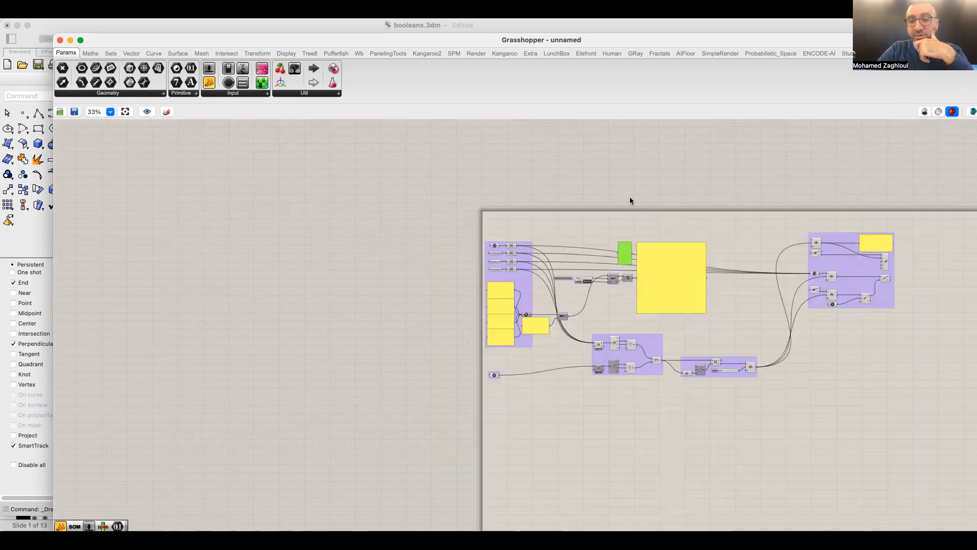
scroll(630, 197, up, 11)
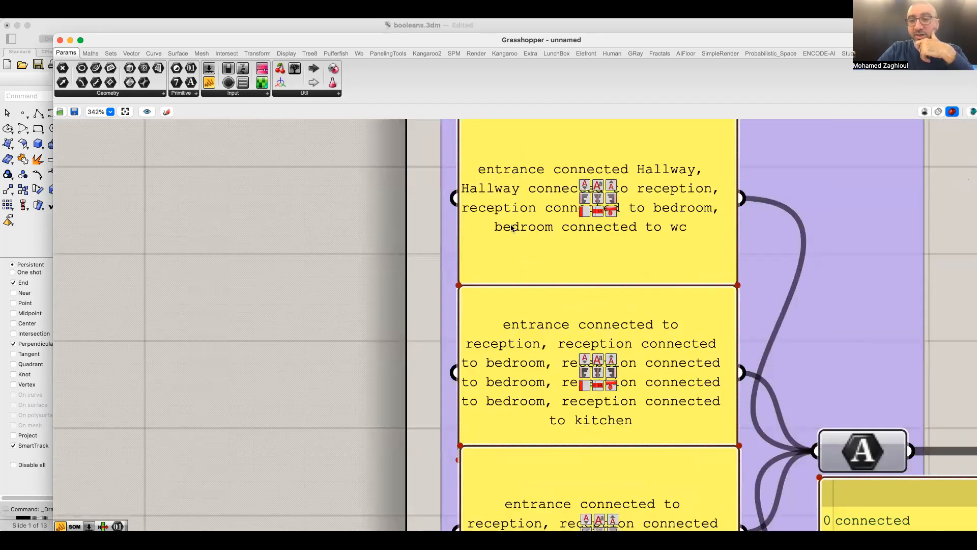
scroll(511, 227, down, 6)
scroll(707, 247, up, 8)
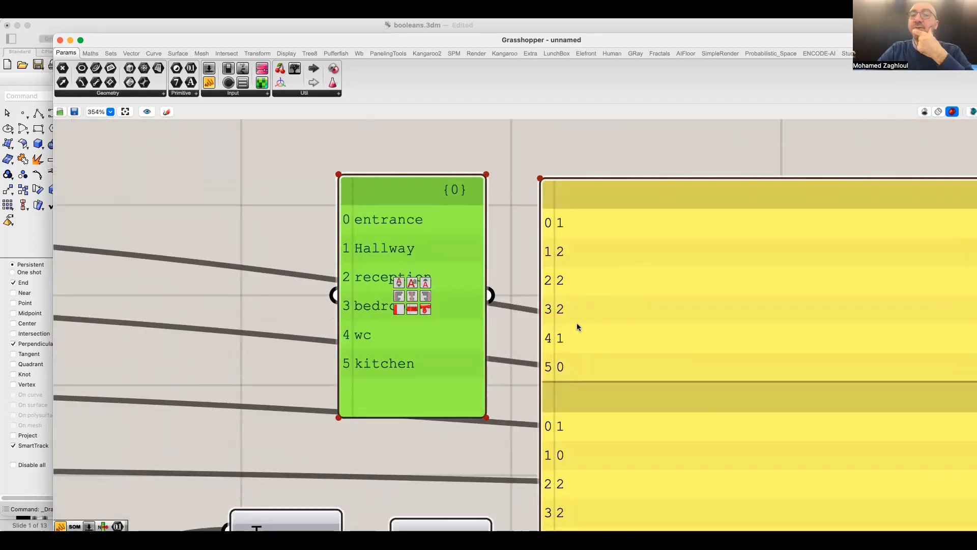
drag(387, 366, 399, 367)
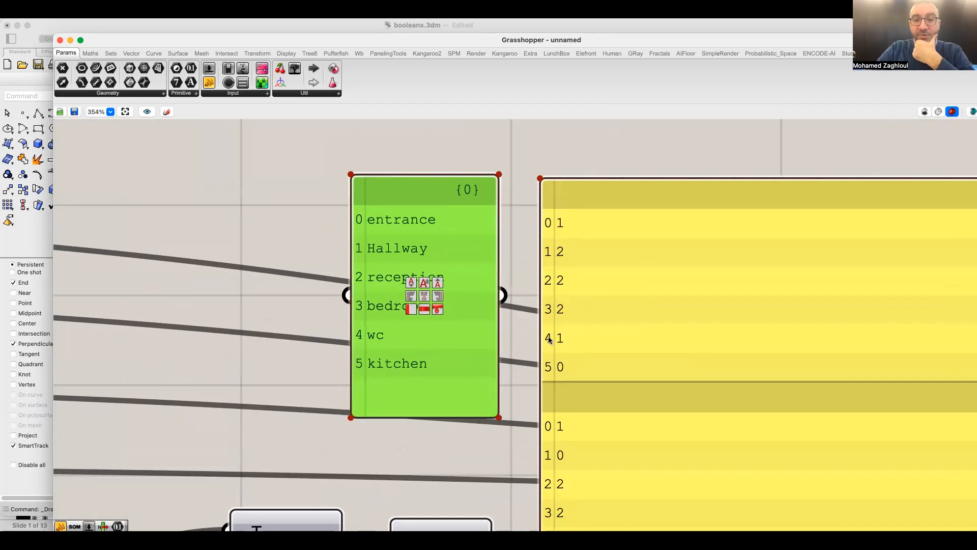
Compare the first room-connection text with the room words and the first branch of the partitioned vectors
scroll(622, 291, down, 3)
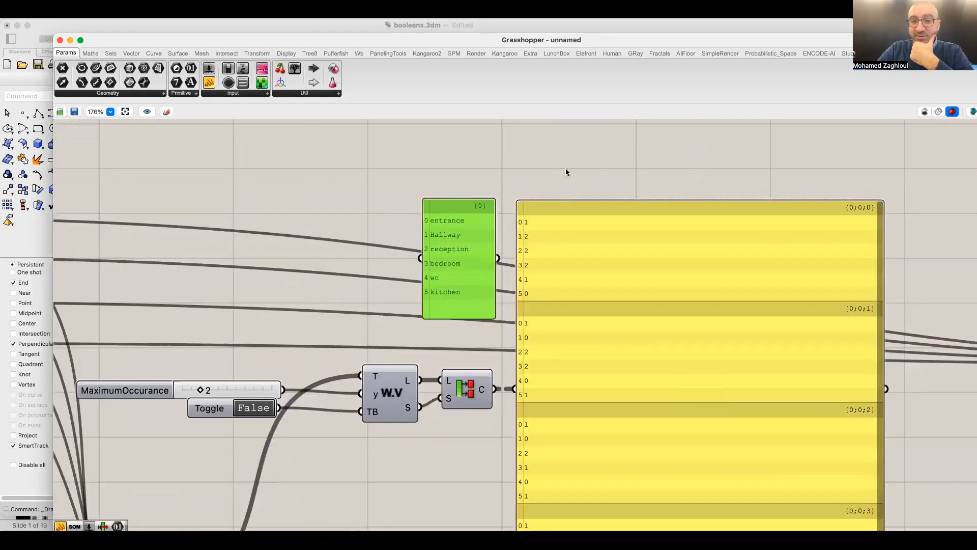
right_drag(358, 324, 737, 335)
right_drag(300, 456, 375, 387)
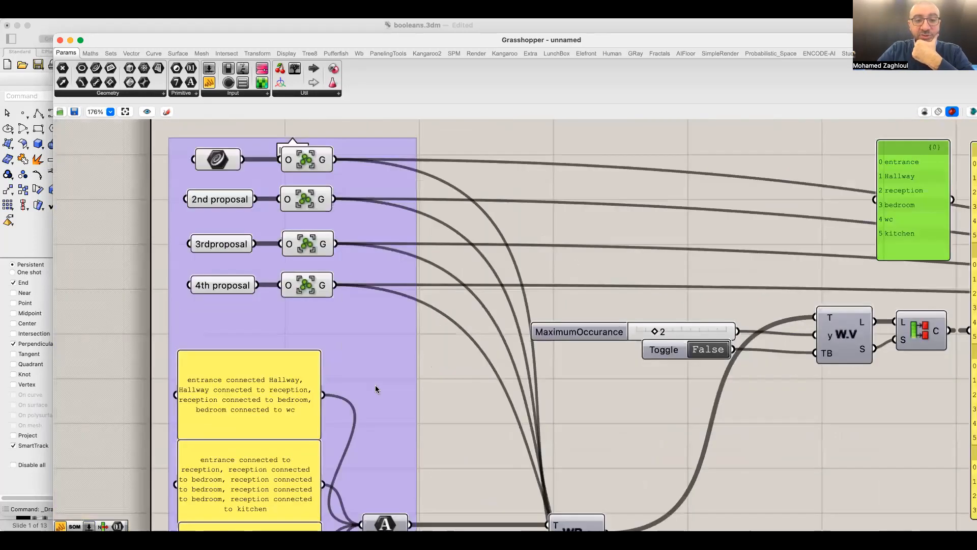
click(254, 380)
right_drag(608, 308, 260, 368)
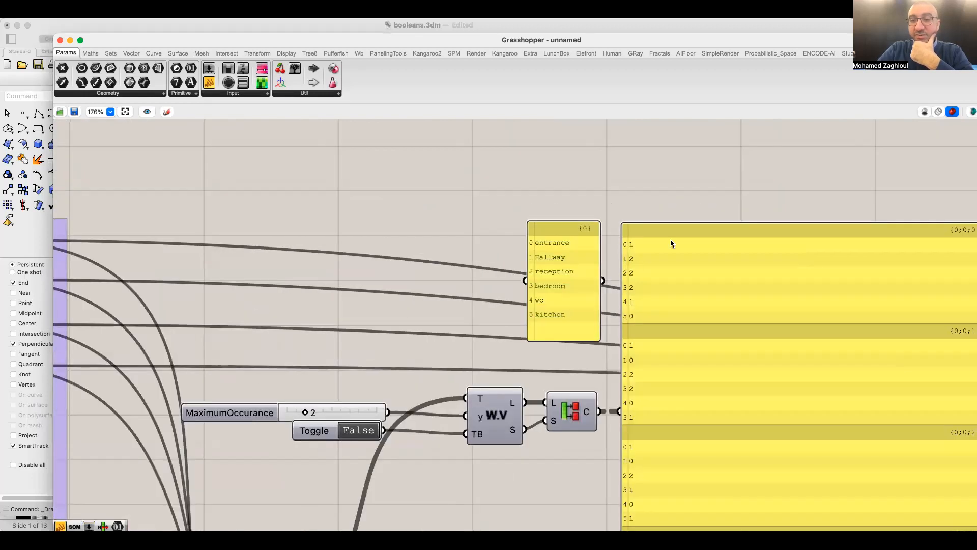
Check the room words against the first vector branch, and review the room-connection texts feeding WordToVector
scroll(670, 243, up, 5)
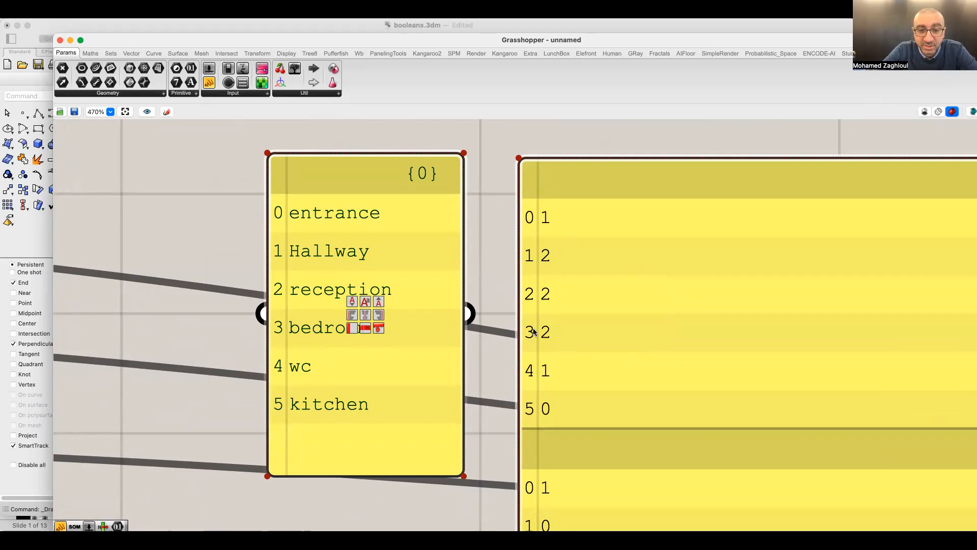
scroll(332, 326, down, 3)
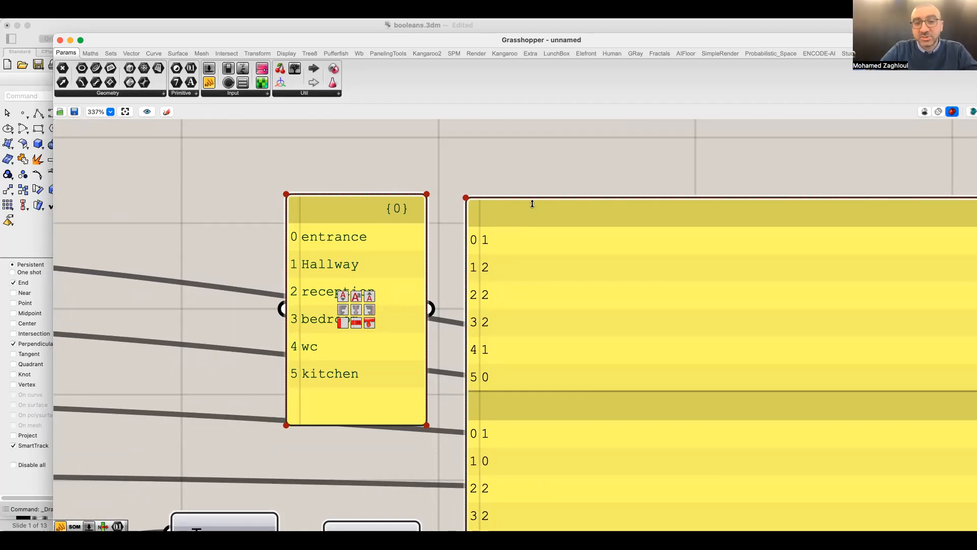
scroll(532, 203, down, 2)
right_drag(502, 292, 739, 262)
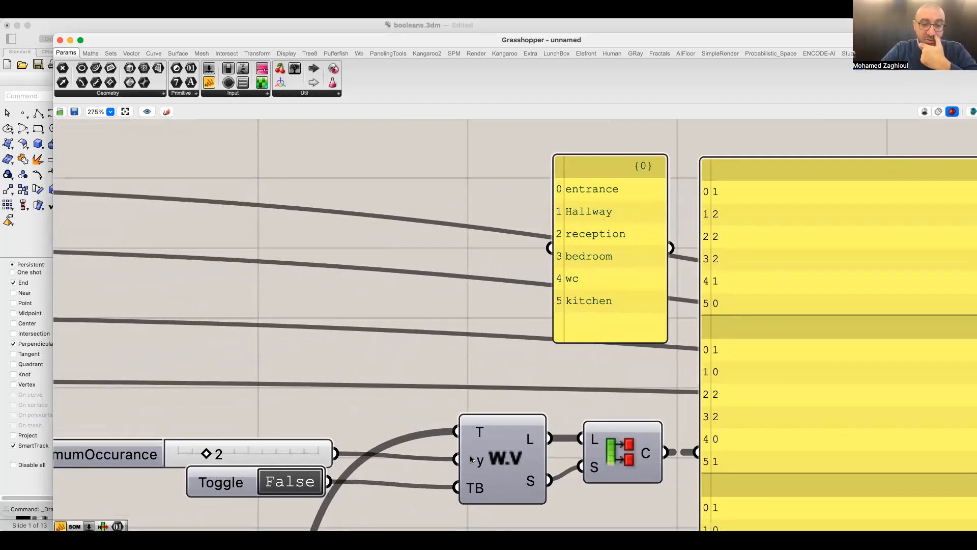
right_drag(551, 376, 601, 243)
scroll(601, 243, down, 8)
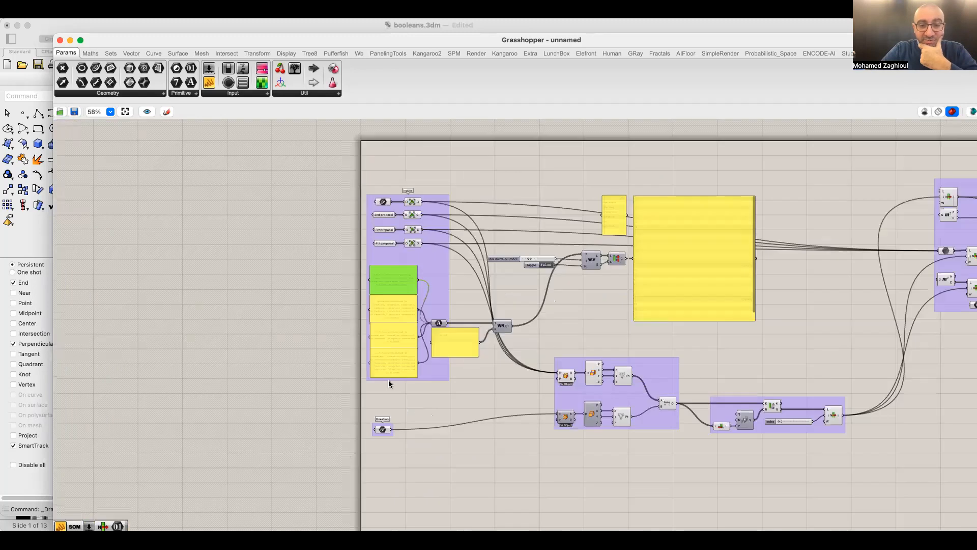
scroll(389, 363, up, 10)
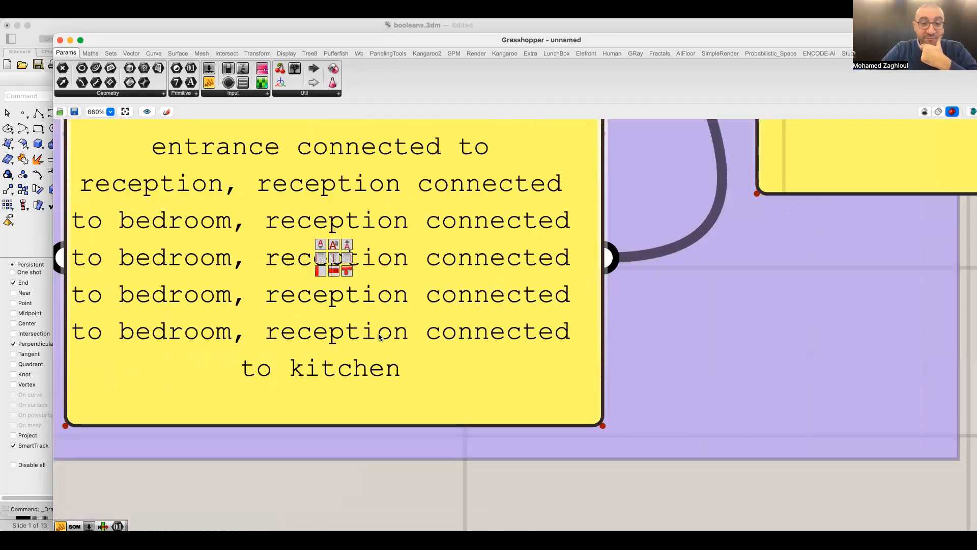
scroll(379, 337, down, 10)
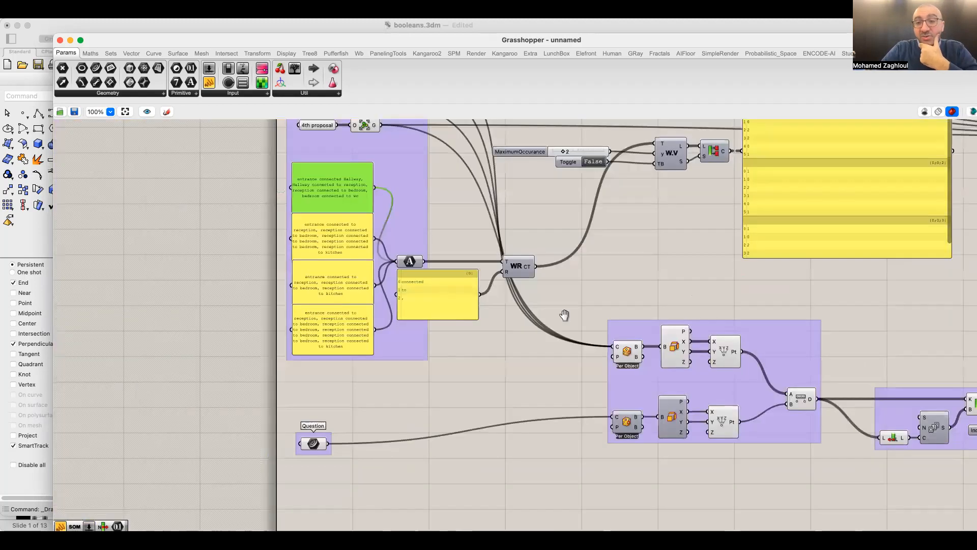
right_drag(564, 315, 442, 426)
right_drag(510, 276, 580, 224)
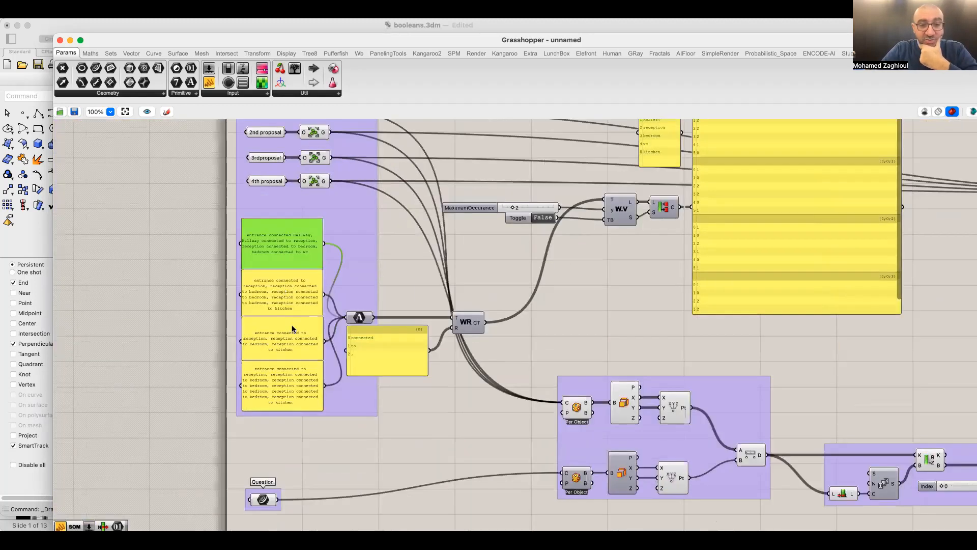
Enlarge the vector panel to fit all four branches, and move the room-word panel beside the last branch with rows aligned
right_drag(868, 312, 832, 365)
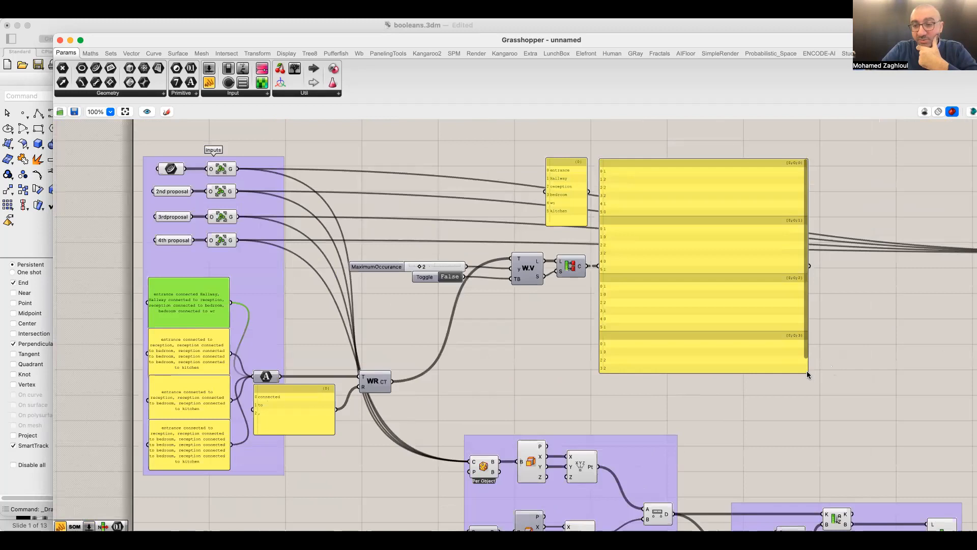
drag(807, 375, 821, 407)
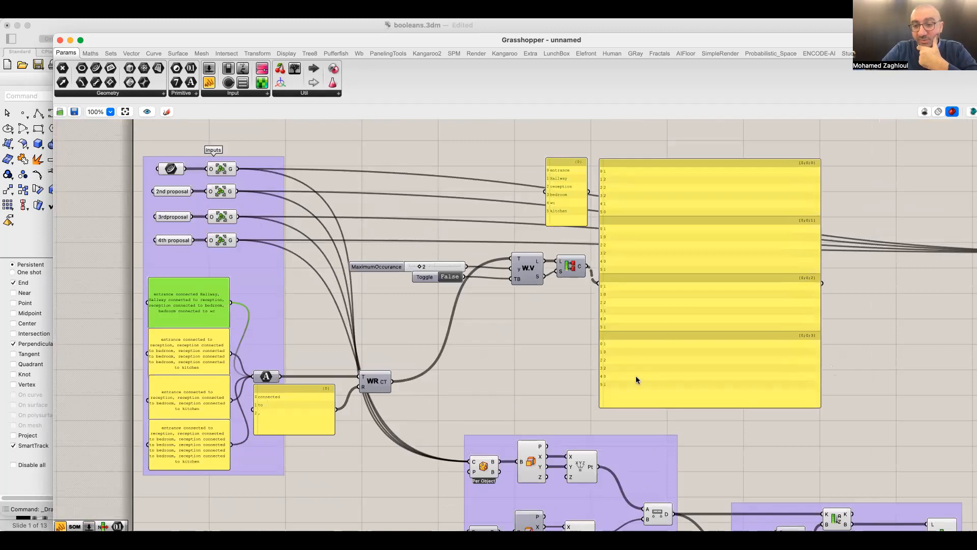
drag(564, 208, 571, 381)
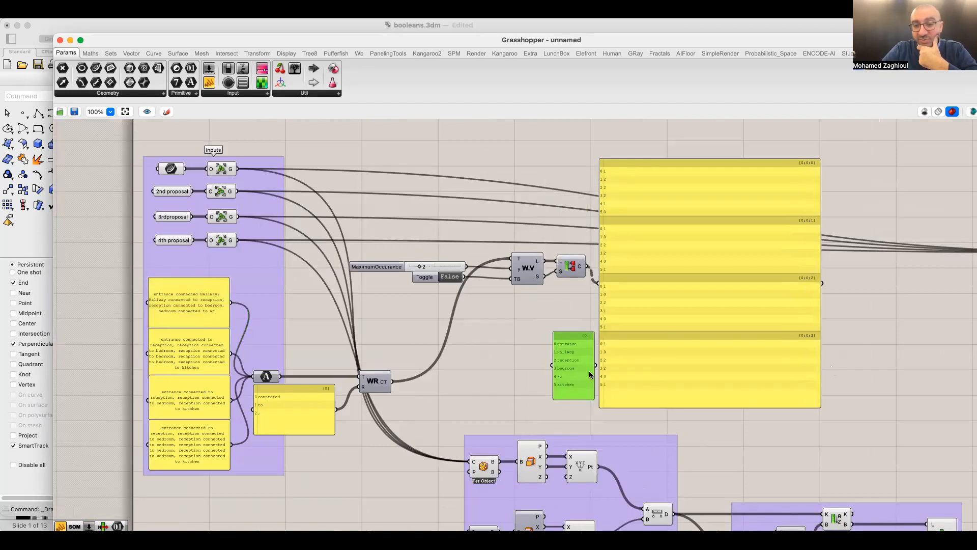
scroll(587, 376, up, 6)
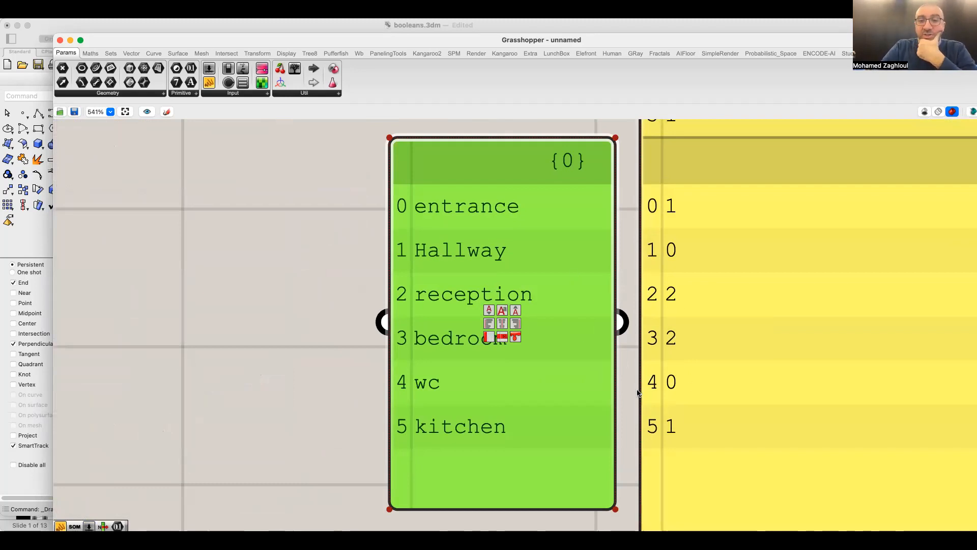
scroll(604, 329, down, 6)
Set MaximumOccurance to 1 and compare the last vector branch with the room words
scroll(596, 333, up, 4)
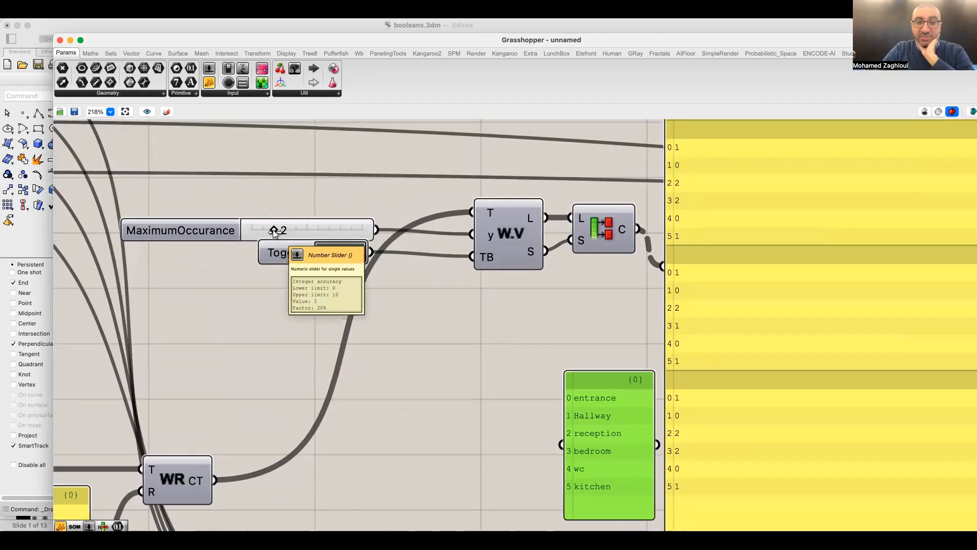
drag(295, 232, 288, 253)
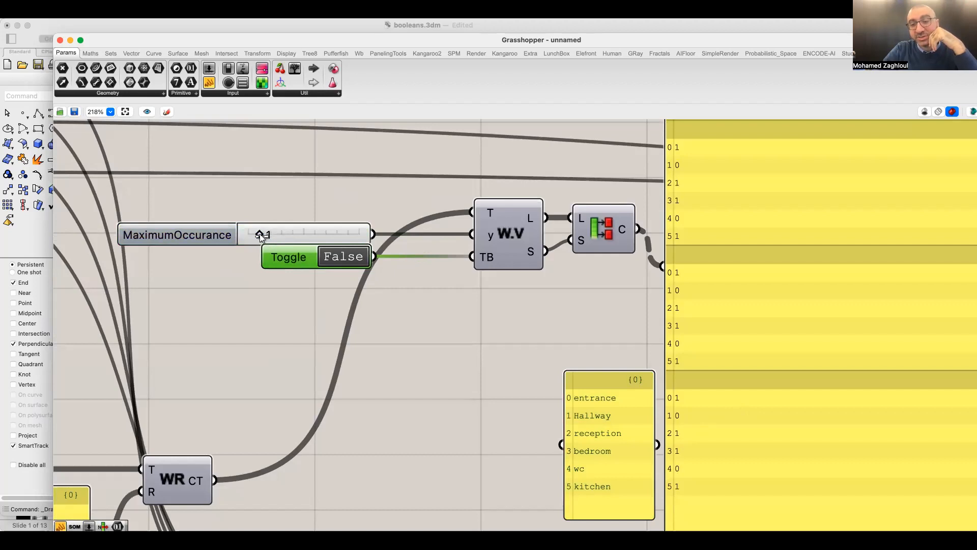
scroll(706, 435, up, 5)
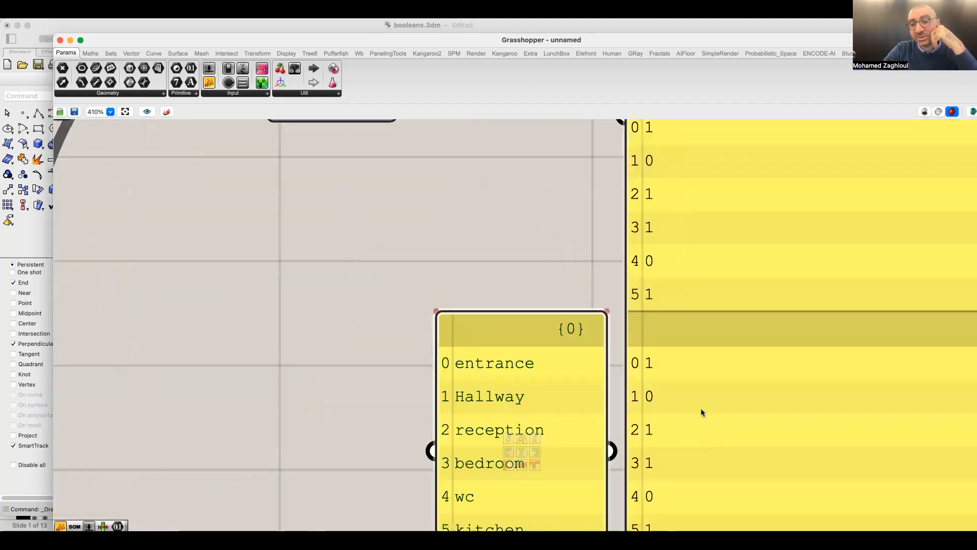
right_drag(612, 341, 594, 311)
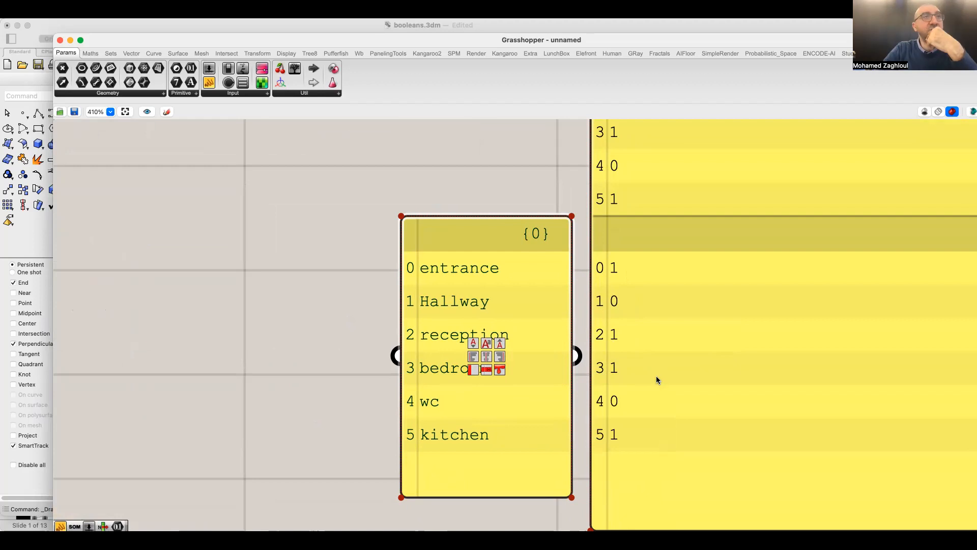
scroll(807, 330, down, 1)
scroll(807, 331, down, 10)
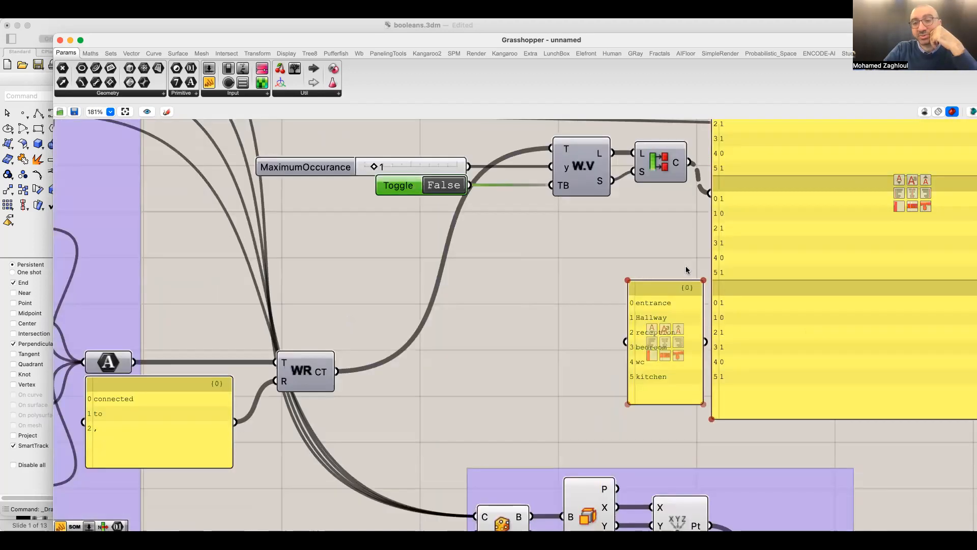
Set MaximumOccurance to 3 and check the last vector branch against the room words
scroll(734, 327, up, 5)
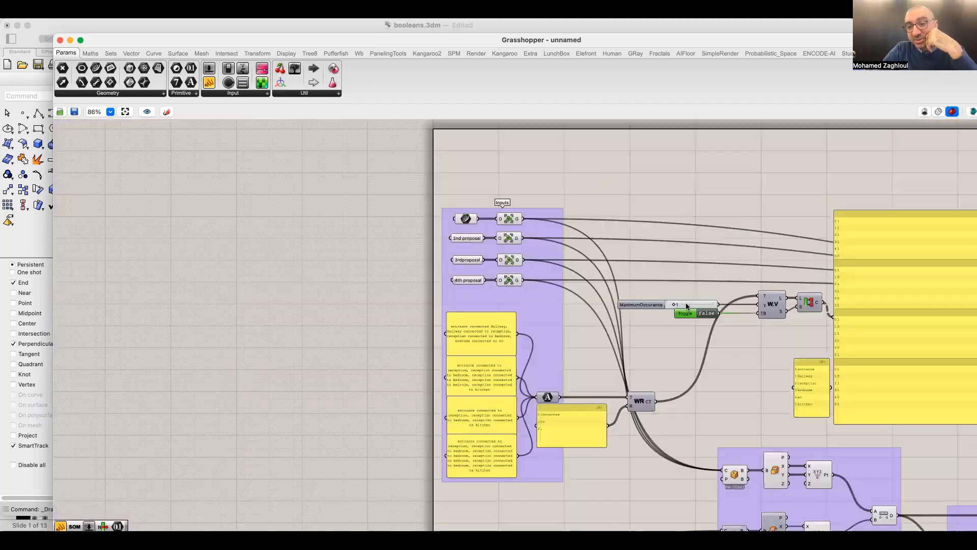
right_drag(768, 309, 688, 293)
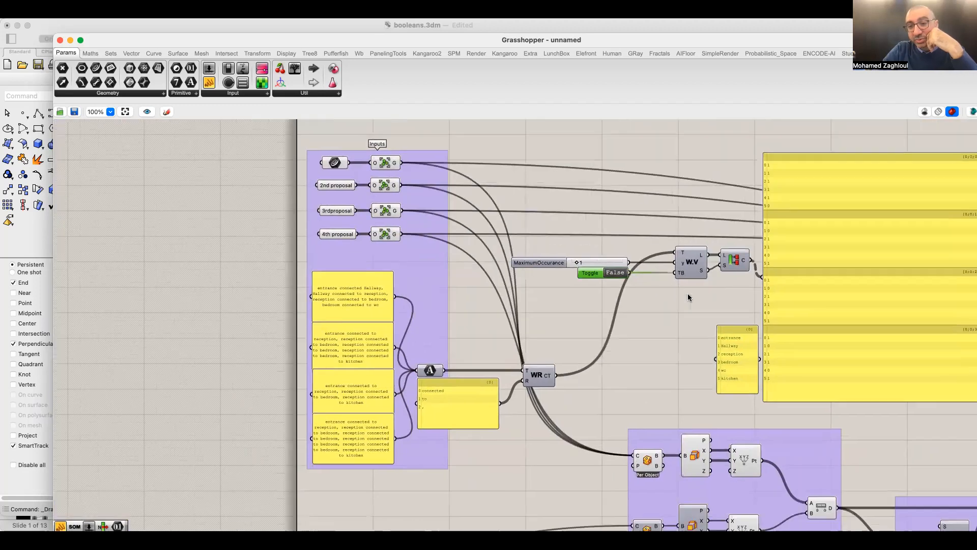
scroll(599, 279, up, 2)
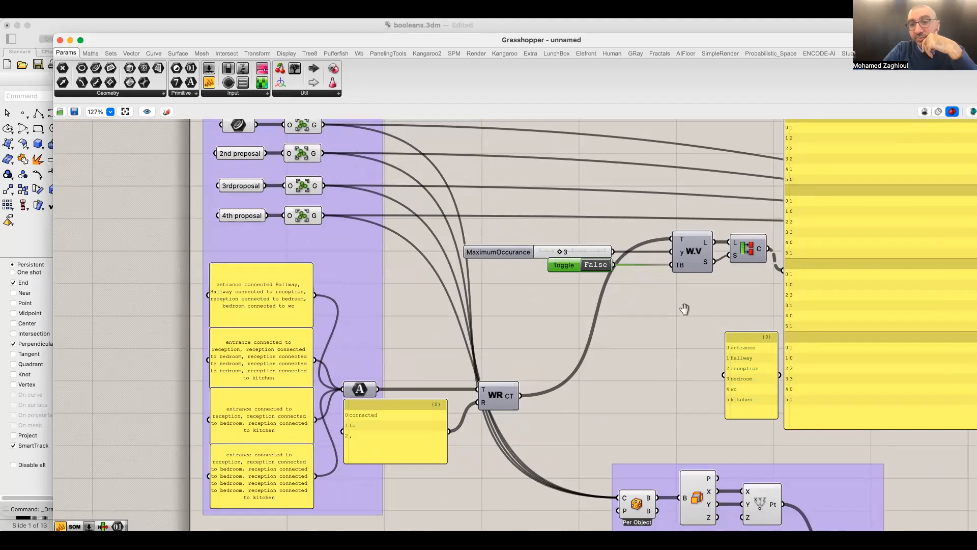
scroll(681, 321, right, 5)
scroll(682, 321, down, 2)
scroll(677, 334, up, 4)
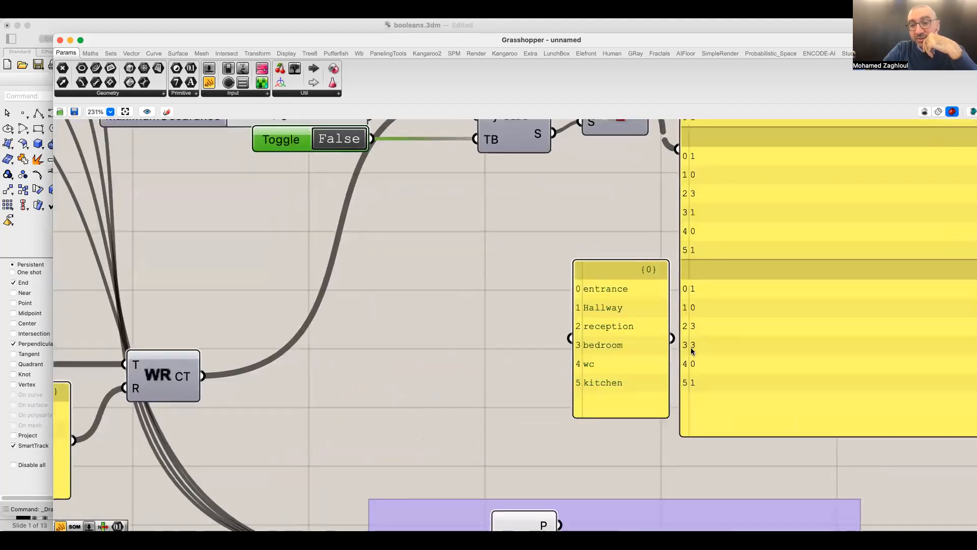
scroll(692, 351, up, 1)
scroll(613, 375, up, 1)
scroll(613, 375, left, 1)
scroll(612, 374, down, 3)
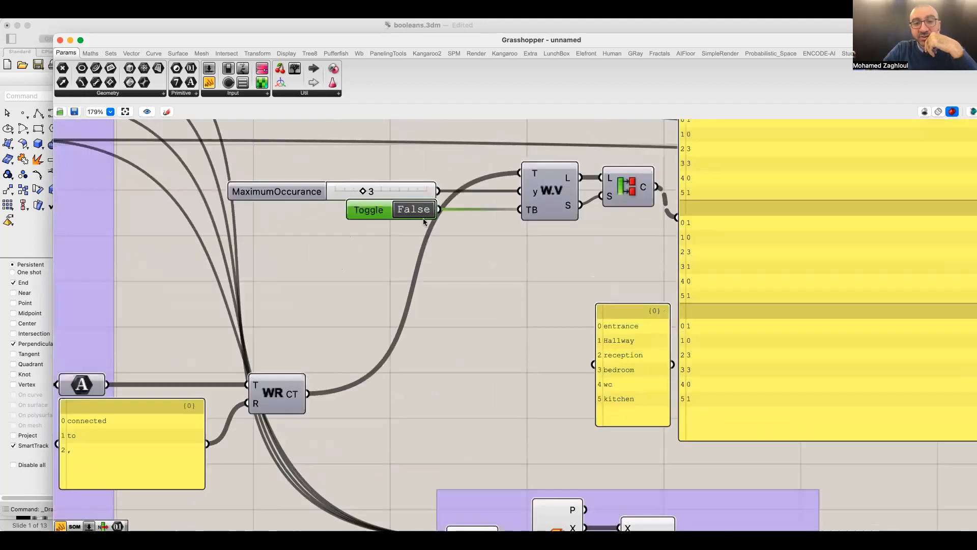
Set MaximumOccurance to 10 and compare the last vector branch with the room words
drag(371, 192, 432, 193)
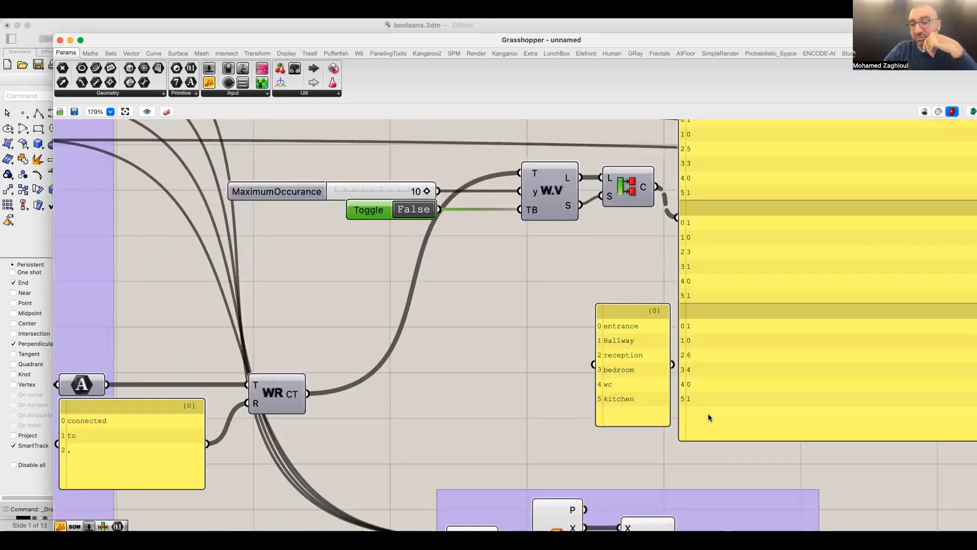
scroll(716, 388, up, 5)
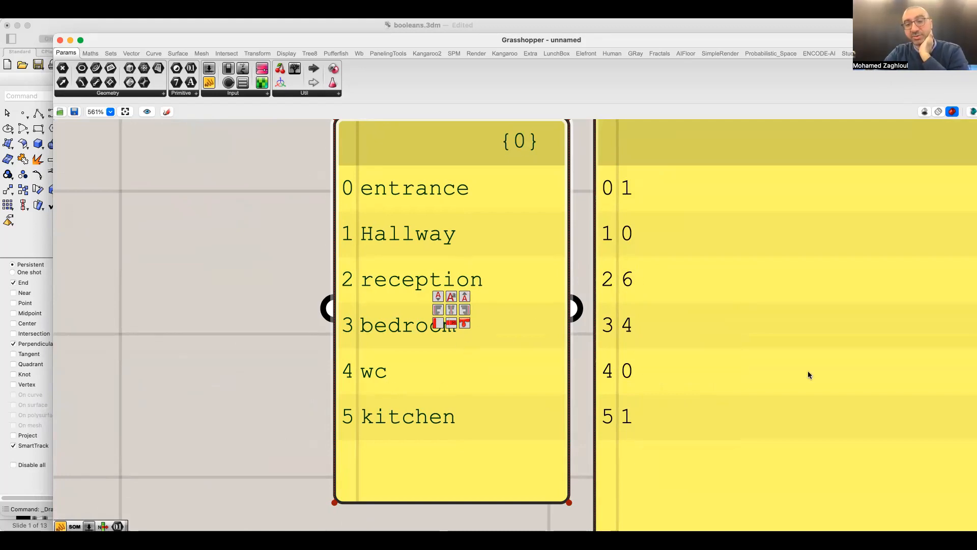
scroll(547, 359, down, 5)
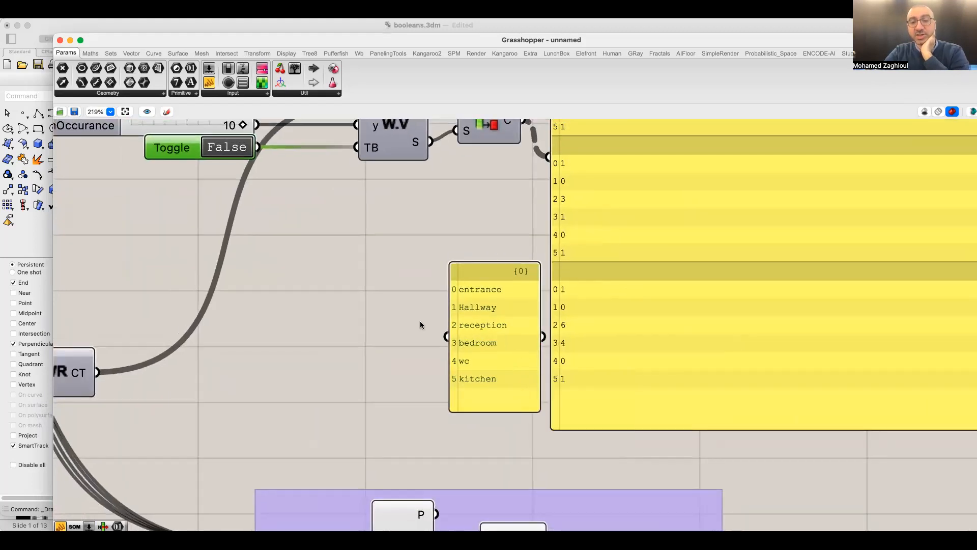
Move the vector panel farther from Partition List and add a Text Join component in the gap between them
scroll(608, 359, down, 3)
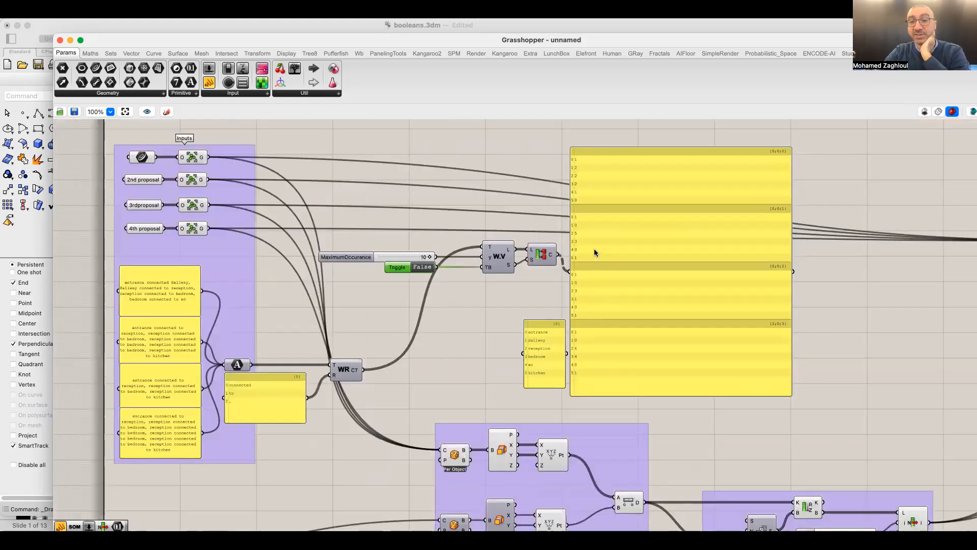
scroll(594, 253, up, 4)
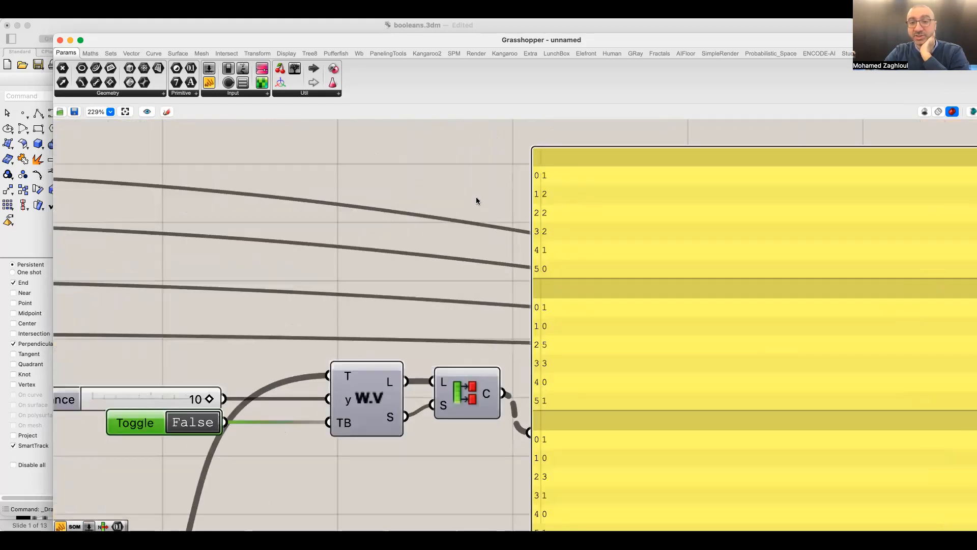
drag(649, 334, 753, 307)
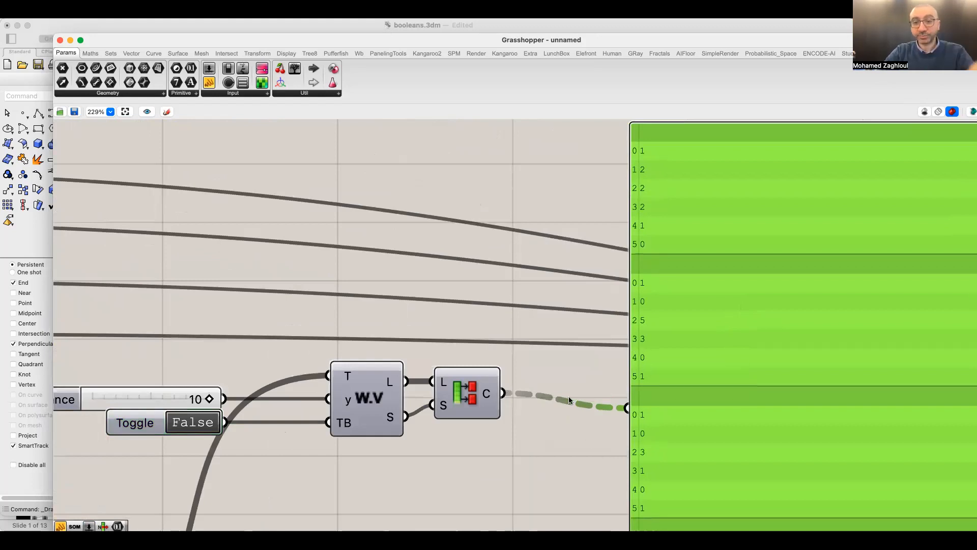
double_click(560, 433)
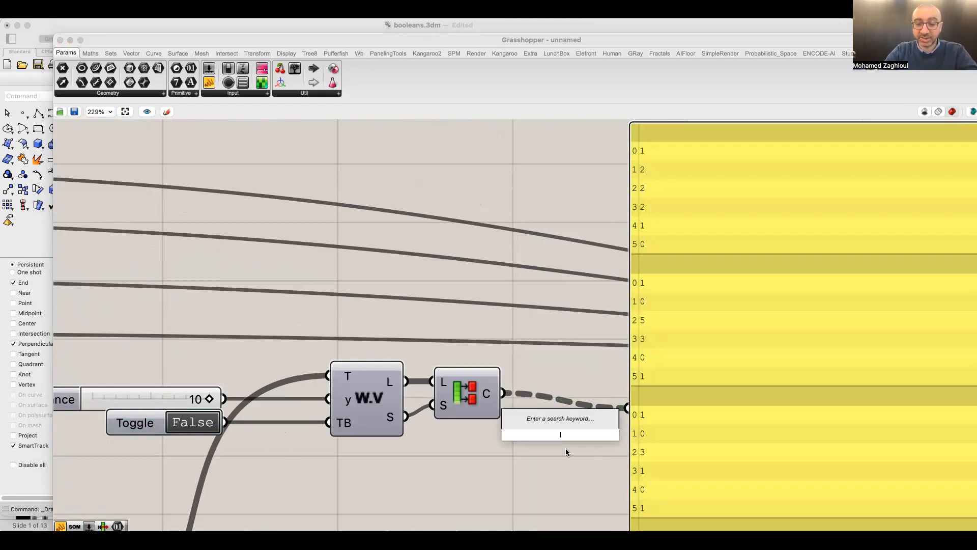
text(join)
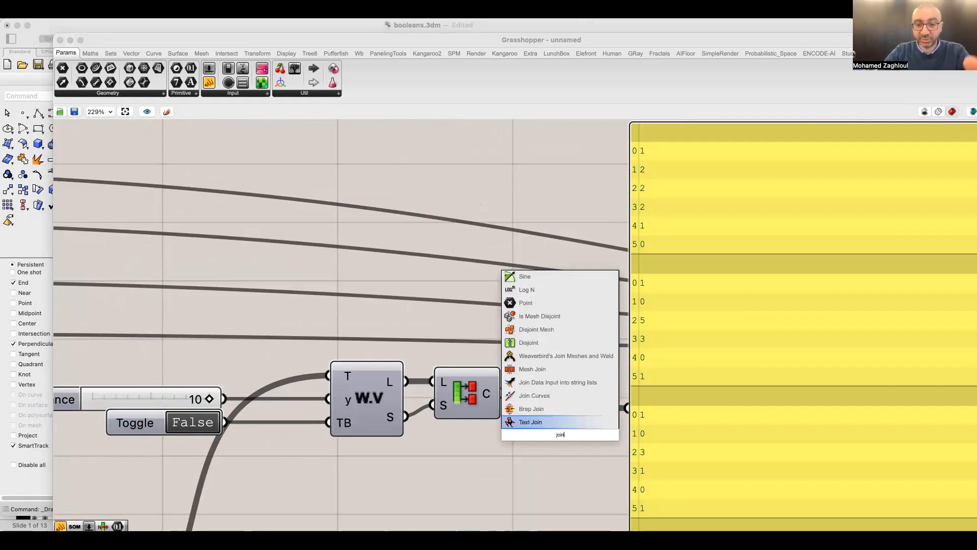
key(Up)
key(Up)
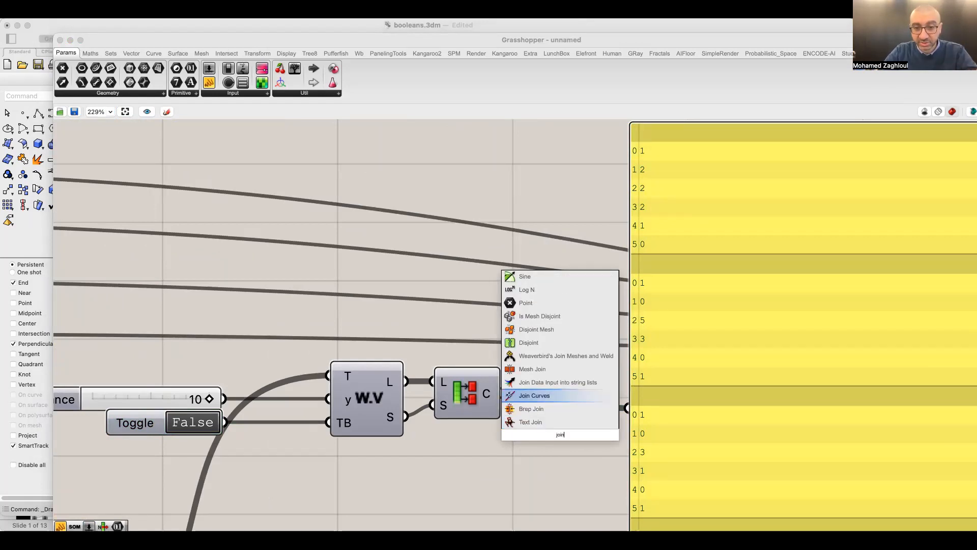
key(Down)
key(Down)
key(Return)
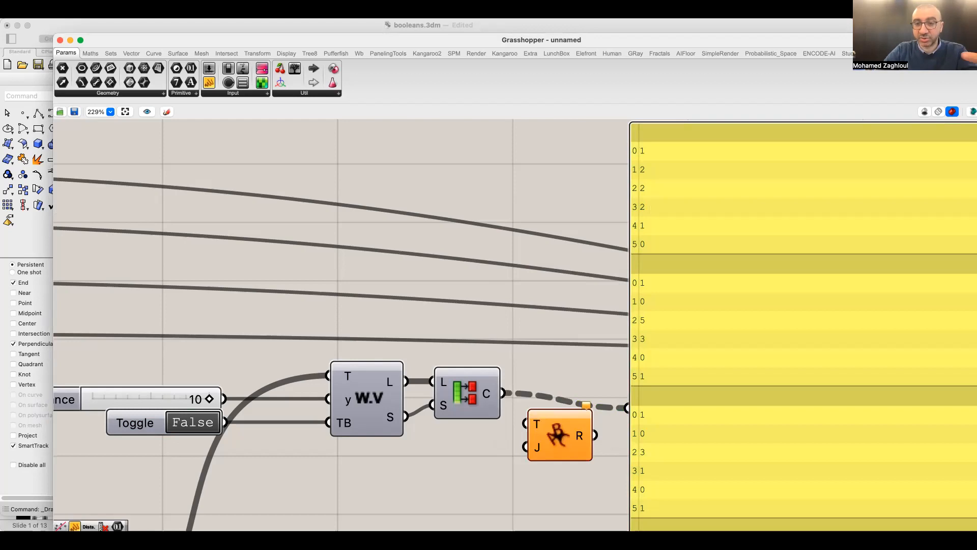
Connect Partition List's C output to Text Join's T input and set the J join text to a comma
click(718, 347)
scroll(572, 341, up, 2)
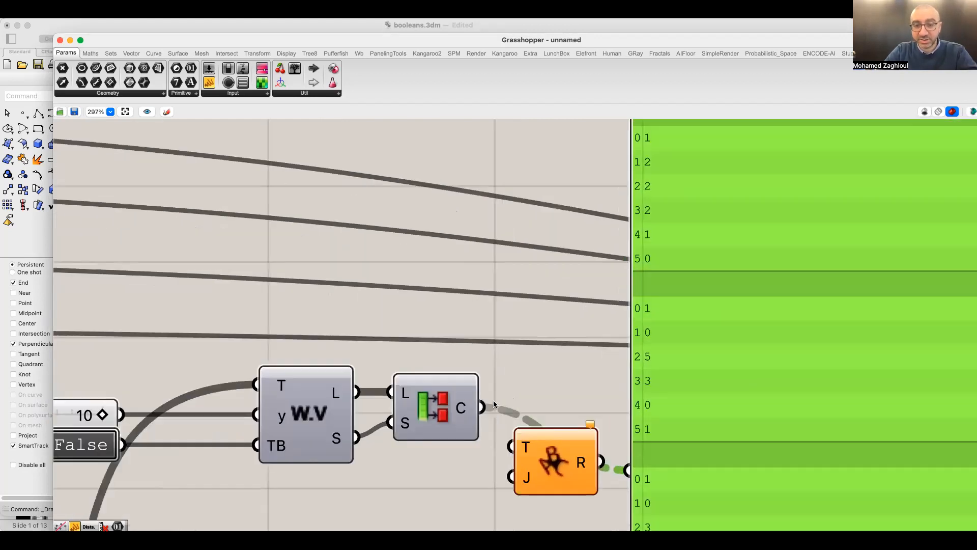
right_click(527, 478)
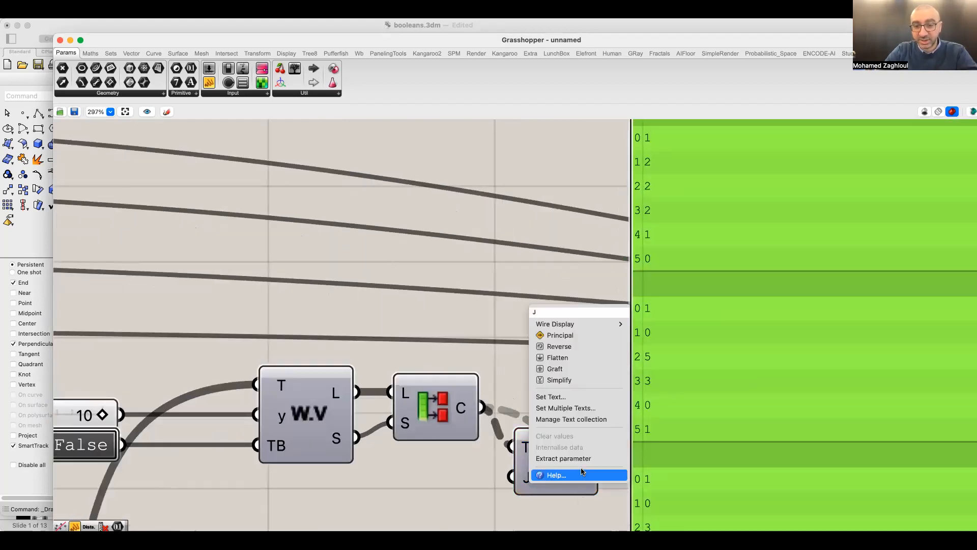
click(593, 396)
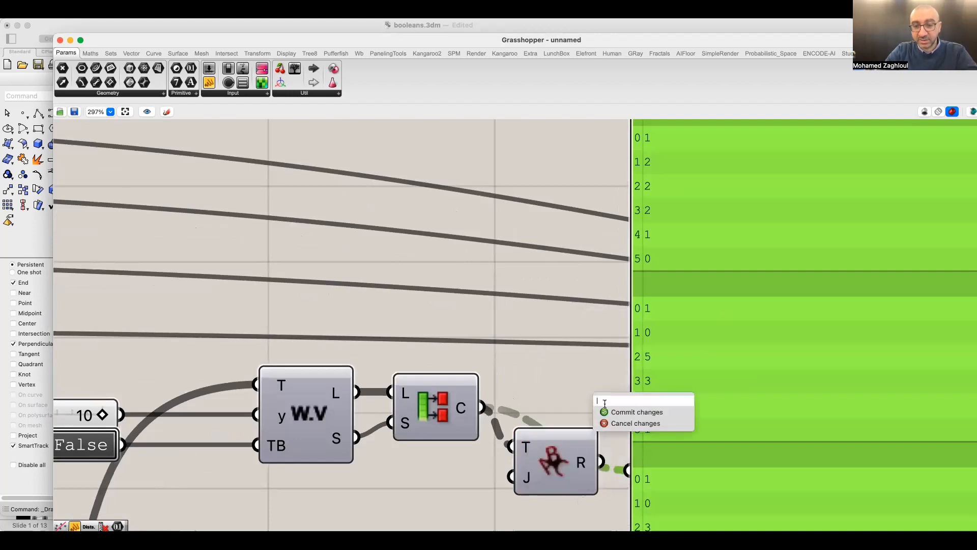
click(613, 412)
Line Text Join up with Partition List and connect its R output to the vector panel, shifted clear of the component
drag(559, 427, 599, 387)
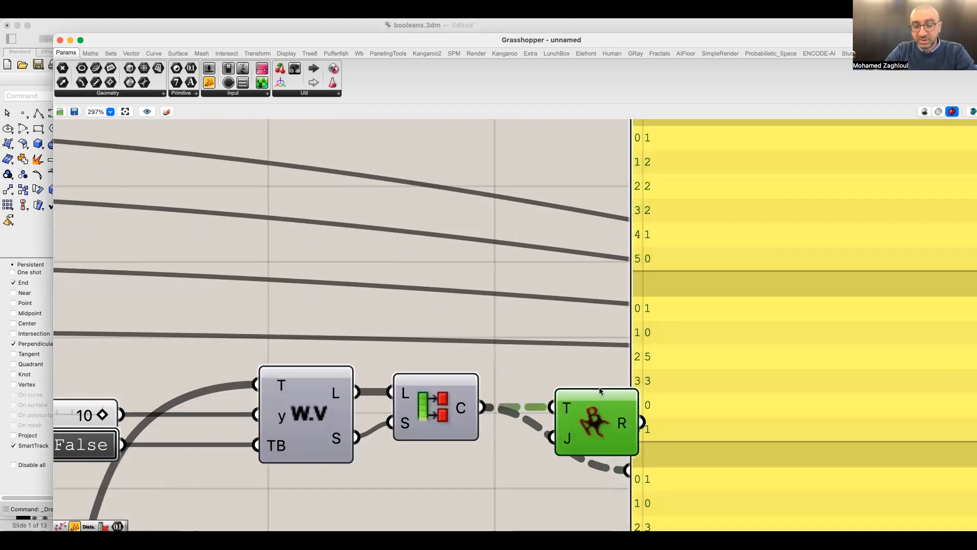
mouse_move(563, 410)
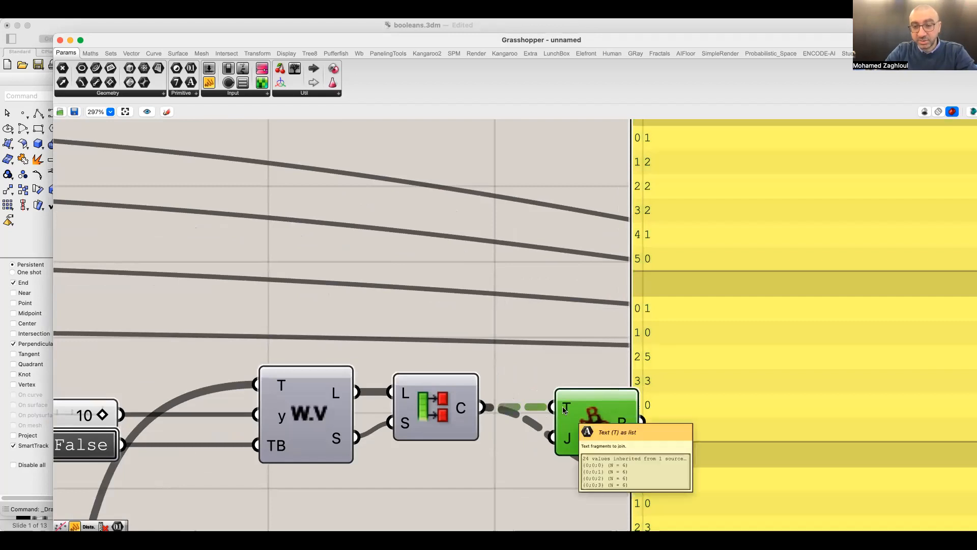
drag(782, 403, 824, 376)
drag(641, 422, 673, 444)
right_drag(624, 369, 615, 386)
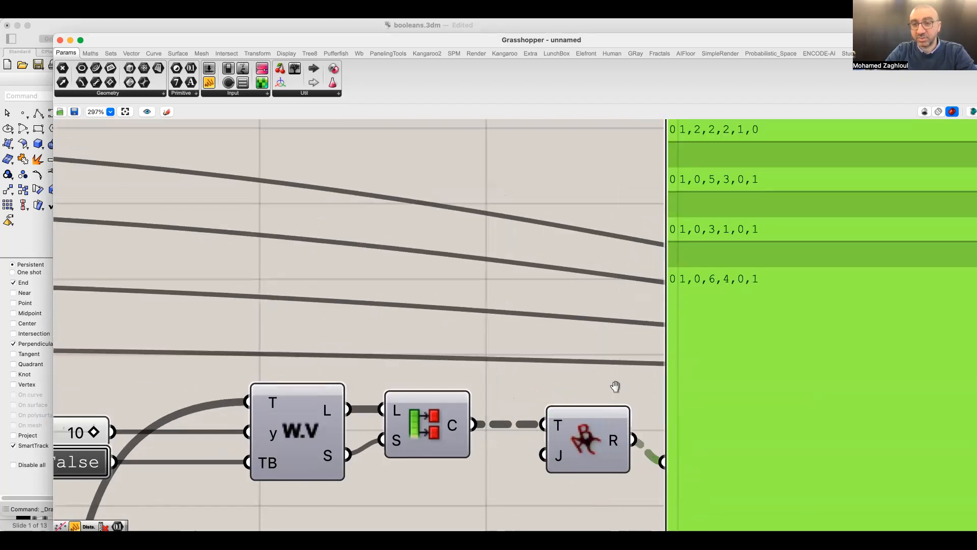
Shrink the vector panel to fit its four joined rows and place it level with Text Join
scroll(615, 386, down, 6)
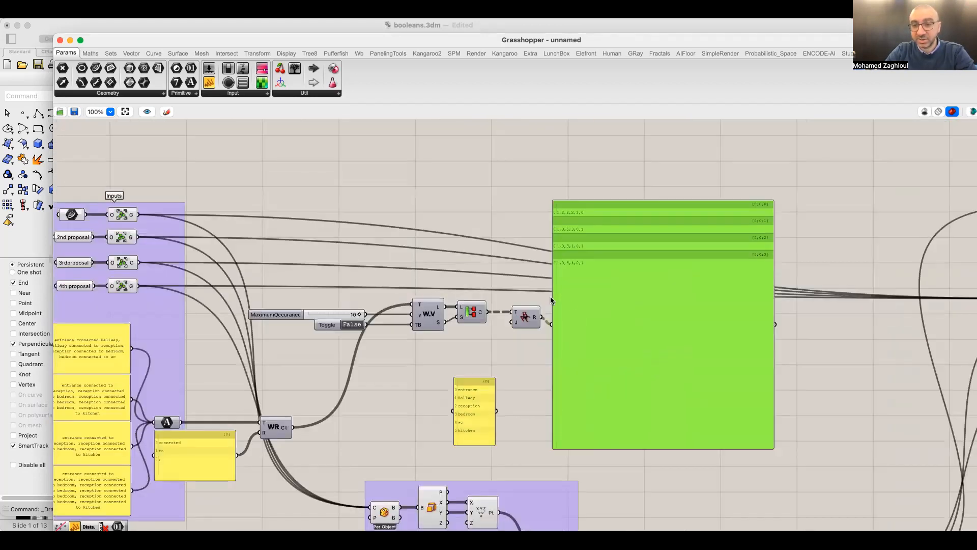
drag(774, 448, 629, 274)
drag(579, 252, 582, 323)
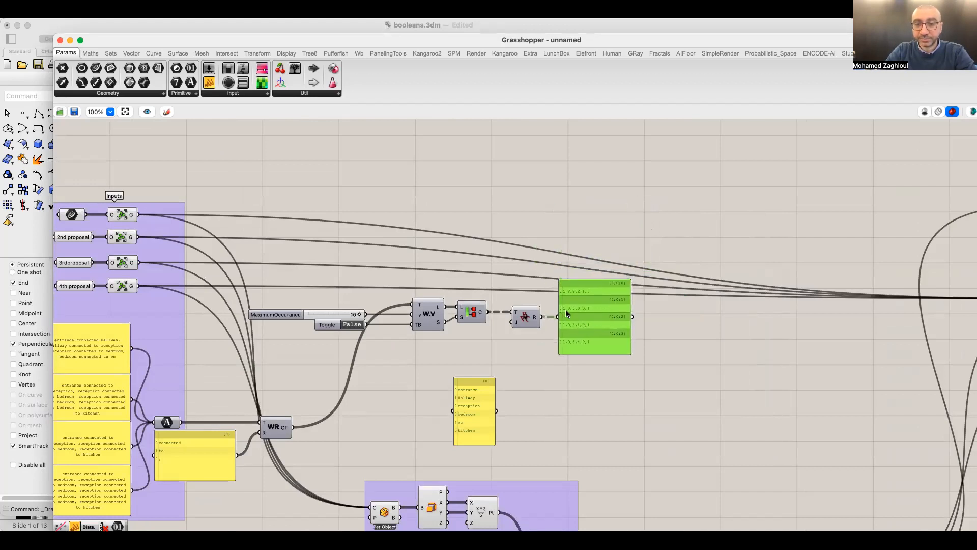
scroll(564, 308, up, 5)
scroll(721, 385, up, 2)
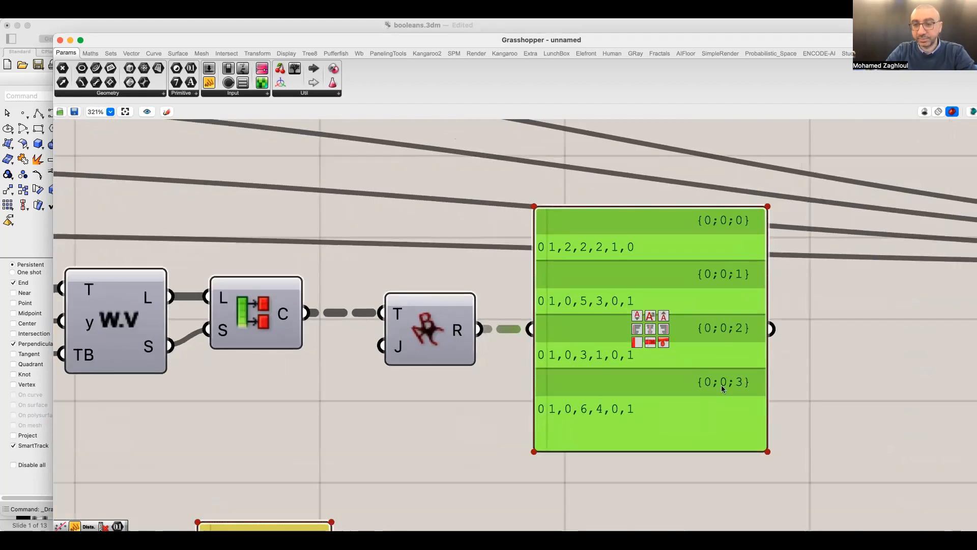